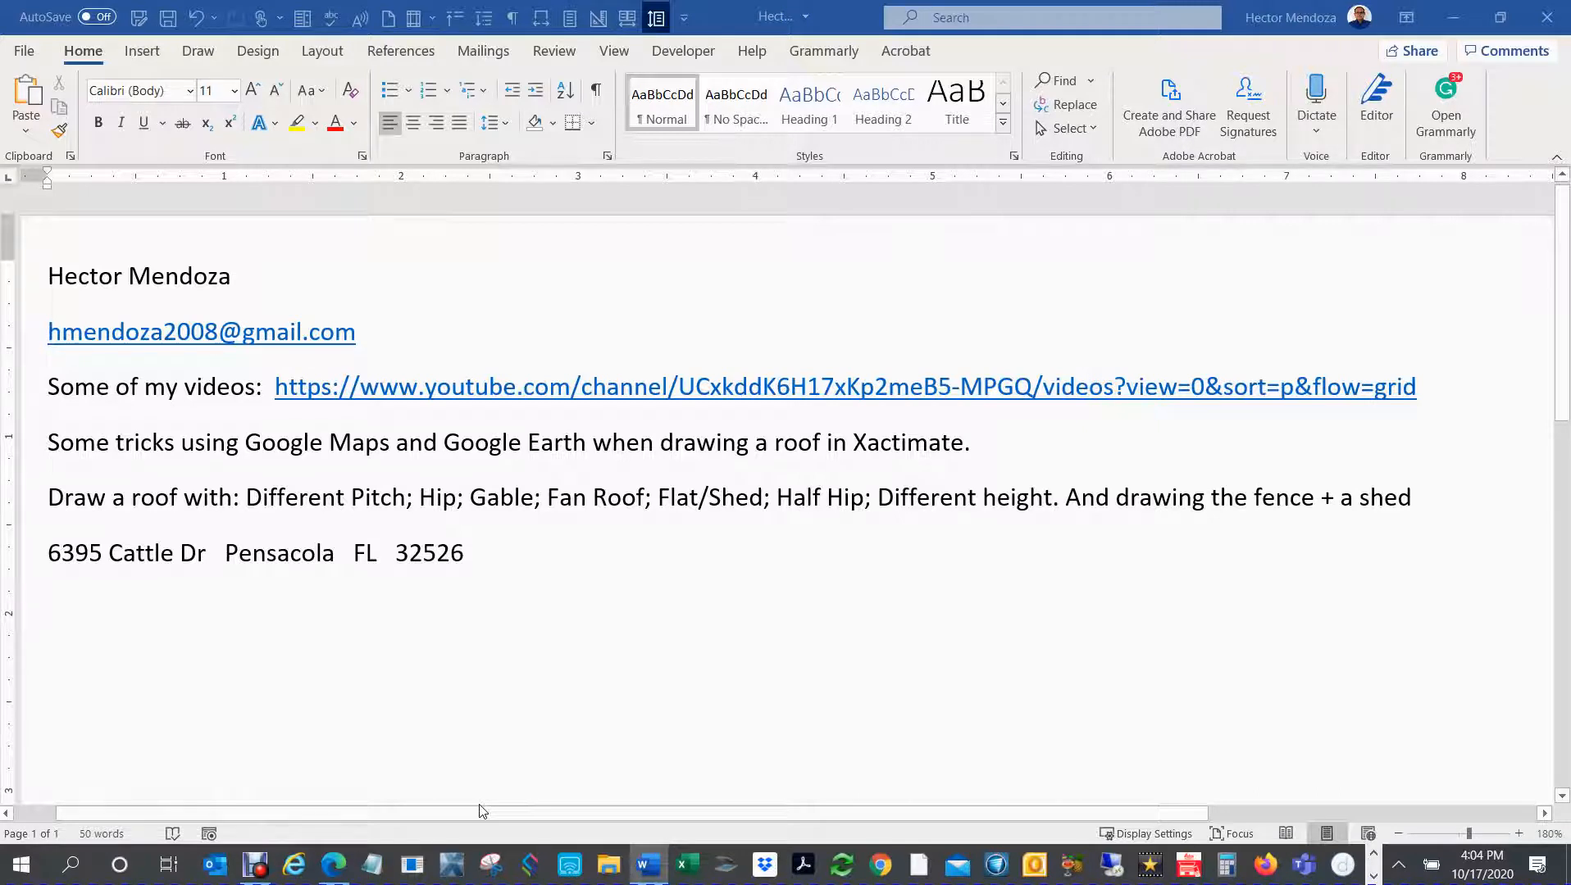
triple_click(187, 334)
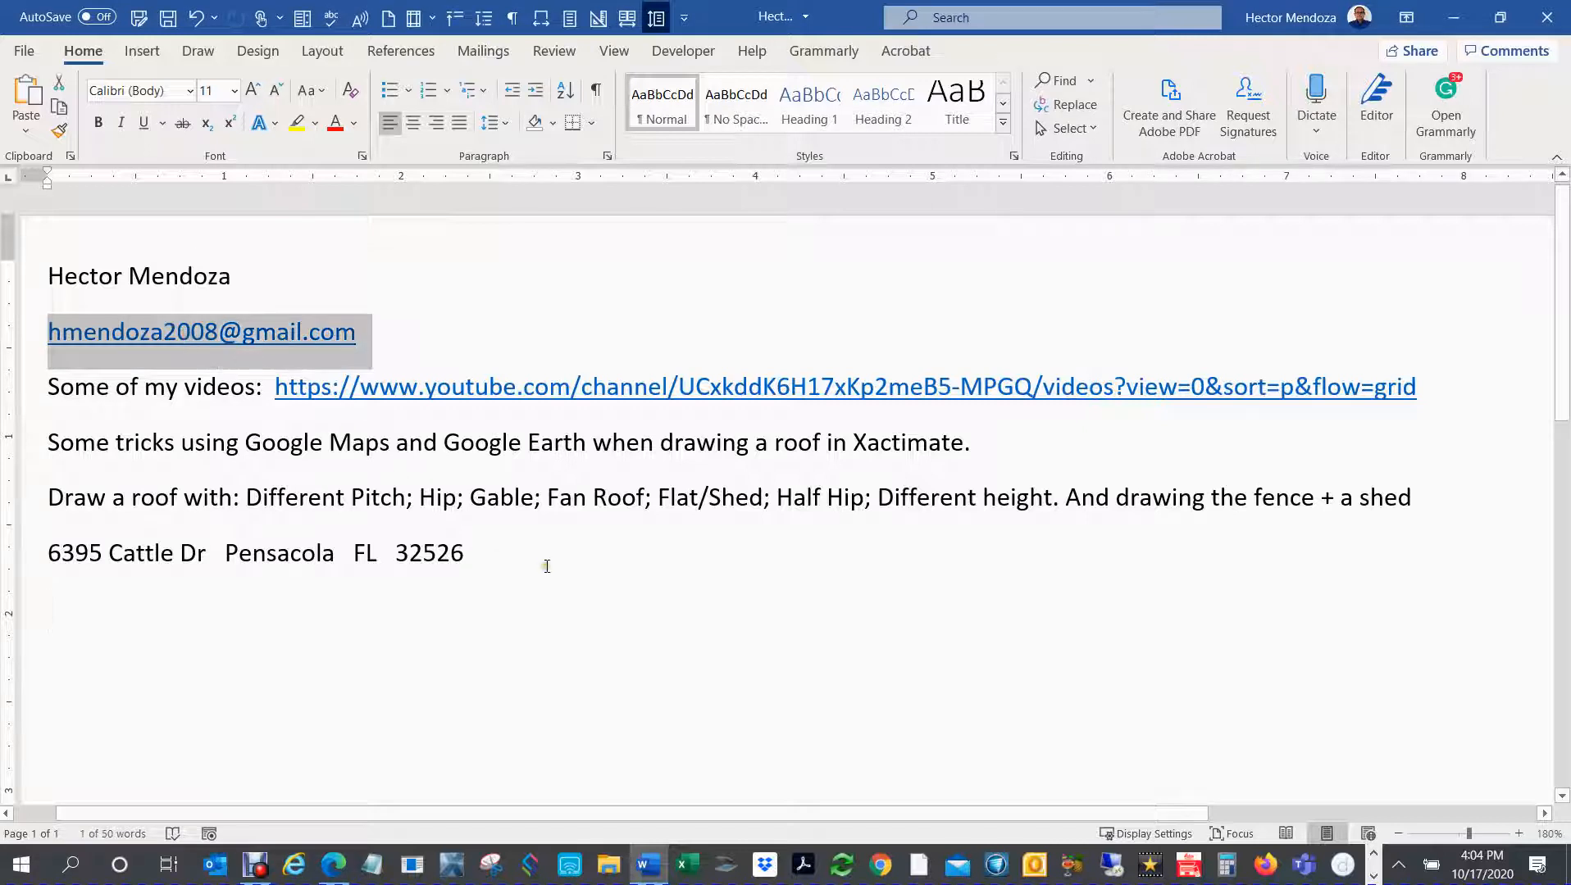
triple_click(138, 272)
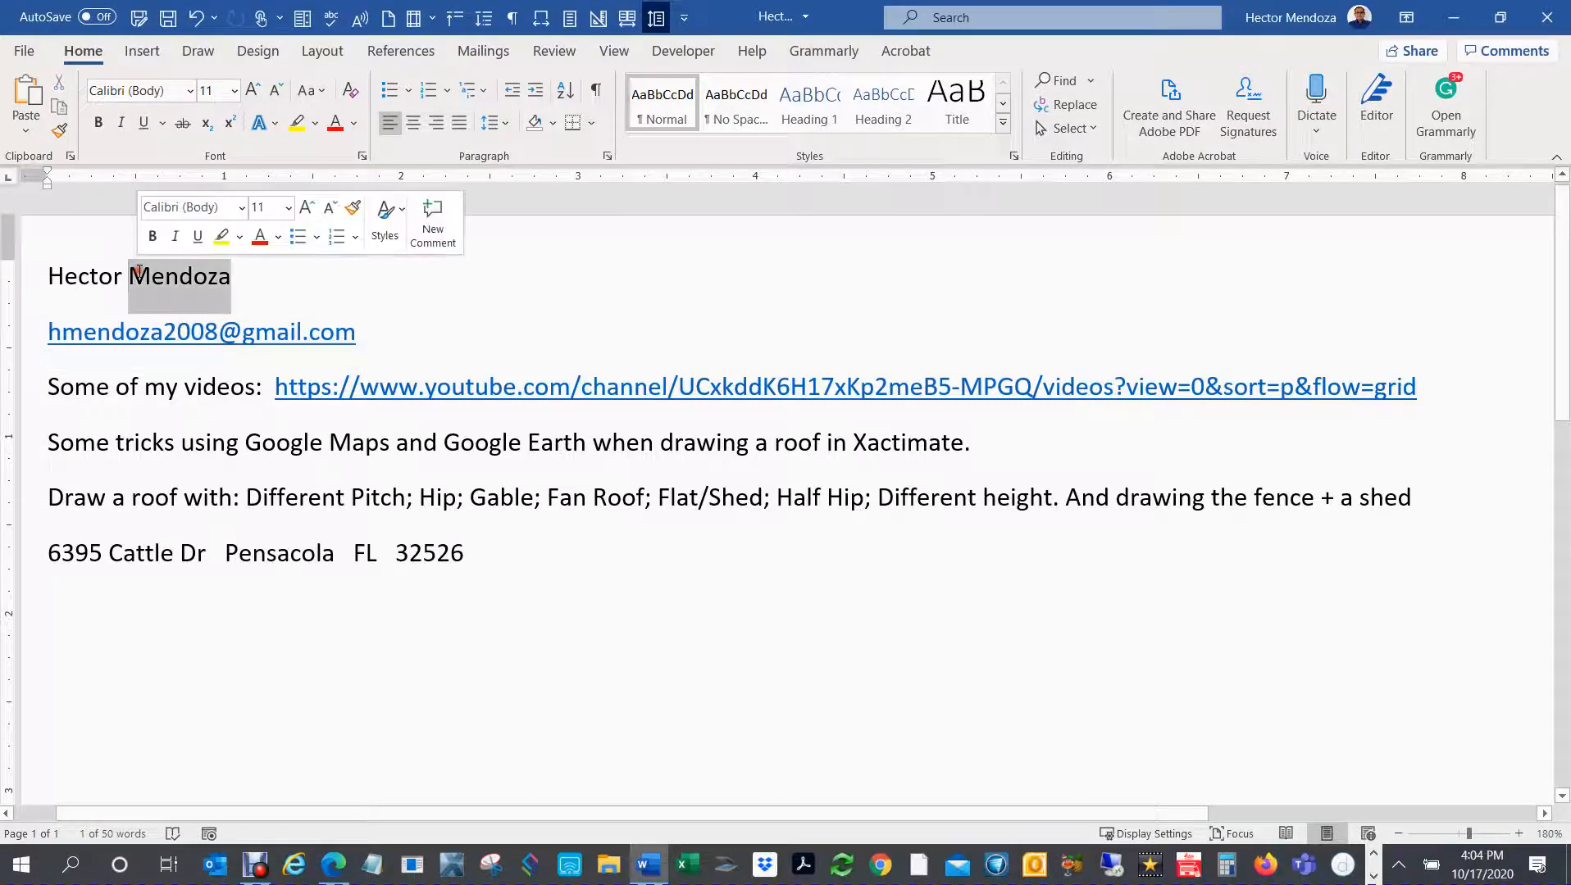
triple_click(440, 387)
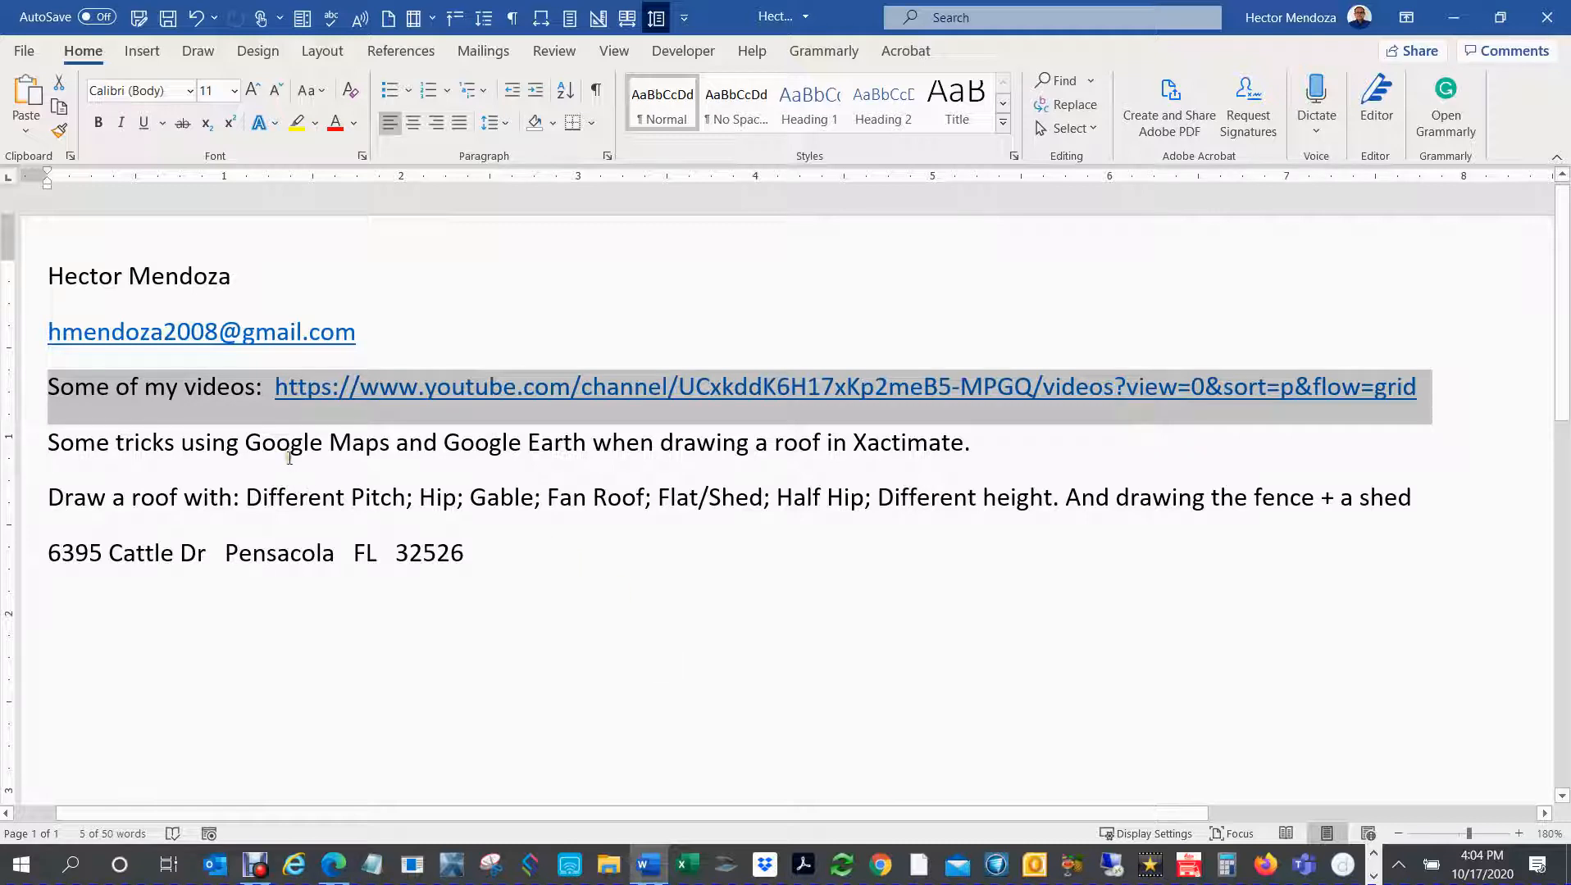
left_click(244, 447)
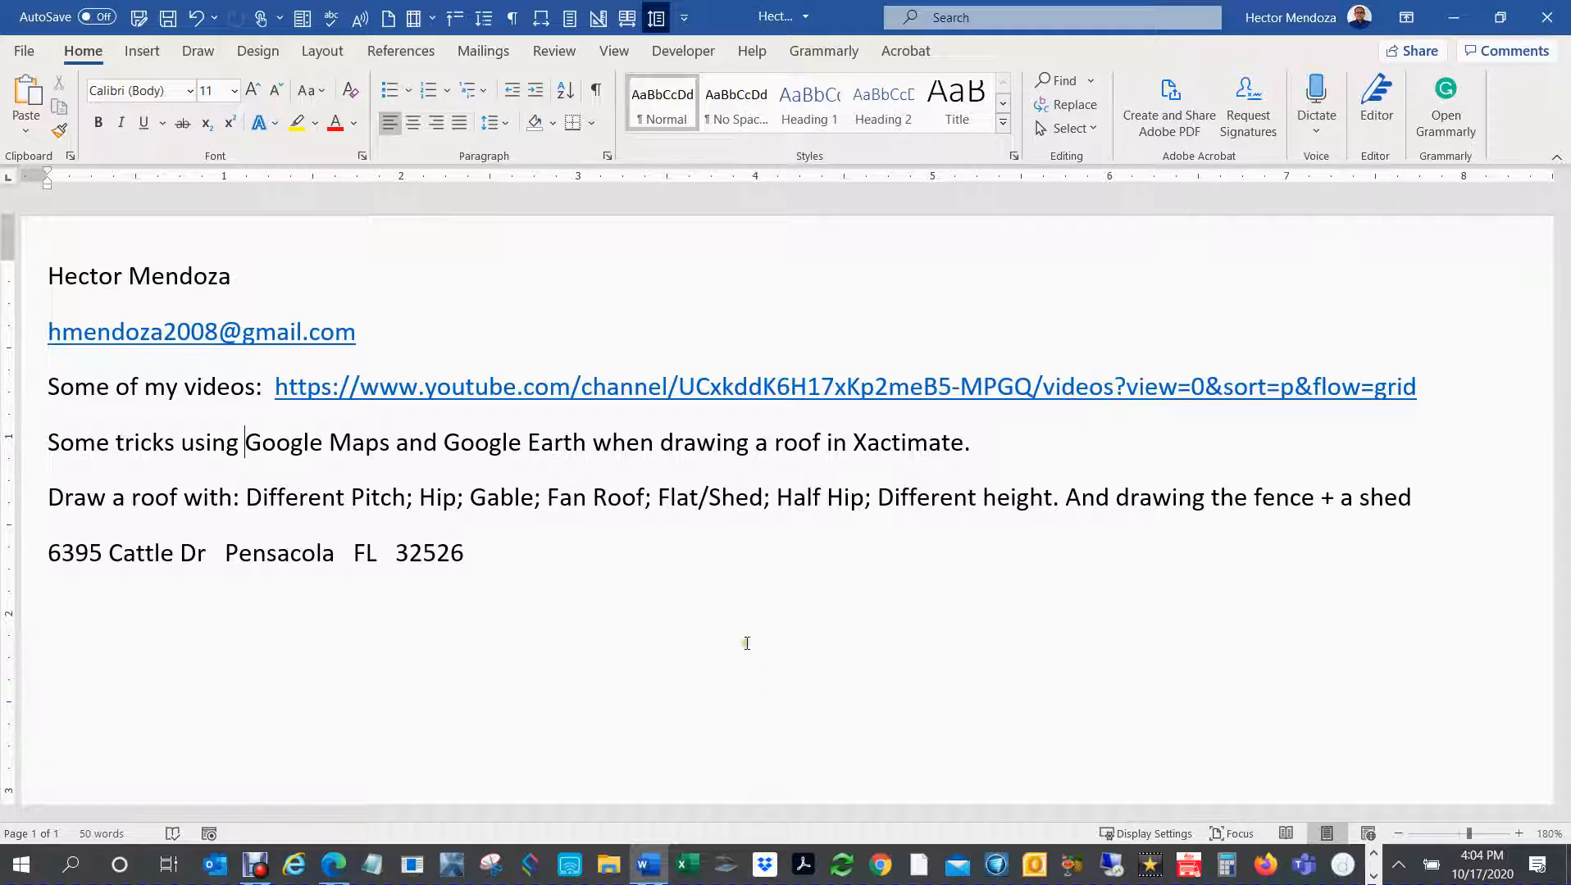
Step: Copy the property's street address from the document and look it up in Google Maps in the browser
left_click_drag(465, 556, 54, 566)
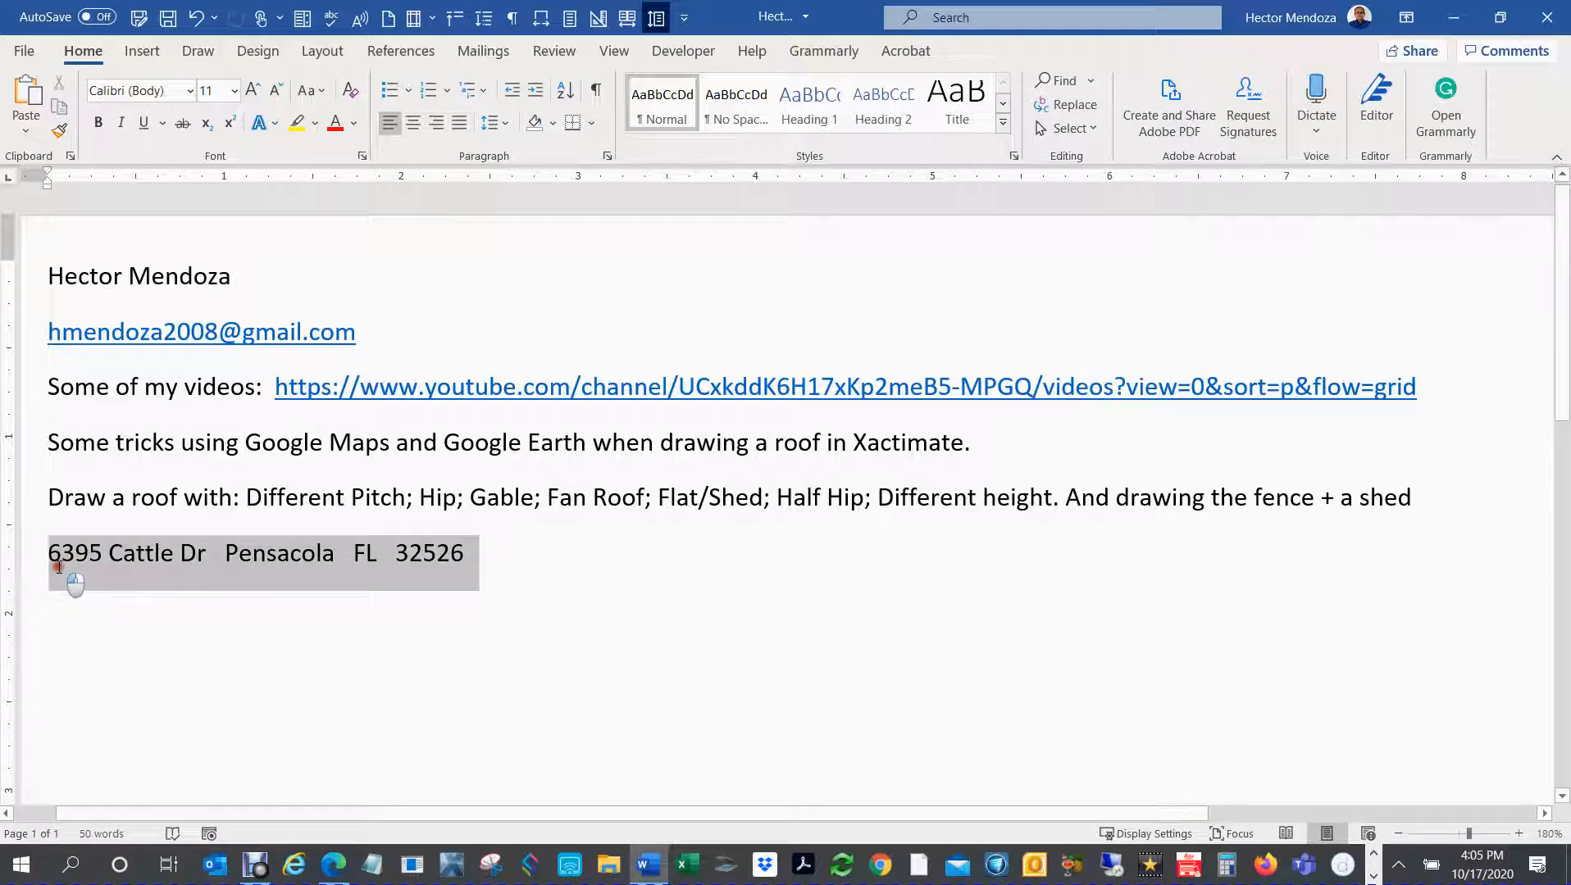
key("ctrl+c")
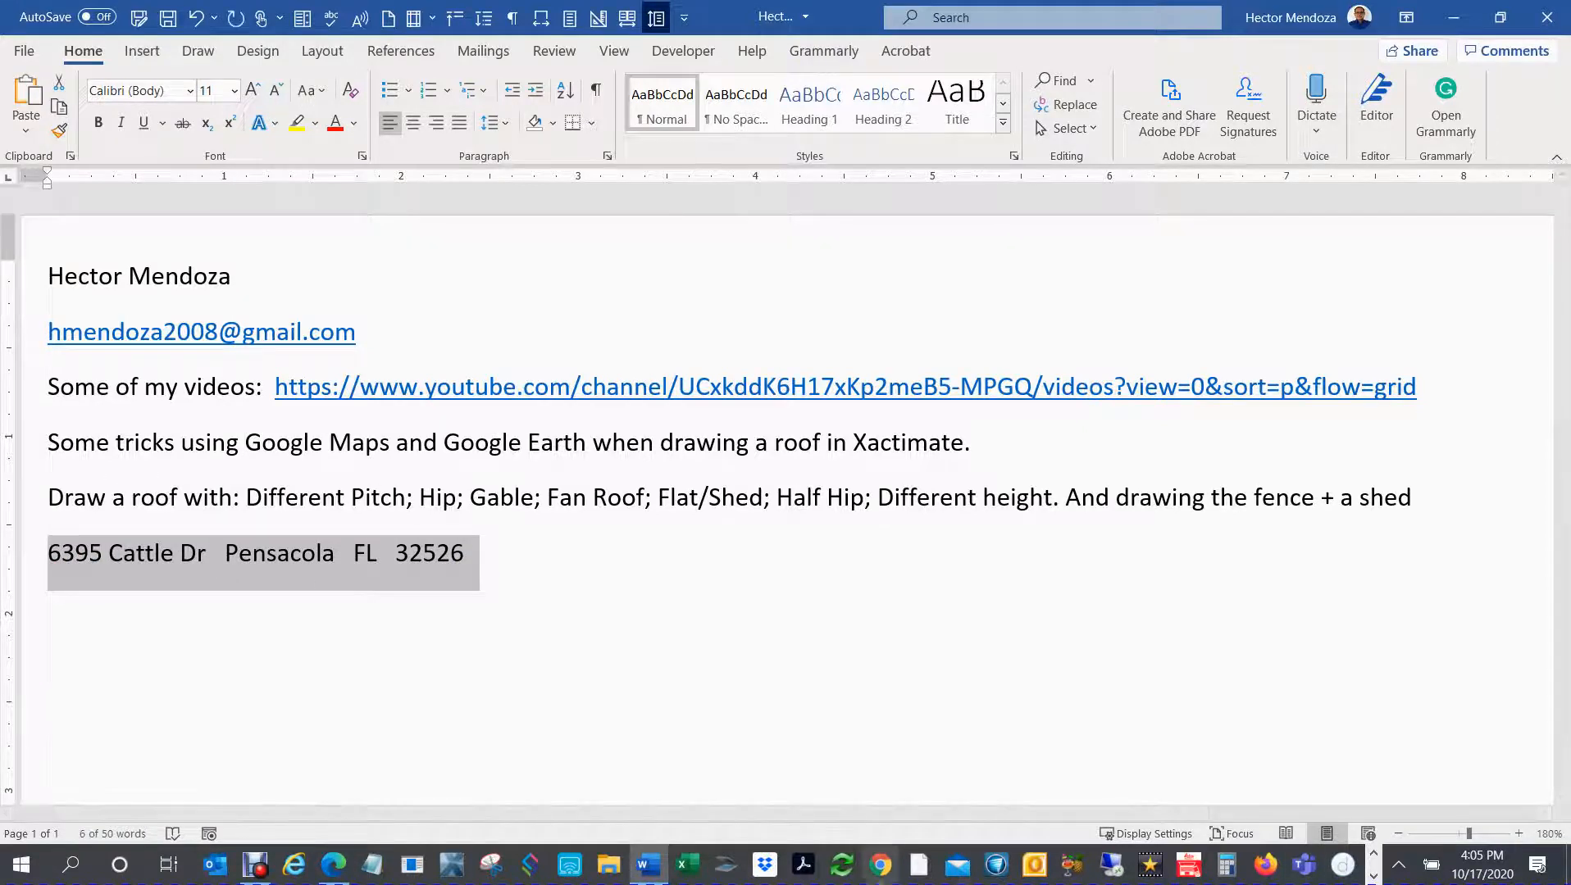
left_click(331, 873)
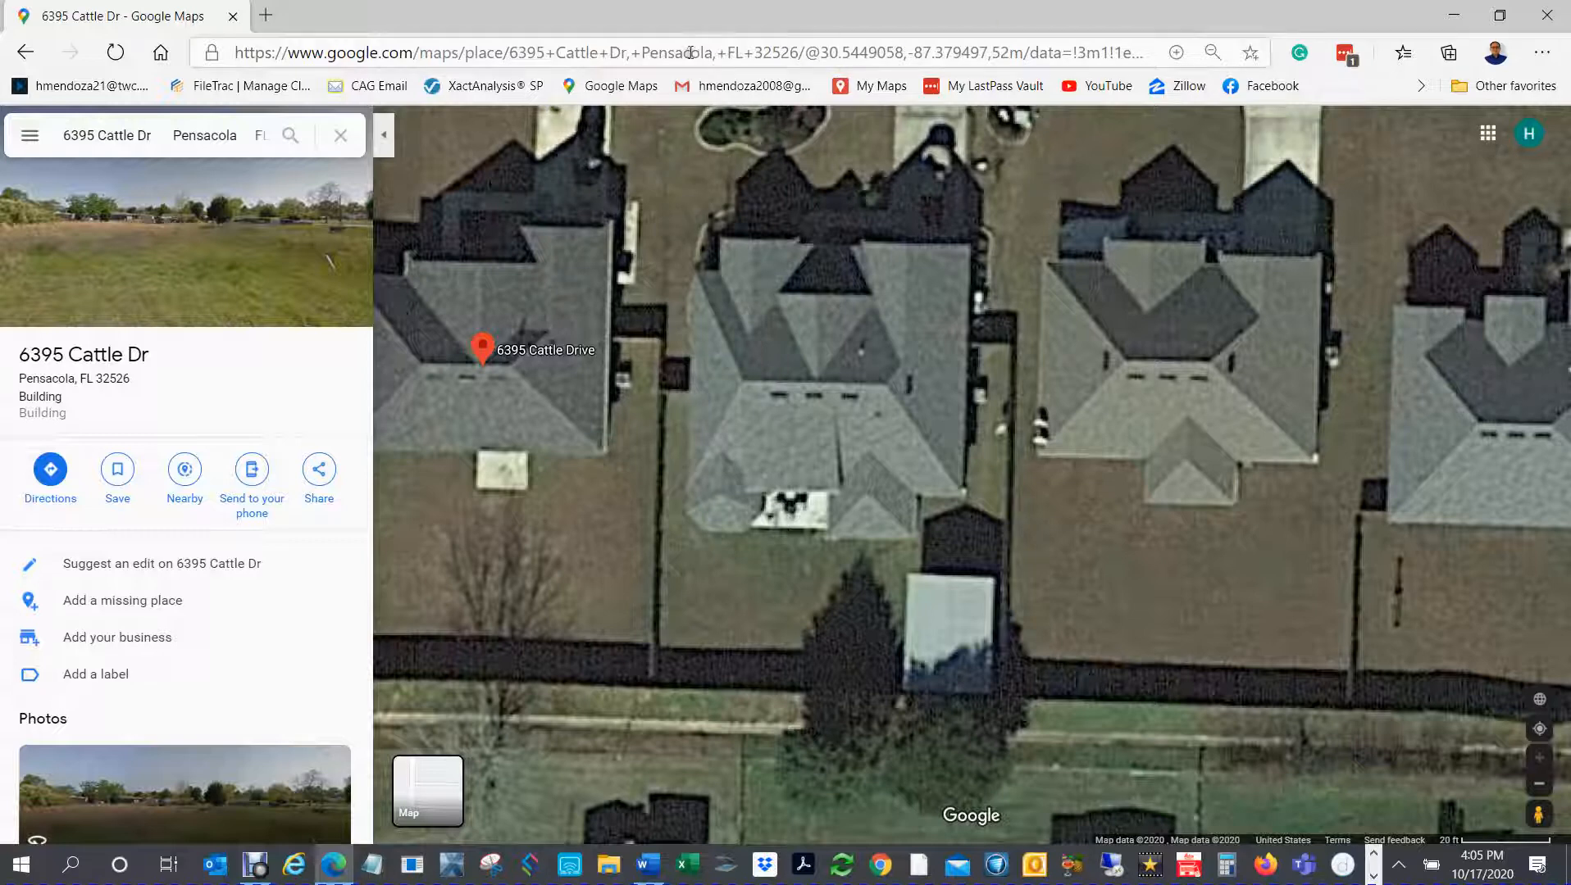
left_click(575, 87)
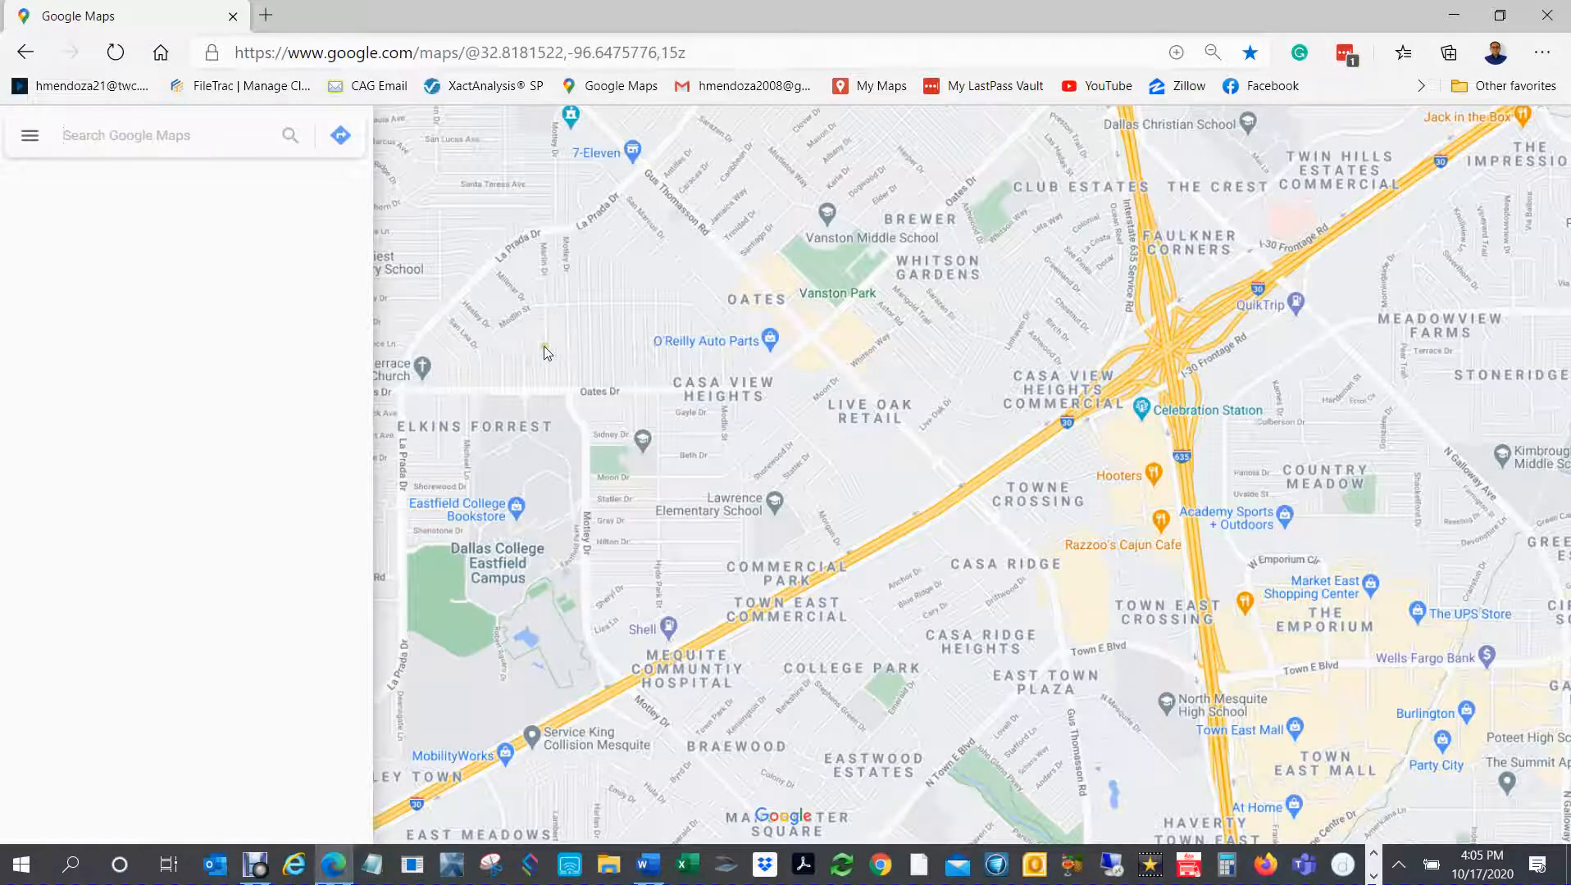
key("ctrl+v")
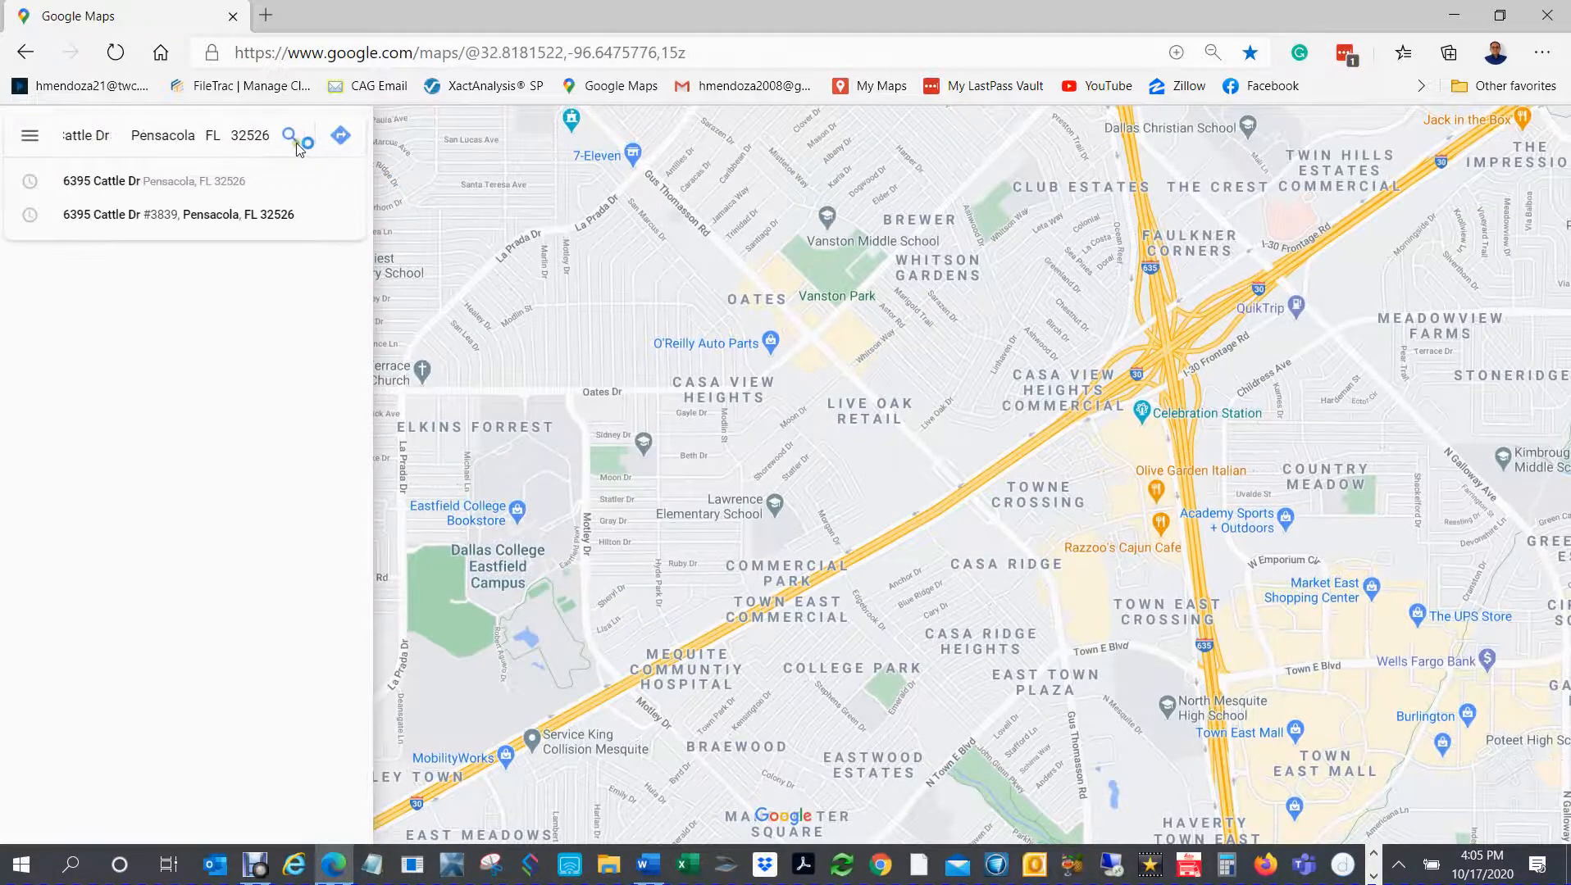
left_click(295, 143)
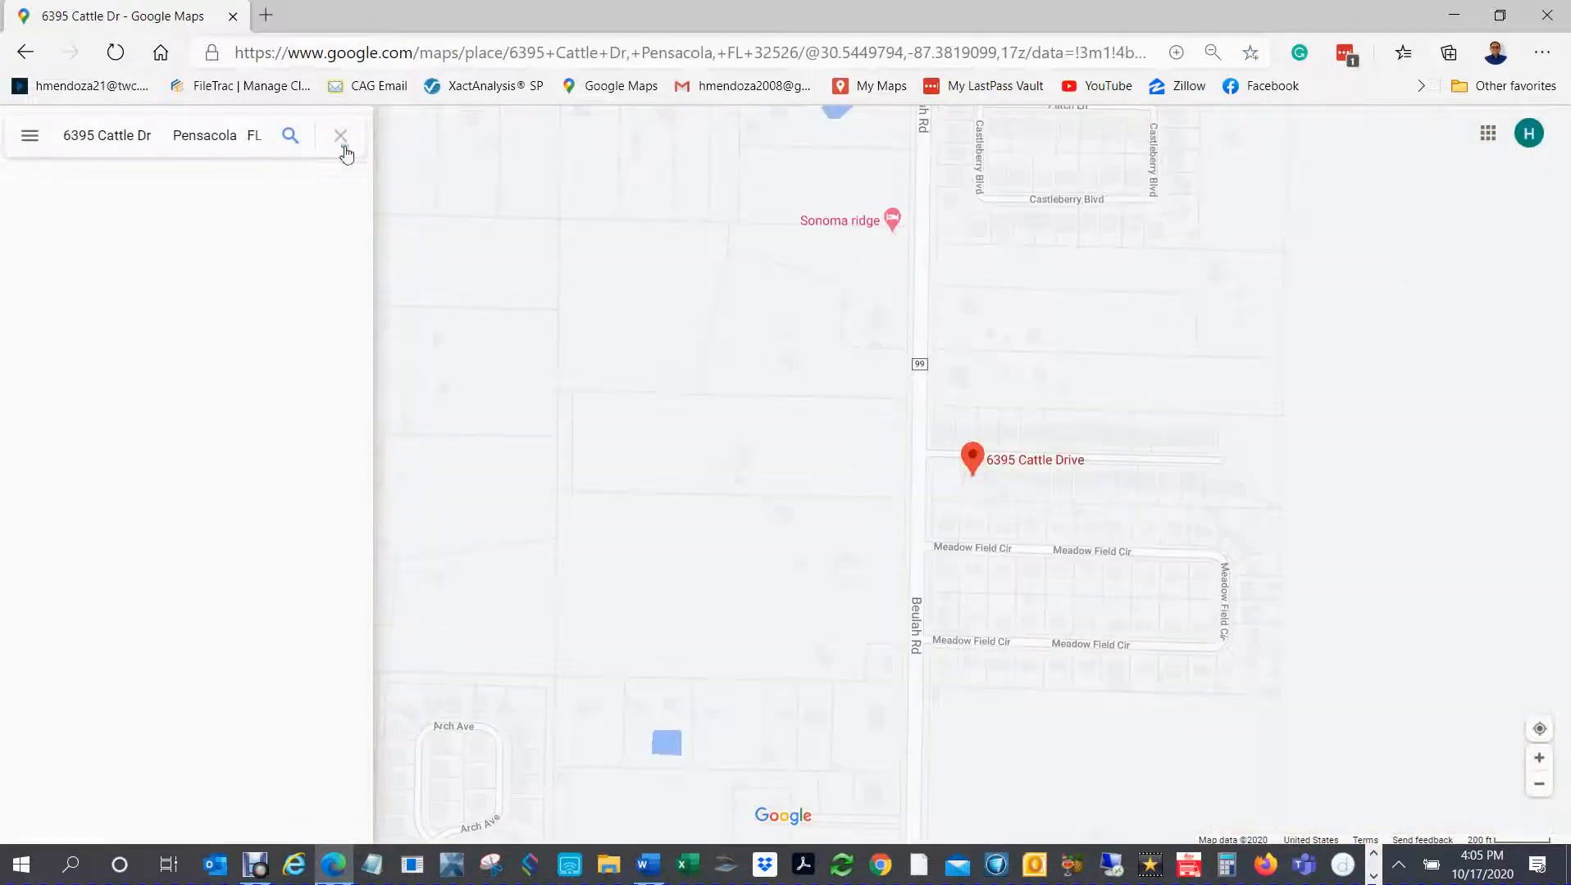
Step: Switch the map to satellite imagery and frame the roof and backyard shed of the house beside the address marker
scroll(990, 493, "up", 4)
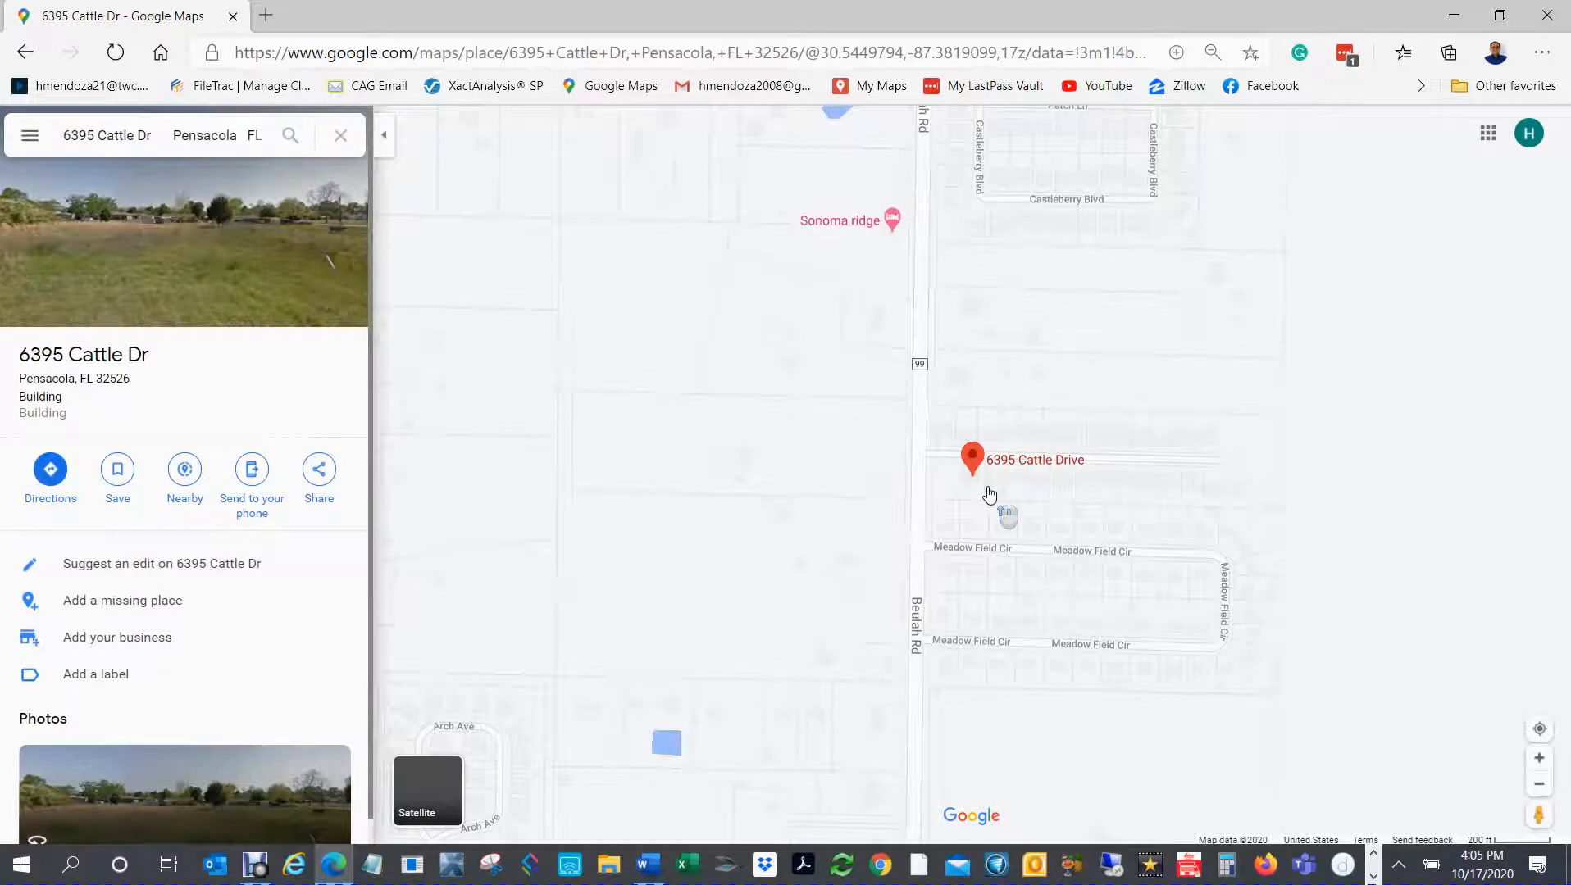
scroll(967, 484, "up", 3)
left_click_drag(1032, 425, 887, 421)
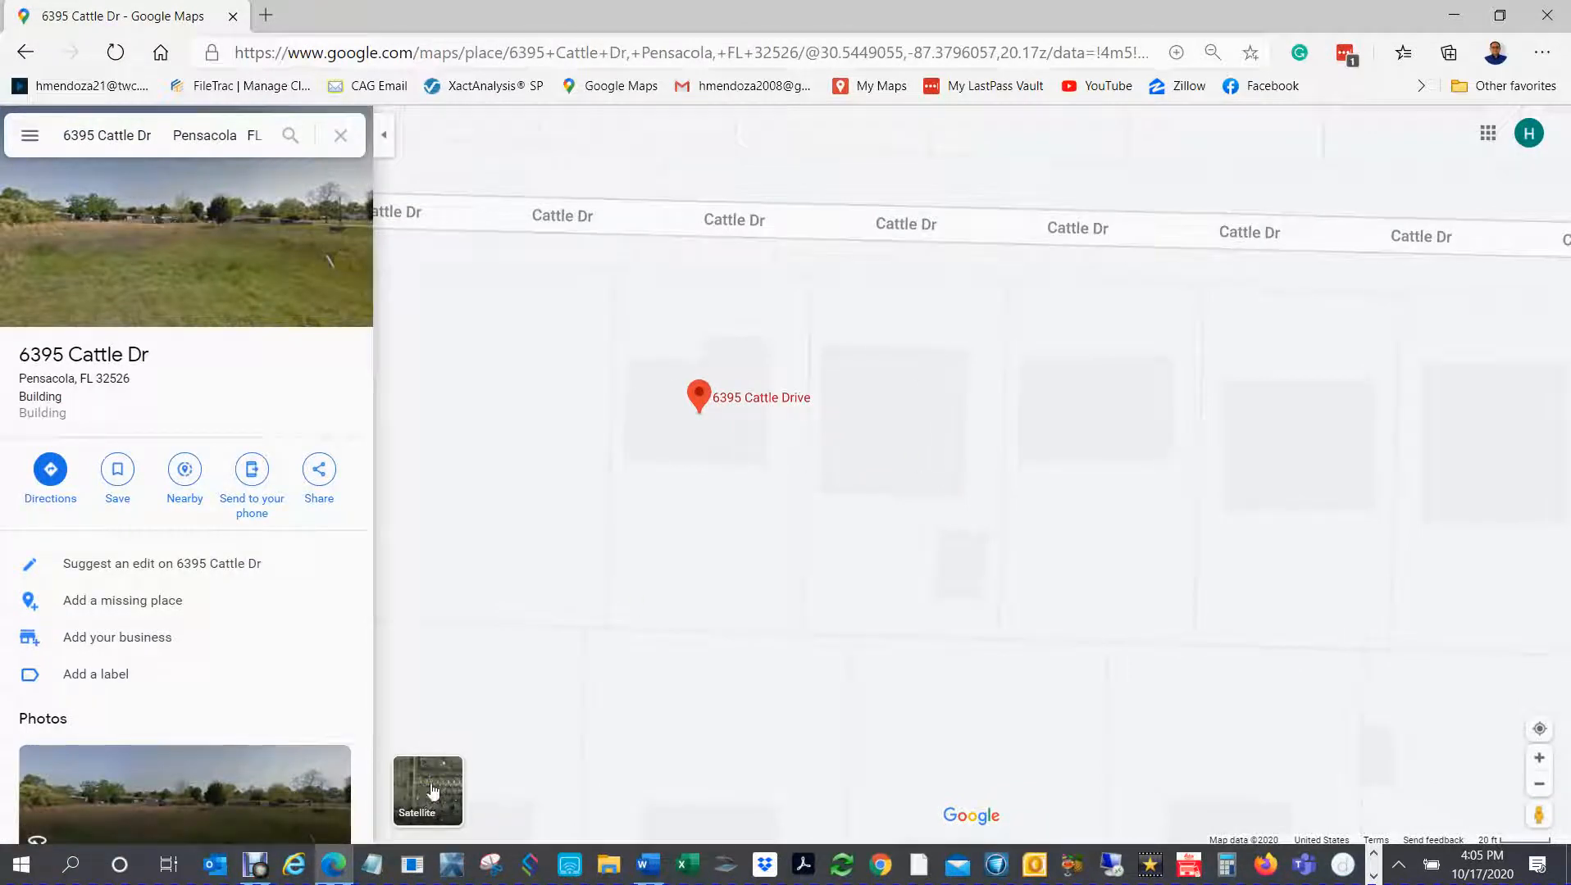
left_click(433, 791)
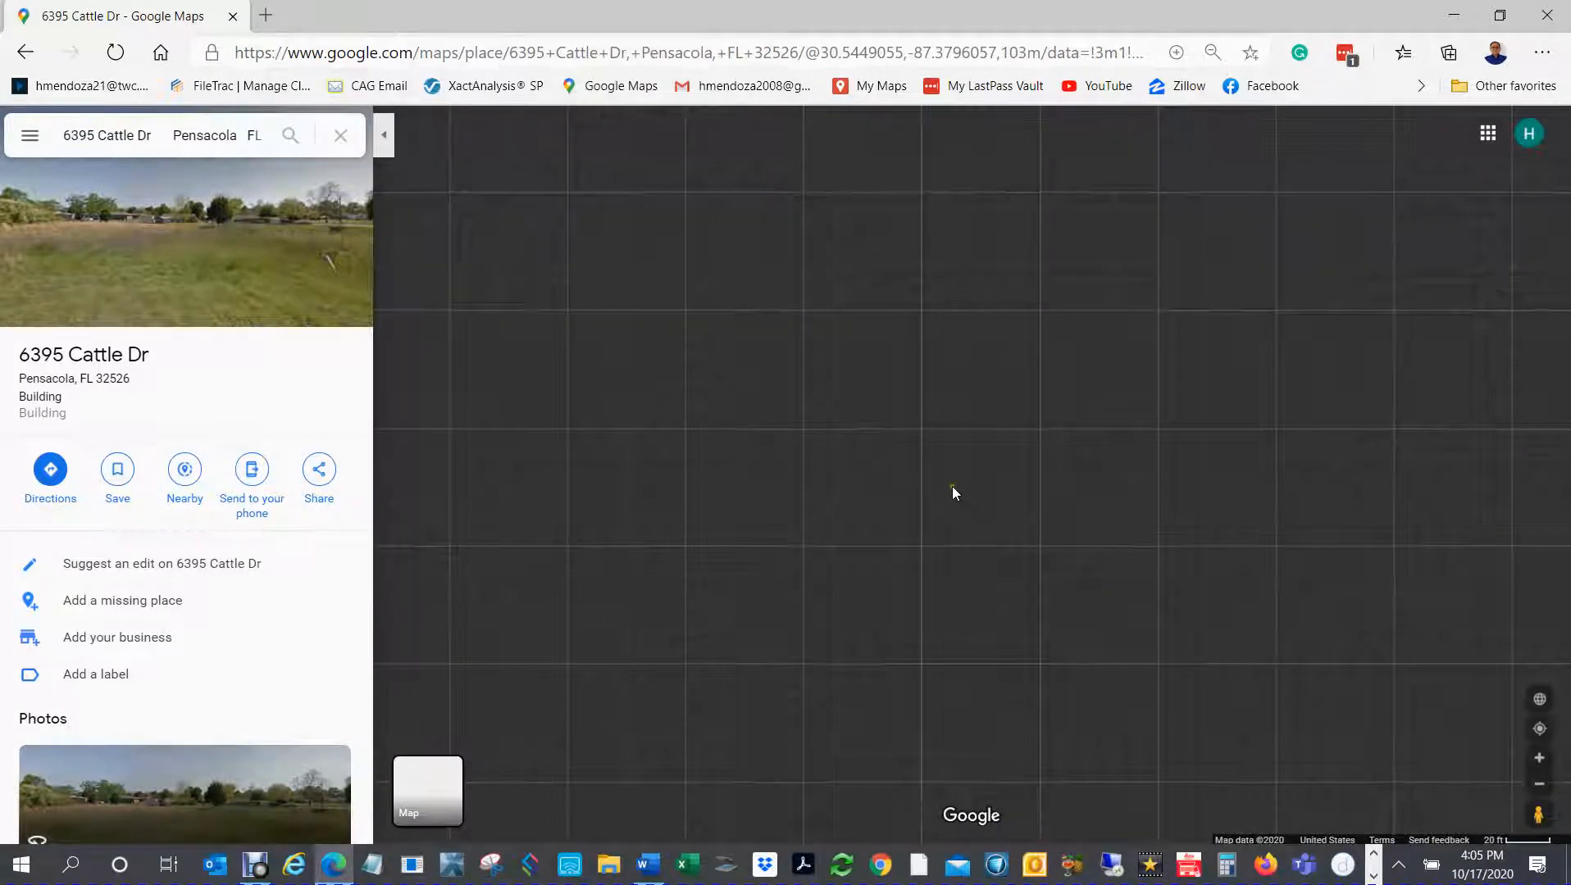
scroll(904, 491, "up", 3)
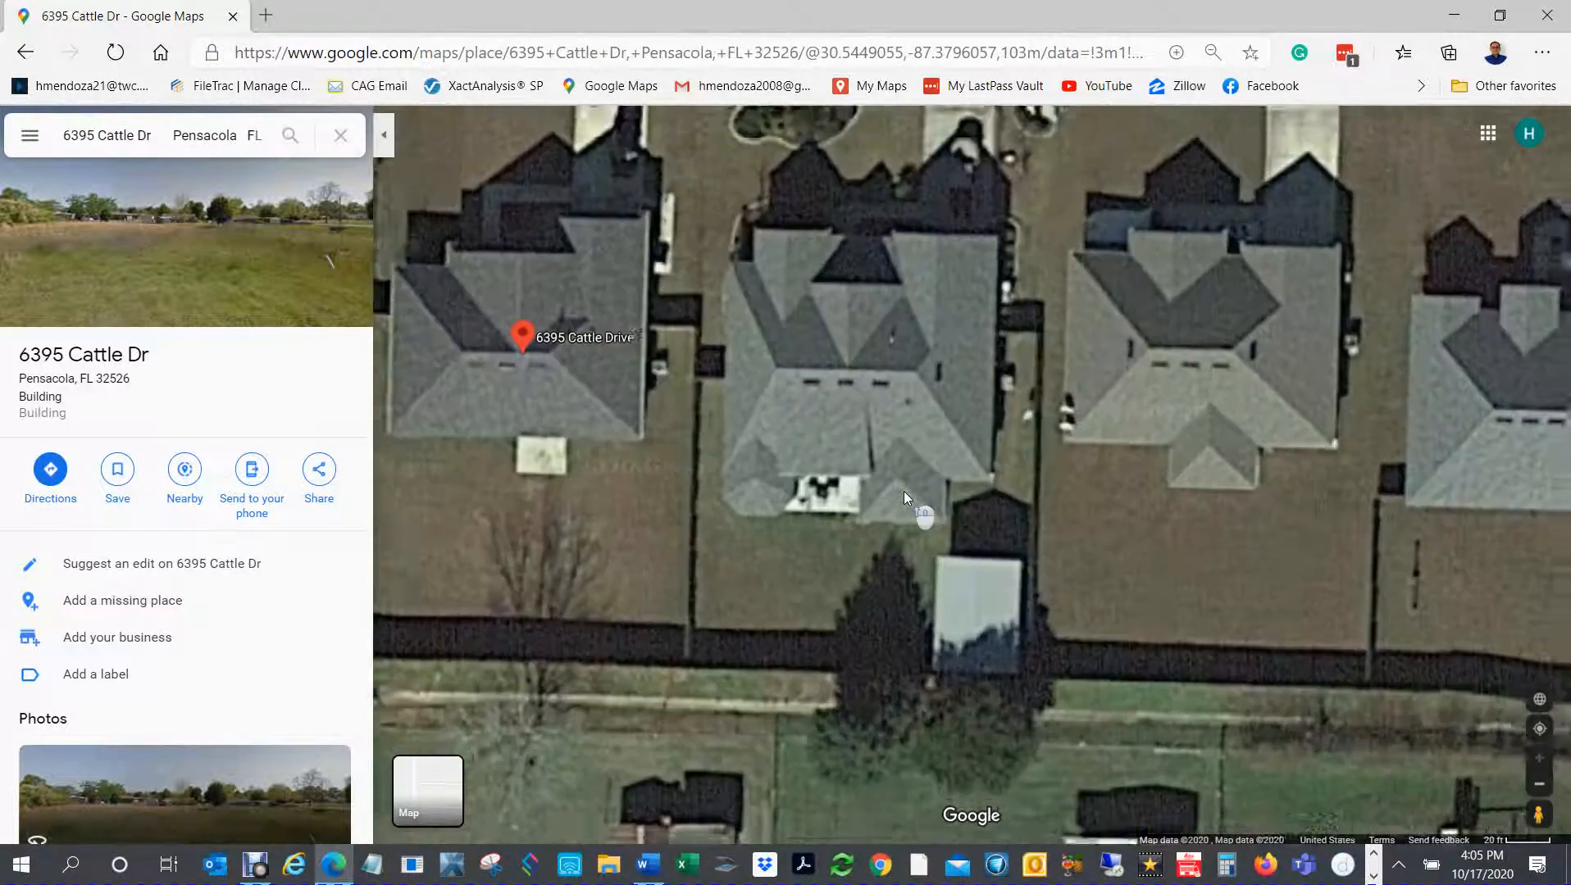
left_click_drag(927, 403, 882, 478)
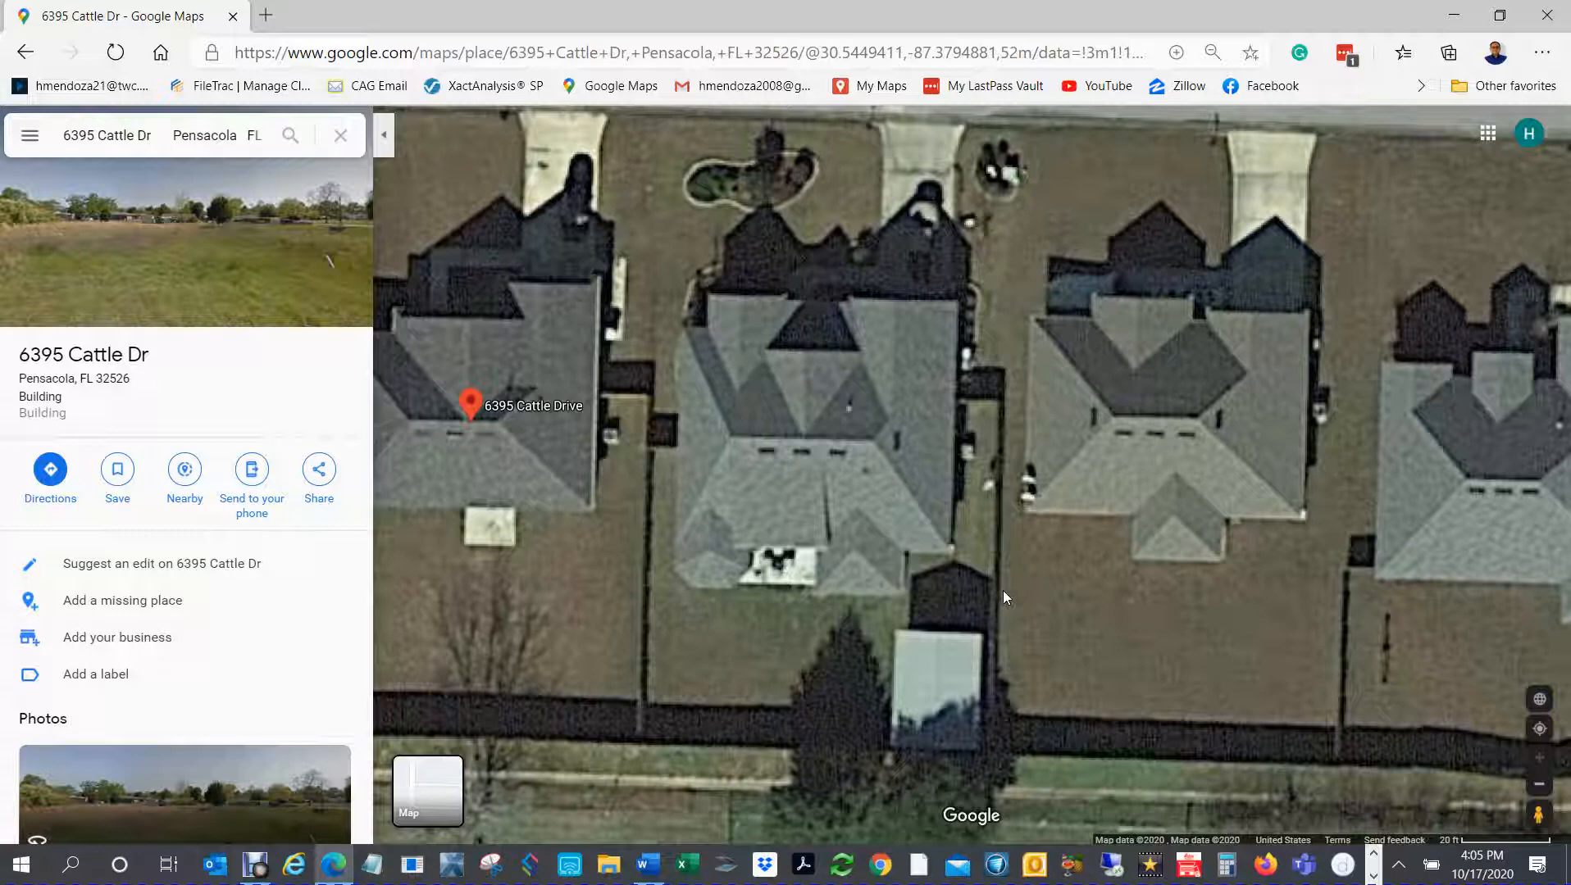
Step: Measure the house's east roof edge from the rear corner to the front corner, then clear the measurement
right_click(950, 554)
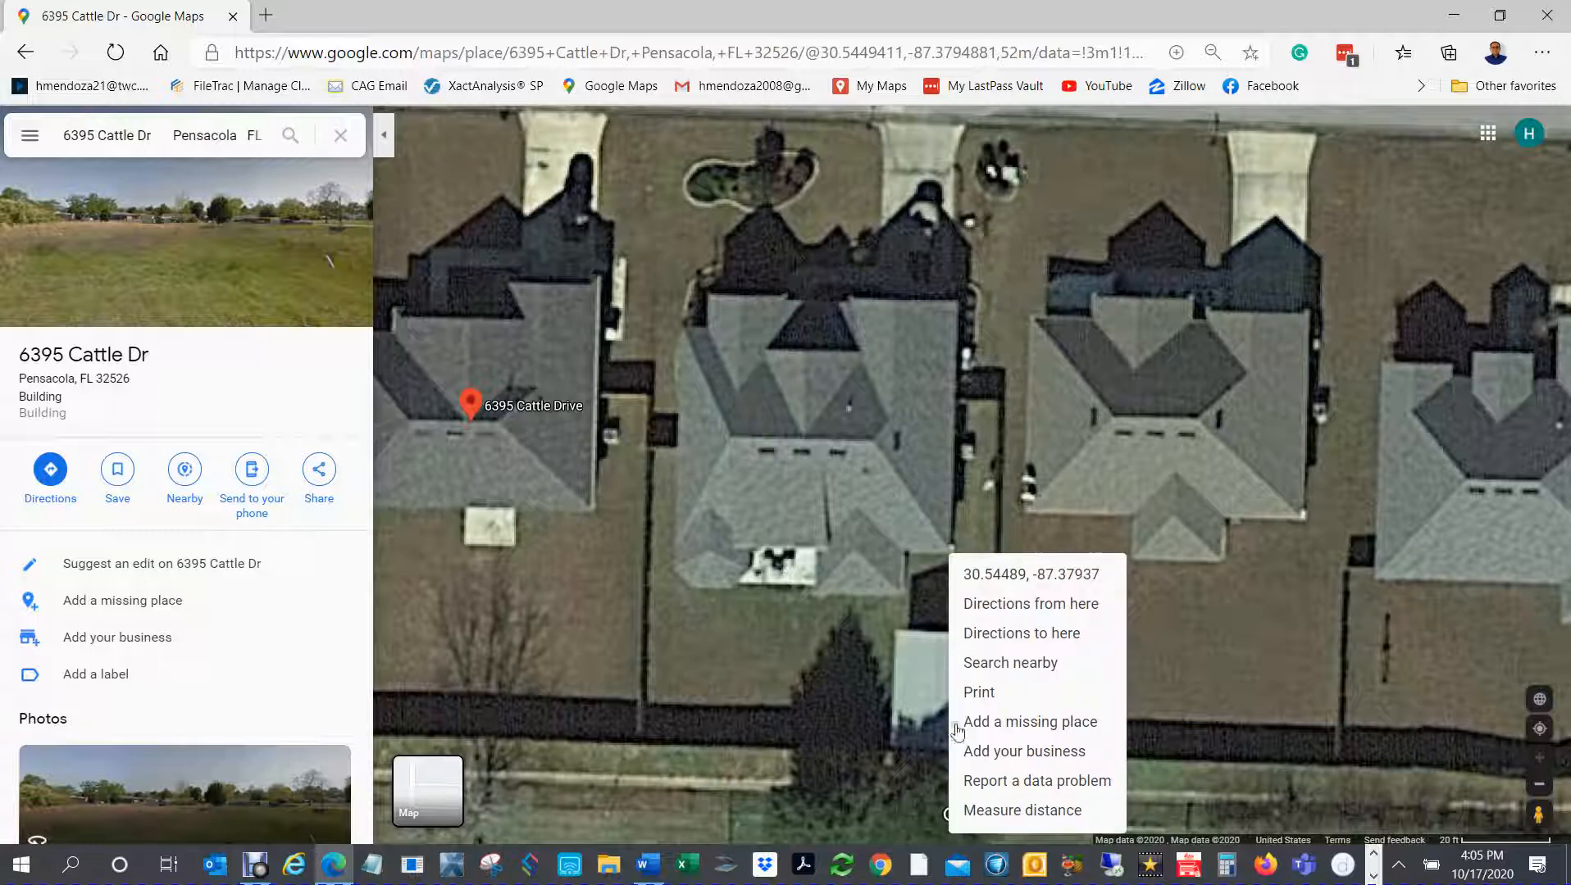
left_click(988, 816)
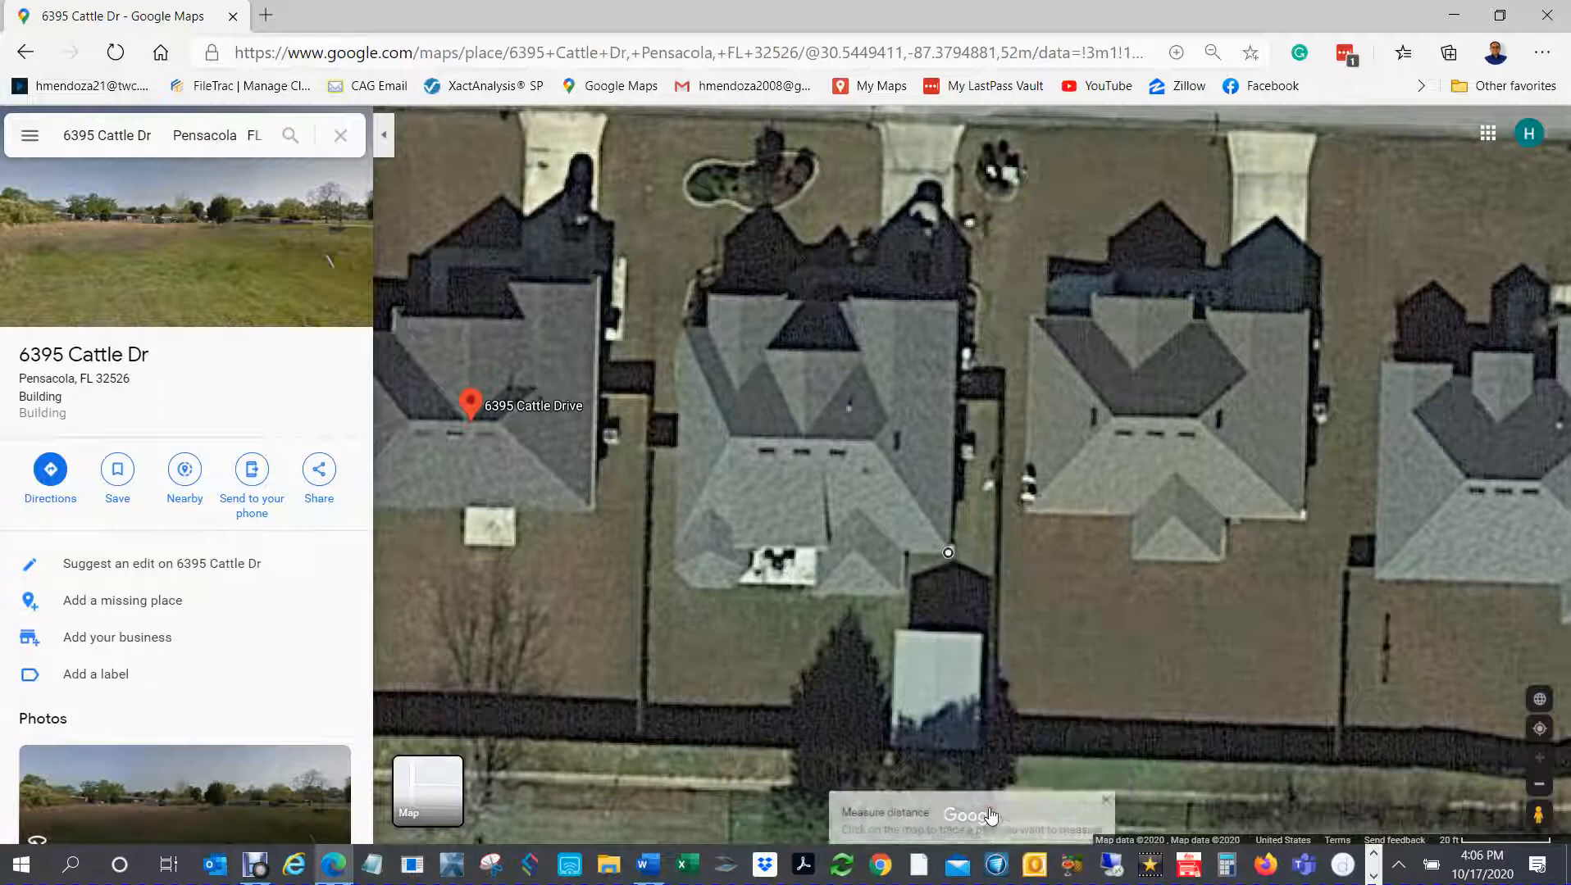
left_click(957, 301)
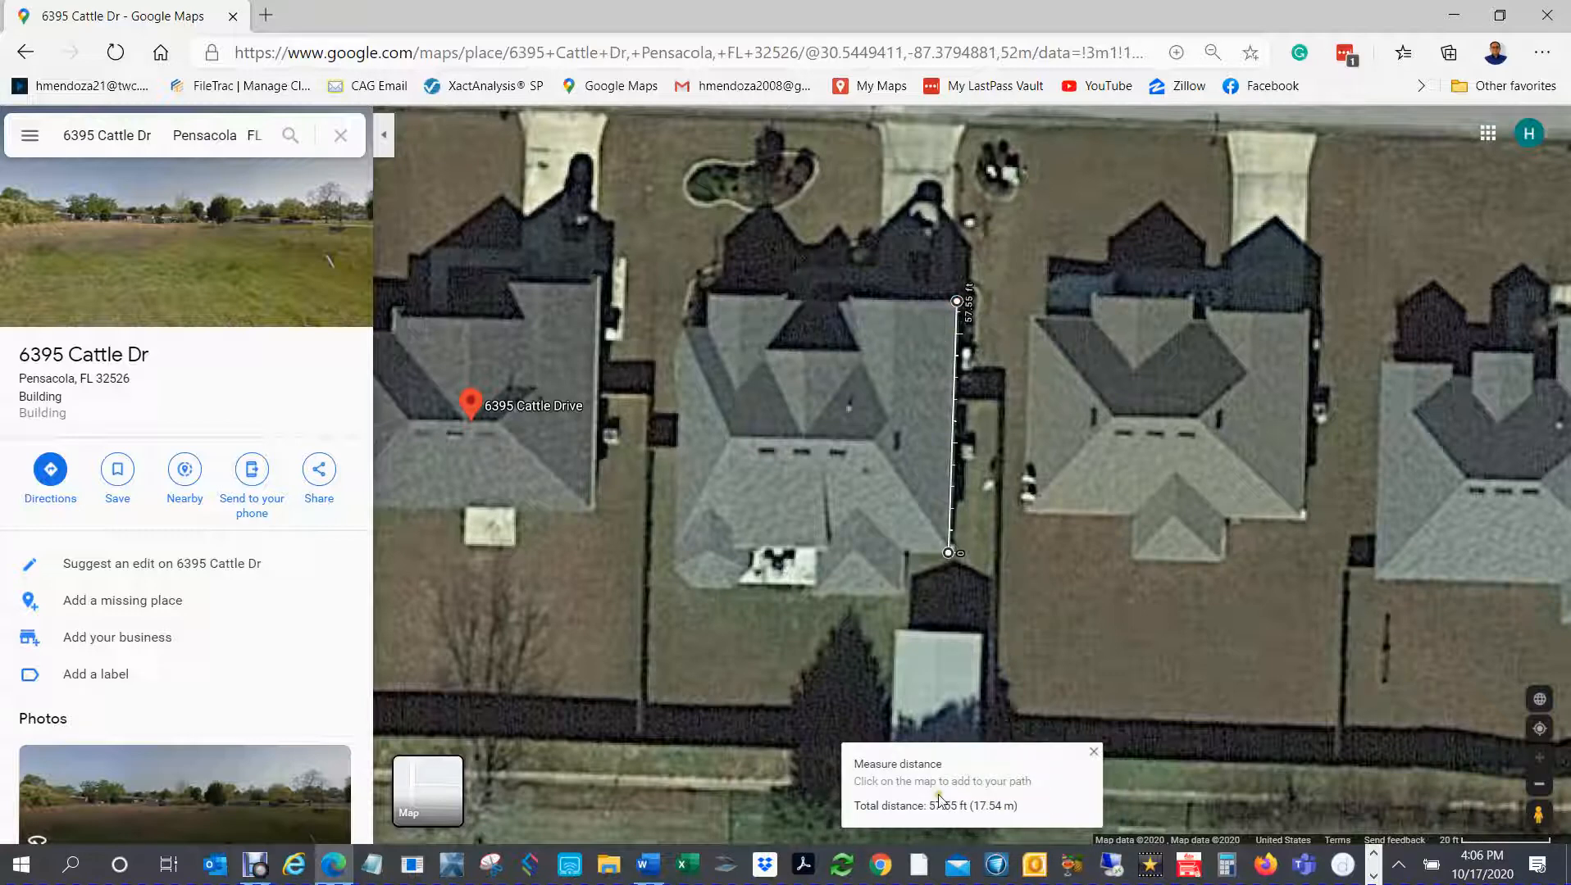
left_click_drag(928, 806, 967, 810)
right_click(1044, 649)
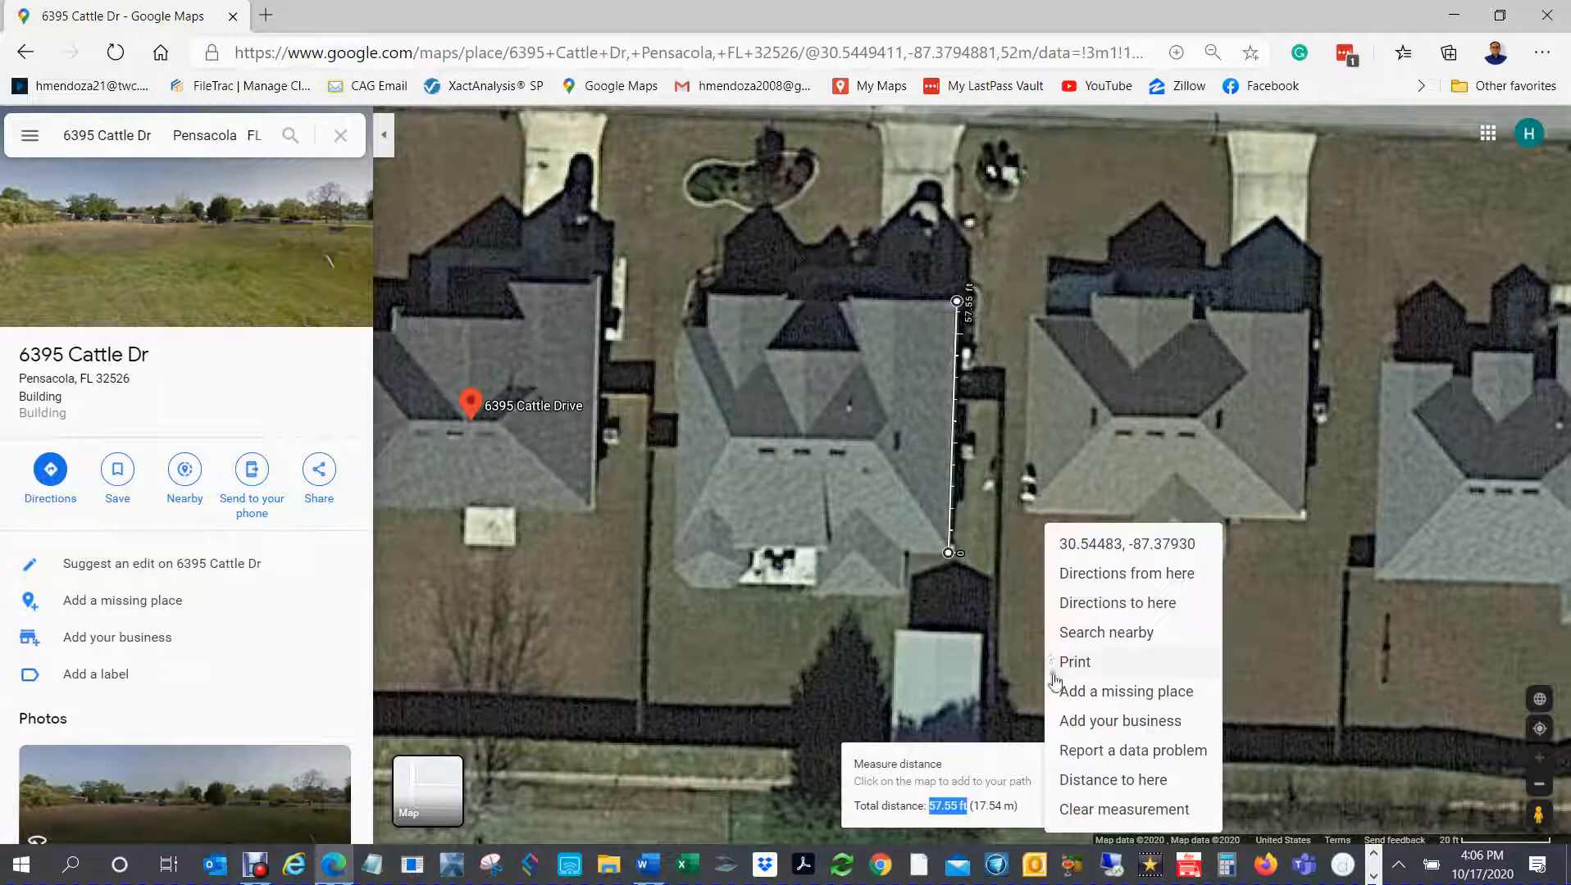
left_click(1098, 810)
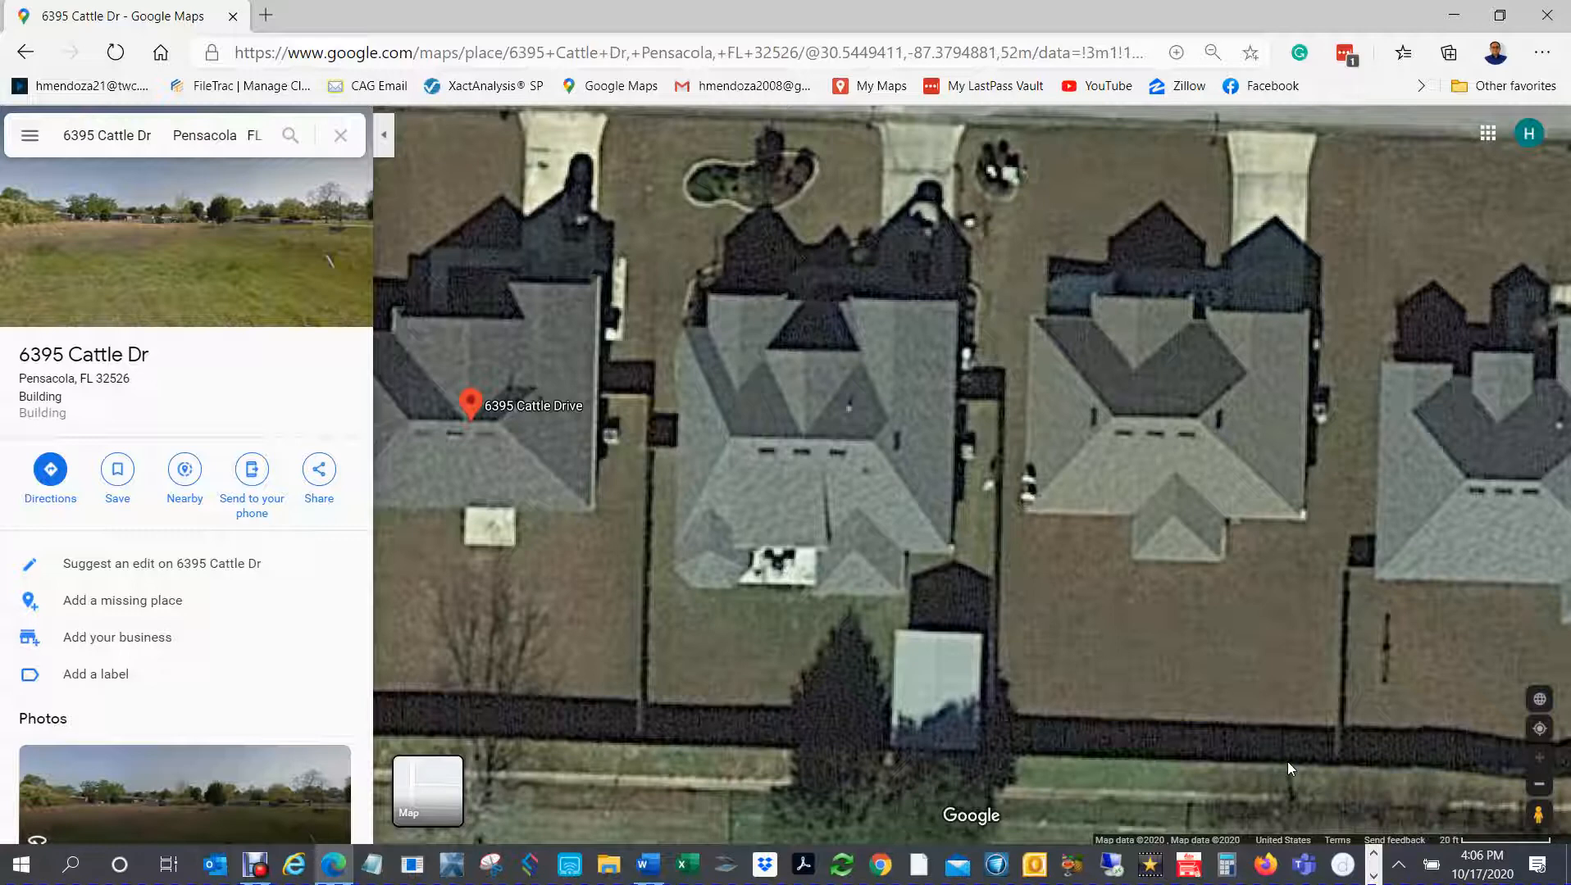
Step: Capture the satellite view of the house, its backyard and the shed with the Snipping Tool
left_click(492, 867)
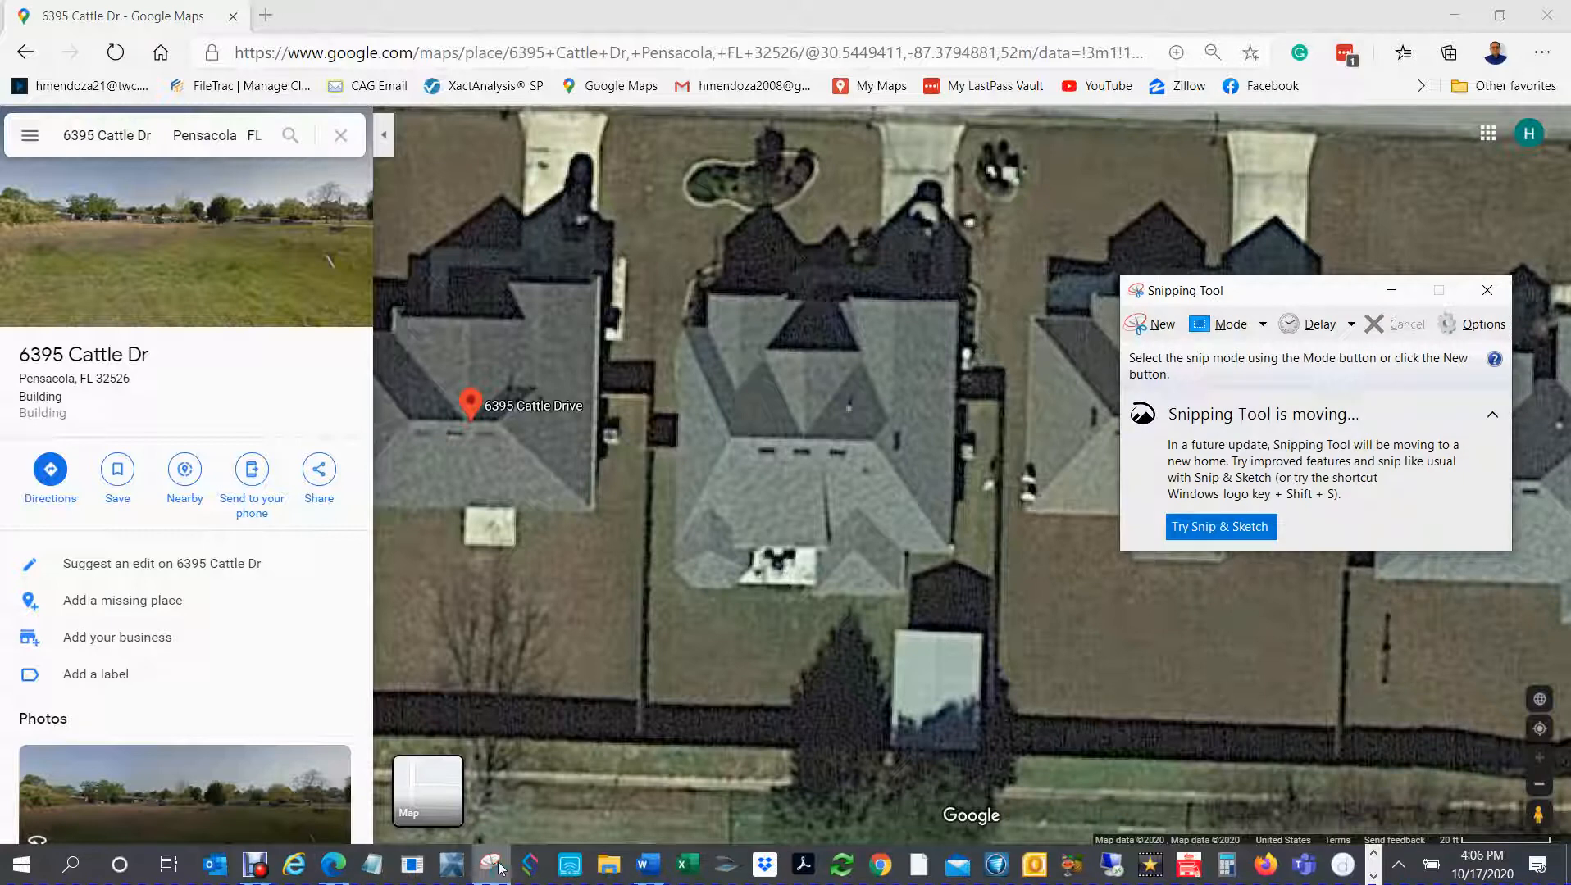
left_click(1149, 325)
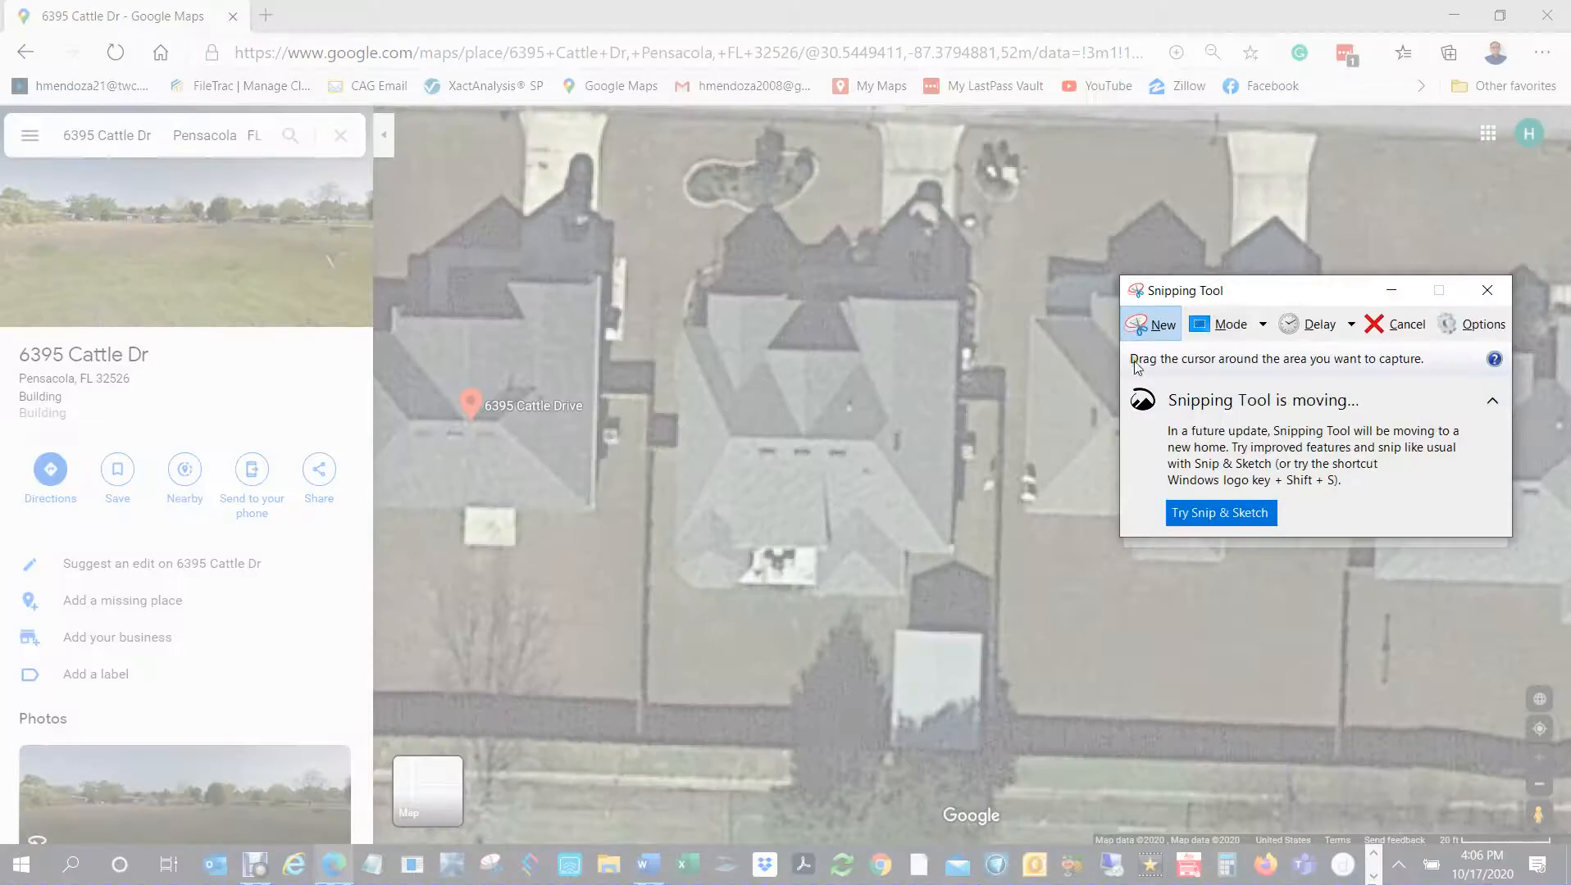
left_click_drag(1047, 780, 604, 278)
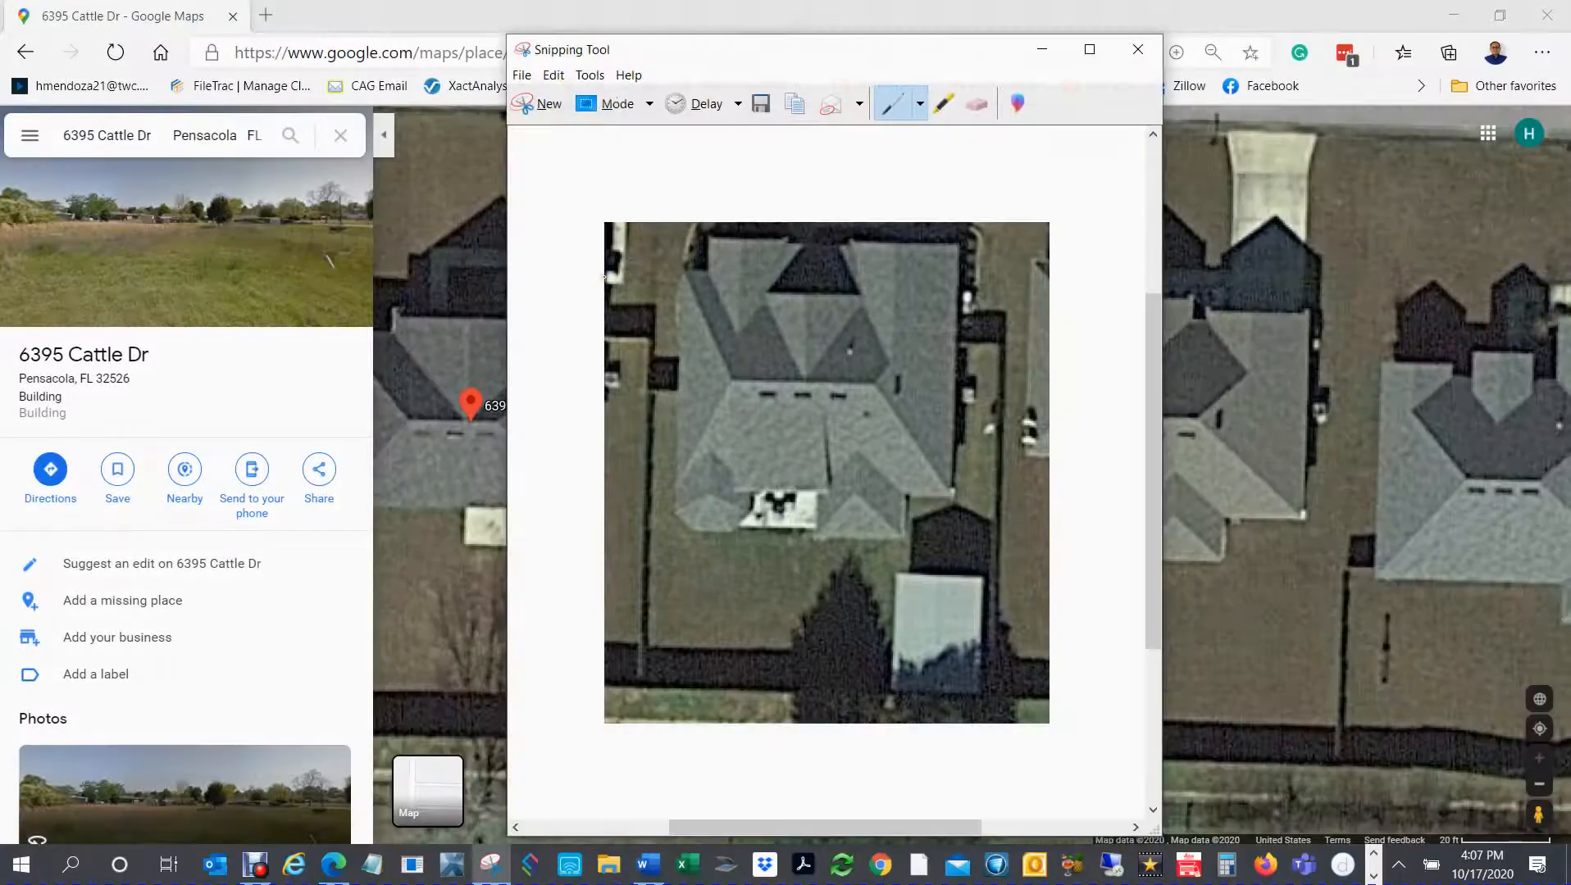
Step: Save the snip to the desktop as a PNG named after the property's street address and close the Snipping Tool
left_click(521, 77)
left_click(552, 125)
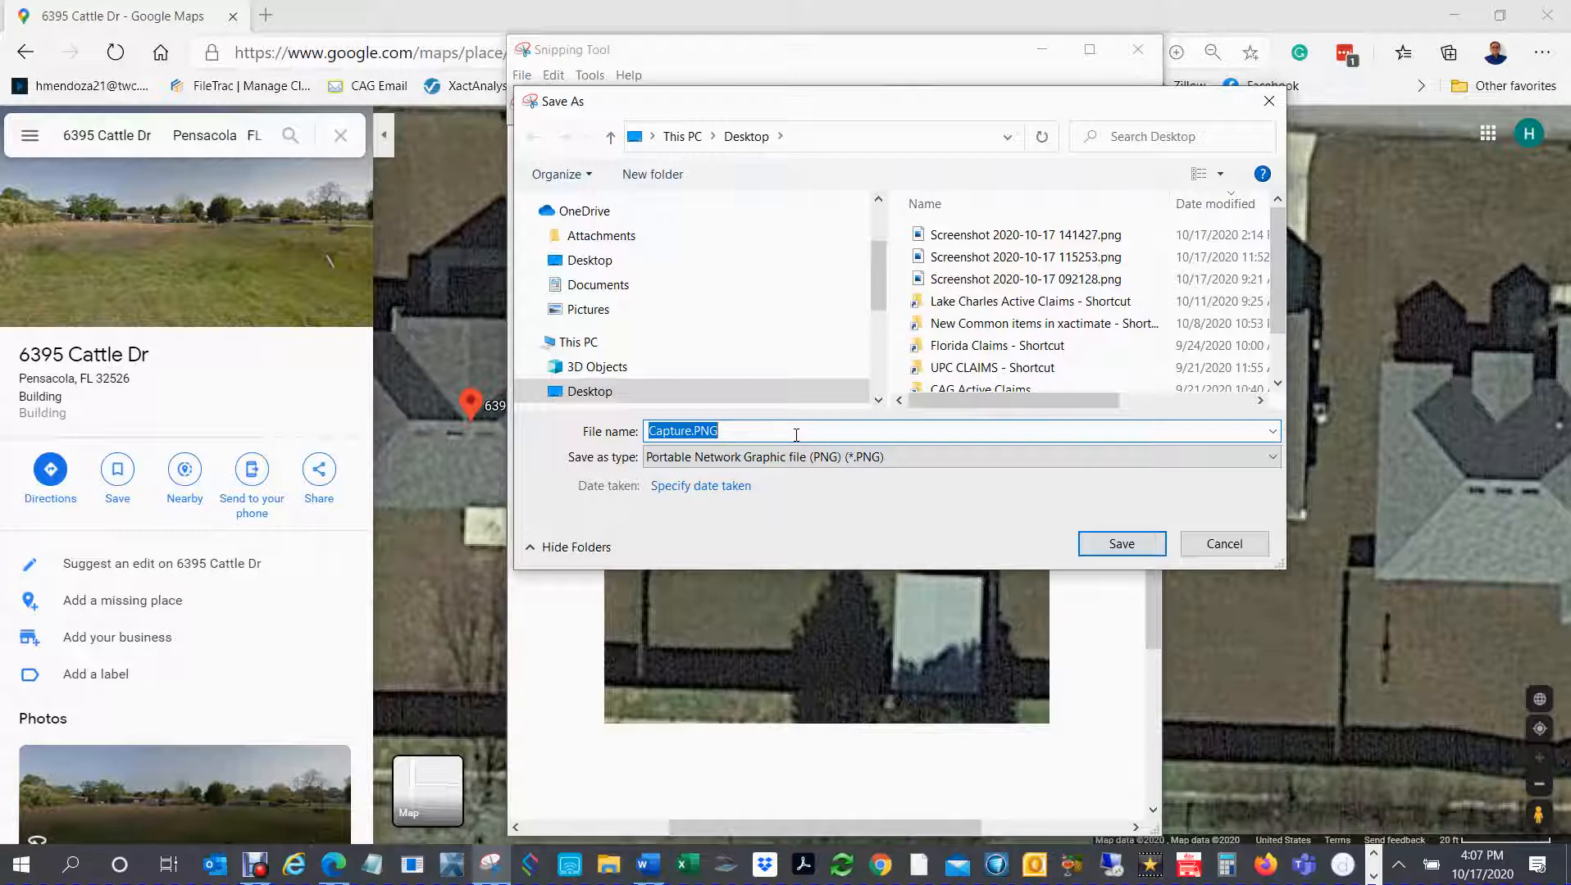
left_click(1121, 545)
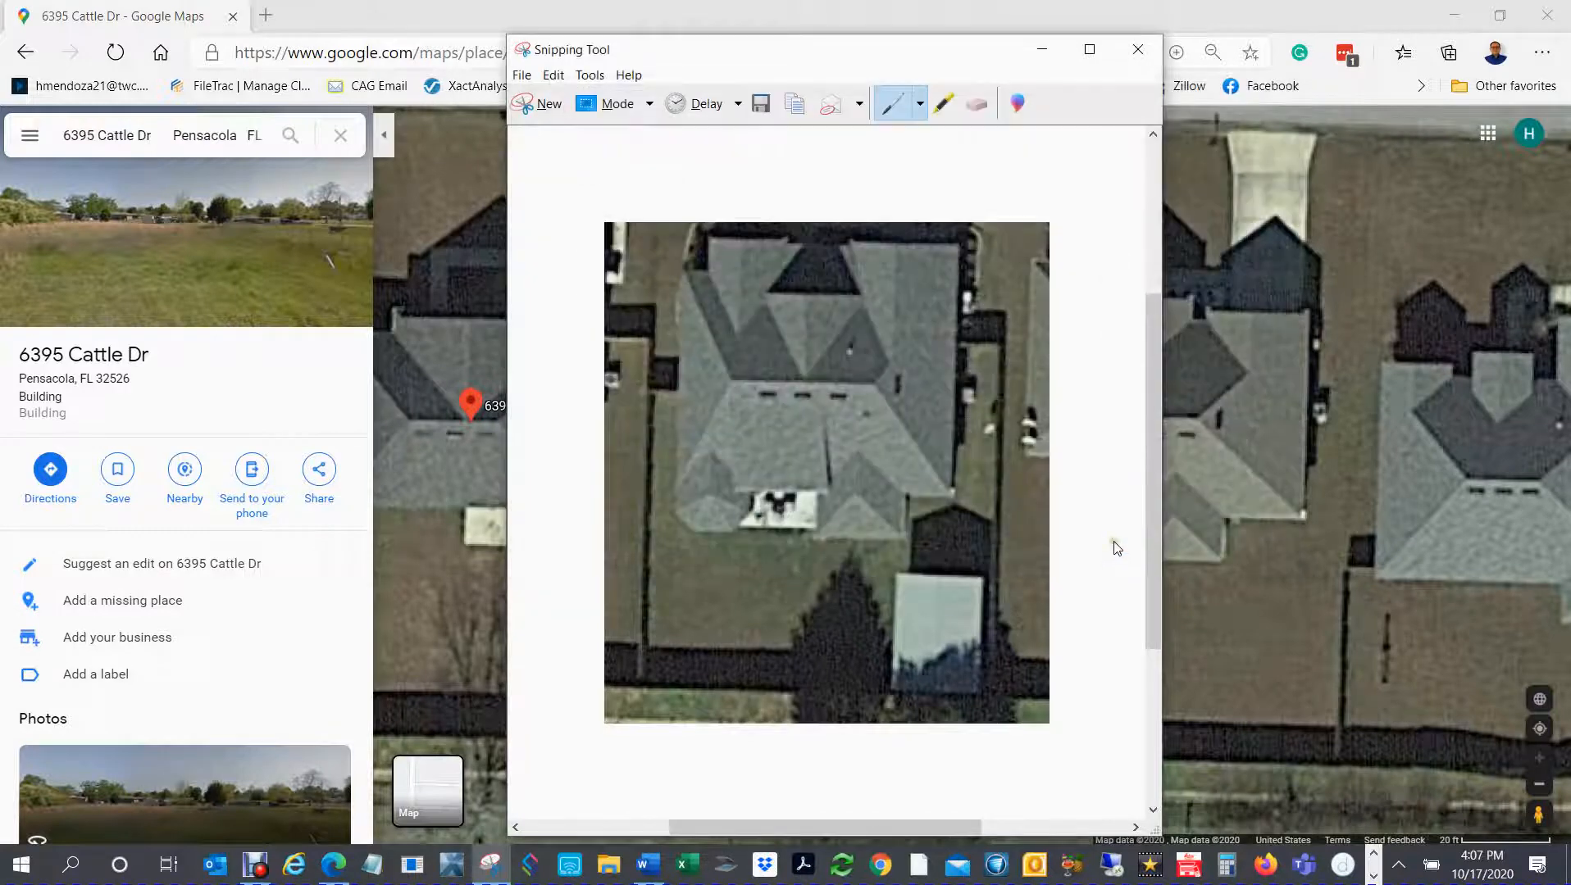
left_click(1138, 50)
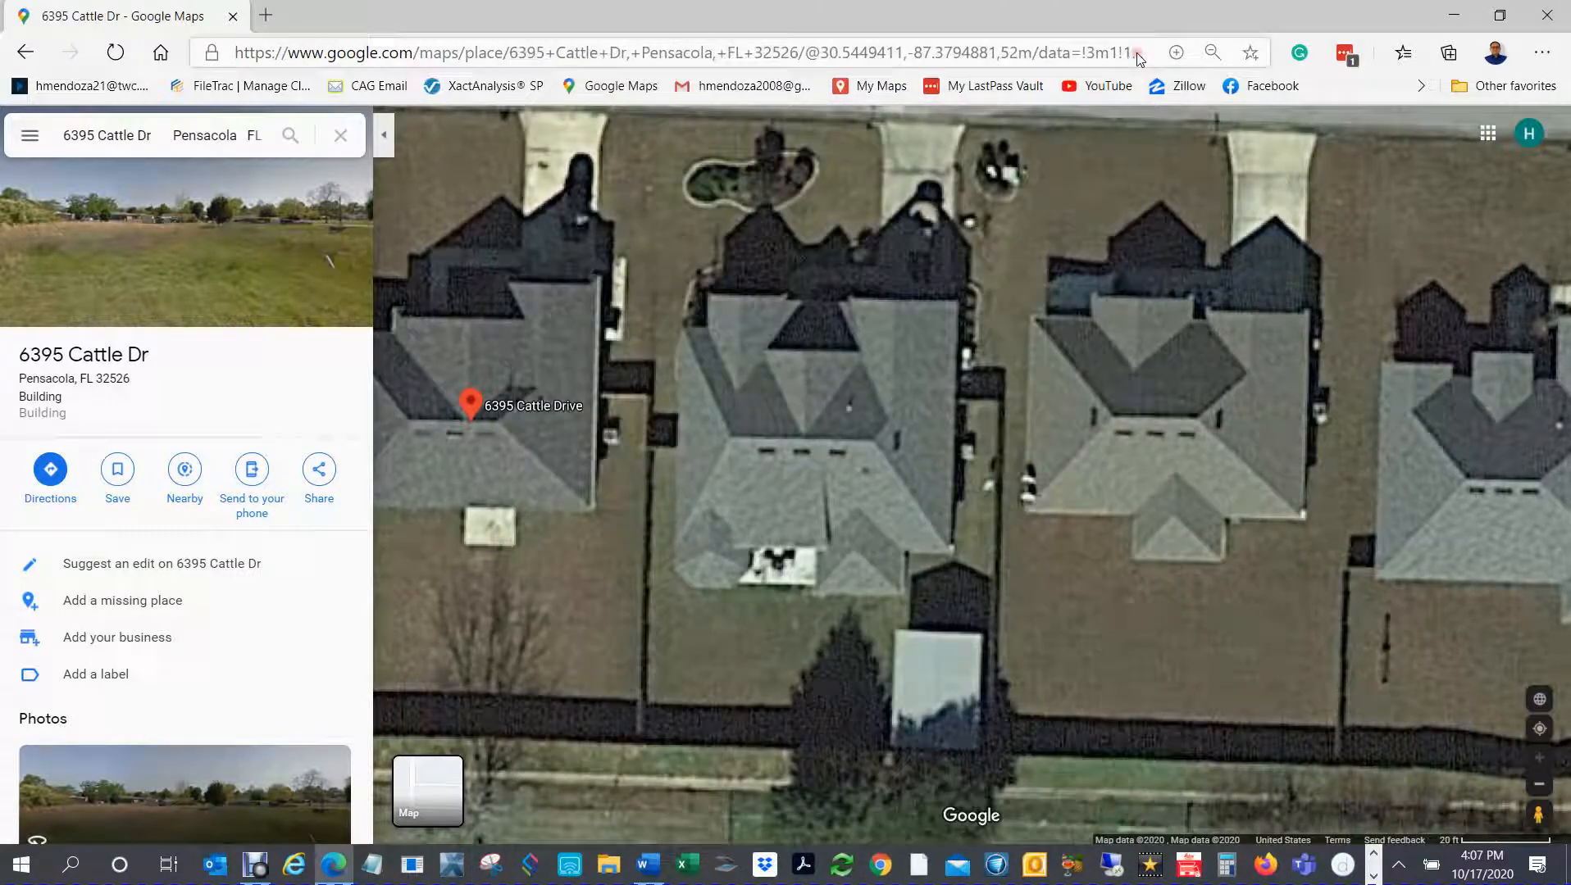
Step: Minimize the browser, open Mobile NextGen Macro Manager, and launch Xactimate
left_click(1457, 18)
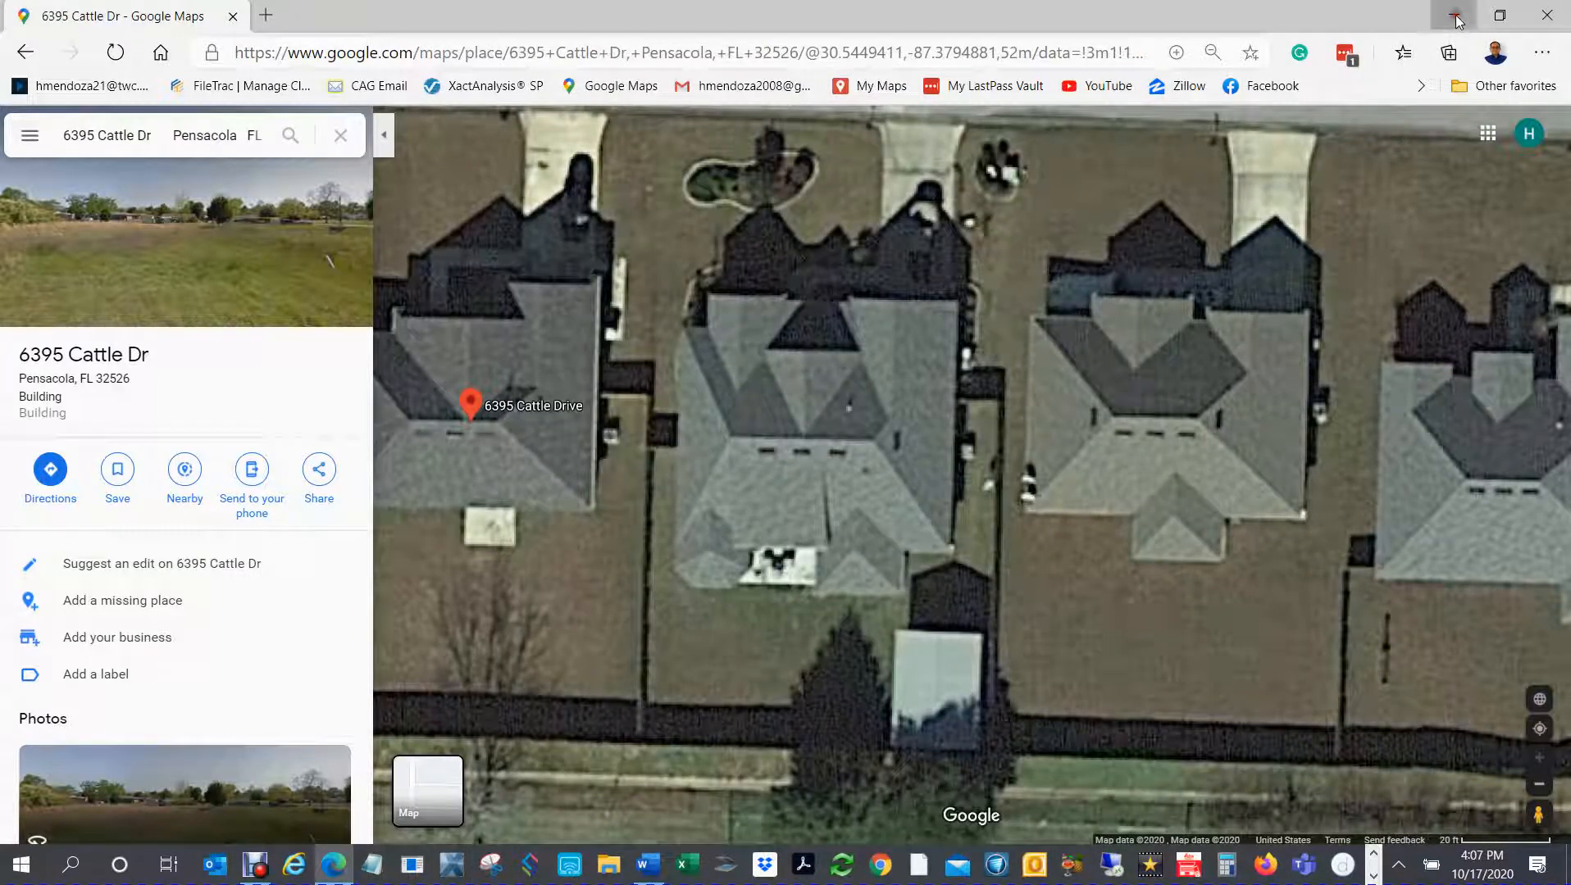
left_click(1457, 17)
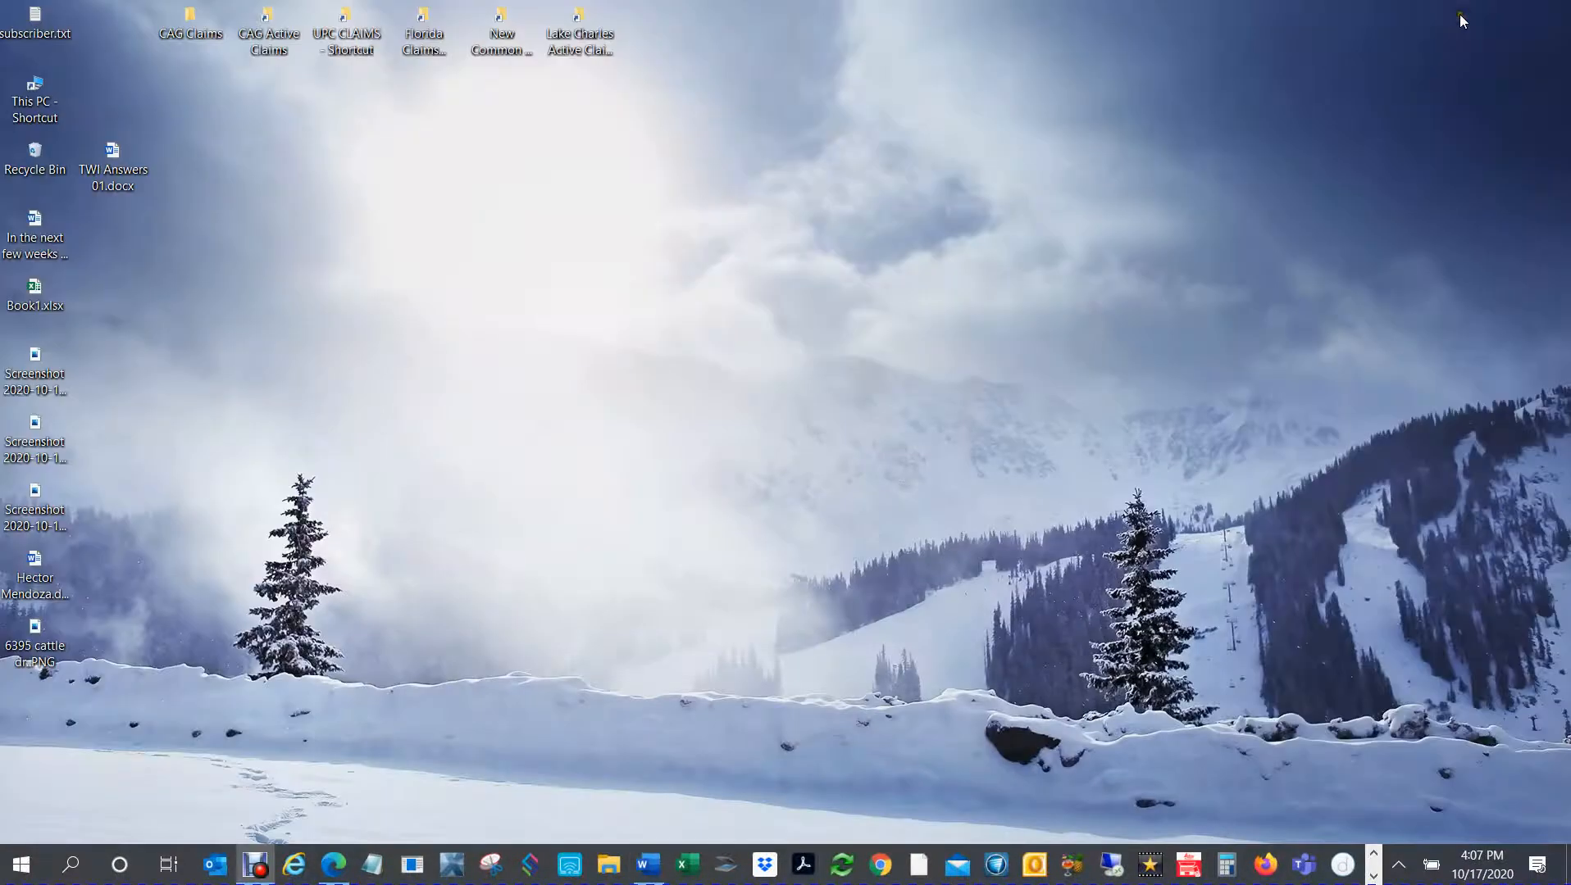
left_click(410, 868)
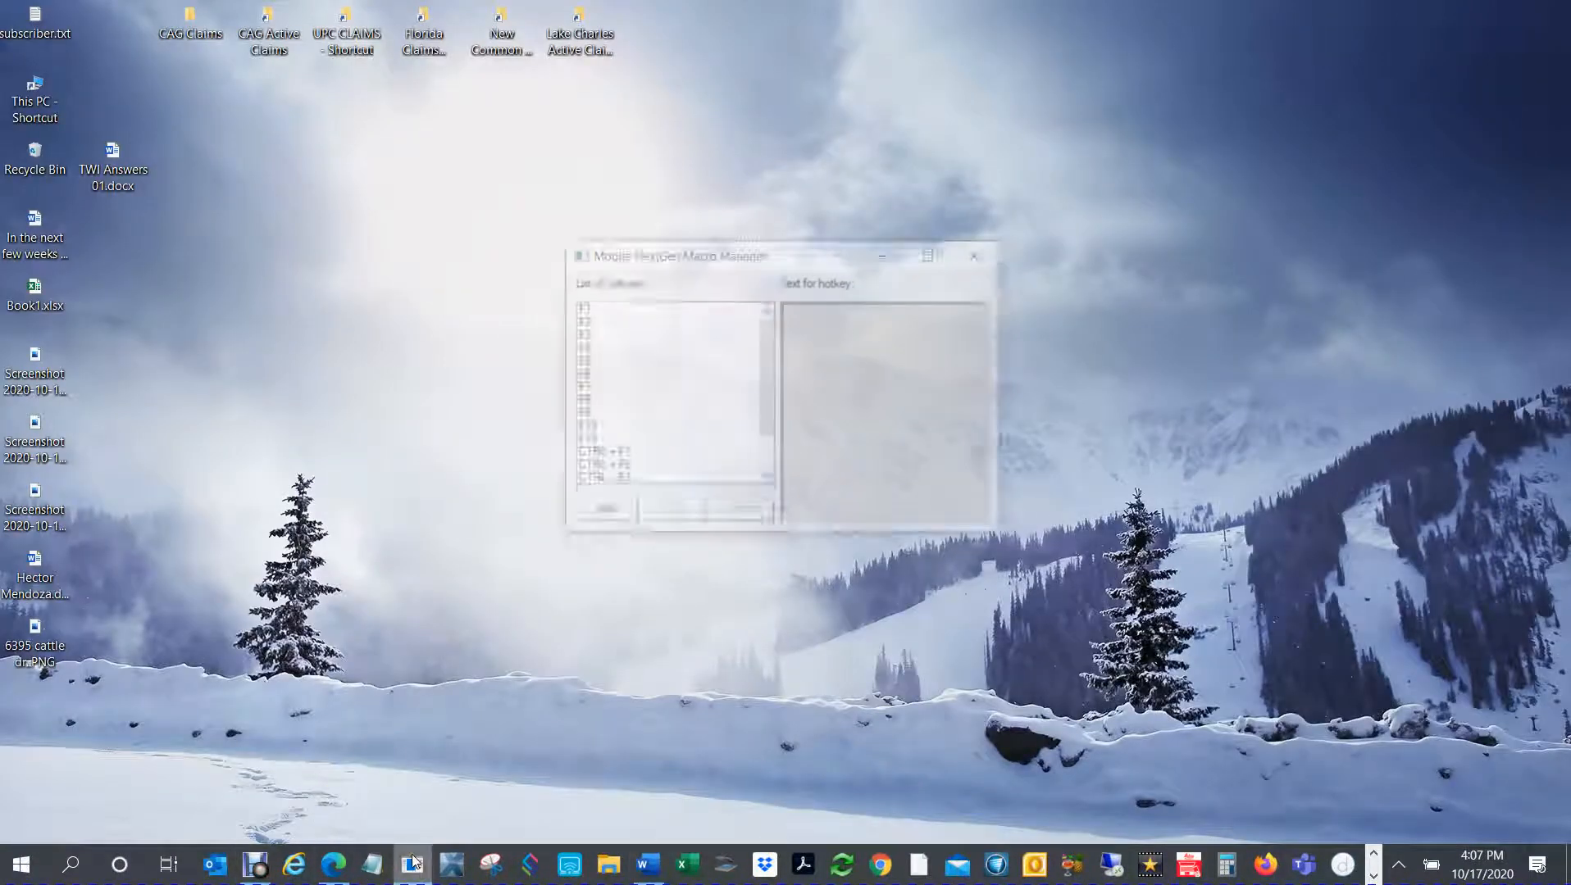
left_click(454, 871)
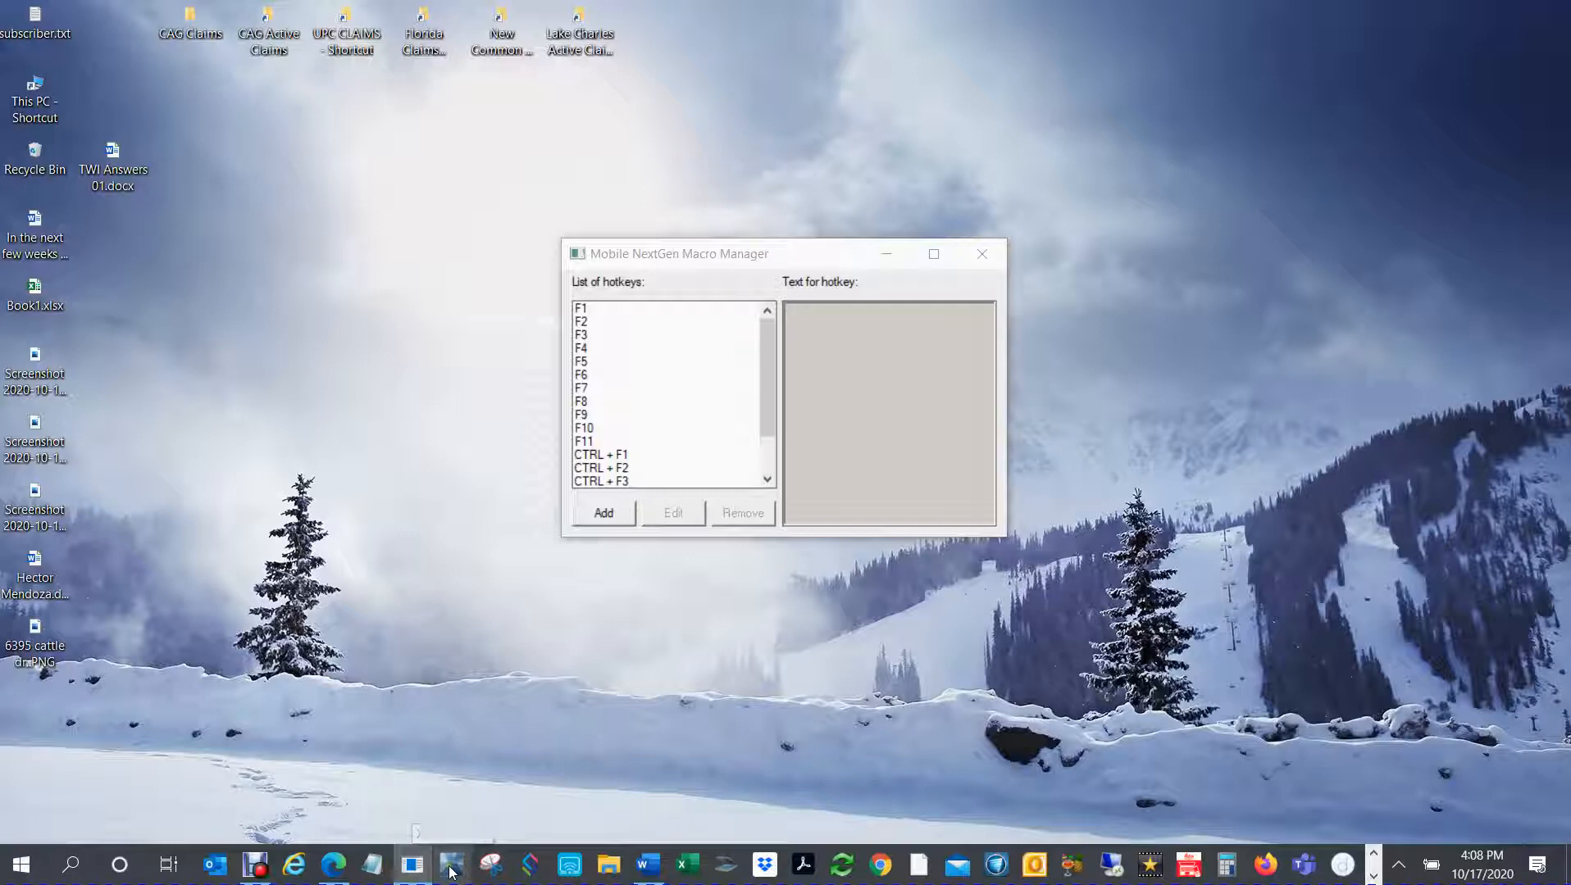
left_click(450, 872)
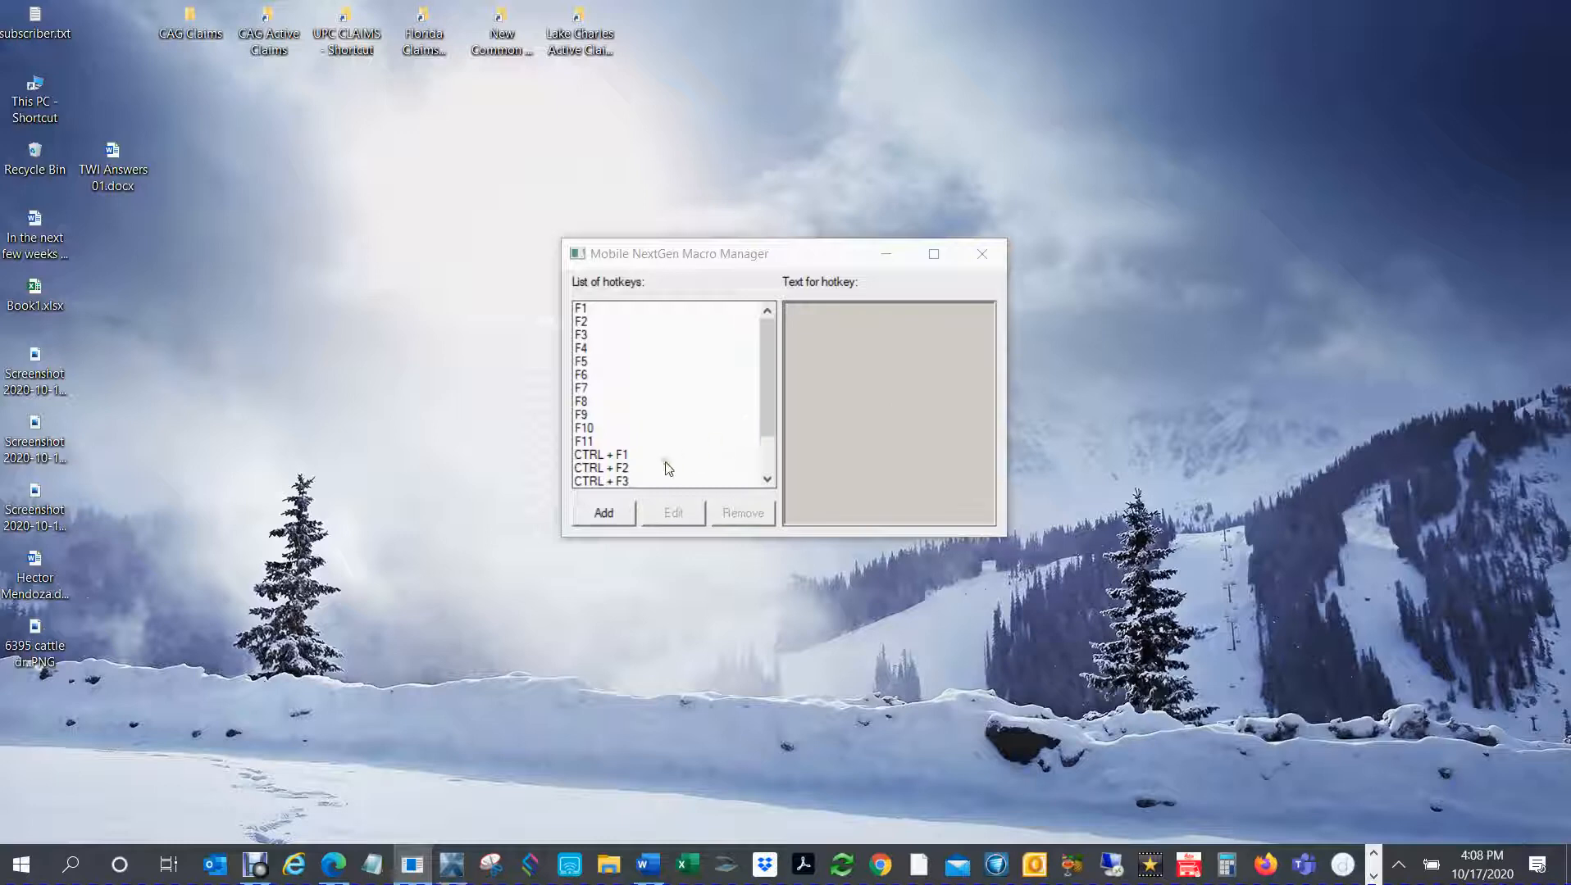
Step: Enter the account password in the Xactimate login and sign in
left_click(645, 408)
key("ctrl+v")
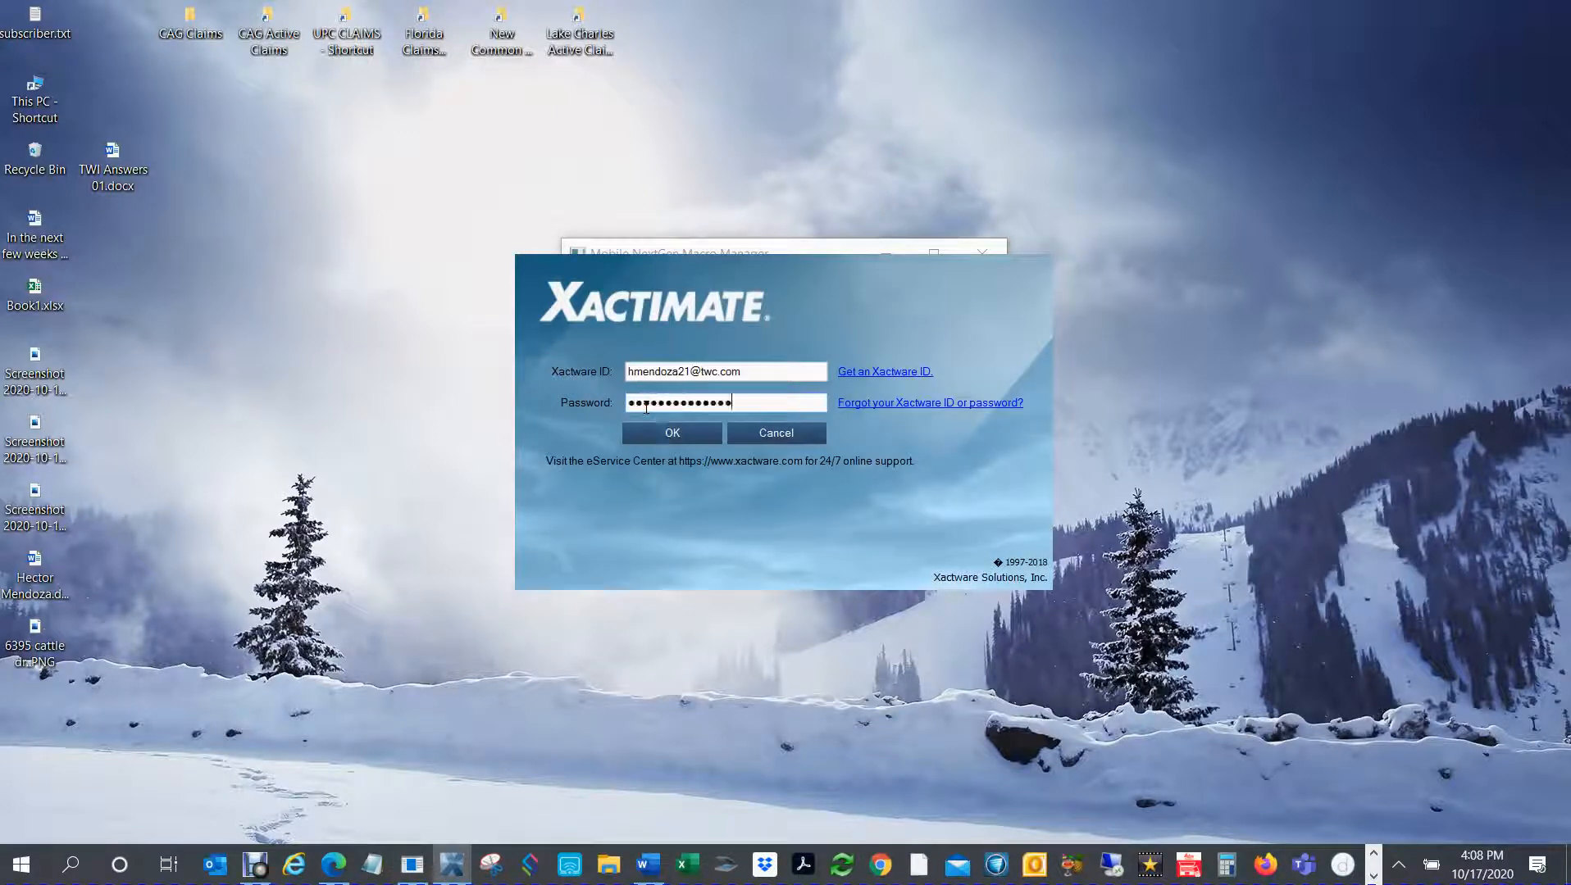
left_click(682, 438)
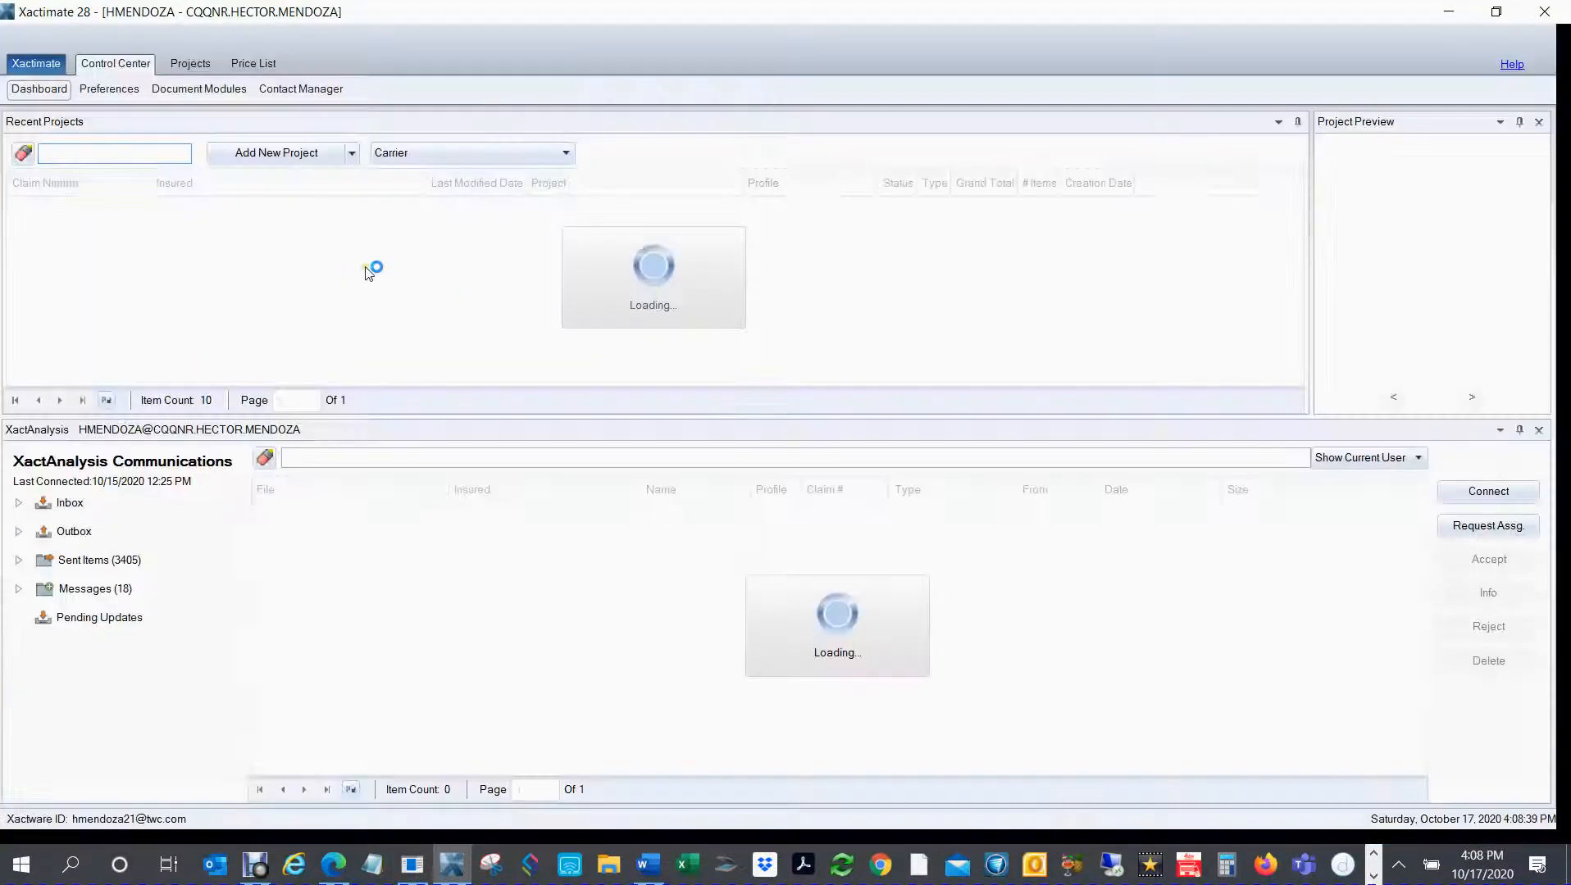
Step: Open the GOOGLEMAPSDIFFERENTR project and expand its sketch to full screen
left_click(79, 206)
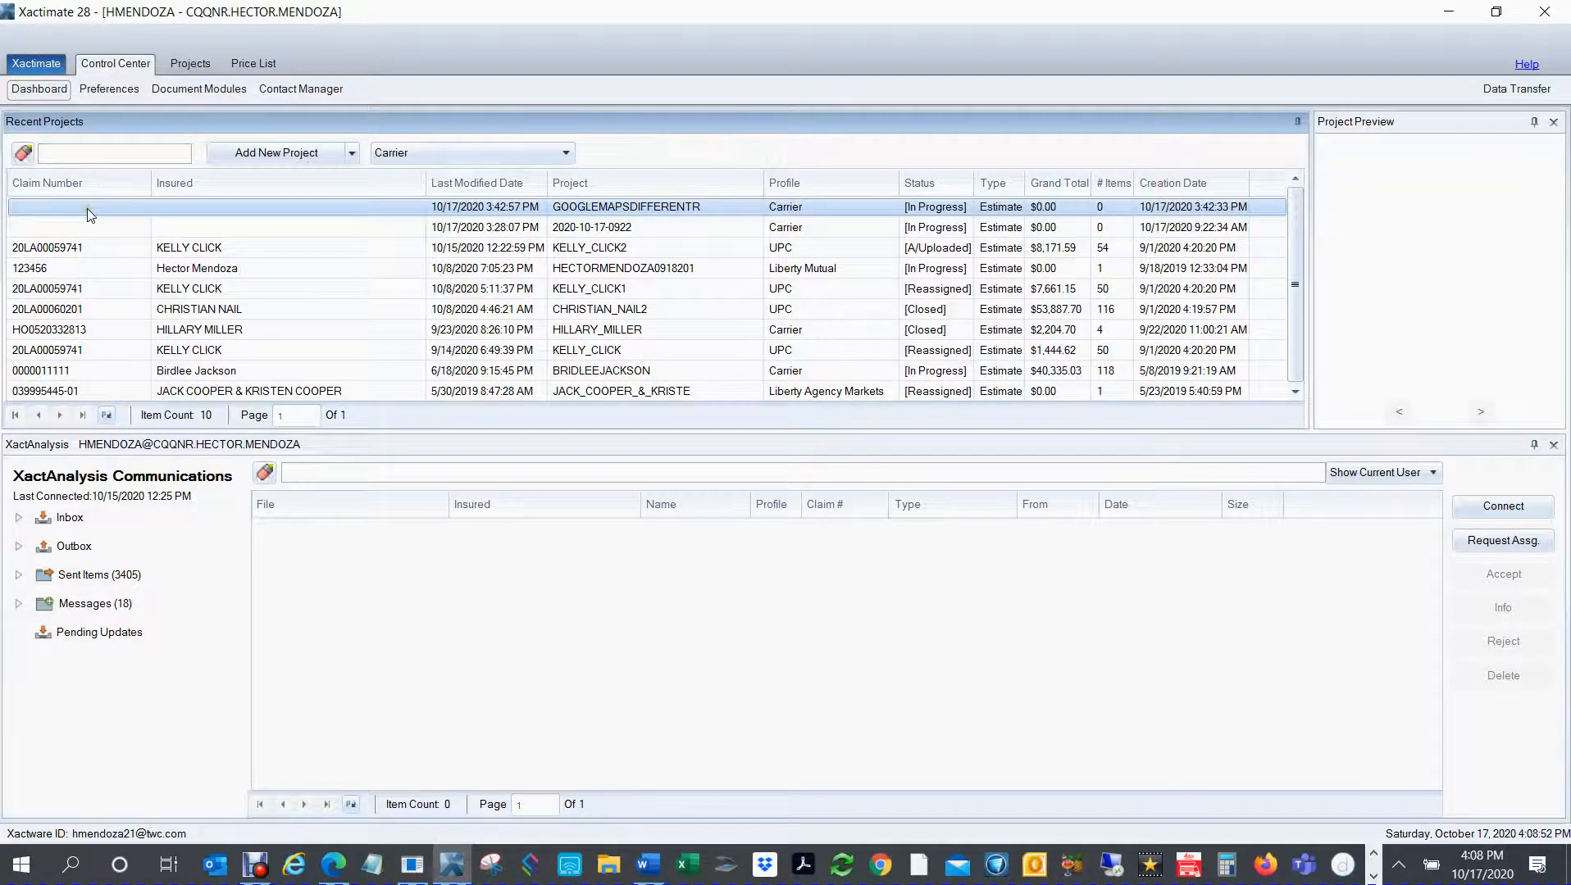
double_click(88, 209)
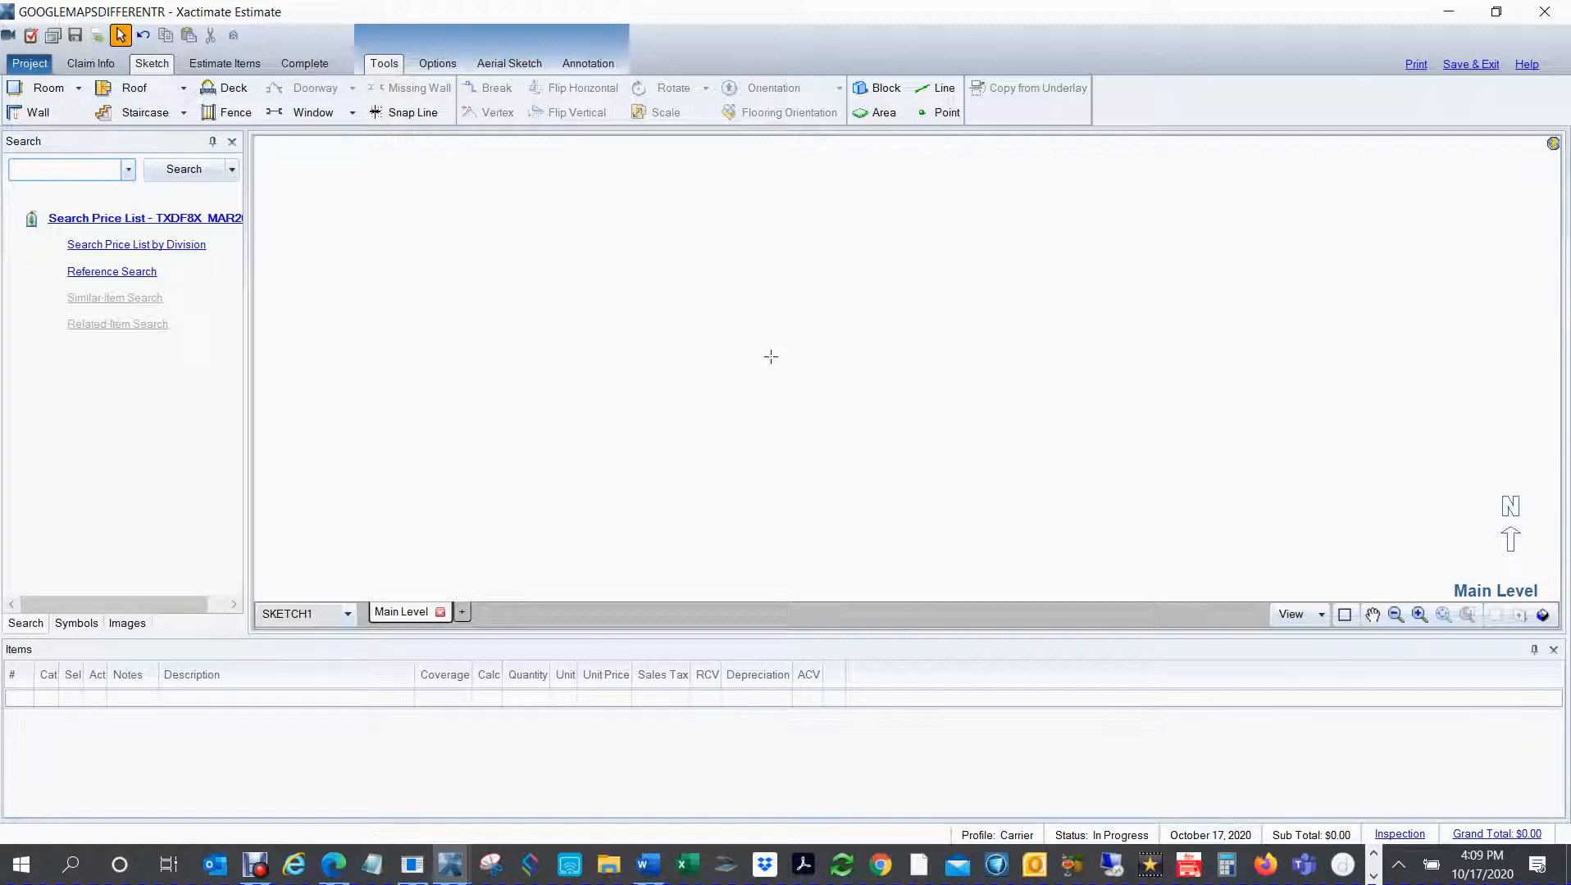
key("F5")
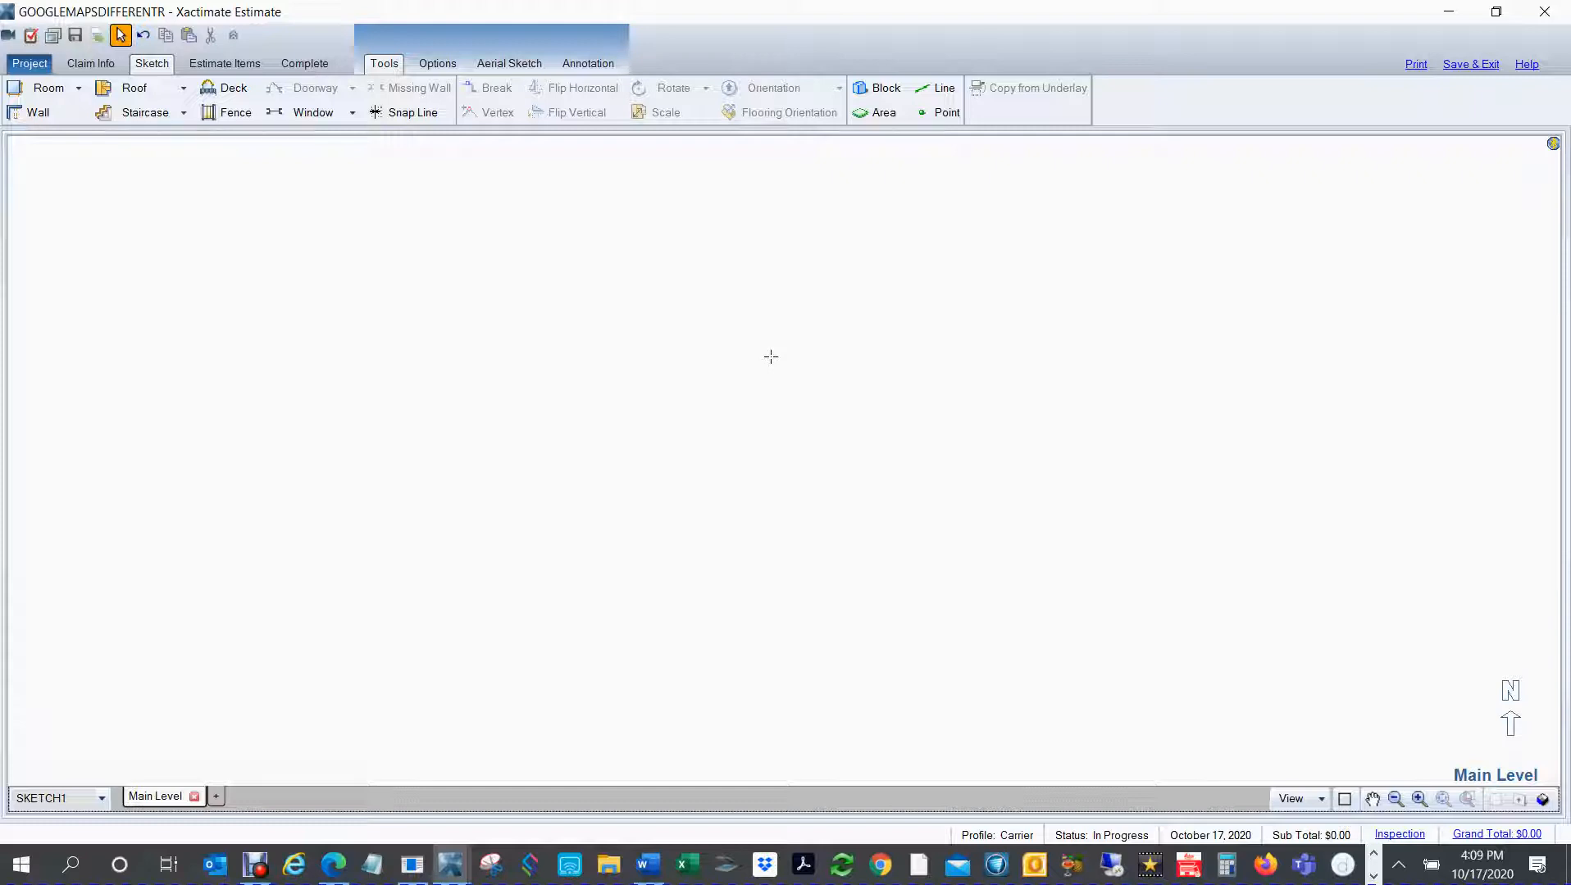
Step: Import the desktop PNG named after the property's street address as the sketch's underlay image
left_click(437, 65)
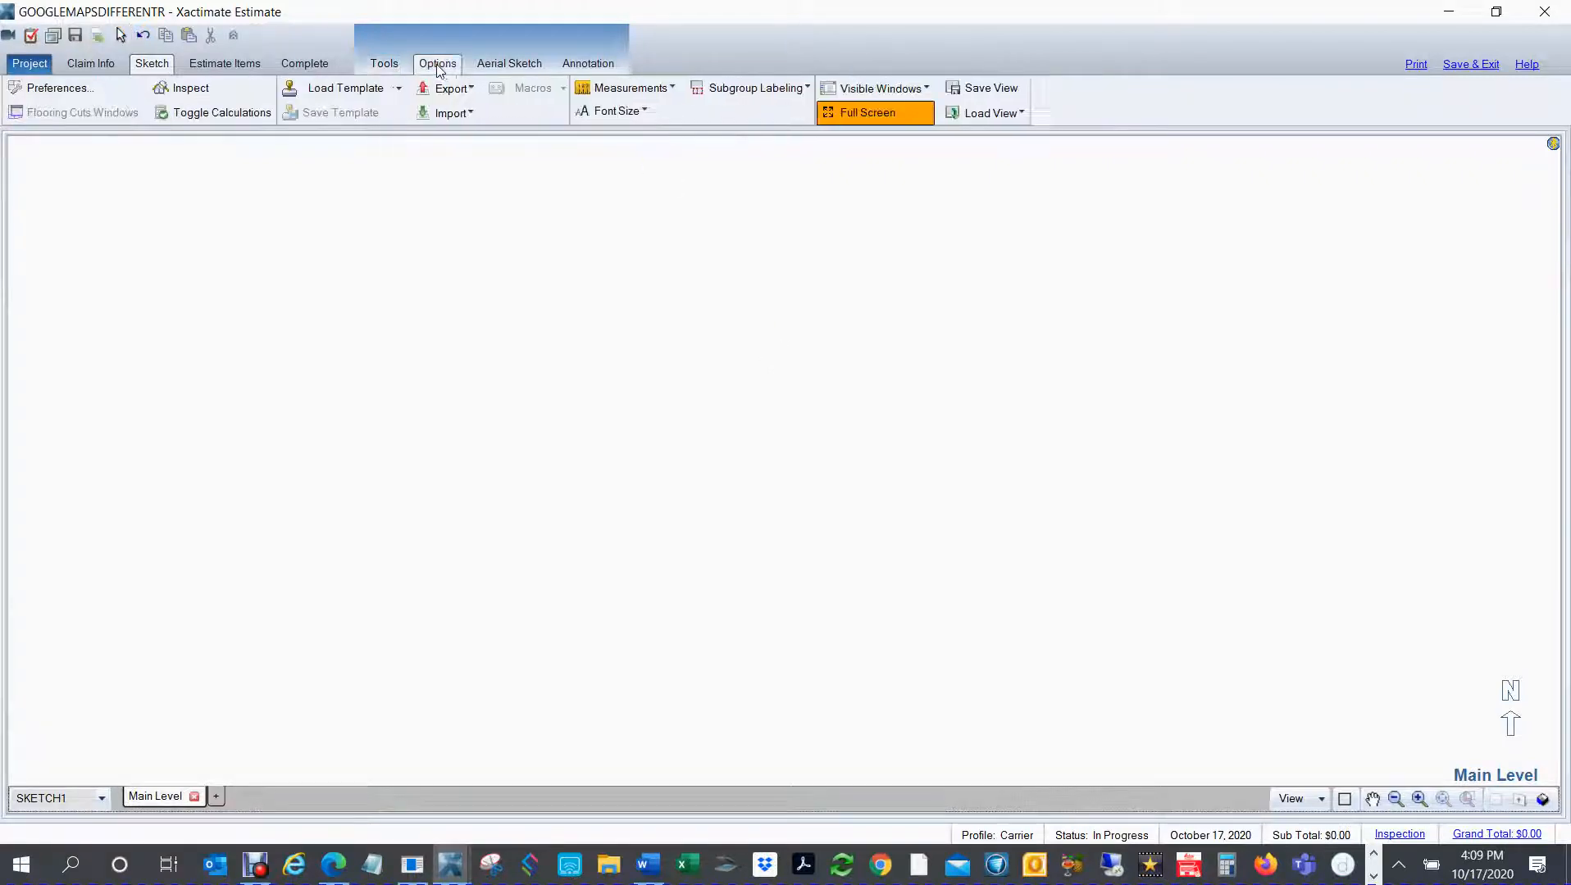
left_click(446, 115)
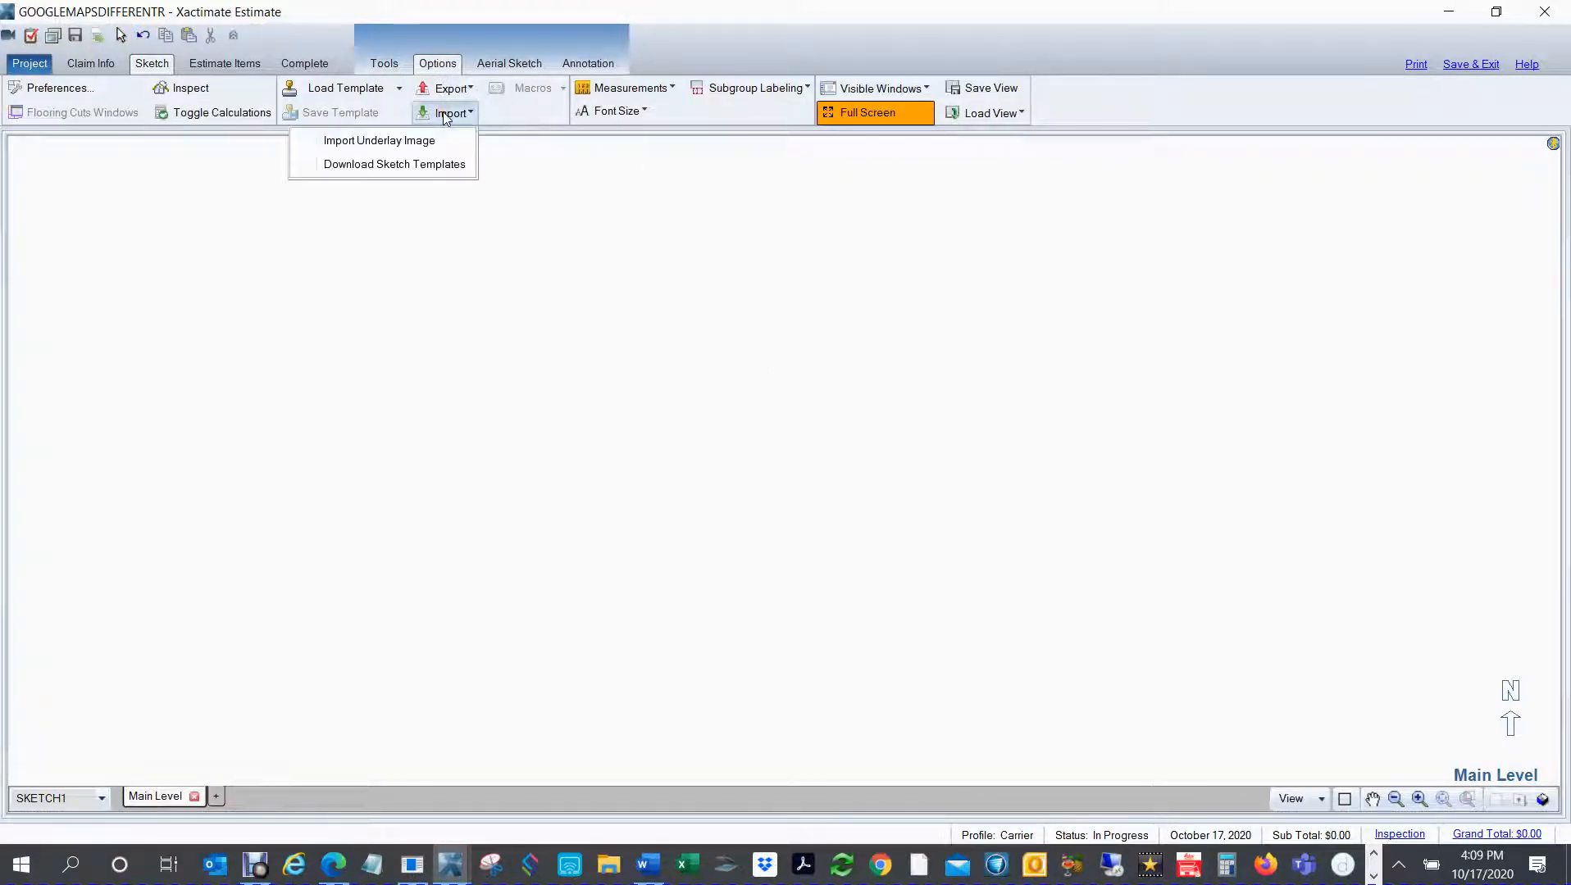
left_click(401, 144)
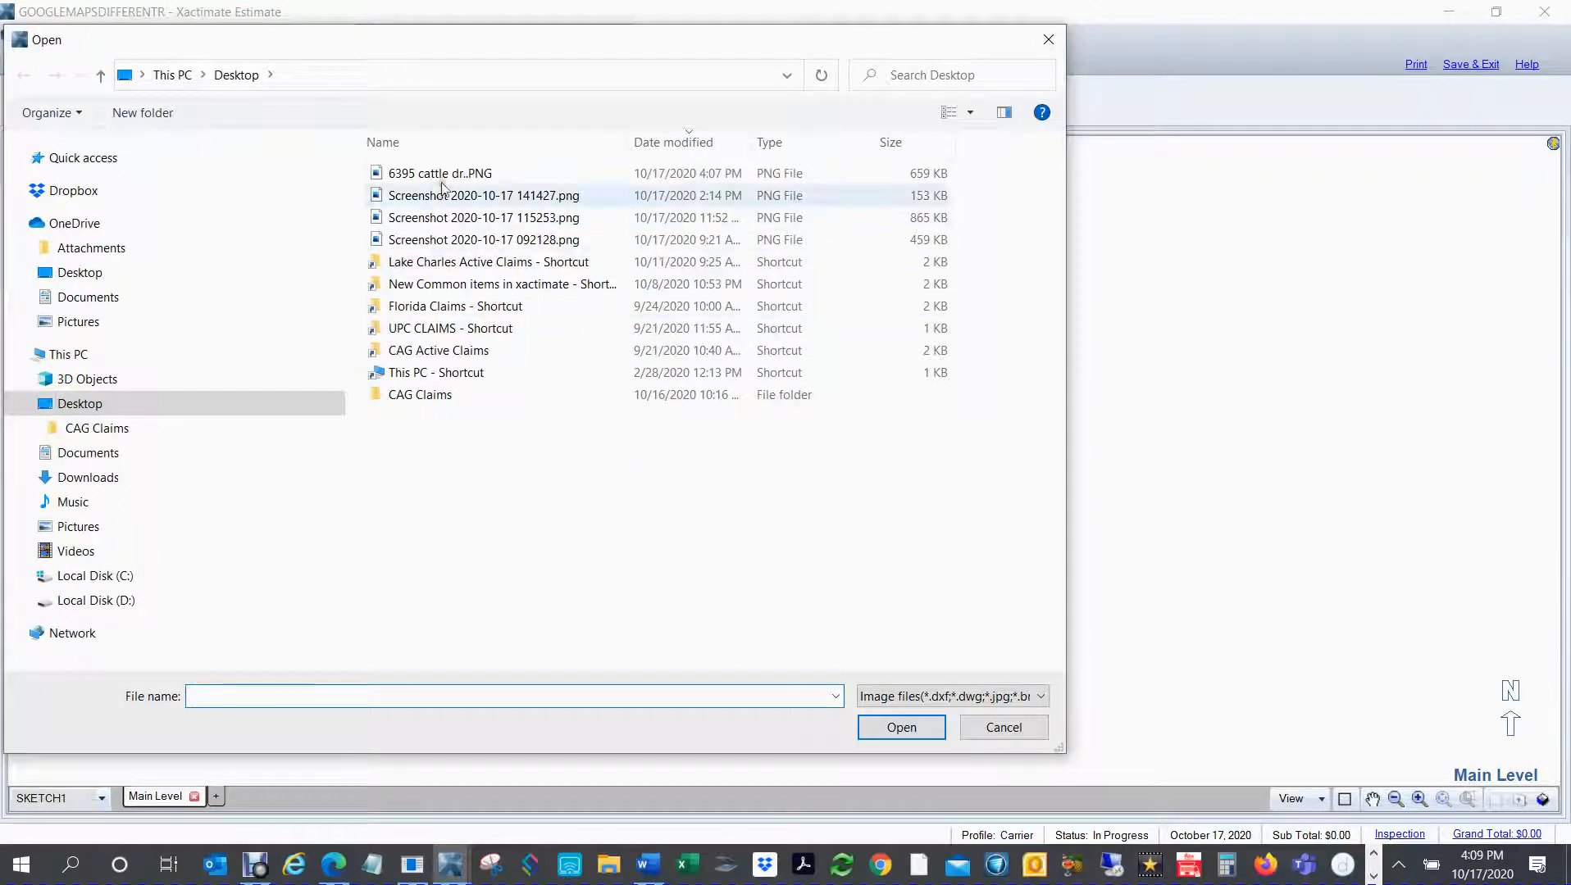
left_click(435, 173)
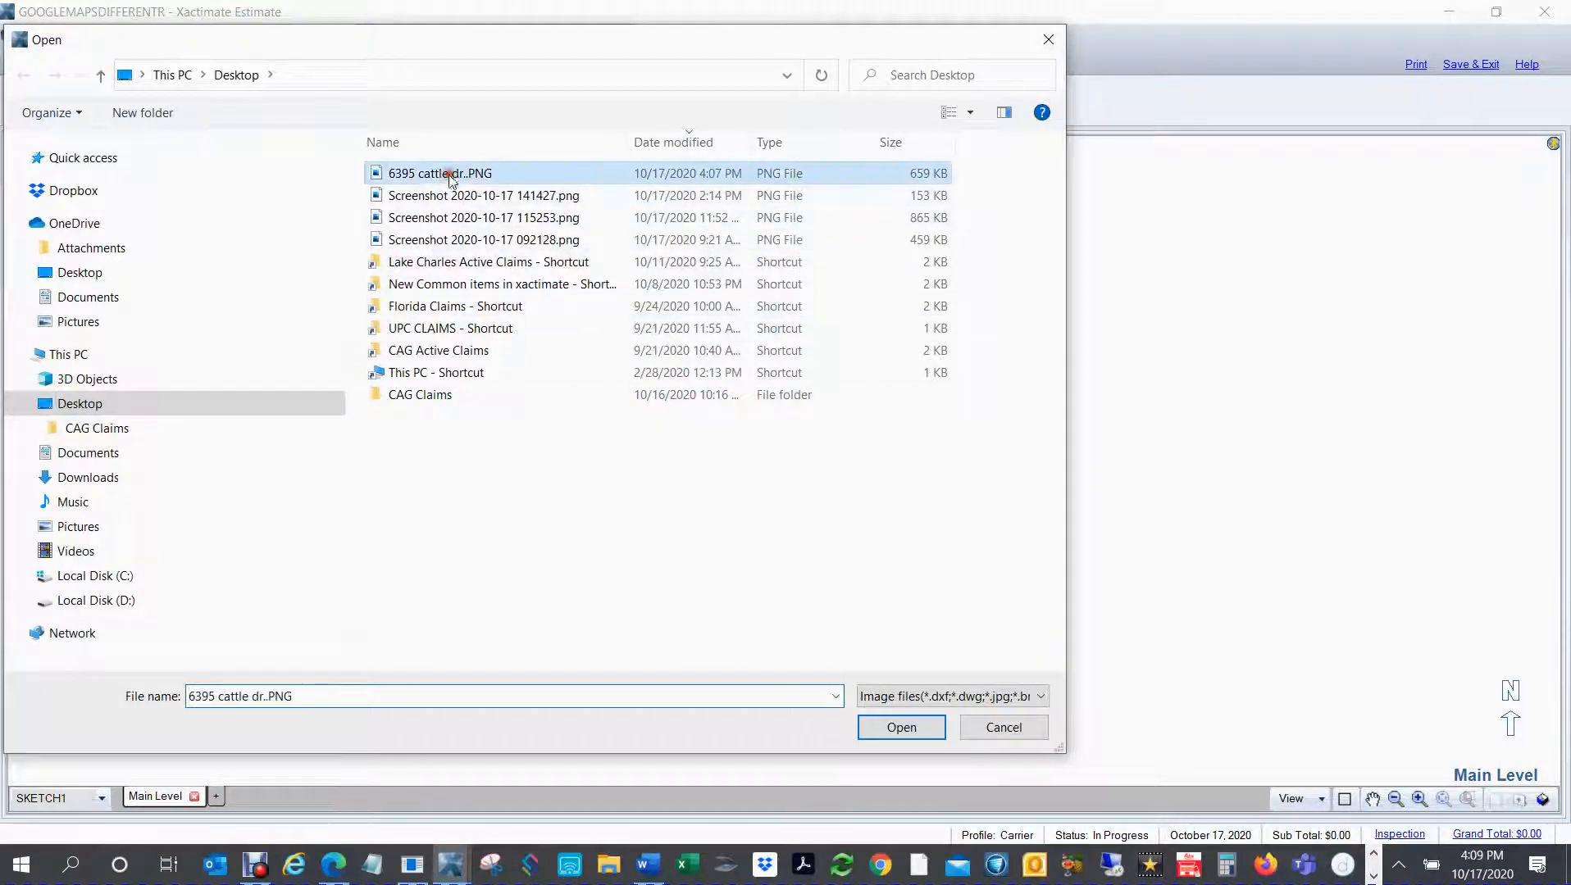
left_click(901, 728)
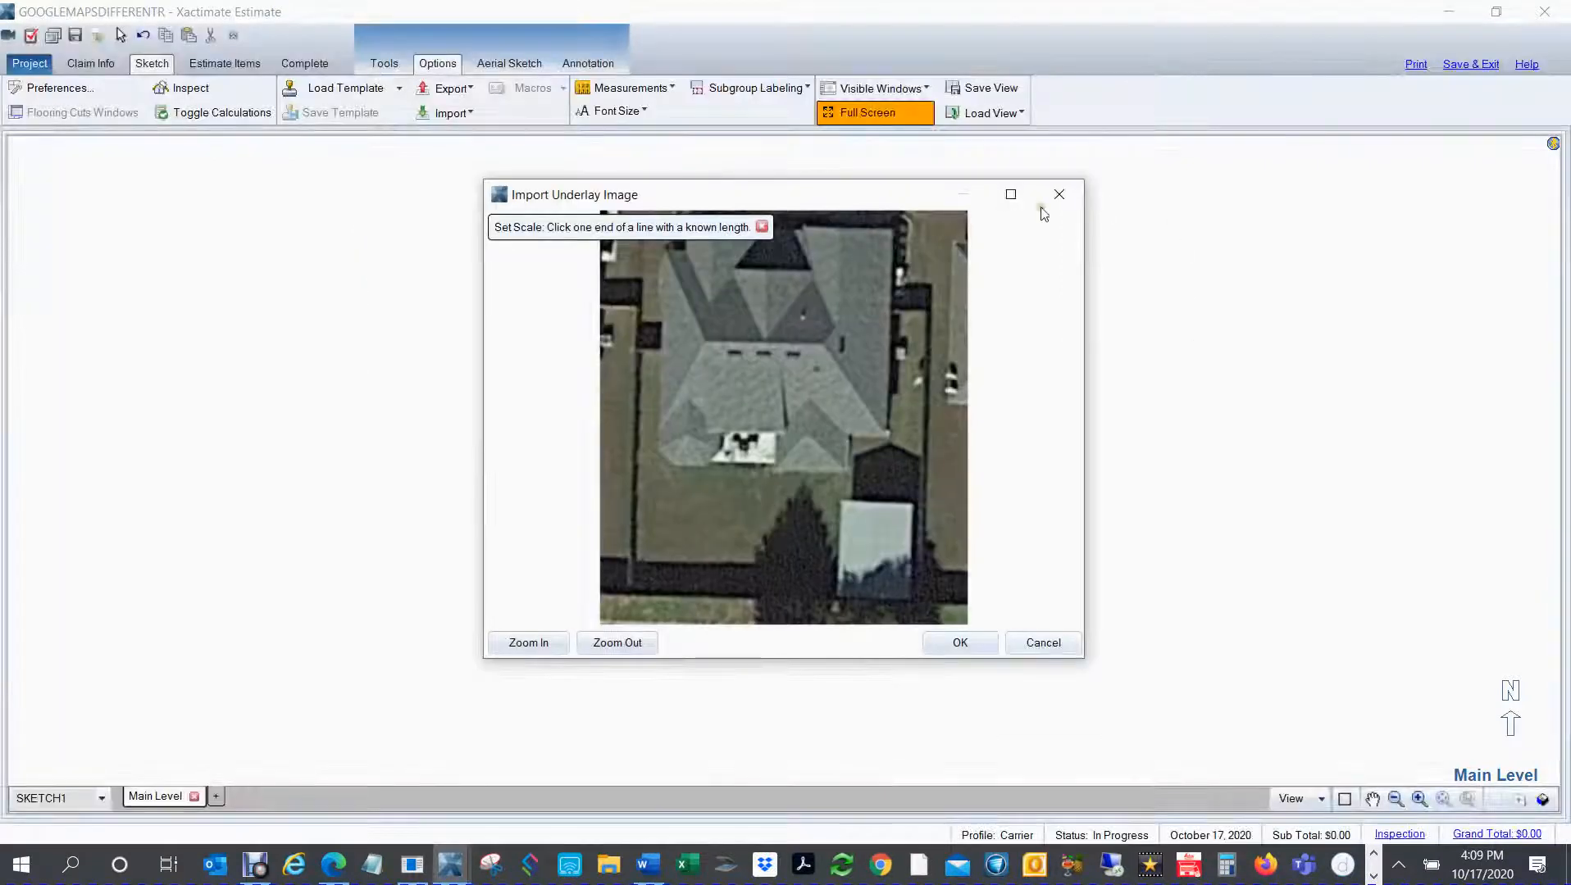
Step: Scale the underlay image with a 57.55-foot reference line along the roof's full east edge and accept the import
left_click(1013, 196)
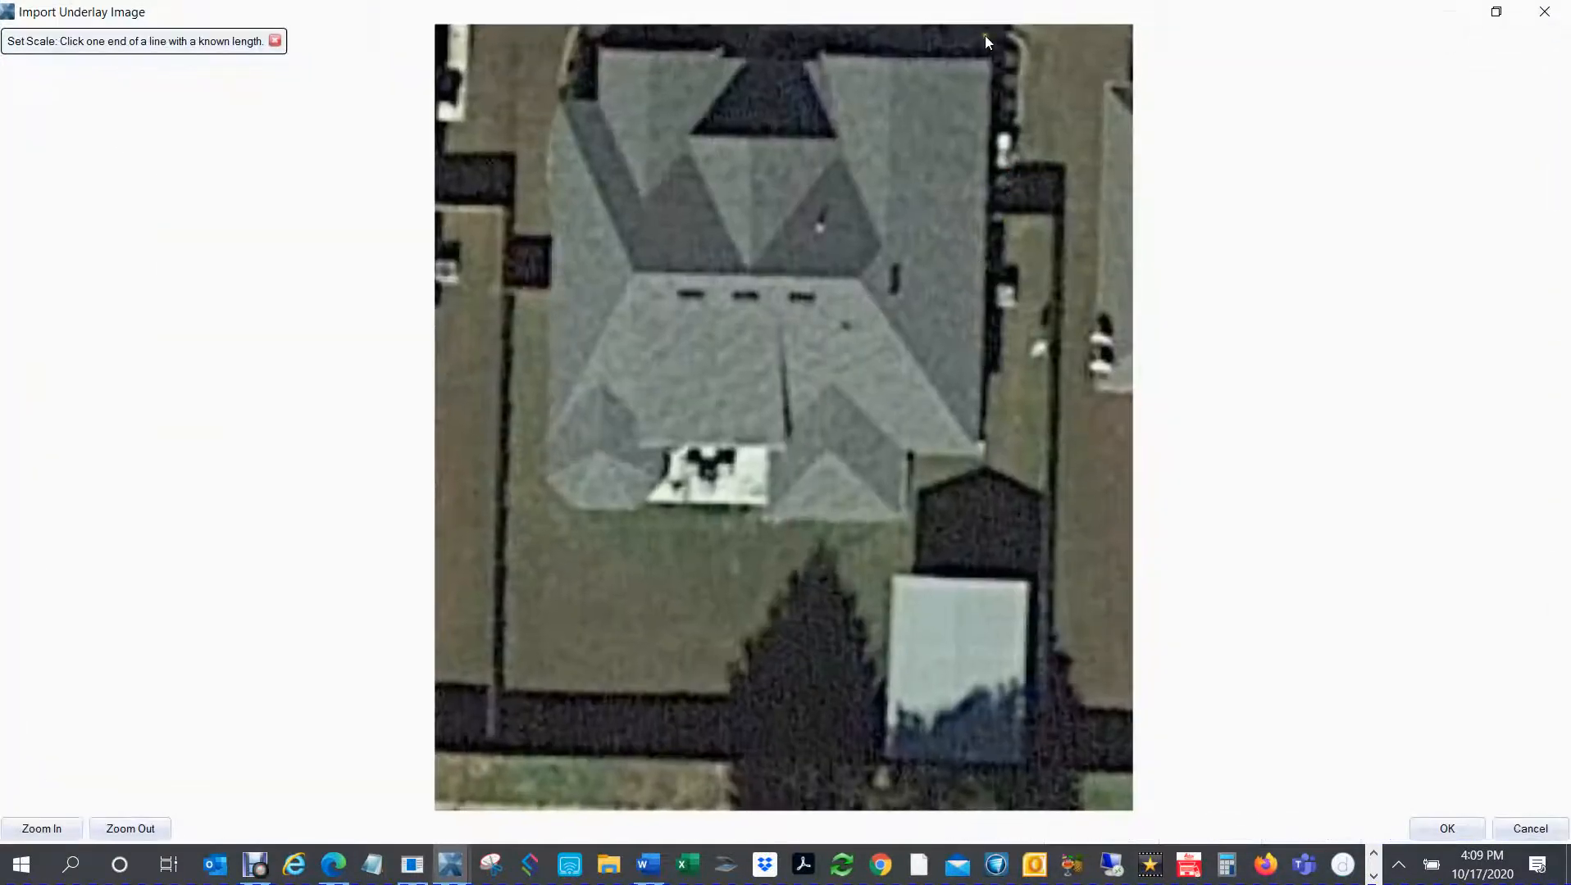
left_click(978, 457)
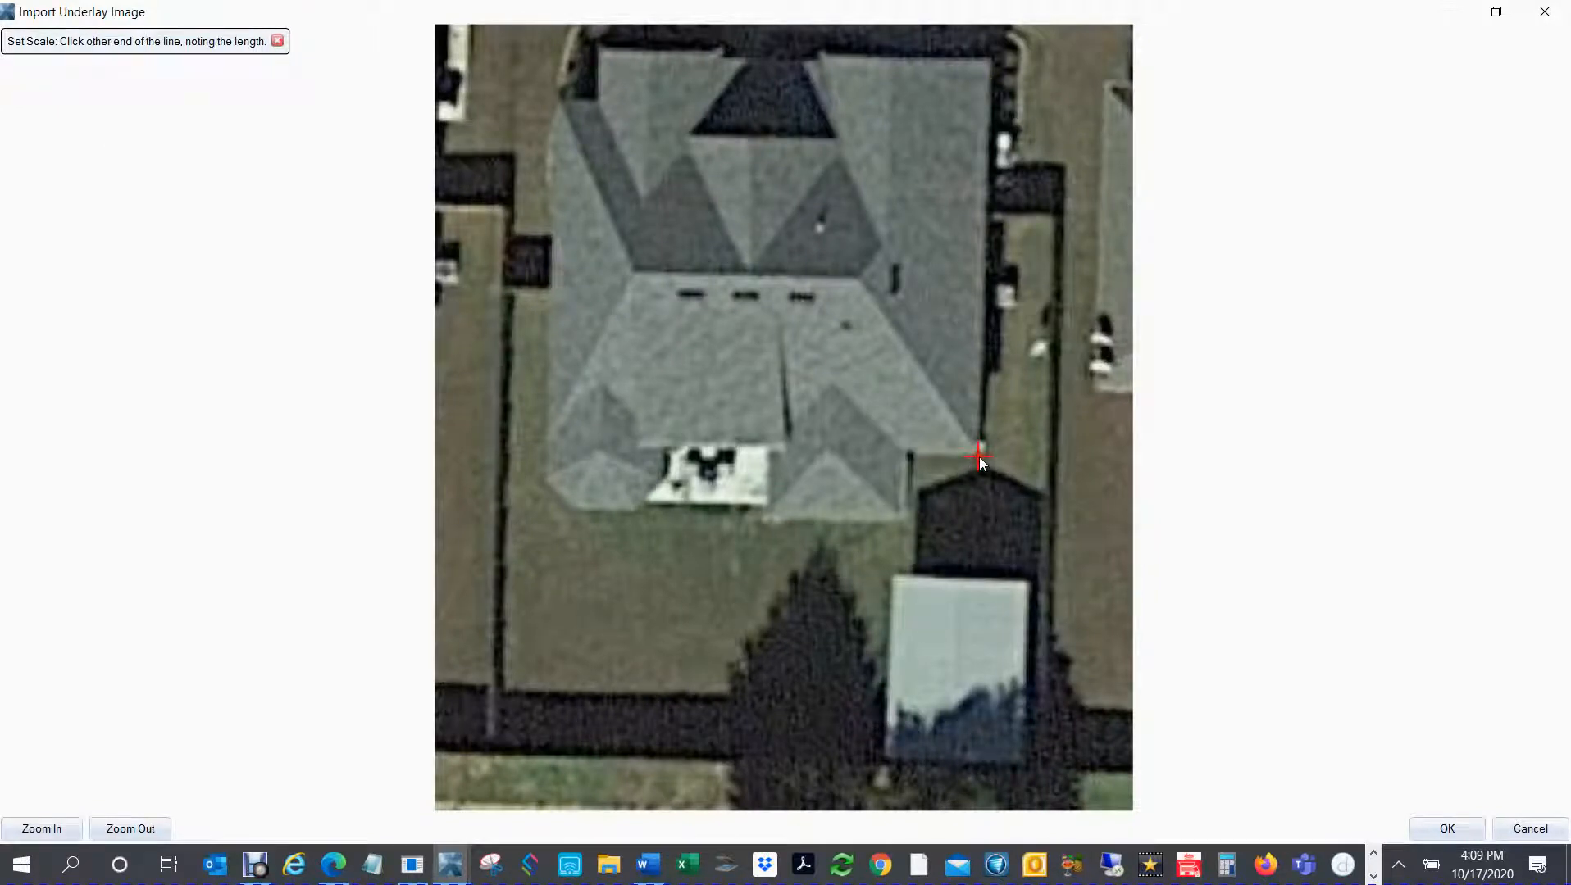
left_click(988, 59)
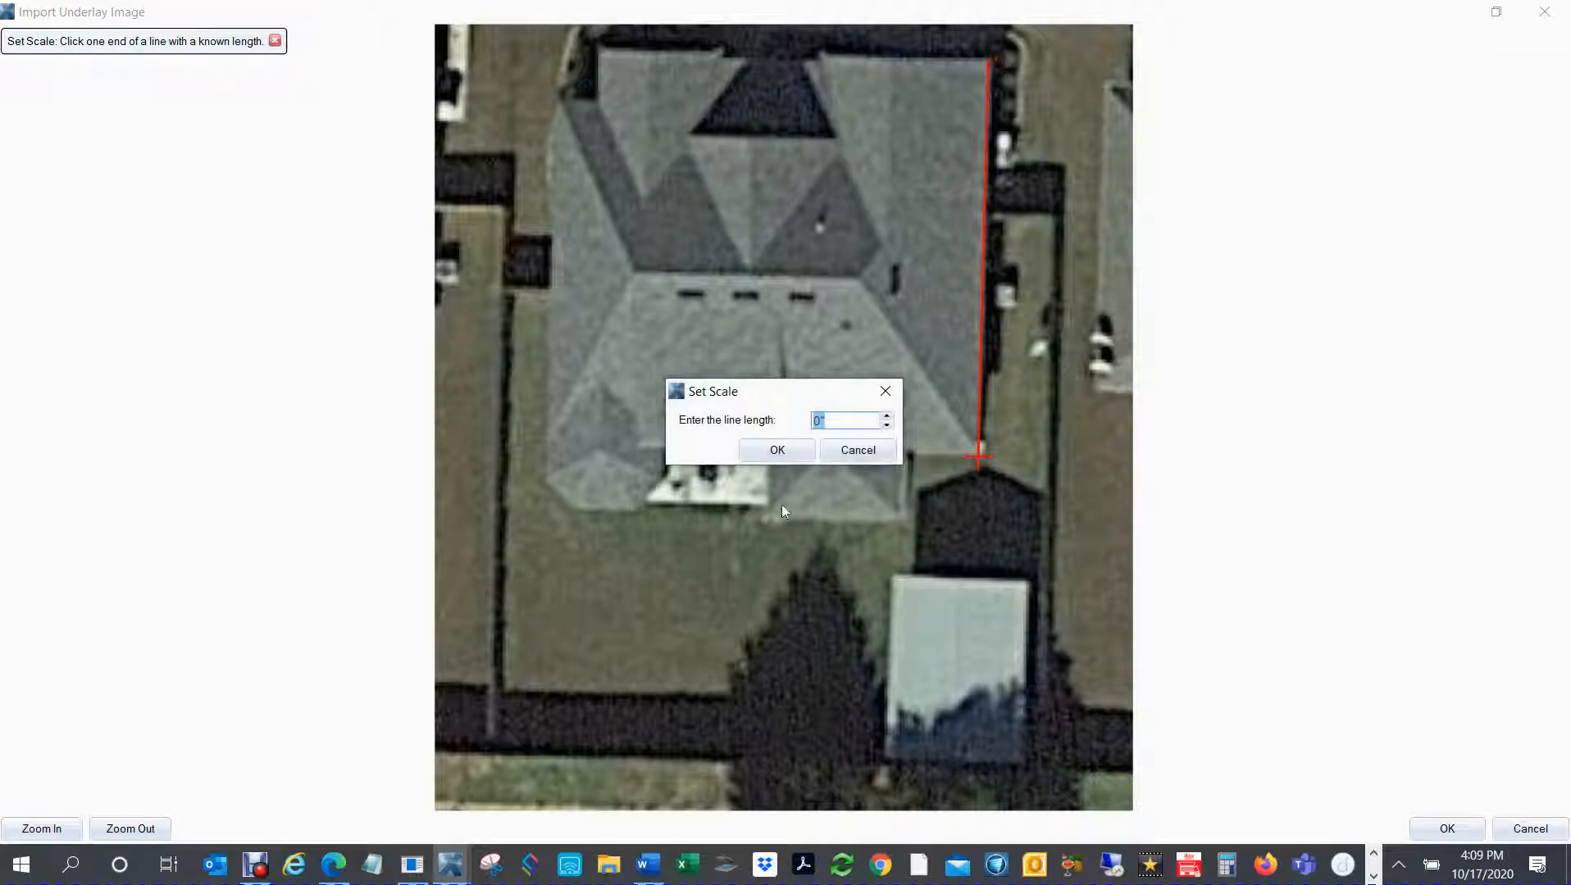
type("57.55")
left_click(777, 453)
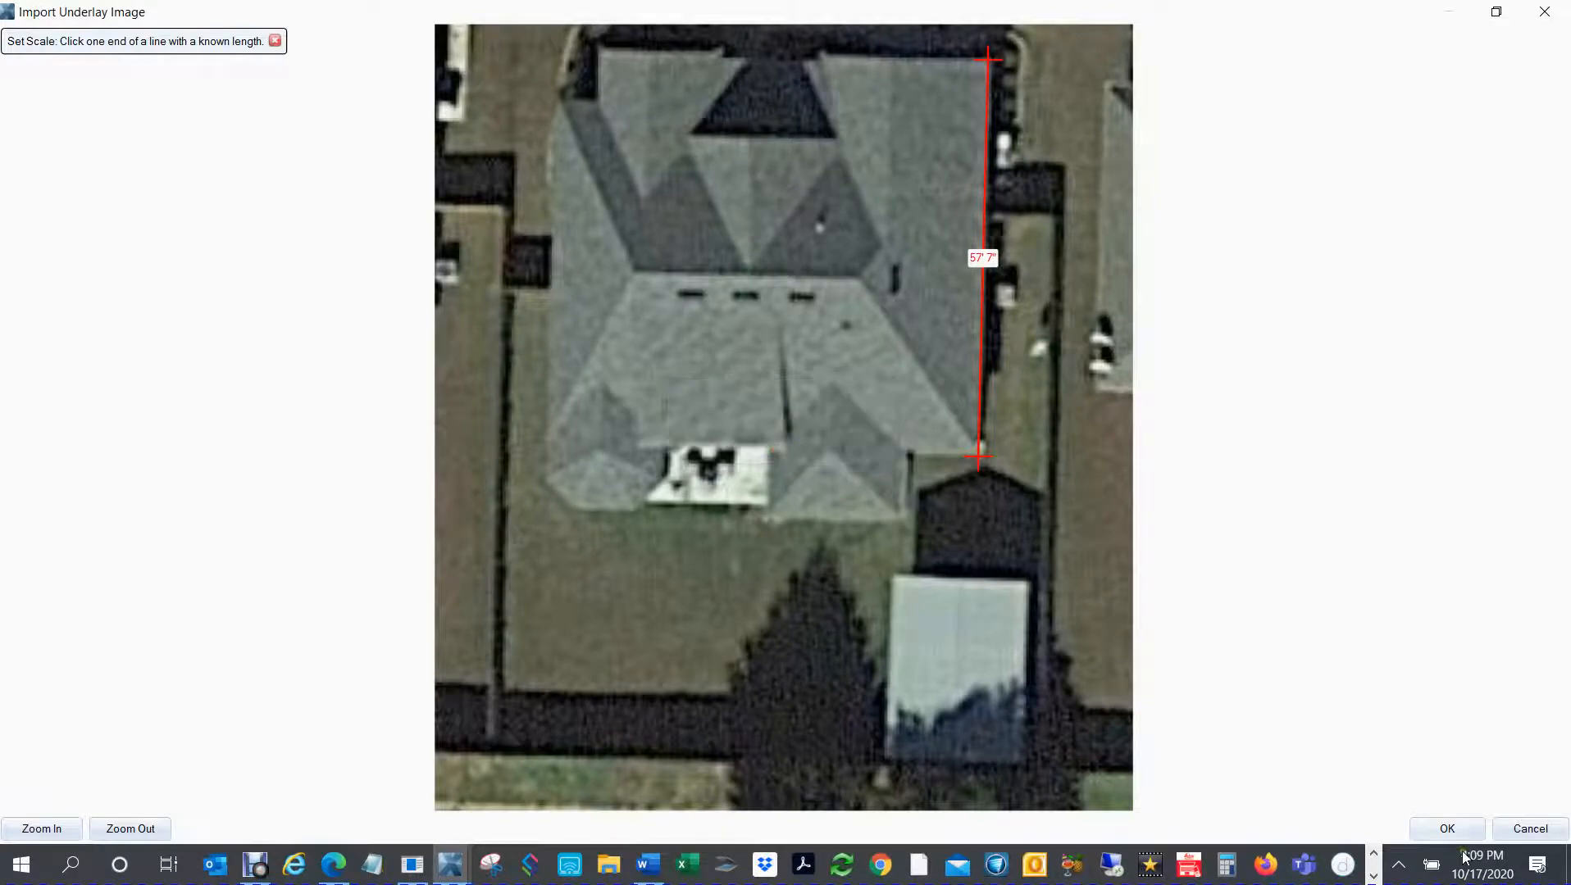
left_click(1447, 829)
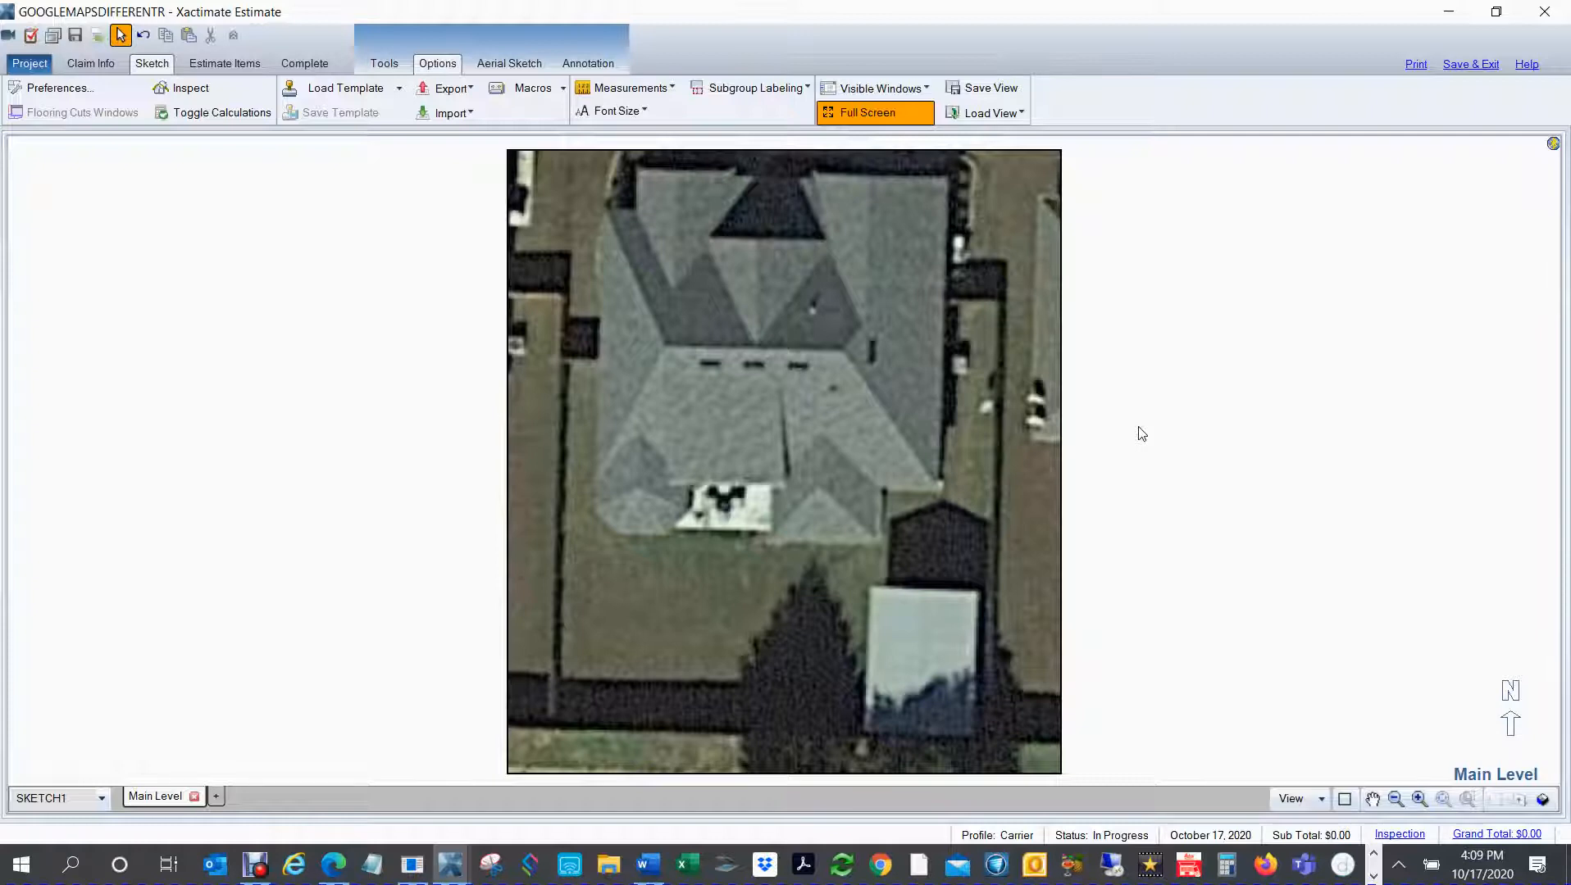
key("r")
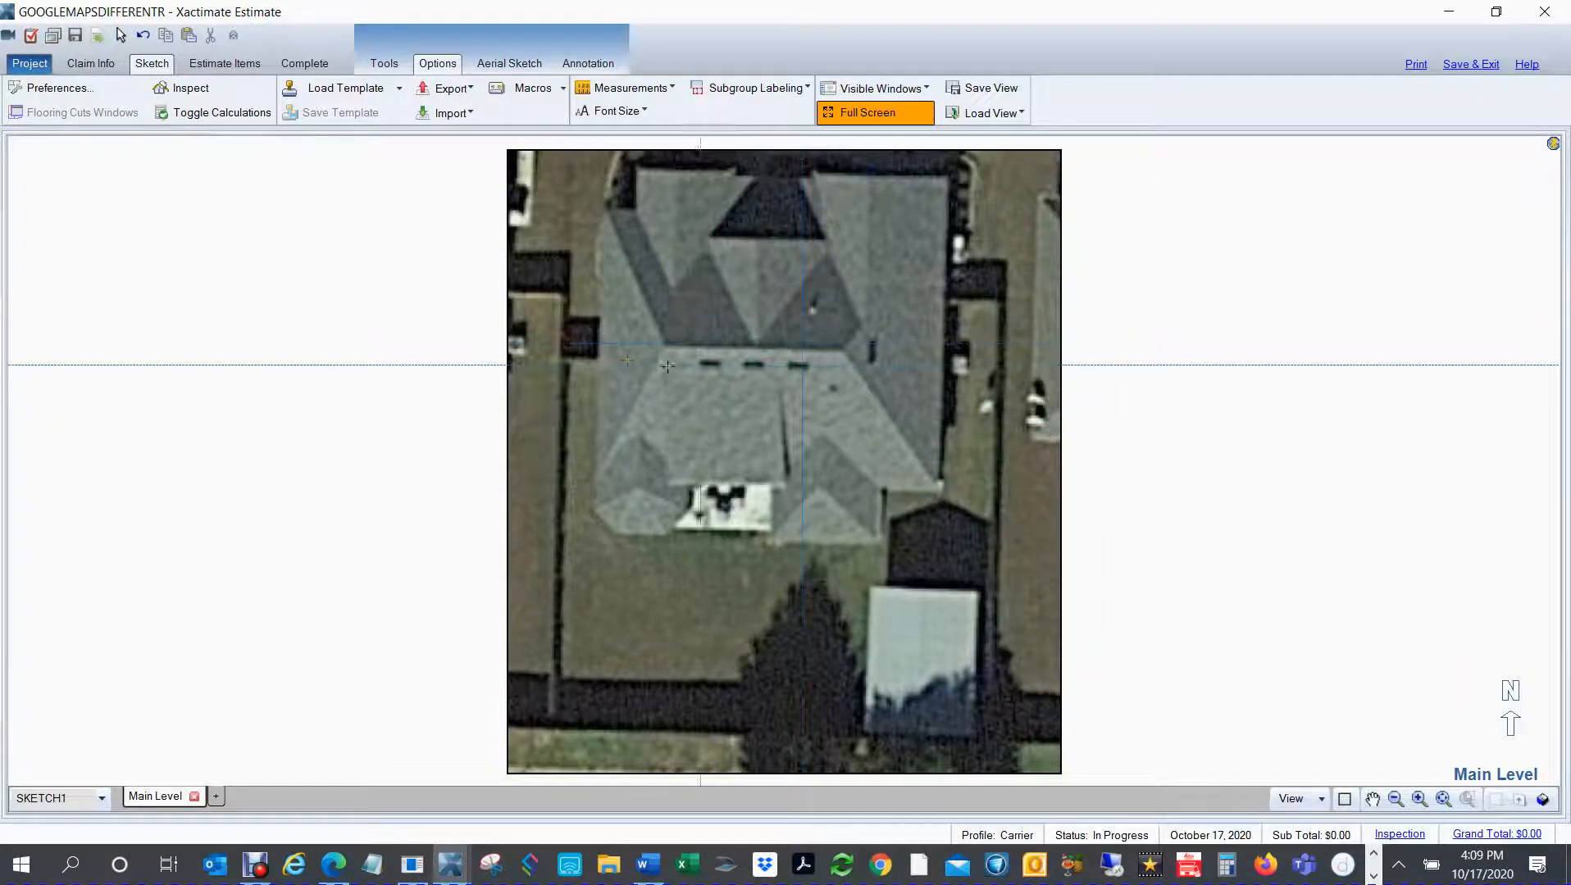
left_click(608, 344)
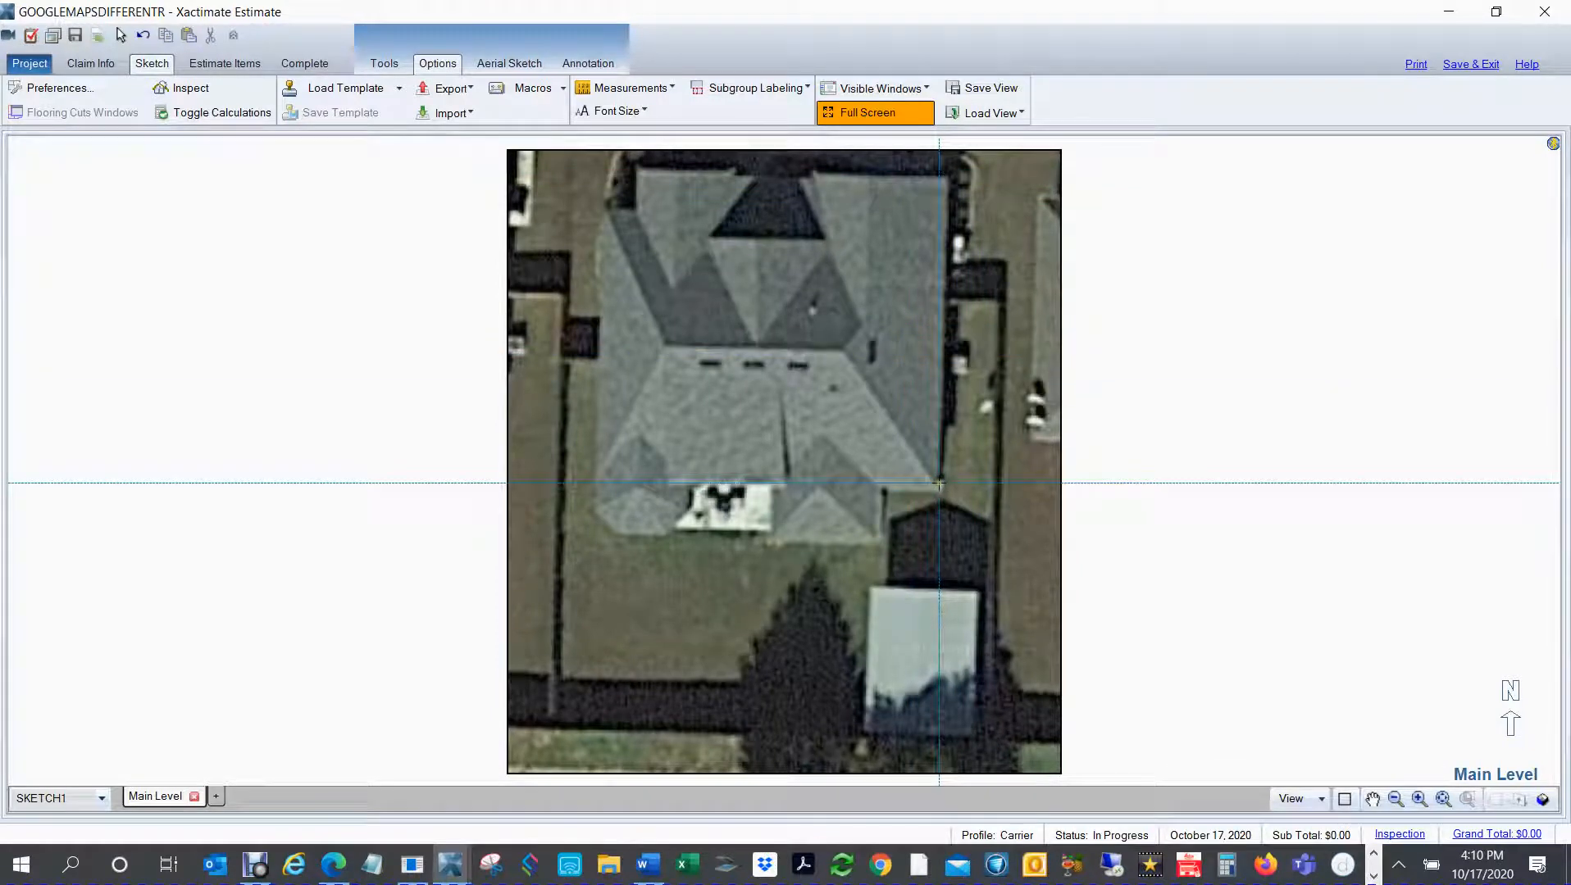
key("Escape")
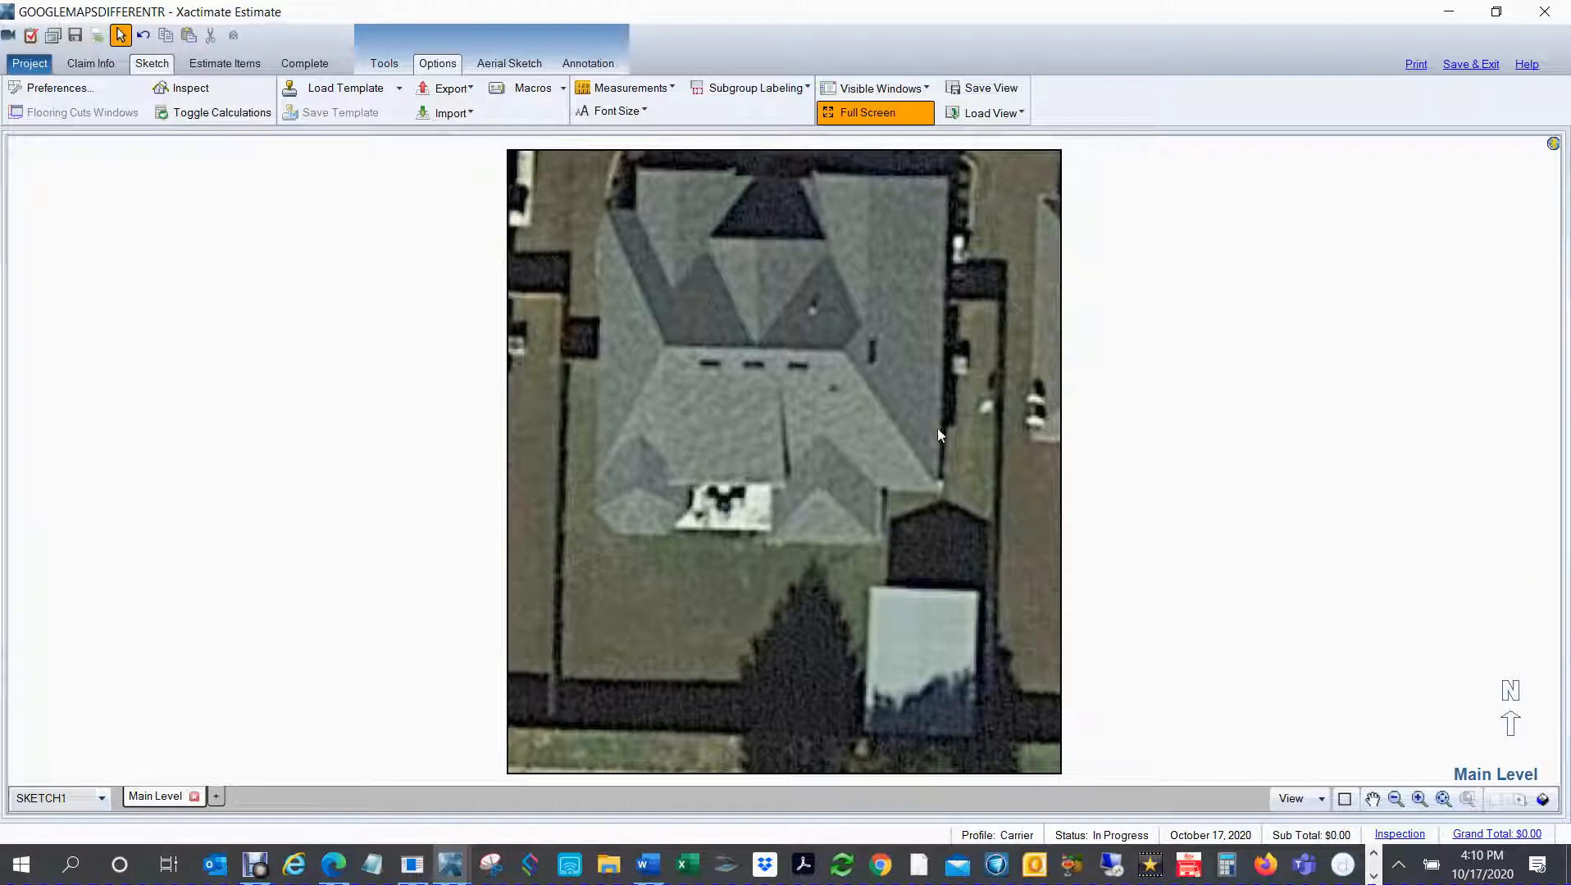
Step: Ortho-rotate the underlay image so the roof's east edge runs straight north to south
left_click(818, 398)
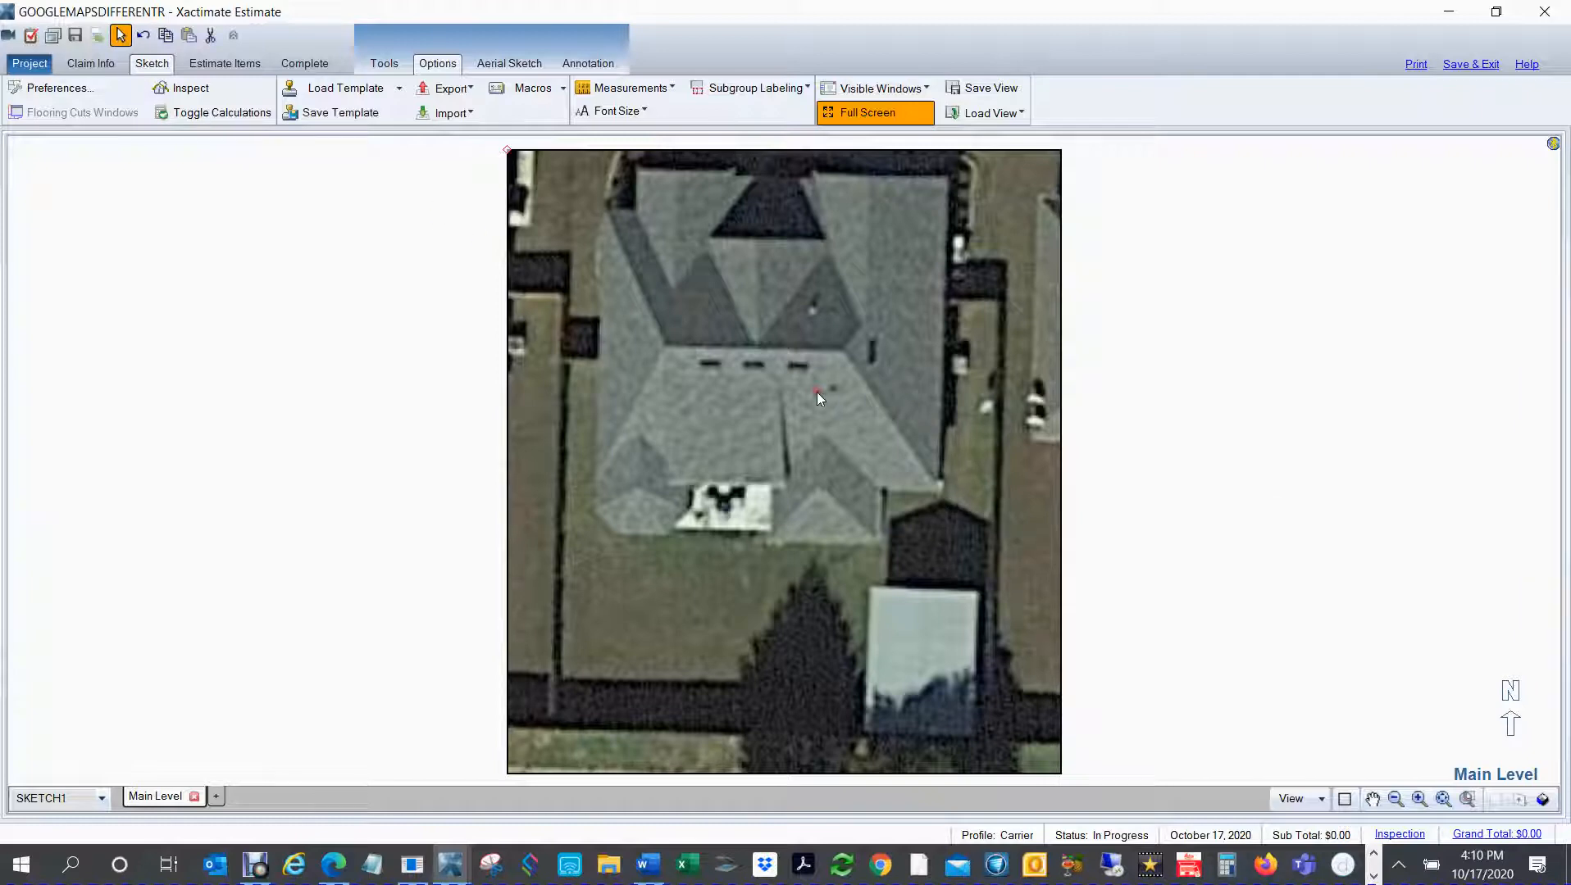
left_click(385, 64)
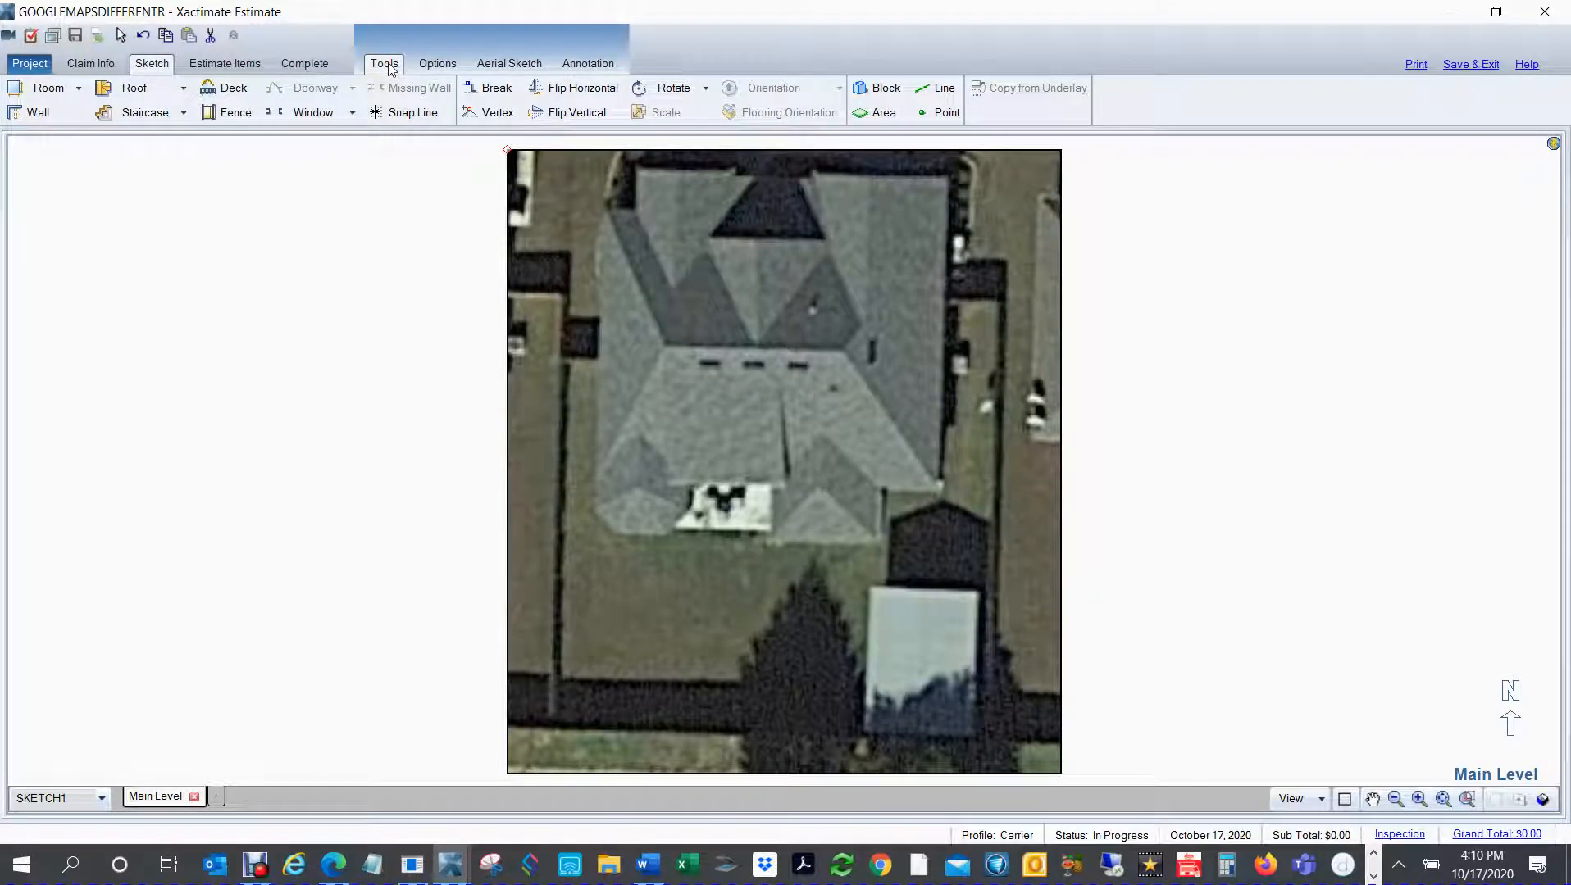
left_click(705, 88)
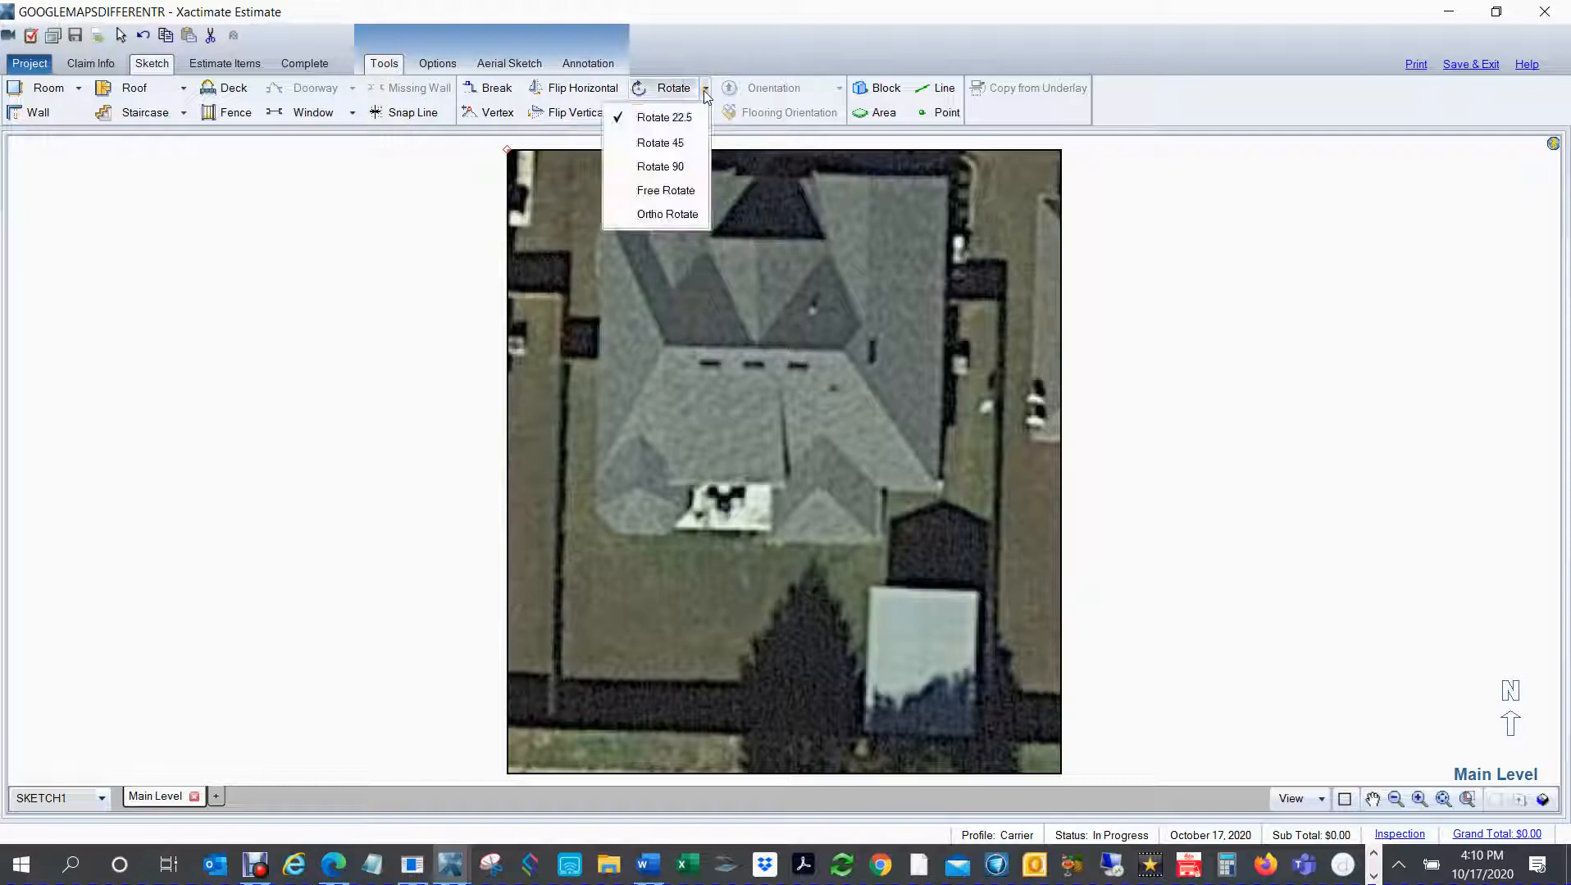
left_click(657, 218)
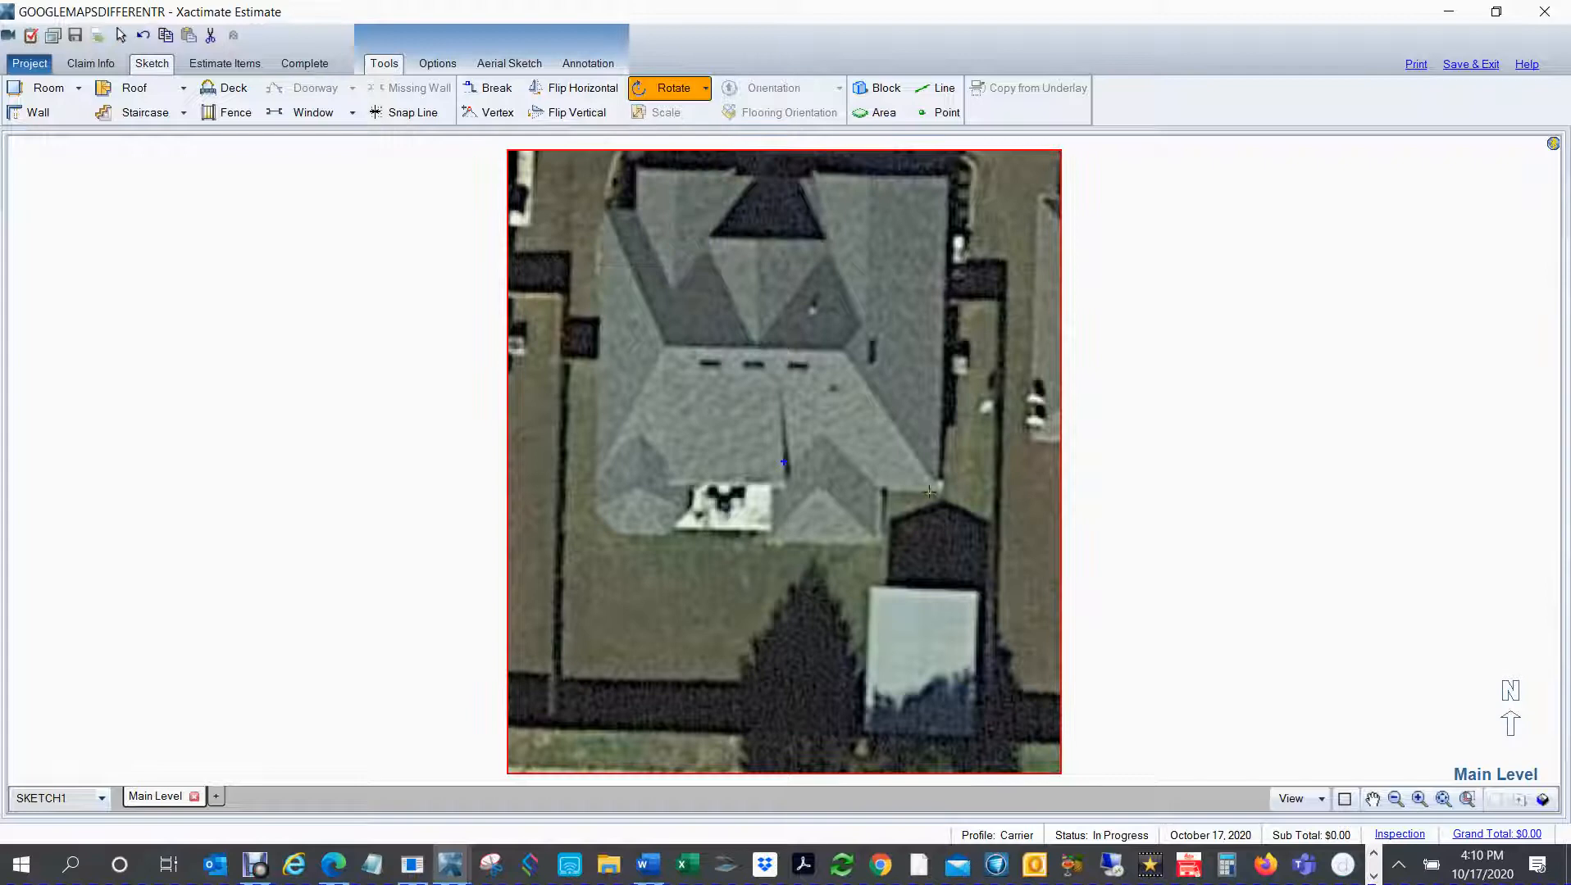
left_click_drag(938, 490, 946, 159)
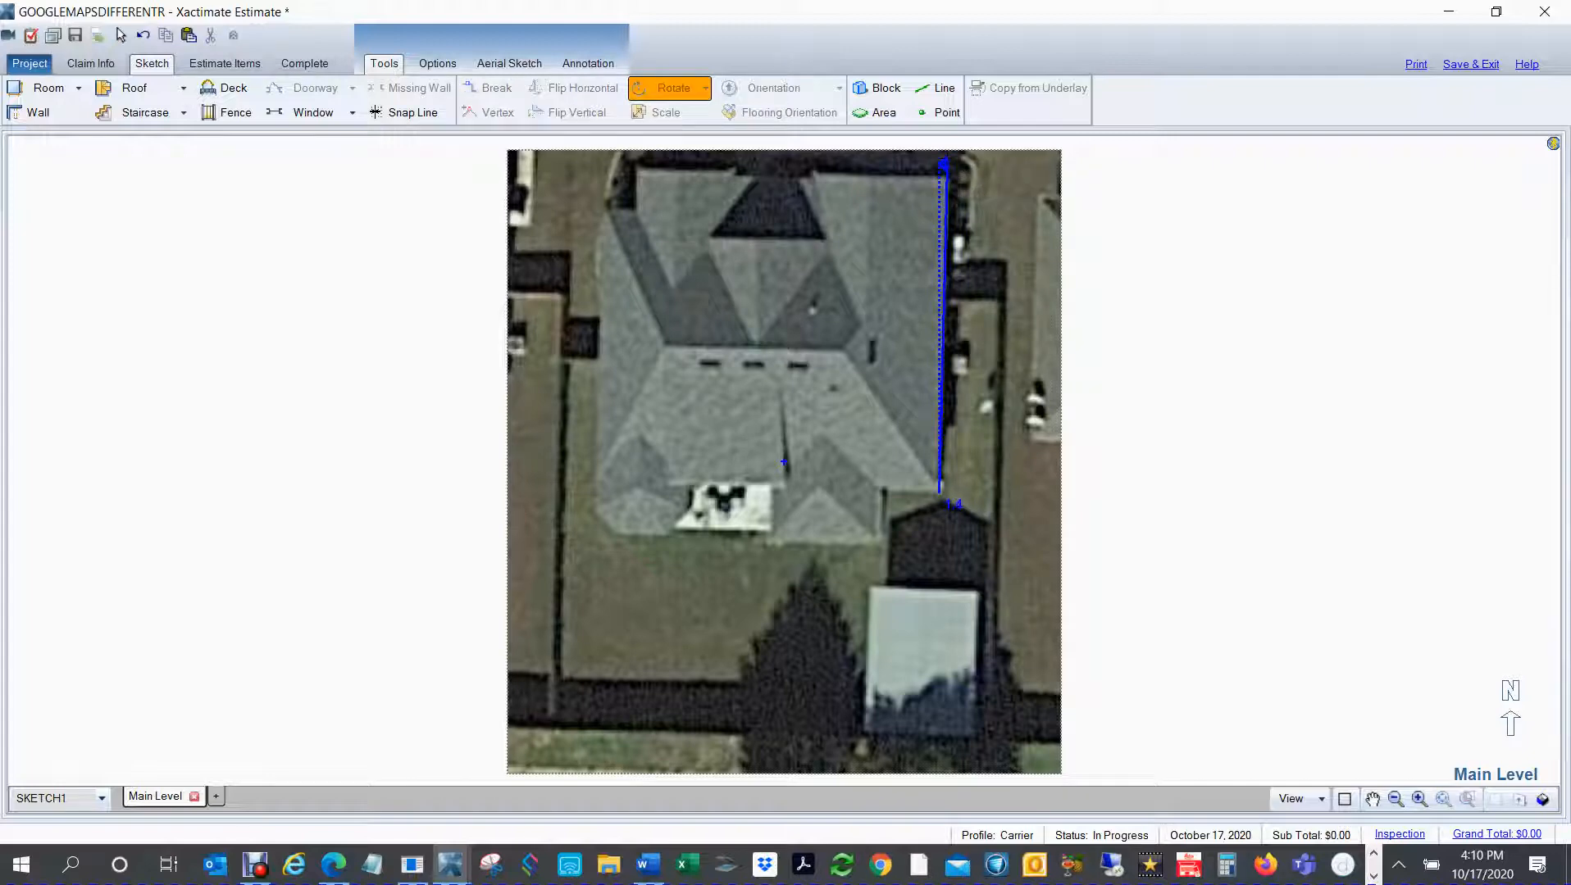
left_click(945, 159)
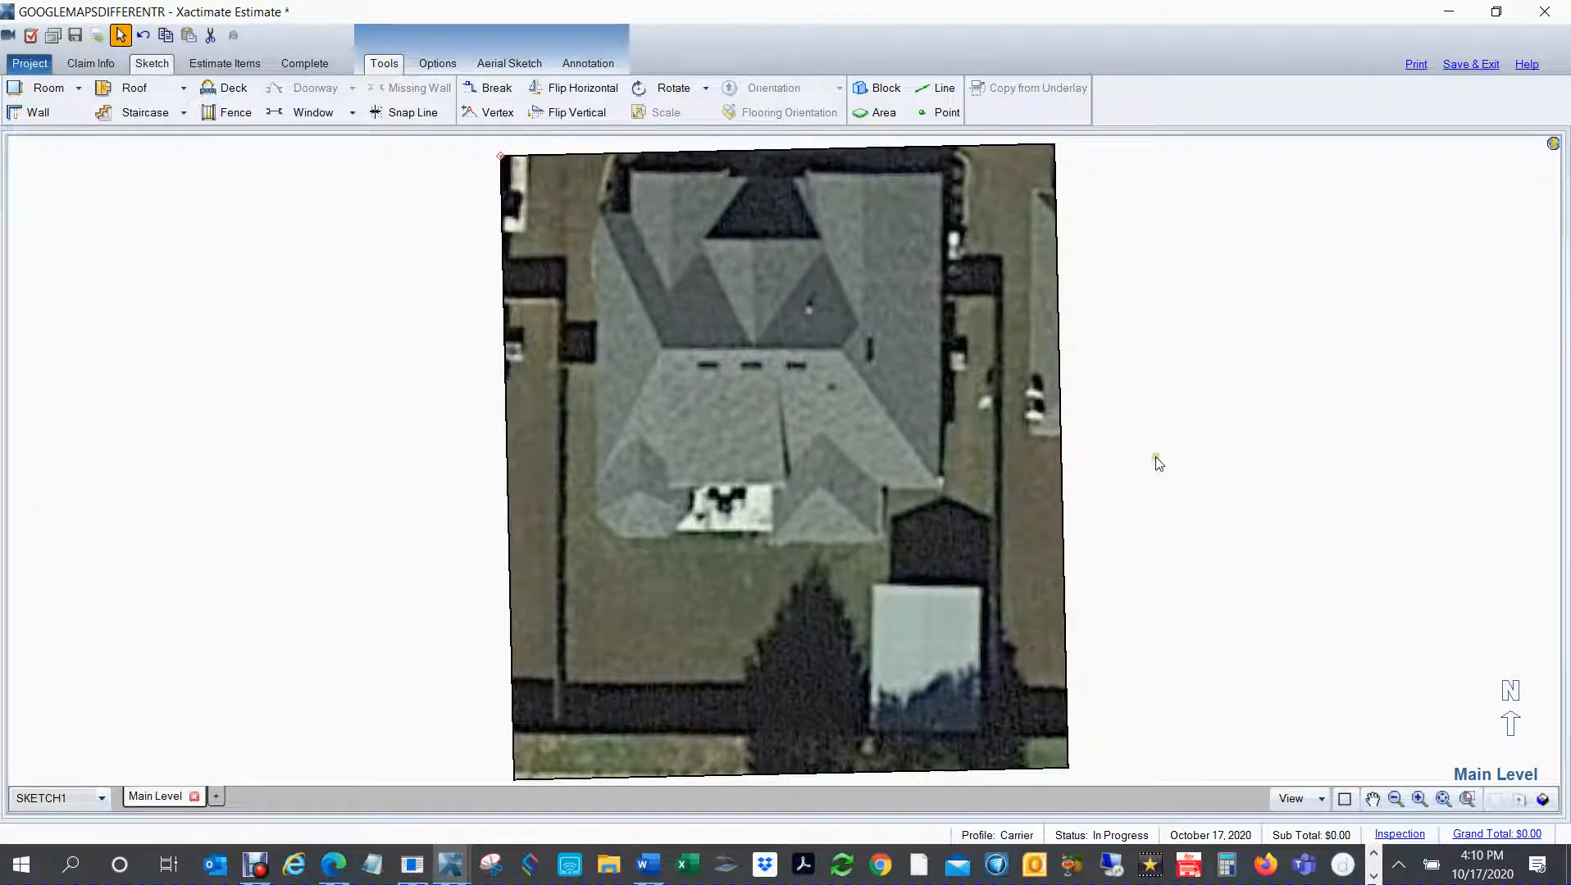
key("l")
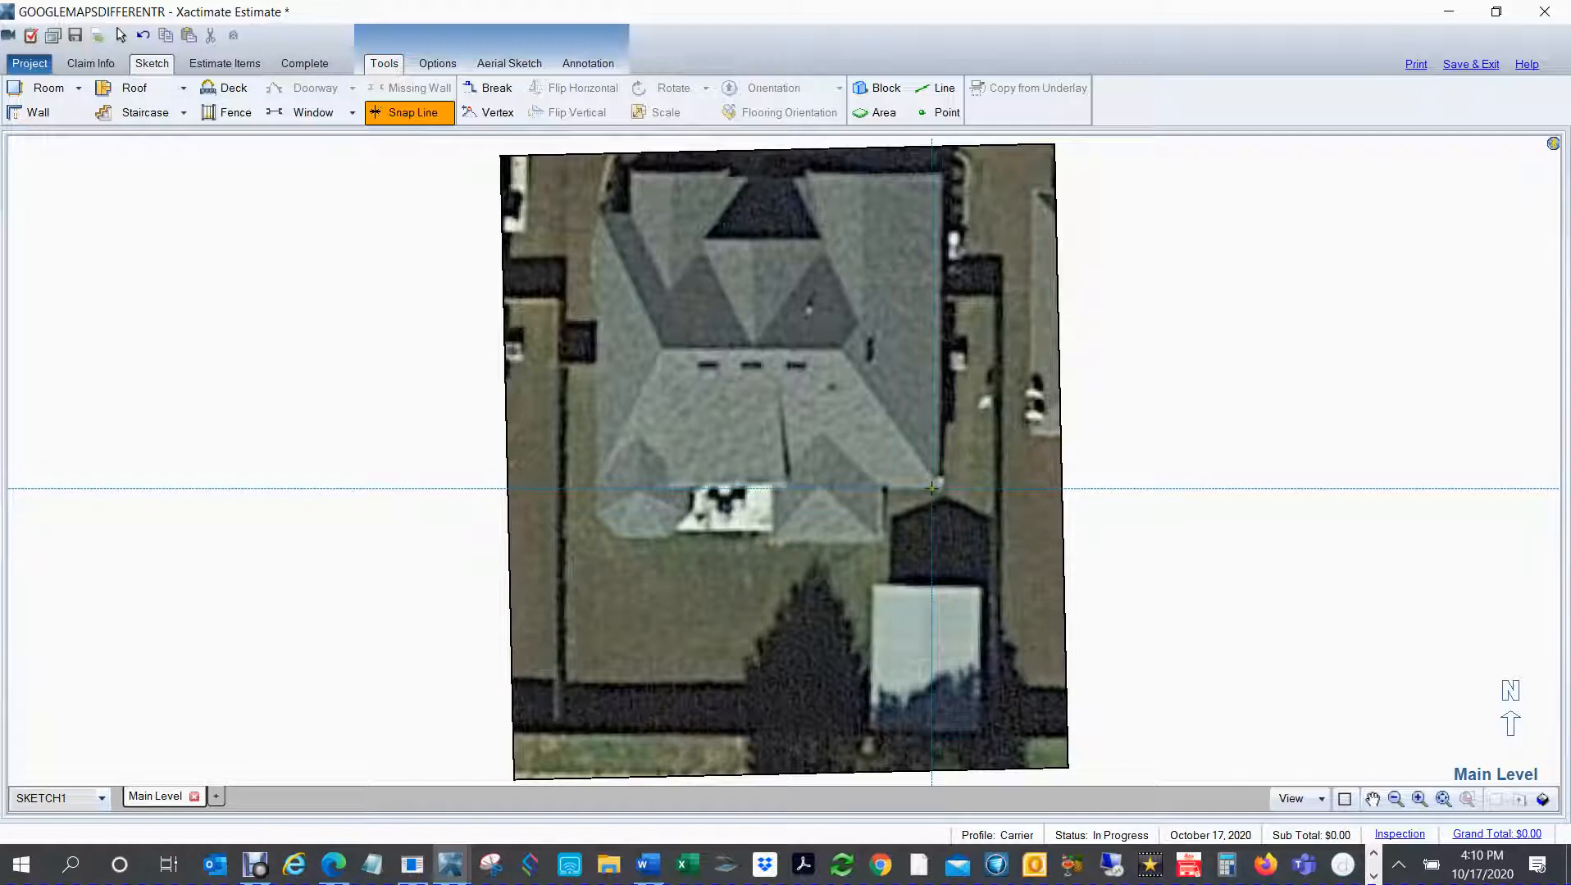
key("Escape")
key("space")
Step: Place a 12-foot-square hip roof on the empty area east of the underlay image
left_click_drag(1203, 496, 1217, 548)
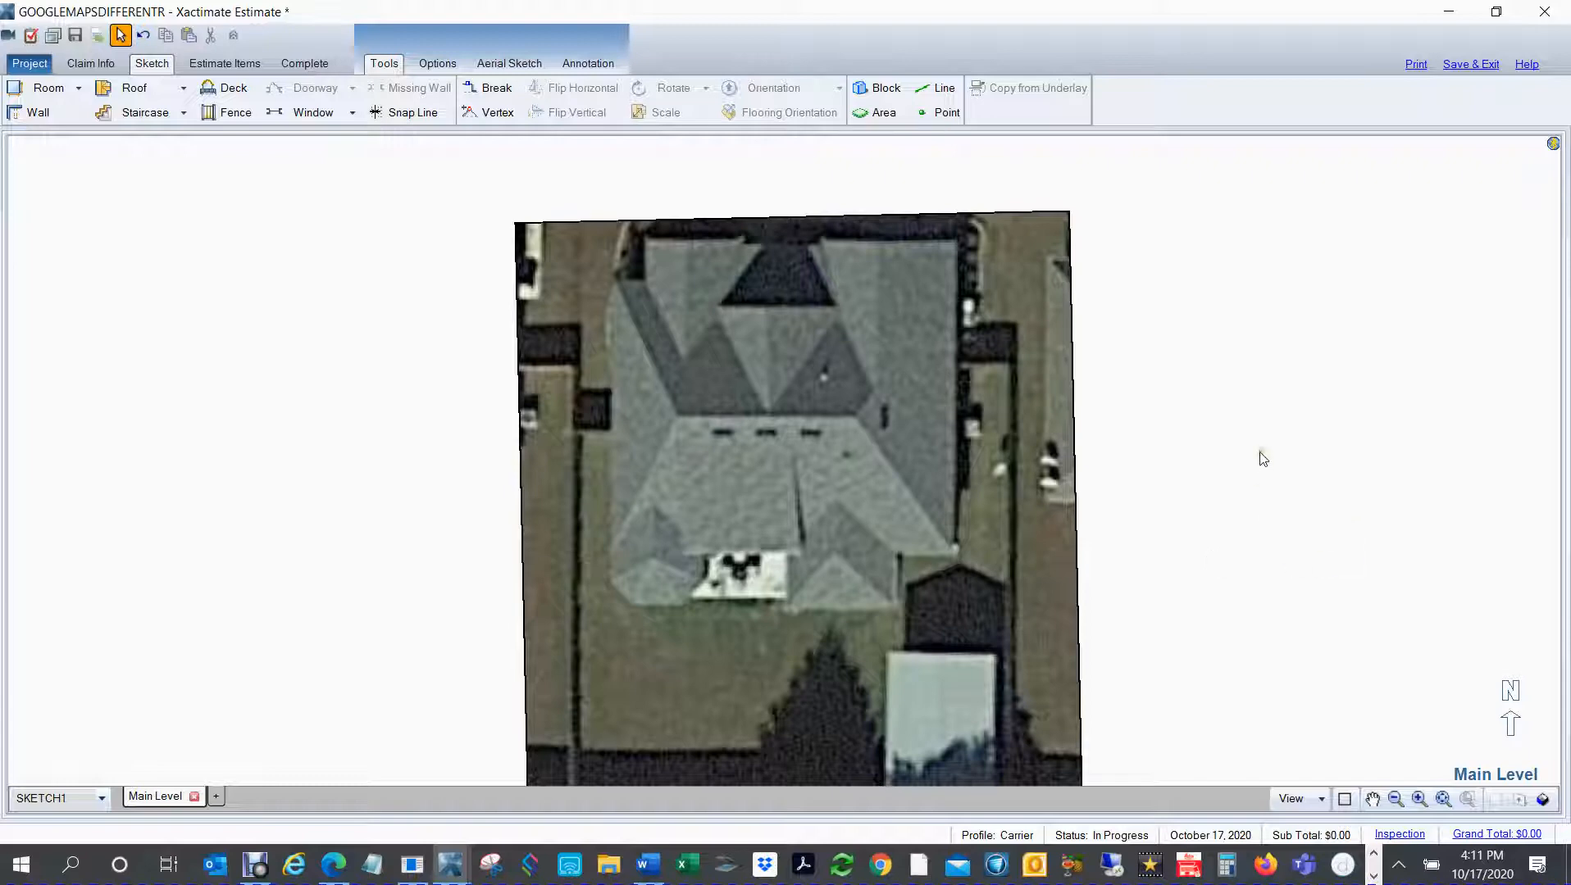
key("f")
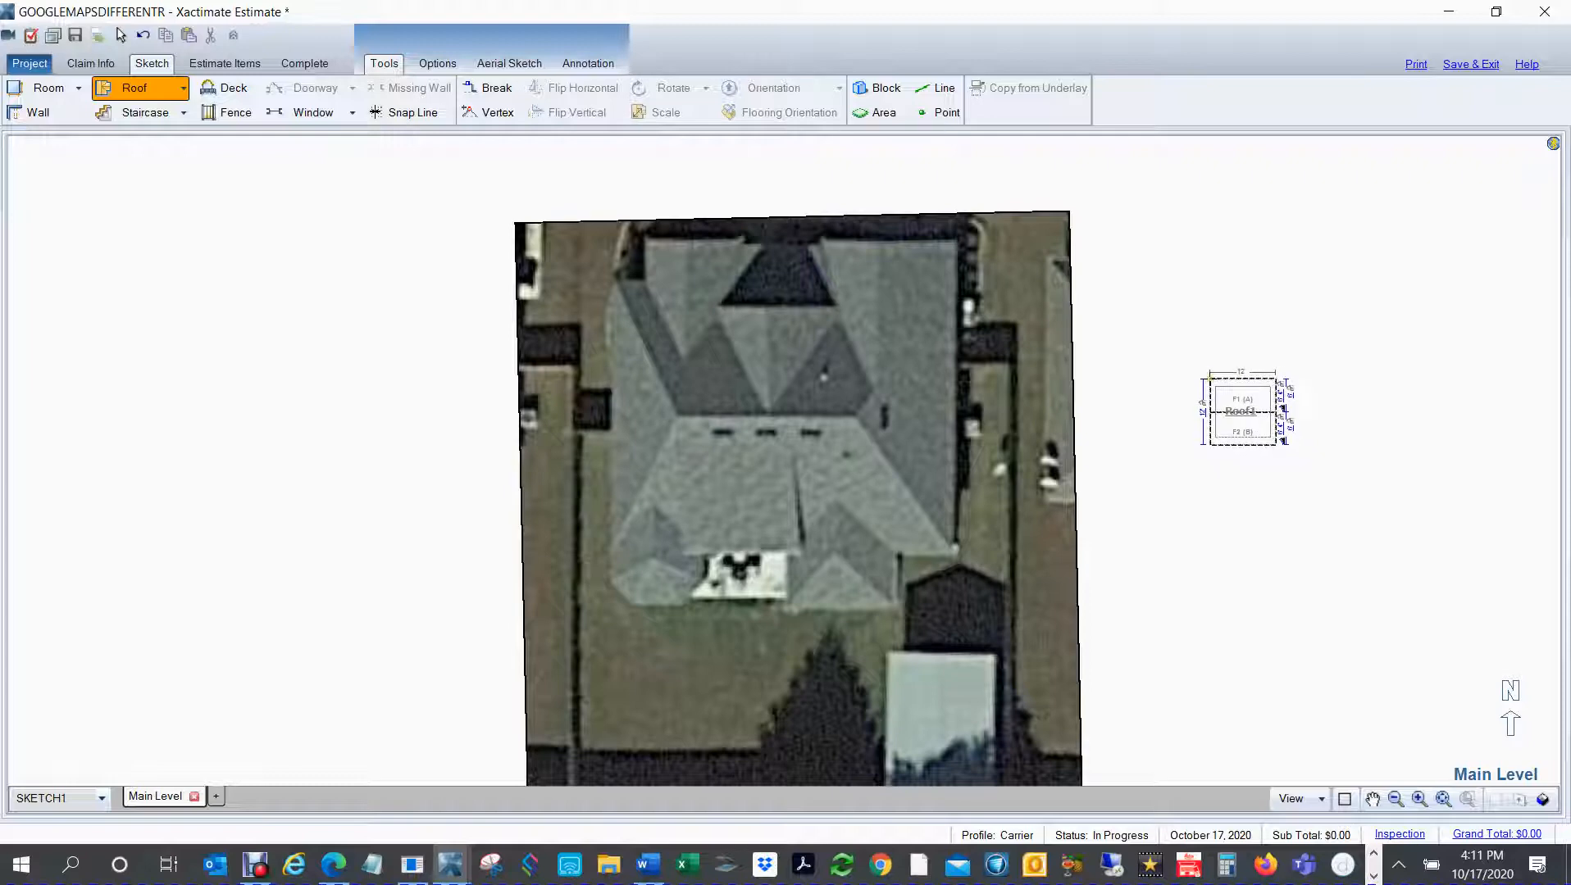
left_click(1209, 378)
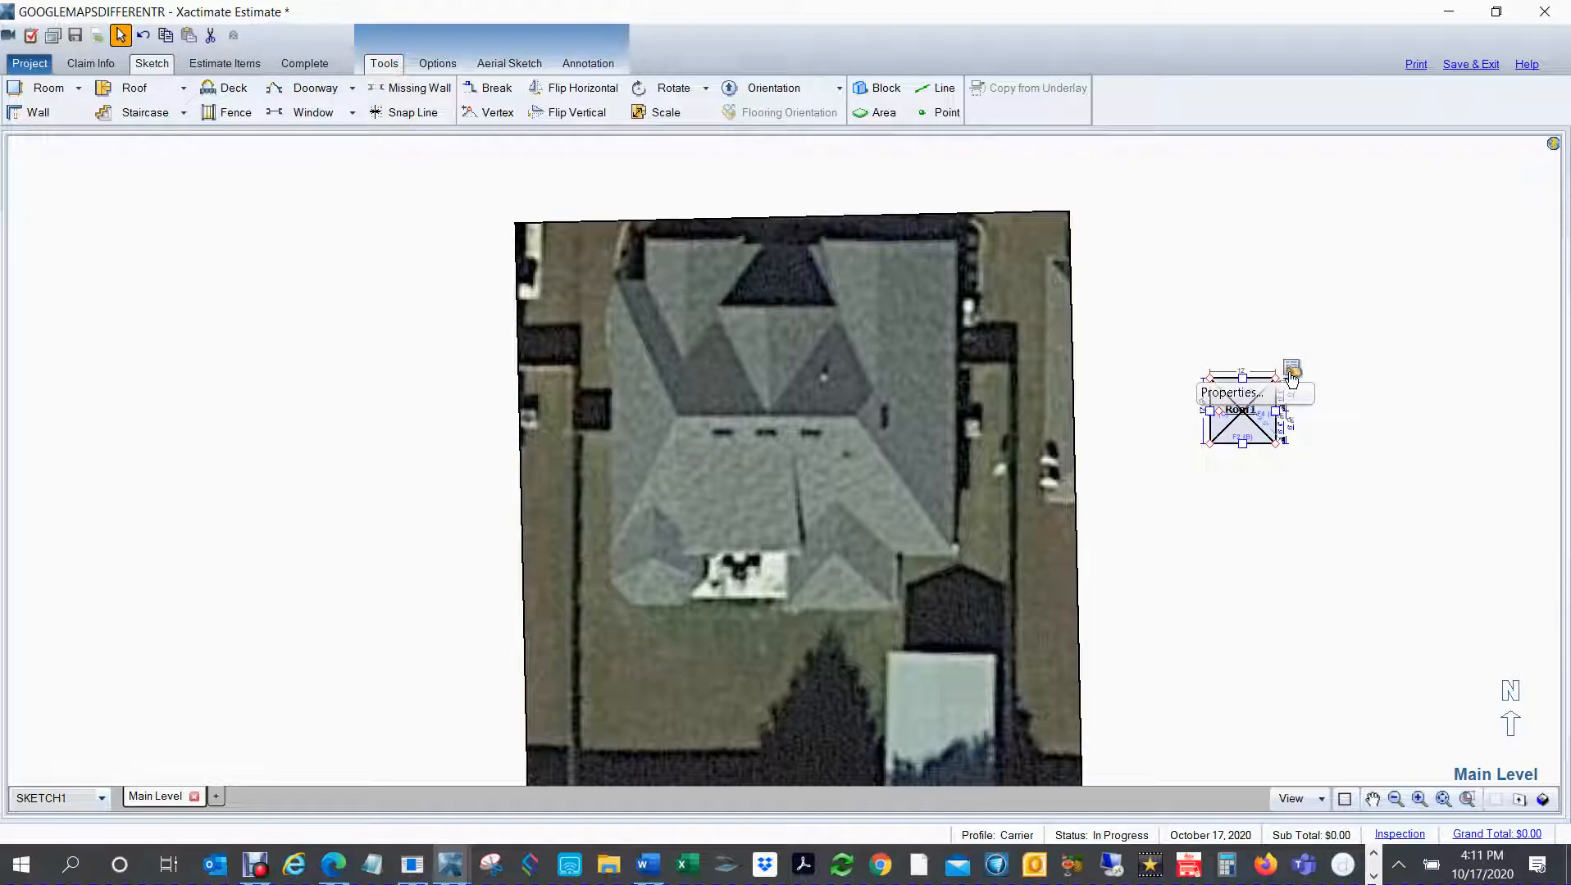
Step: Set the slope of all faces of the new hip roof to a 7" rise per 12
left_click(1291, 377)
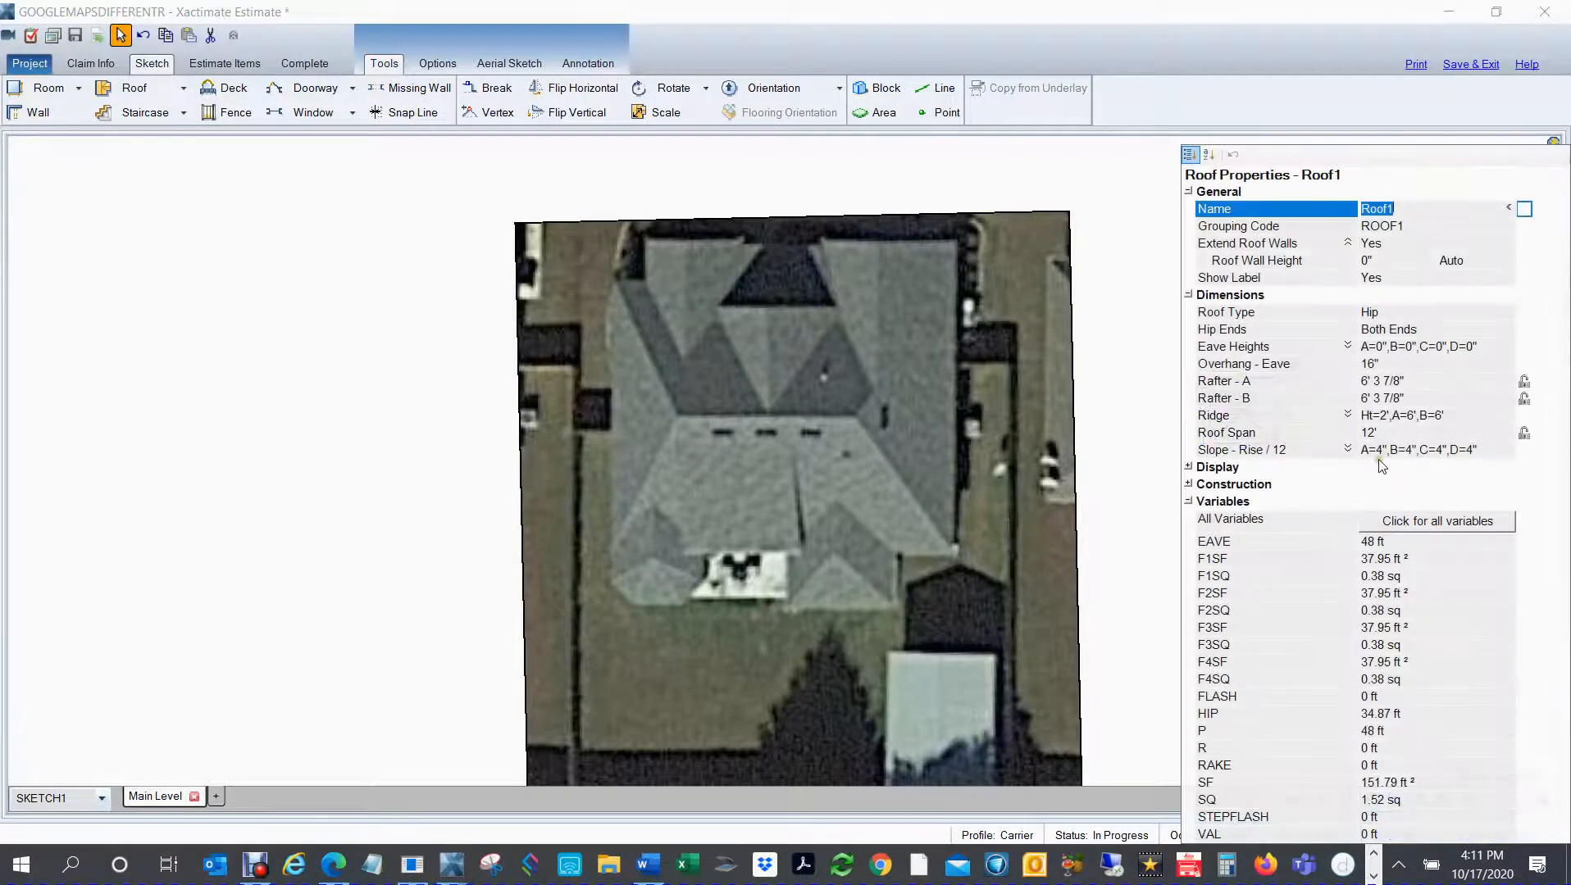
left_click(1348, 449)
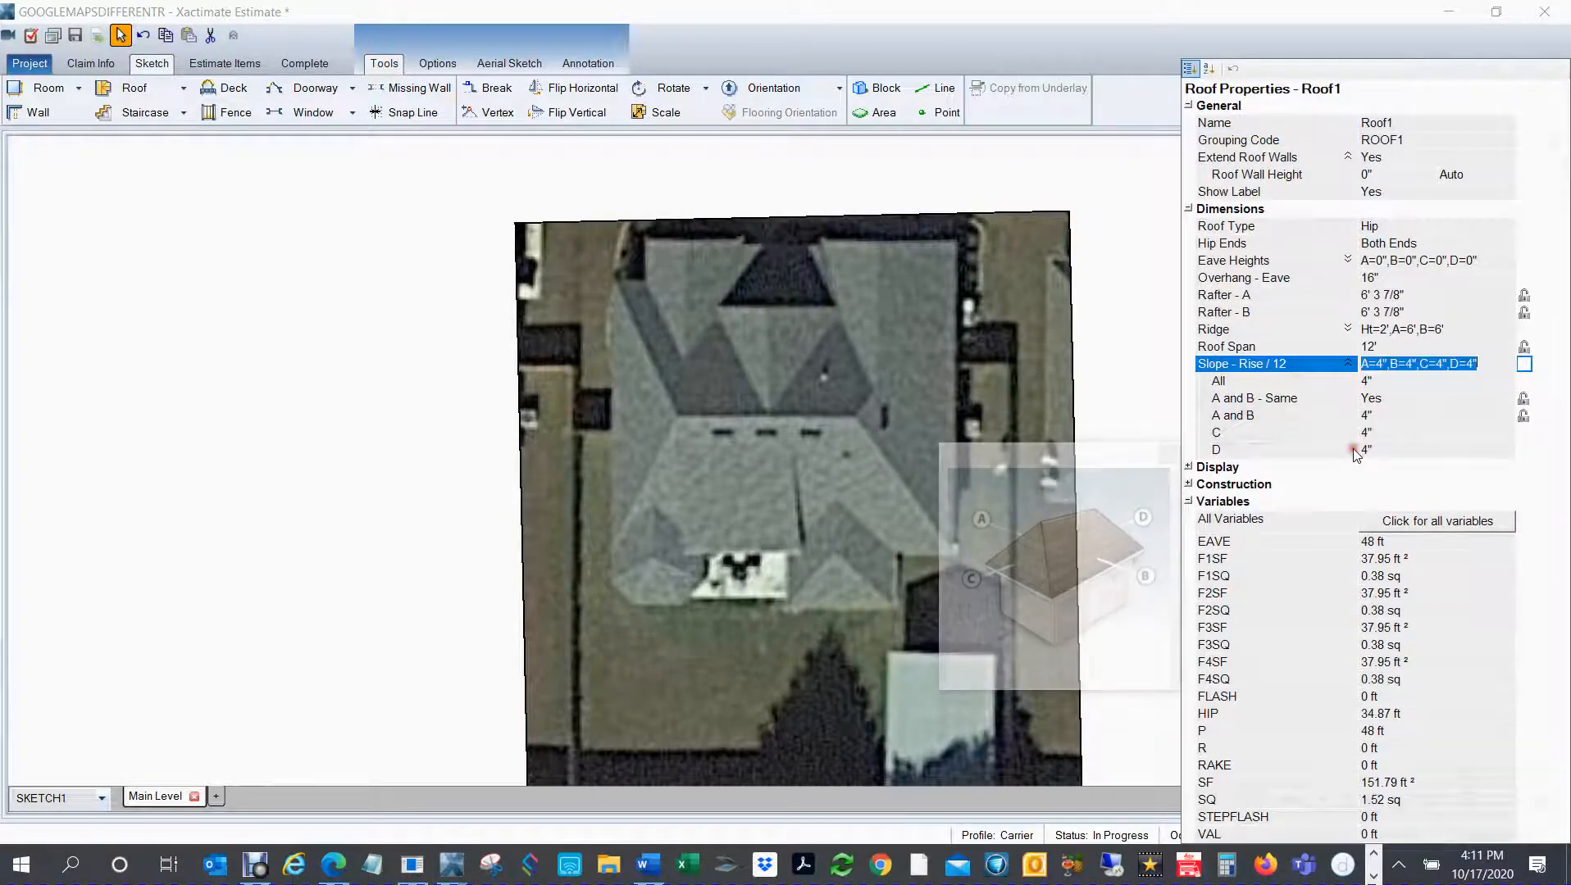
left_click(1375, 382)
type("7")
key("Return")
left_click(316, 472)
Step: Move the hip roof over the house and stretch it to cover the main roof's width and depth
left_click(1242, 410)
mouse_move(1219, 412)
left_mouse_down()
mouse_move(817, 418)
mouse_move(601, 396)
mouse_move(627, 353)
mouse_move(966, 405)
mouse_move(967, 326)
left_mouse_up()
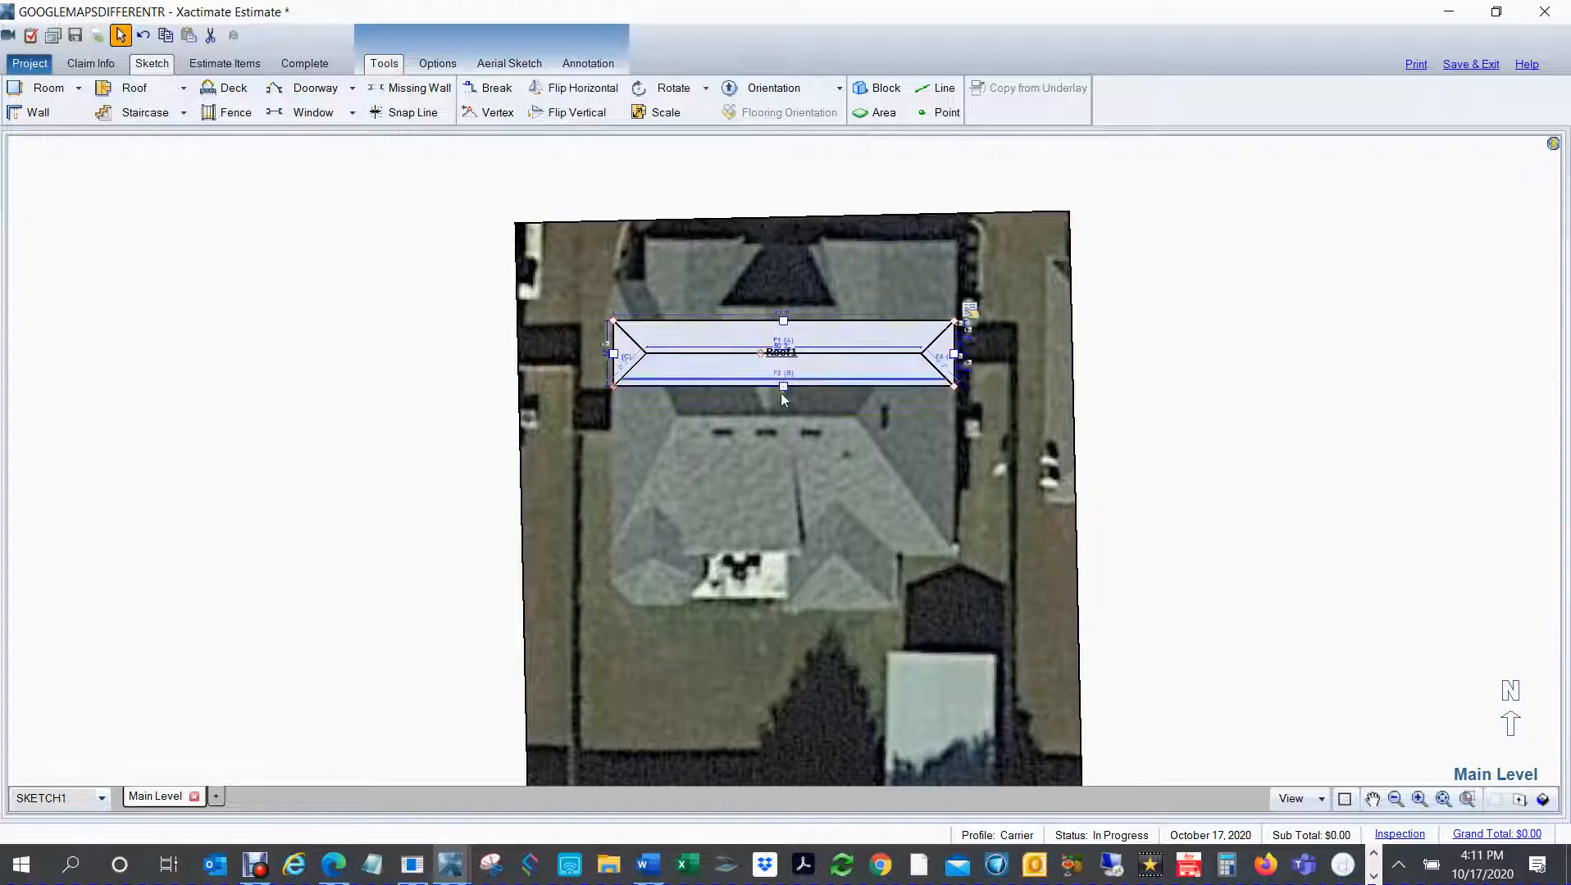
left_click(795, 403)
mouse_move(791, 539)
left_mouse_down()
mouse_move(785, 566)
mouse_move(777, 540)
left_mouse_up()
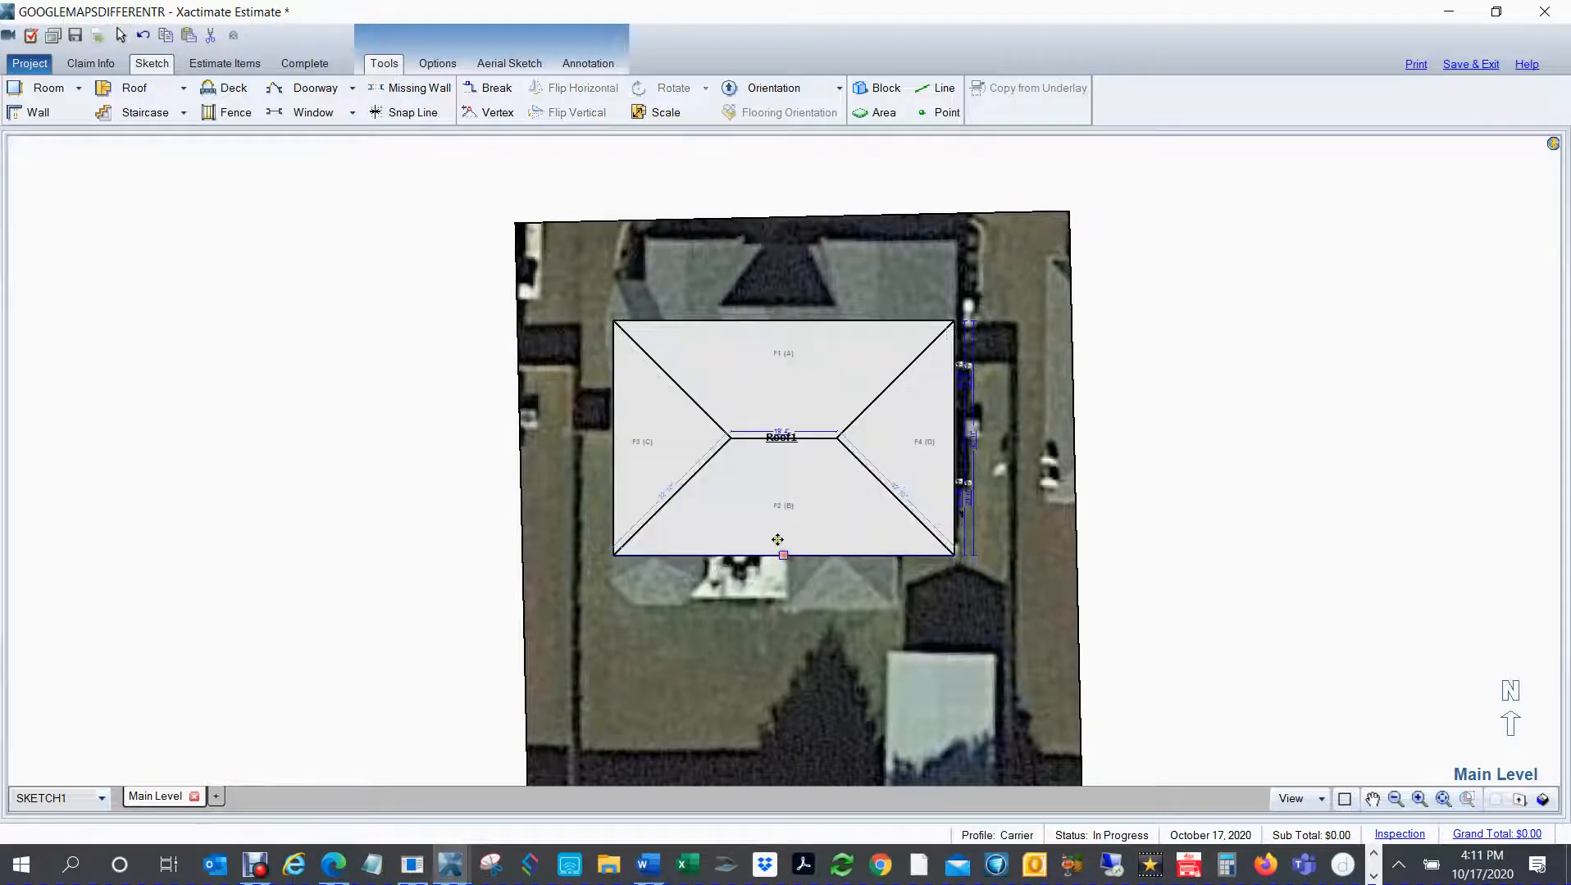
left_click(796, 352)
left_click_drag(785, 321, 797, 309)
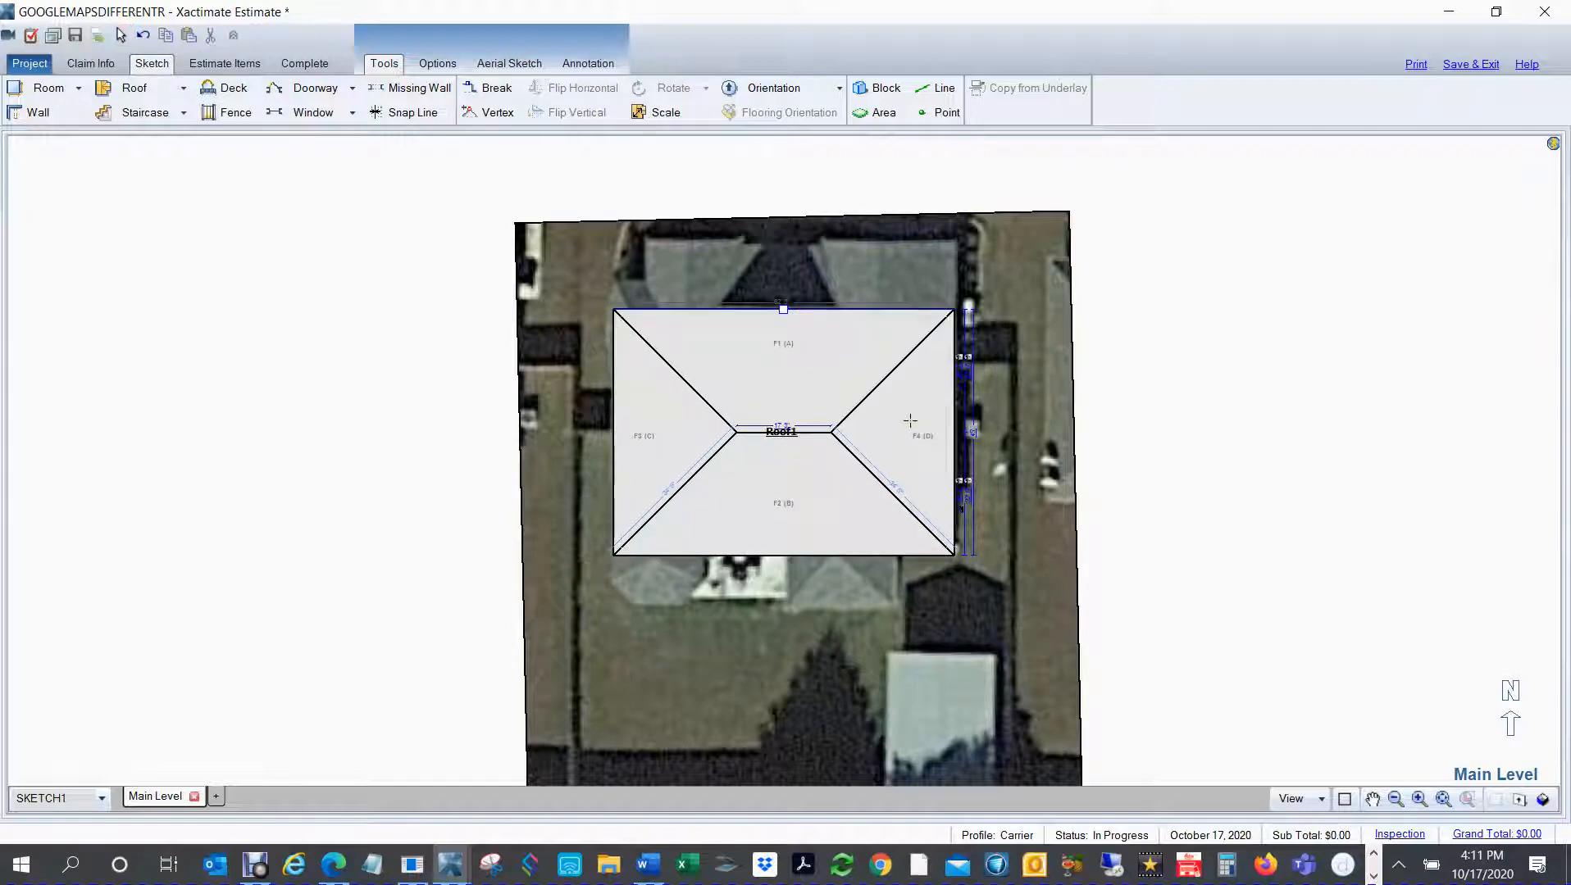
Step: Display the sketch as wireframe and fit the hip roof's south eave to the main roof's eave in the underlay
key("w")
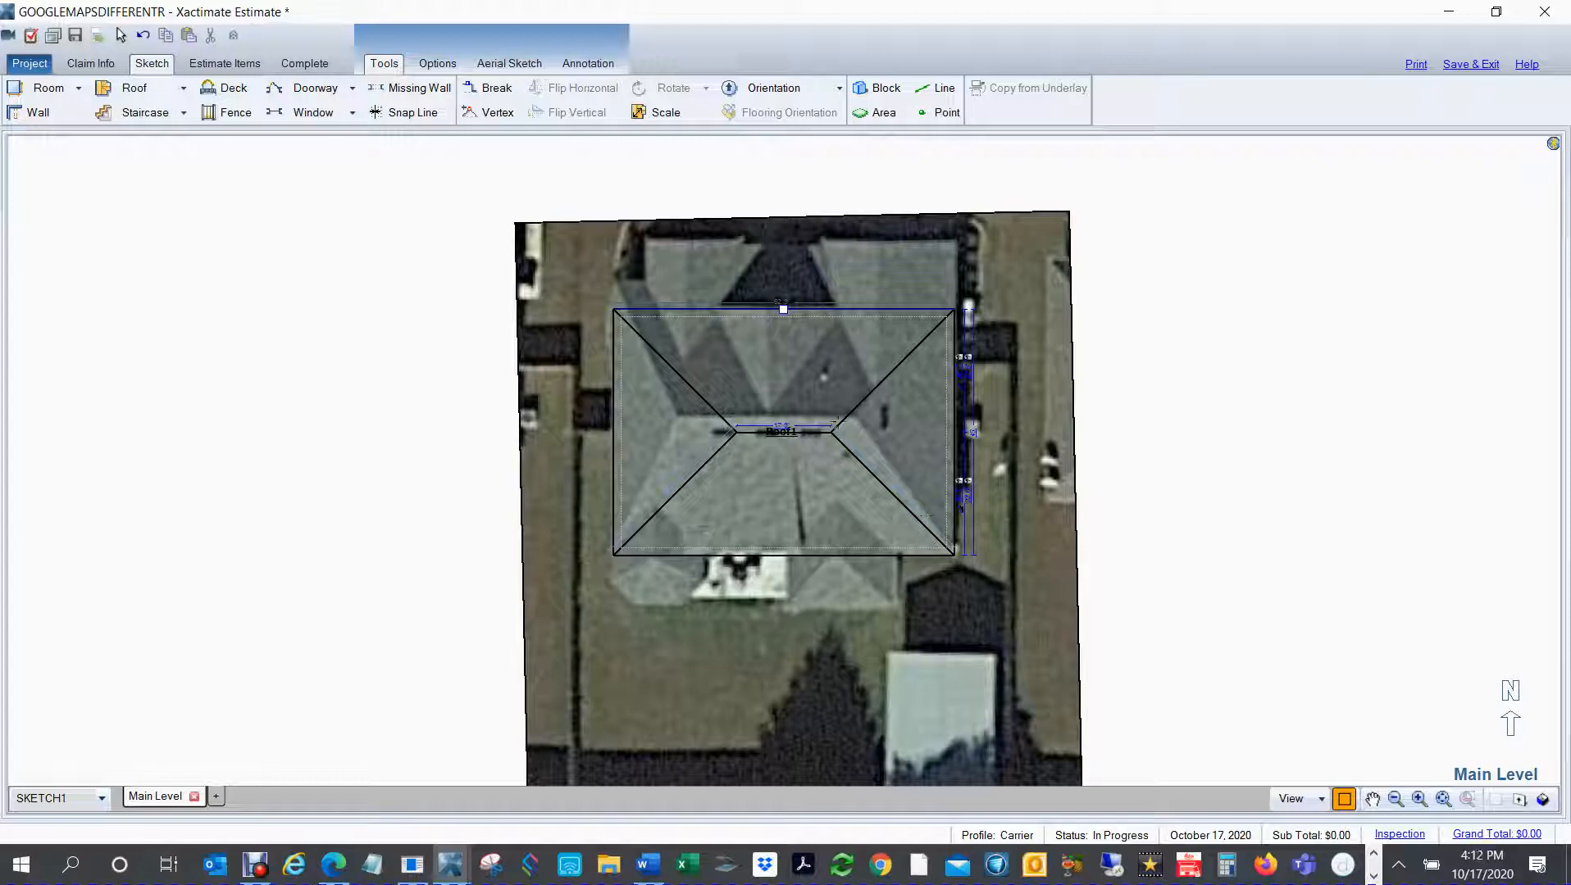
scroll(834, 425, "up", 2)
left_click(750, 508)
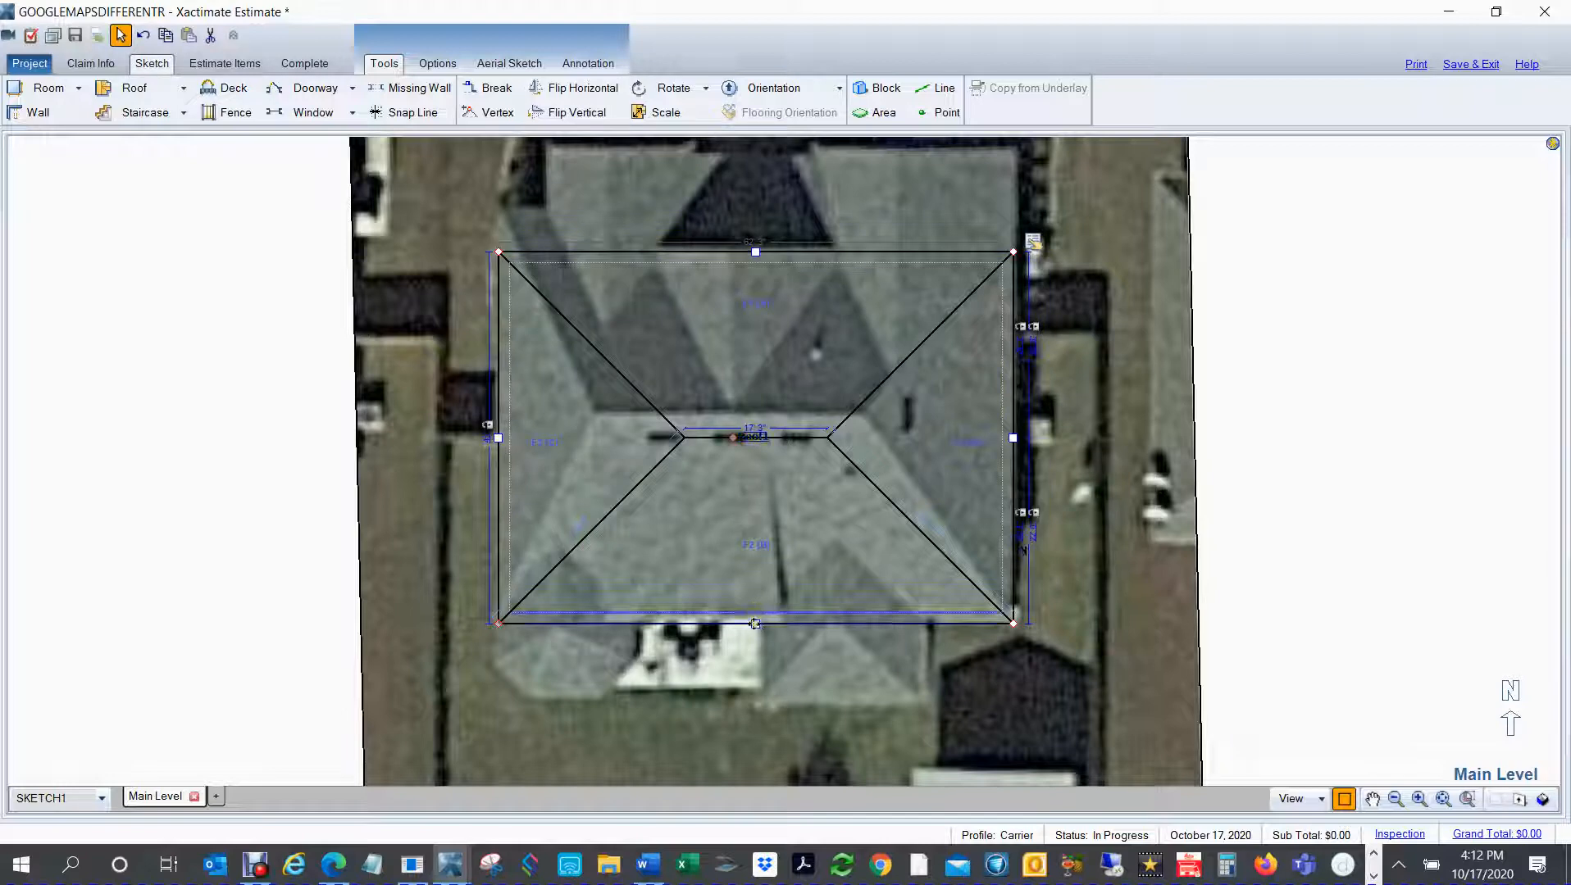
left_click_drag(754, 623, 755, 619)
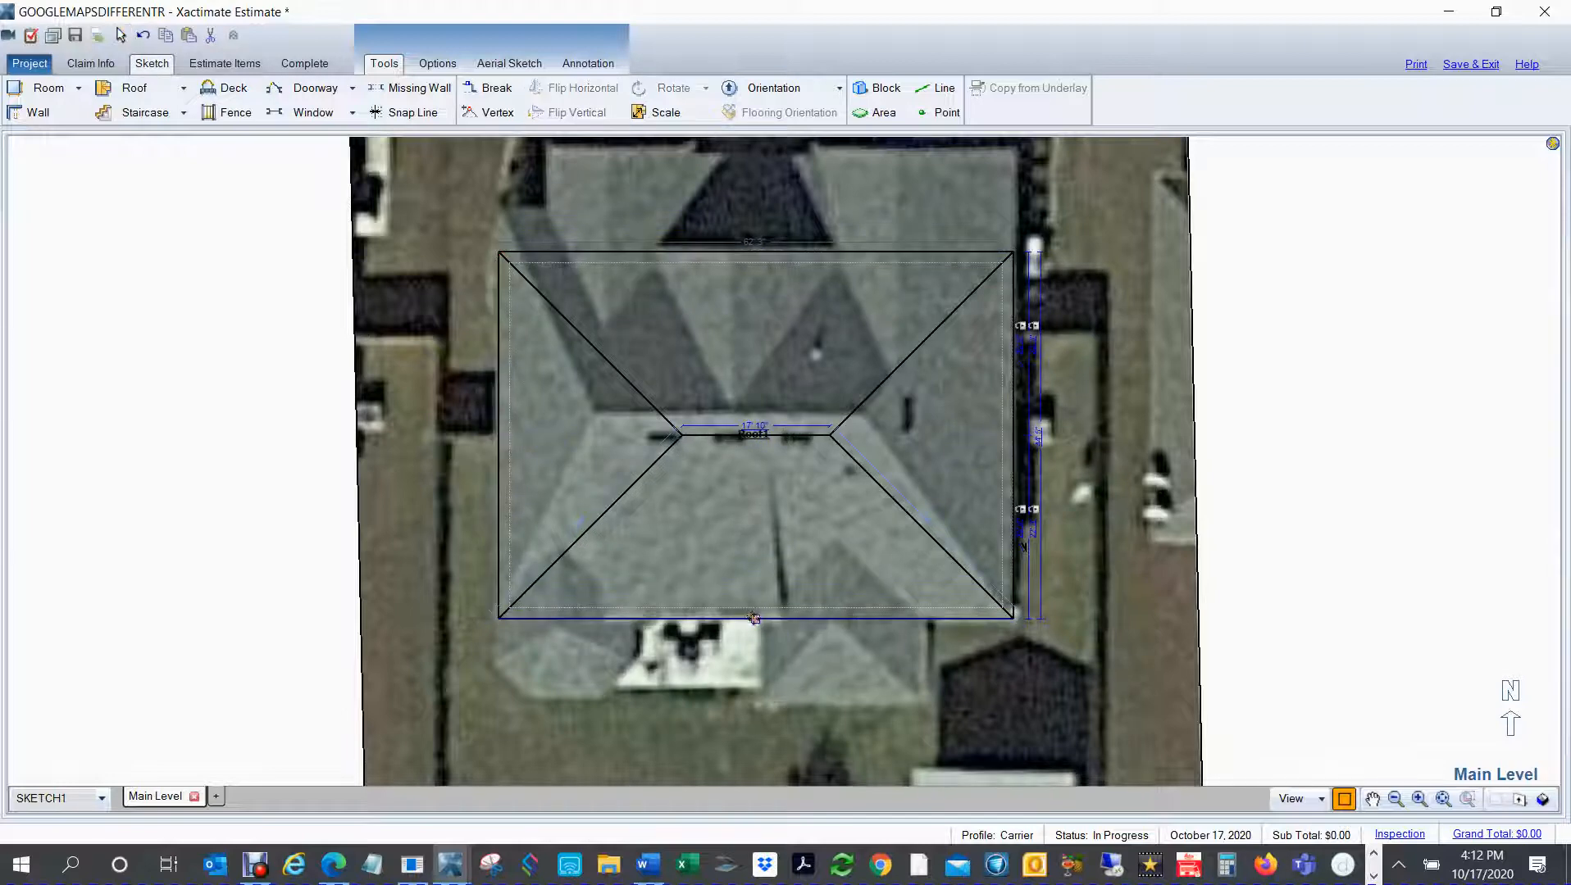
left_click(738, 378)
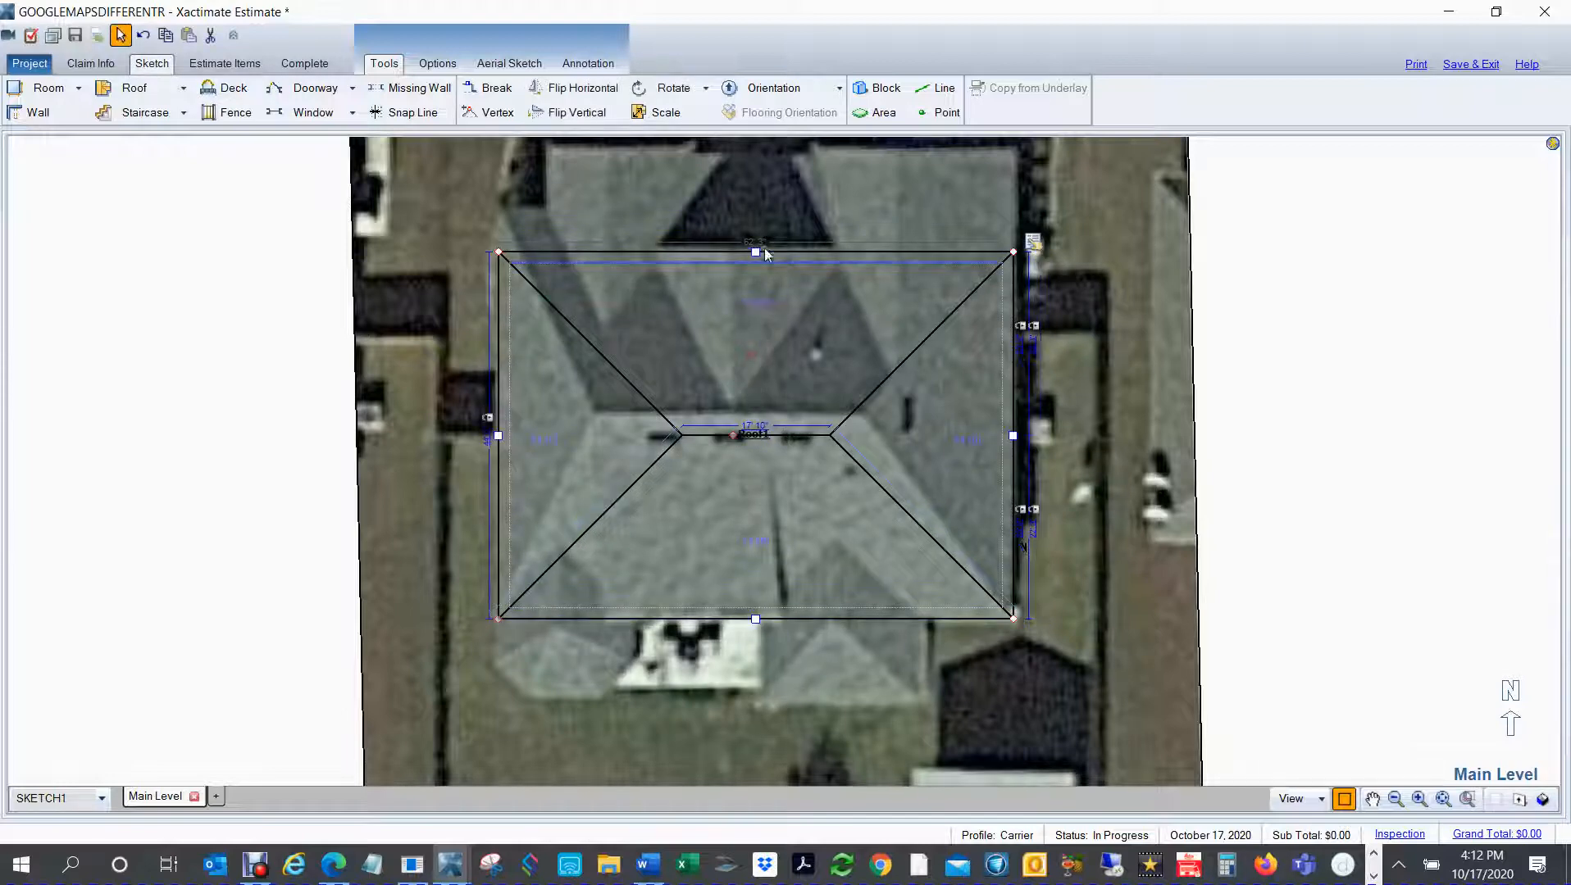
Step: Stretch the hip roof's north eave farther north so its ridge lines up with the main ridge in the underlay
left_click_drag(756, 251, 789, 210)
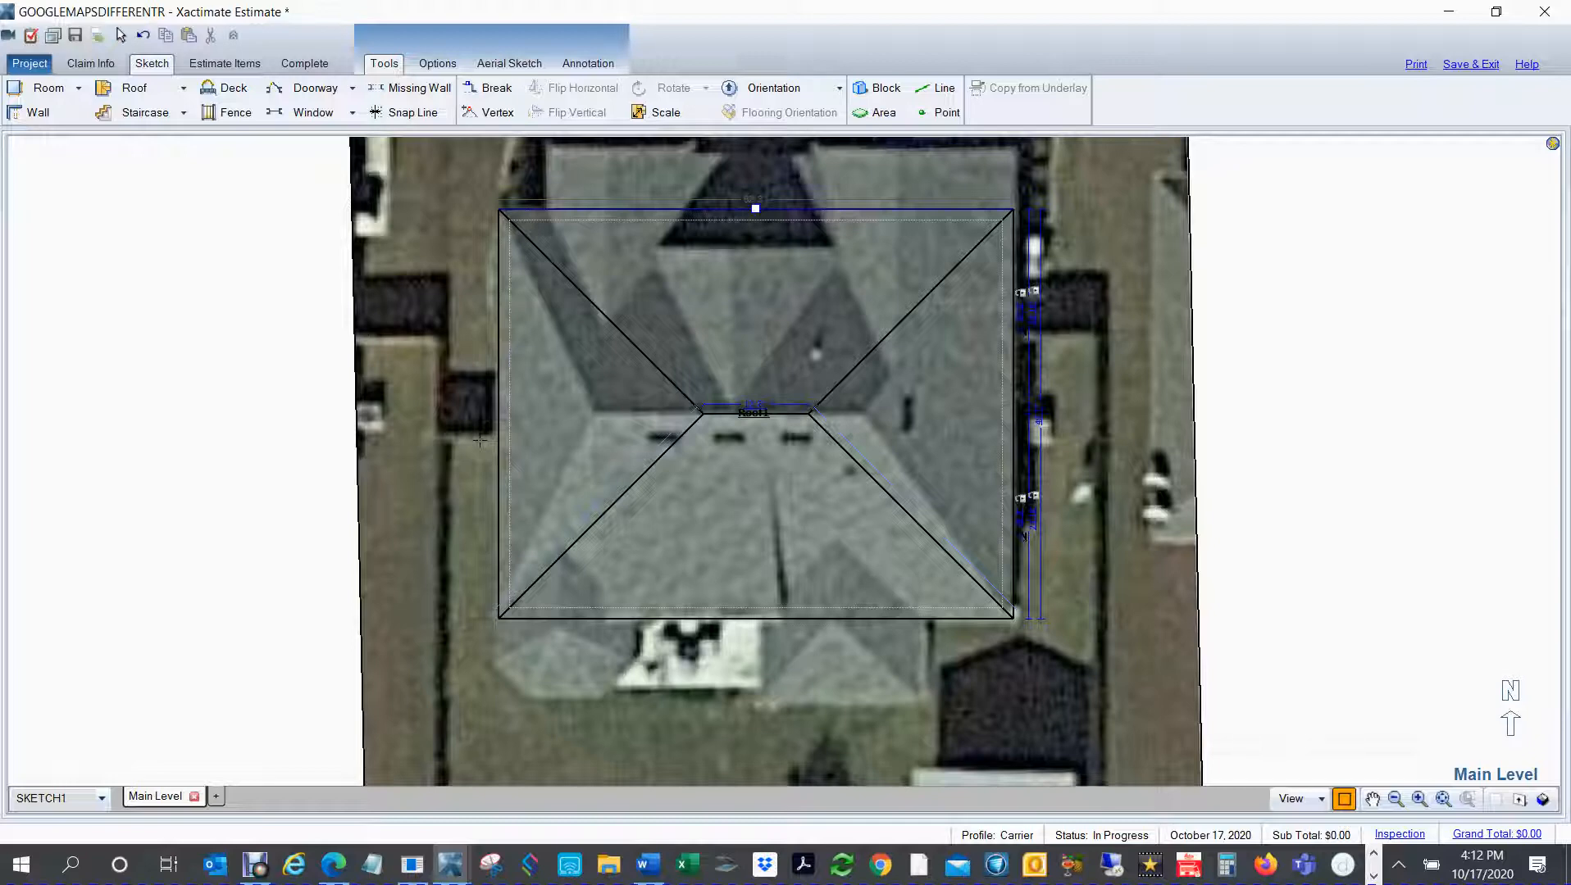
key("ctrl+u")
right_click(763, 448)
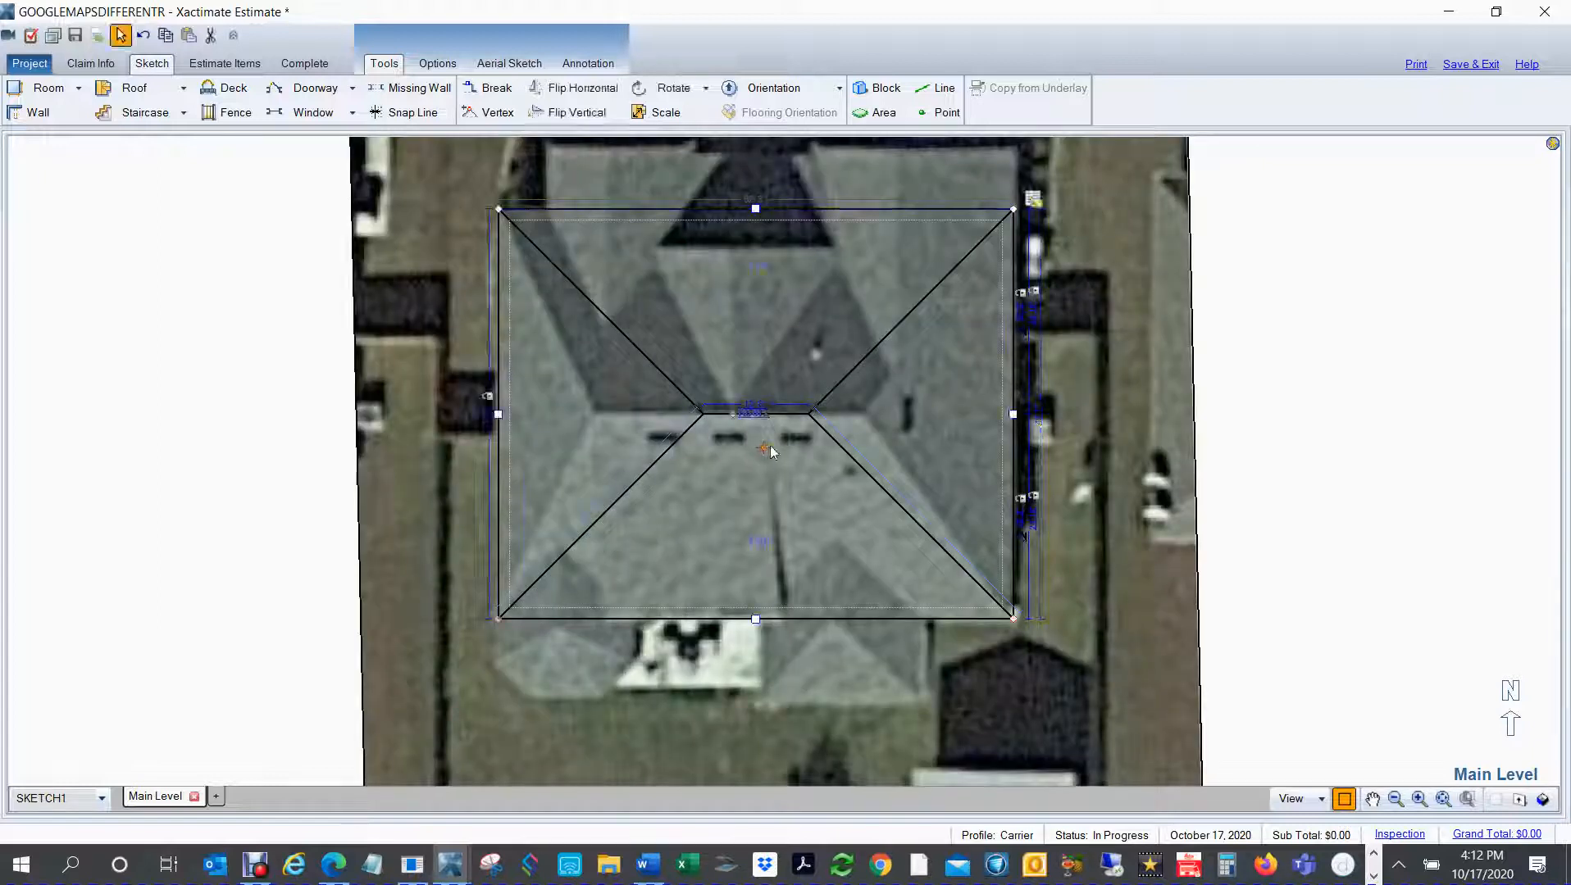
Step: Give faces A and B of the hip roof independent slopes and set the west face C's slope to 14"
left_click(1034, 200)
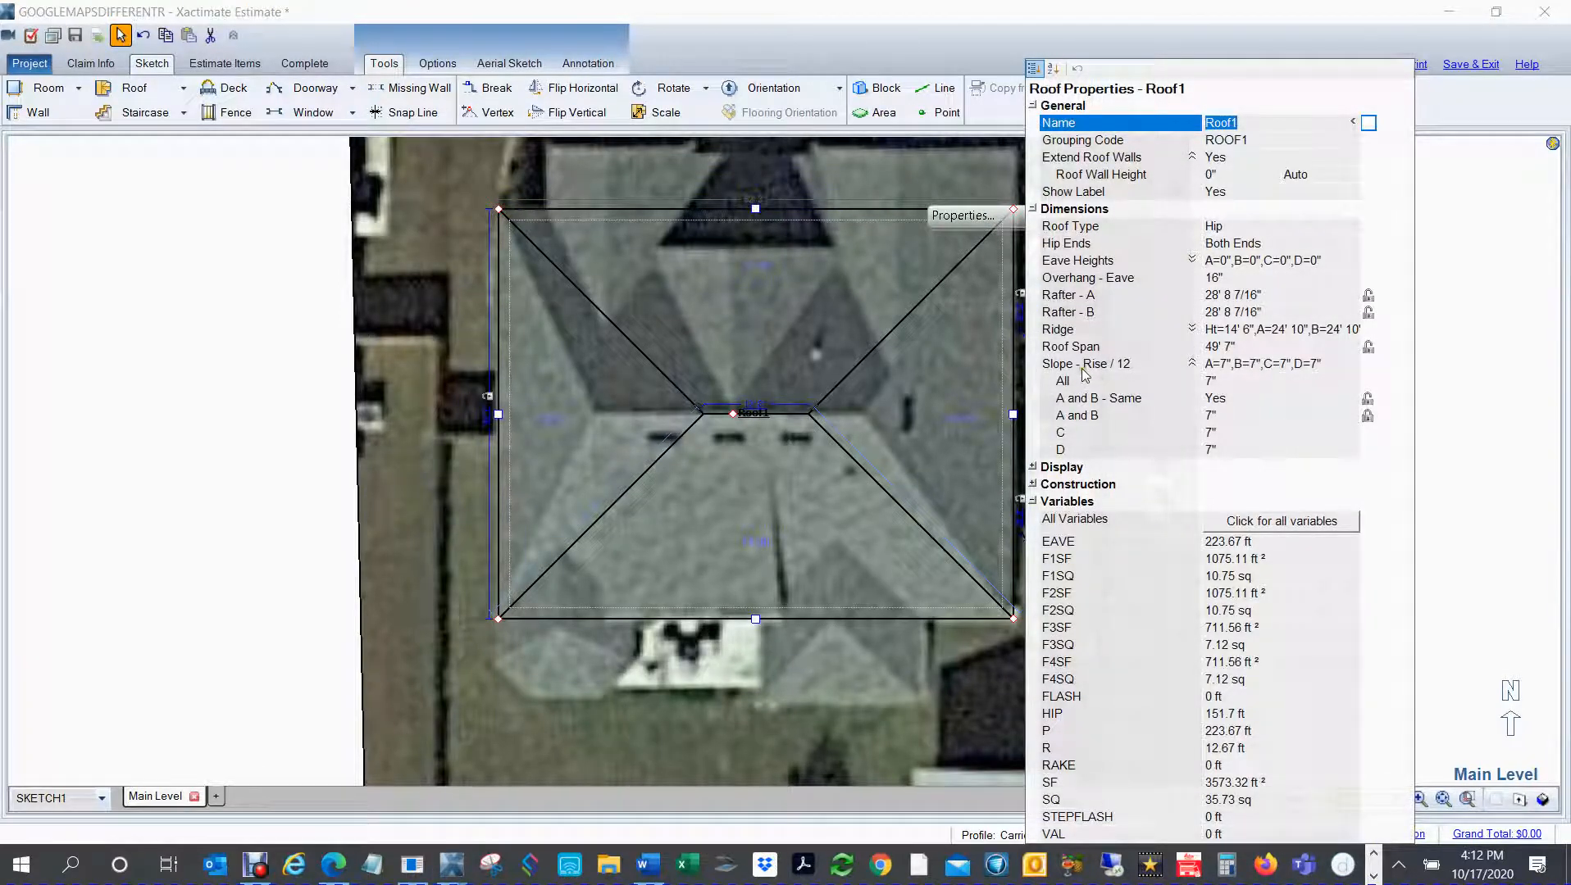
left_click(1225, 400)
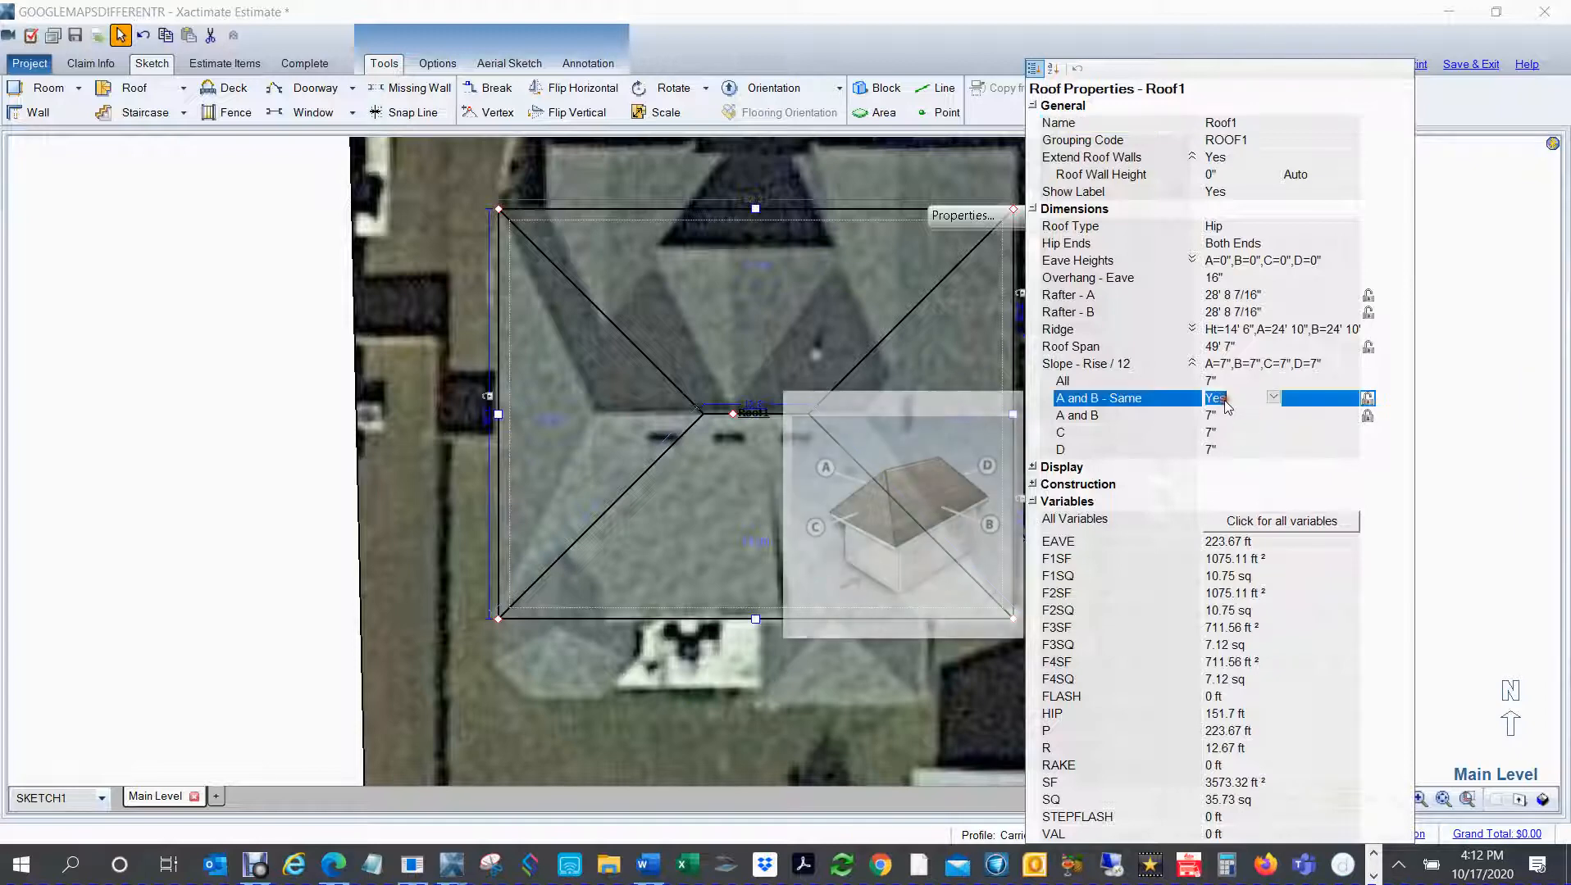
double_click(1225, 400)
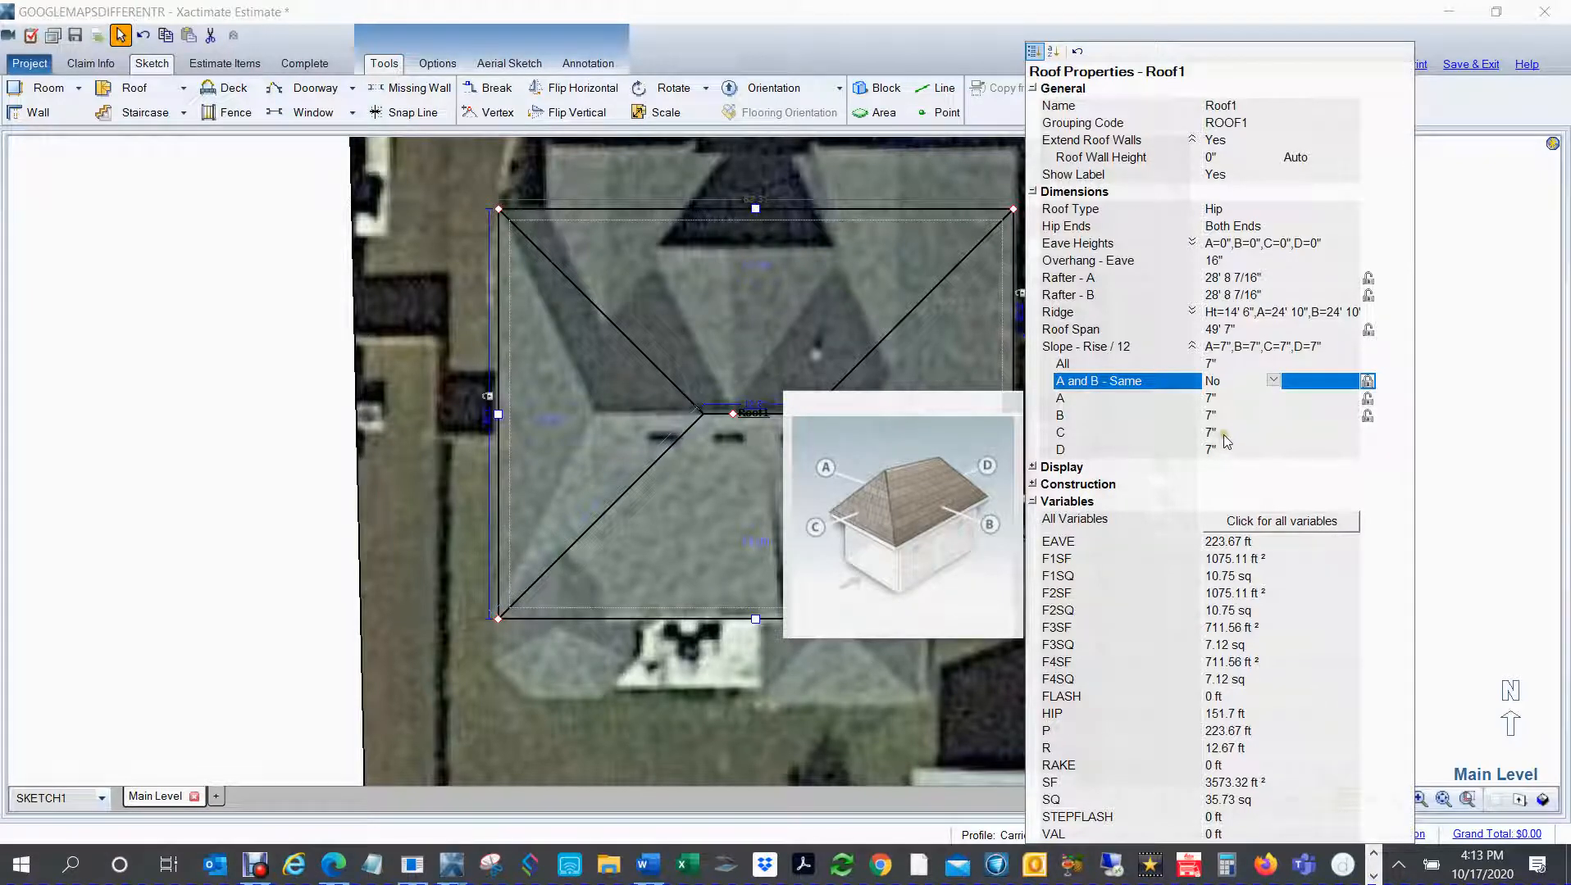
left_click(1221, 435)
type("1")
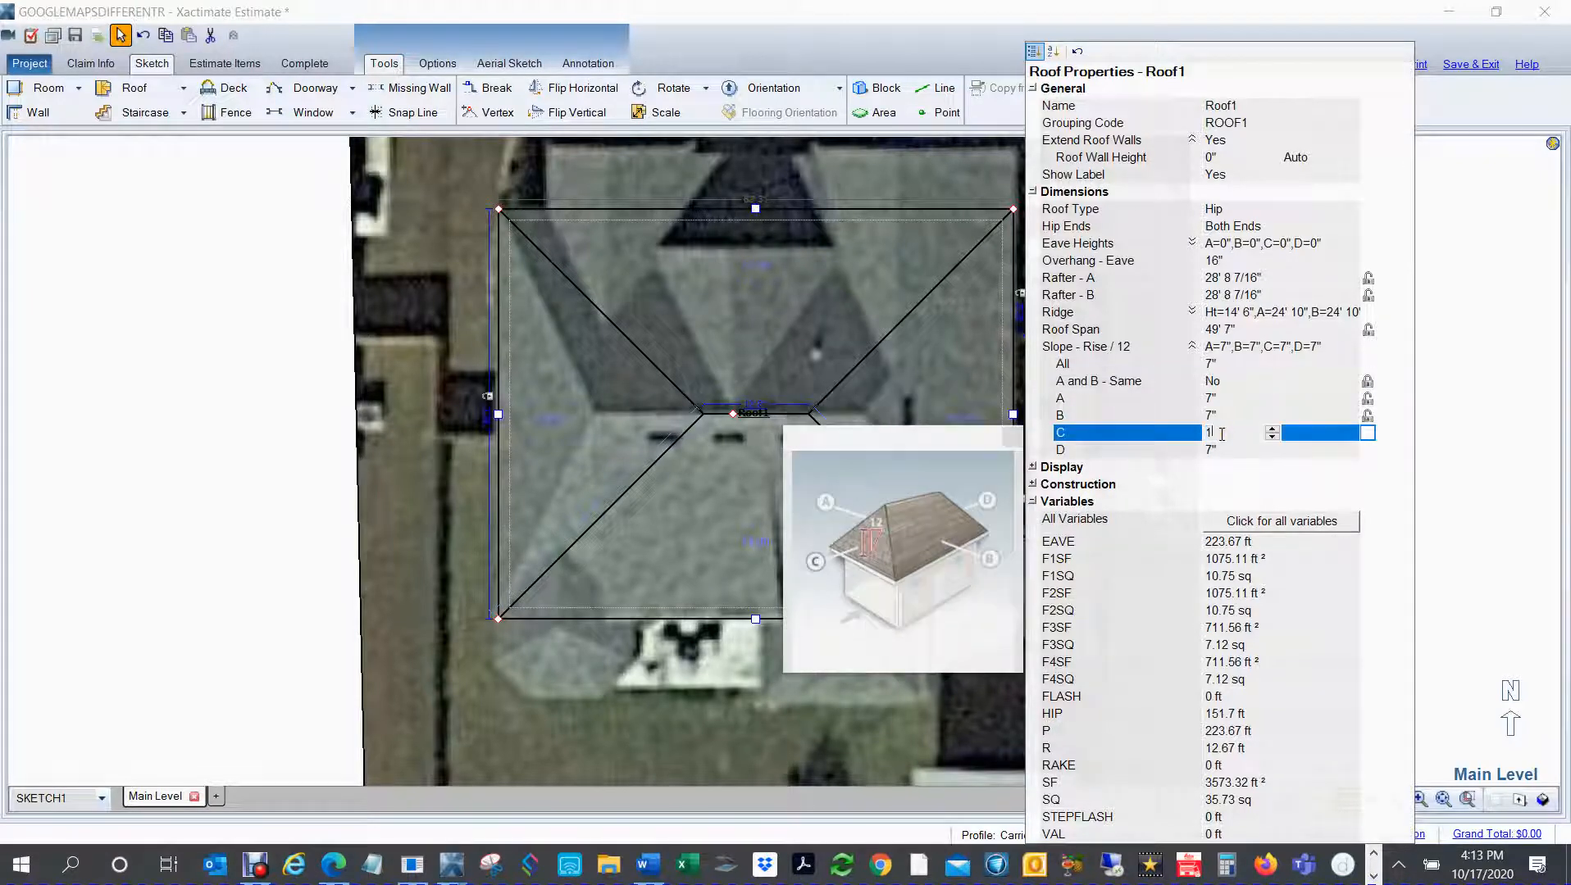
type("4")
key("Return")
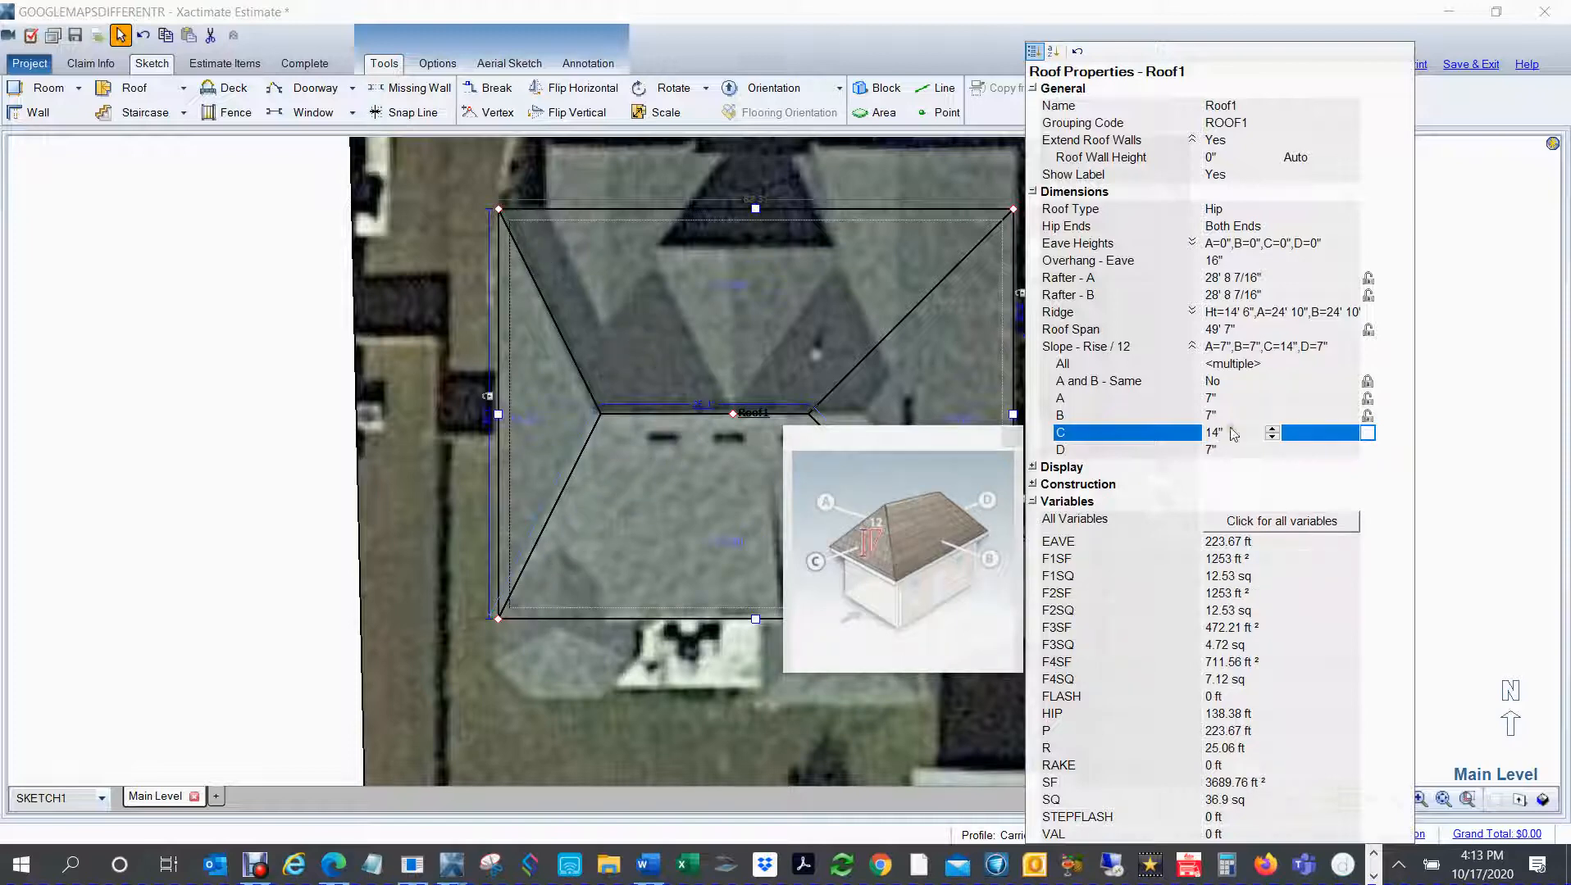
left_click(950, 393)
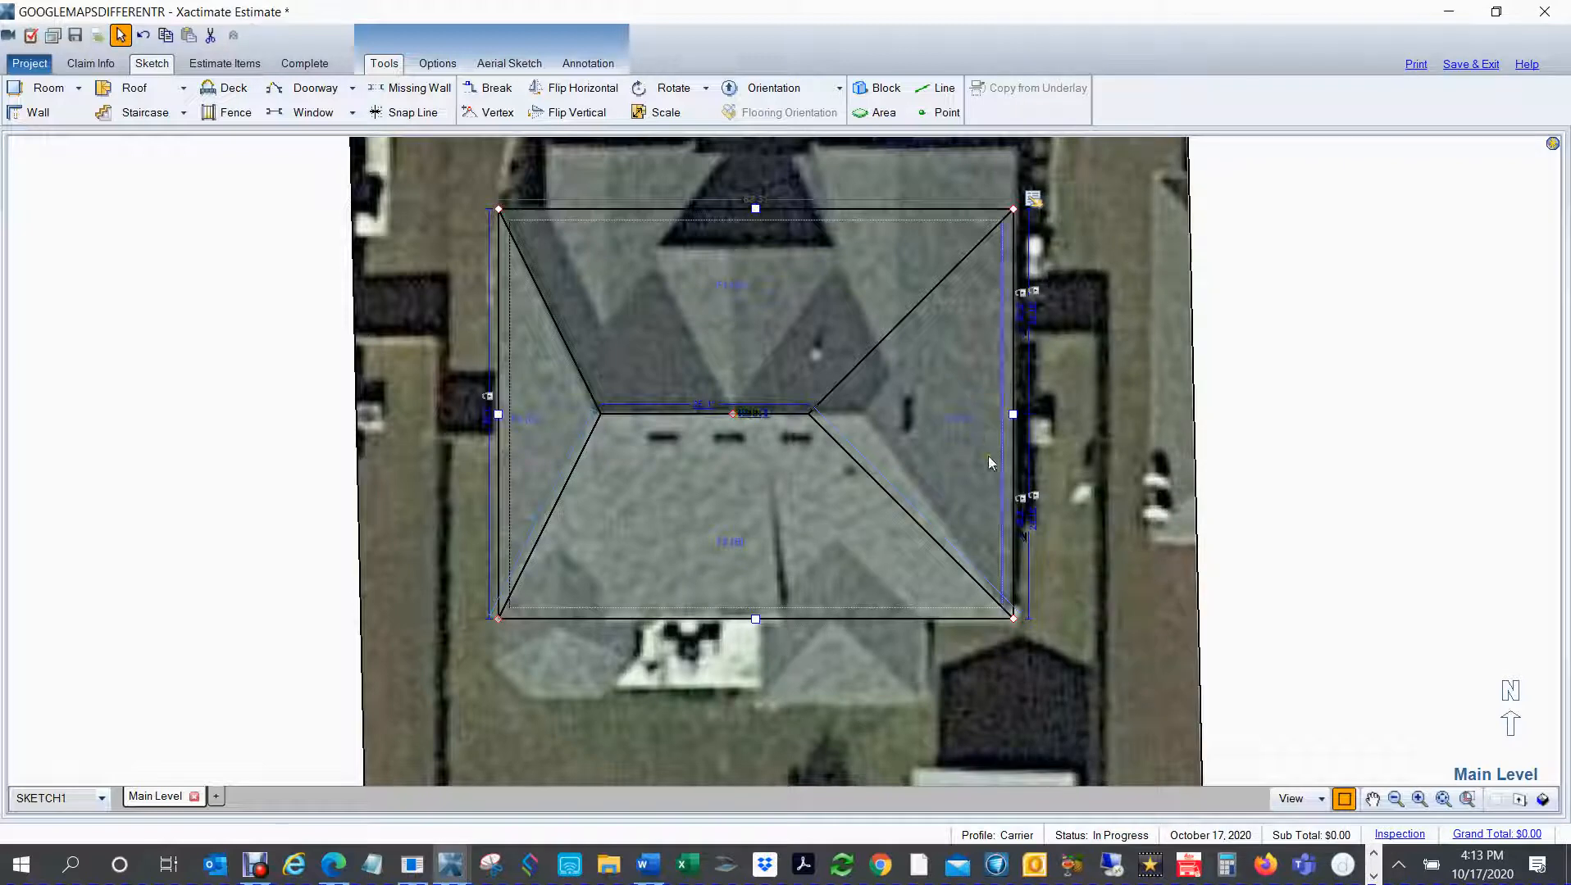
Step: Check the hip roof's face labels without the underlay, restore the underlay, and set the east face D's slope to 10"
key("ctrl+u")
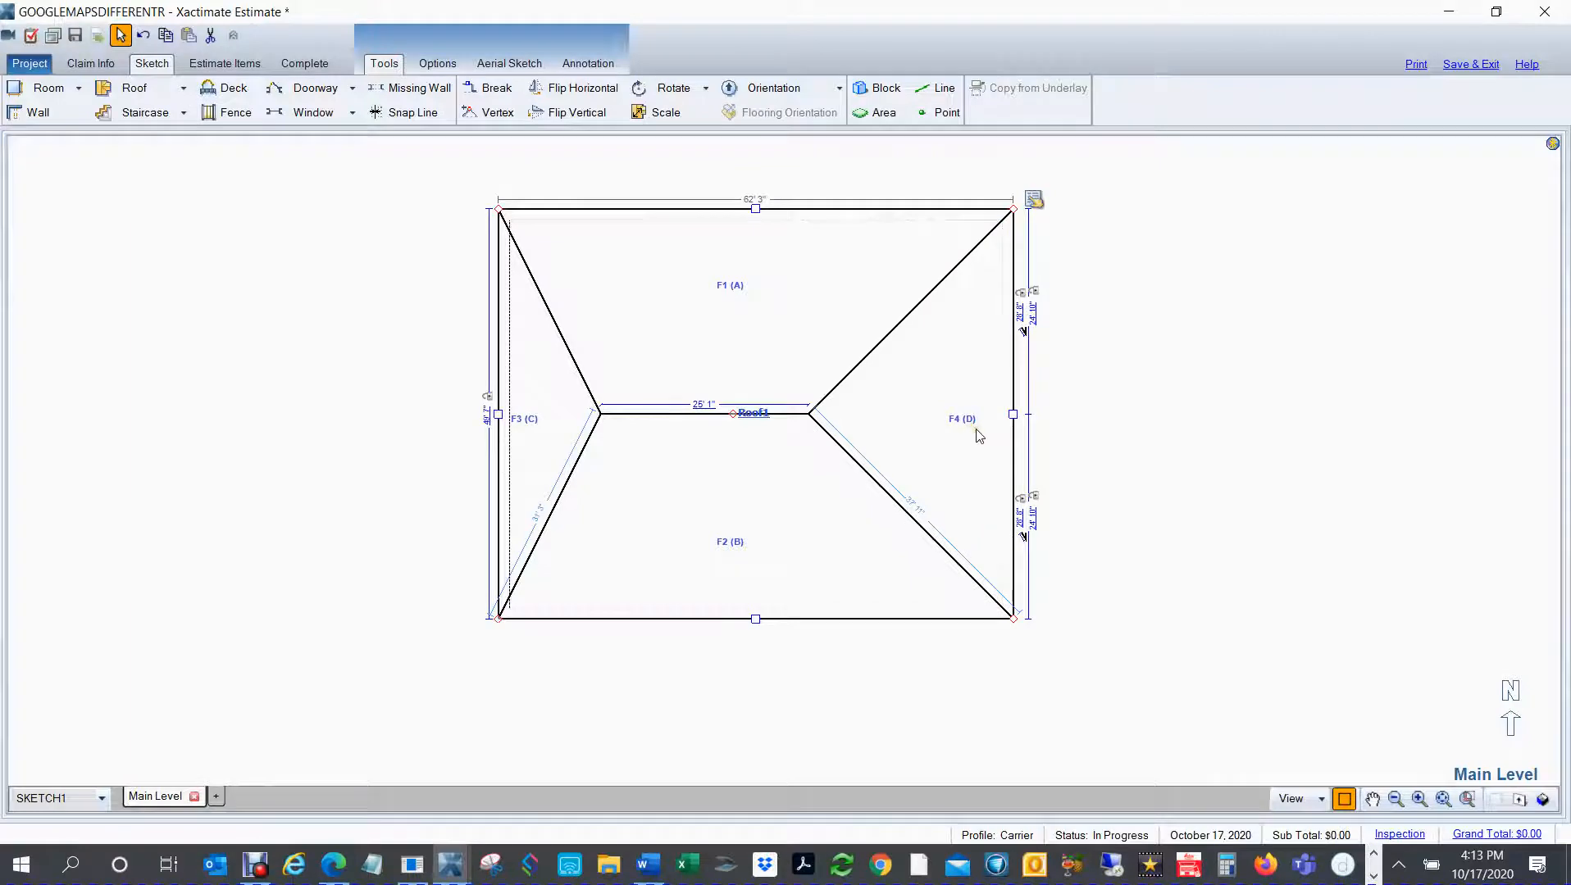
key("ctrl+u")
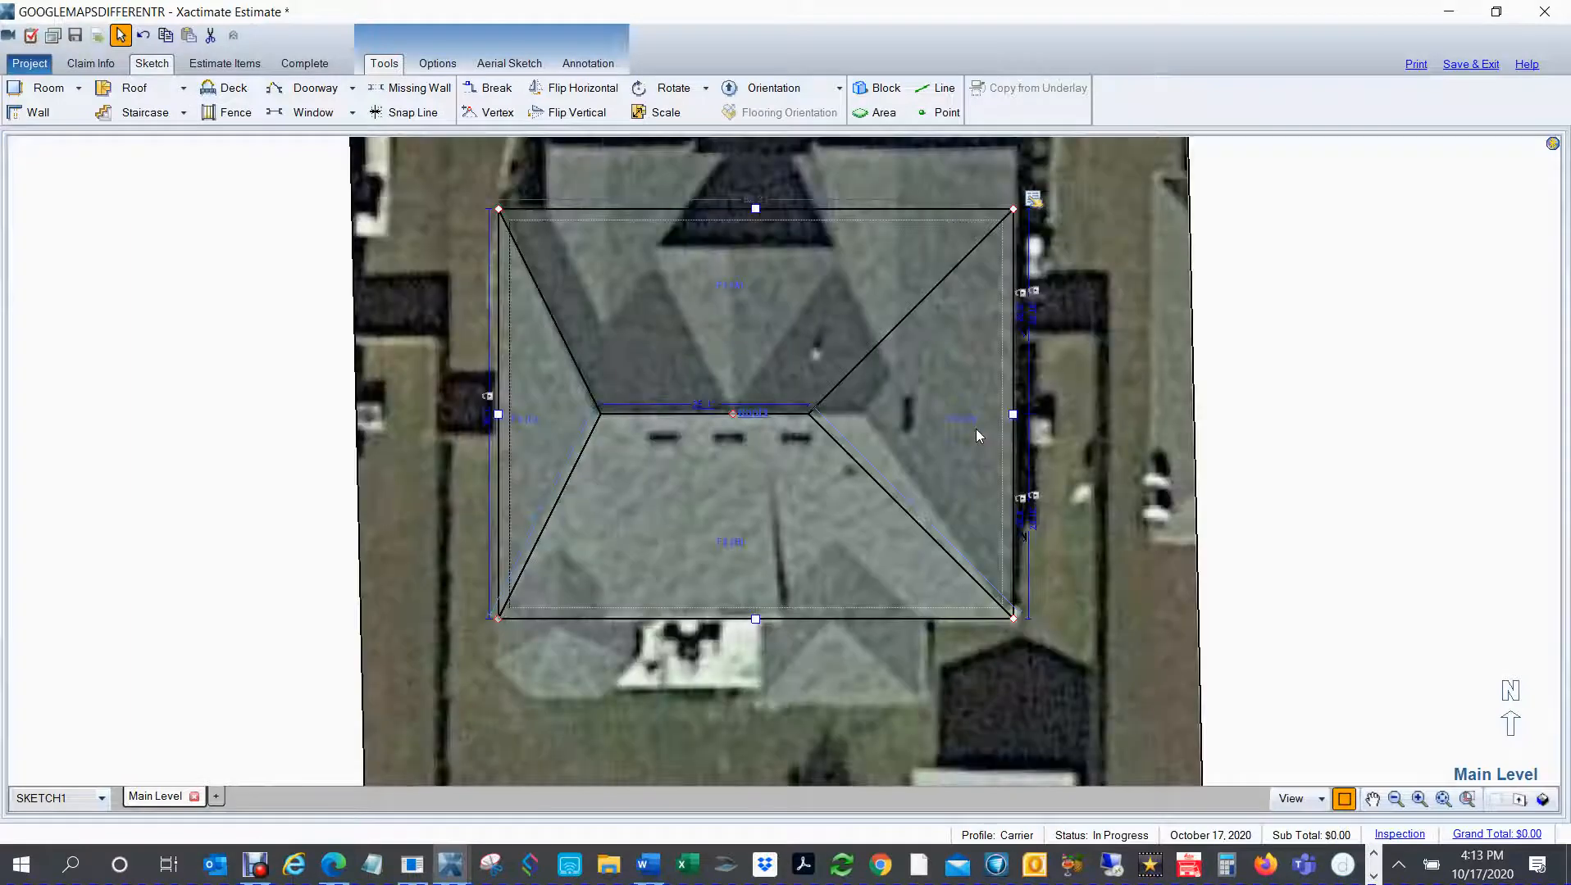
left_click(1032, 197)
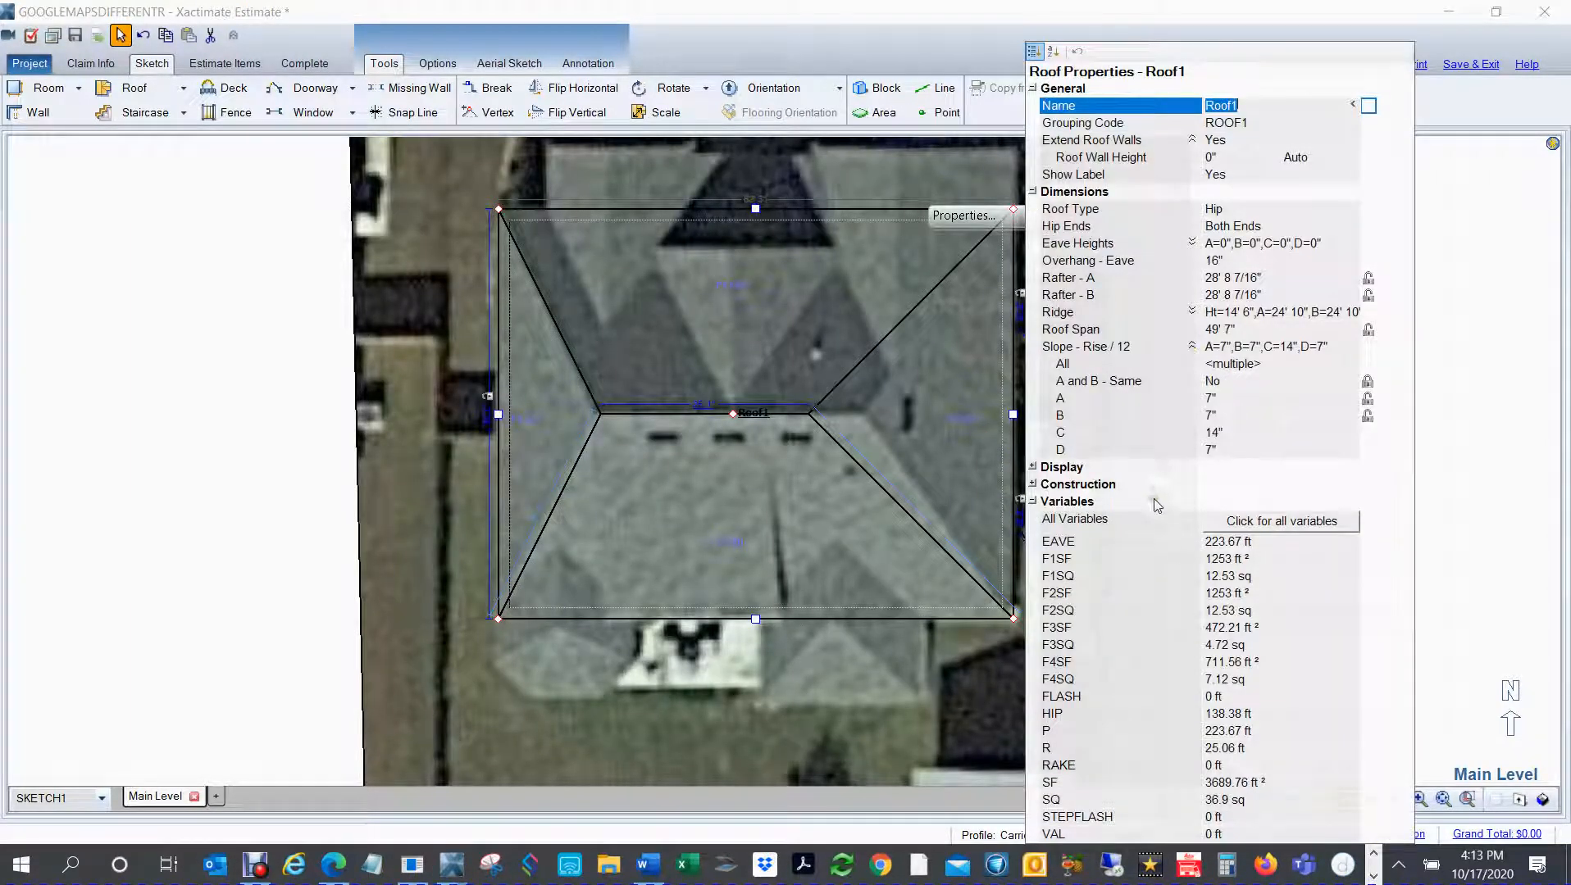
left_click(1225, 452)
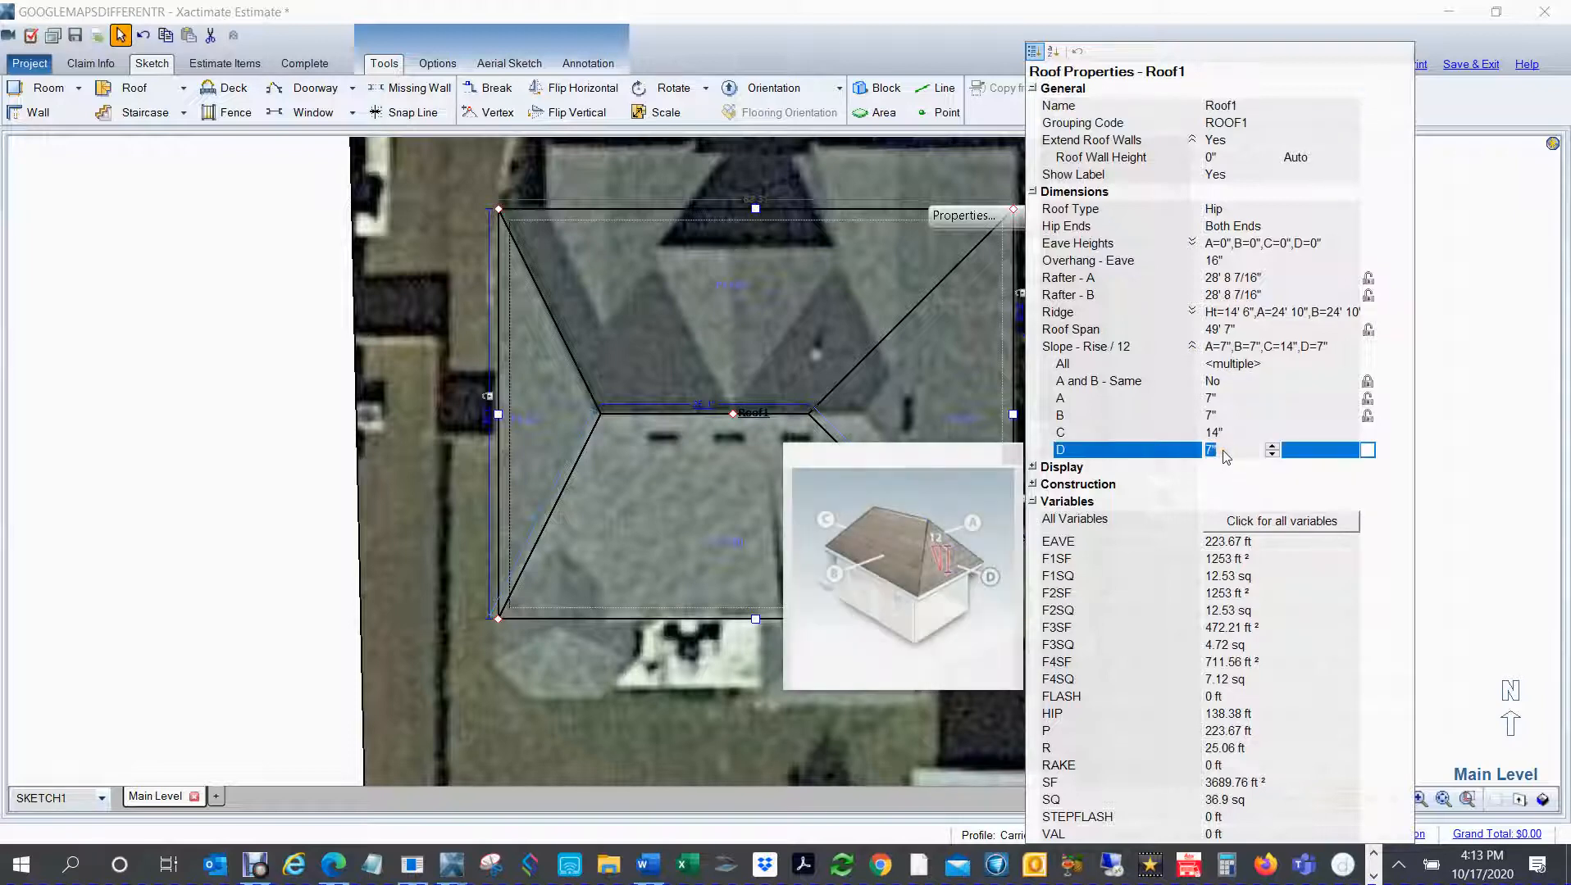
type("10")
key("Return")
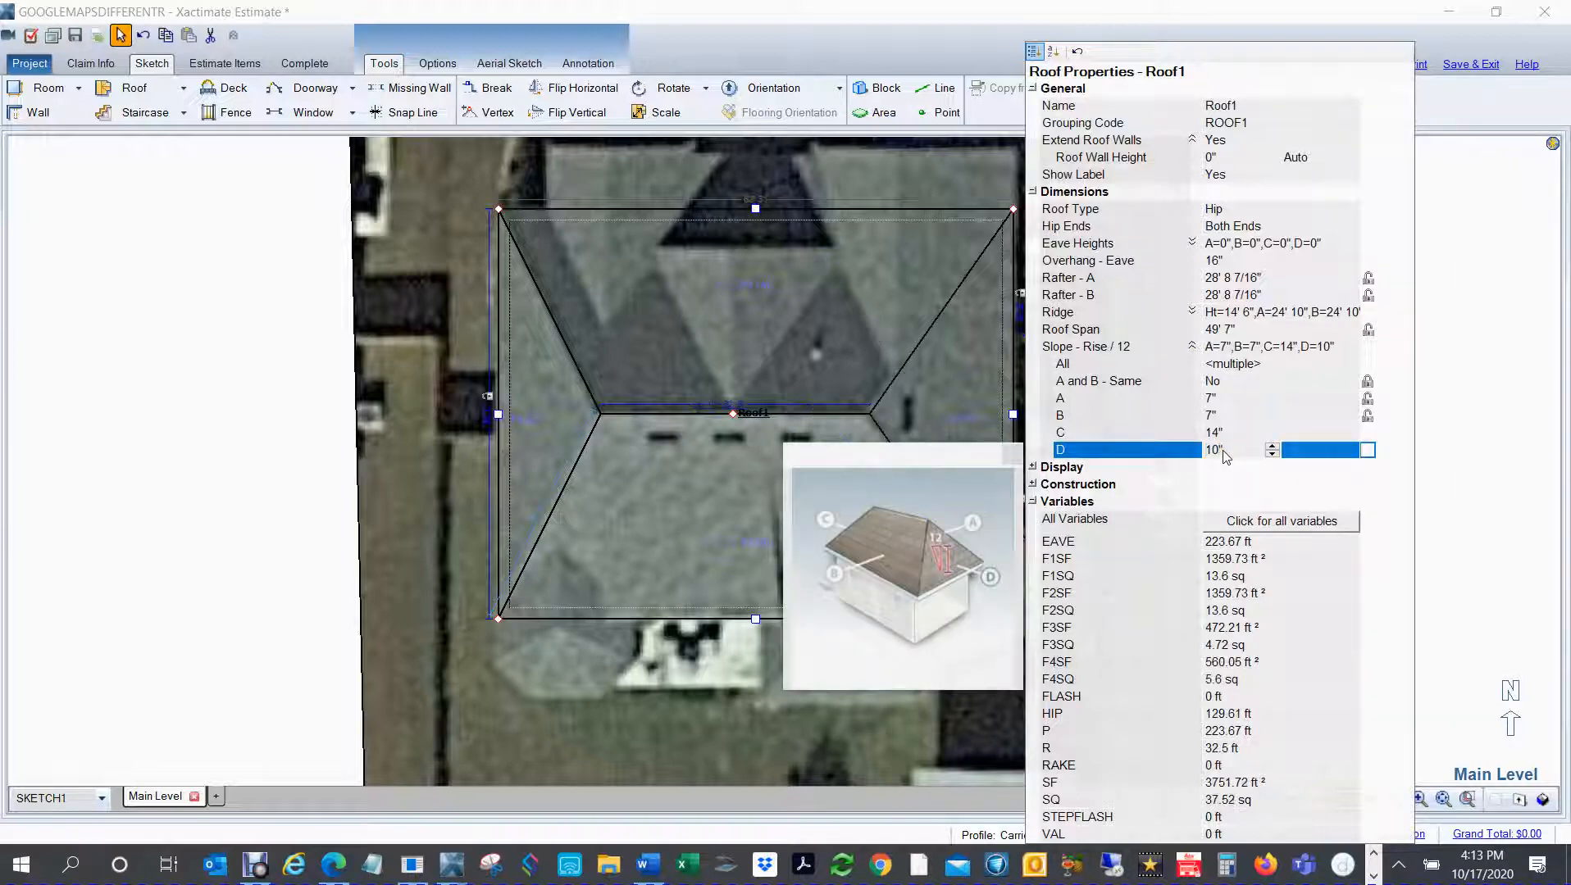
left_click(217, 451)
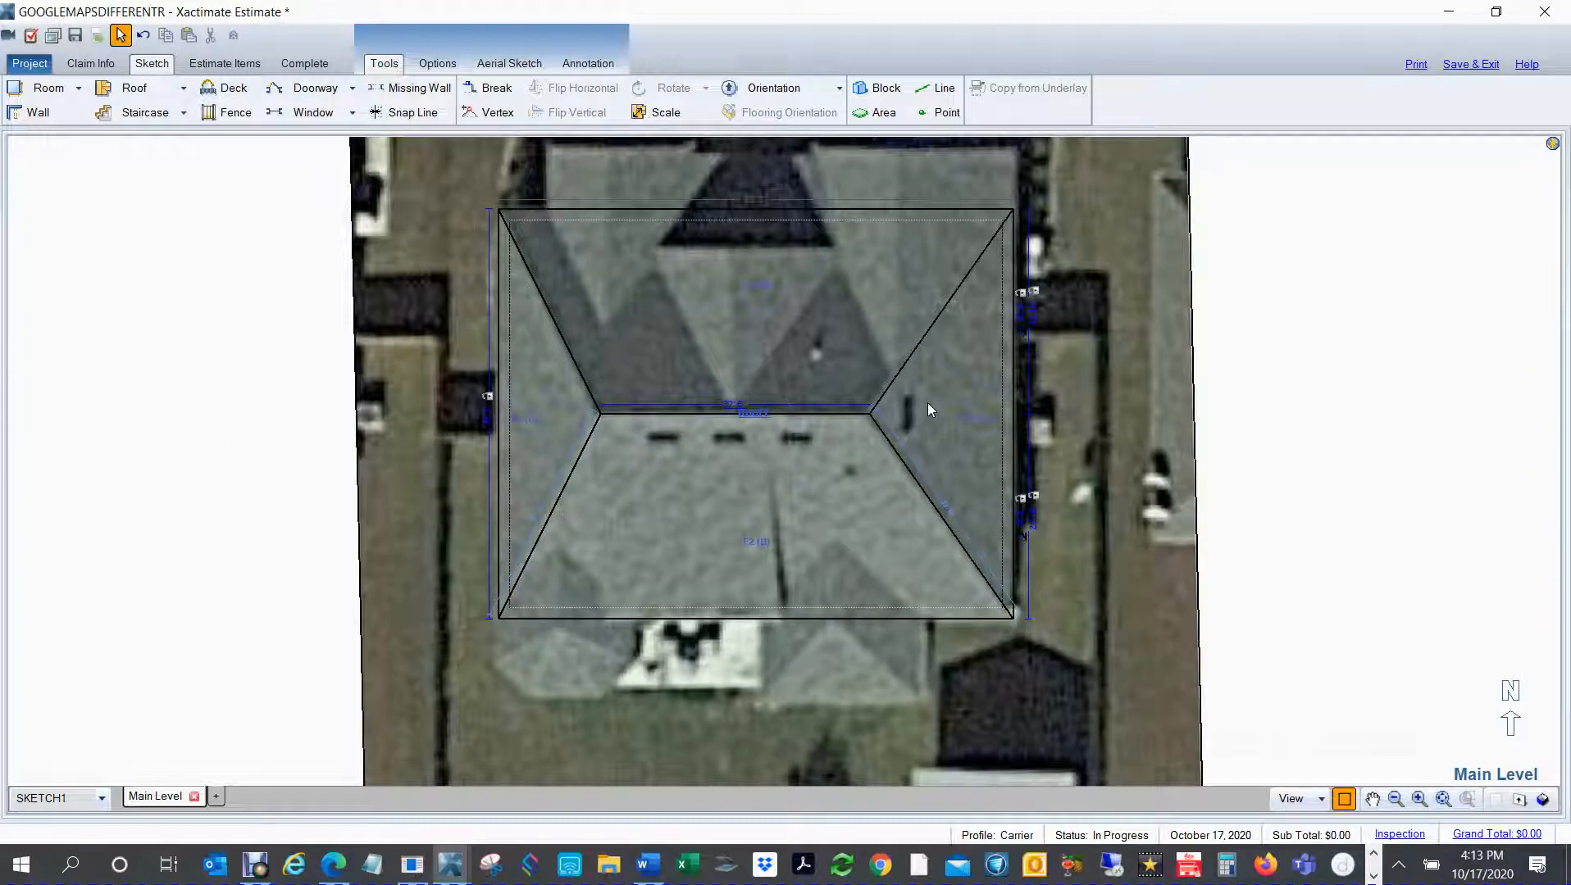
right_click(730, 433)
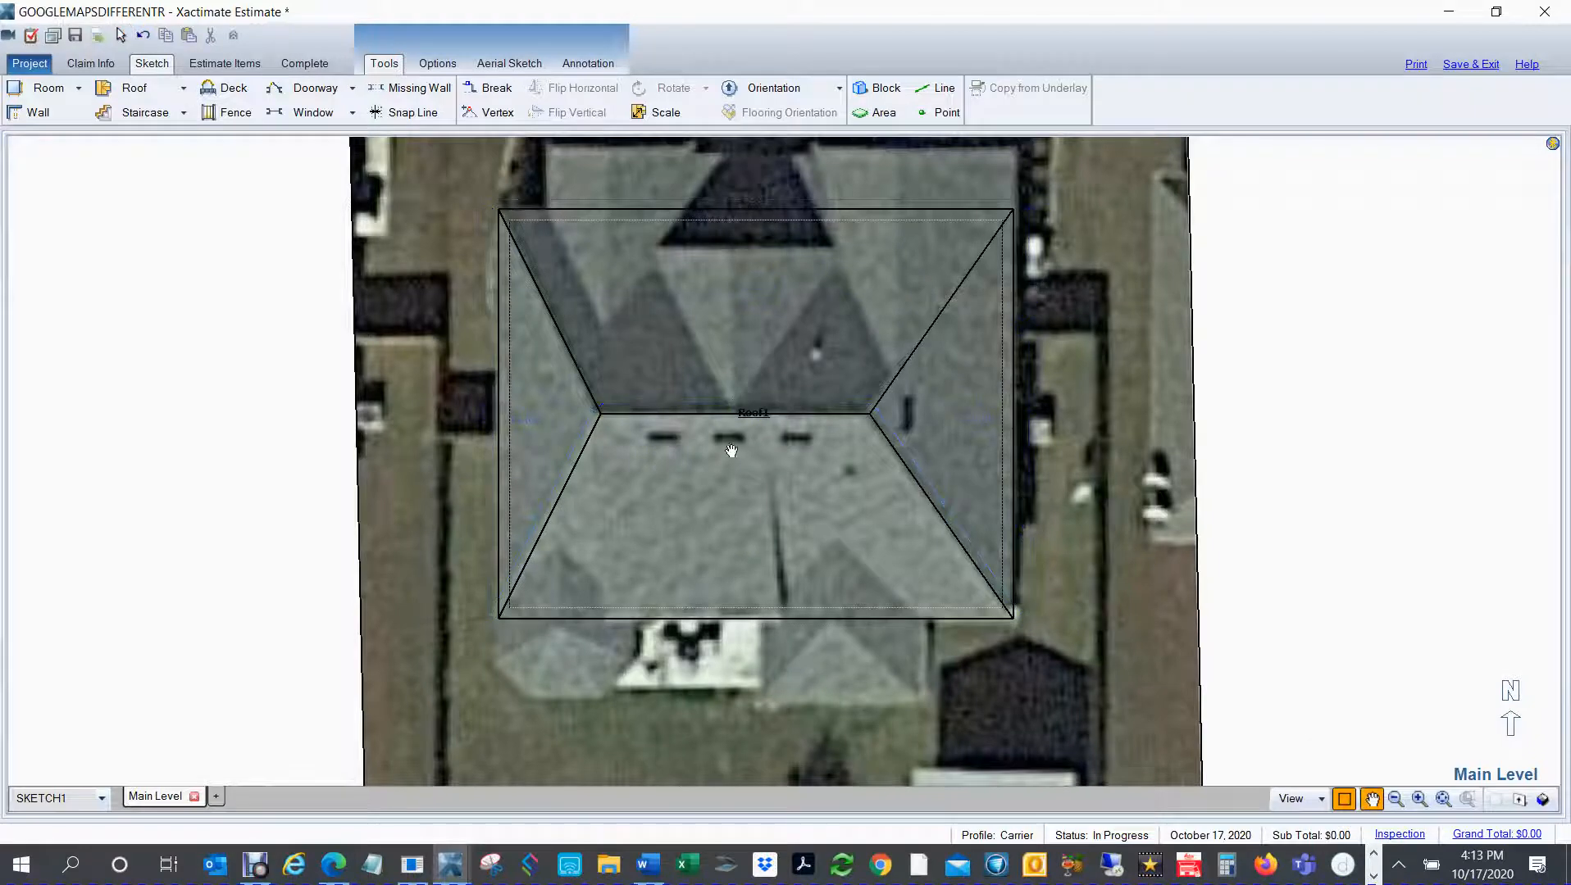
mouse_move(731, 456)
left_mouse_down()
mouse_move(706, 594)
mouse_move(721, 511)
left_mouse_up()
right_click(722, 511)
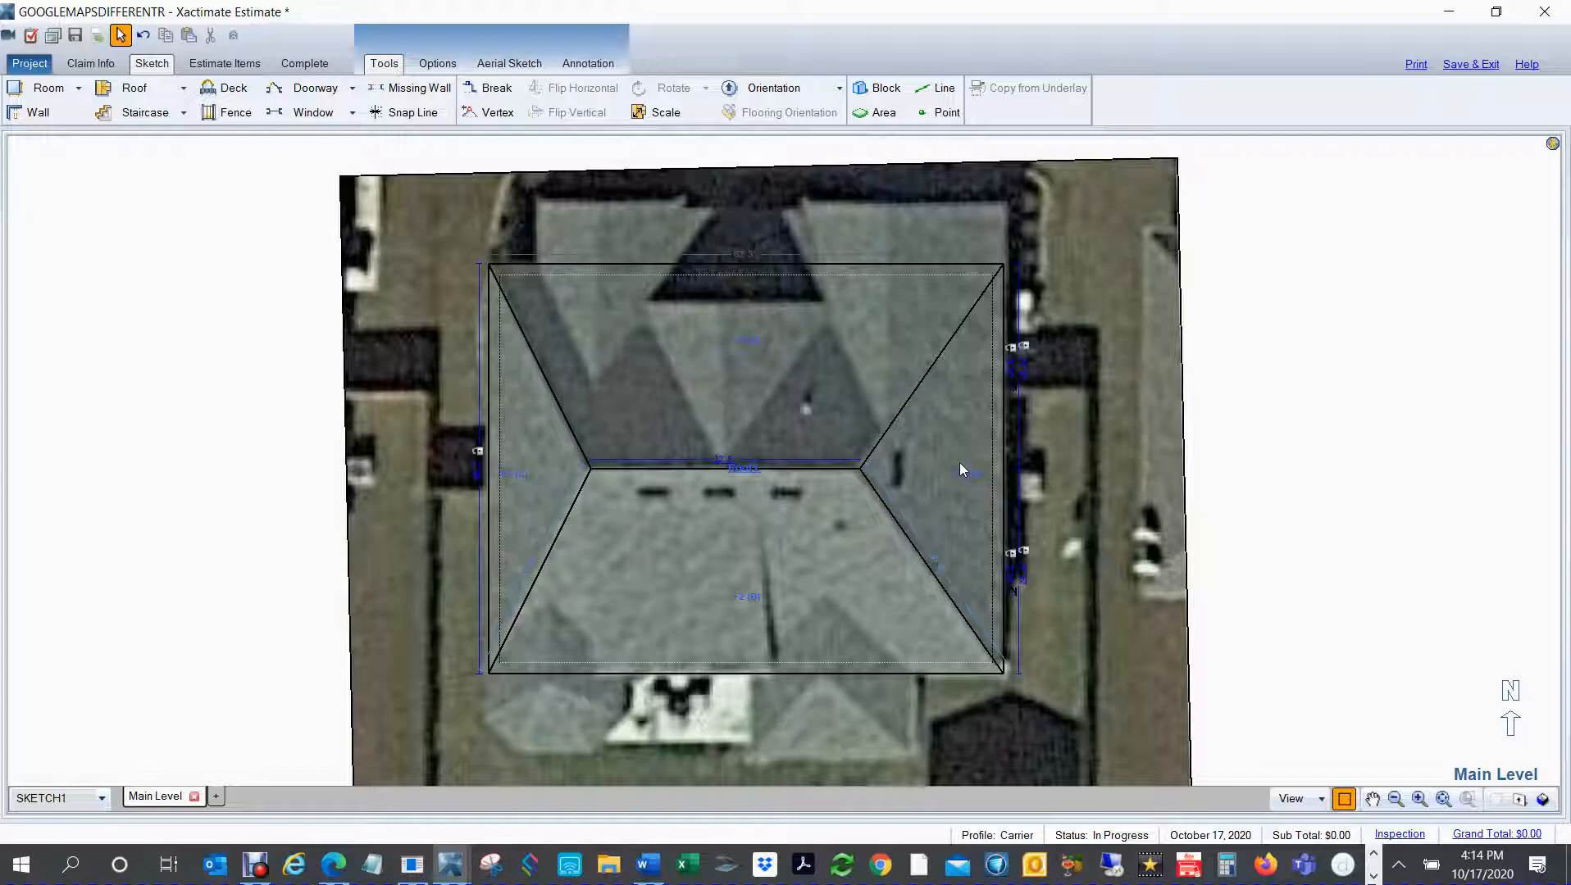
Step: Break the main roof's south eave at both sides of the eastern rear projection and pull that segment out about 10' 1"
scroll(1060, 469, "down", 1)
middle_click(1142, 470)
left_click_drag(1142, 470, 1120, 402)
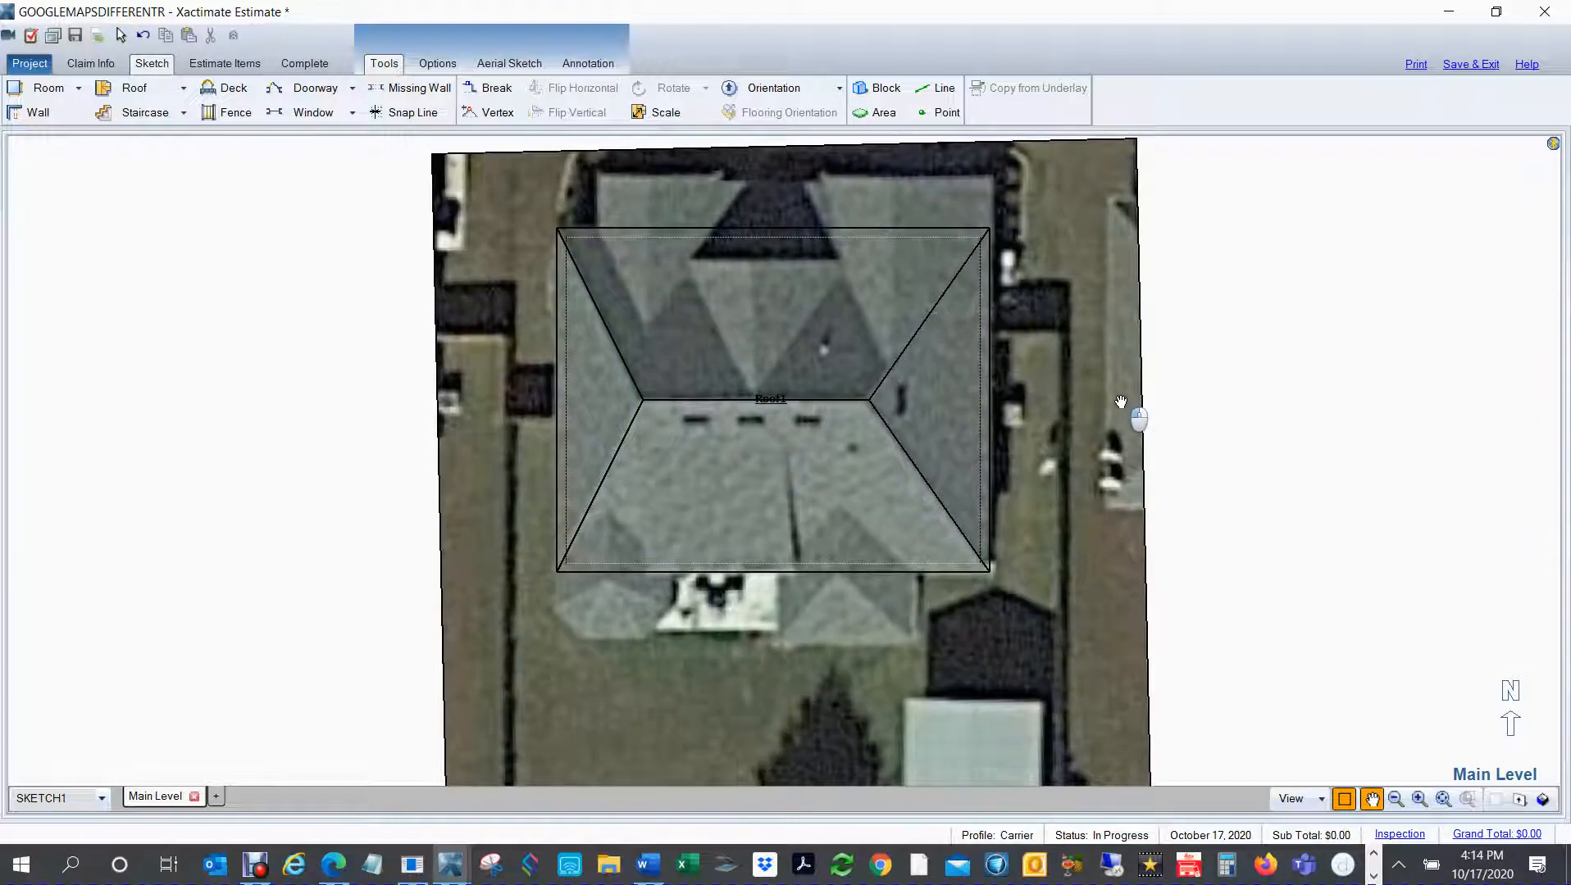
left_click_drag(1120, 402, 1113, 374)
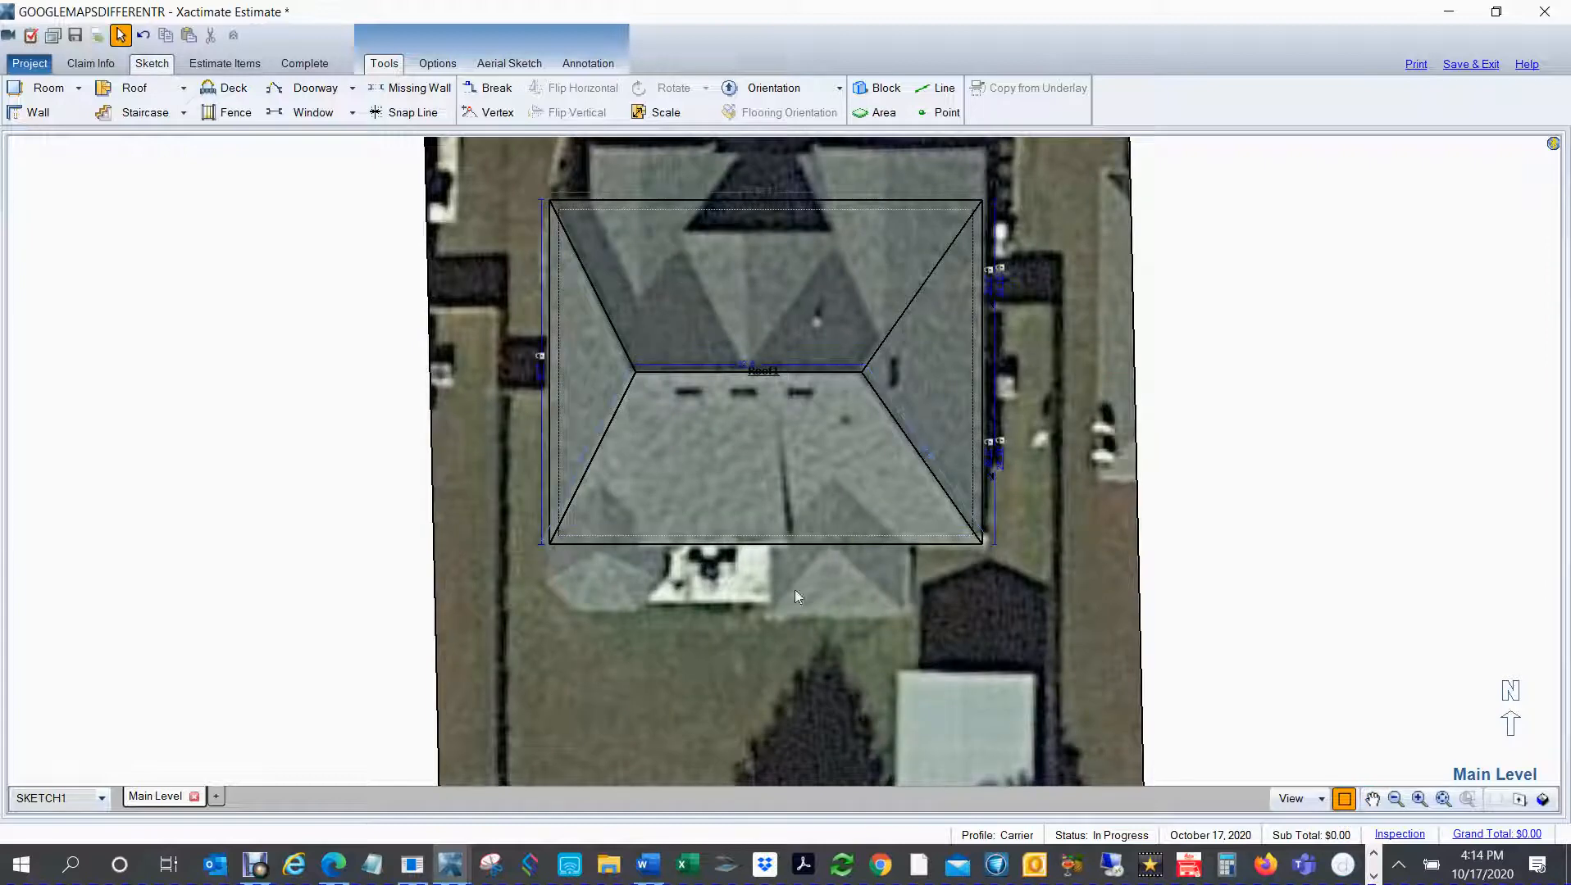
scroll(941, 594, "up", 1)
middle_click(940, 593)
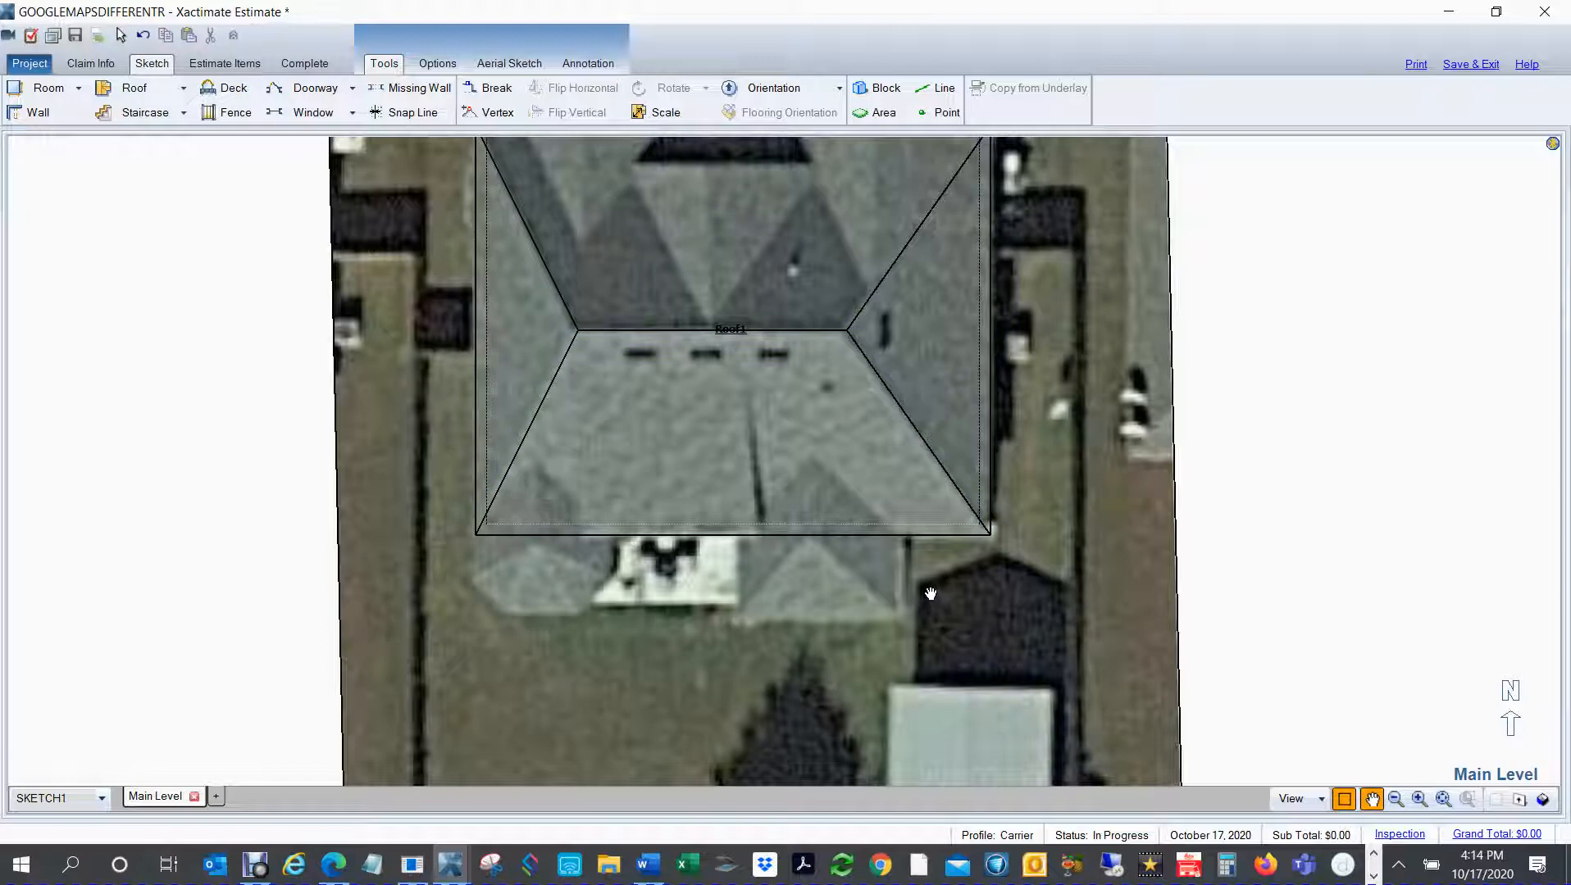
key("b")
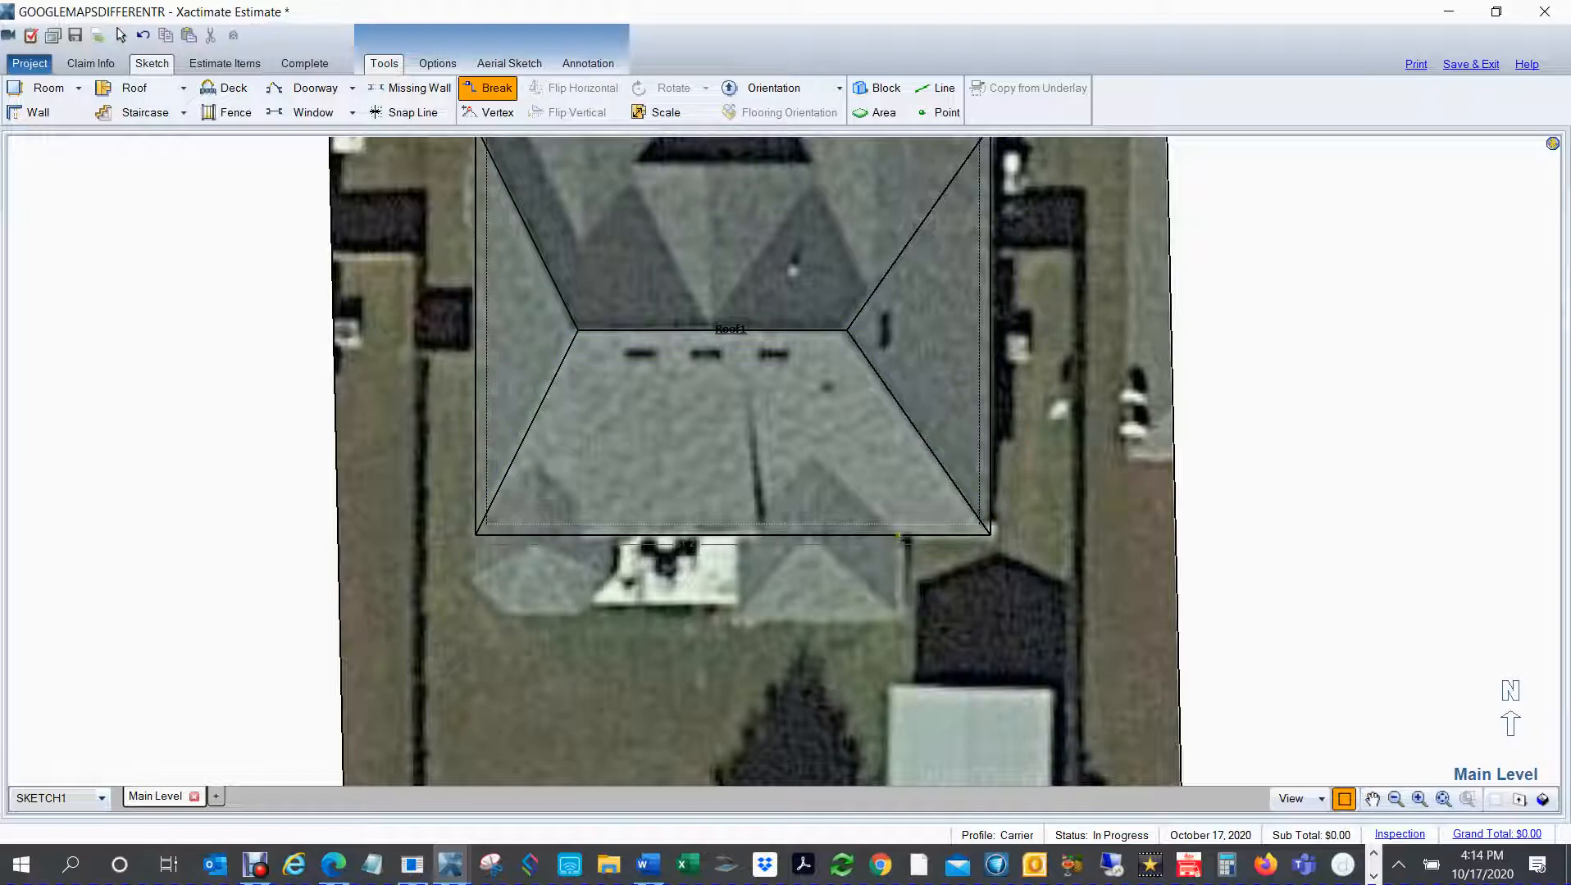
left_click(729, 537)
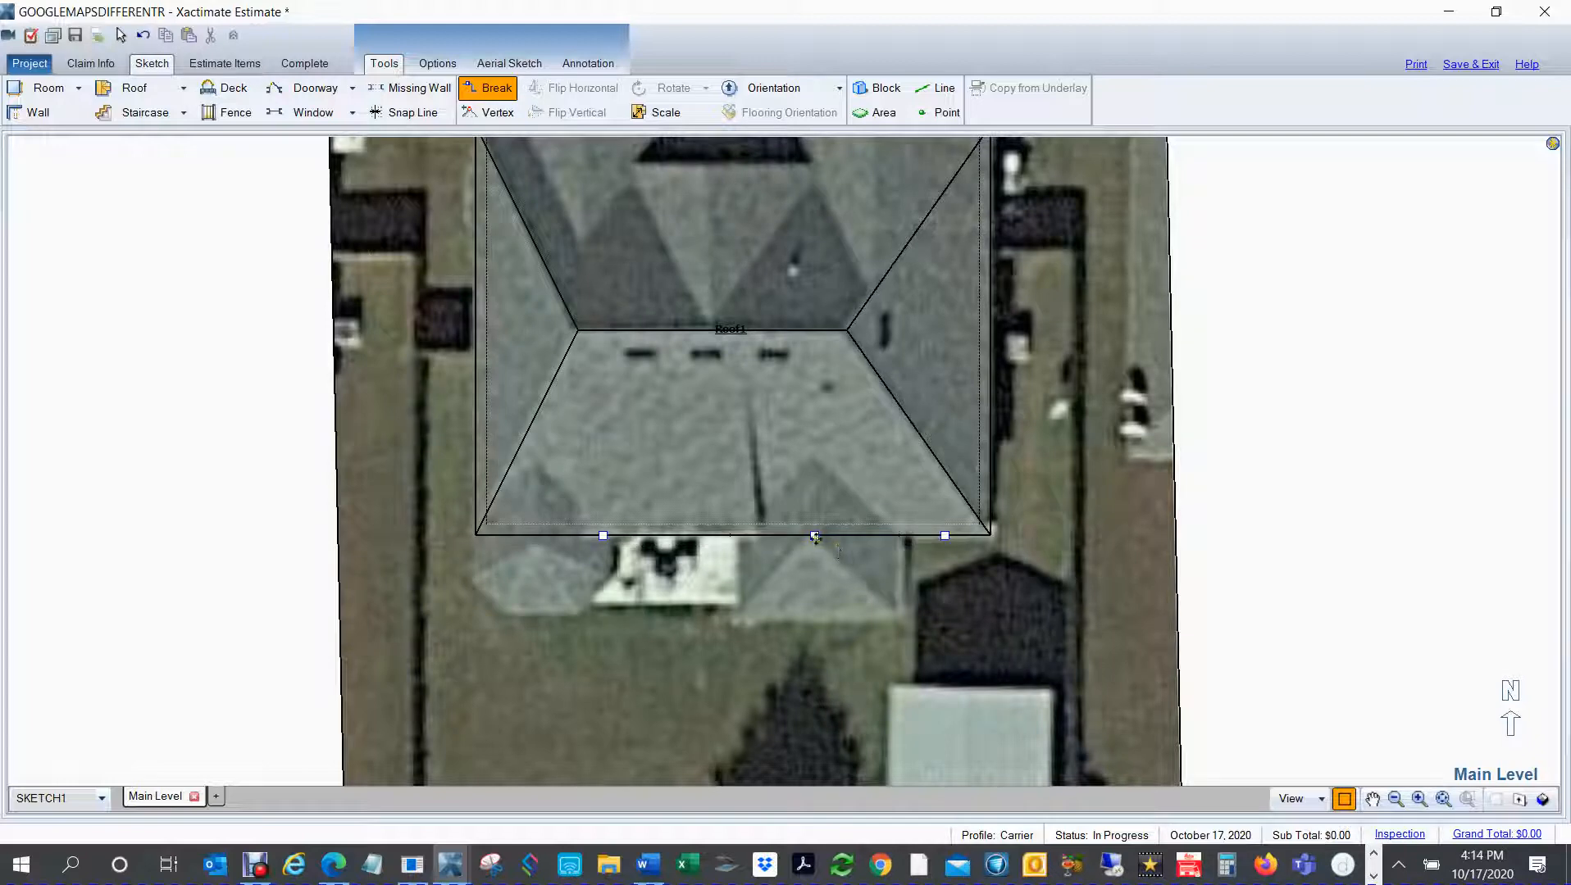
mouse_move(822, 541)
left_mouse_down()
mouse_move(887, 636)
mouse_move(924, 632)
mouse_move(904, 621)
left_mouse_up()
scroll(904, 622, "up", 2)
scroll(905, 621, "up", 1)
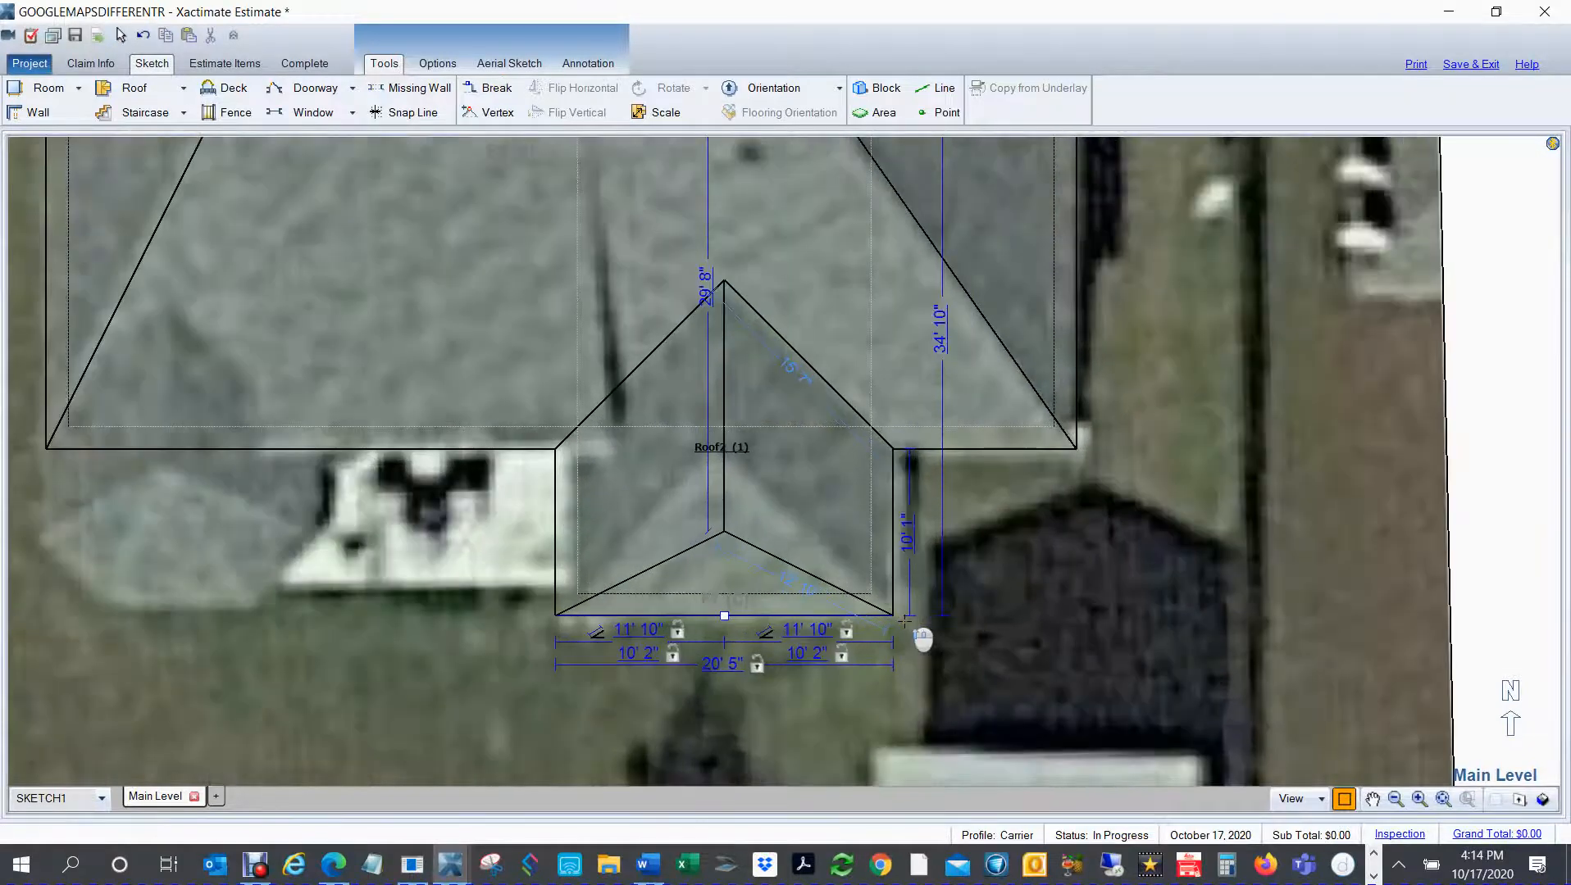
Step: Shift the west eave of the rear hip extension slightly inward toward the underlay, making the extension about 20' 3" wide
left_click(777, 505)
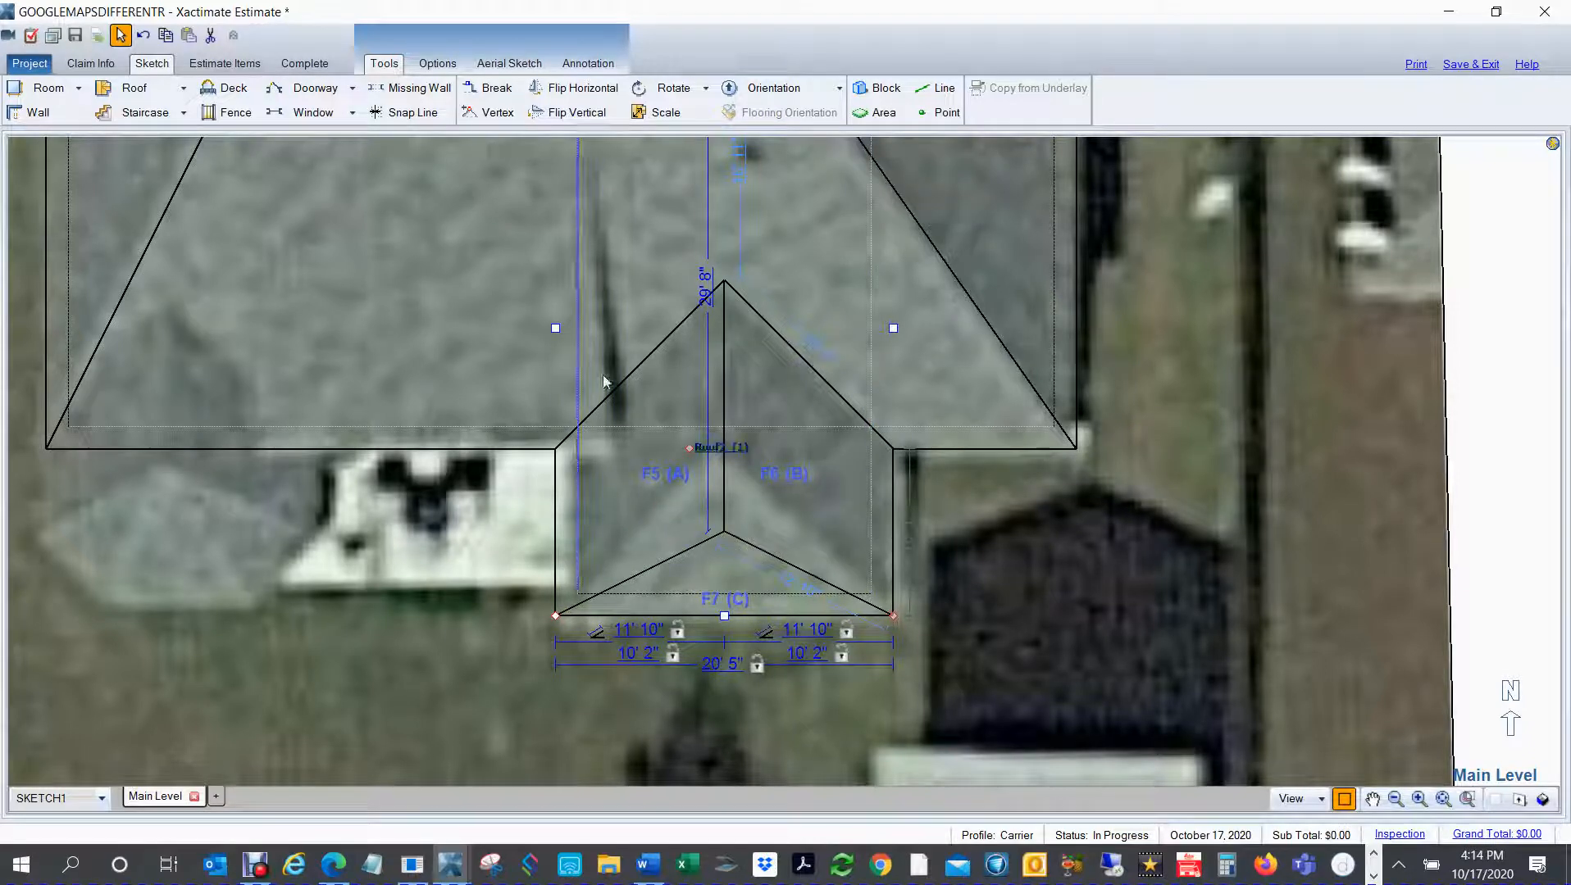
left_click_drag(556, 328, 558, 326)
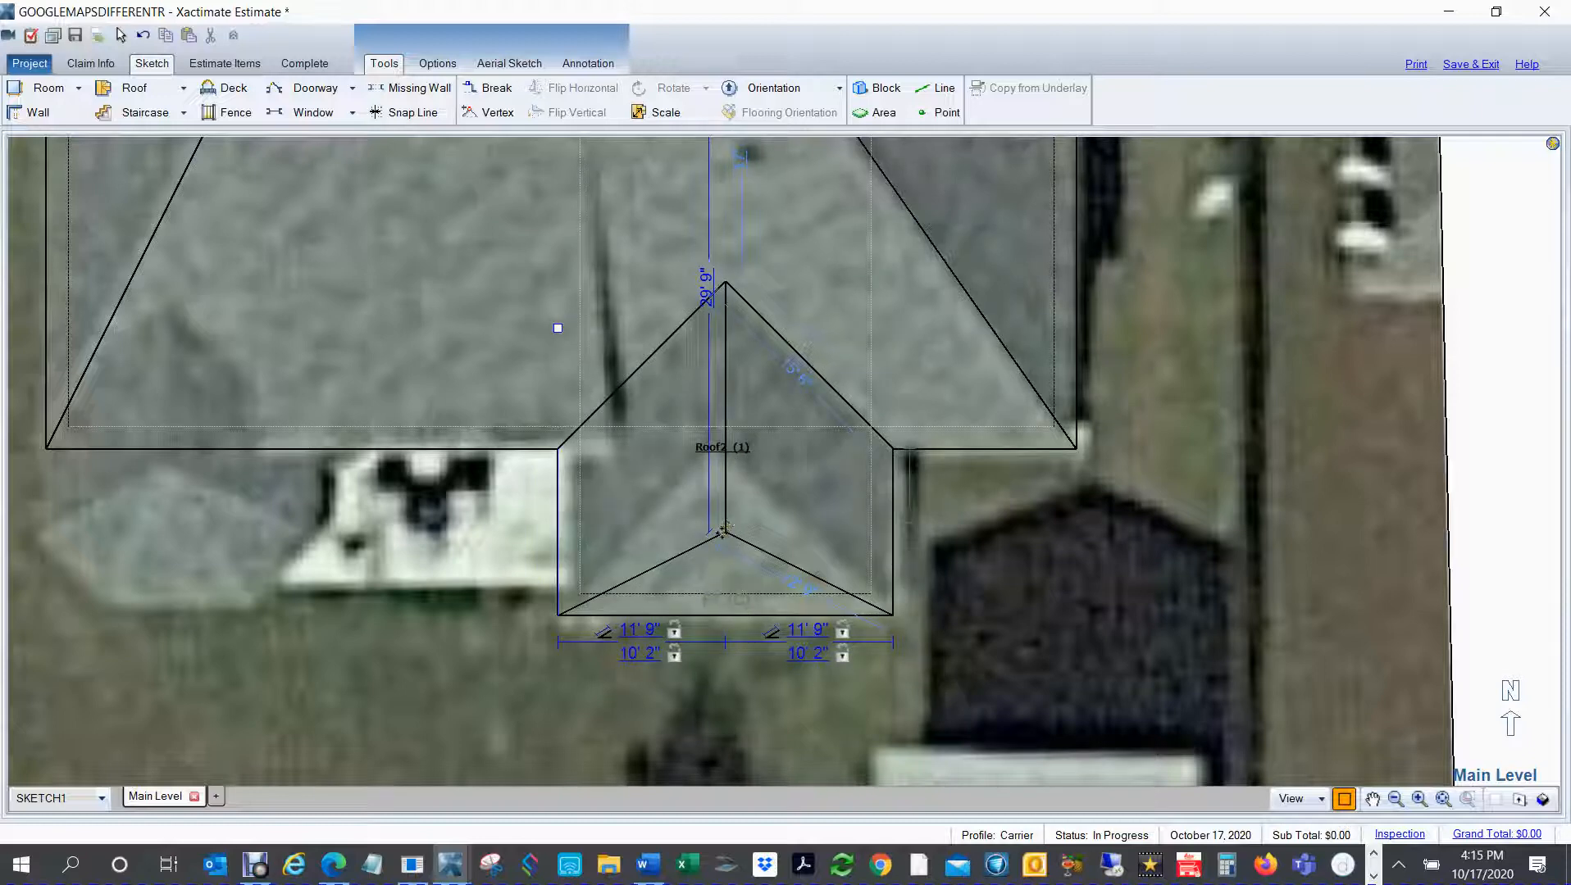
left_click(755, 515)
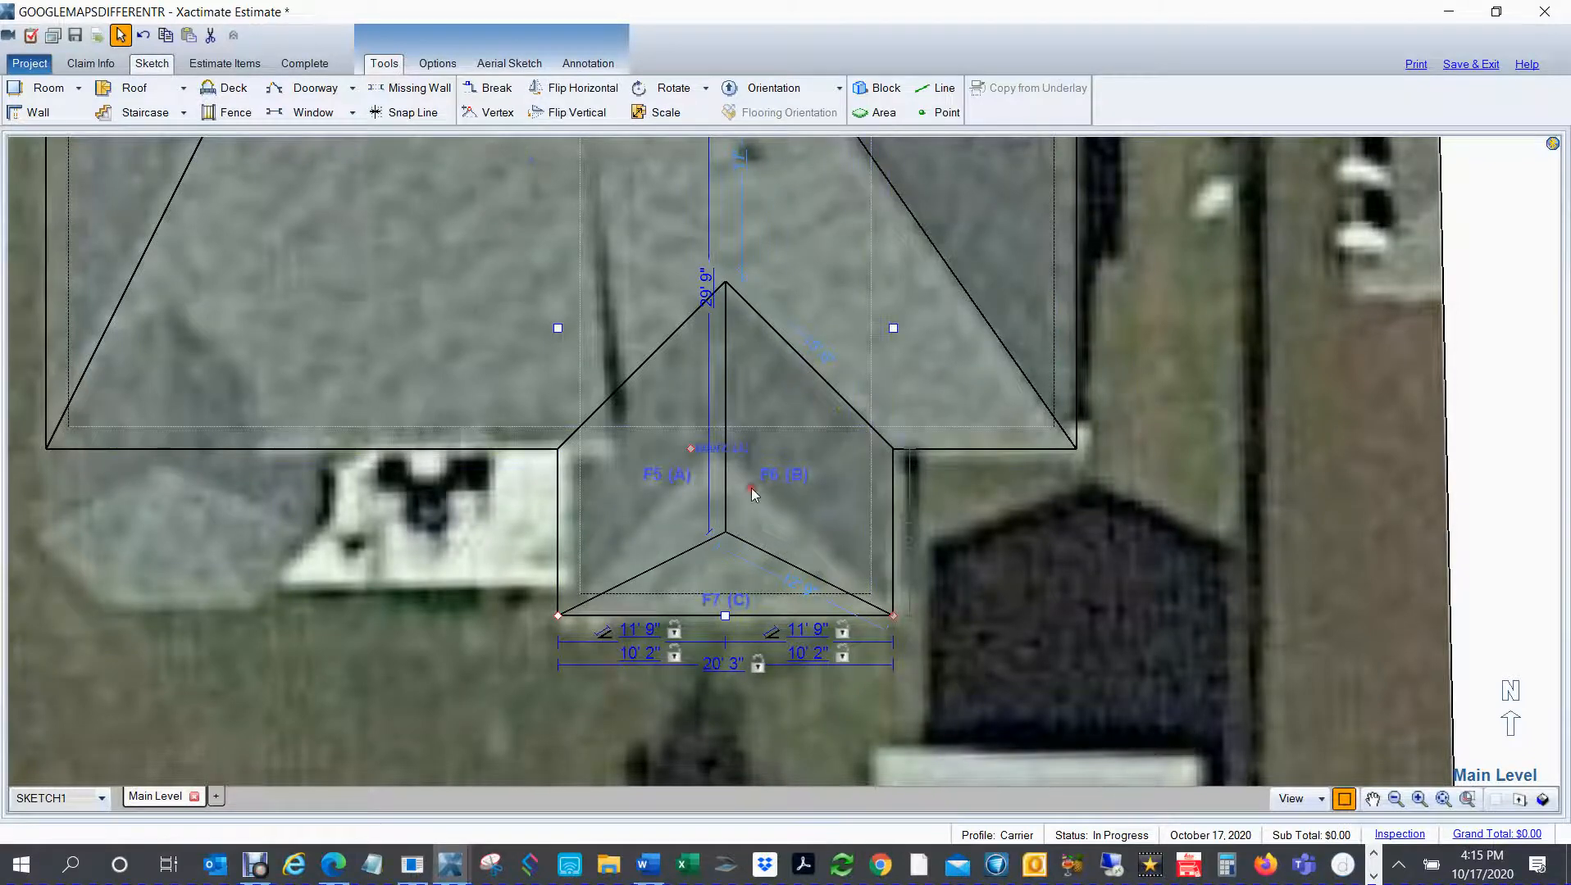
Step: Set the slope of the rear extension's south end face C to 7"
double_click(751, 487)
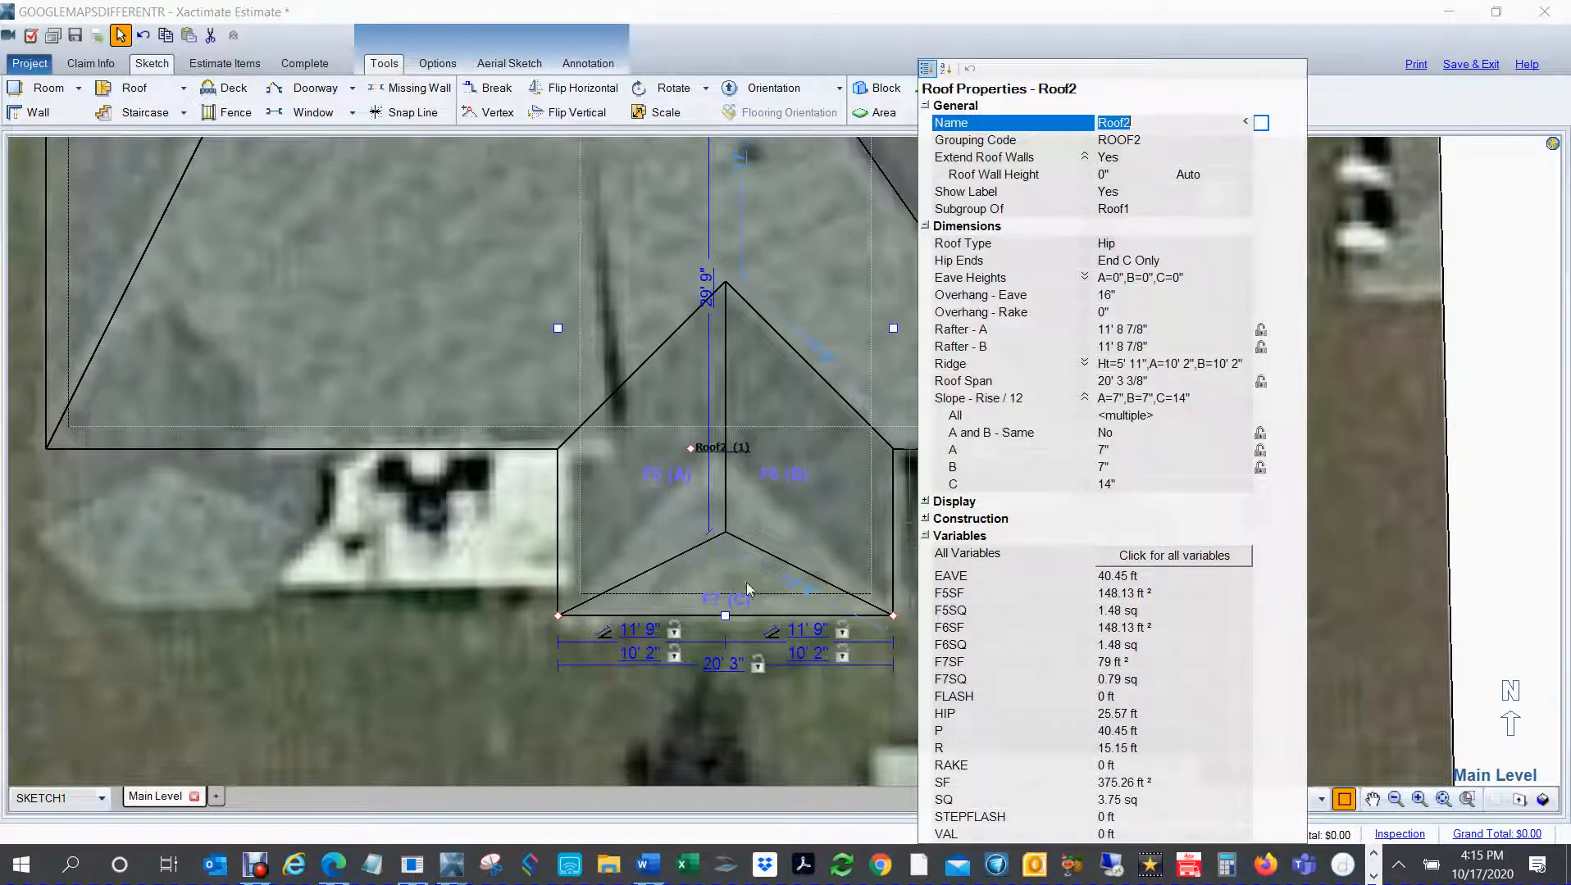
left_click(1135, 482)
type("7")
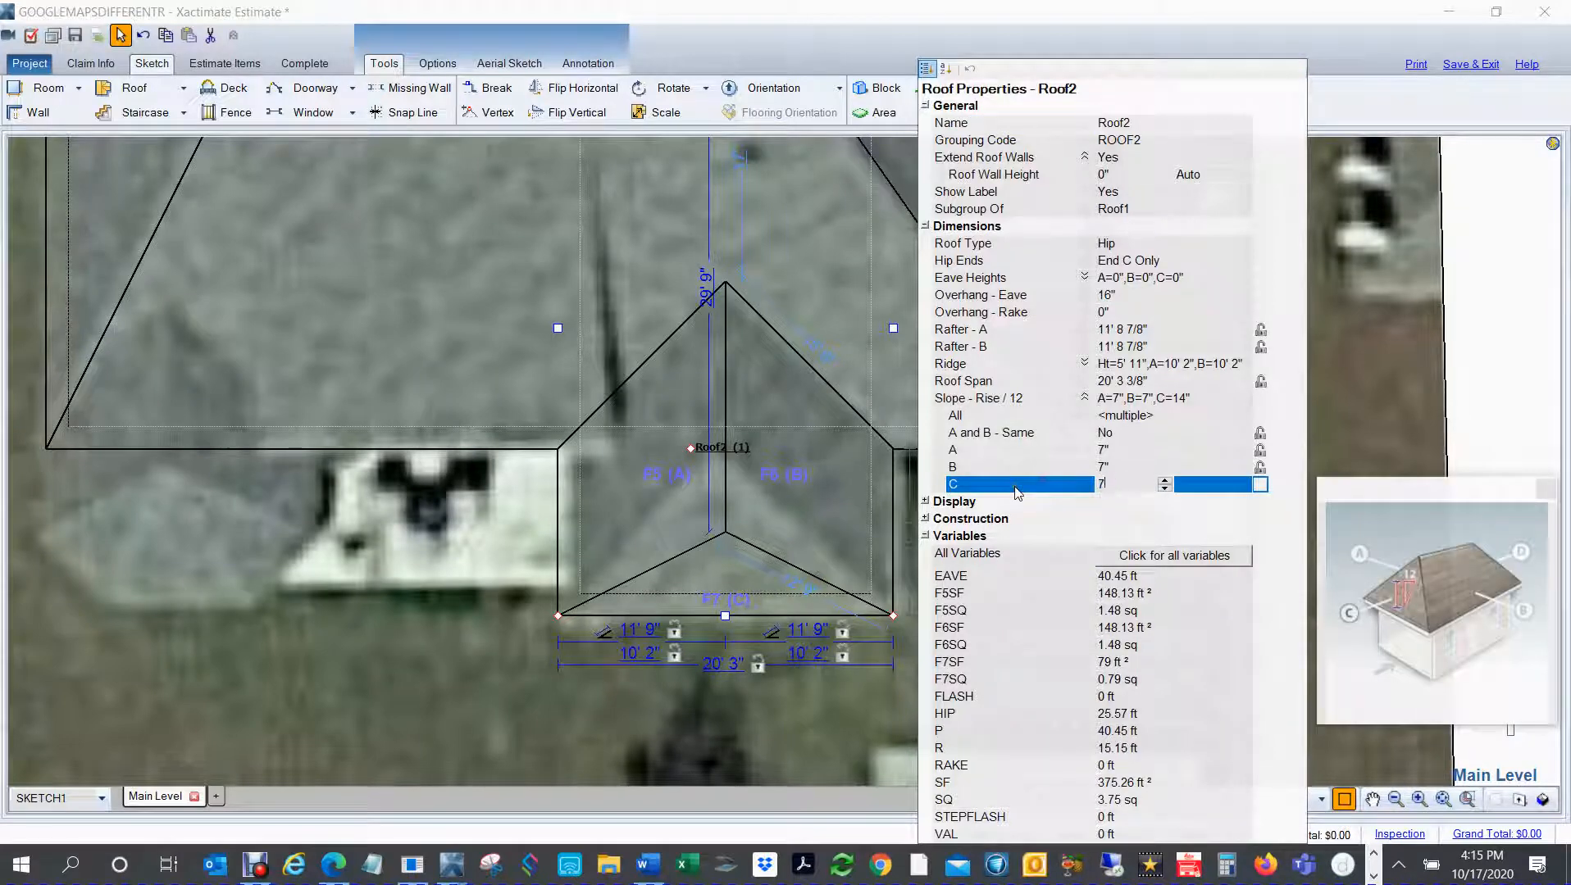
key("Return")
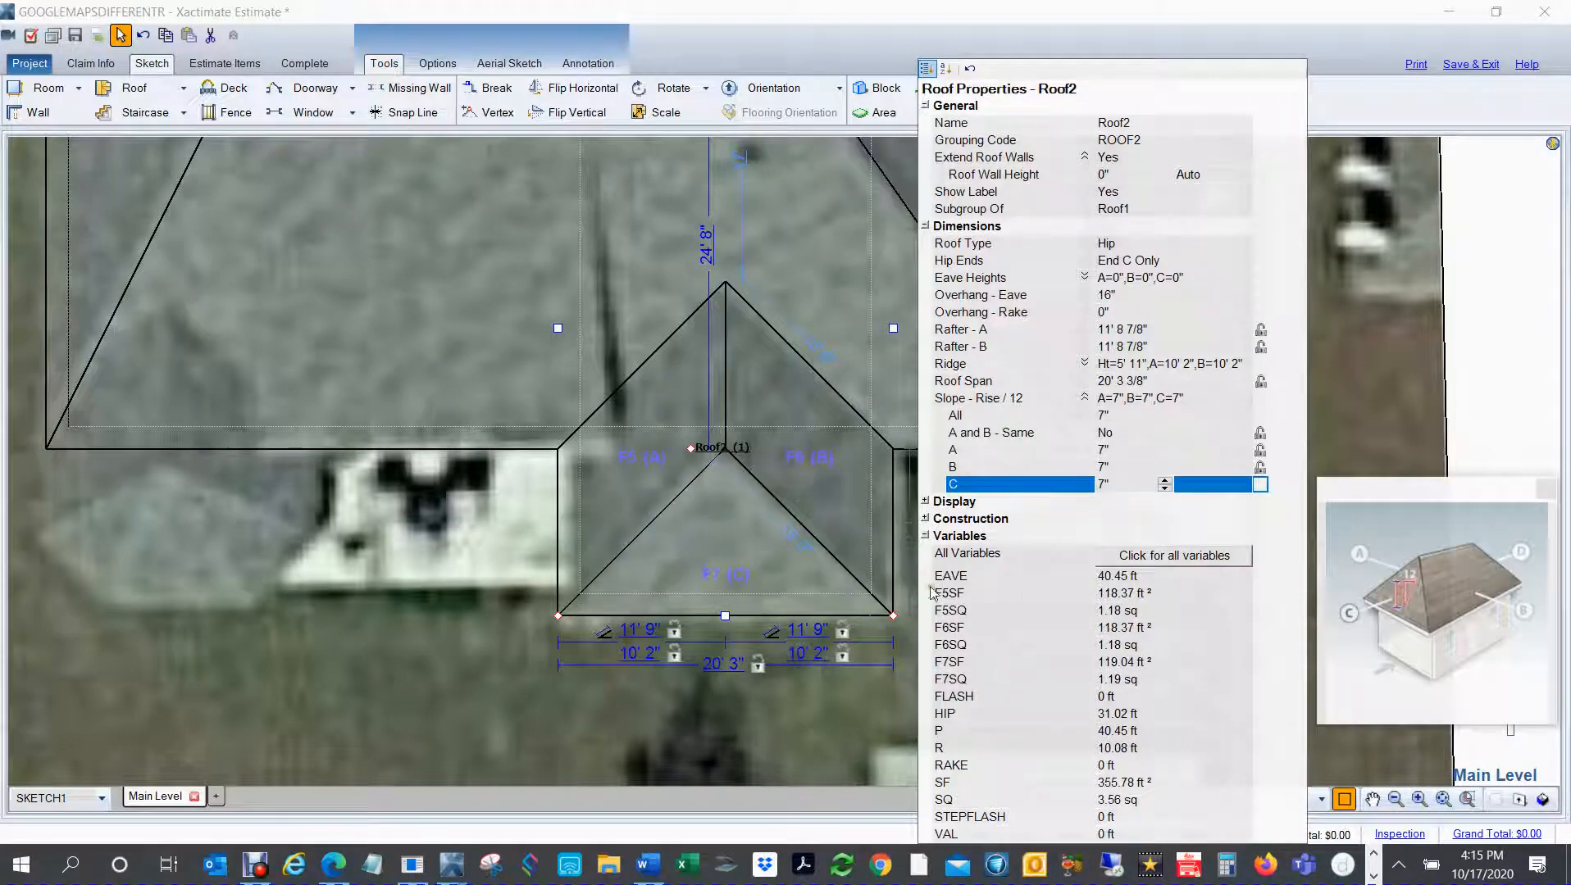
scroll(621, 648, "down", 2)
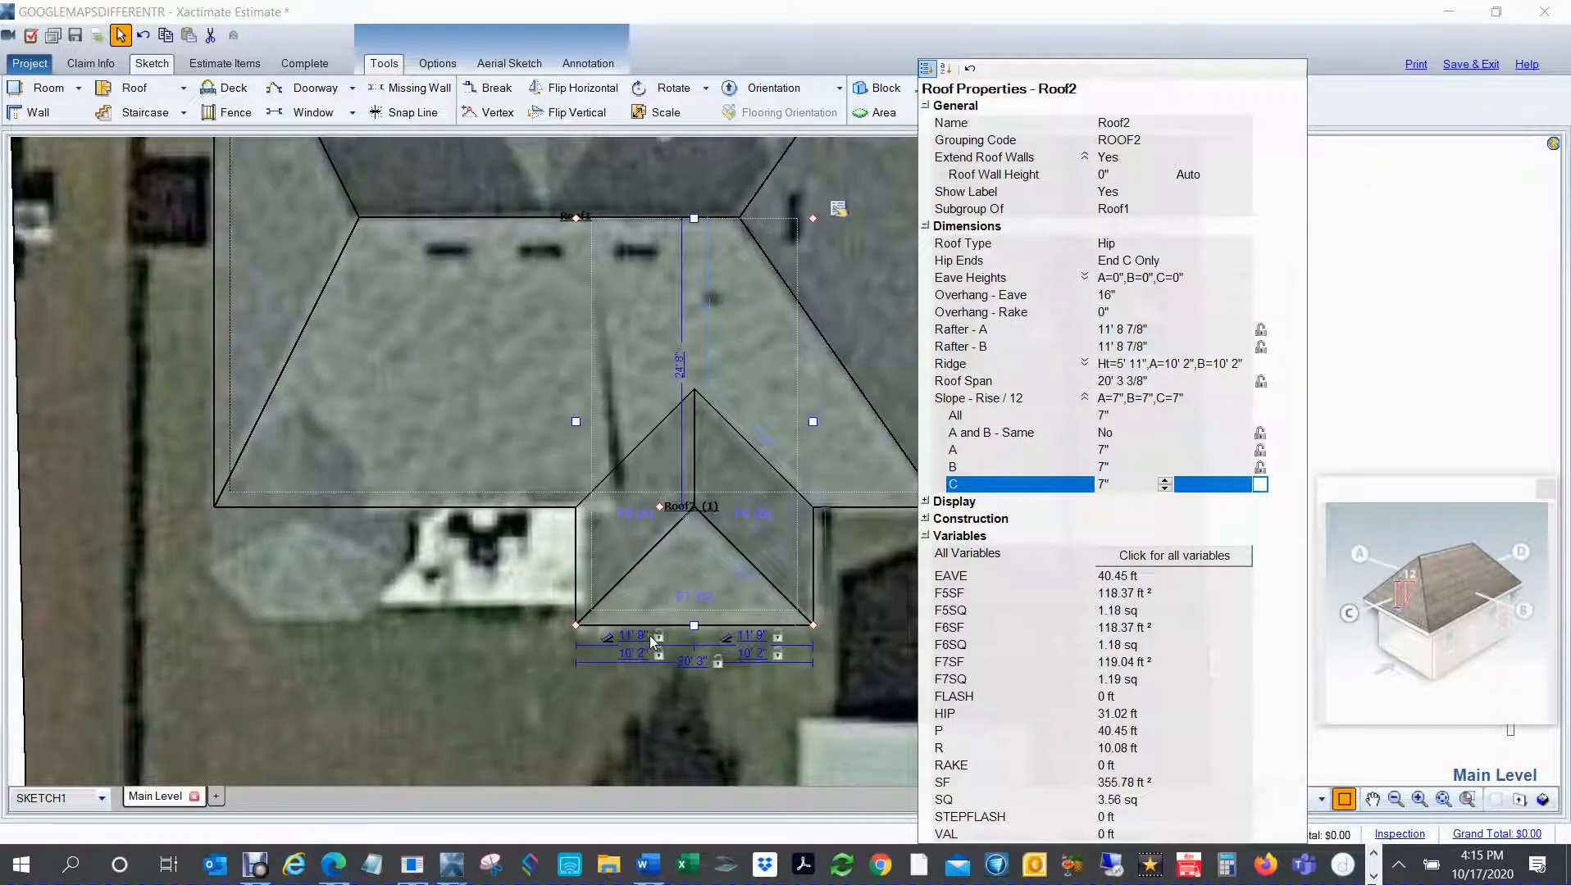
left_click(420, 653)
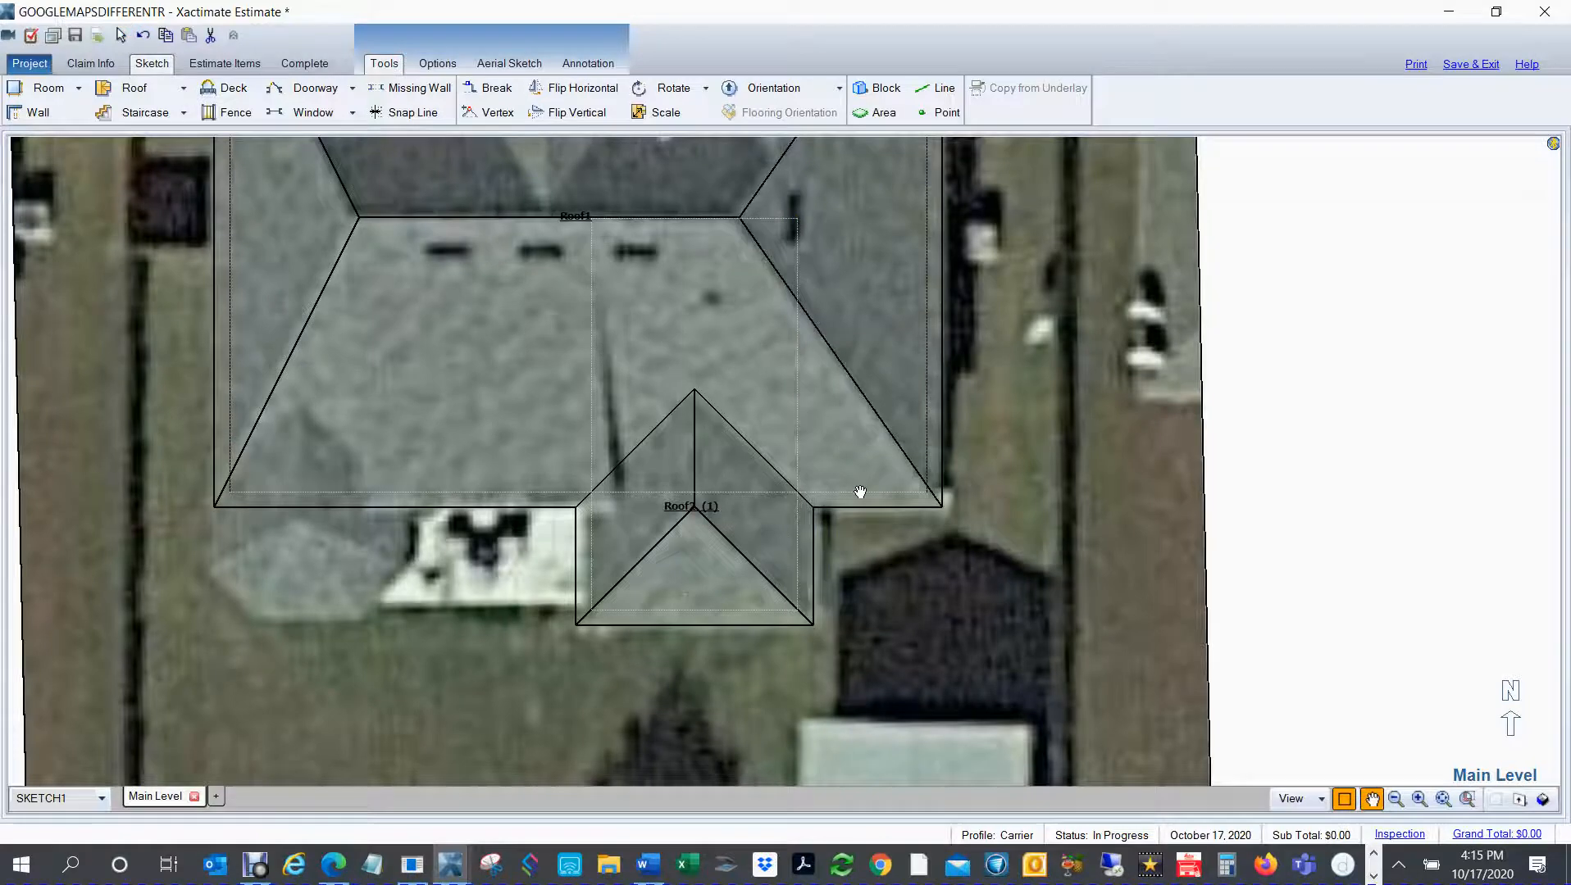
Step: Place a 12-foot-square gable roof on the empty area east of the underlay image
scroll(861, 492, "down", 3)
left_click(818, 447)
left_click_drag(769, 427, 768, 514)
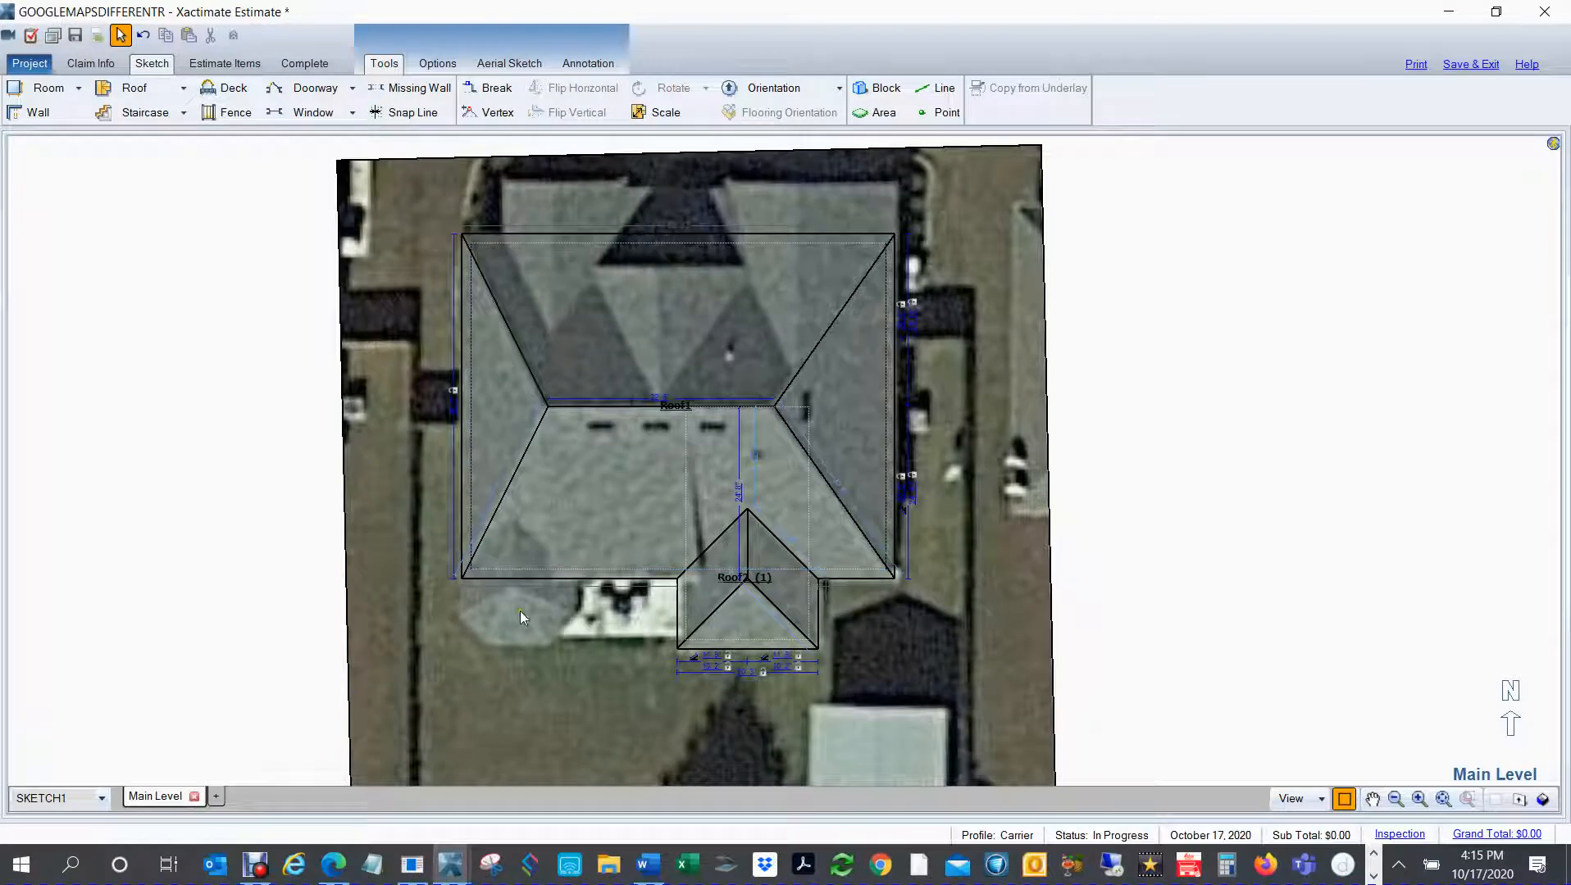
left_click_drag(835, 266, 803, 395)
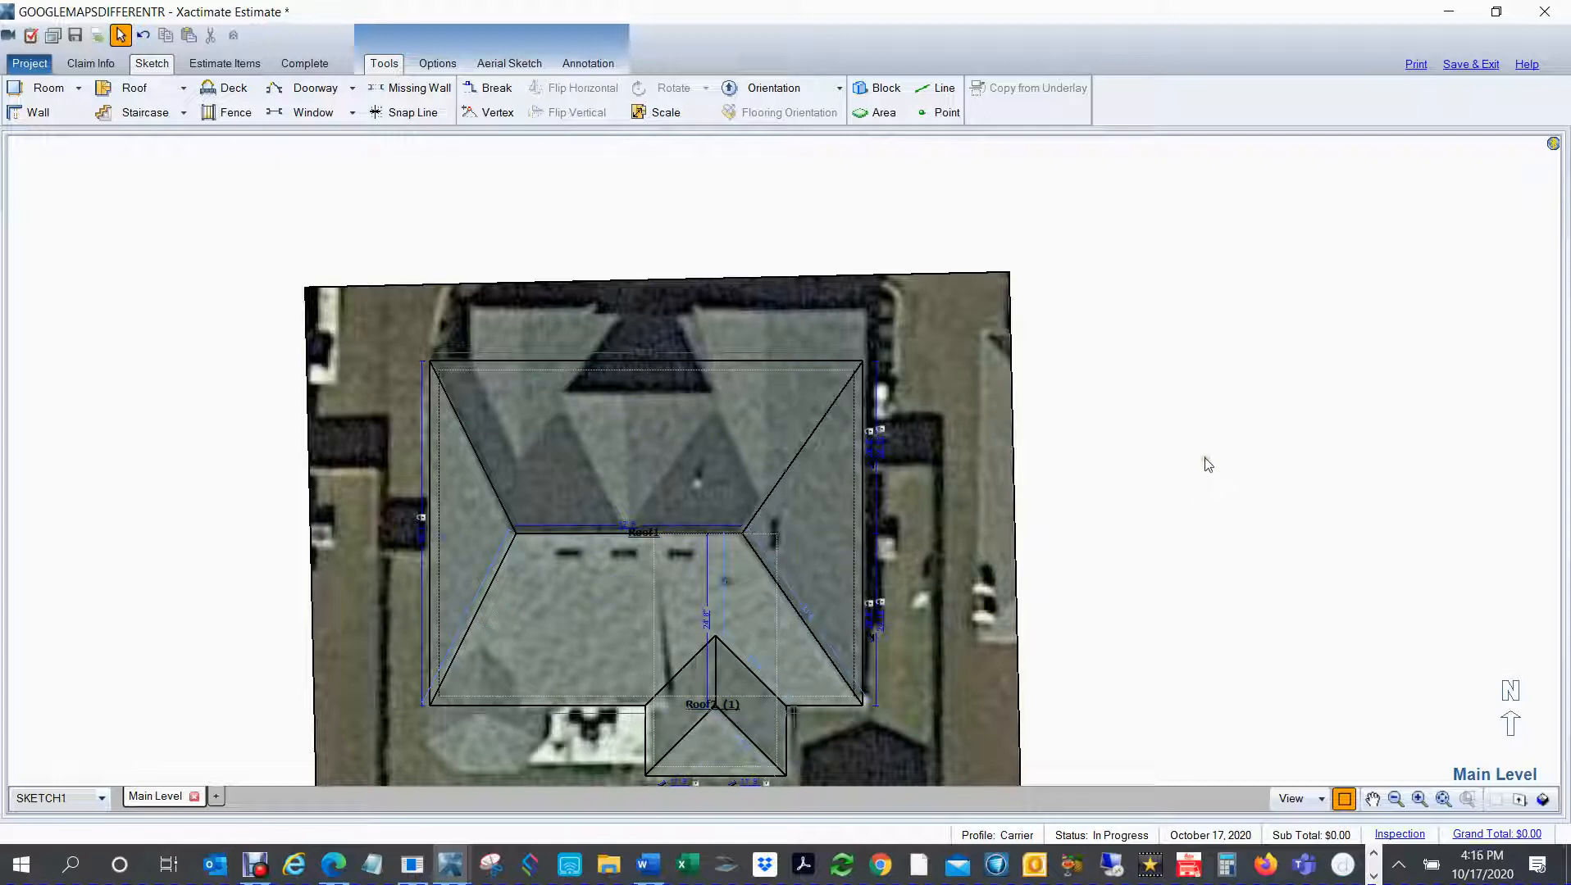
key("f")
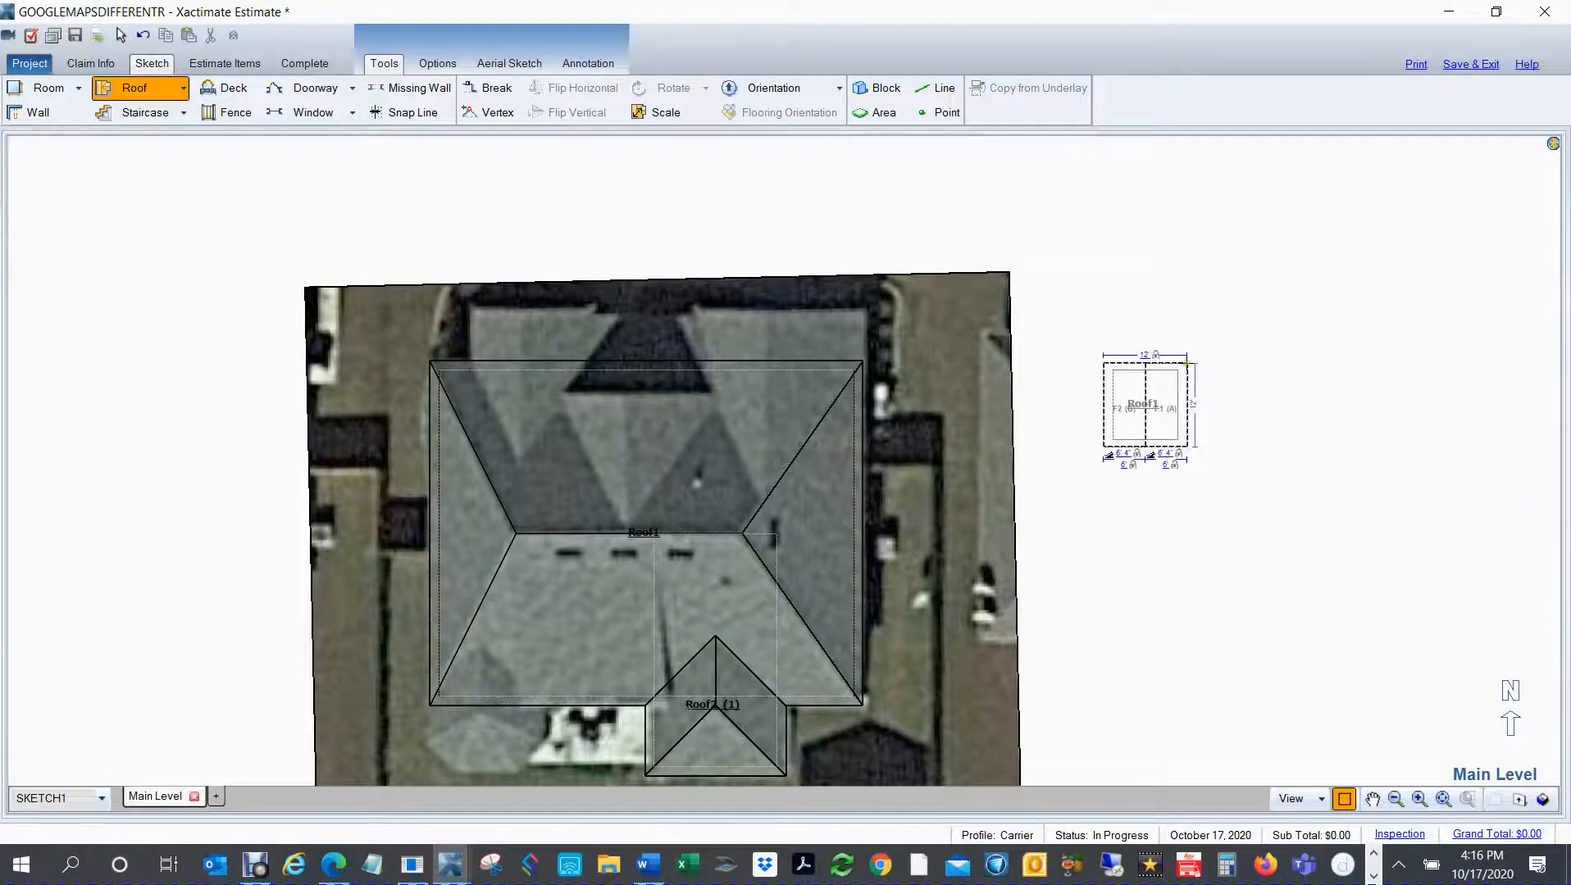
left_click(1184, 362)
Step: Set the slope of faces A and B of the new gable roof to 10"
left_click(1208, 361)
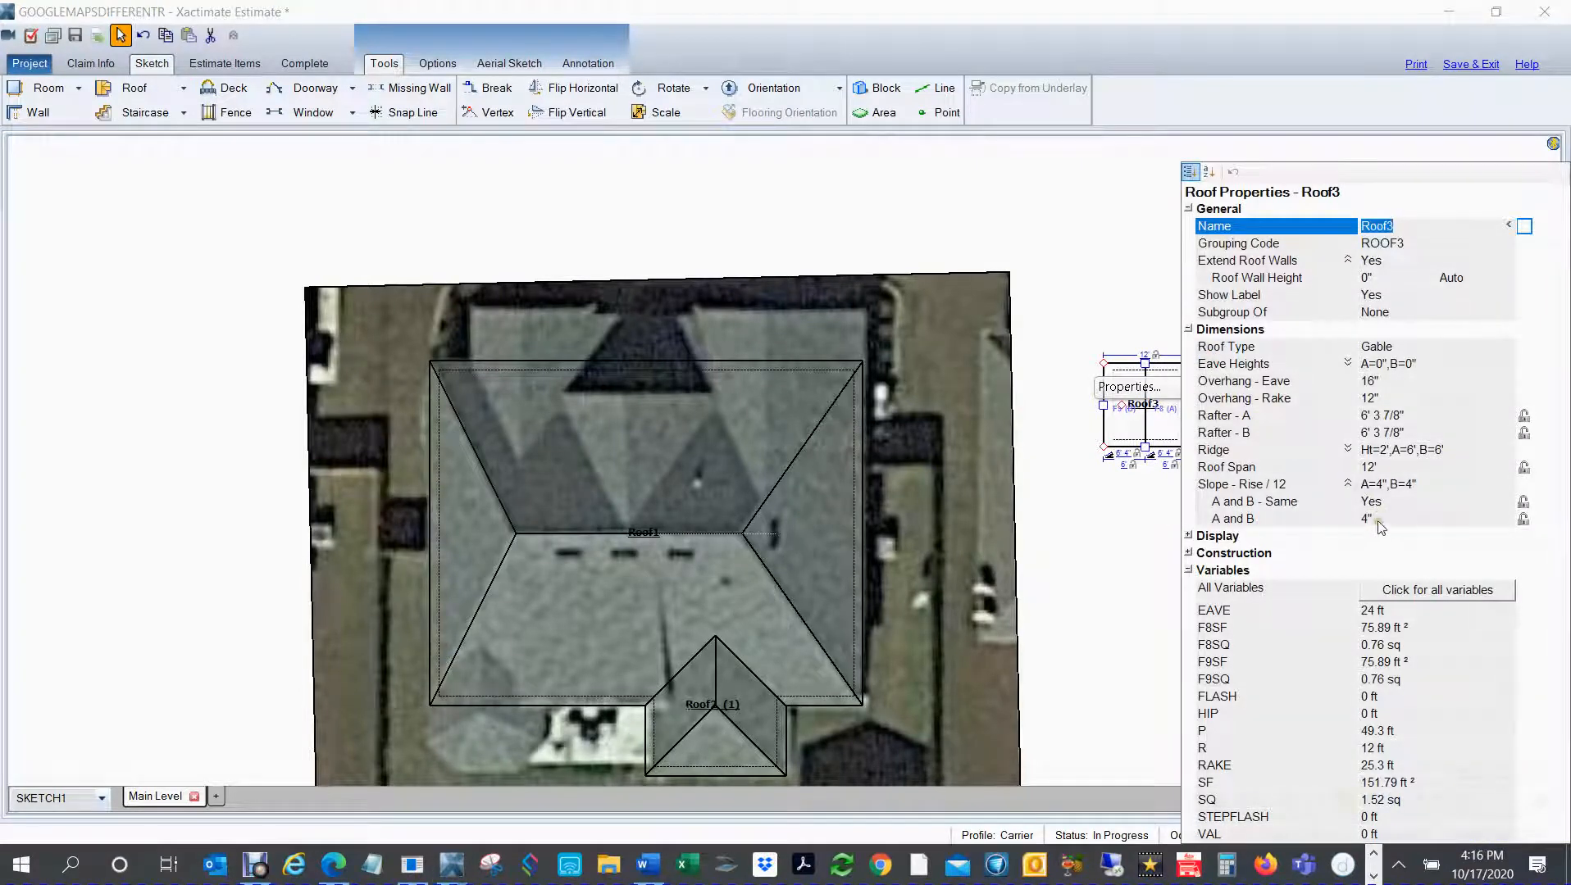
left_click(1378, 521)
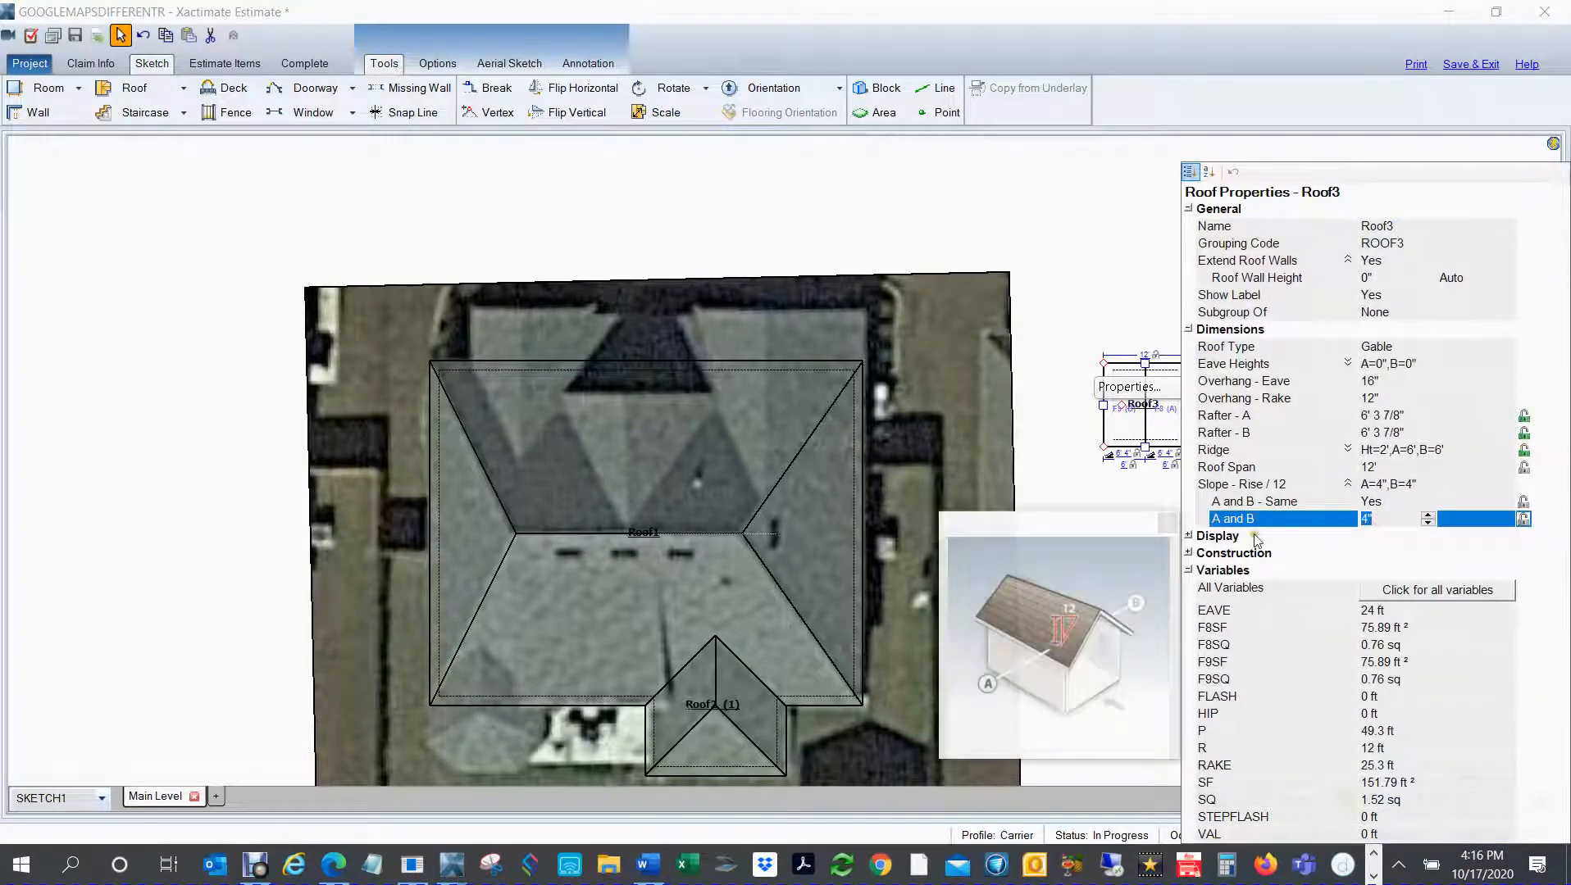
type("10")
key("Return")
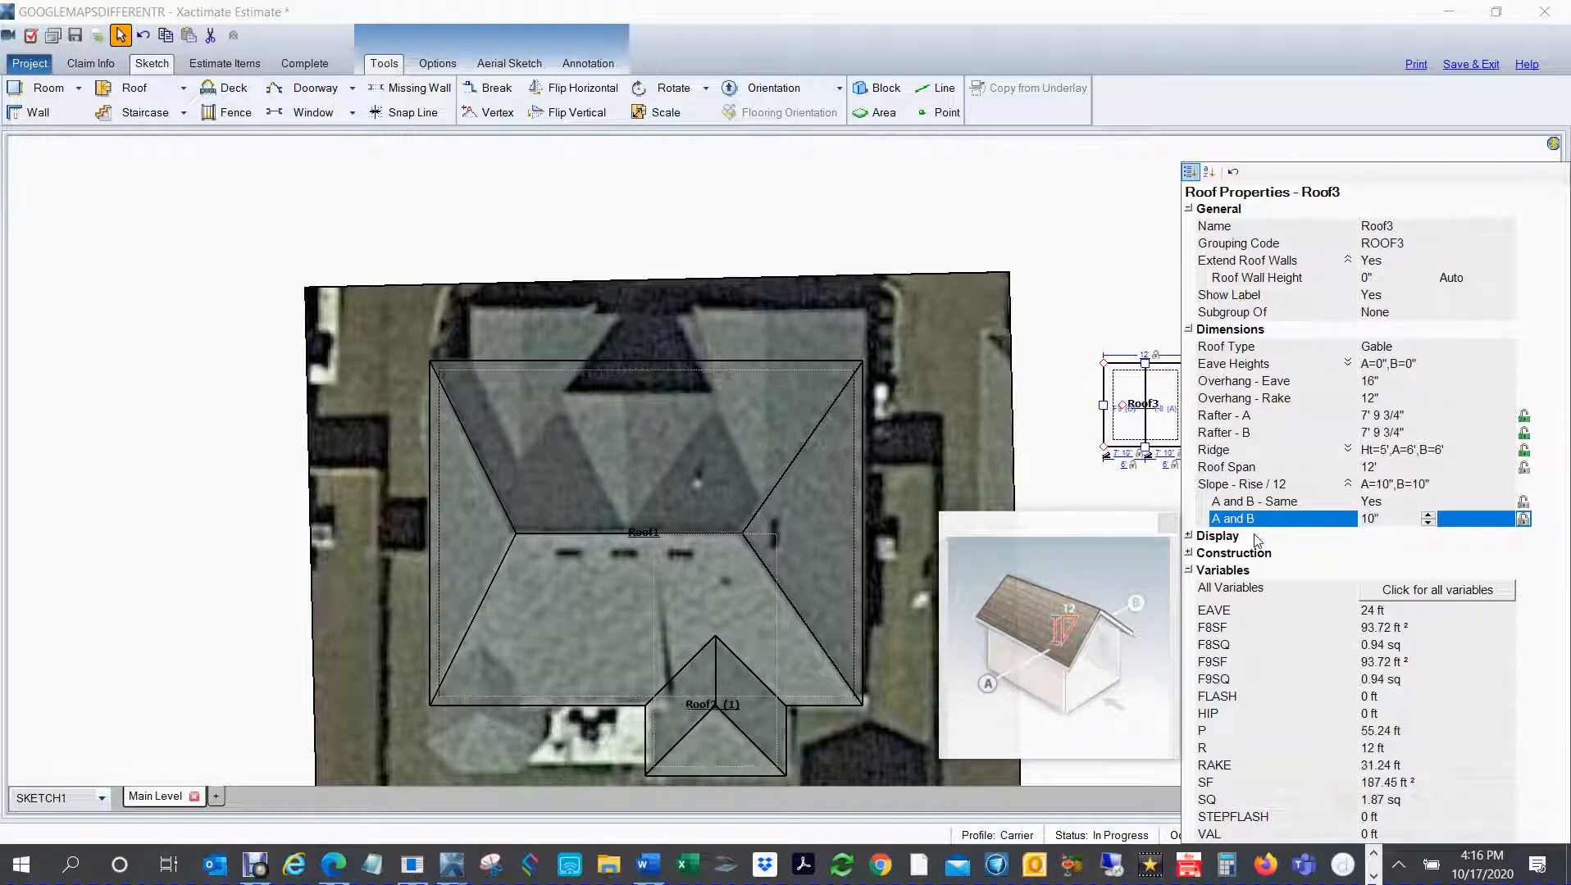
left_click(1036, 256)
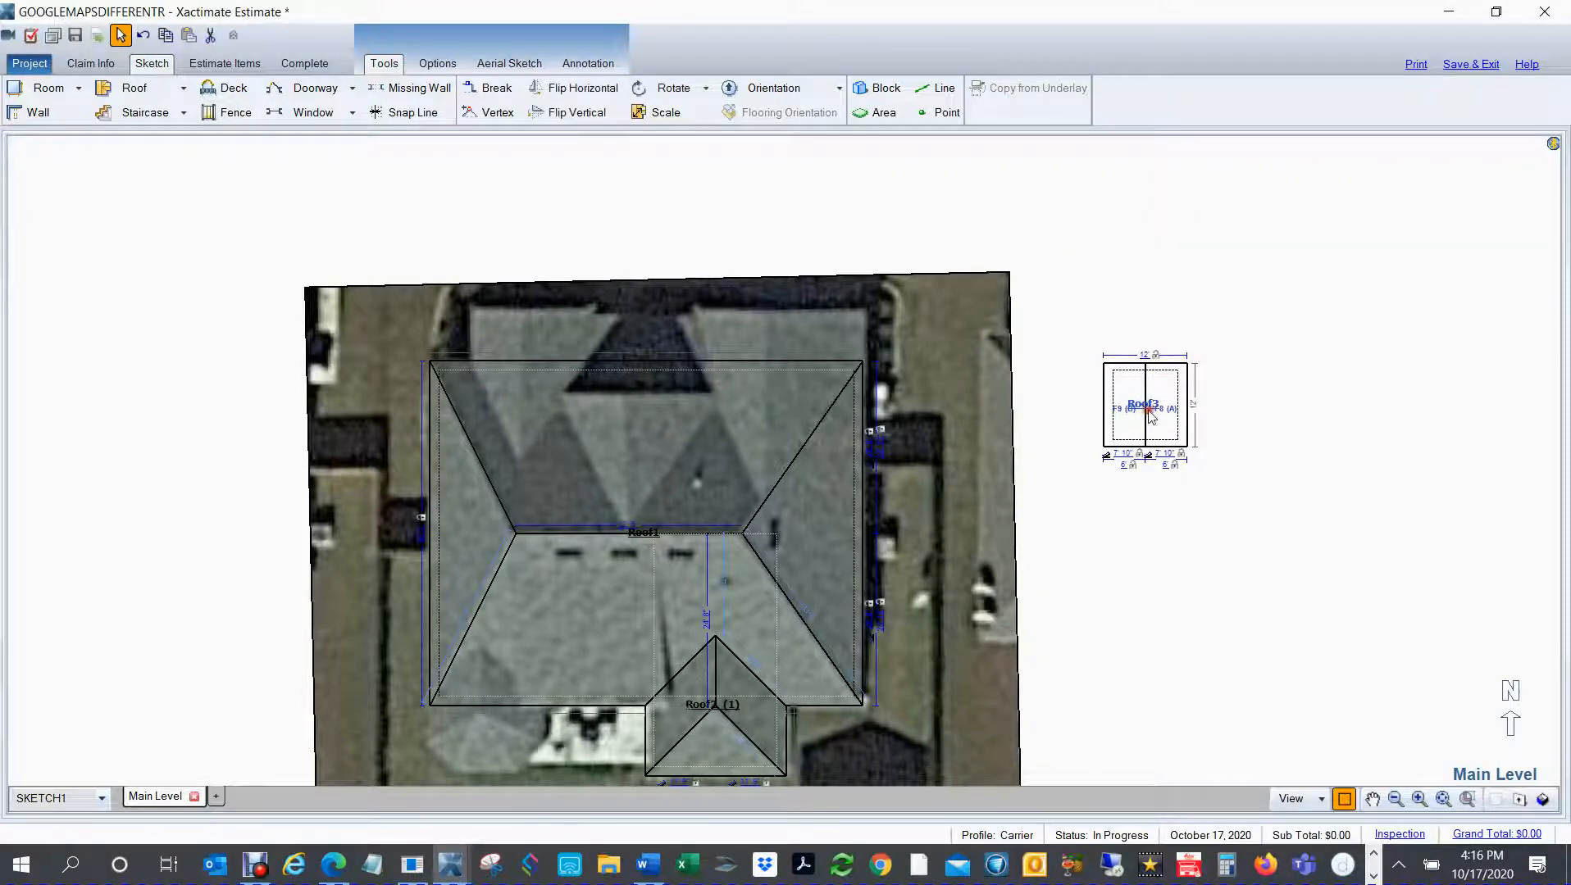
Step: Move the gable roof onto the house's northeast corner and stretch its west eave to the underlay, about 24' 8" wide
scroll(1138, 414, "up", 2)
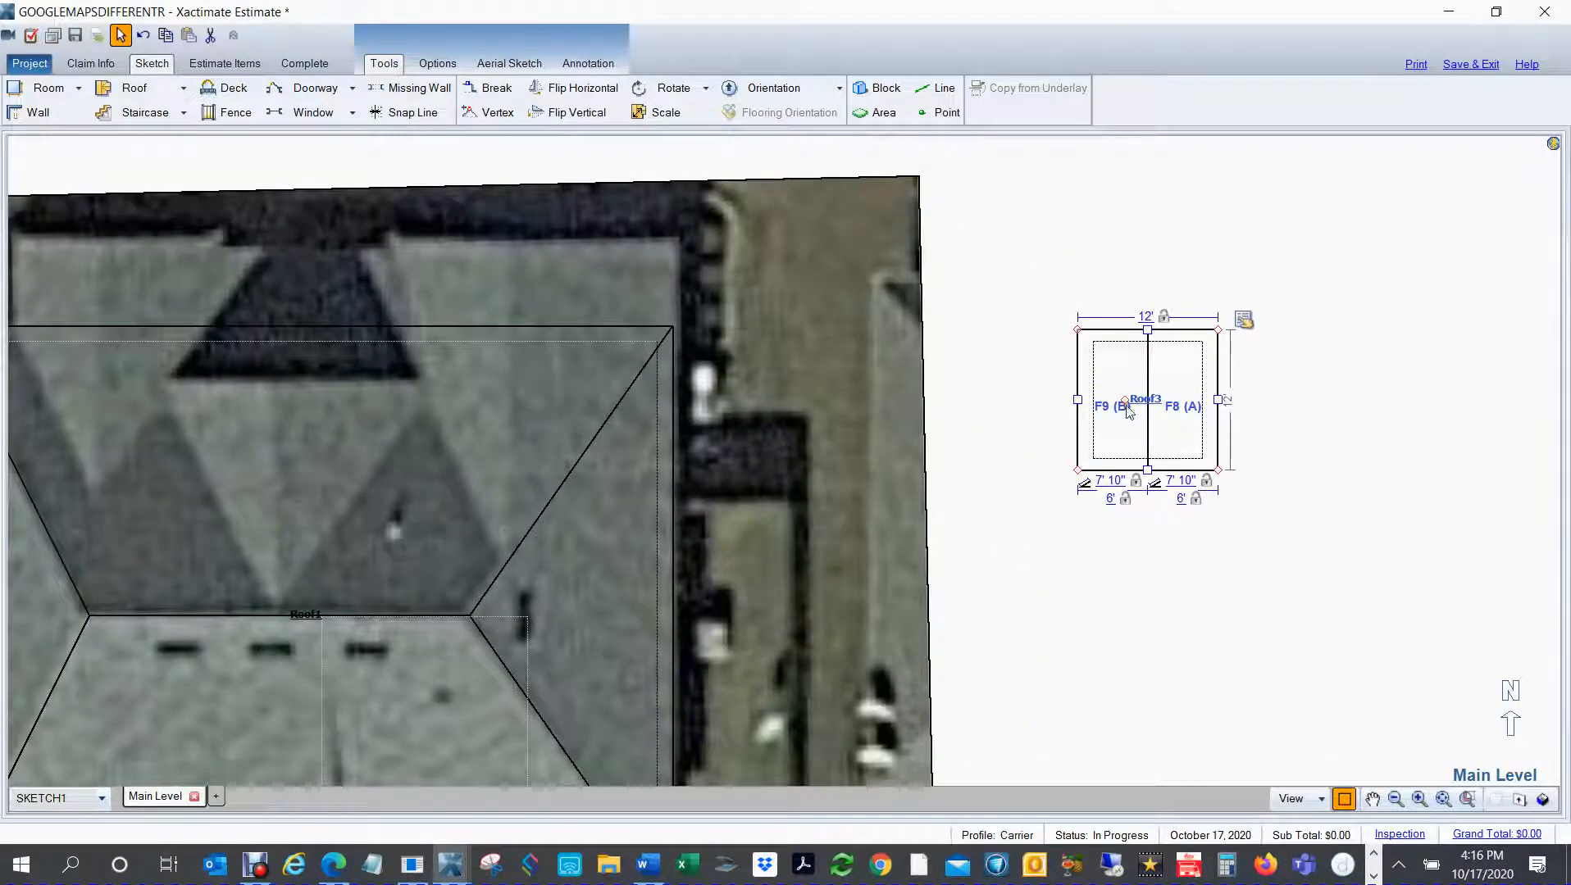
mouse_move(1124, 401)
left_mouse_down()
mouse_move(719, 361)
mouse_move(580, 313)
left_mouse_up()
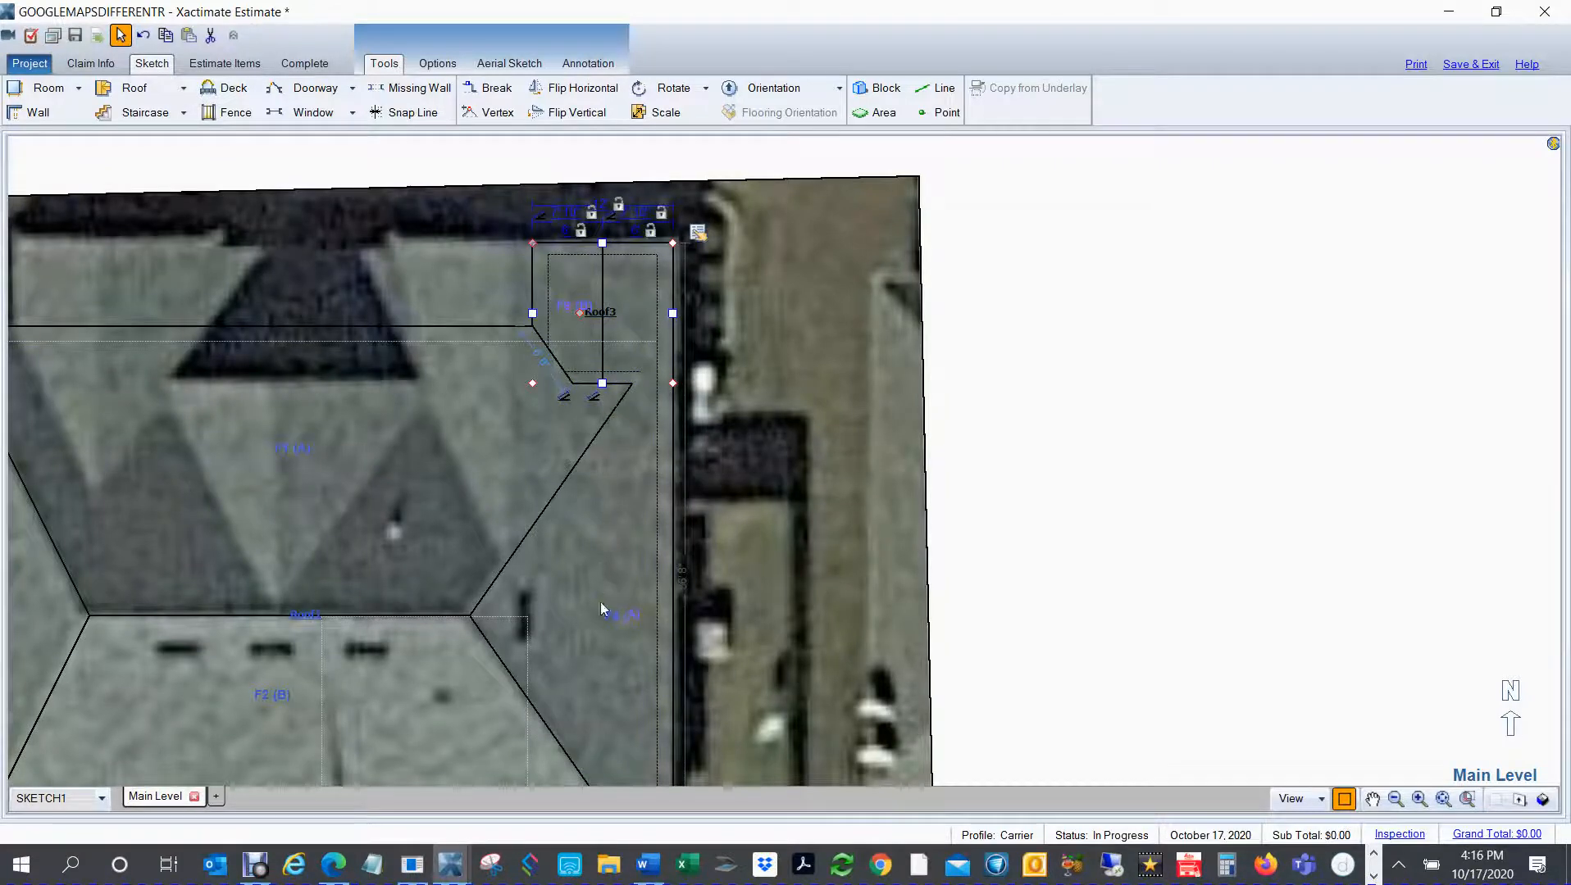
left_click_drag(533, 313, 384, 332)
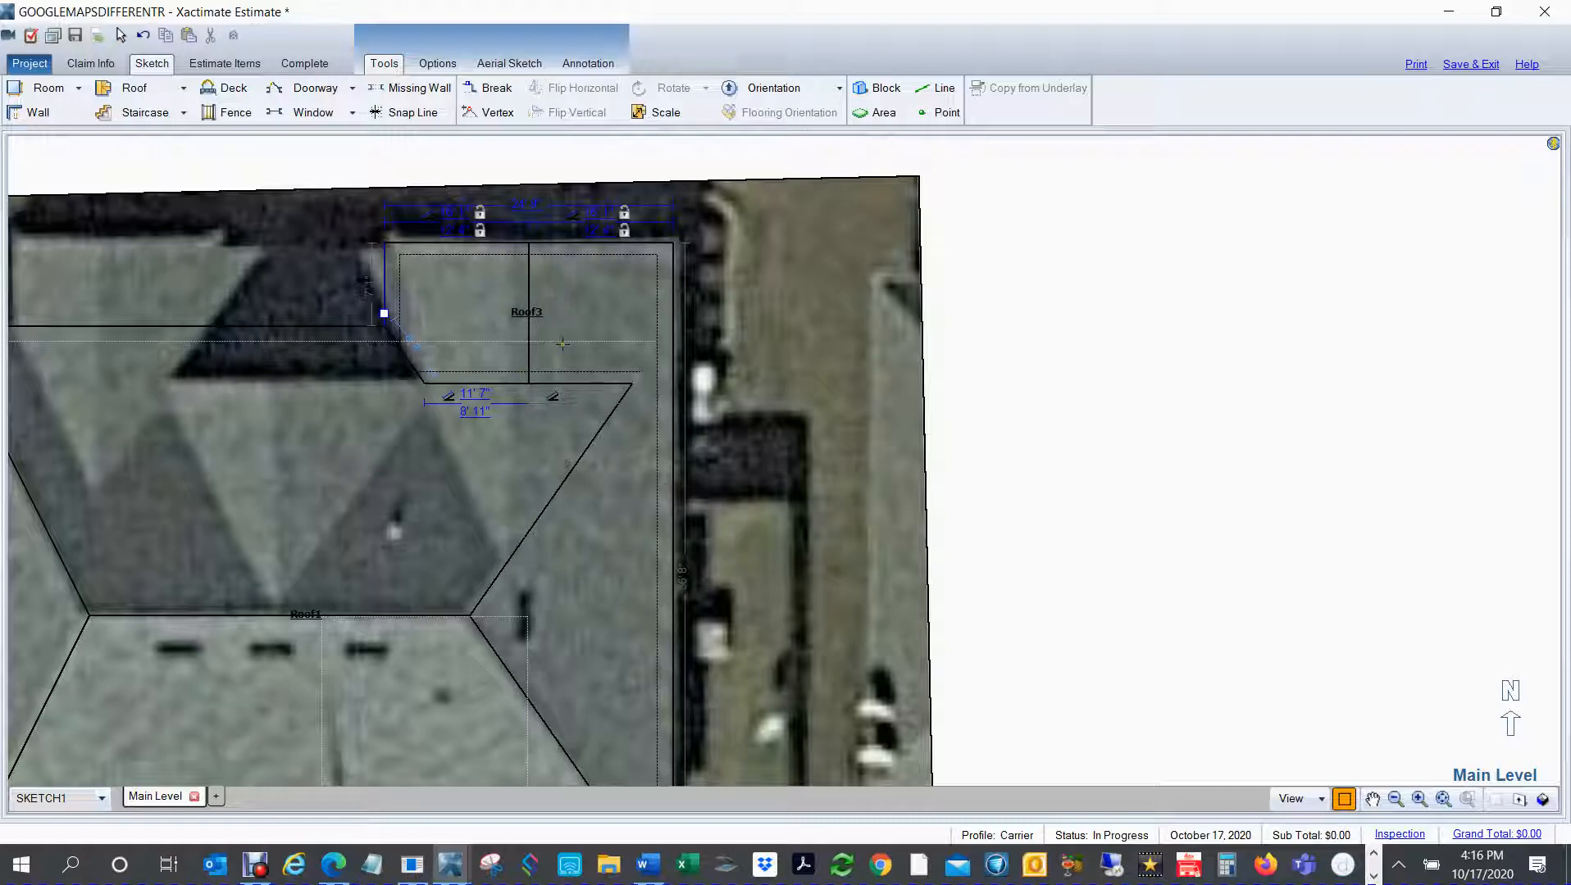
right_click(567, 307)
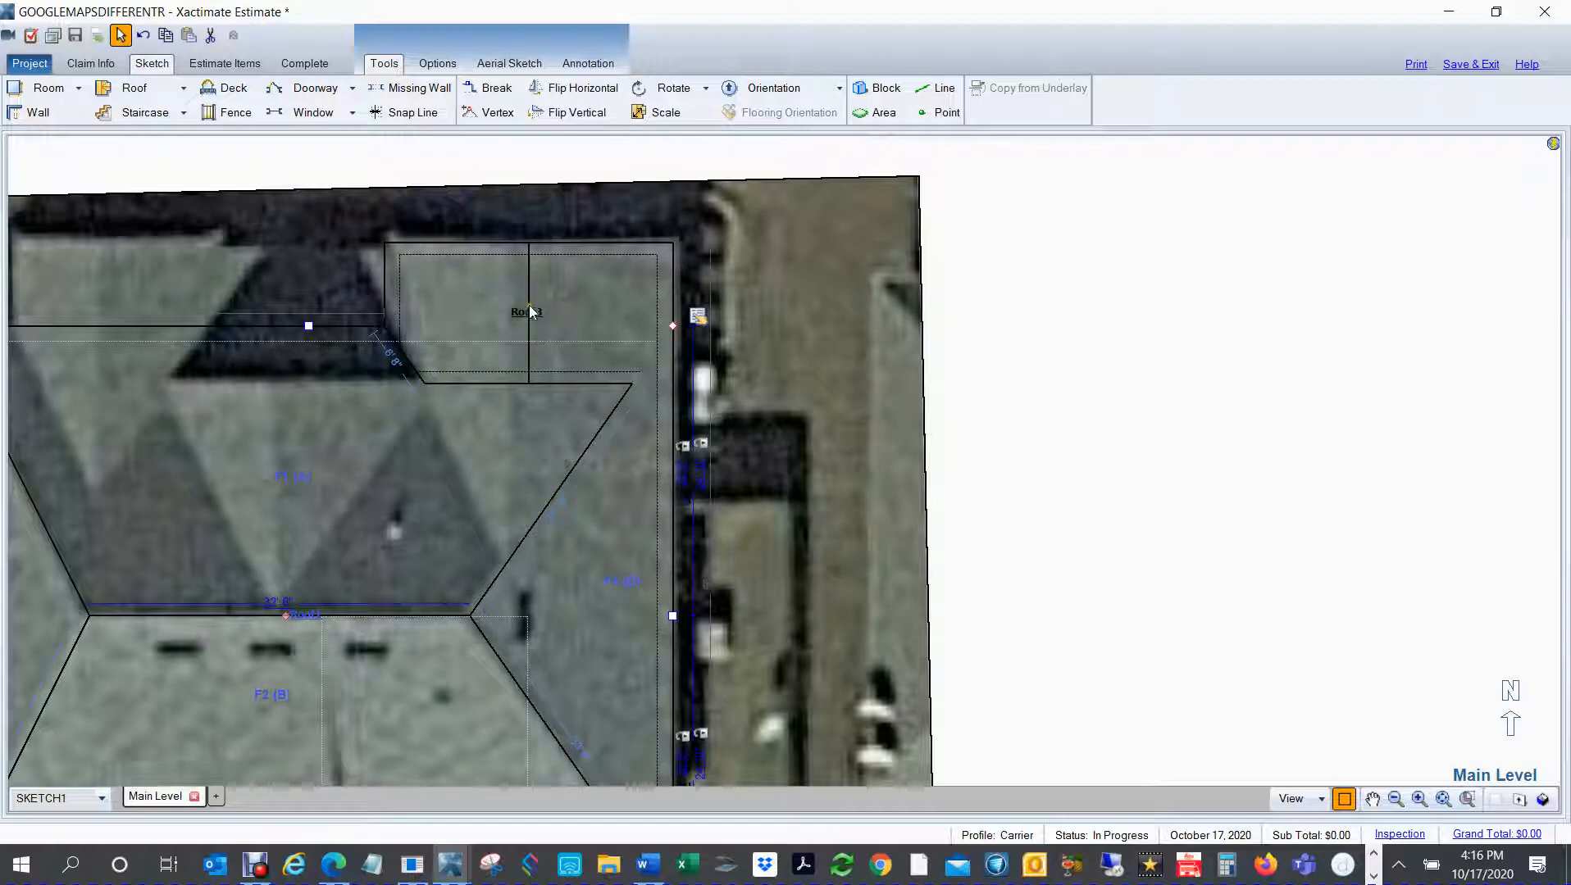
Step: Extend the northeast gable's south end into the main roof until its ridge meets the main roof slope
left_click(529, 310)
left_click_drag(529, 383, 500, 563)
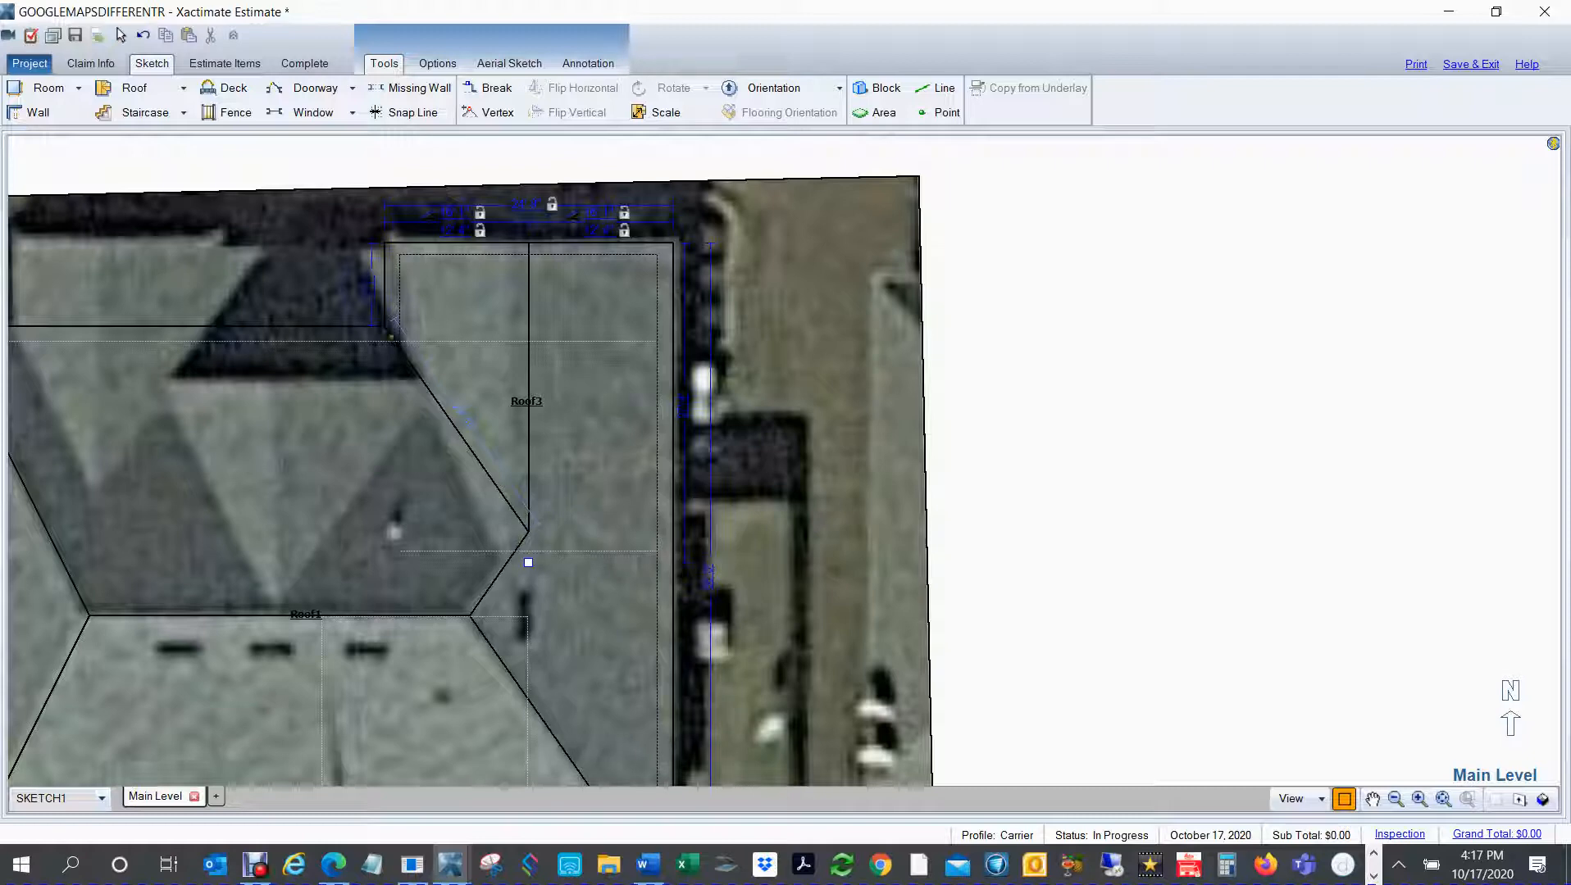
key("Escape")
left_click(509, 394)
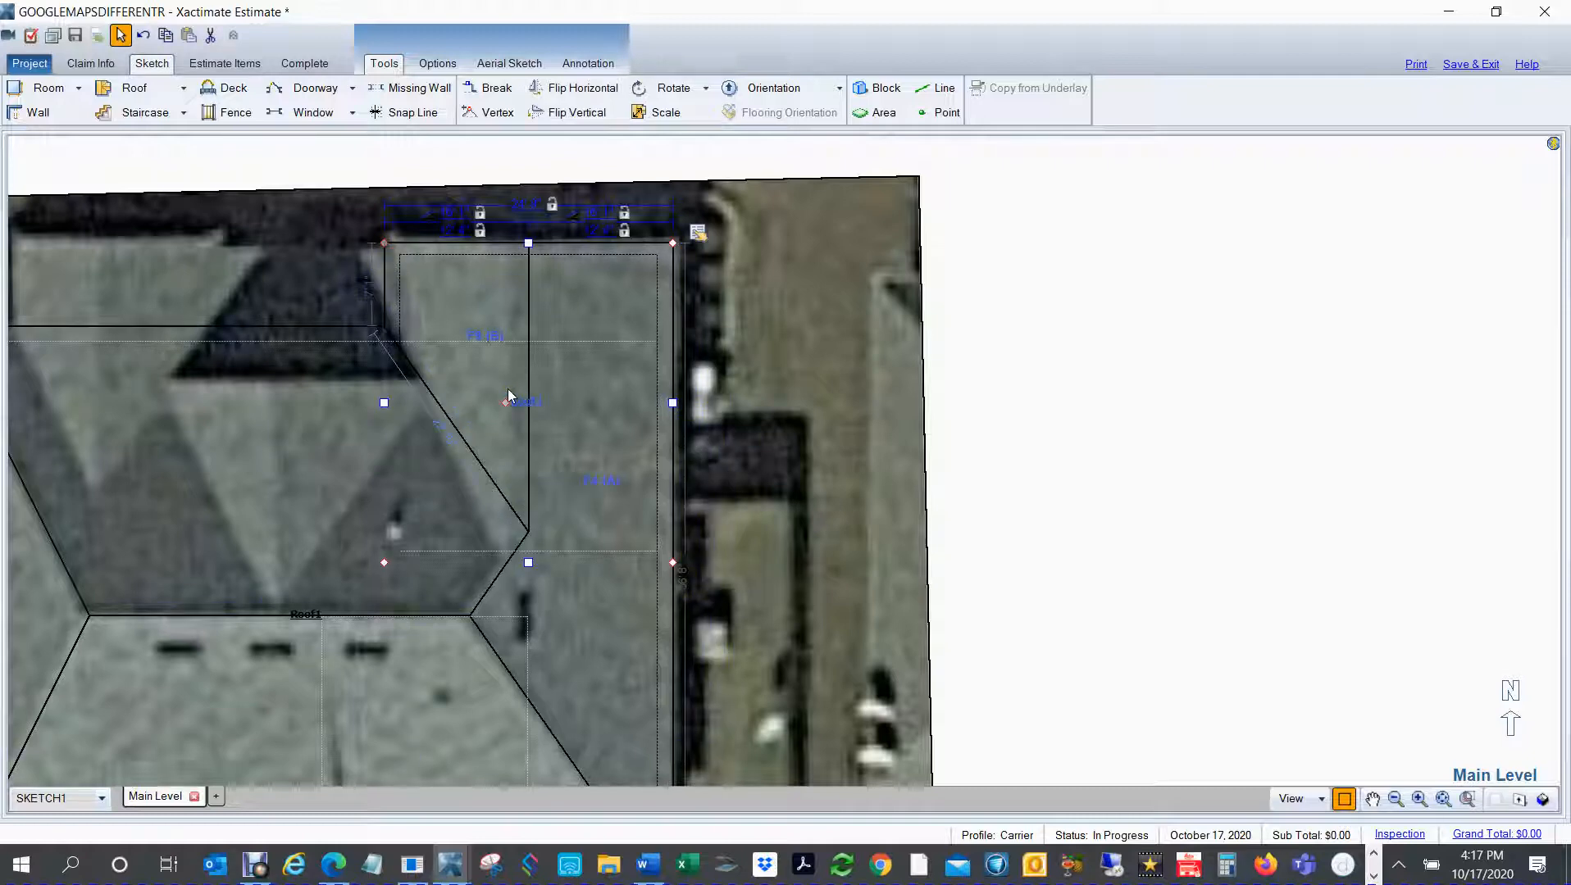
key("ctrl+u")
key("ctrl+u")
Step: Make the slopes of the northeast gable's faces A and B independent of each other
left_click(702, 251)
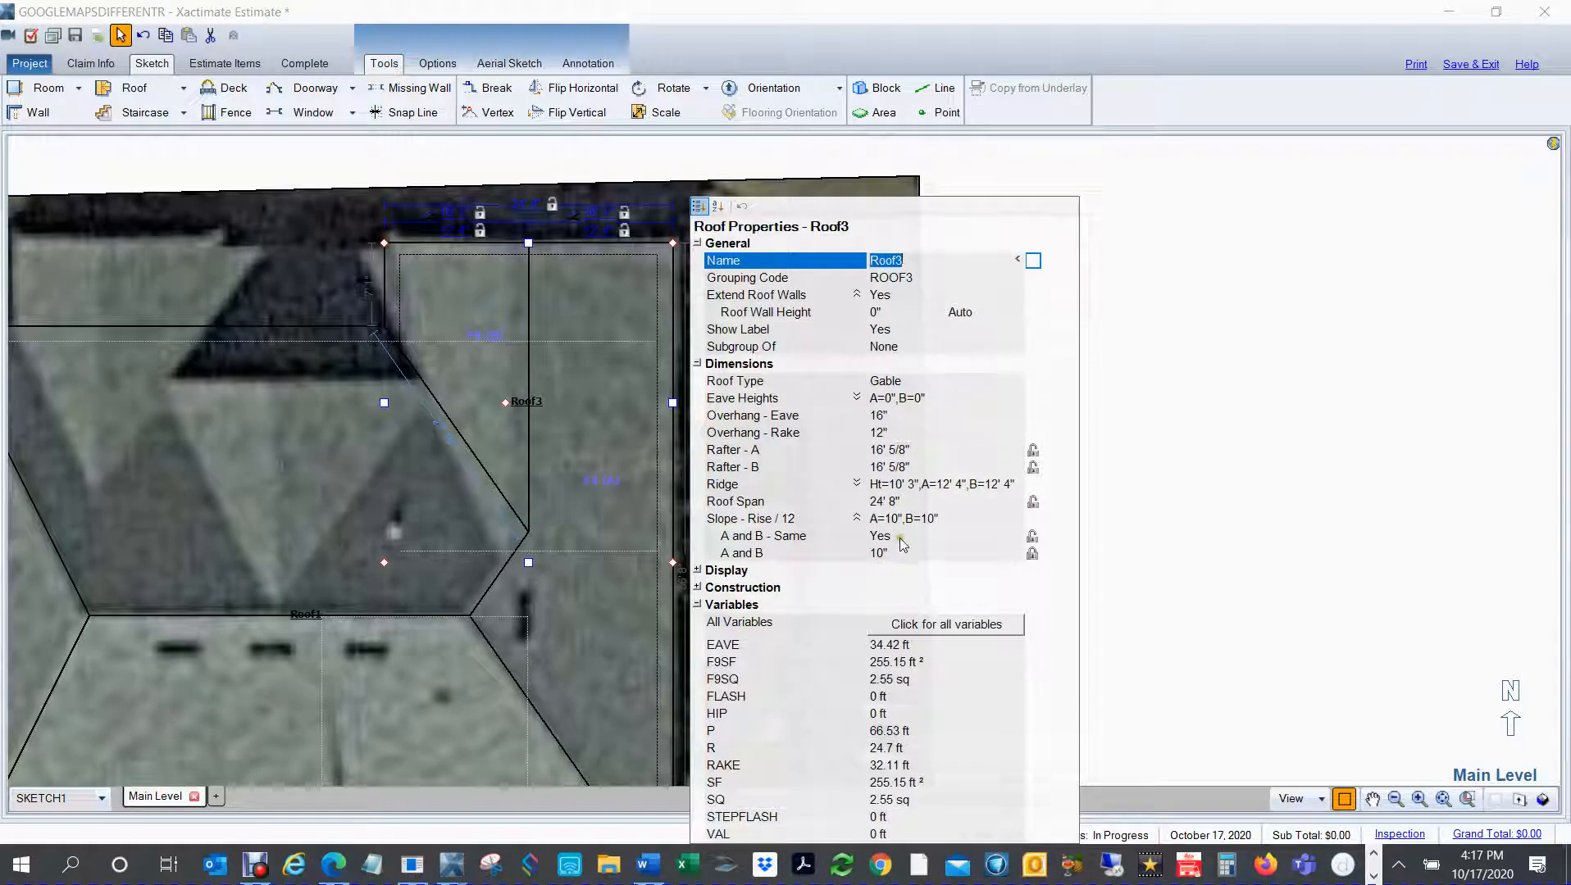
left_click(900, 539)
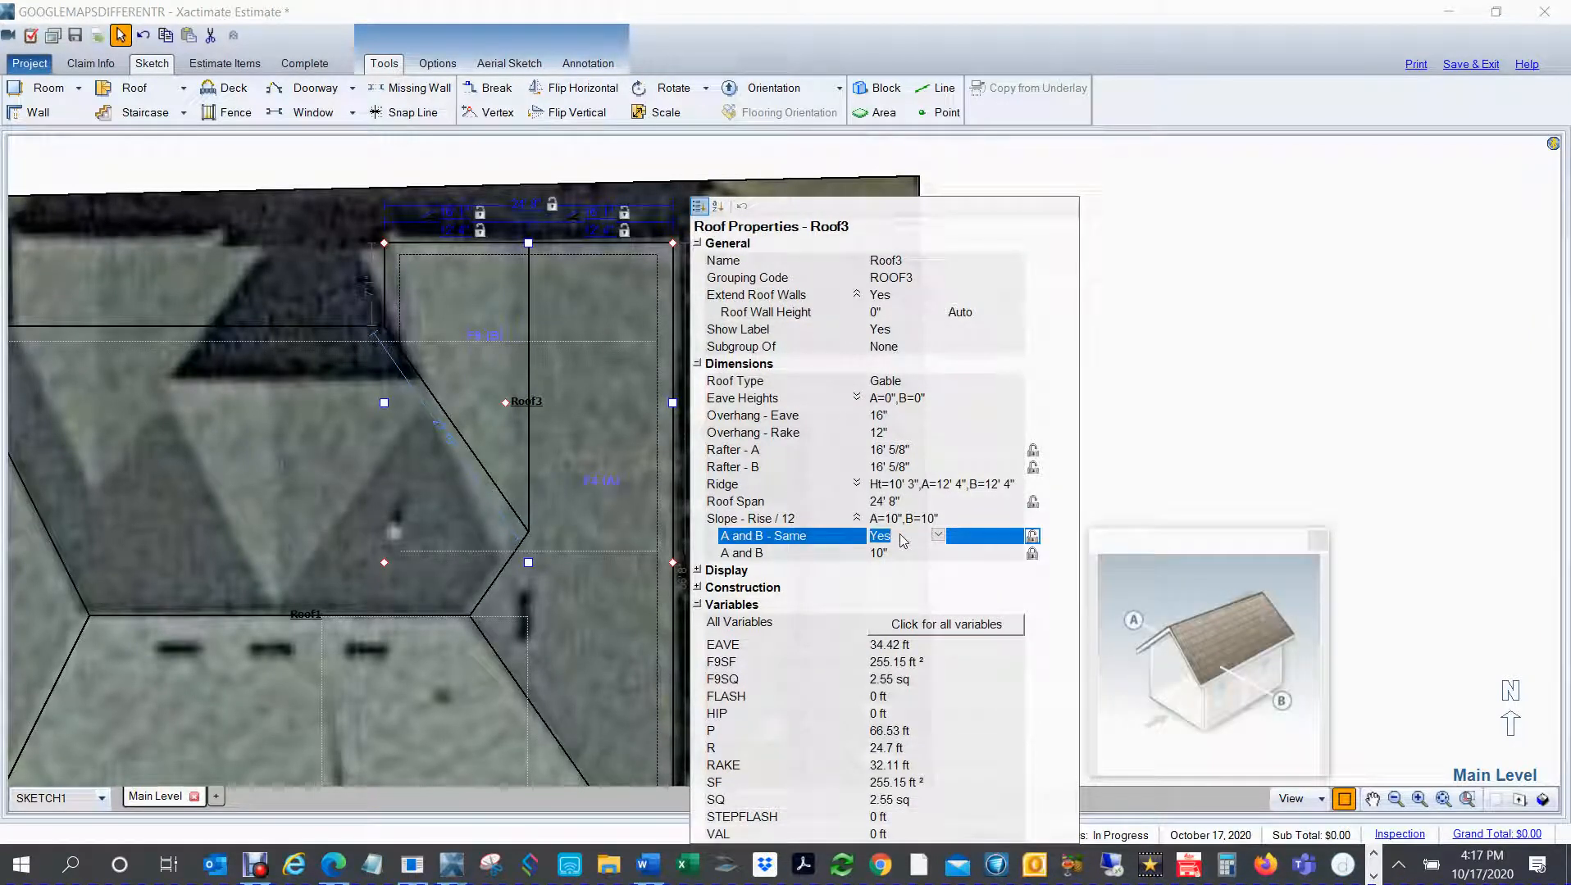
double_click(901, 537)
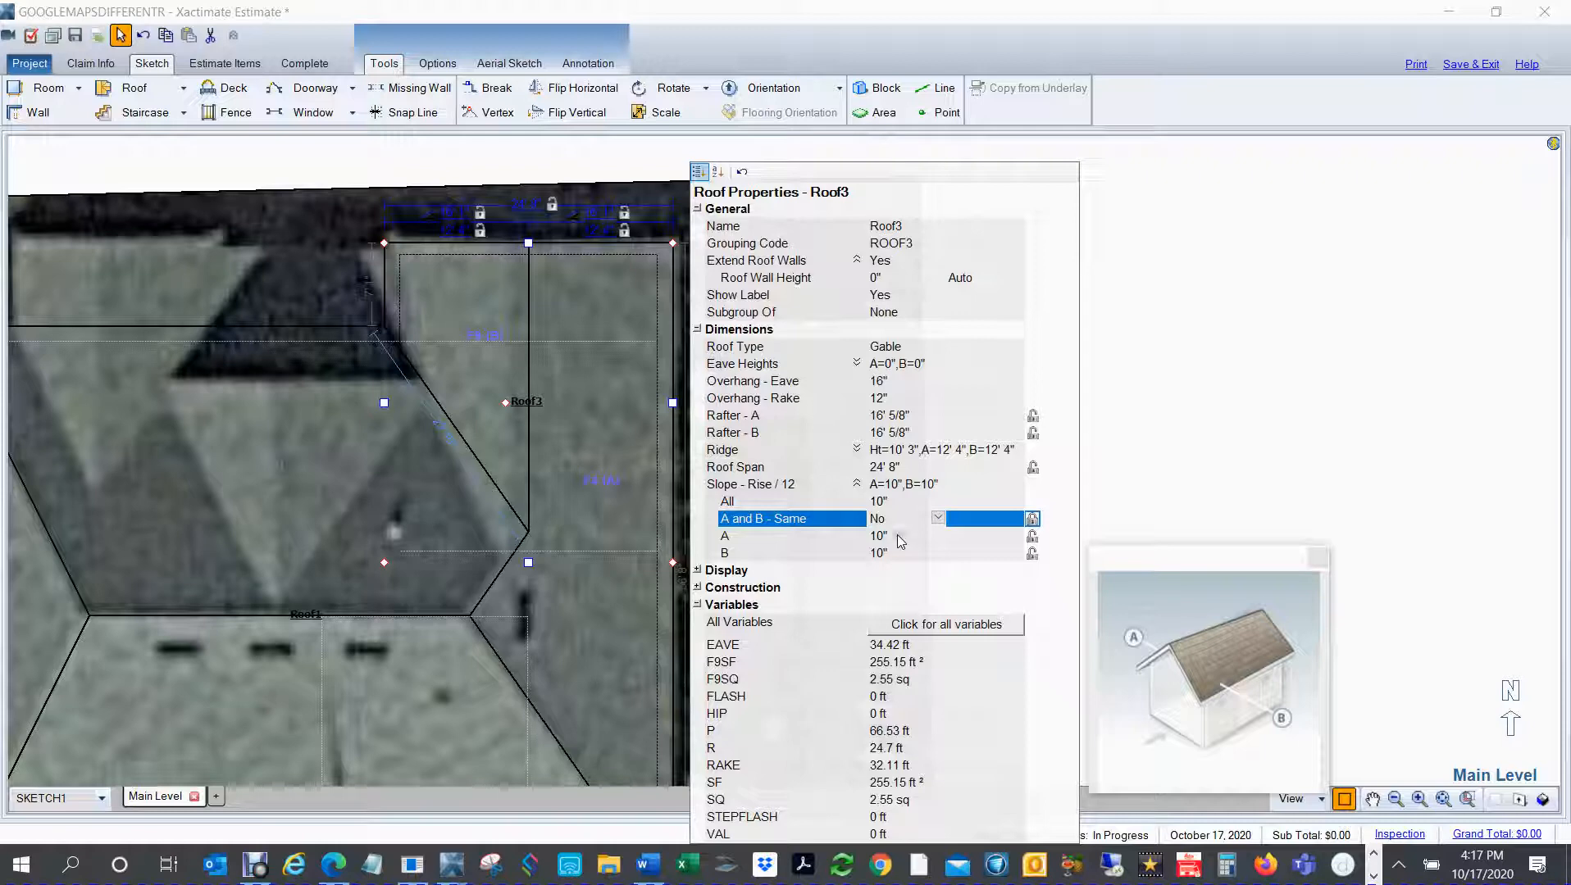
Step: Try slopes of 11" and 10" on the northeast gable's face B to compare the ridge position with the underlay
left_click(887, 554)
type("11")
key("Return")
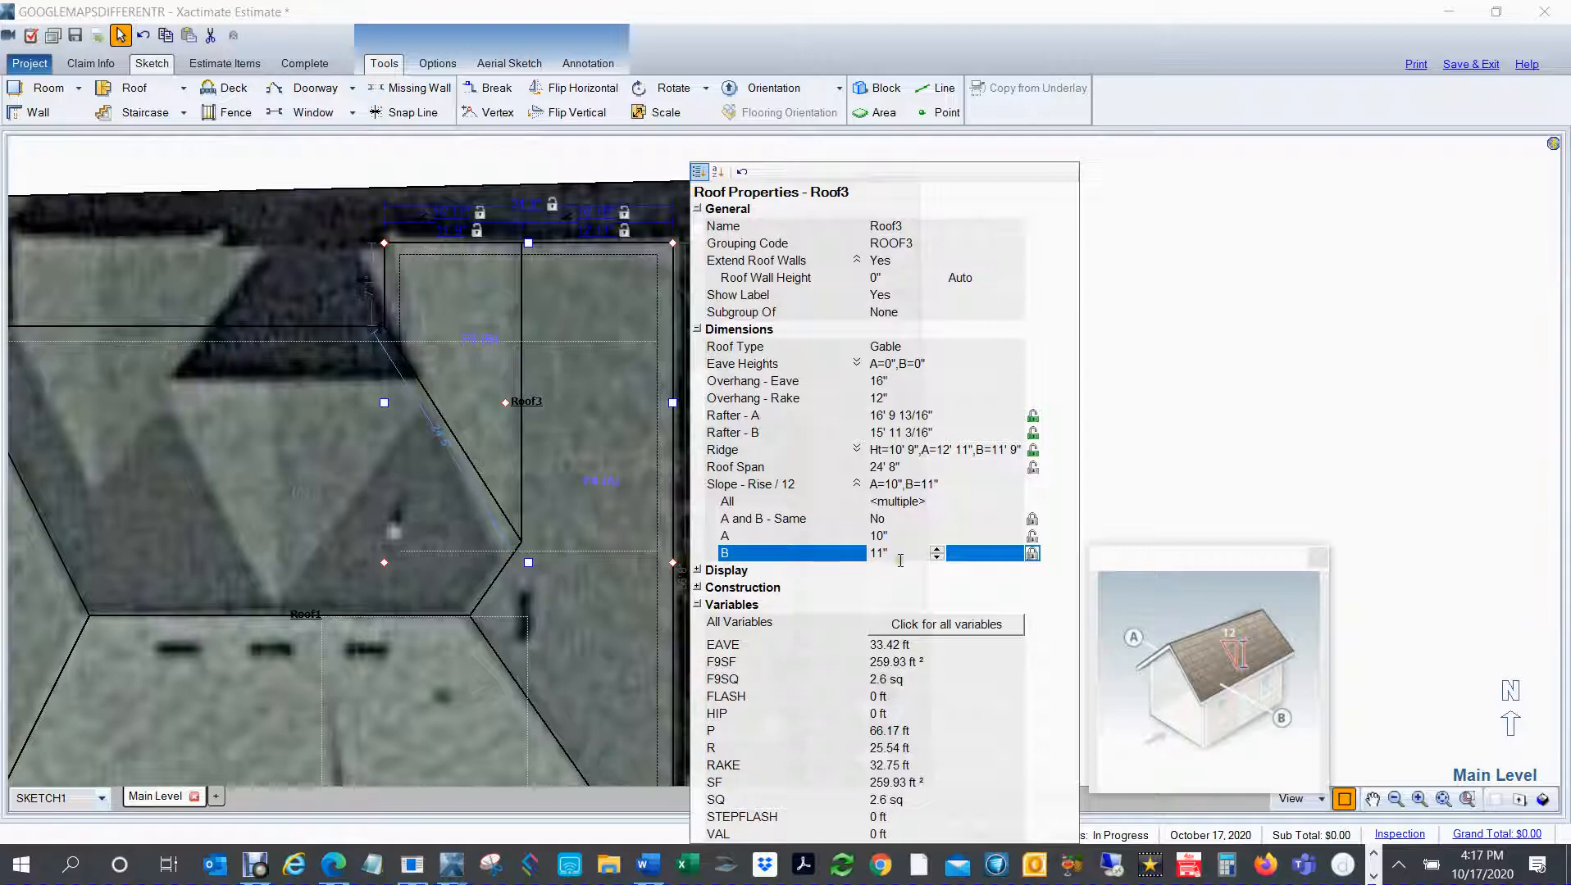
left_click_drag(903, 554, 824, 553)
type("0")
key("Return")
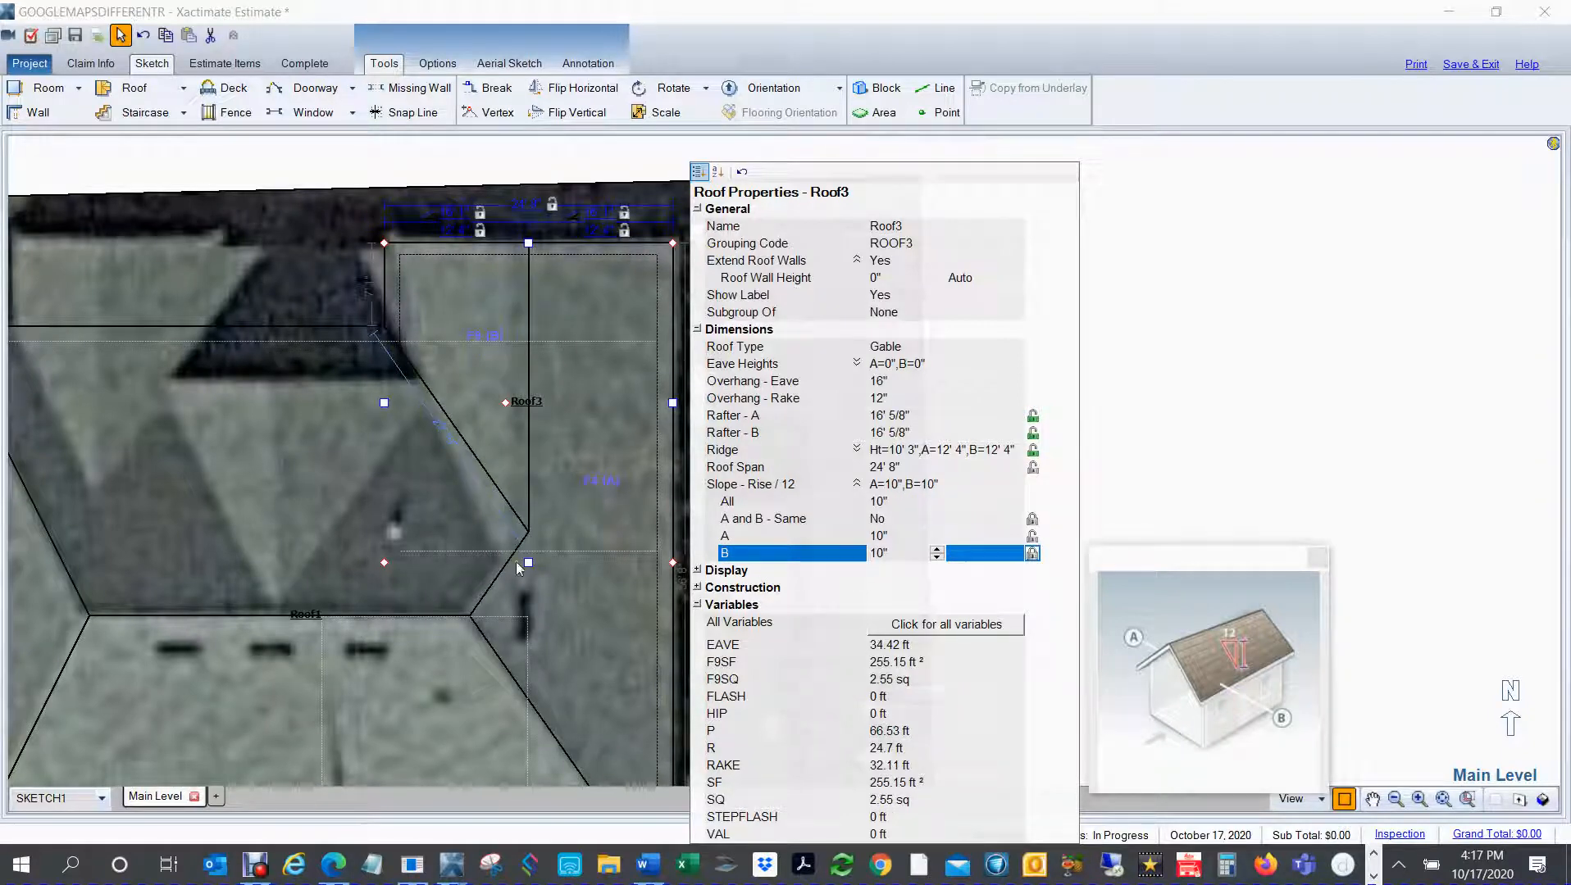
left_click_drag(912, 557, 745, 451)
type("11")
key("Return")
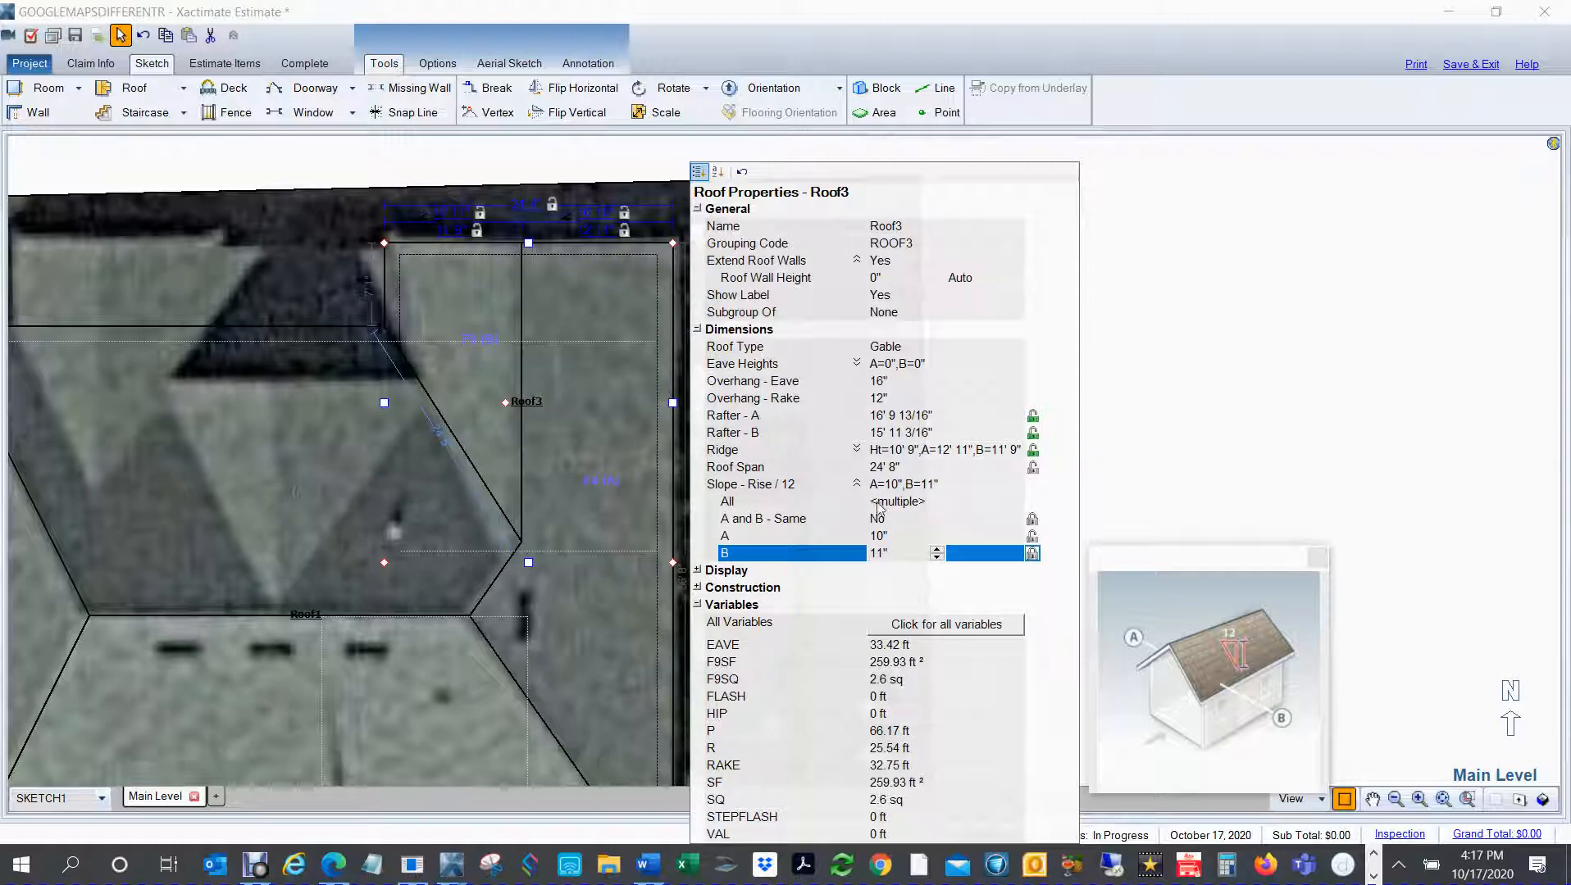
Step: Set the slope of the northeast gable's face B to 12"
left_click_drag(916, 556, 834, 557)
type("12")
key("Return")
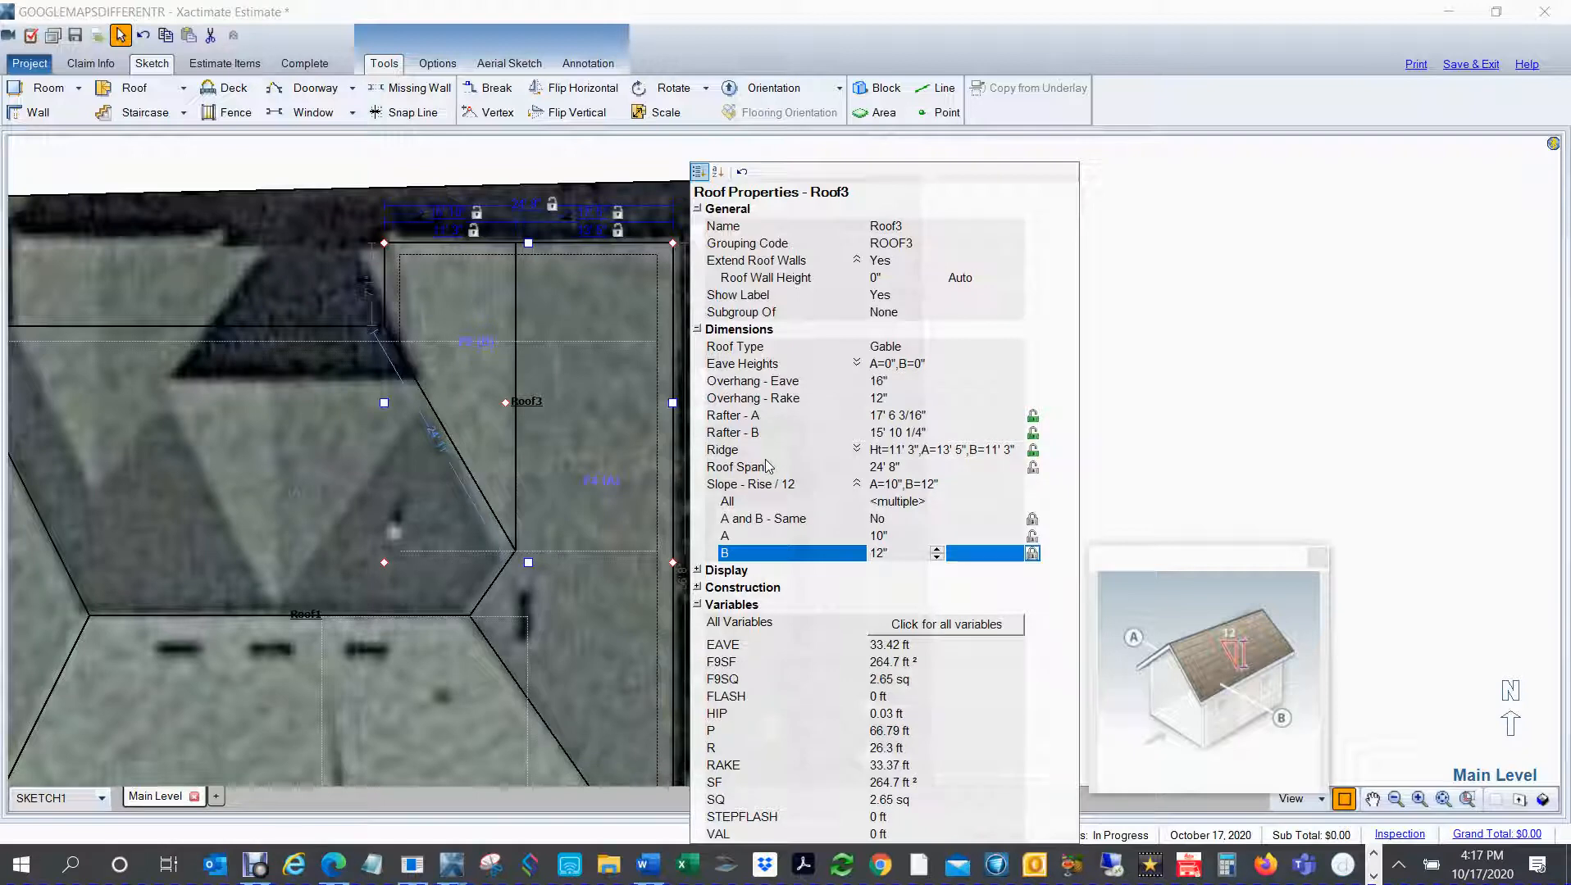
left_click(1154, 350)
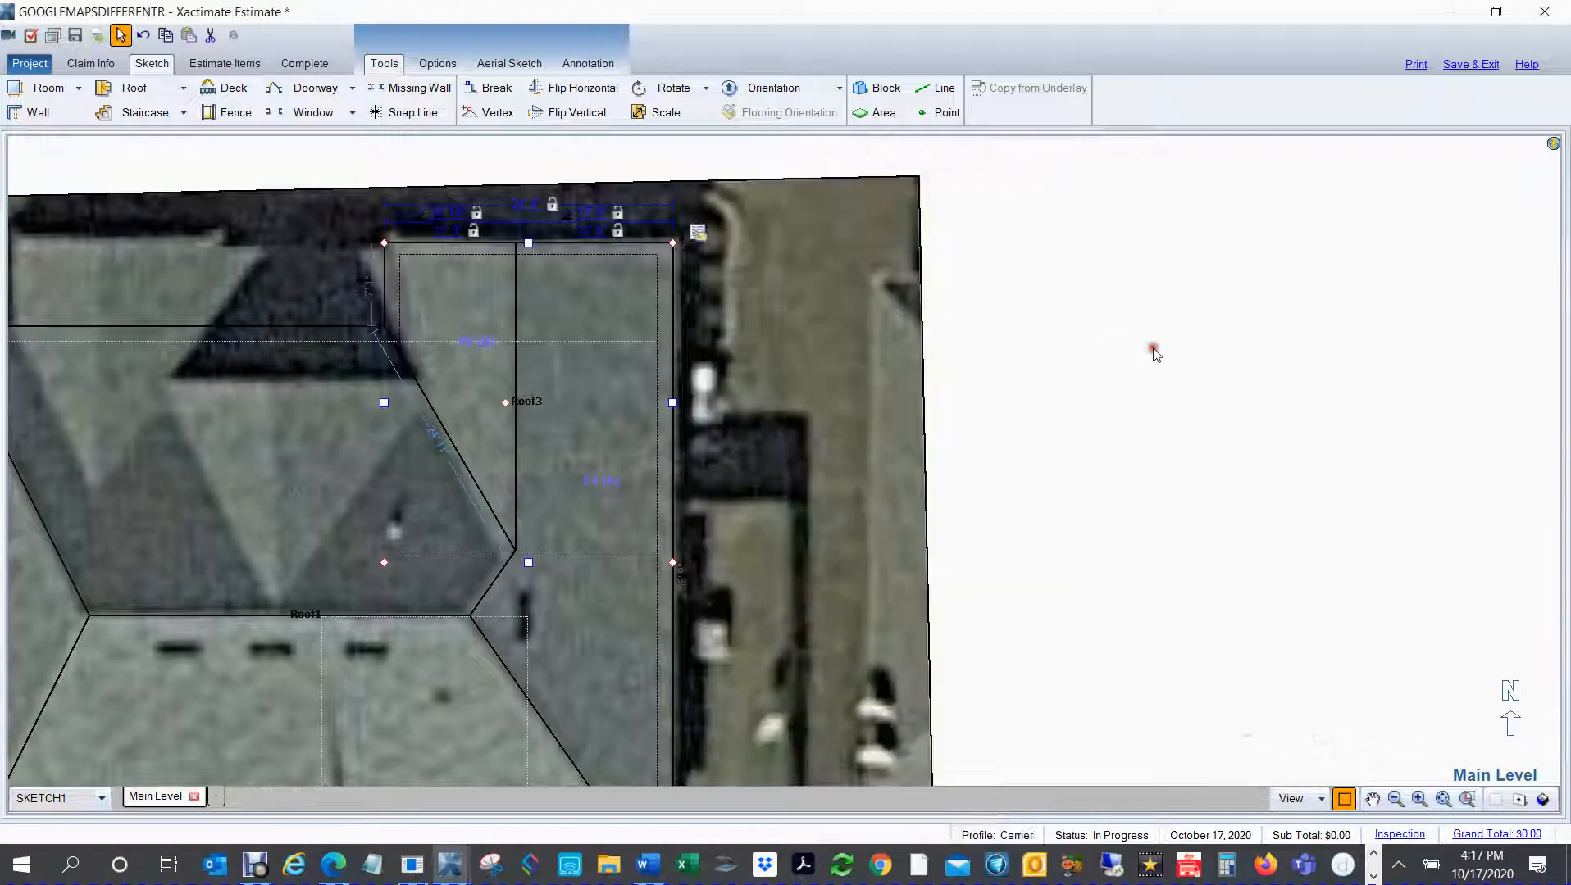
Step: Place a second gable roof with the northeast gable's settings over the house's northwest projection
scroll(1156, 354, "down", 1)
scroll(1156, 354, "down", 1)
left_click_drag(880, 551, 955, 519)
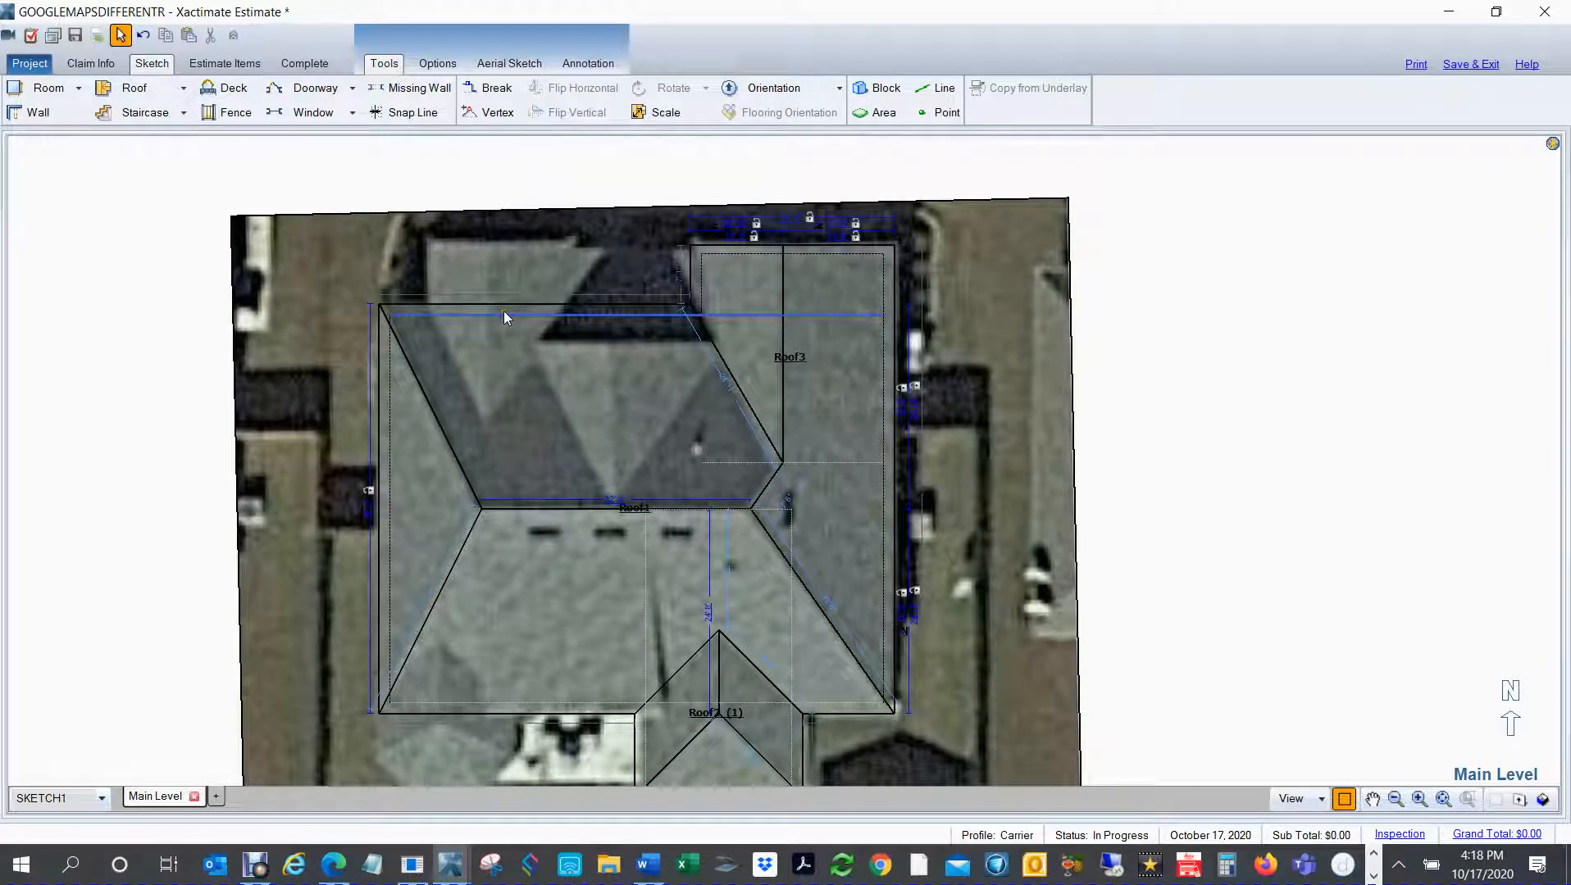
left_click_drag(519, 325, 588, 433)
left_click(664, 427)
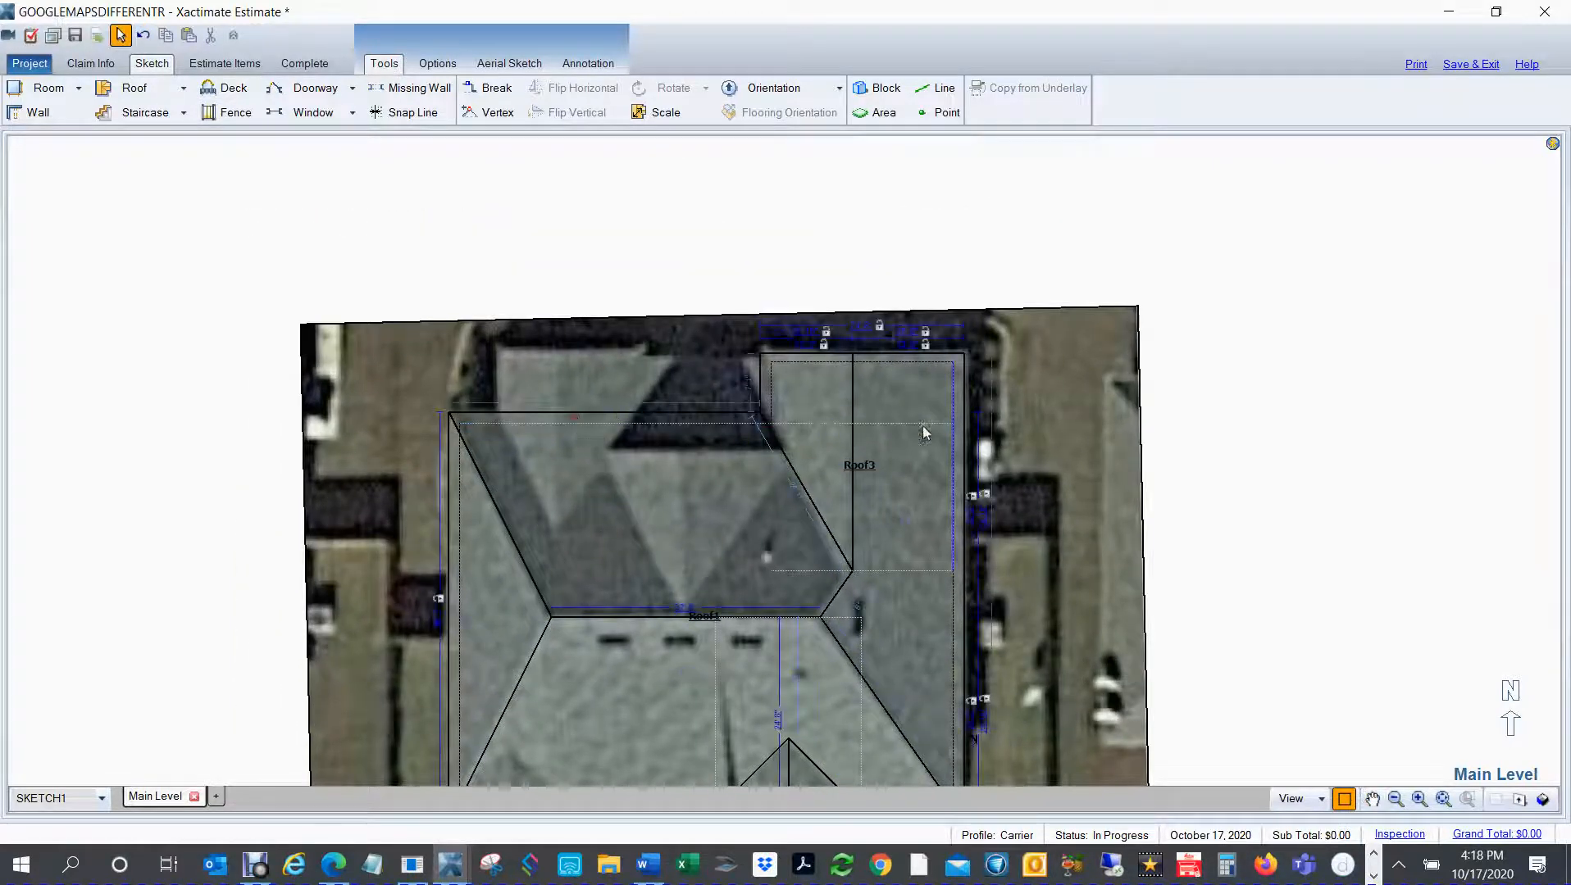
left_click(872, 461)
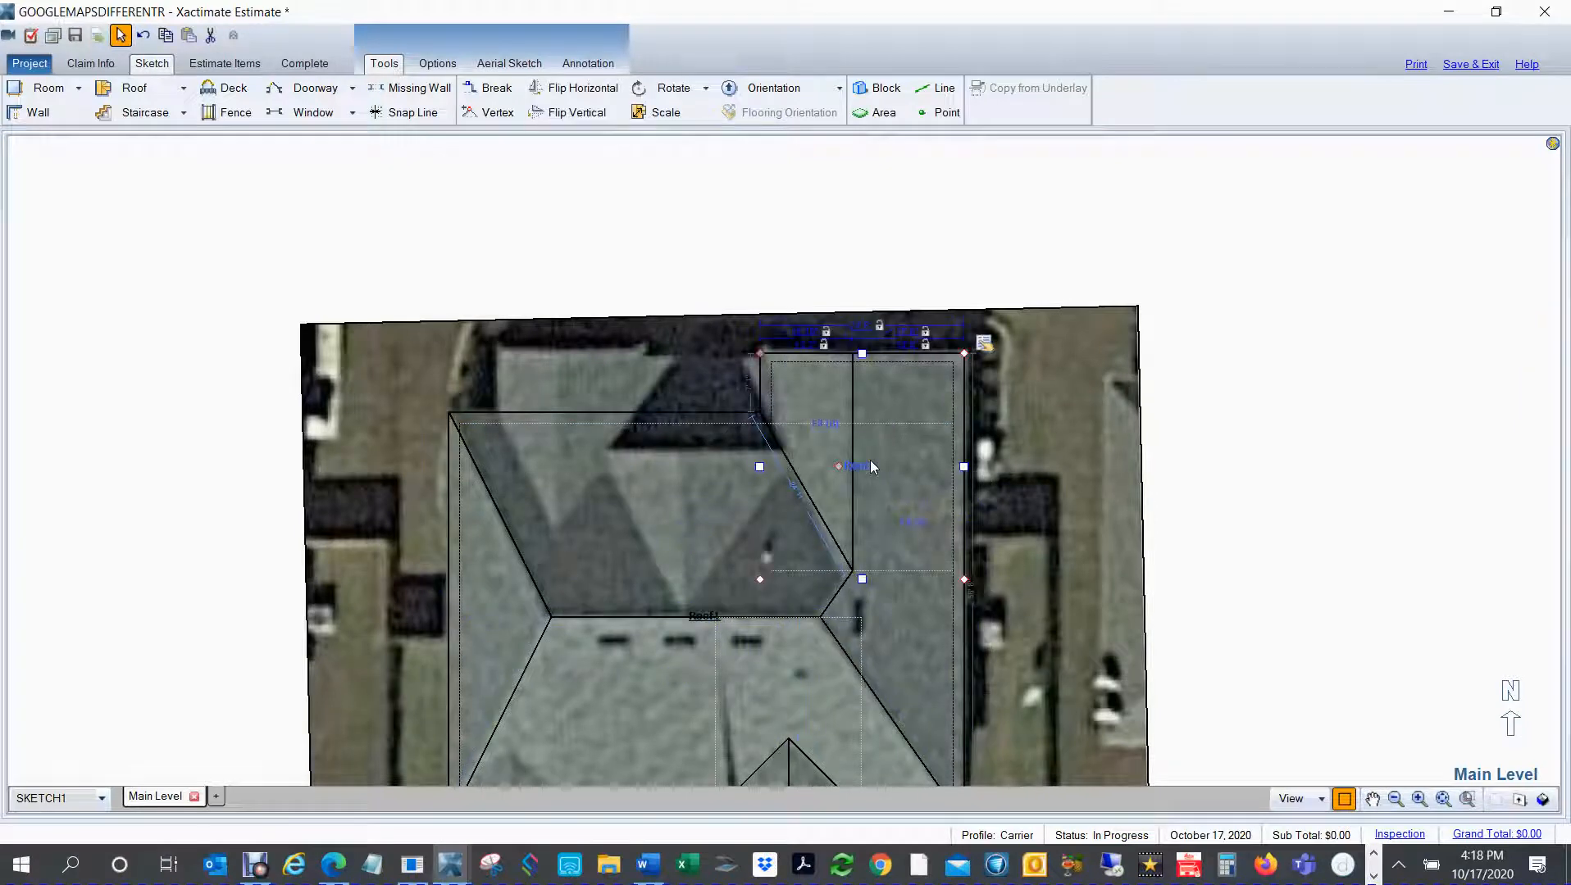
left_click(131, 88)
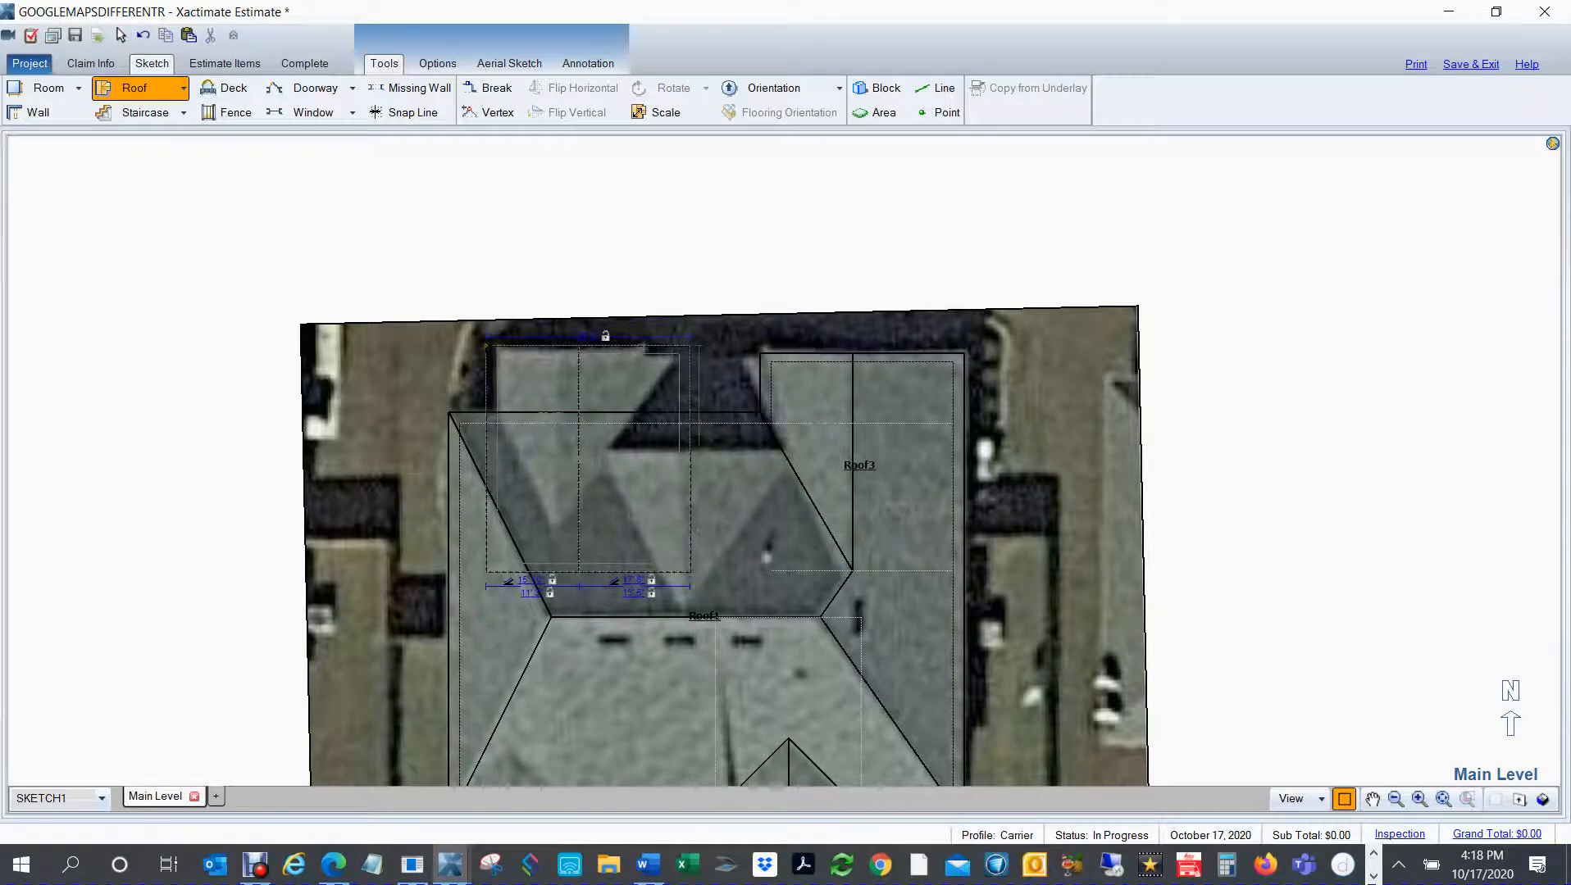
left_click(708, 338)
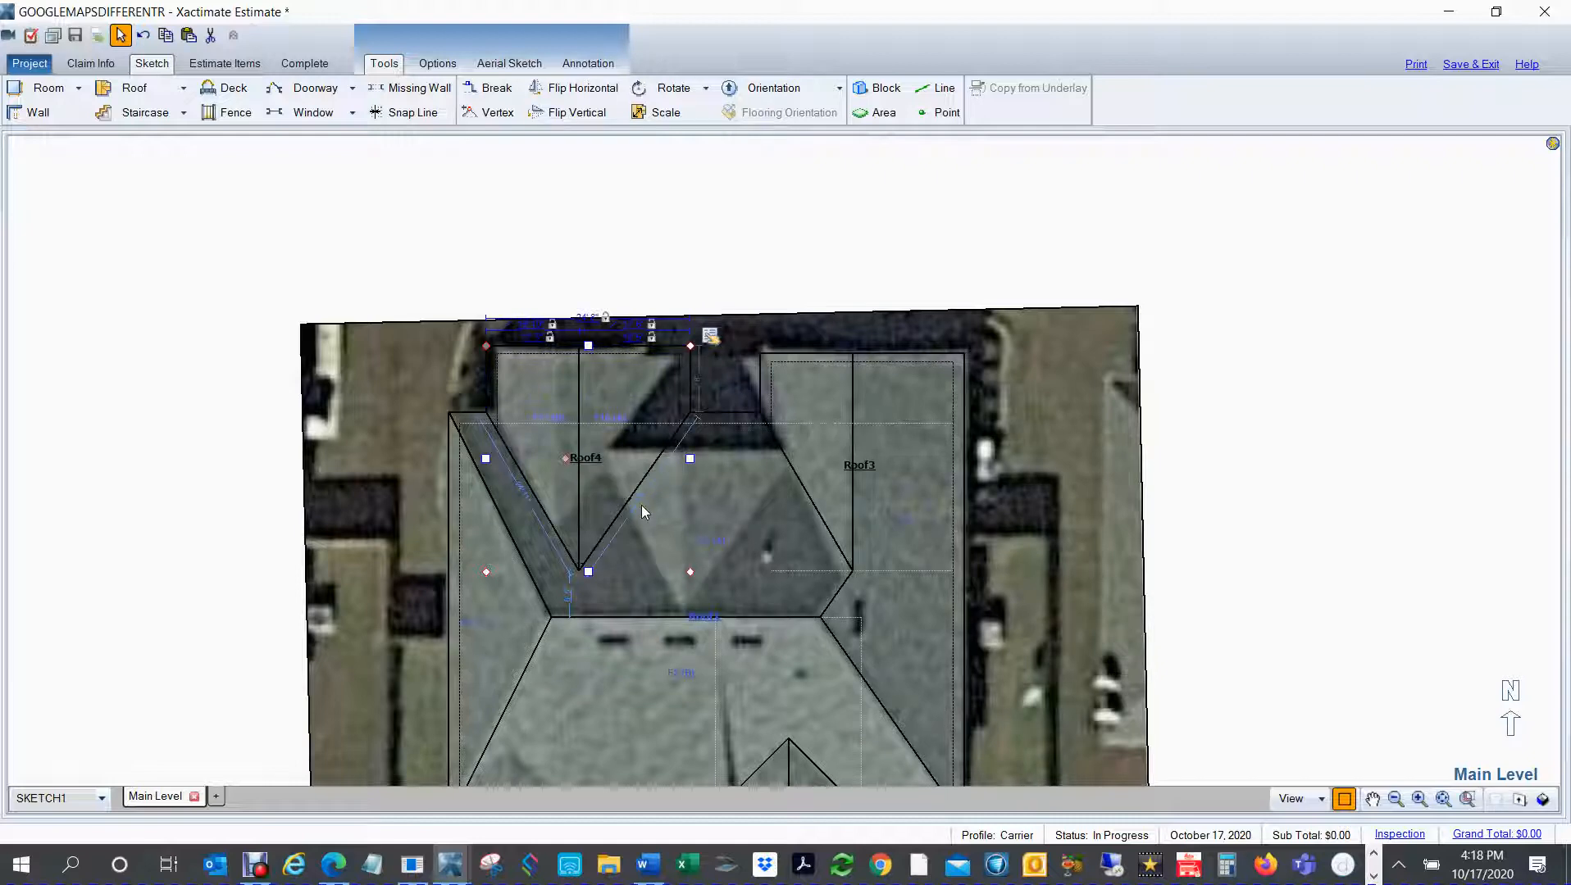
Step: Shorten the northwest gable's south end and move its east and west eaves toward the underlay, making it about 21' wide
scroll(640, 506, "up", 1)
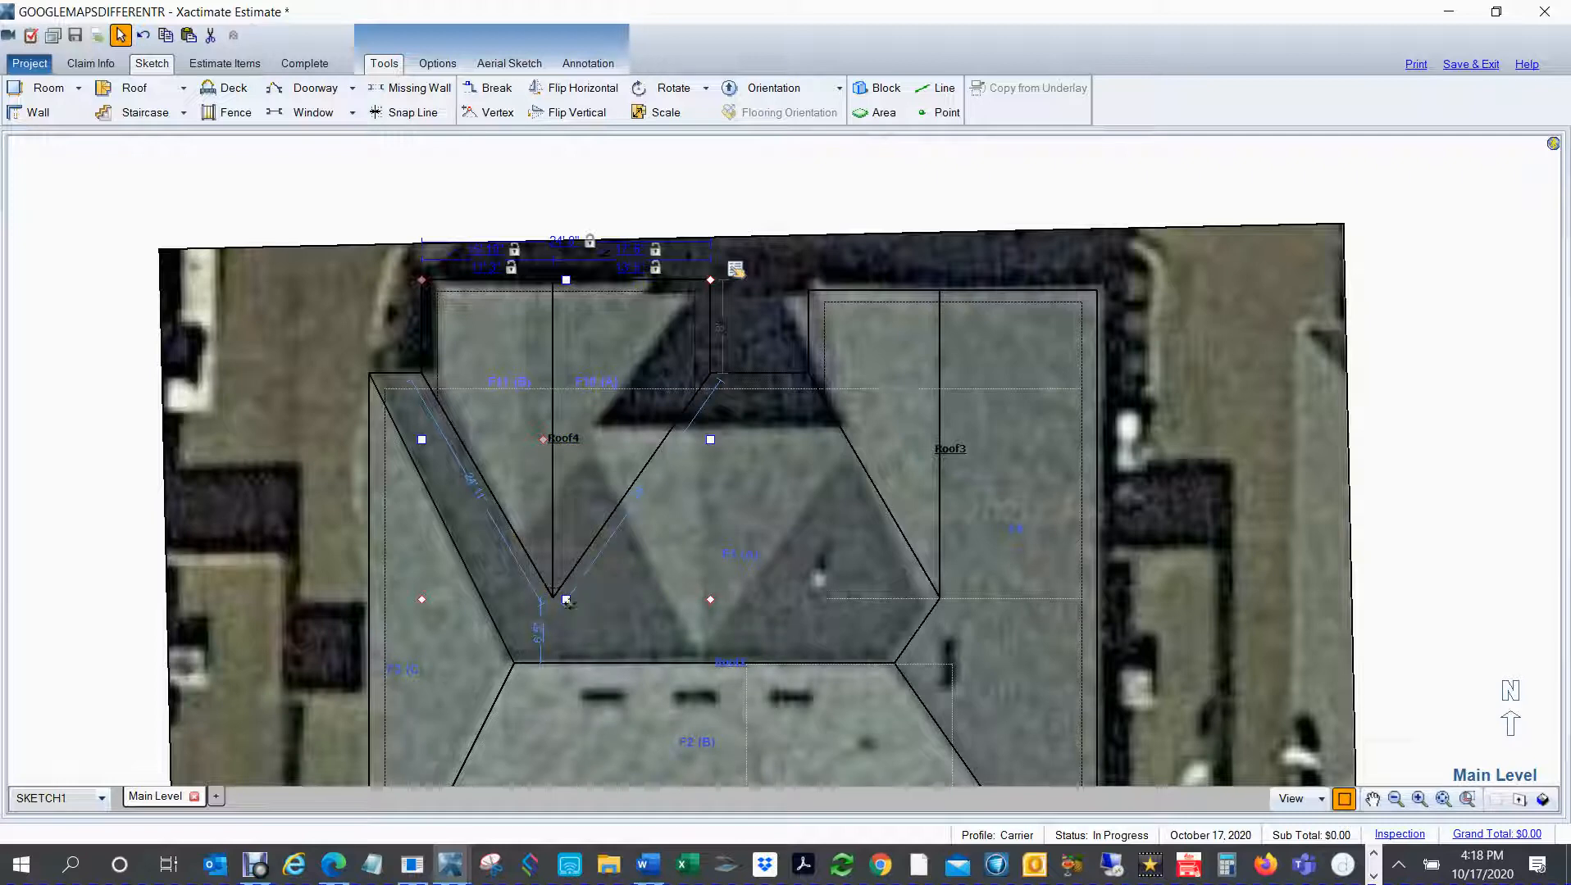
left_click_drag(565, 599, 618, 554)
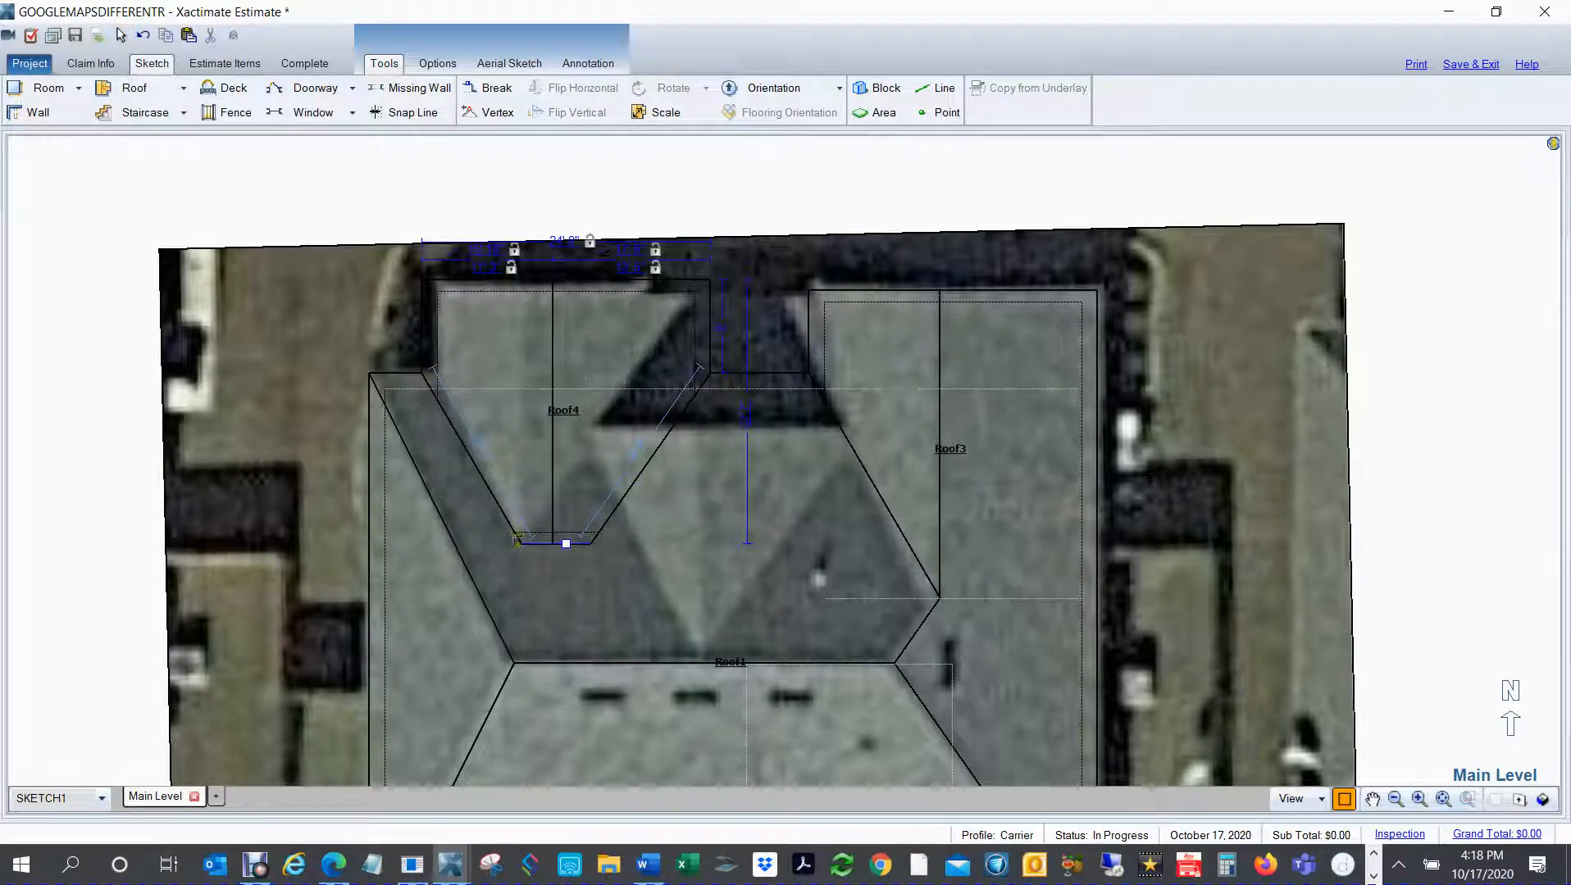
left_click(537, 368)
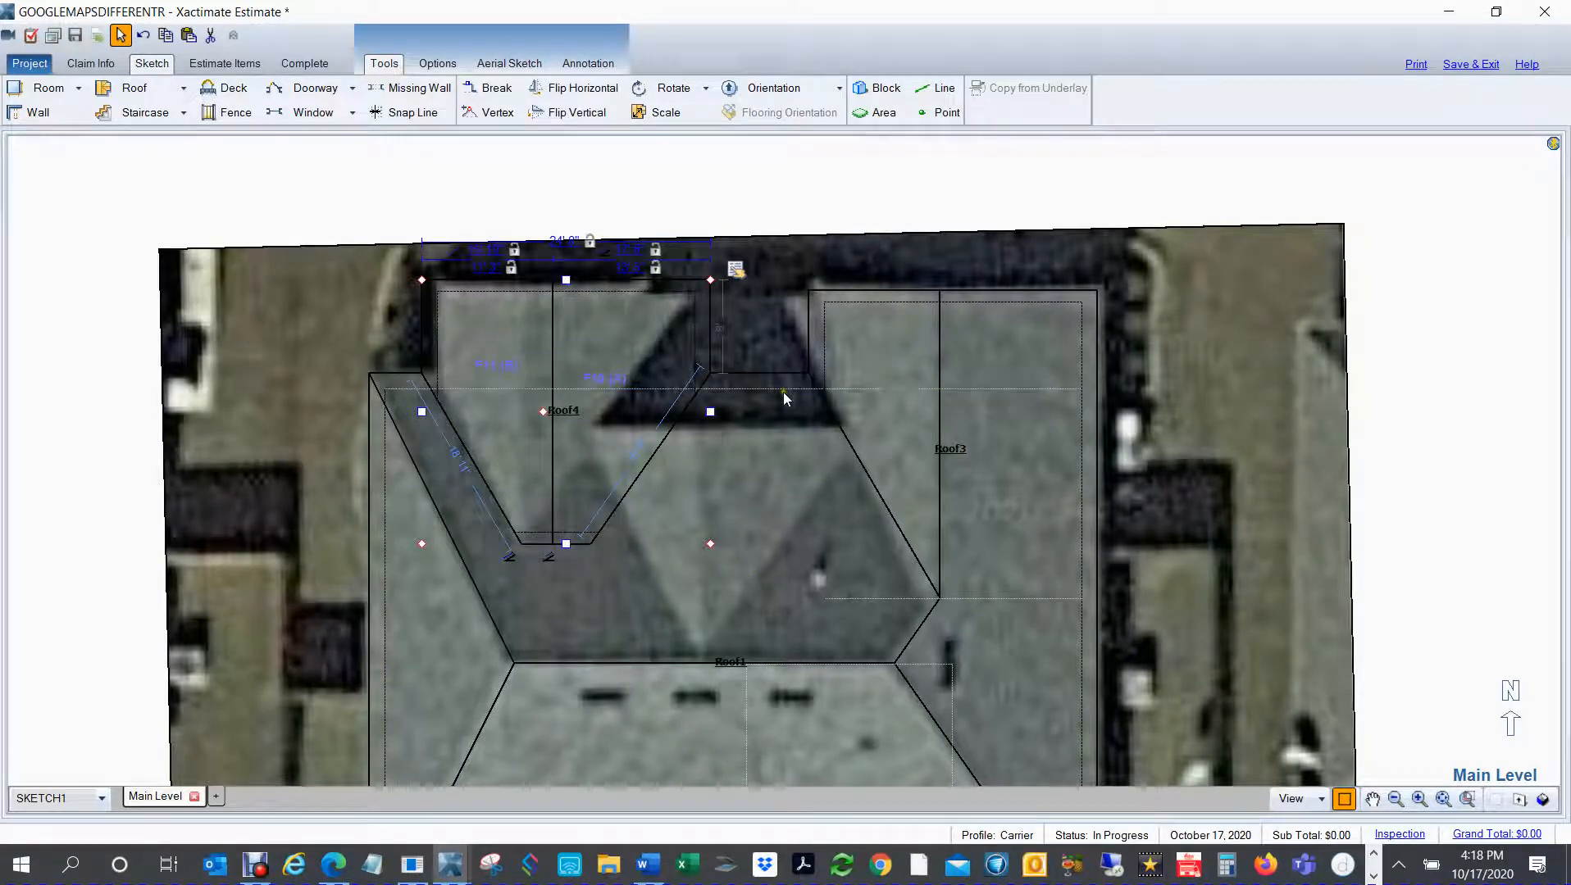
left_click_drag(710, 411, 648, 411)
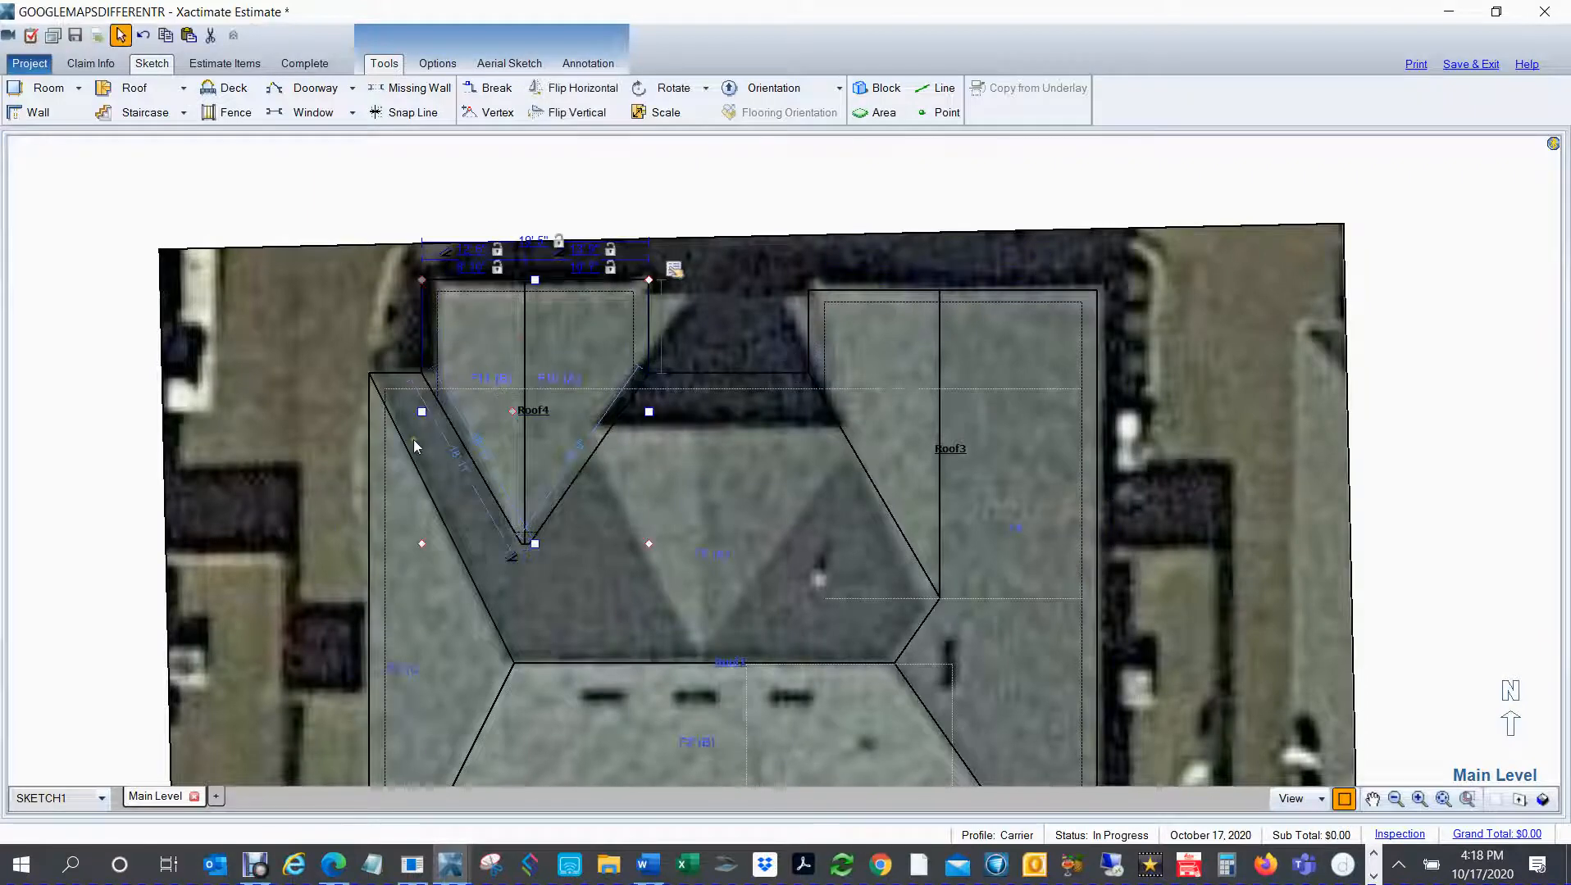
left_click_drag(421, 412, 406, 406)
left_click(598, 368)
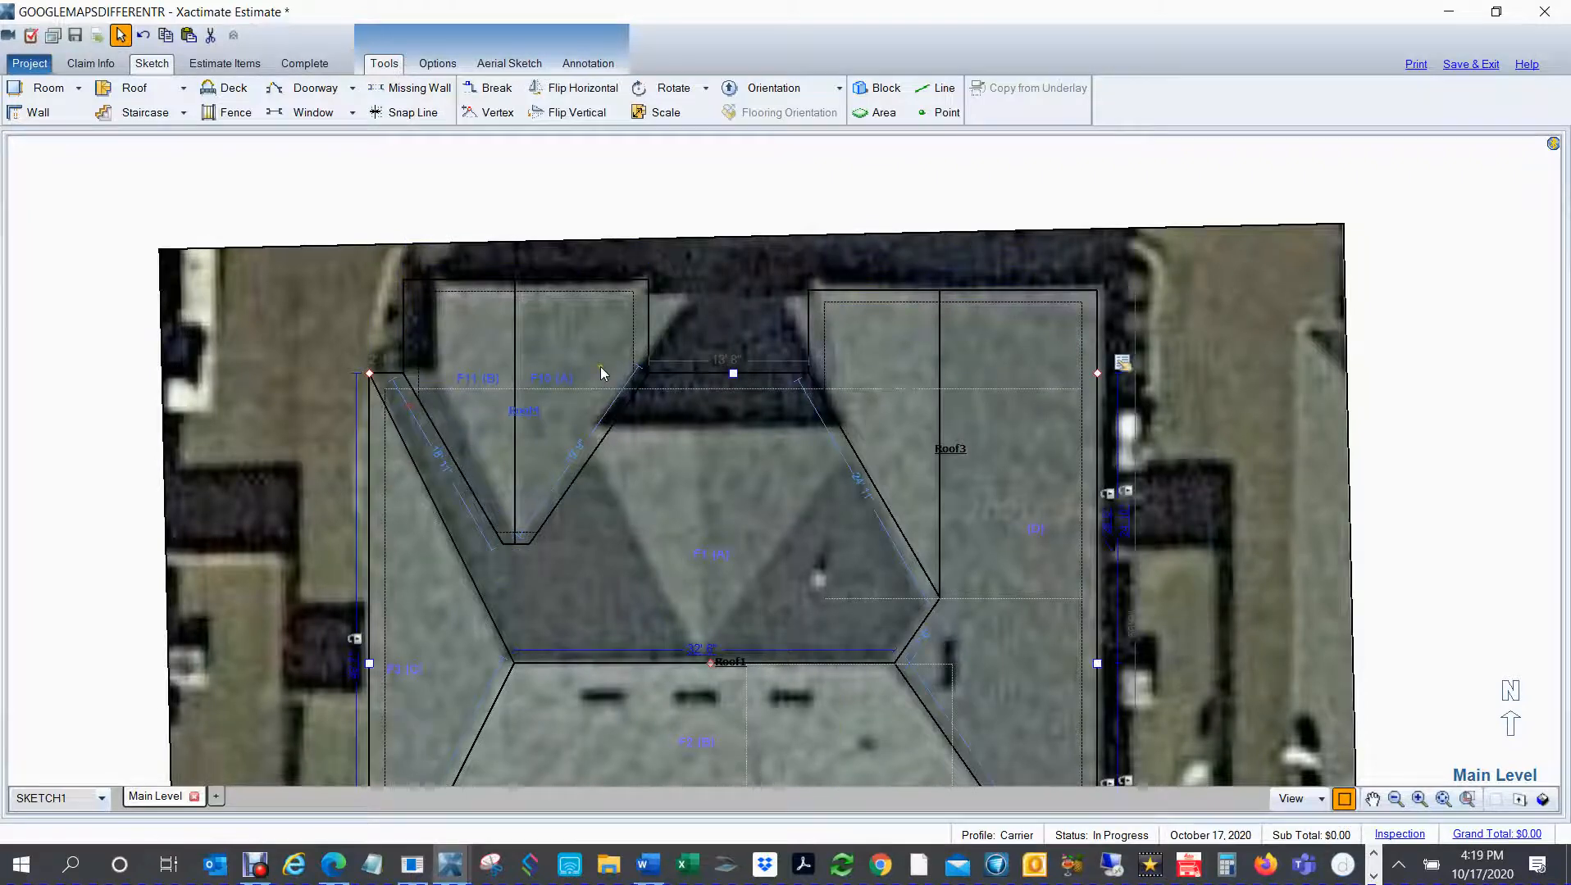
Step: Fine-tune the northwest gable's side eaves to about 20' 11" wide and extend its south end until the valleys meet at the ridge
left_click(538, 350)
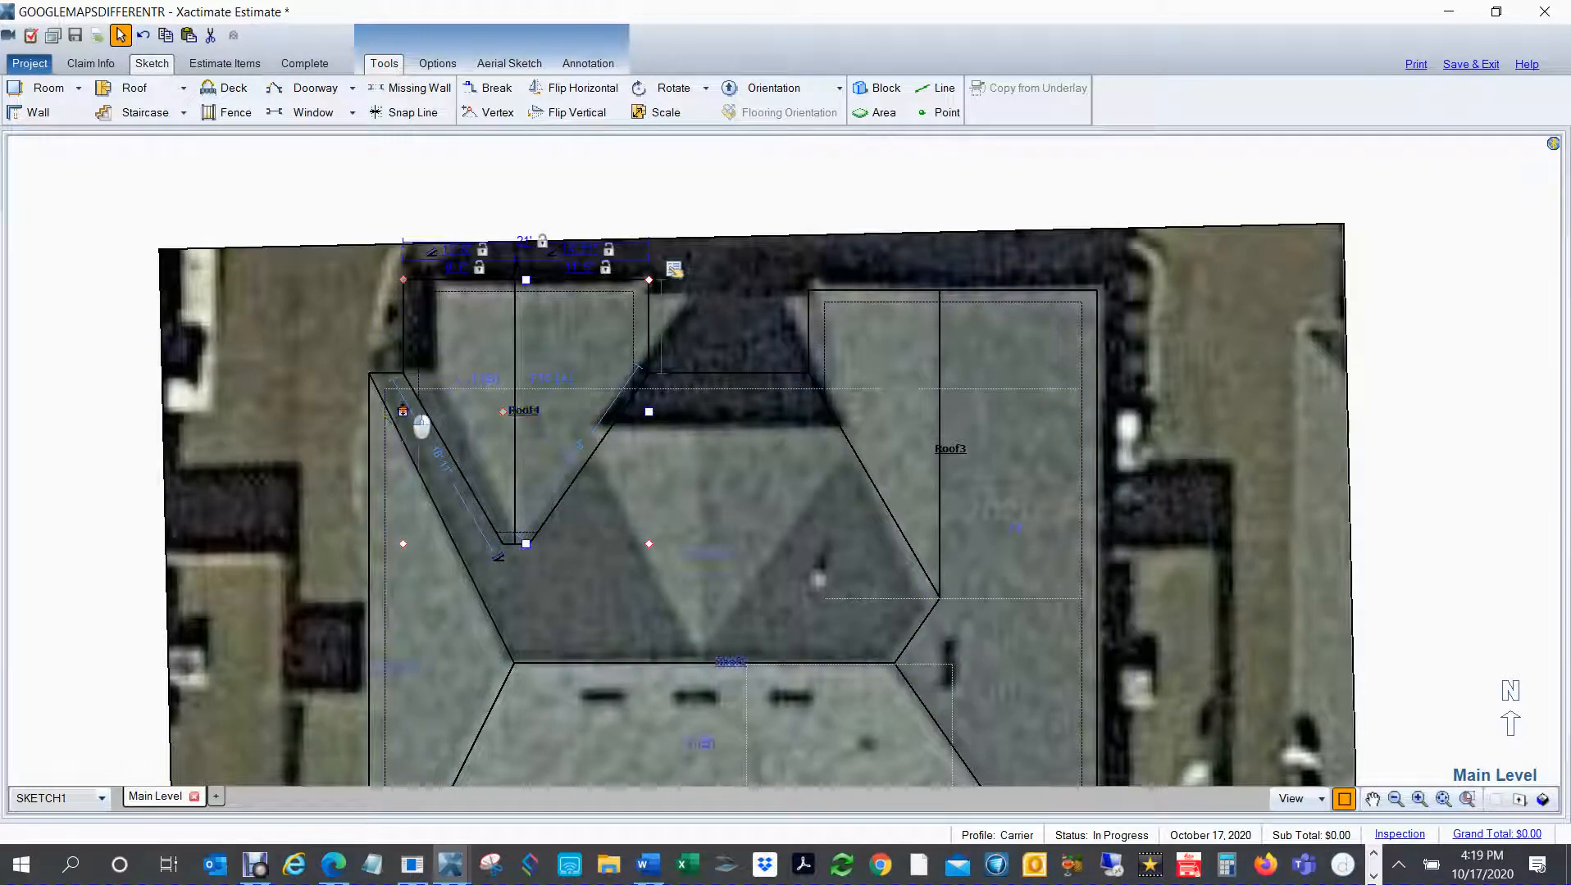
left_click_drag(402, 411, 408, 411)
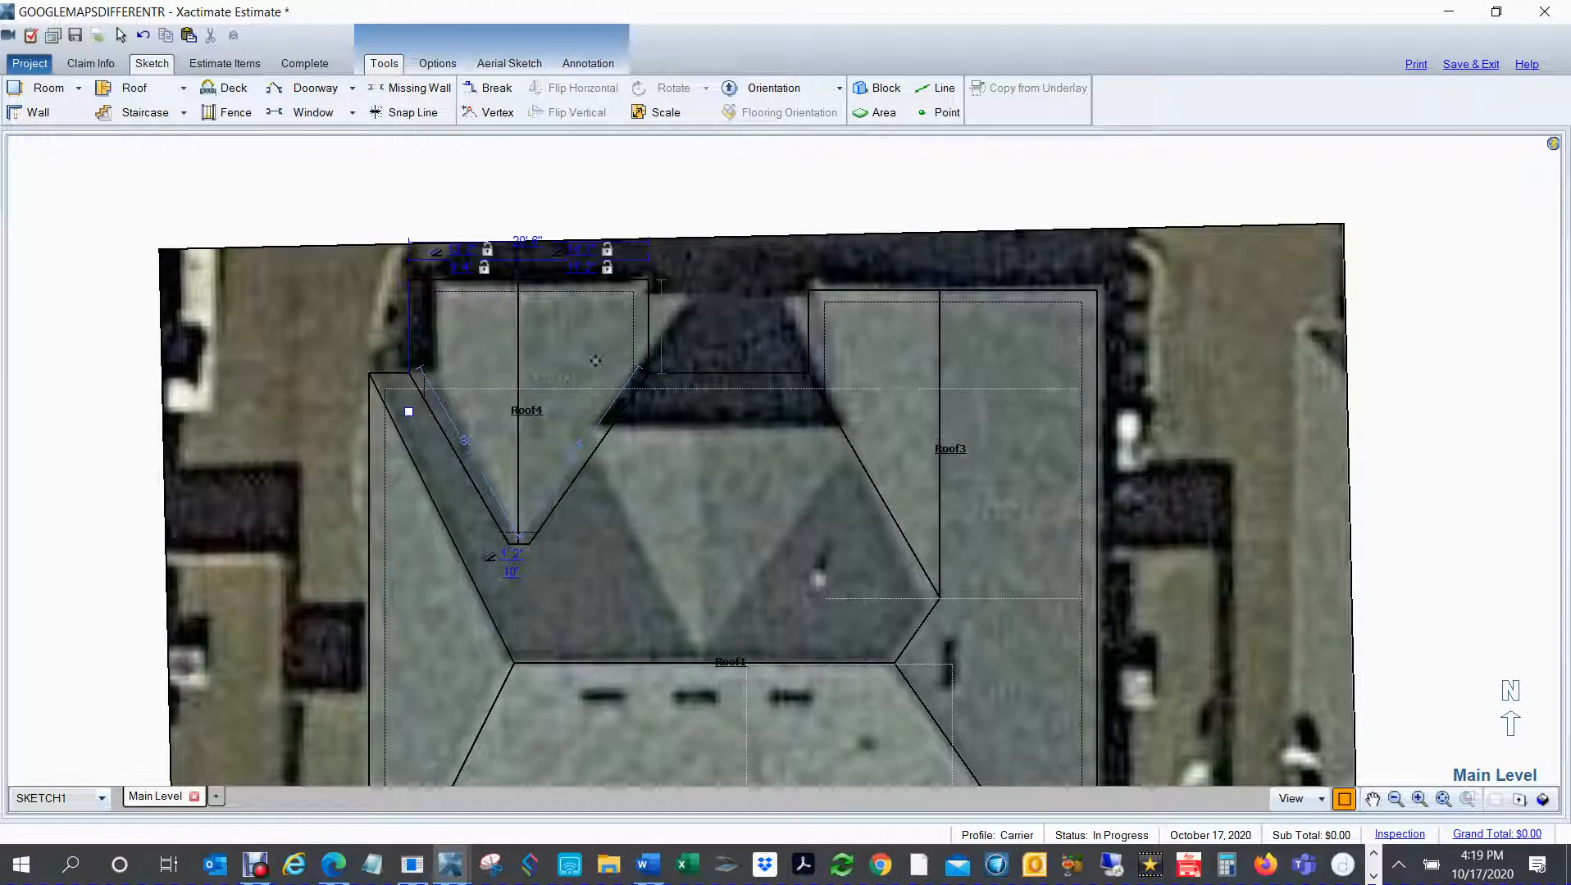
left_click(613, 355)
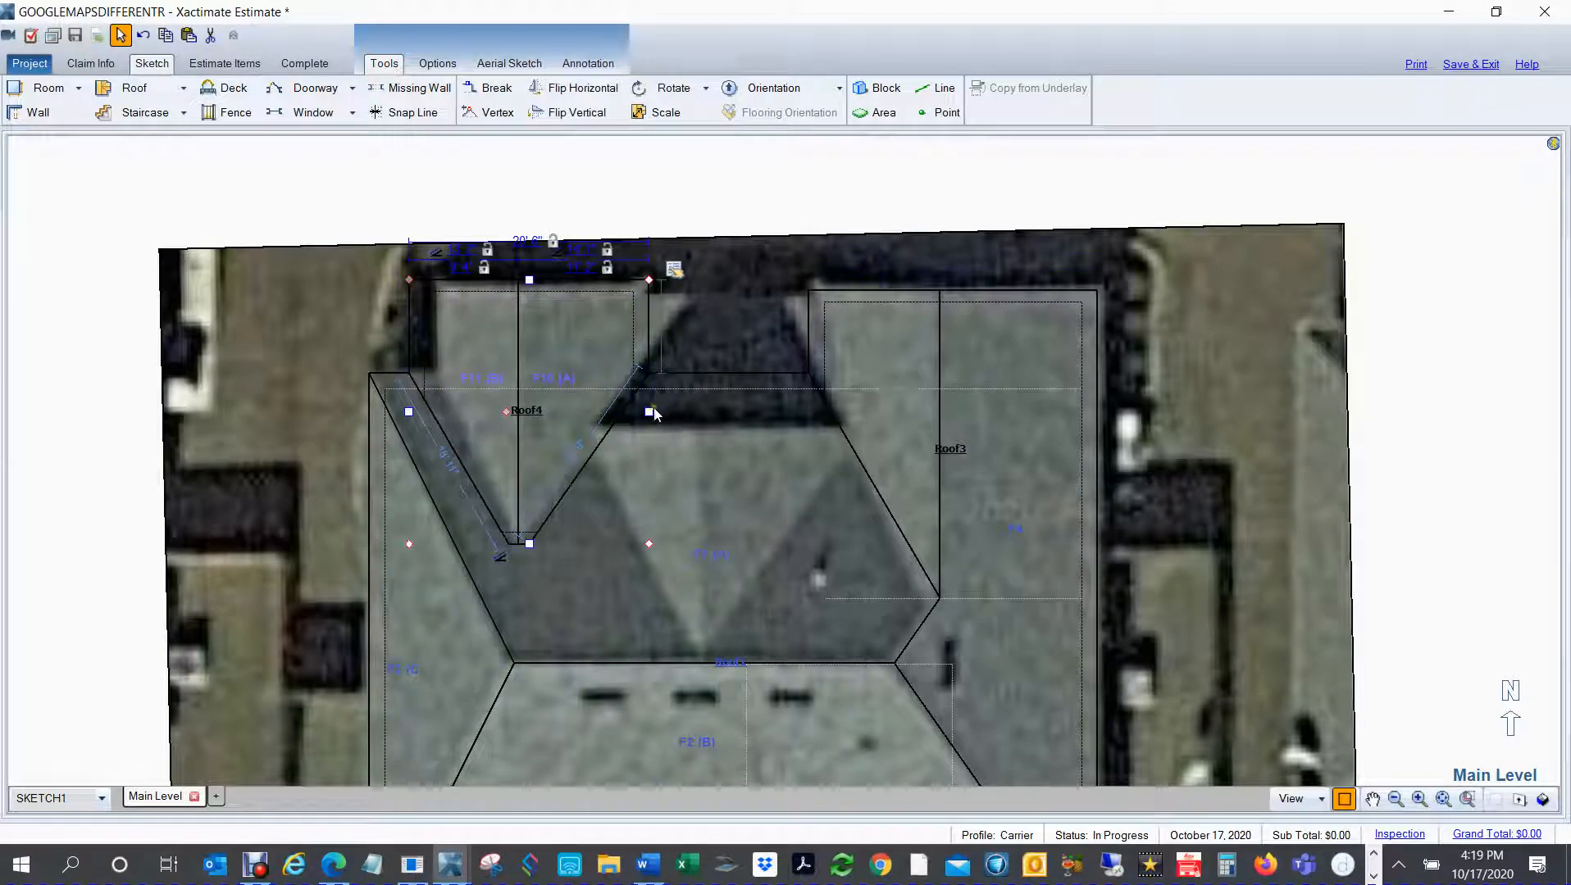
left_click(648, 411)
left_click_drag(647, 412, 654, 411)
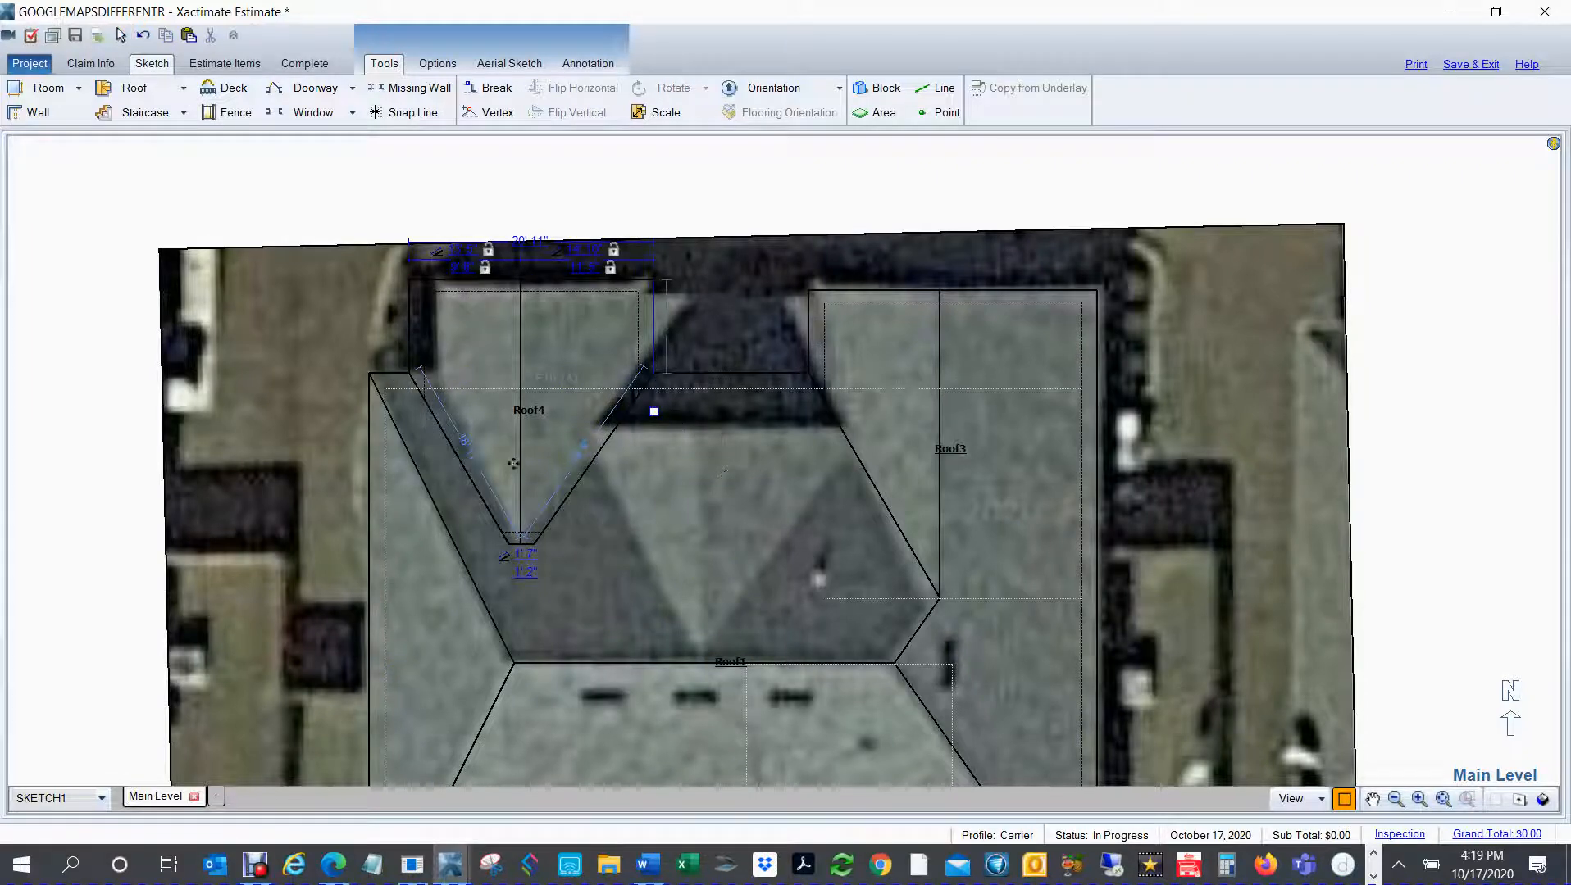
left_click(533, 547)
left_click_drag(518, 579, 519, 579)
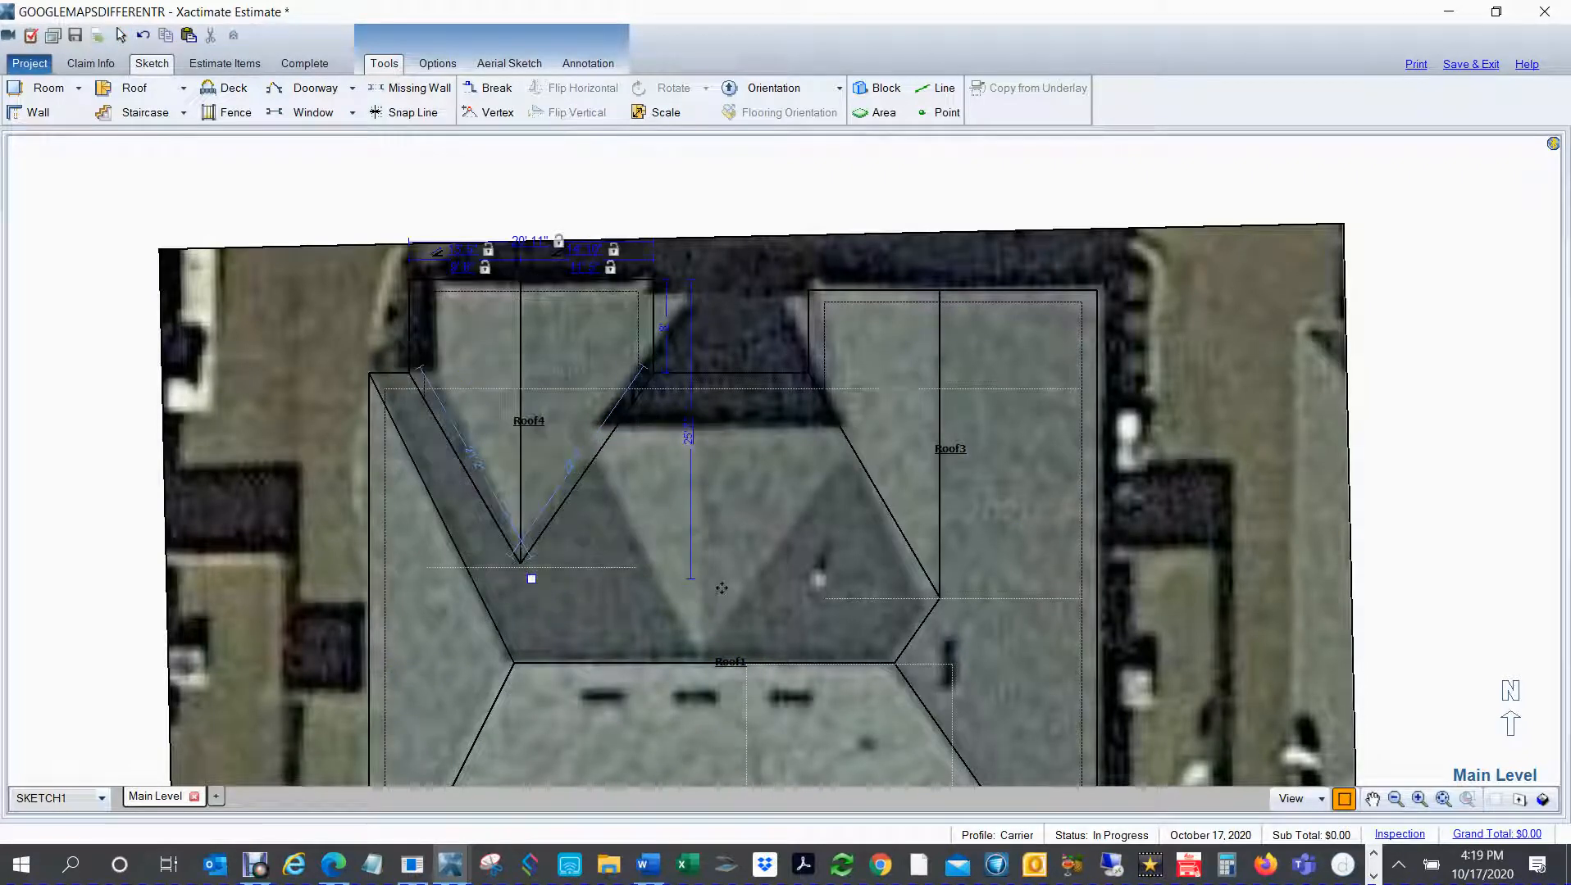
Step: Try an 11" slope on both faces A and B of the northwest gable
left_click(555, 360)
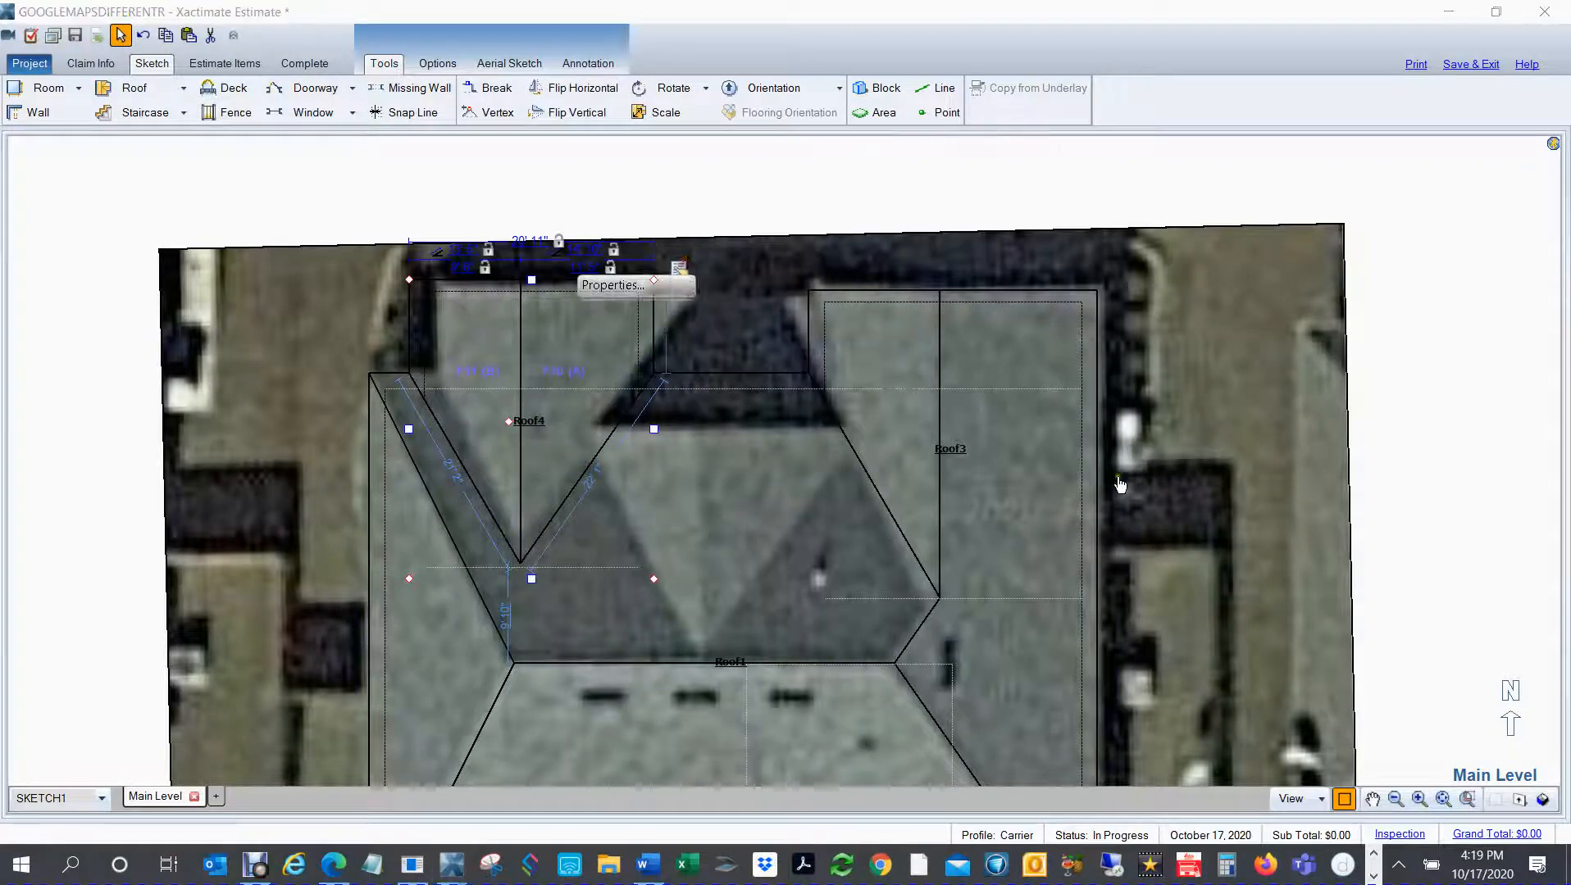
left_click(681, 269)
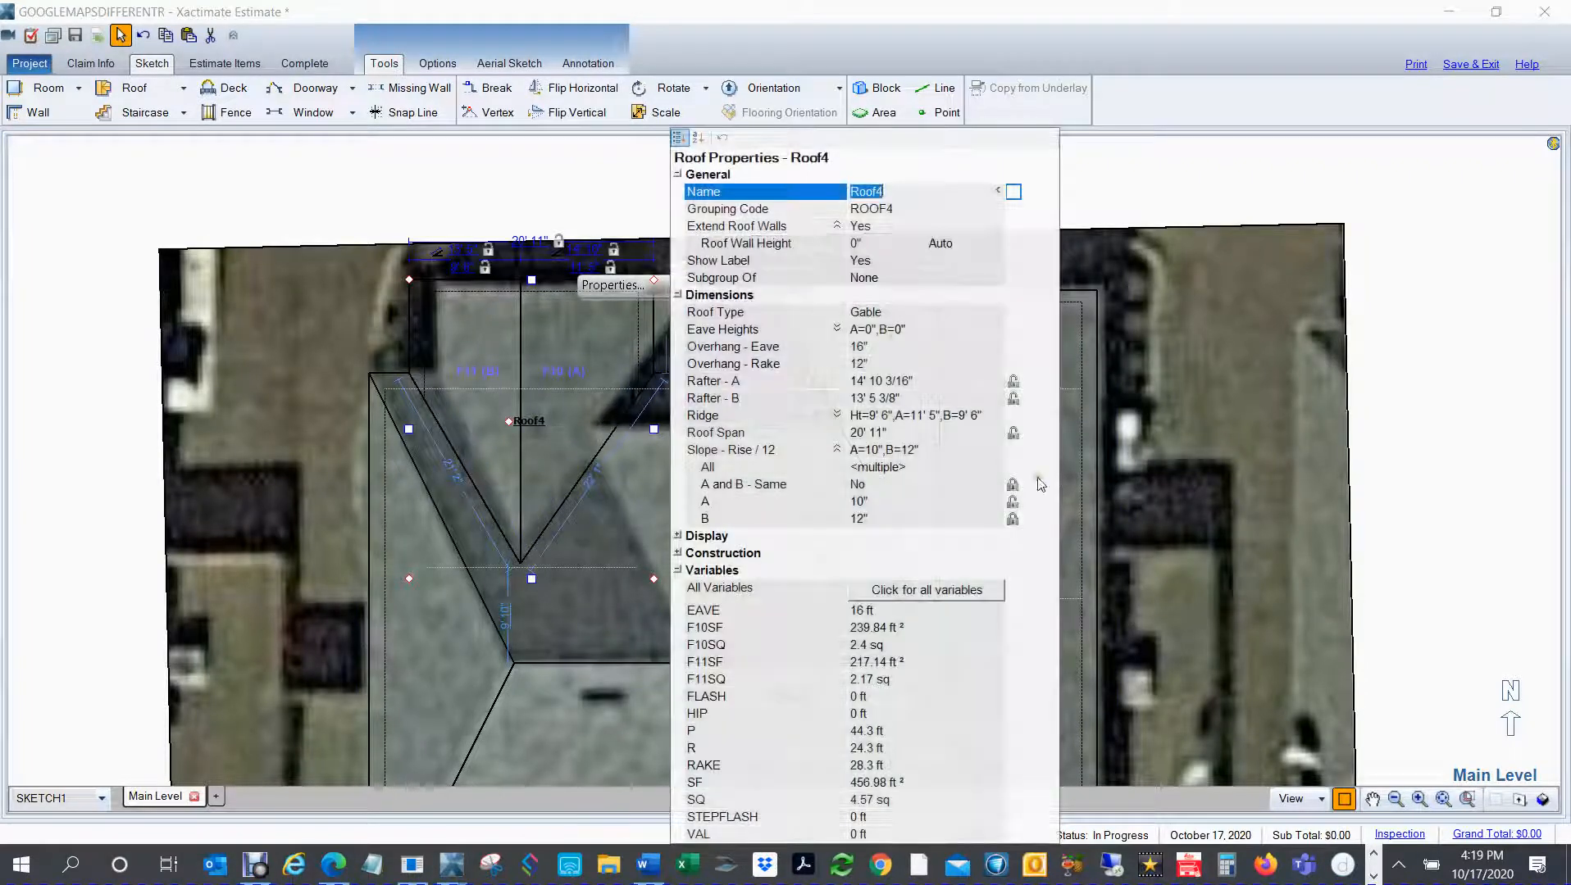
left_click(869, 502)
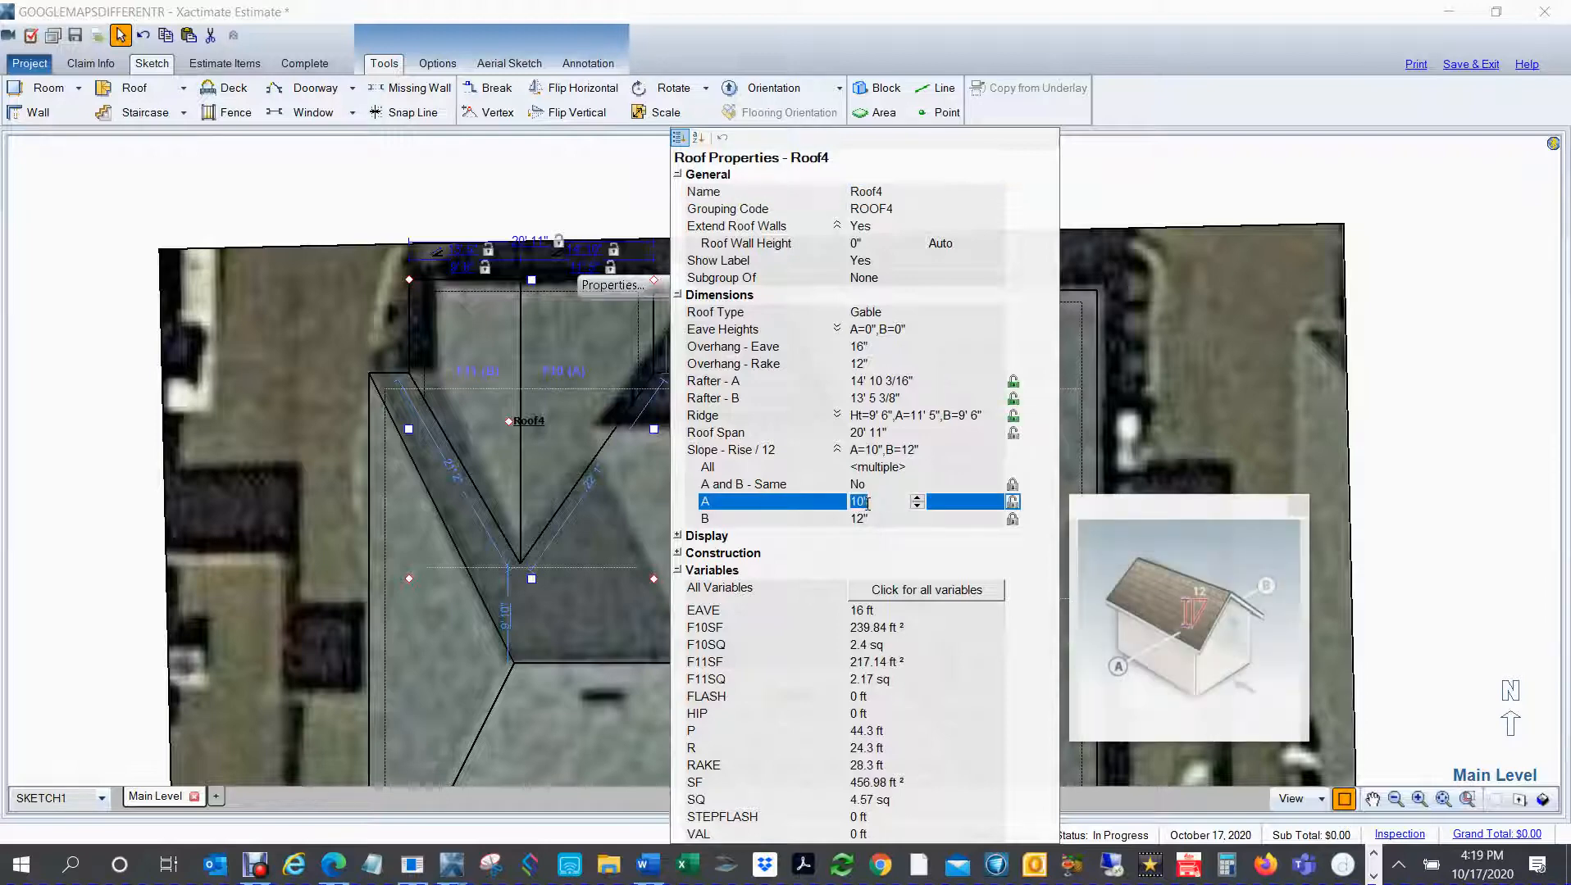
type("1")
key("Tab")
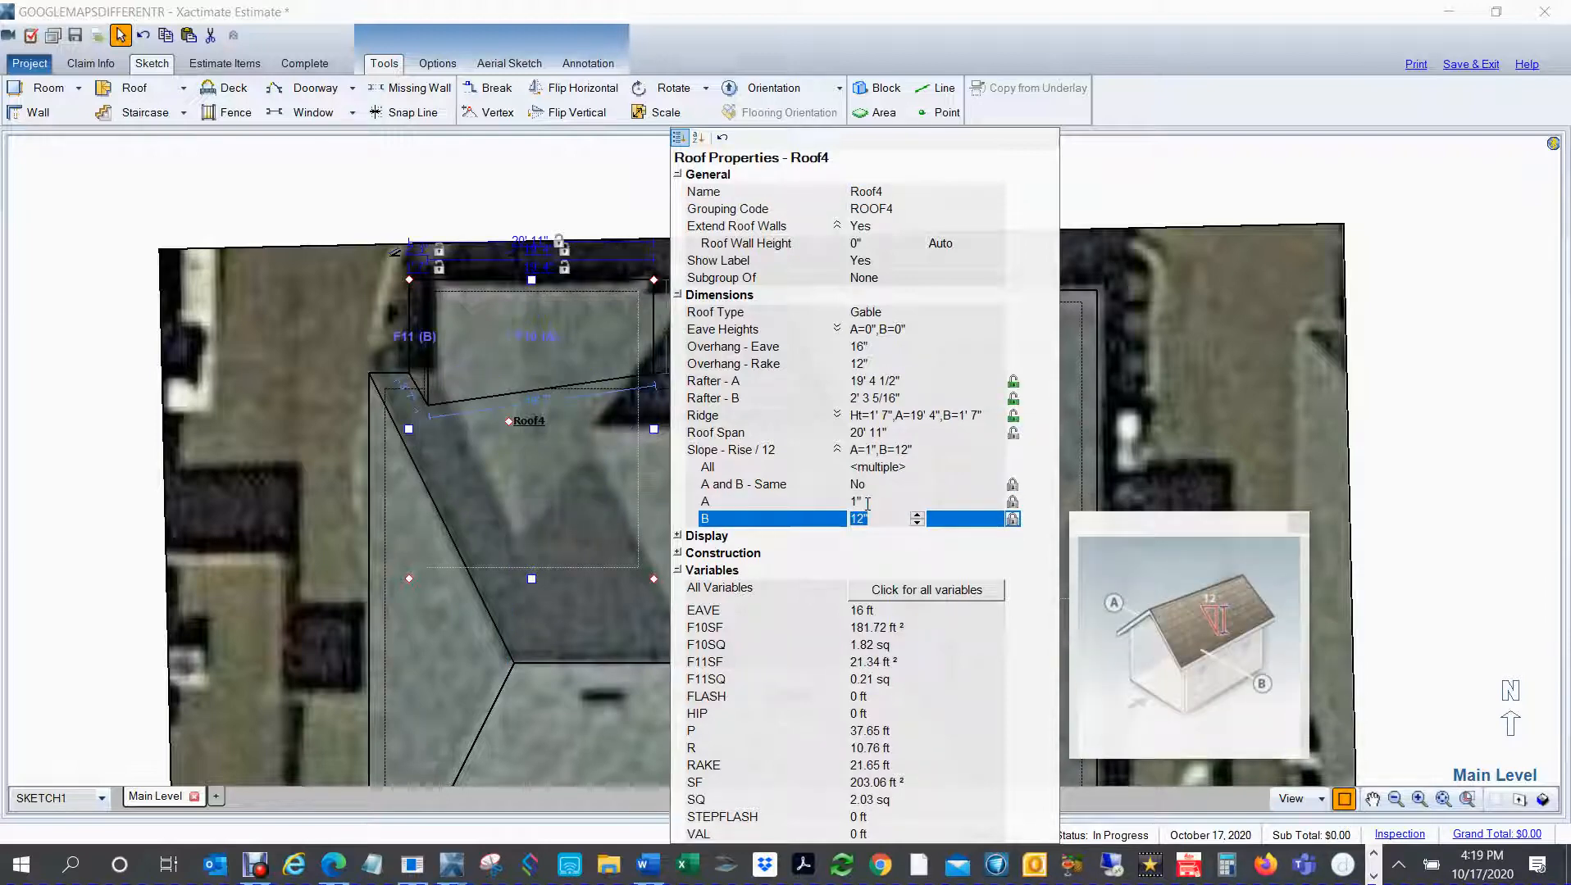
left_click(867, 502)
type("11")
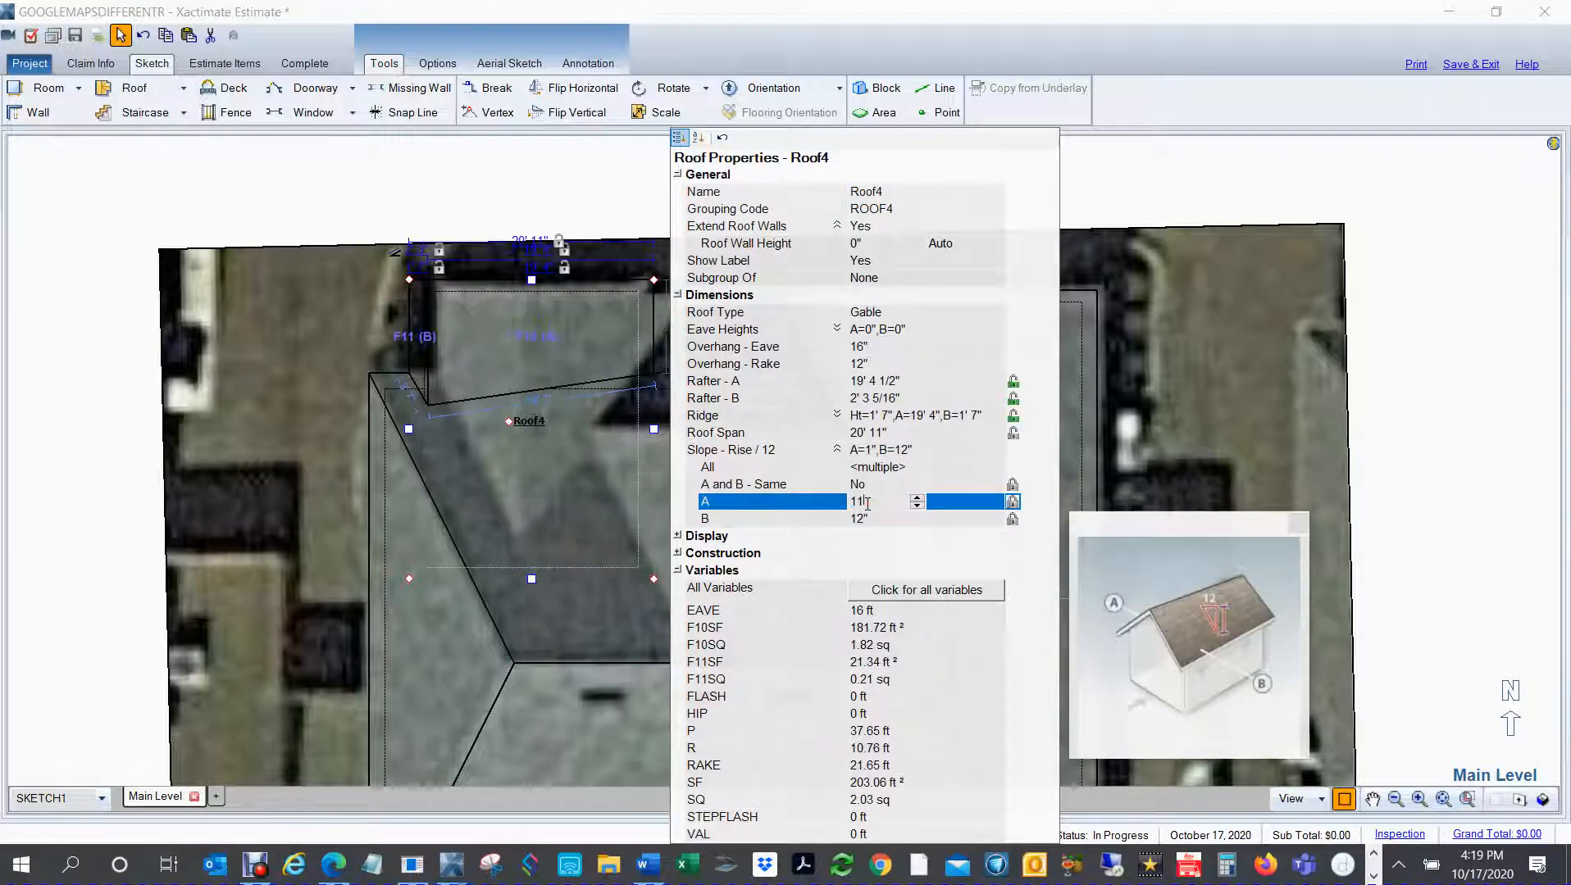
key("Tab")
type("11")
key("Tab")
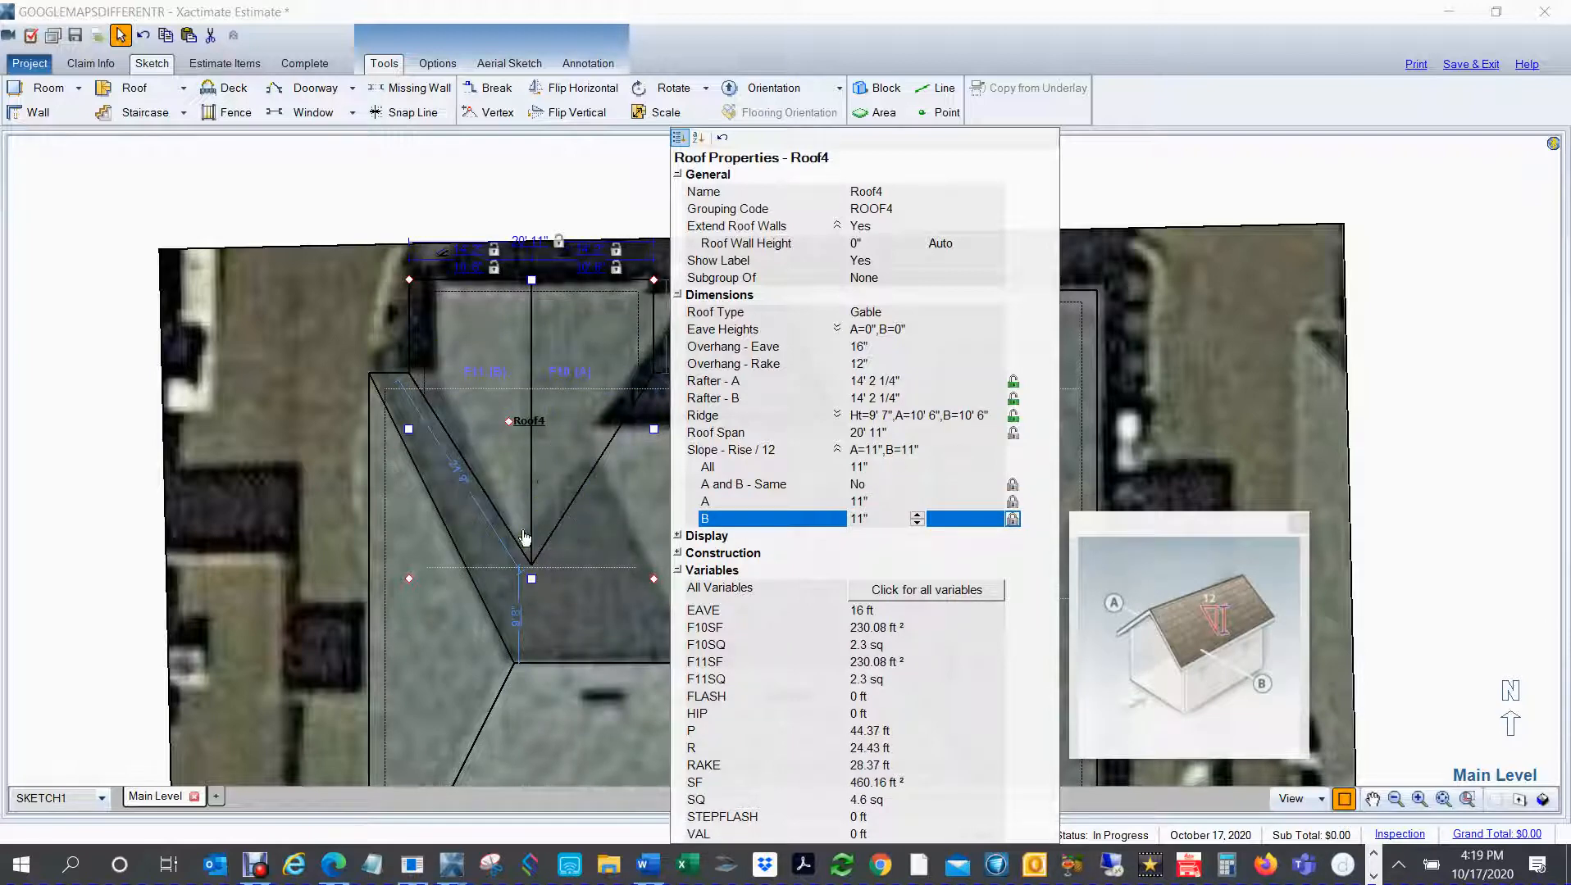
Step: Try a 10" slope on both faces A and B of the northwest gable
left_click(876, 504)
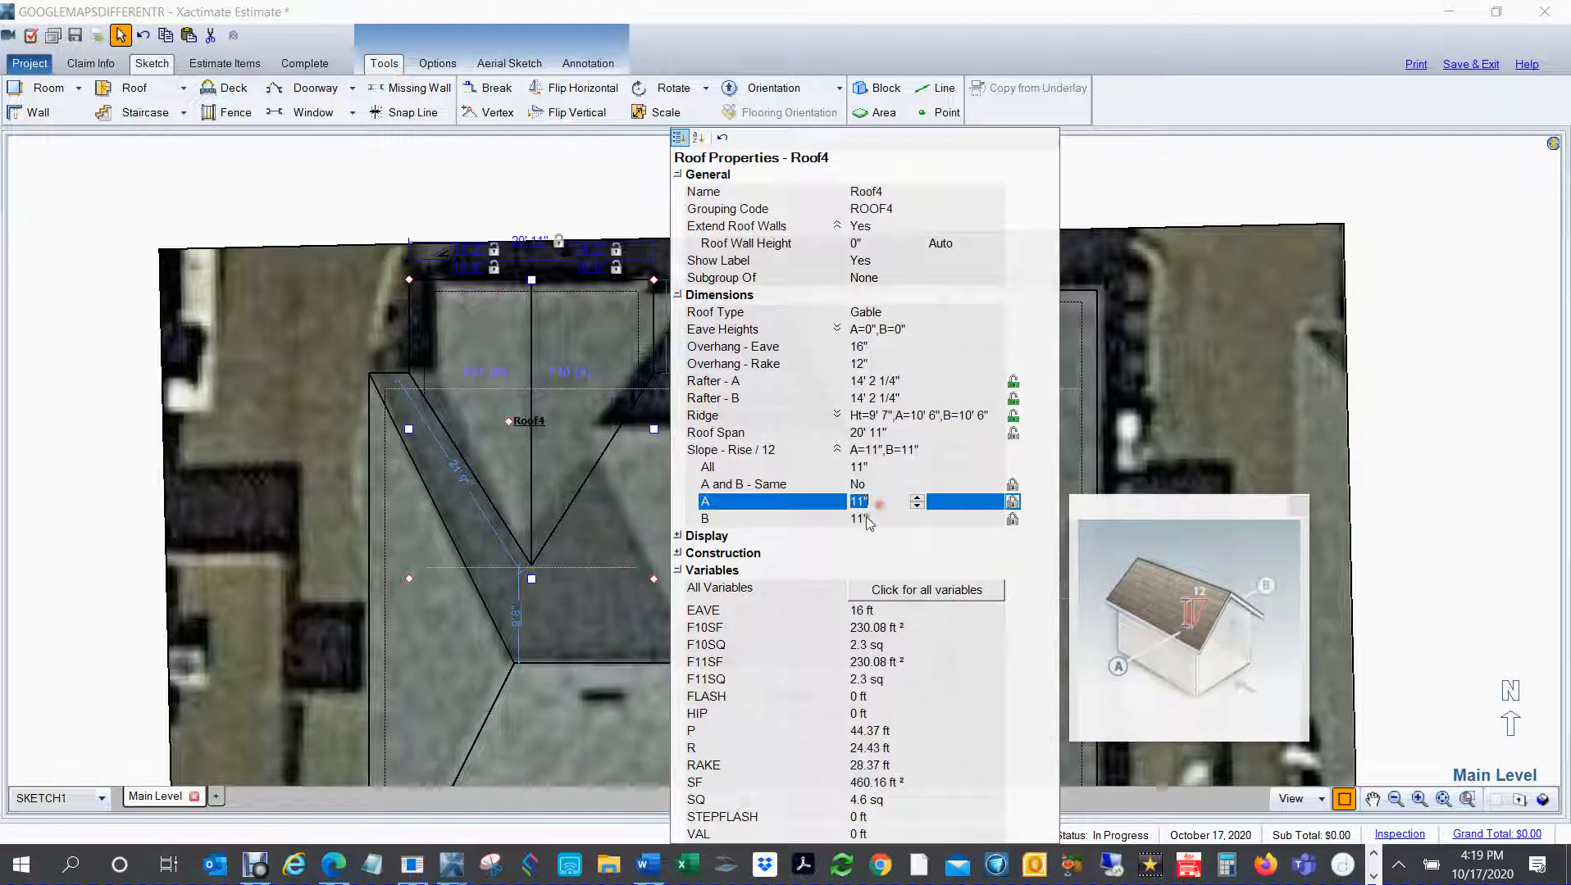
type("10")
key("Tab")
type("10")
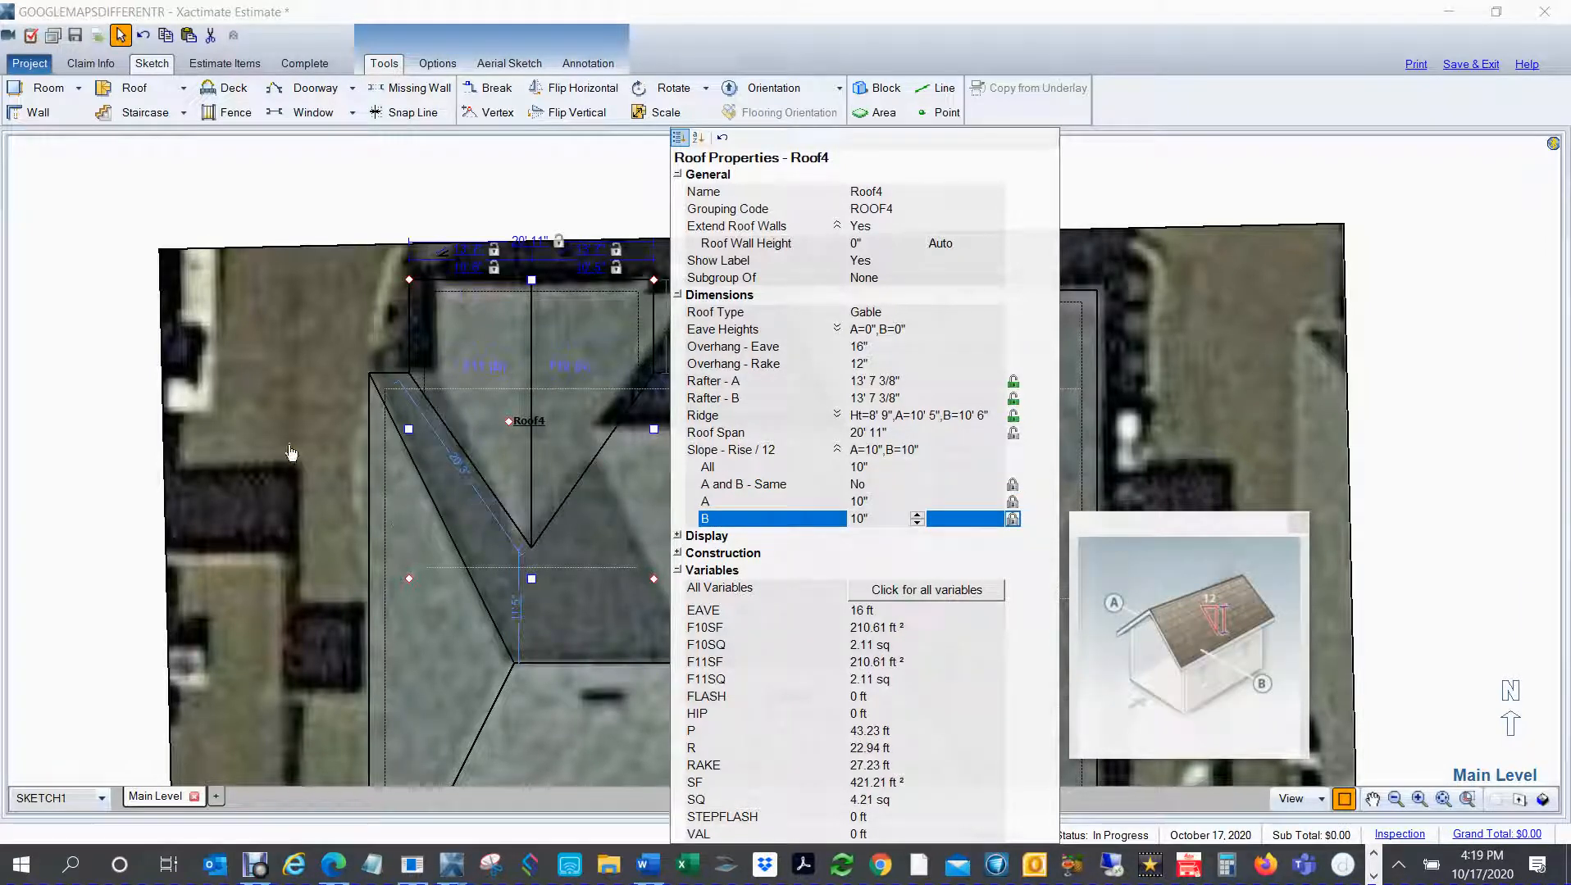
left_click(82, 439)
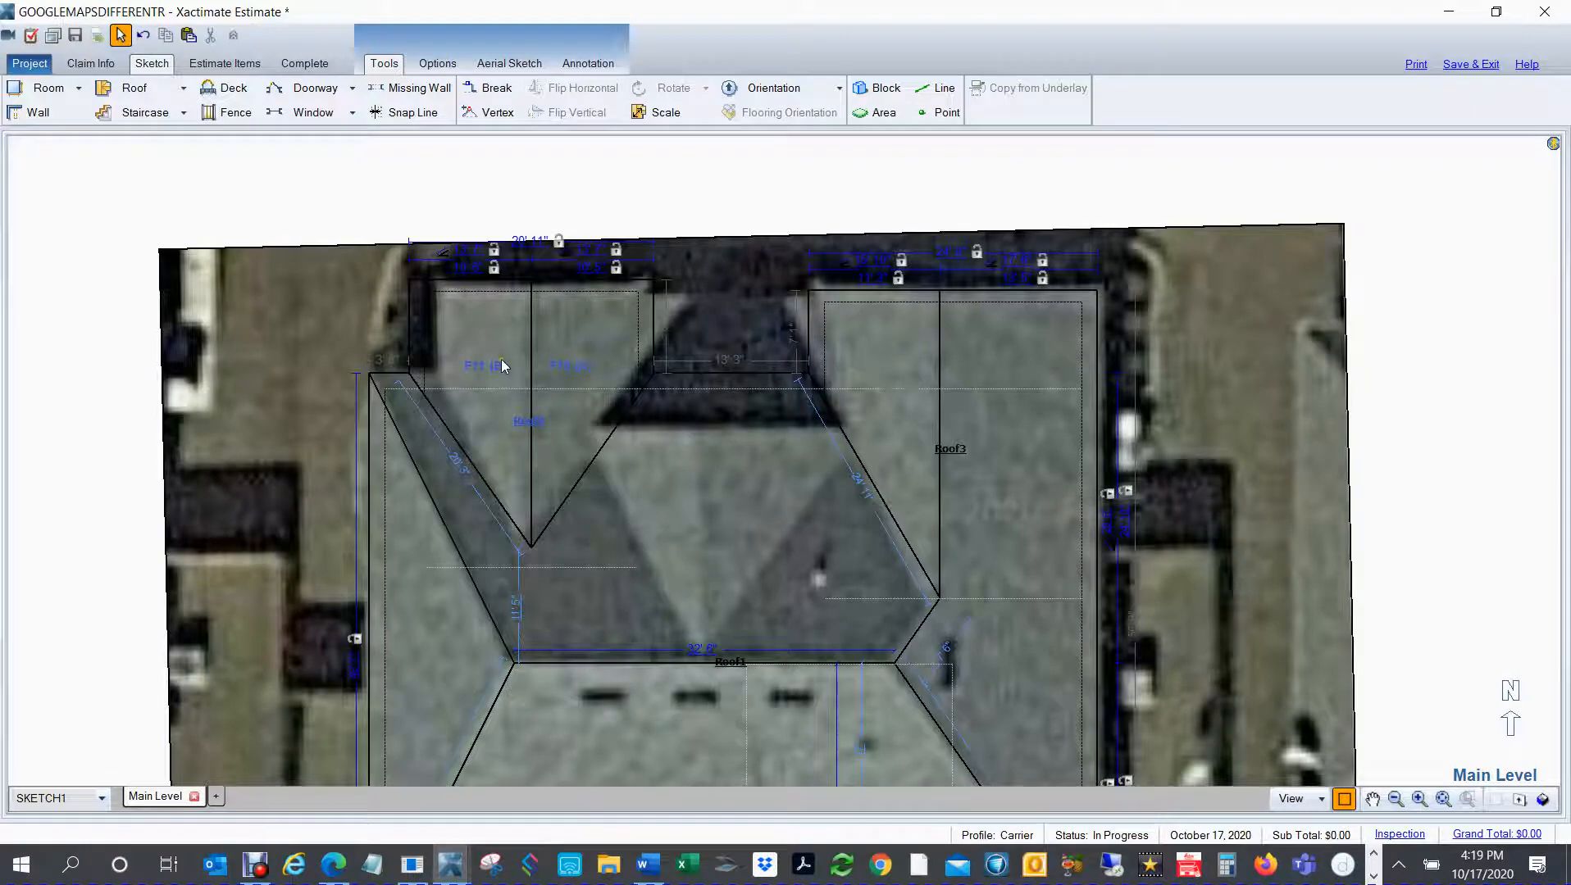
Step: Move the northwest gable's west eave inward to a span of about 18' 9" and set face B's slope to 14"
left_click(457, 394)
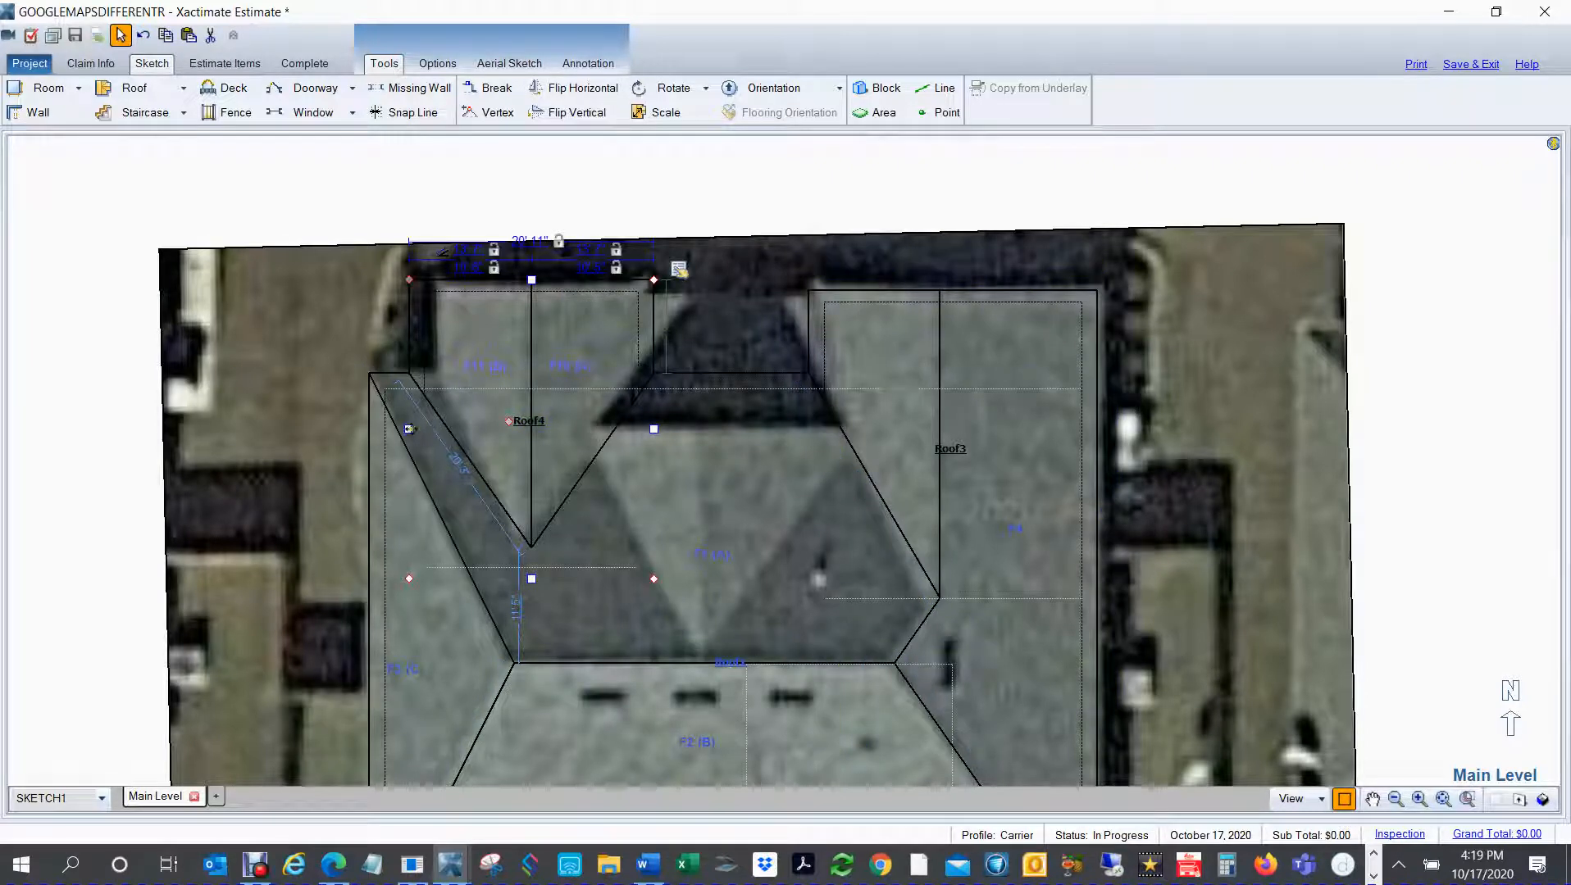
left_click_drag(408, 429, 434, 429)
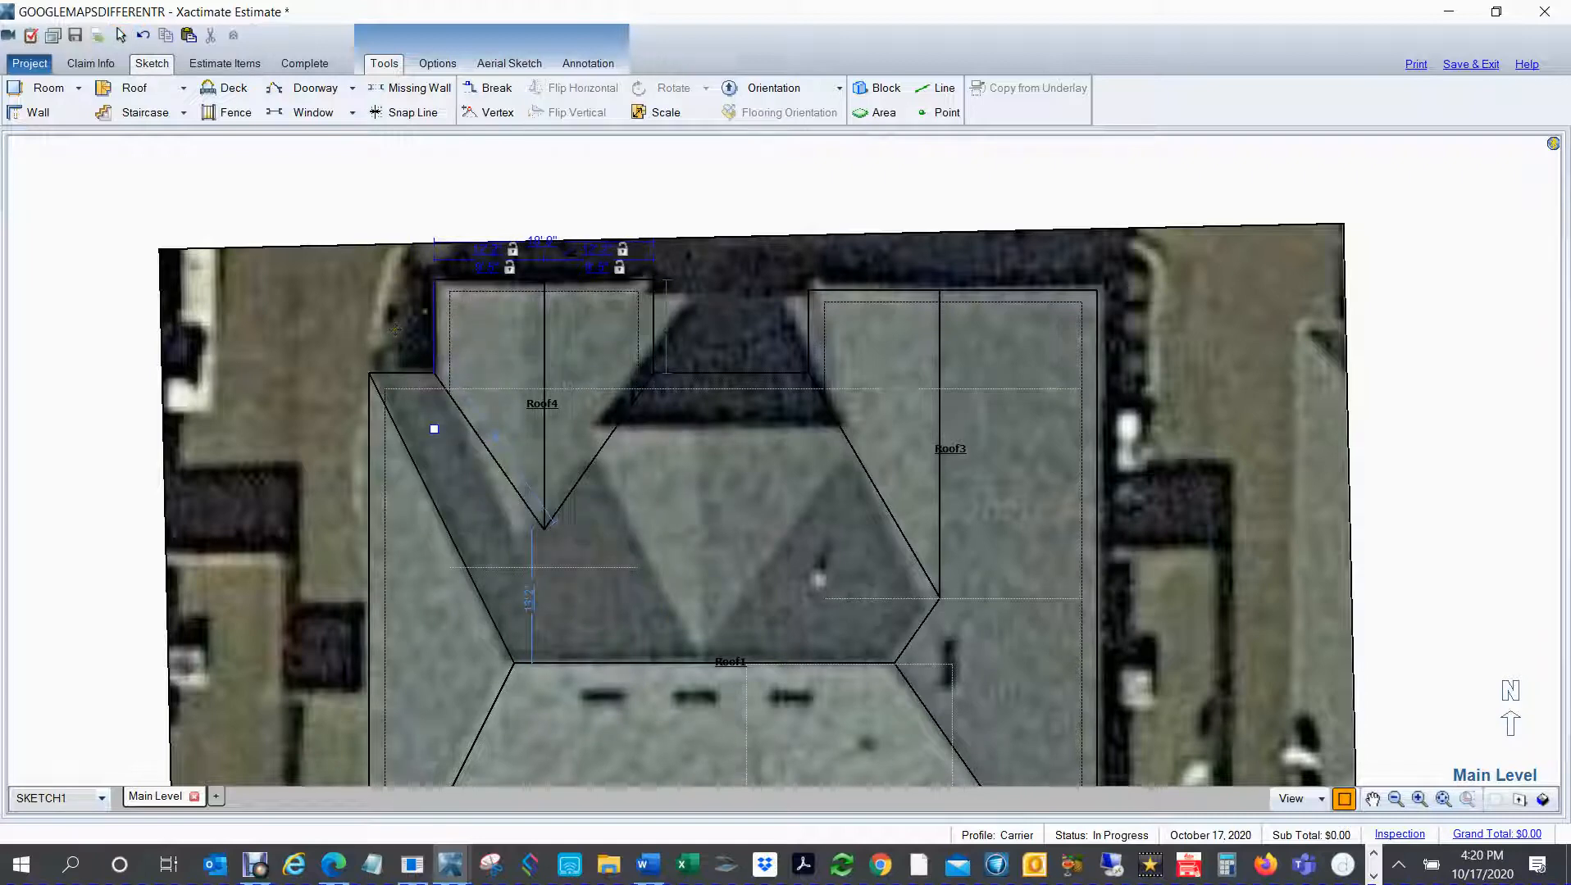
left_click(502, 340)
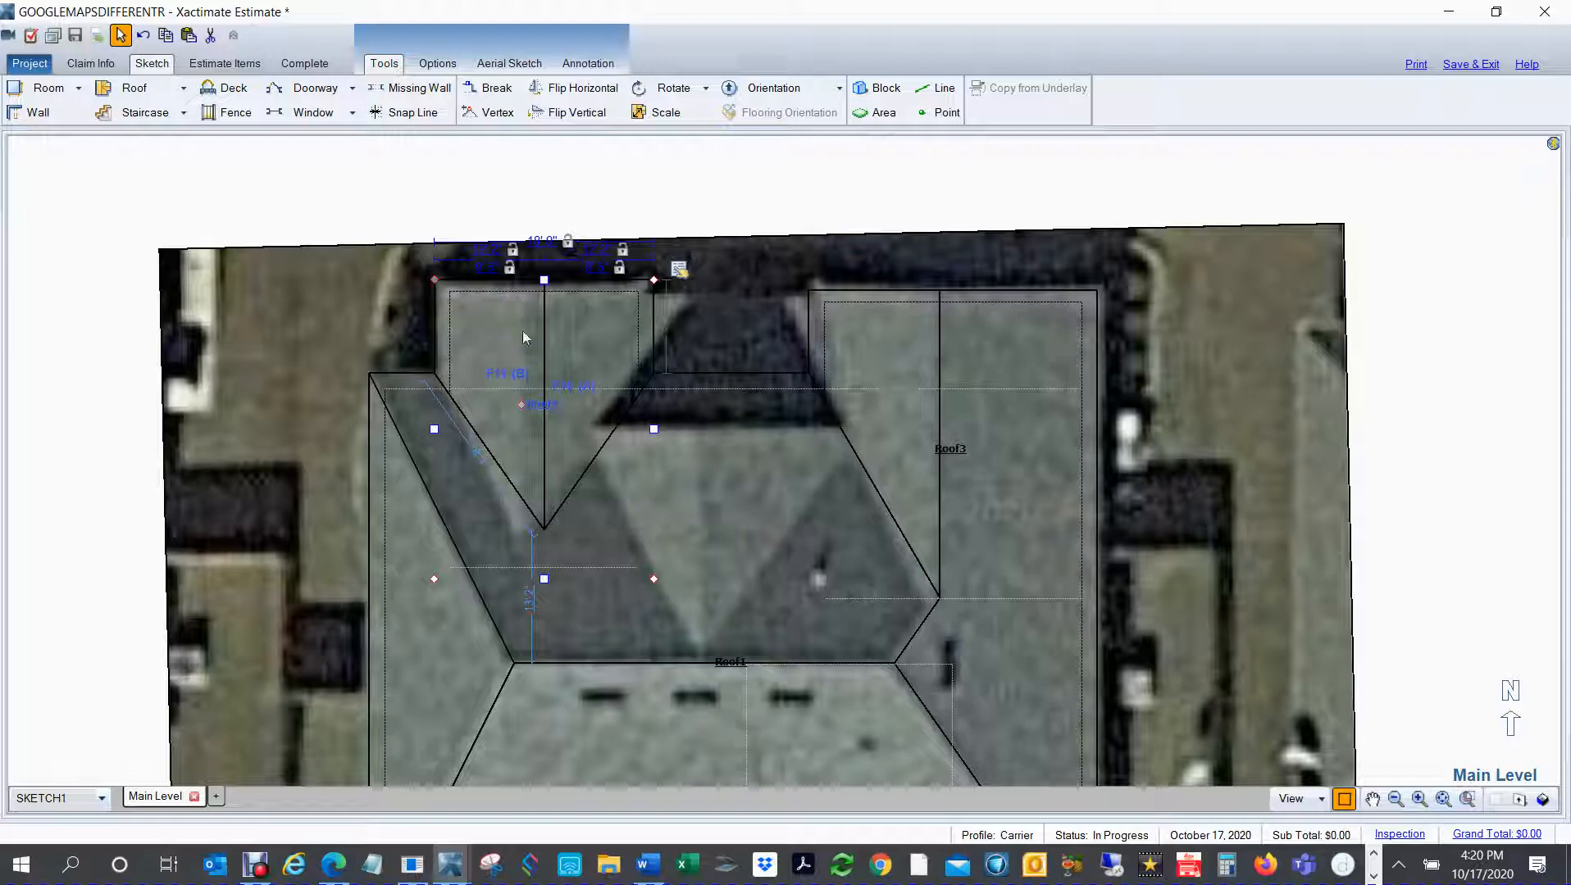
left_click(679, 268)
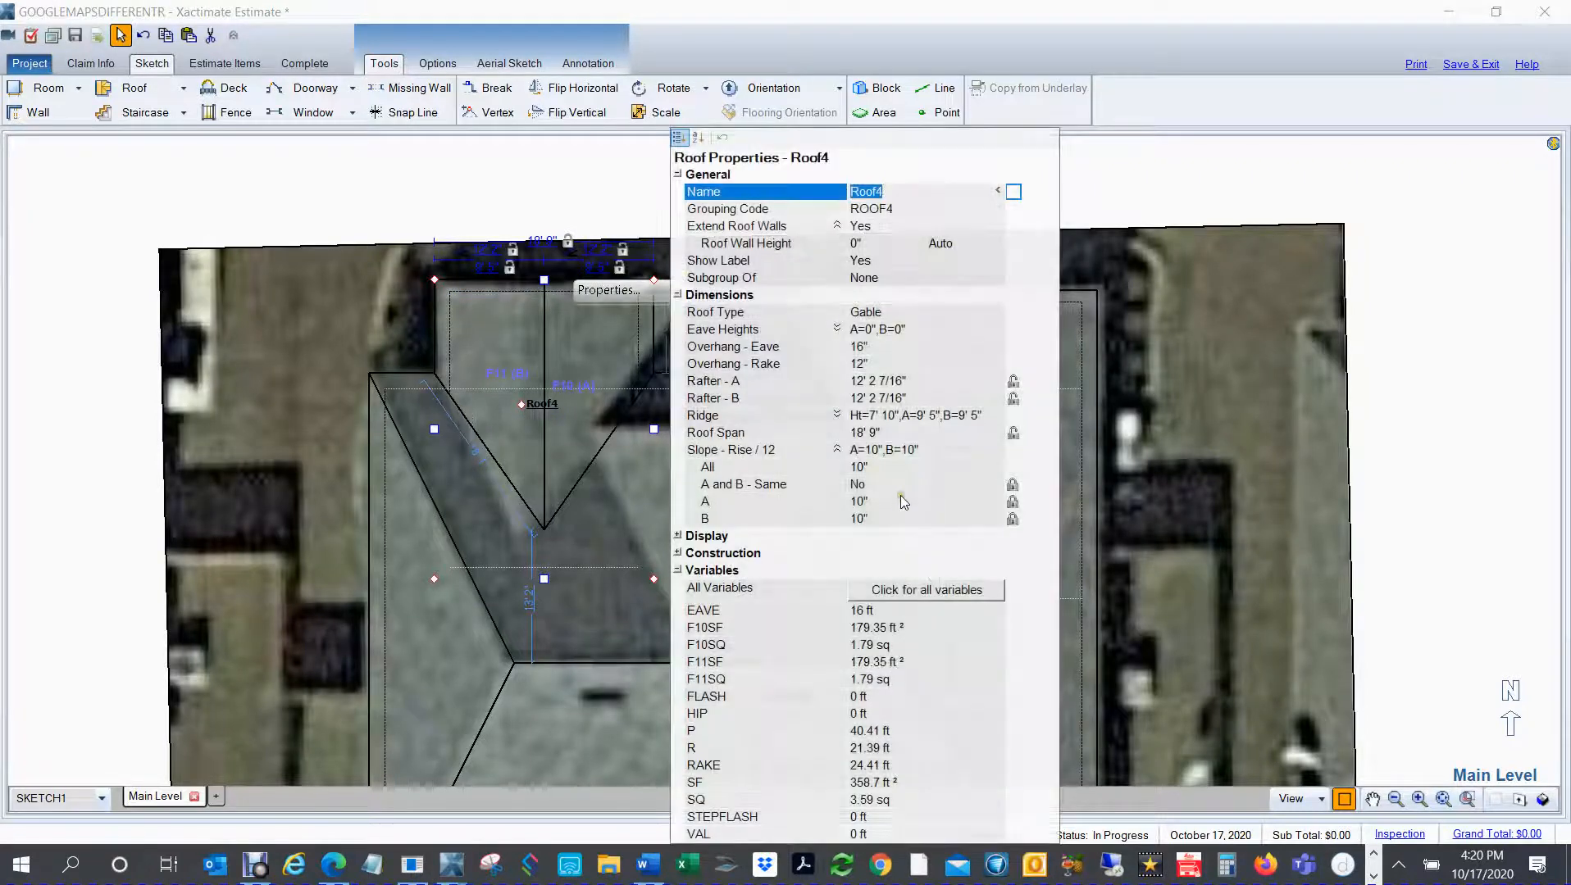
left_click(876, 519)
type("14")
key("Return")
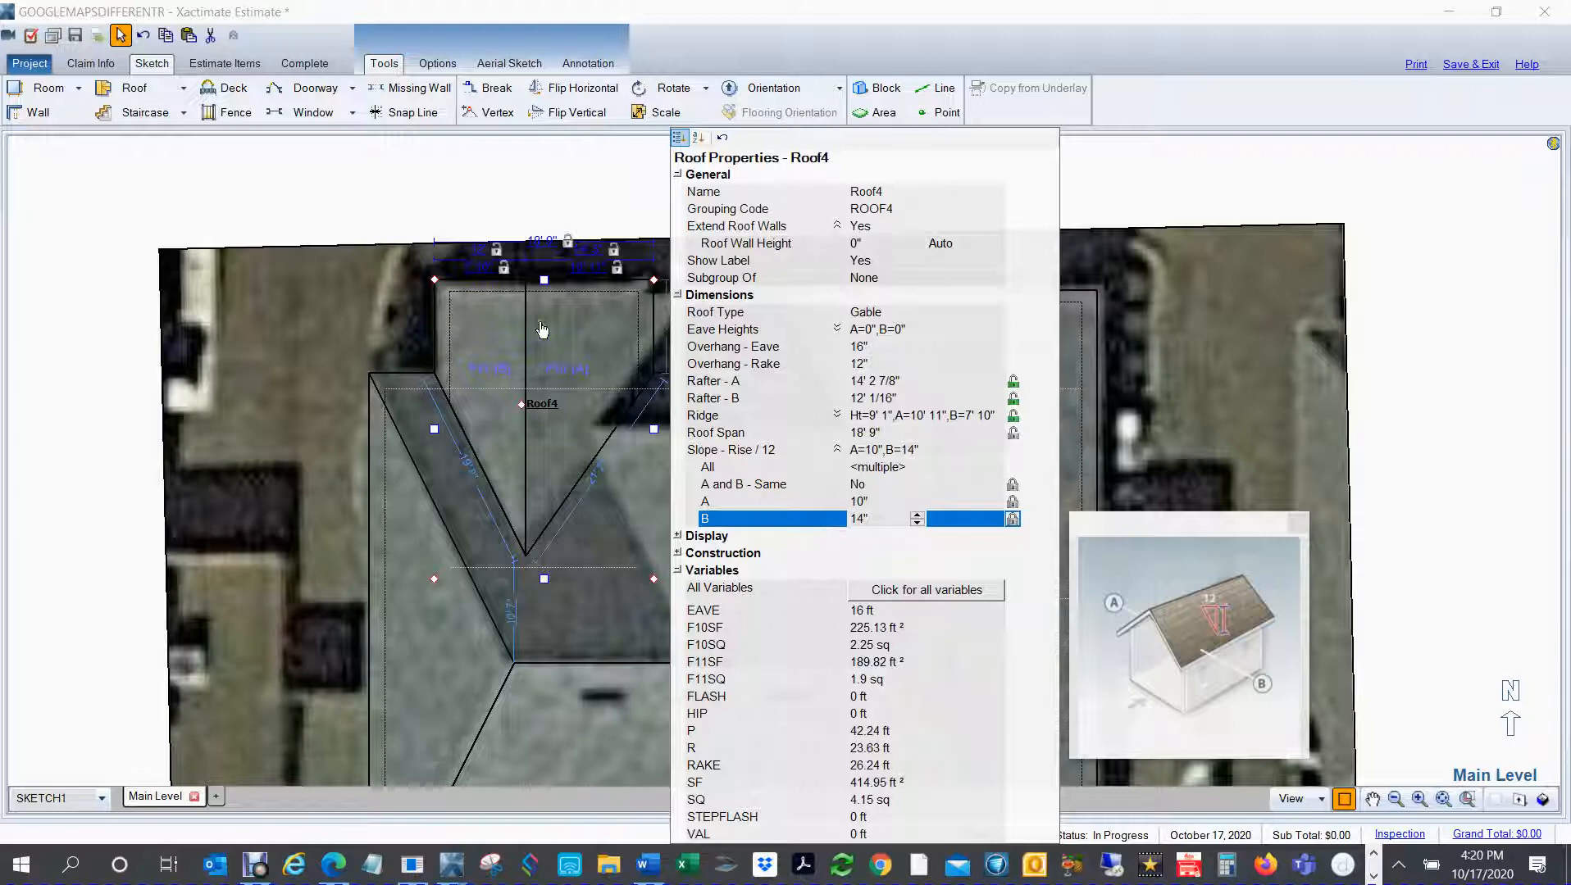
left_click(20, 377)
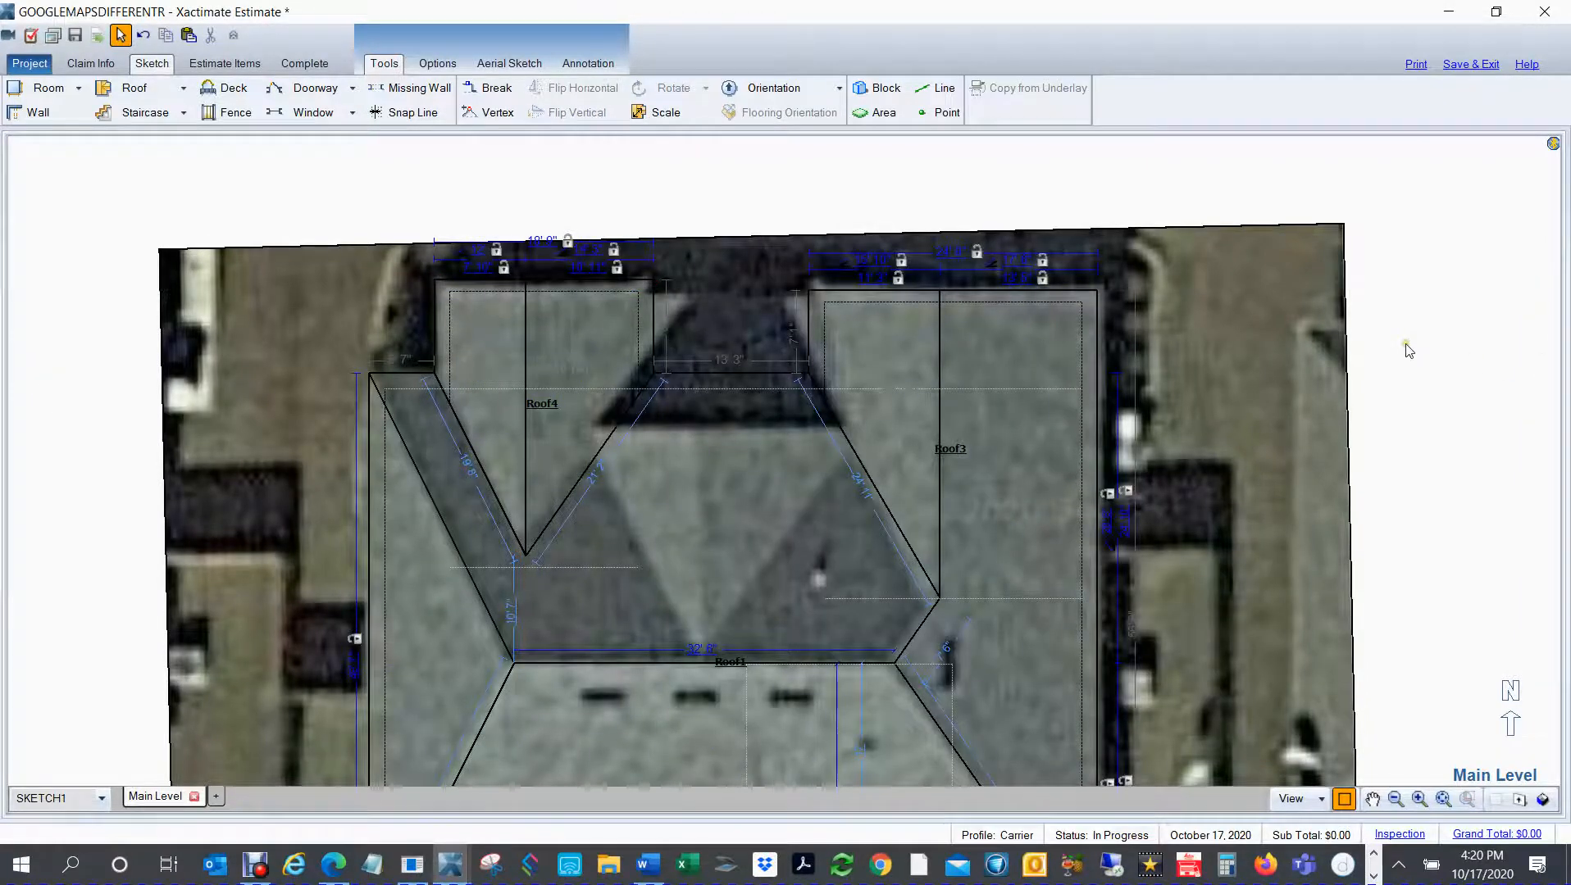
Step: Copy the northwest gable roof and paste the duplicate in the empty area east of the underlay
scroll(1406, 350, "down", 1)
left_click_drag(1392, 418, 1323, 365)
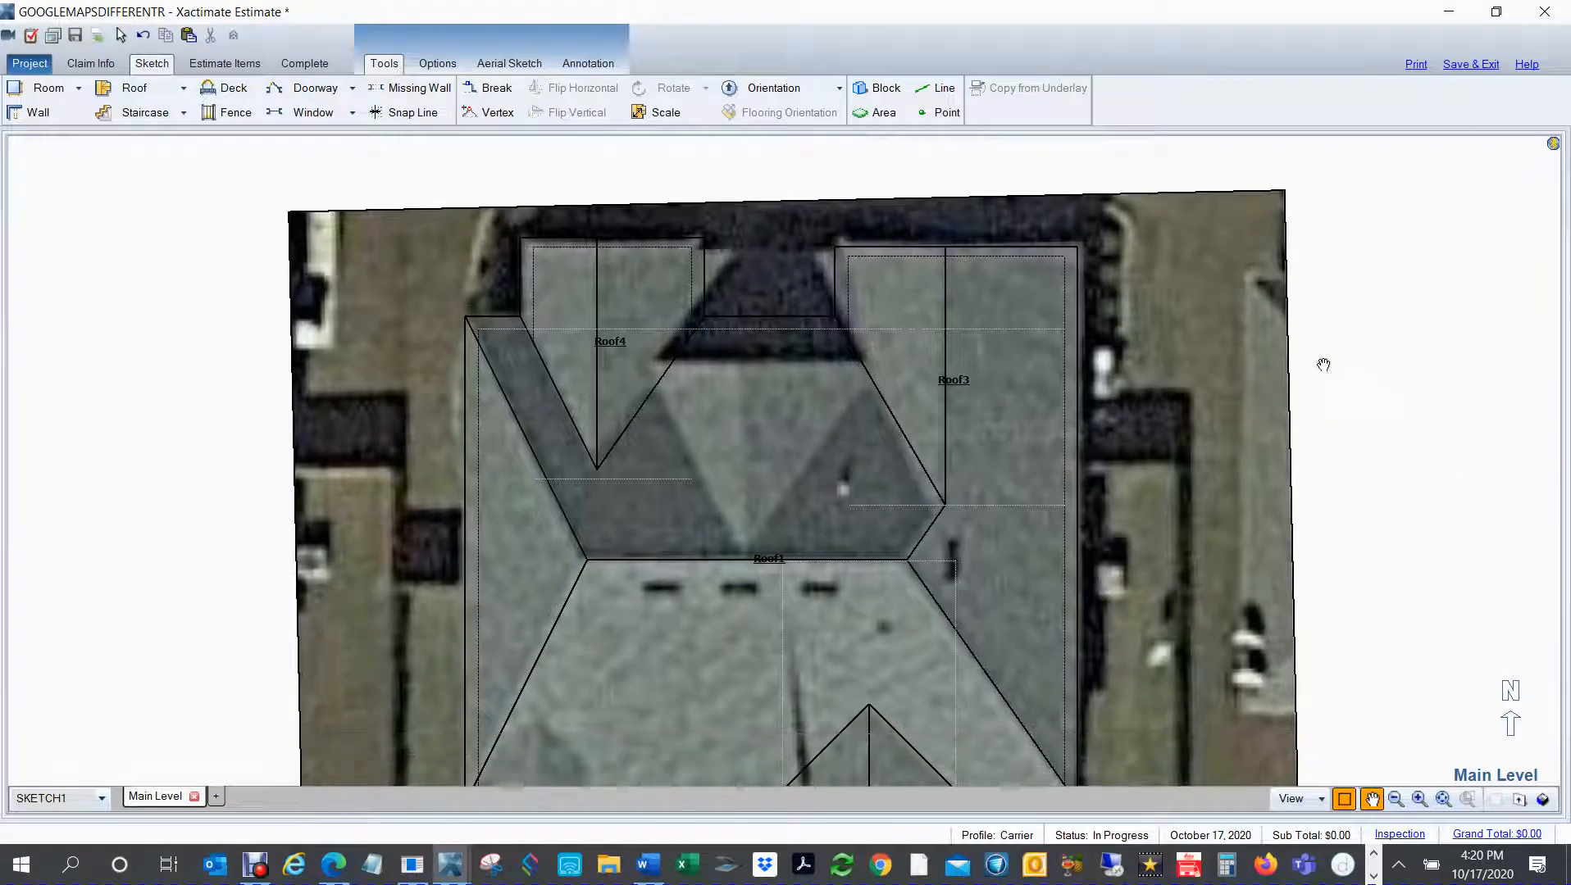
scroll(1327, 375, "down", 1)
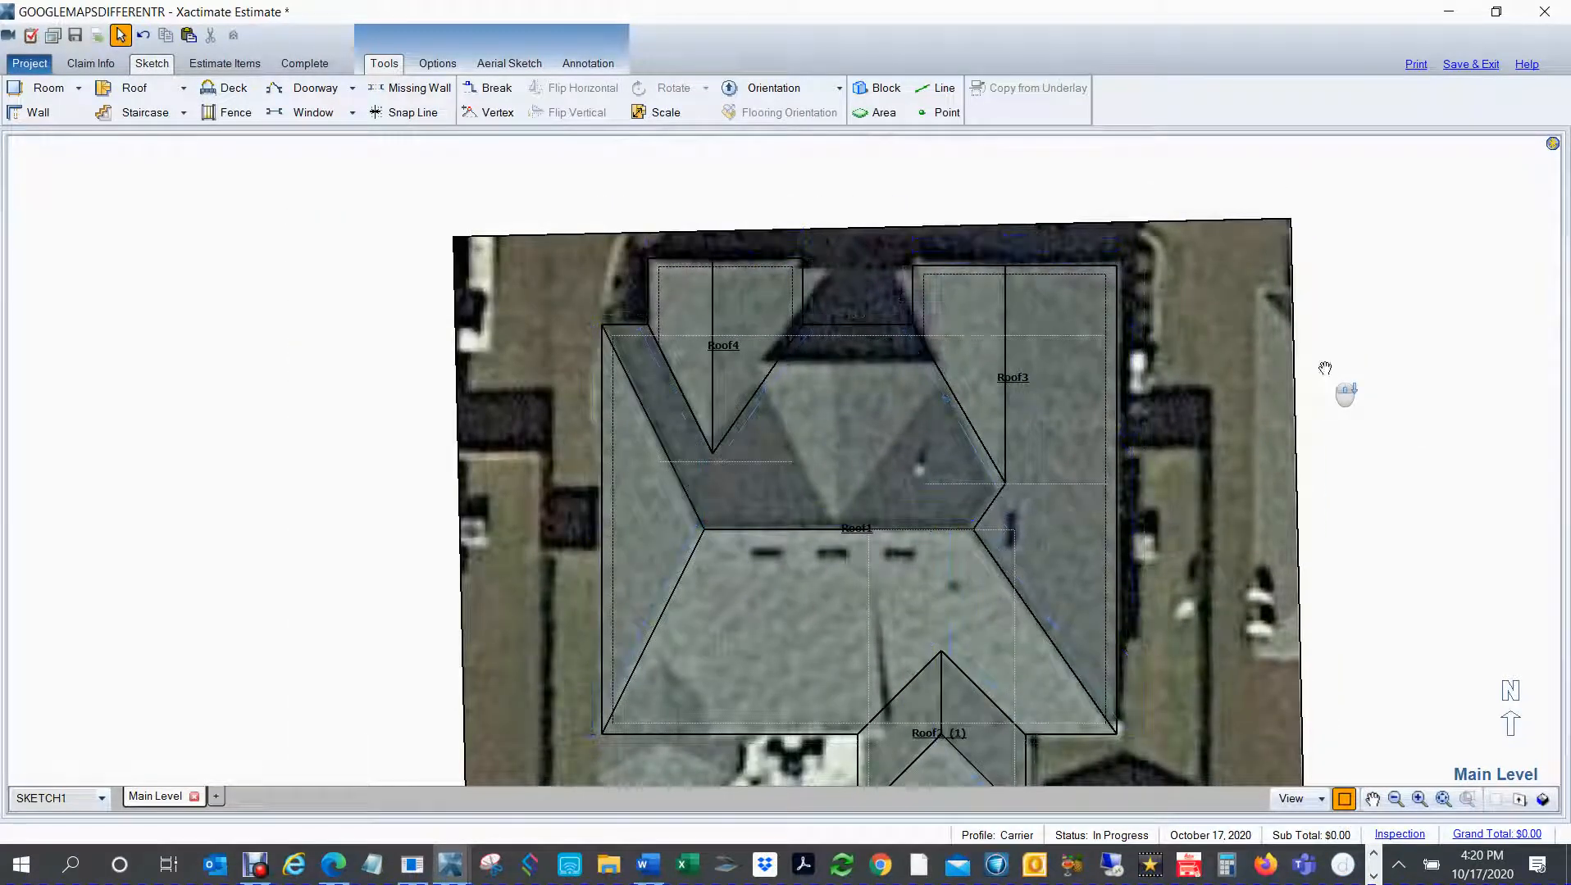
mouse_move(1385, 385)
left_mouse_down()
mouse_move(1307, 396)
mouse_move(1280, 378)
left_mouse_up()
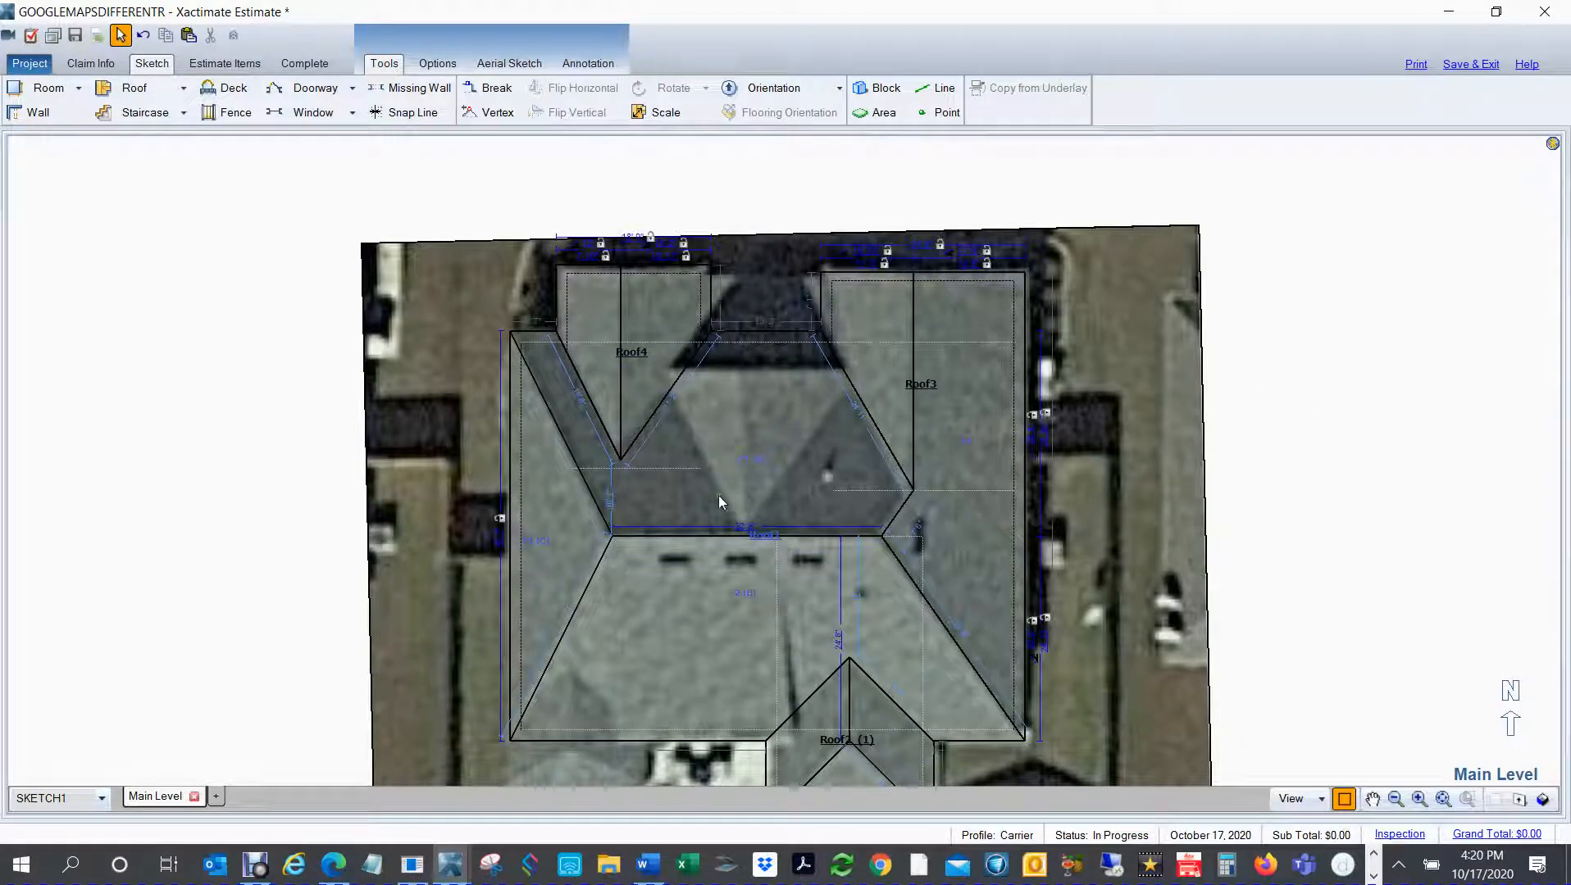
left_click(1292, 409)
left_click(627, 325)
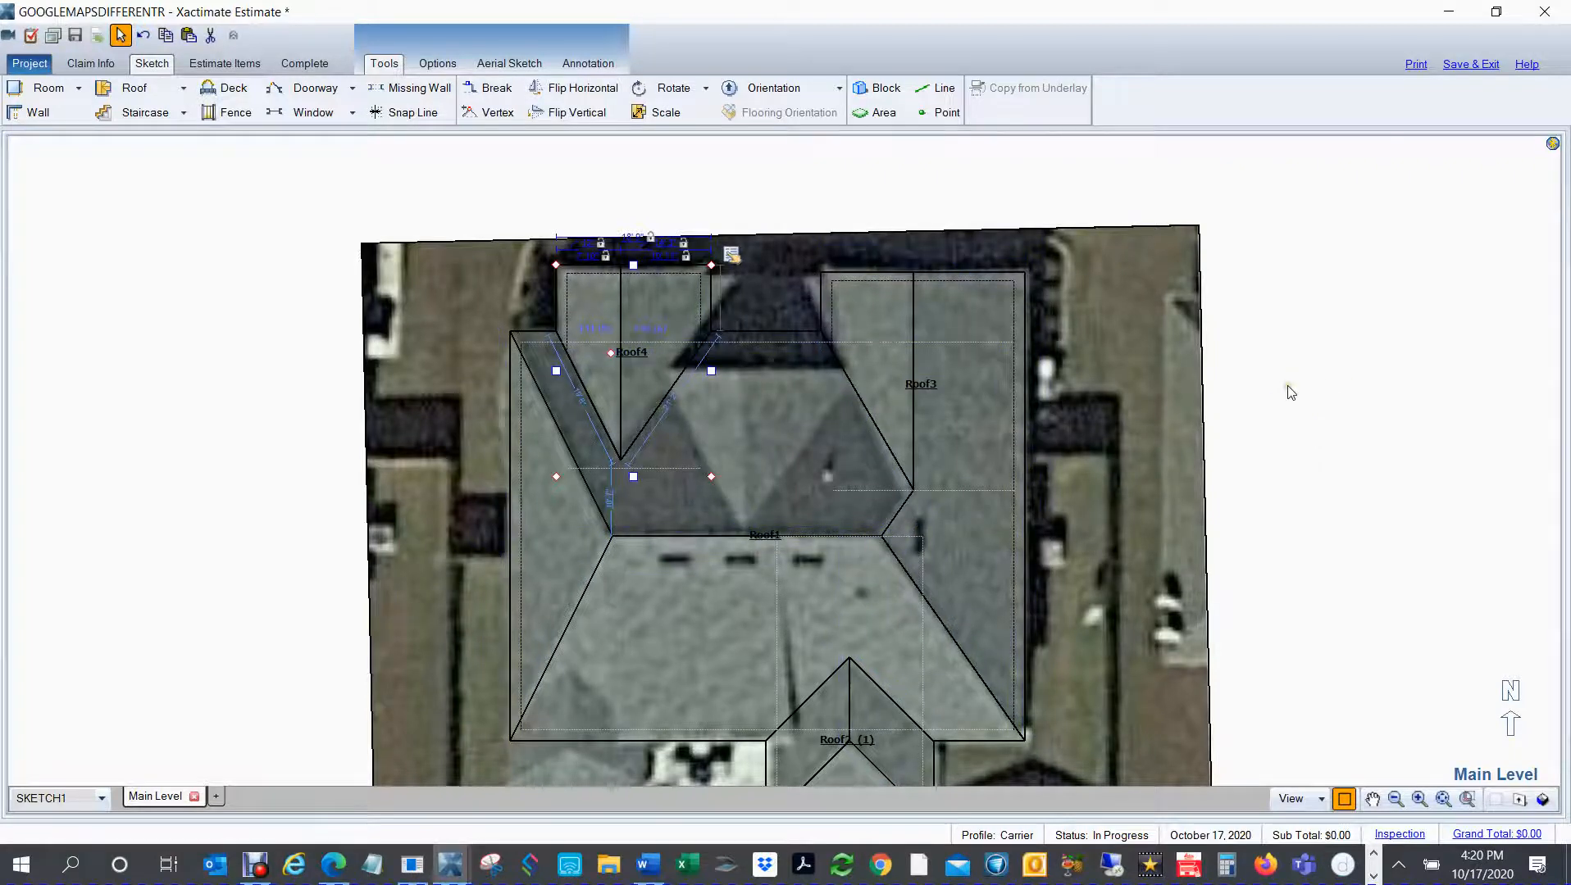
key("ctrl+c")
key("ctrl+v")
left_click(1378, 391)
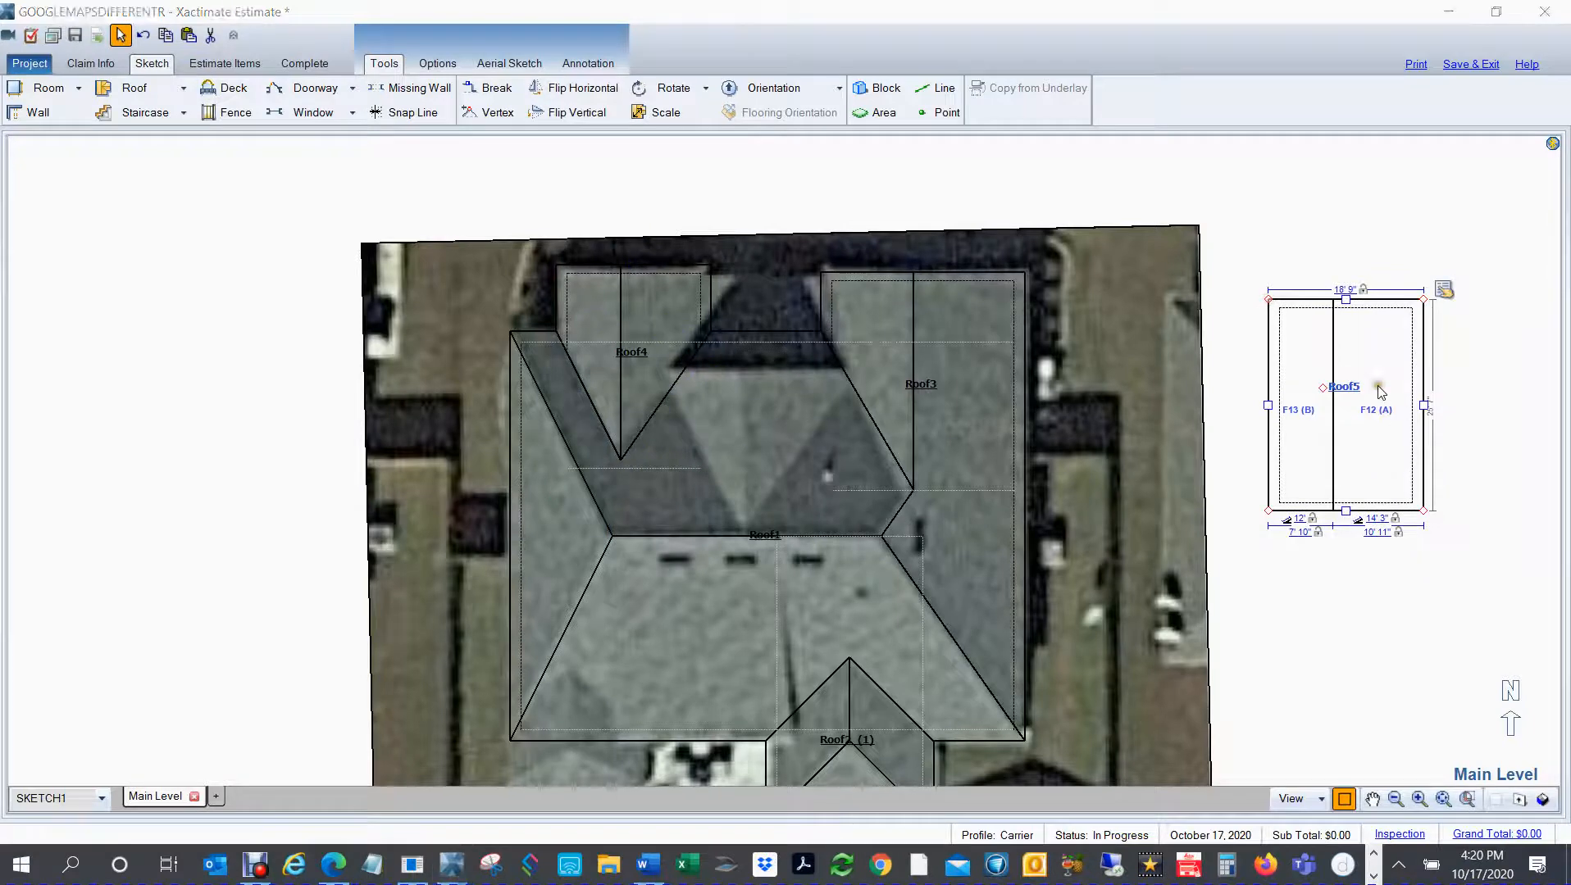
Step: Set the duplicated gable's face B slope to 12" and move it over the small central gable on the house's north side
double_click(1379, 391)
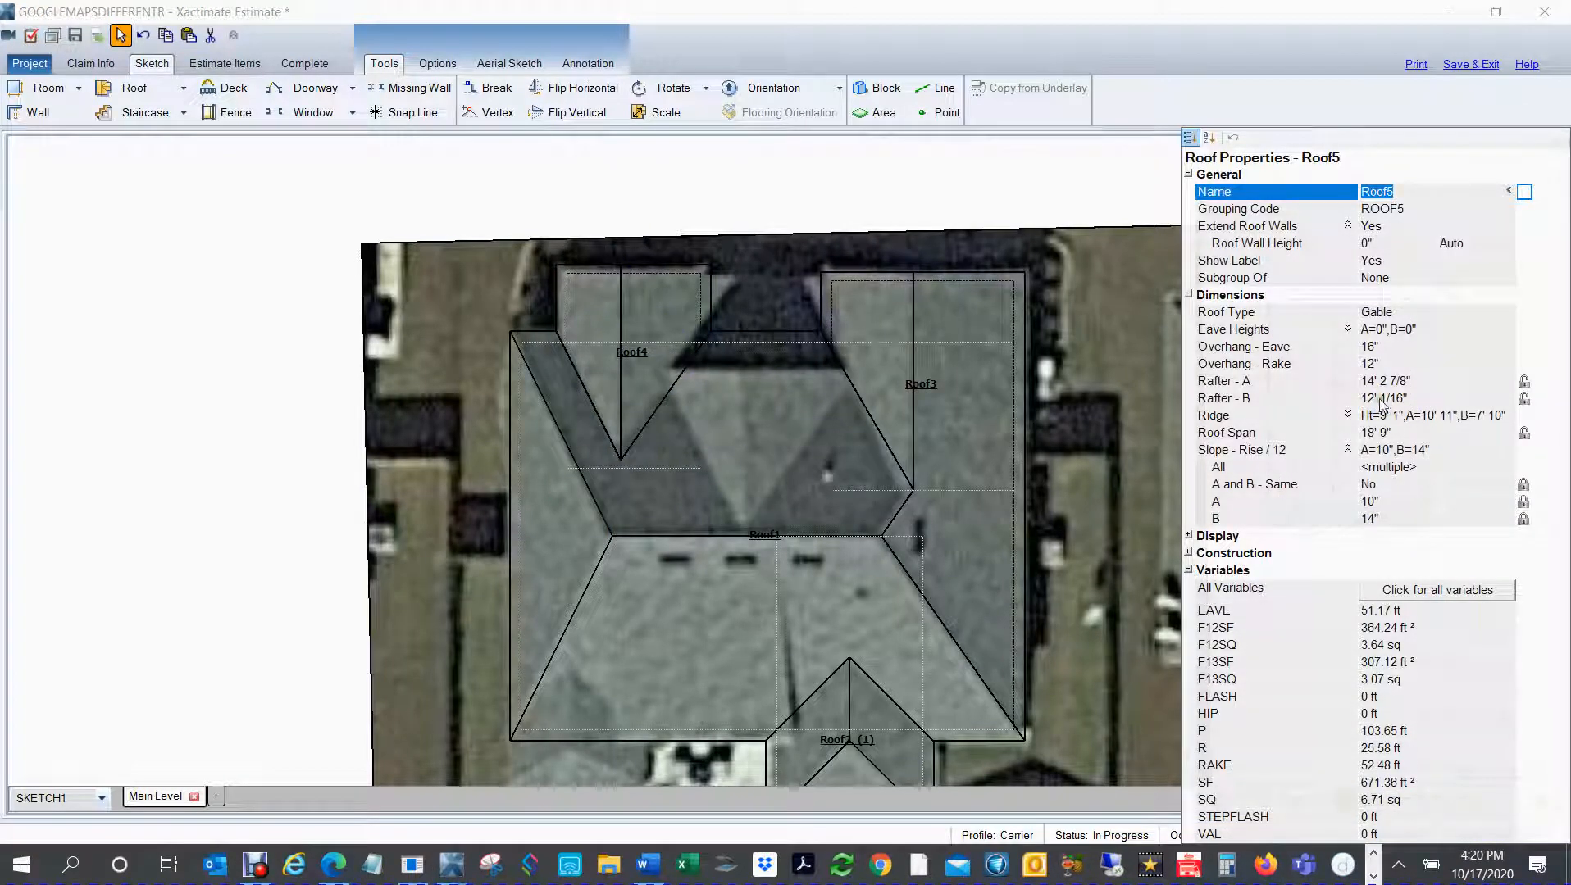
left_click(1345, 521)
type("12")
key("Return")
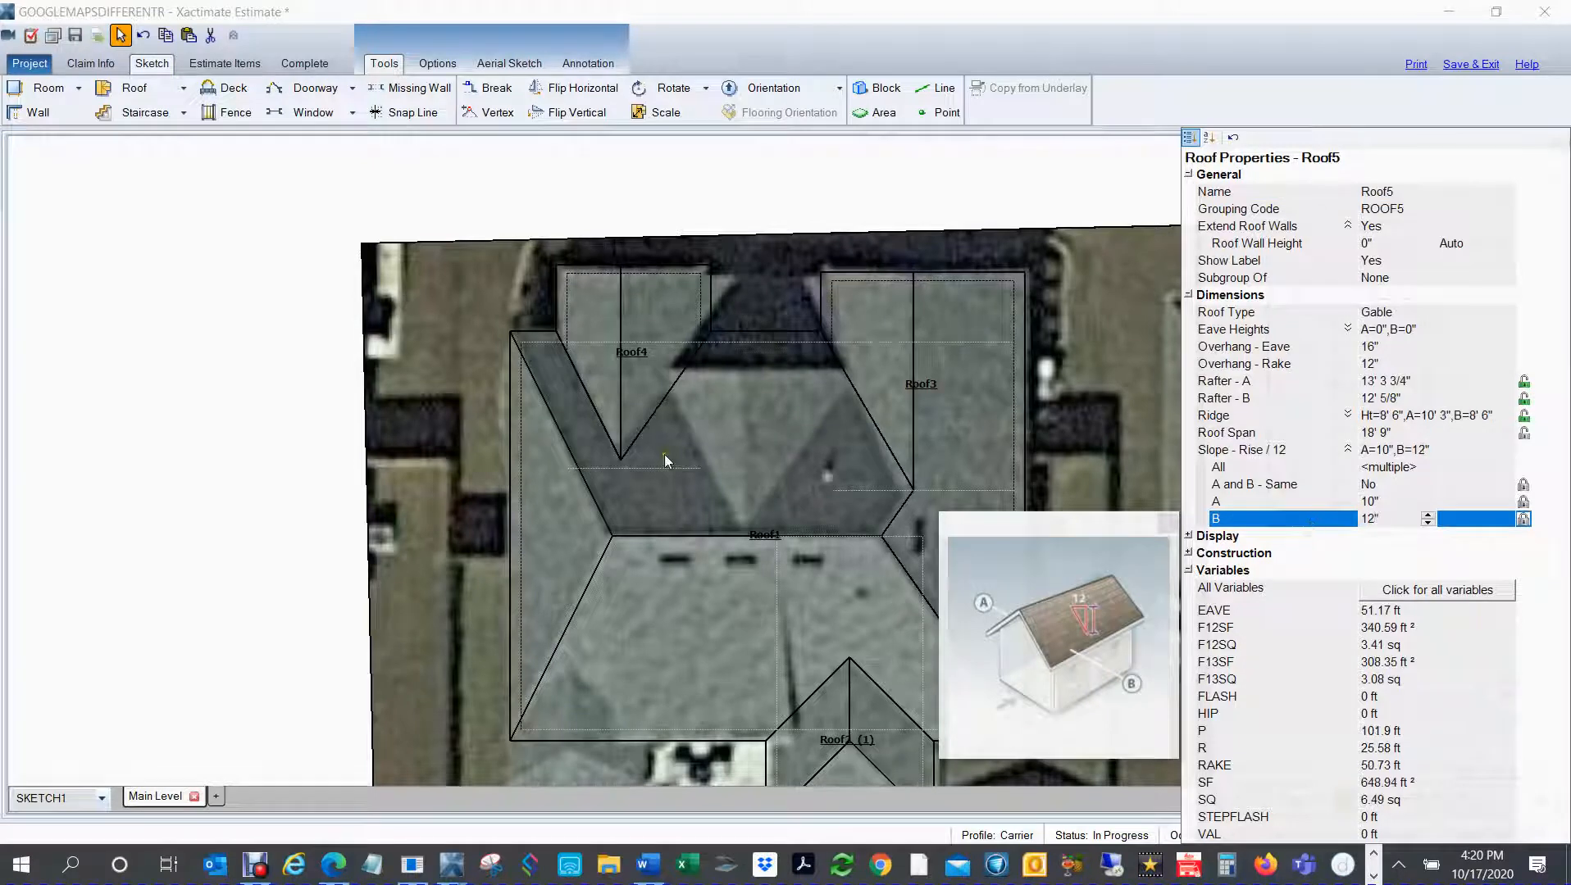
left_click(186, 421)
left_click(1357, 418)
left_click(1342, 422)
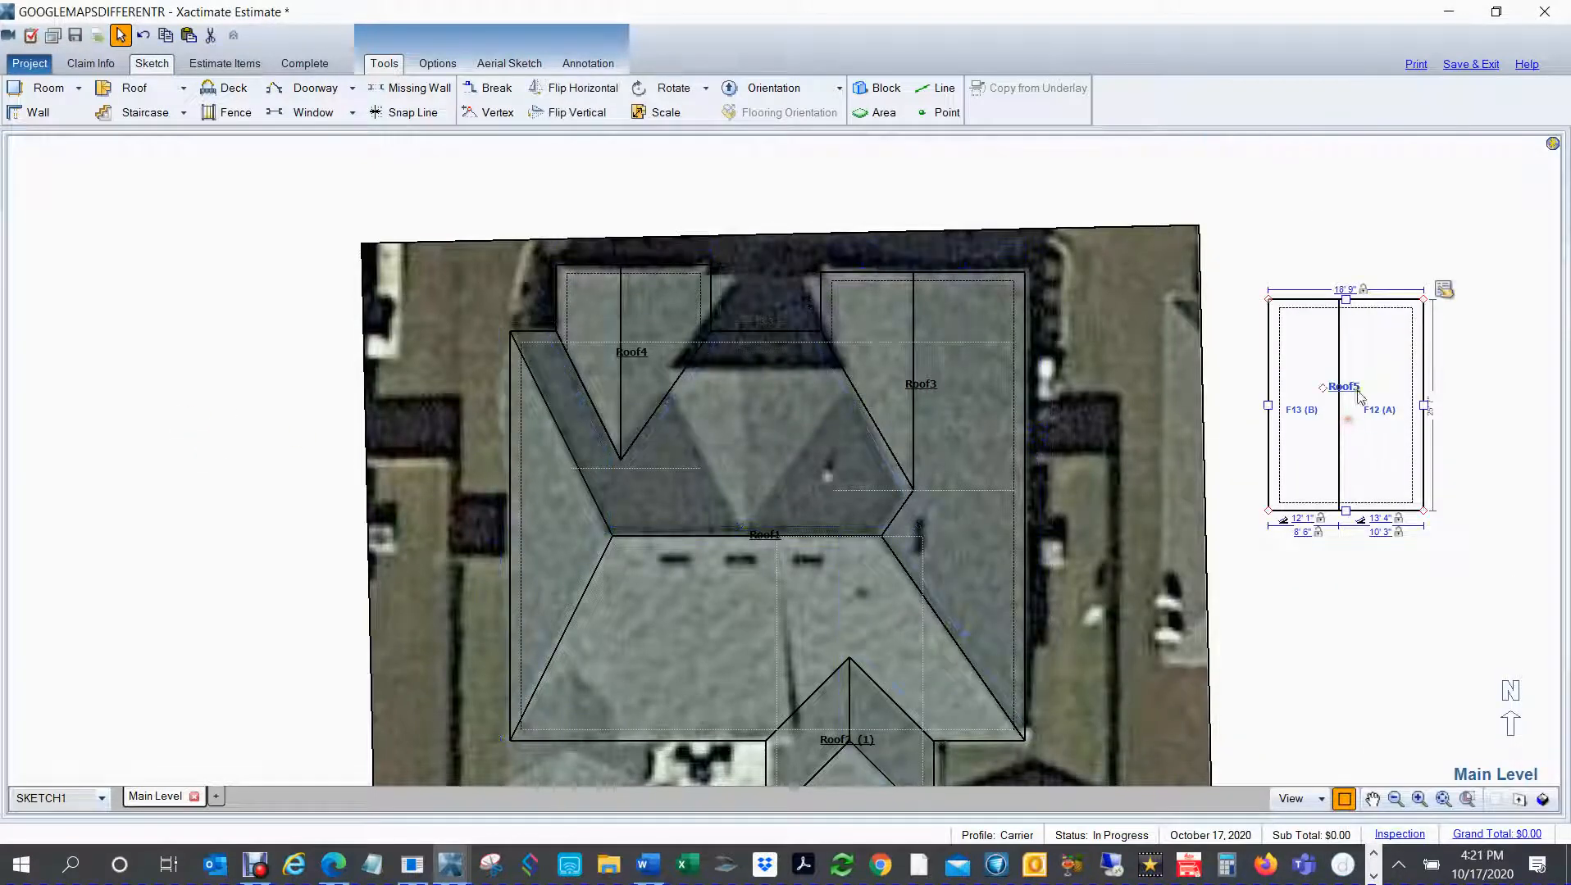
left_click_drag(1326, 388, 732, 401)
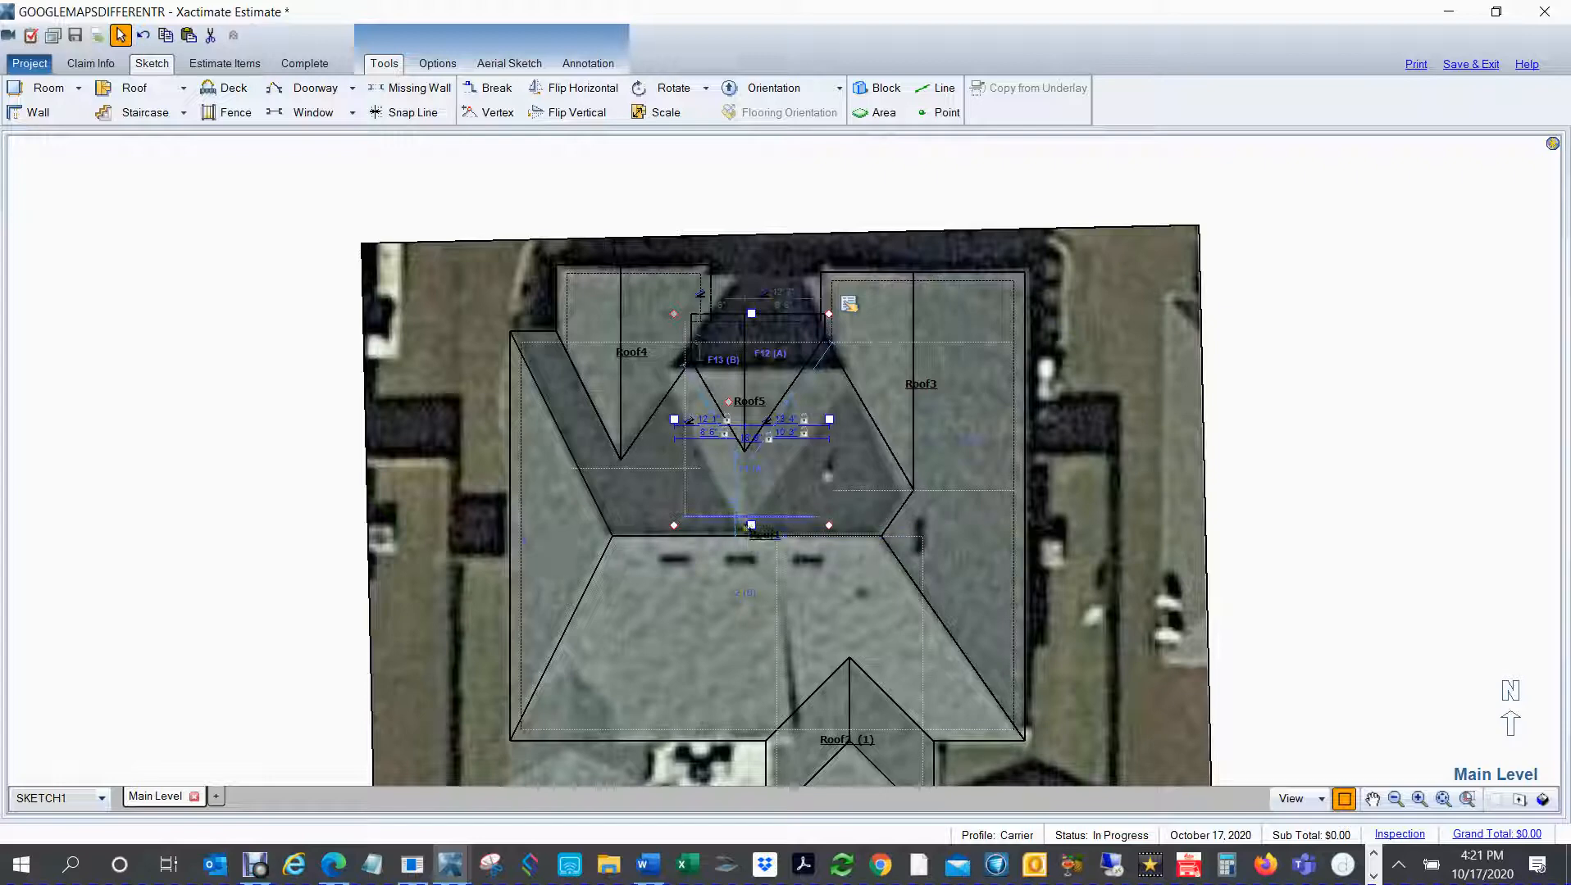
Step: Raise the central north gable in the 3D view so its ridge runs back almost to the main ridge, and return to plan view
left_click(750, 523)
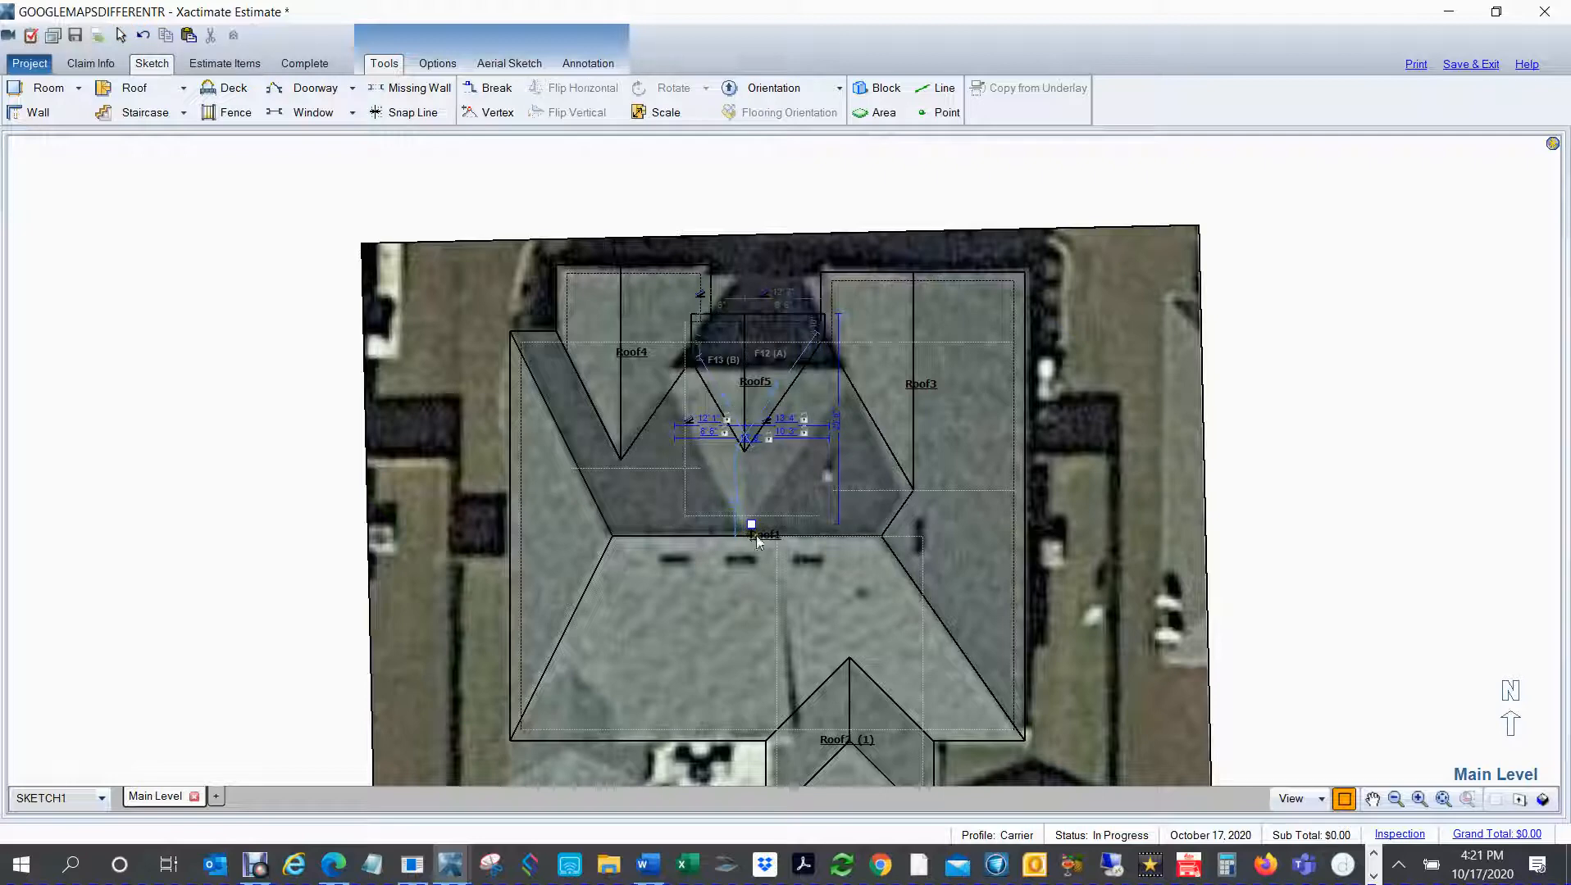
key("F8")
left_click(742, 476)
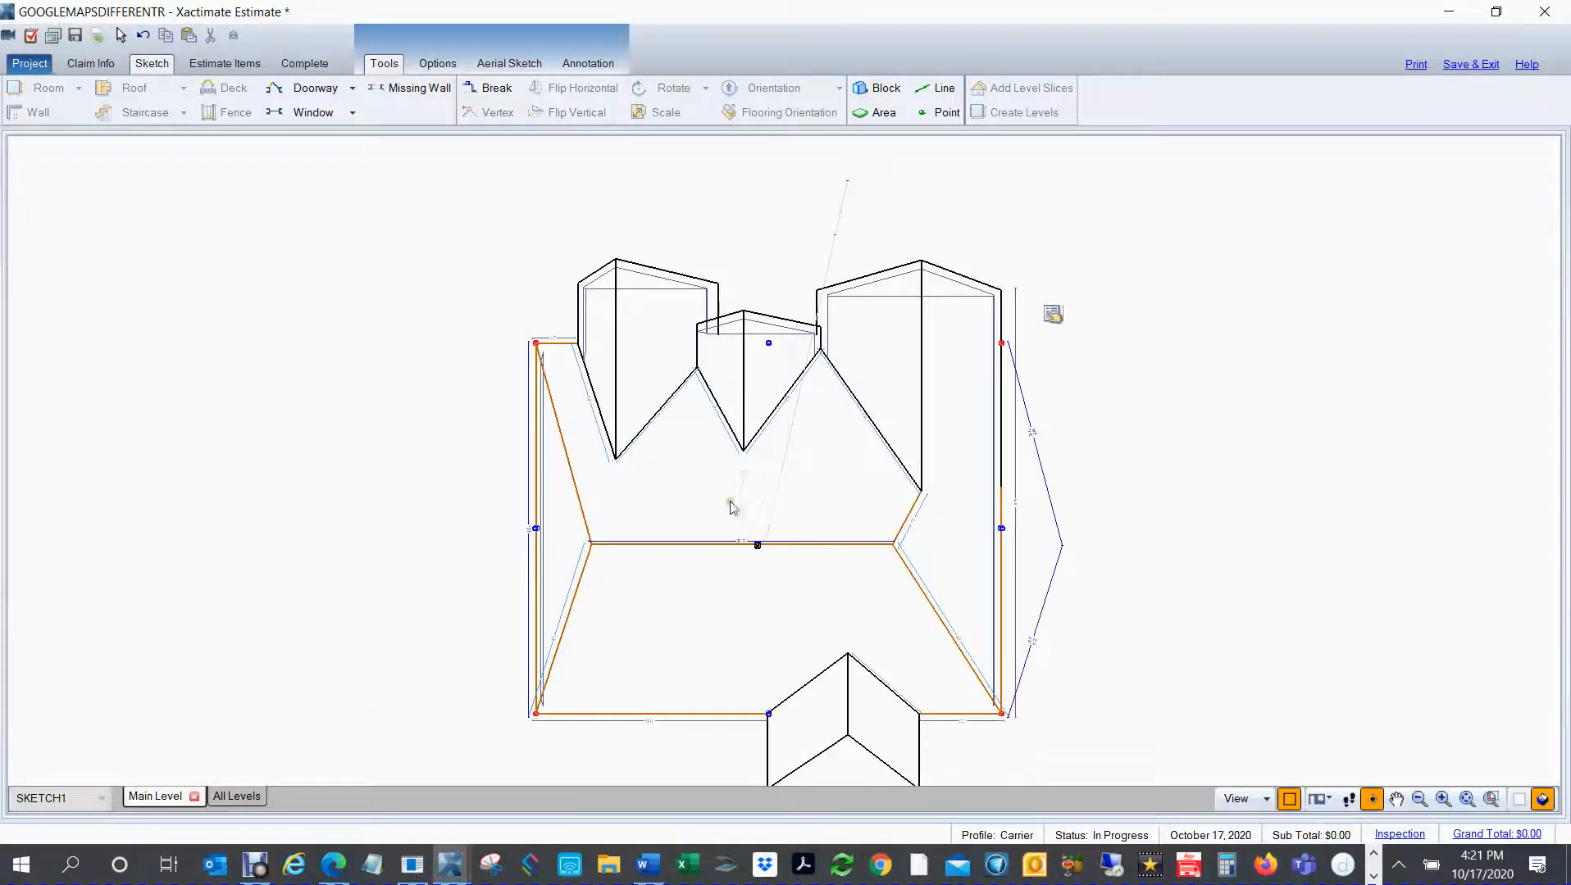
left_click(755, 351)
left_click_drag(722, 522, 652, 601)
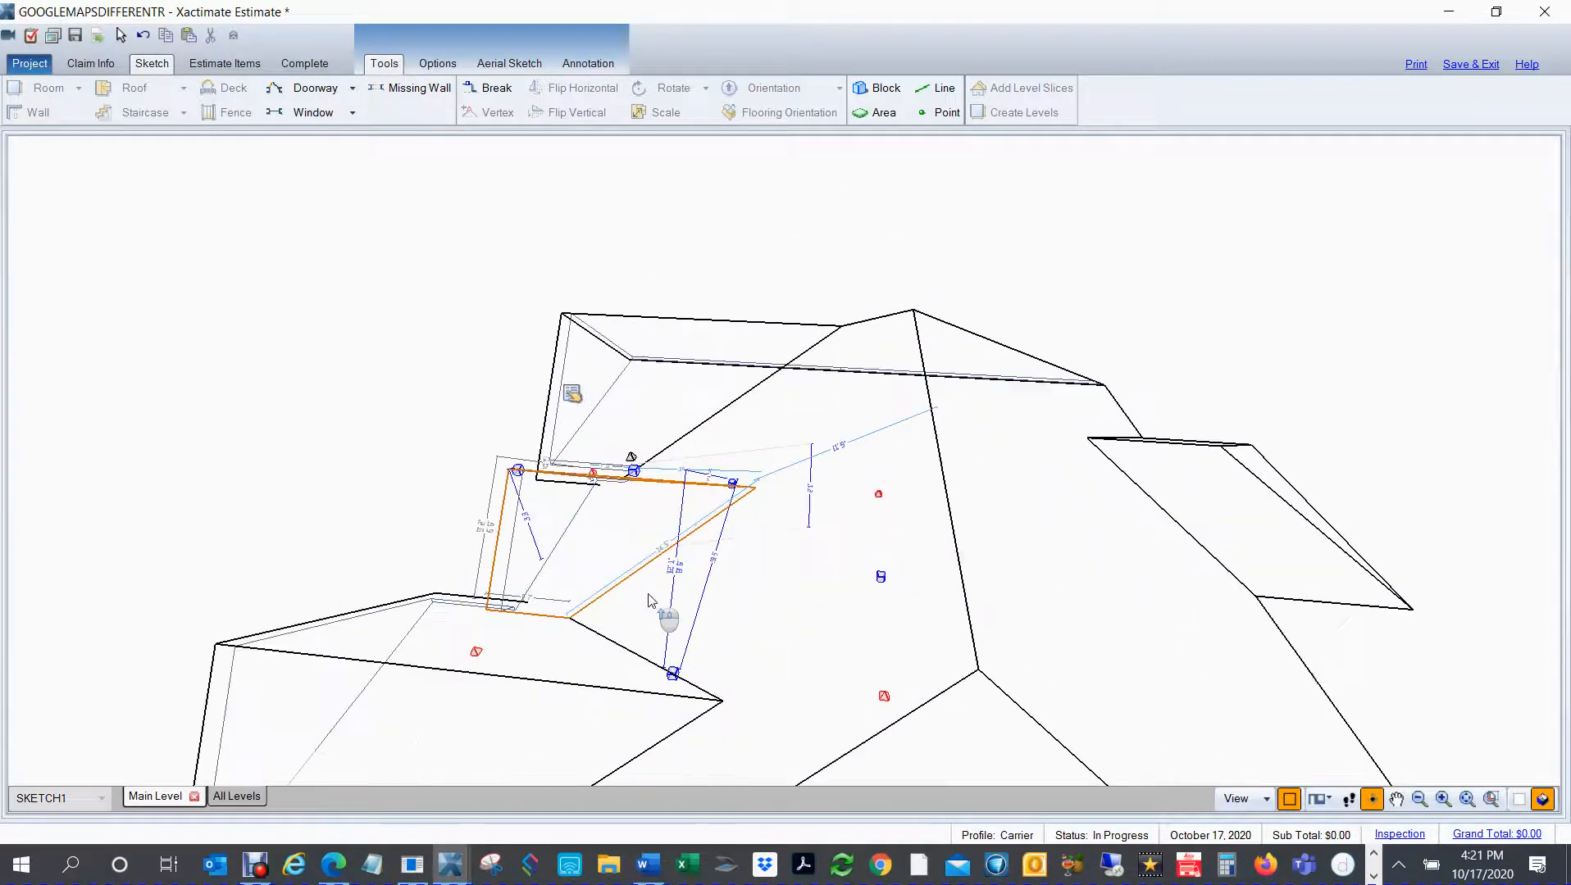
scroll(649, 599, "up", 3)
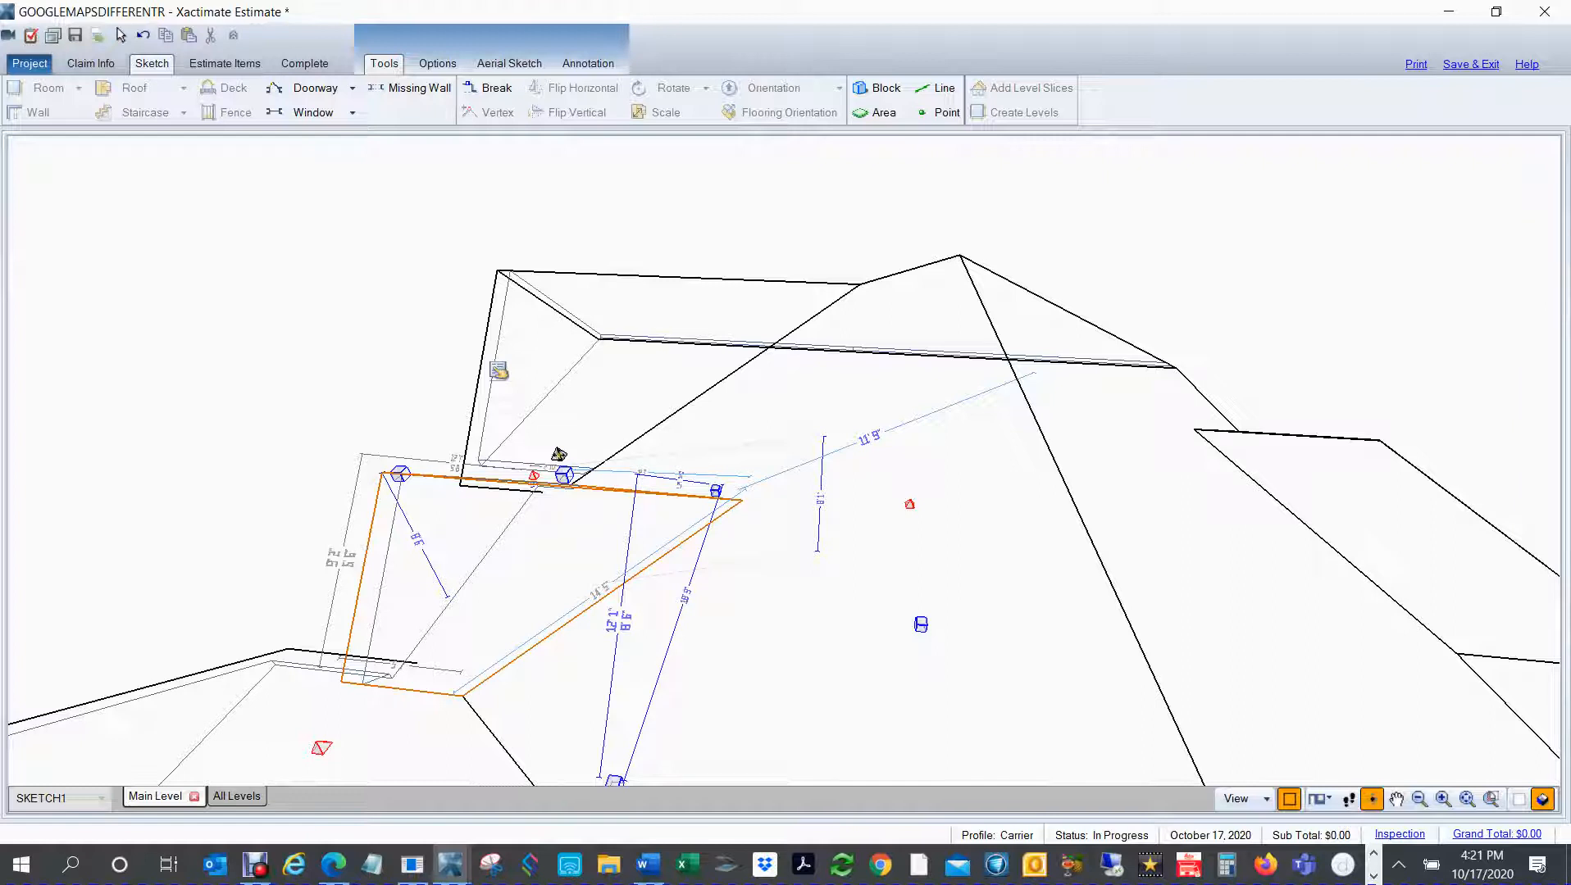
left_click_drag(558, 455, 597, 338)
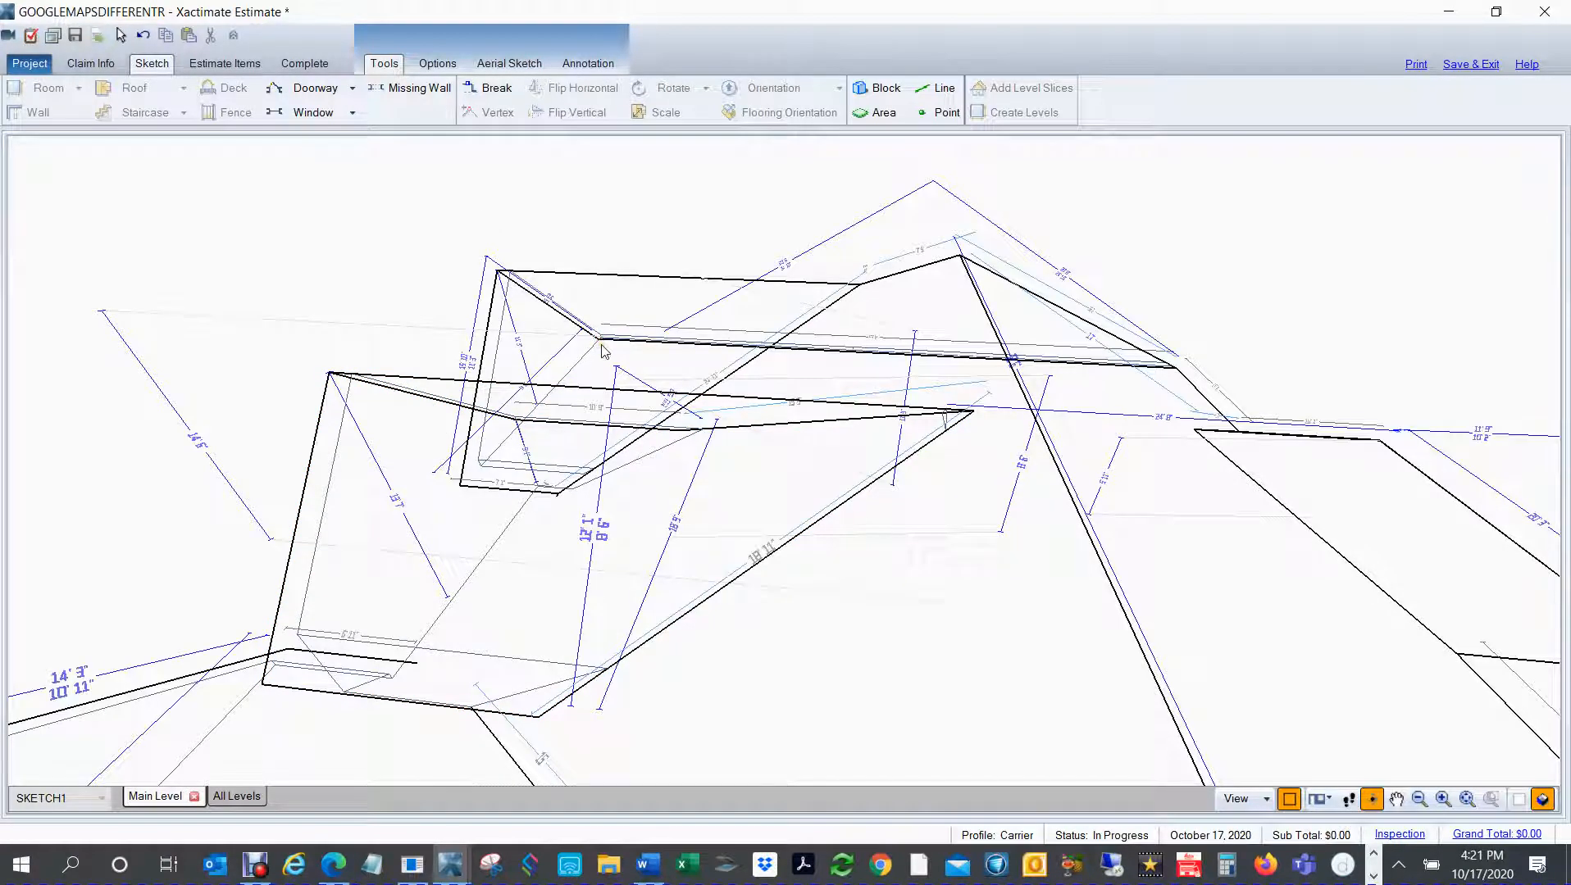
key("F8")
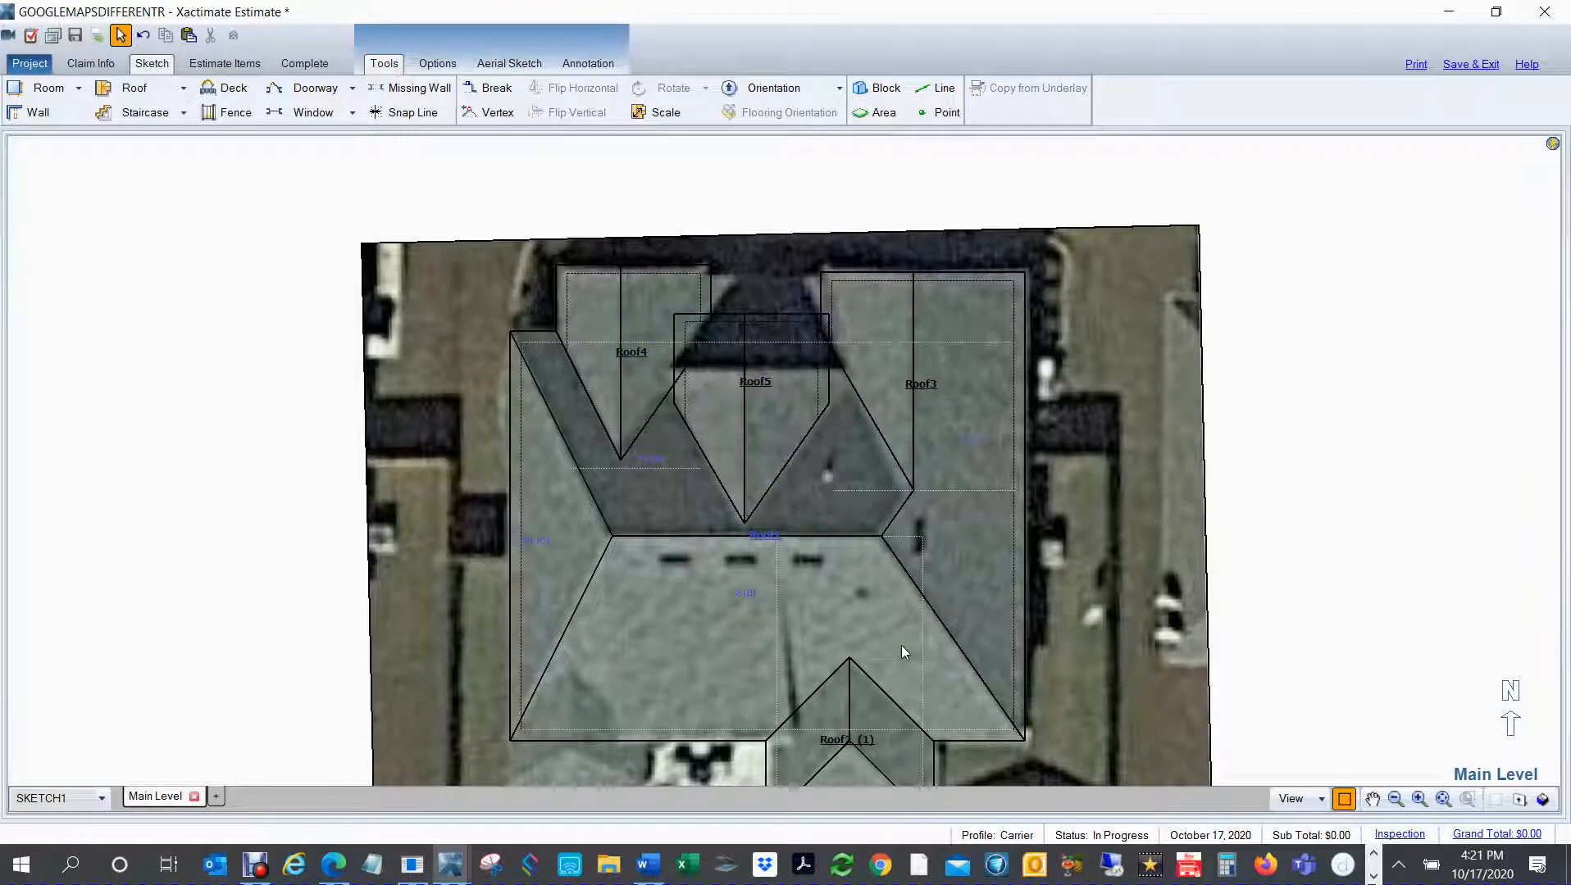
Step: Pull the central gable's north end back to the underlay's roof edge and widen the gable slightly at its east eave
left_click(765, 433)
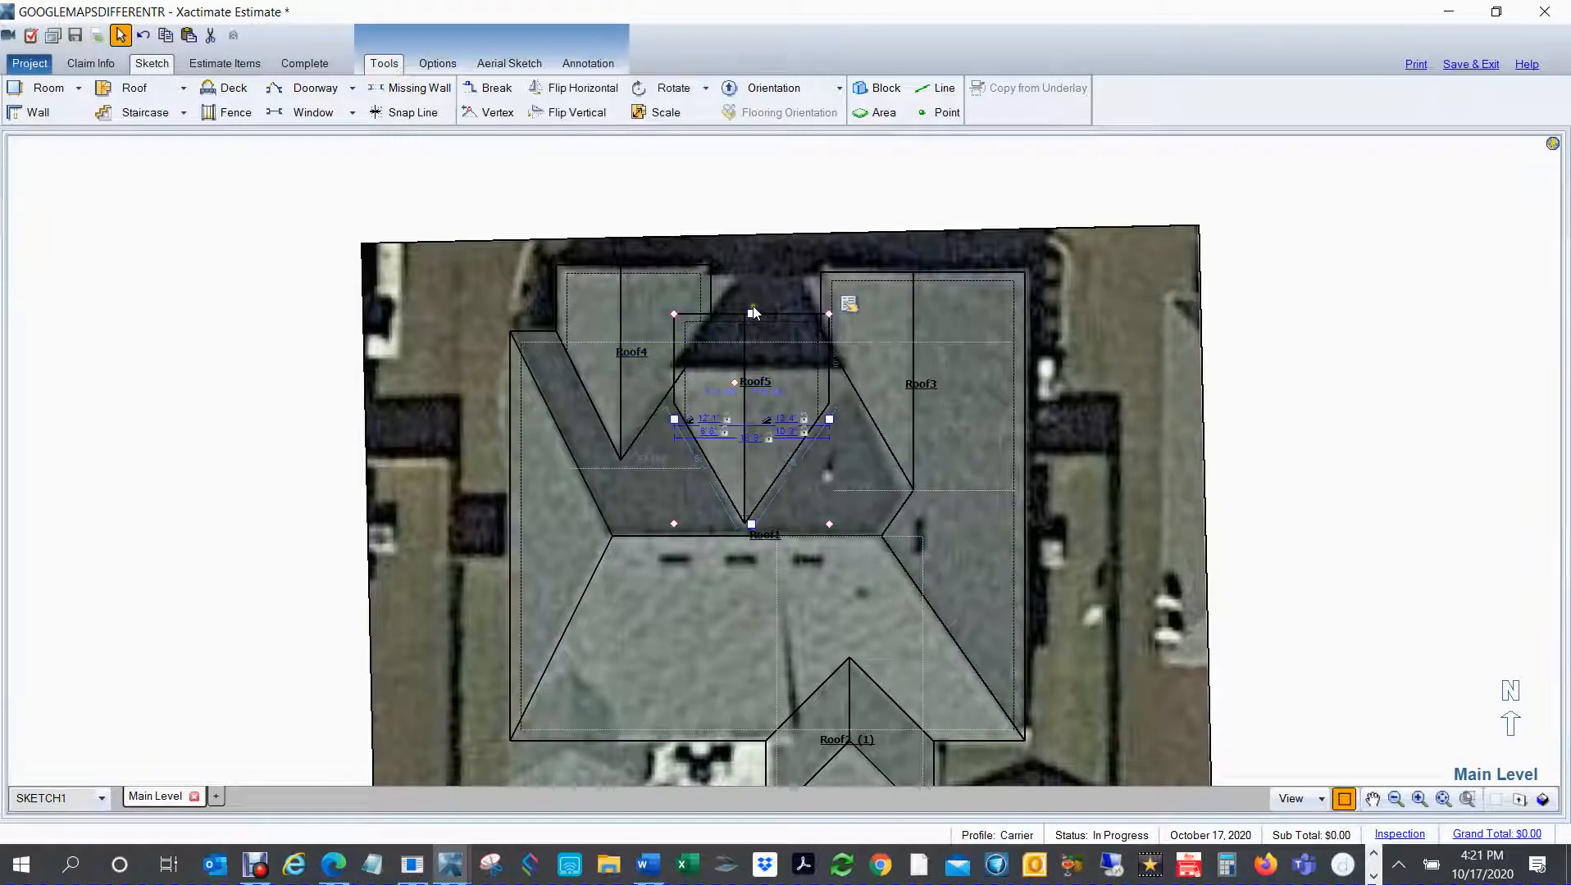
left_click_drag(751, 314, 751, 372)
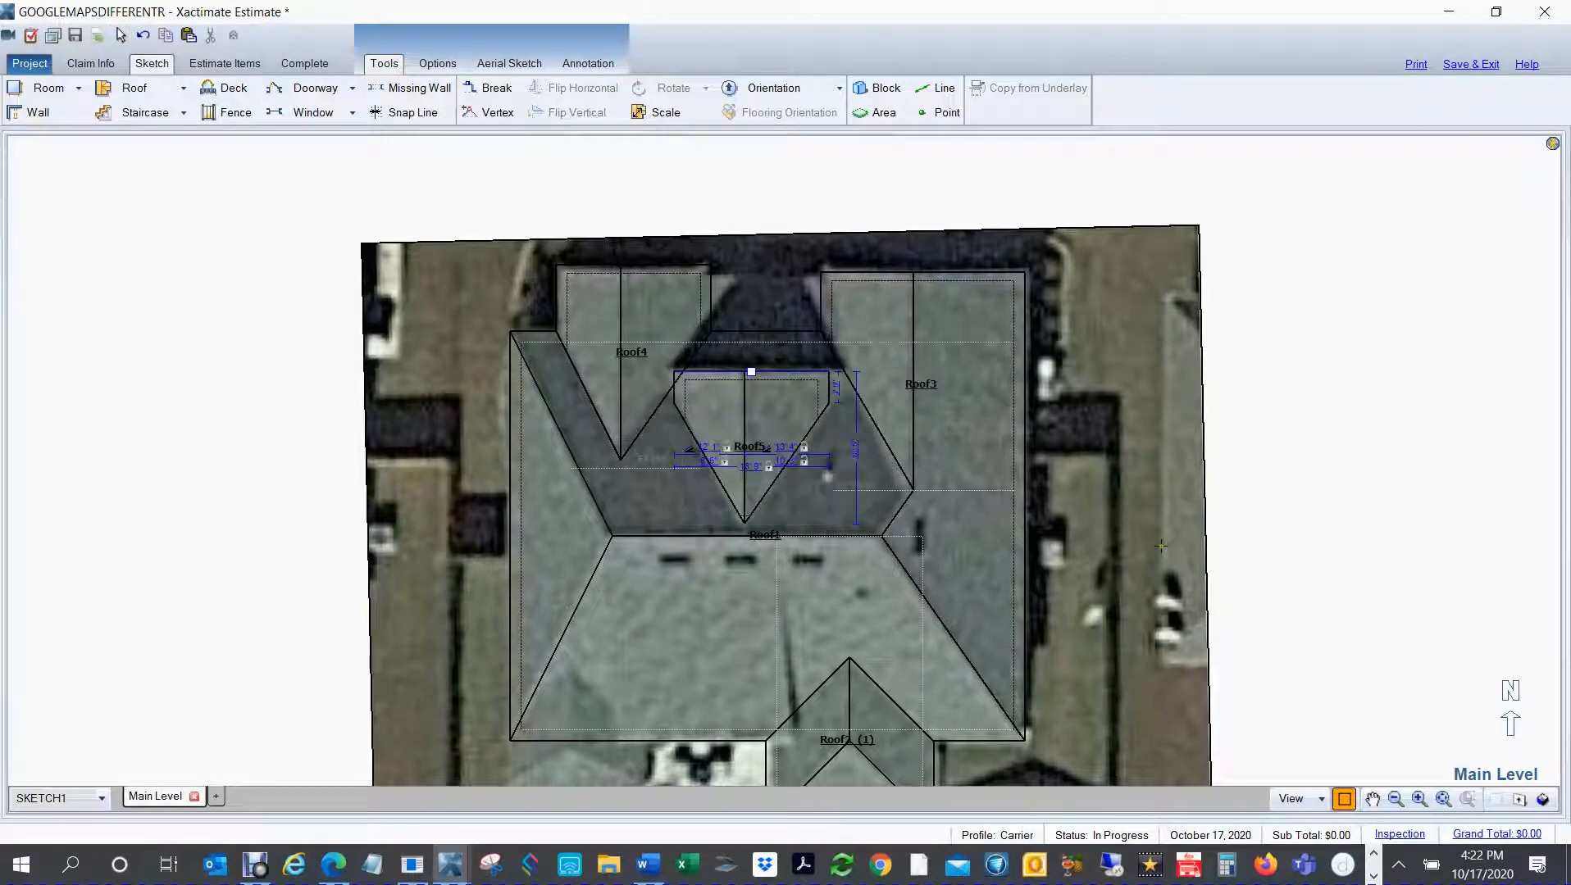
right_click(782, 415)
mouse_move(829, 447)
left_mouse_down()
mouse_move(859, 448)
mouse_move(842, 447)
left_mouse_up()
right_click(1425, 463)
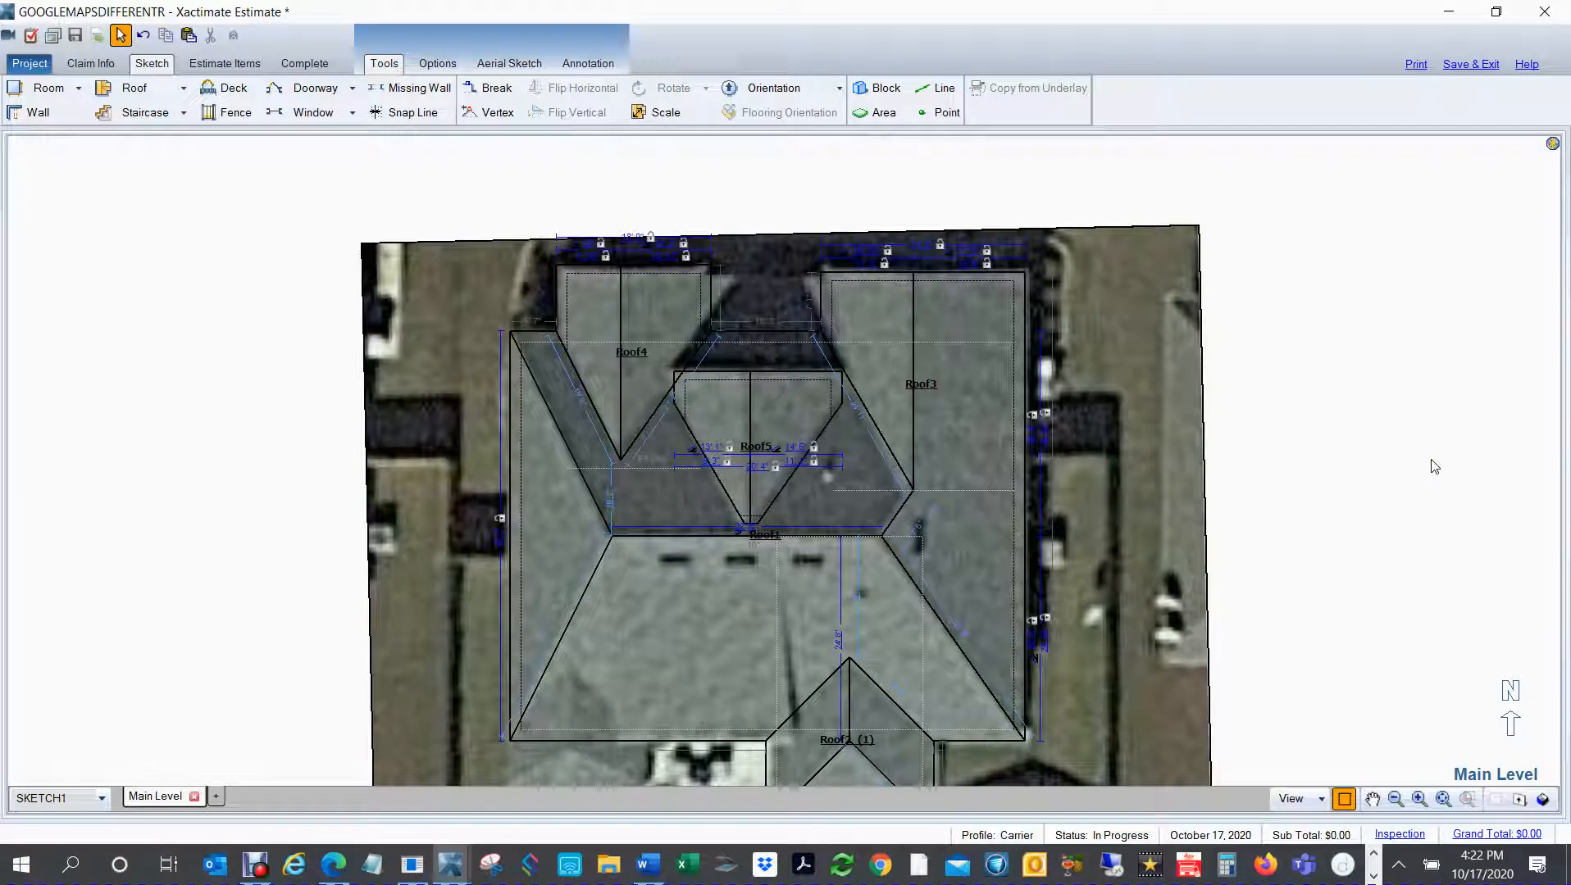
Step: Place a custom fan roof against the main roof's south eave, starting at the house's southwest corner
mouse_move(1065, 560)
left_mouse_down()
mouse_move(1125, 444)
mouse_move(1154, 321)
mouse_move(1193, 297)
left_mouse_up()
right_click(1193, 297)
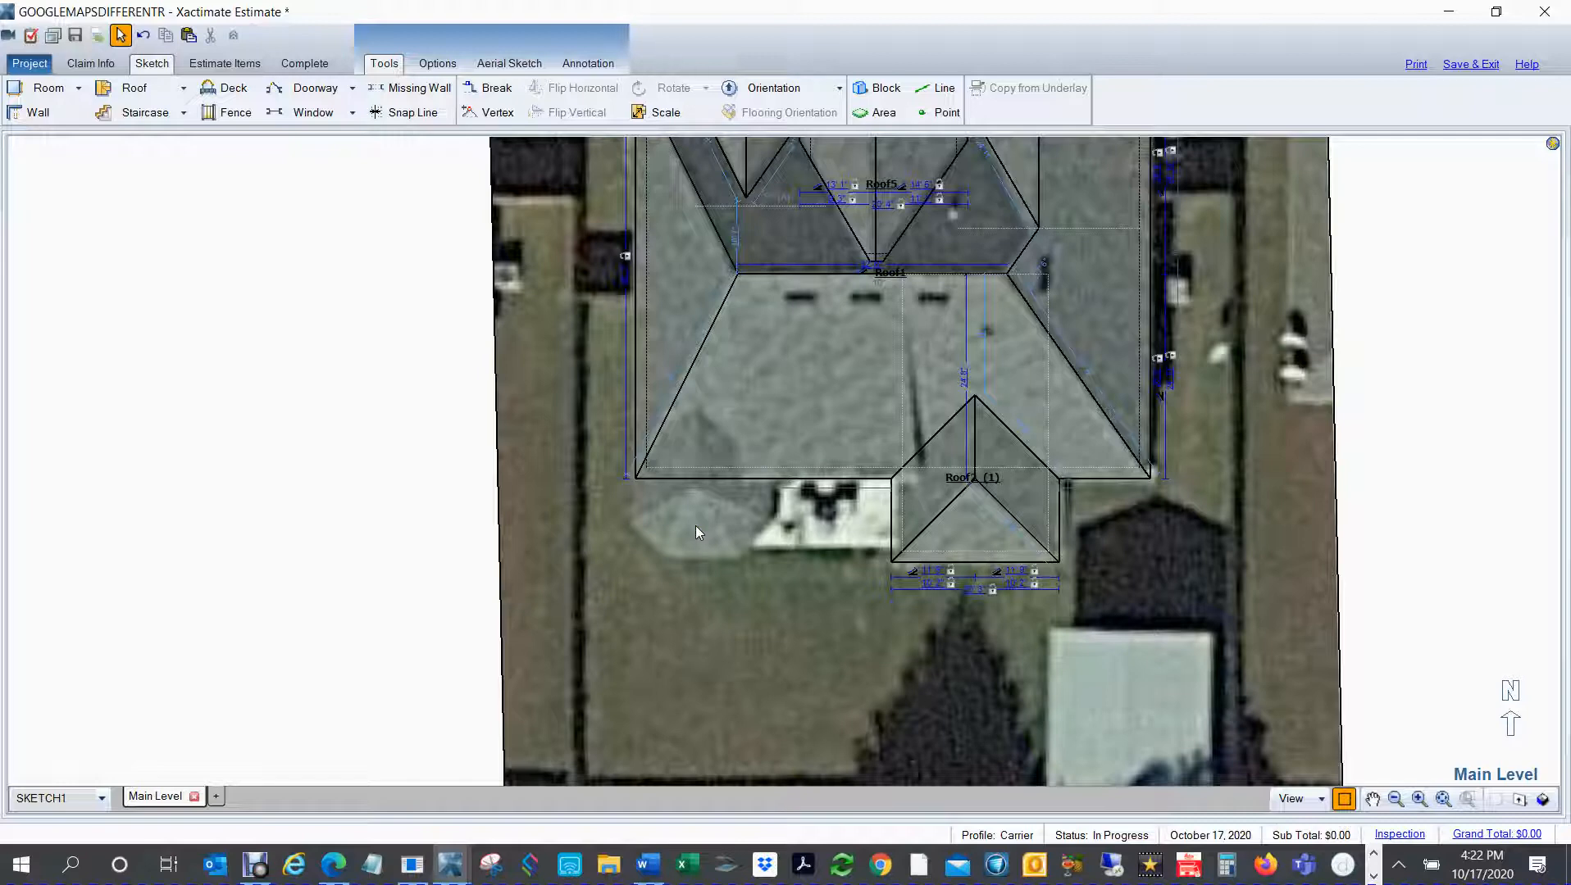
left_click(185, 91)
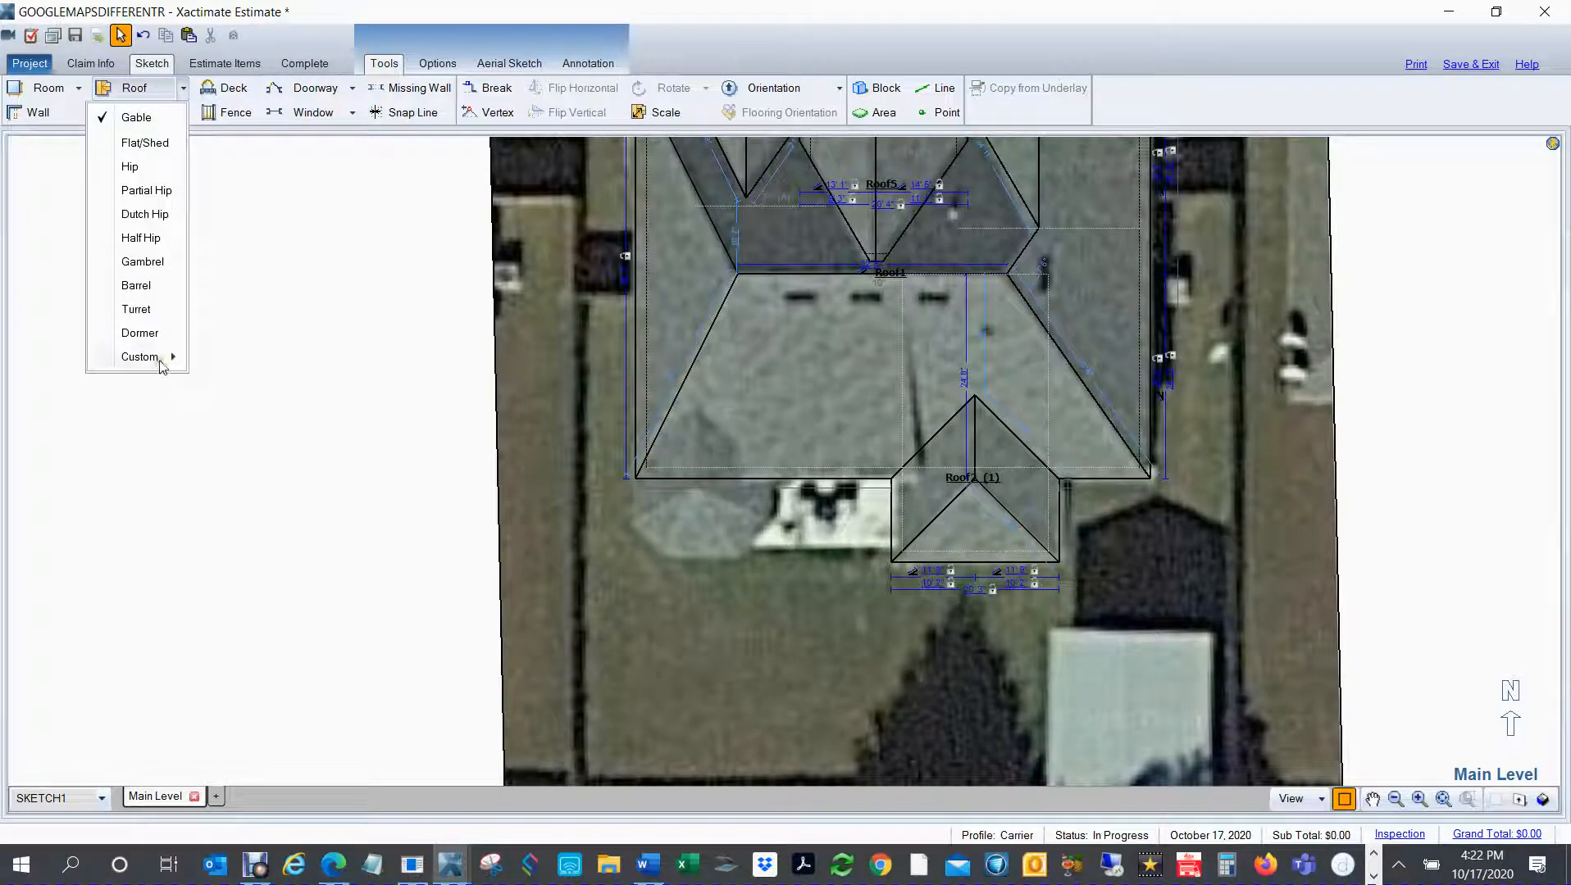
mouse_move(161, 366)
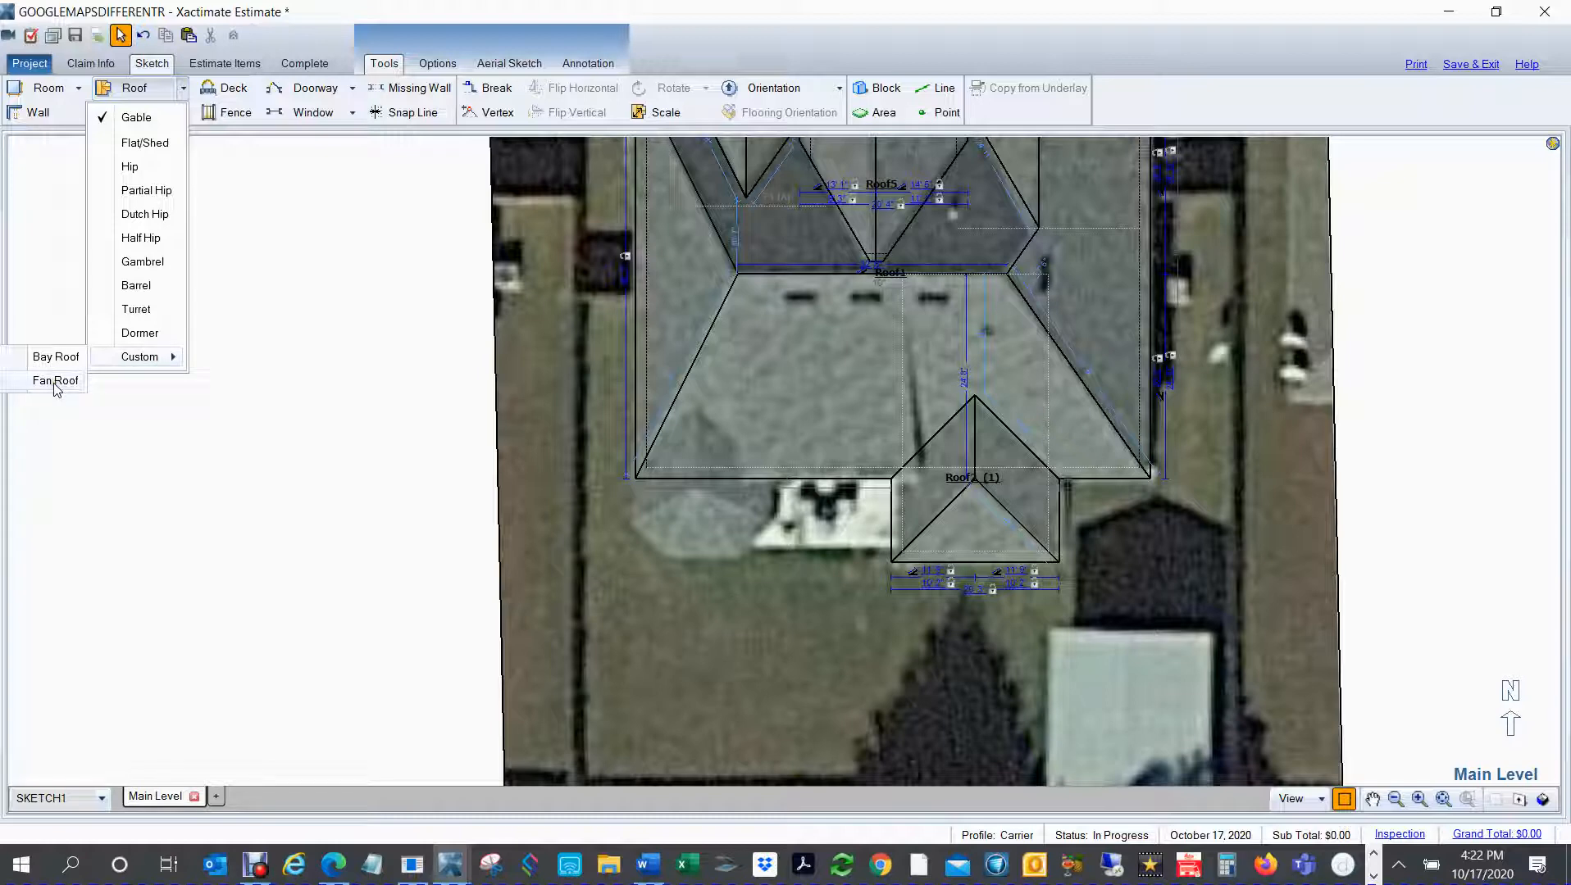
left_click(56, 382)
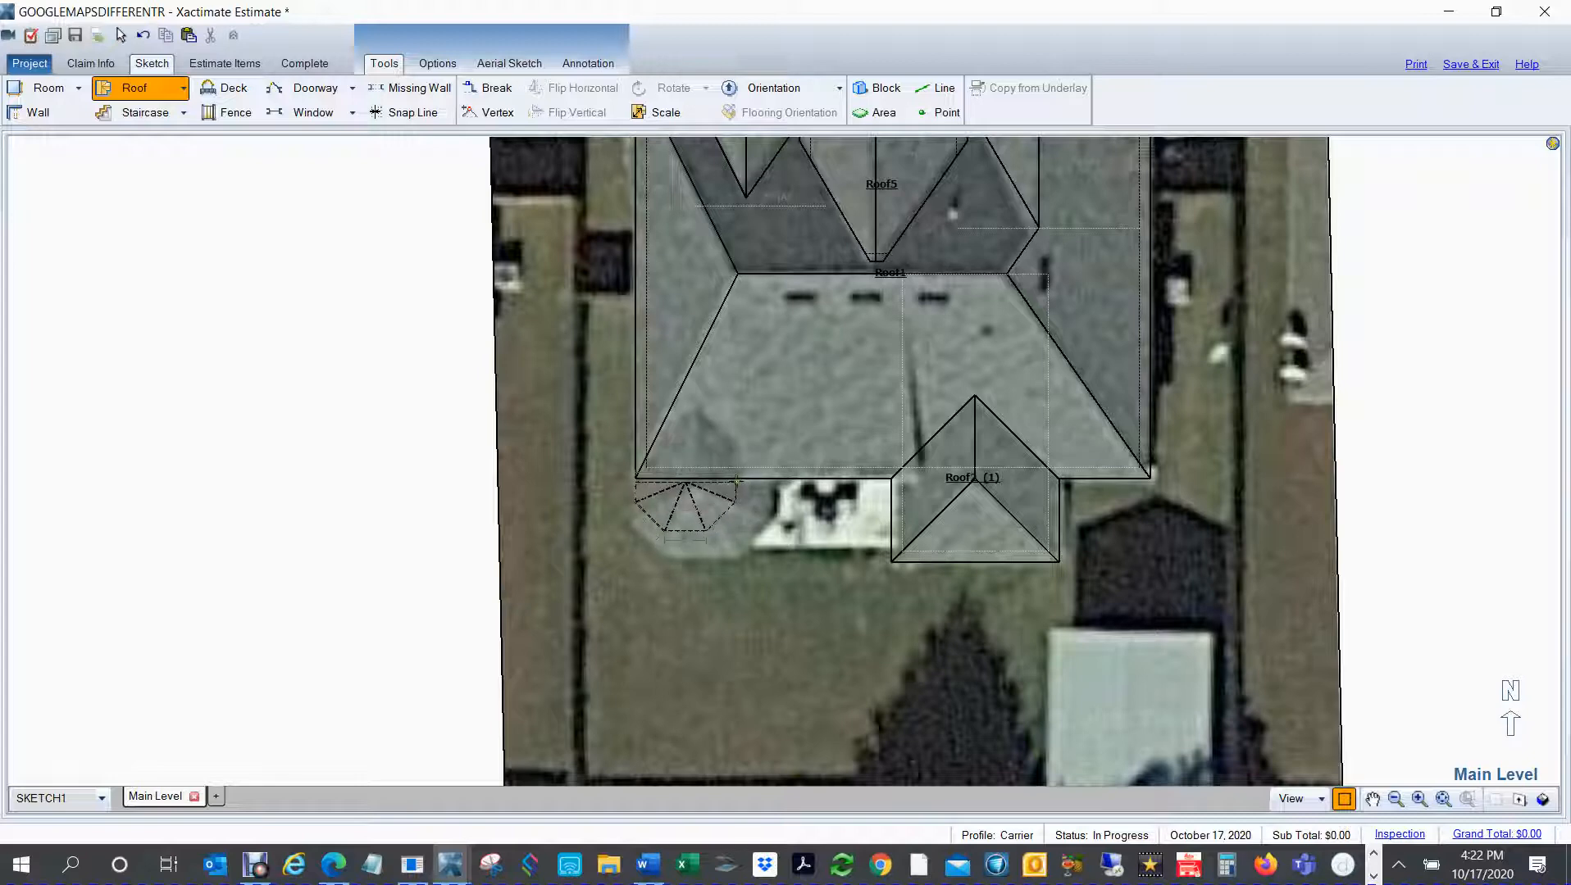
left_click(756, 511)
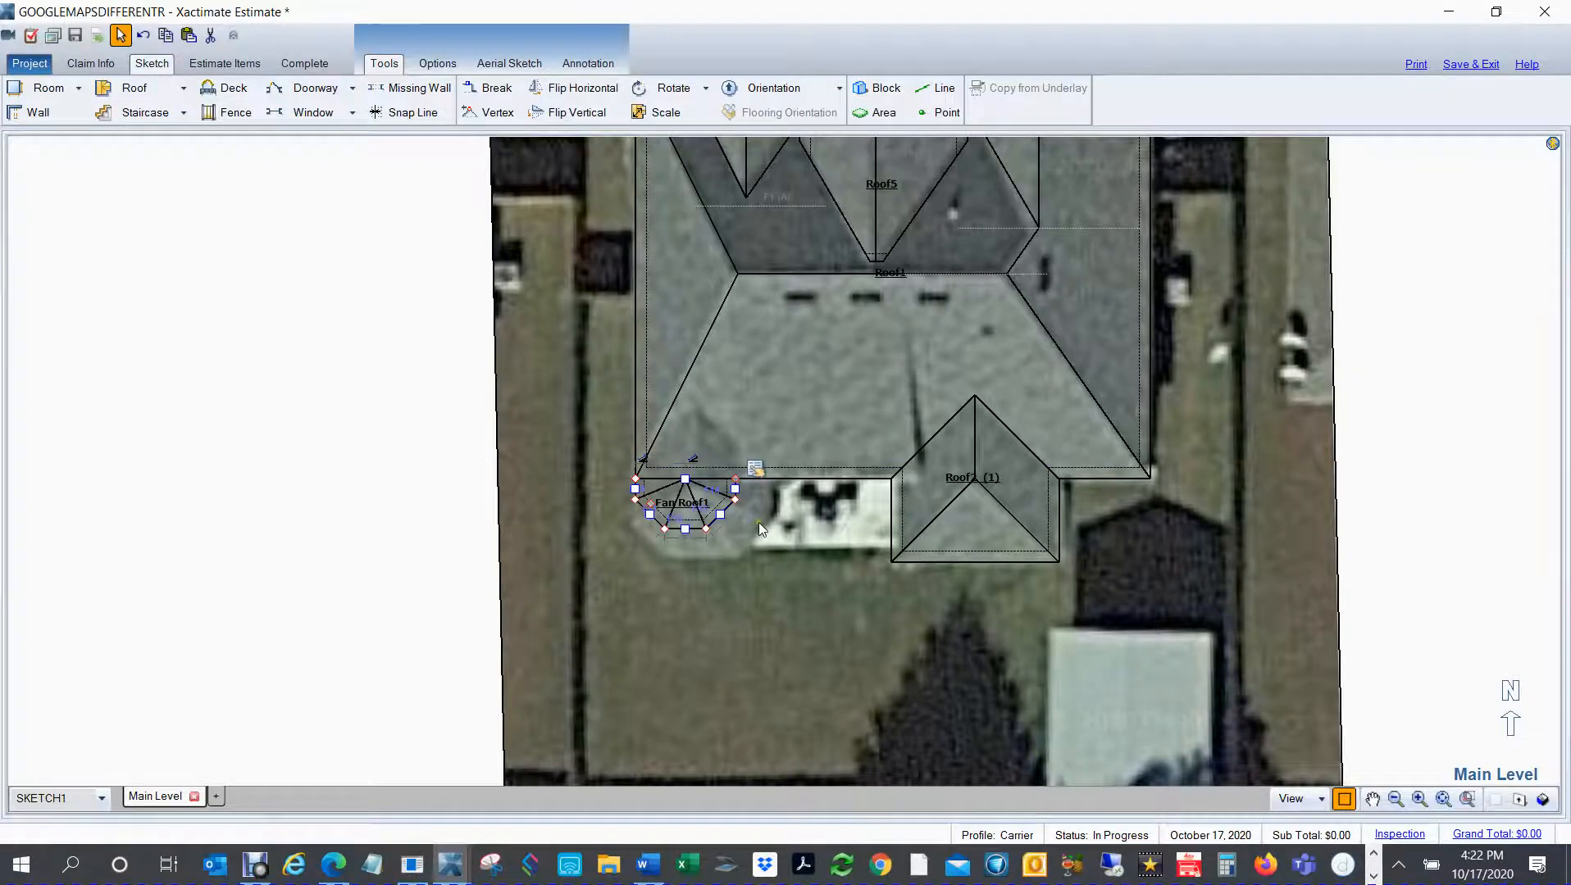
Step: Try to stretch the fan roof's east side to match the underlay, and delete the fan roof
scroll(758, 523, "up", 6)
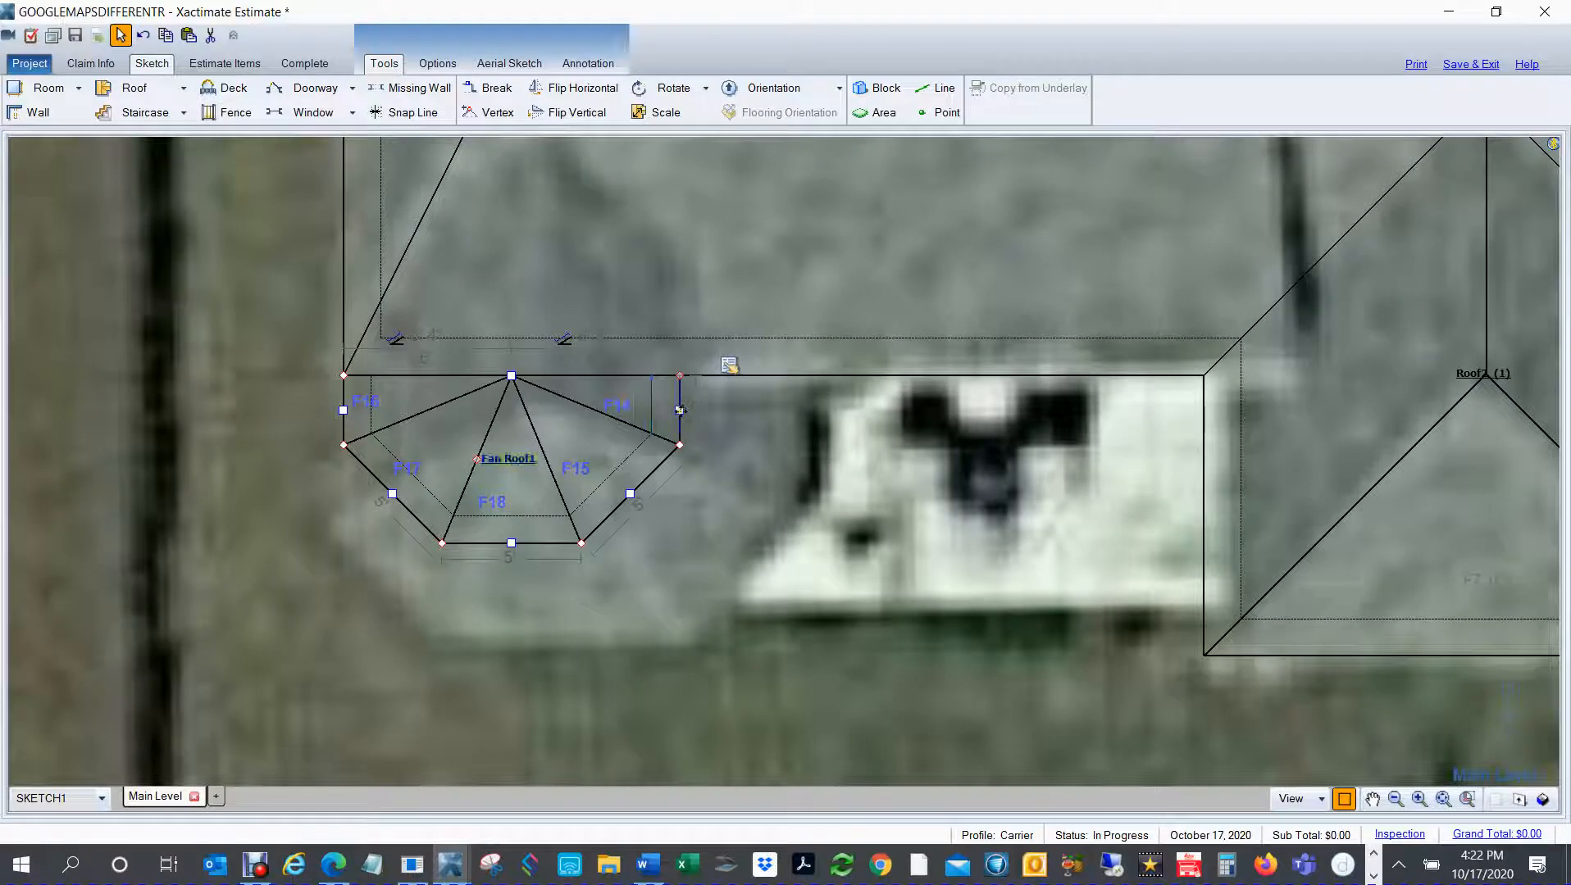
left_click_drag(679, 410, 722, 376)
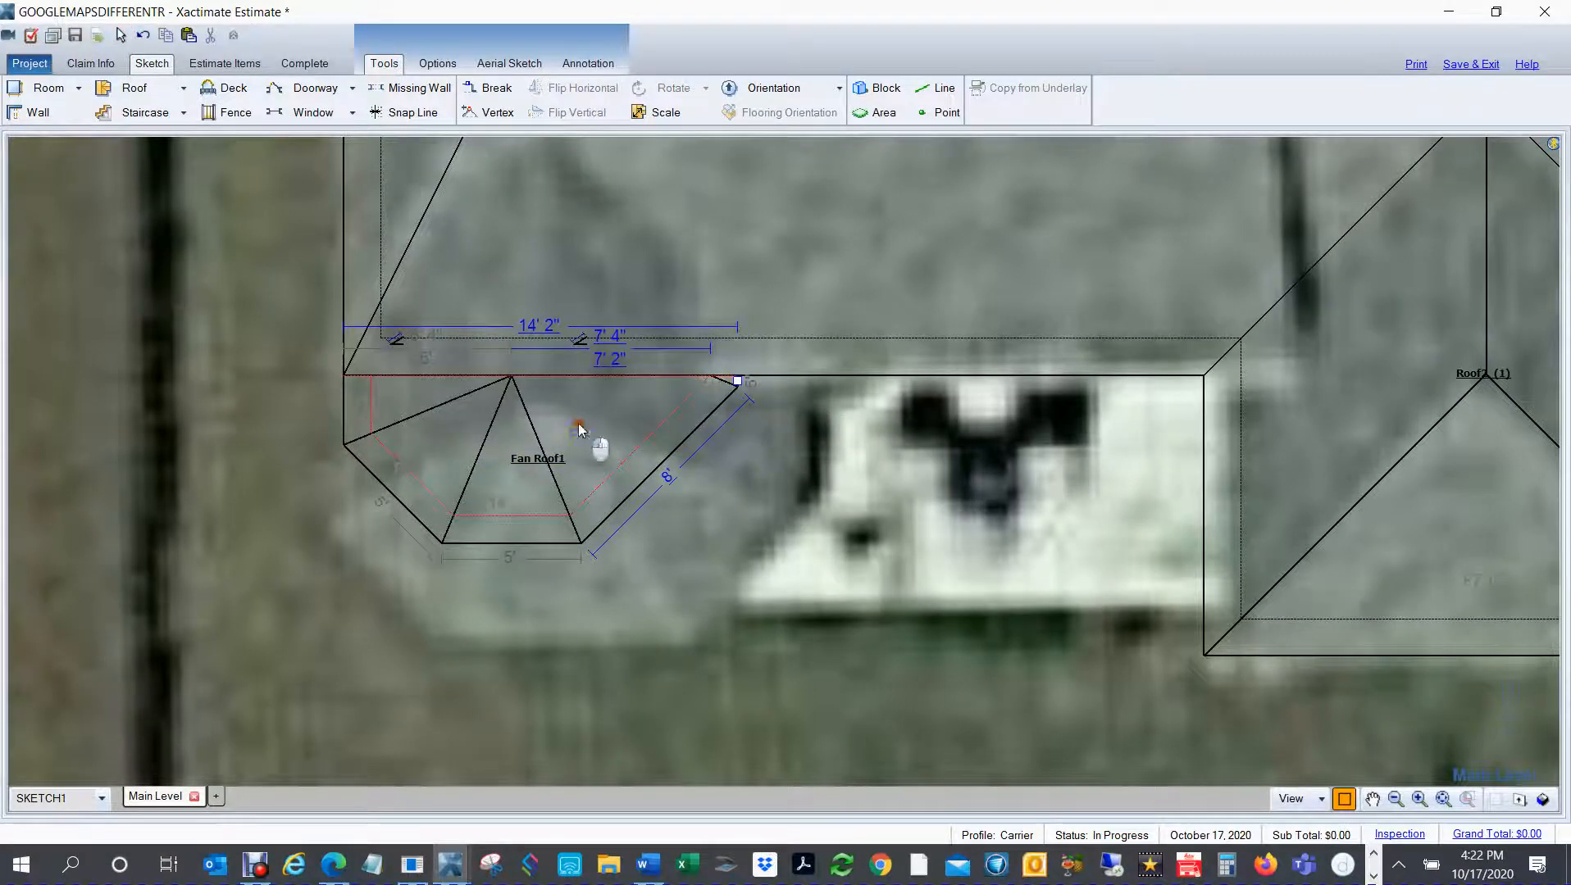
left_click_drag(662, 466, 726, 531)
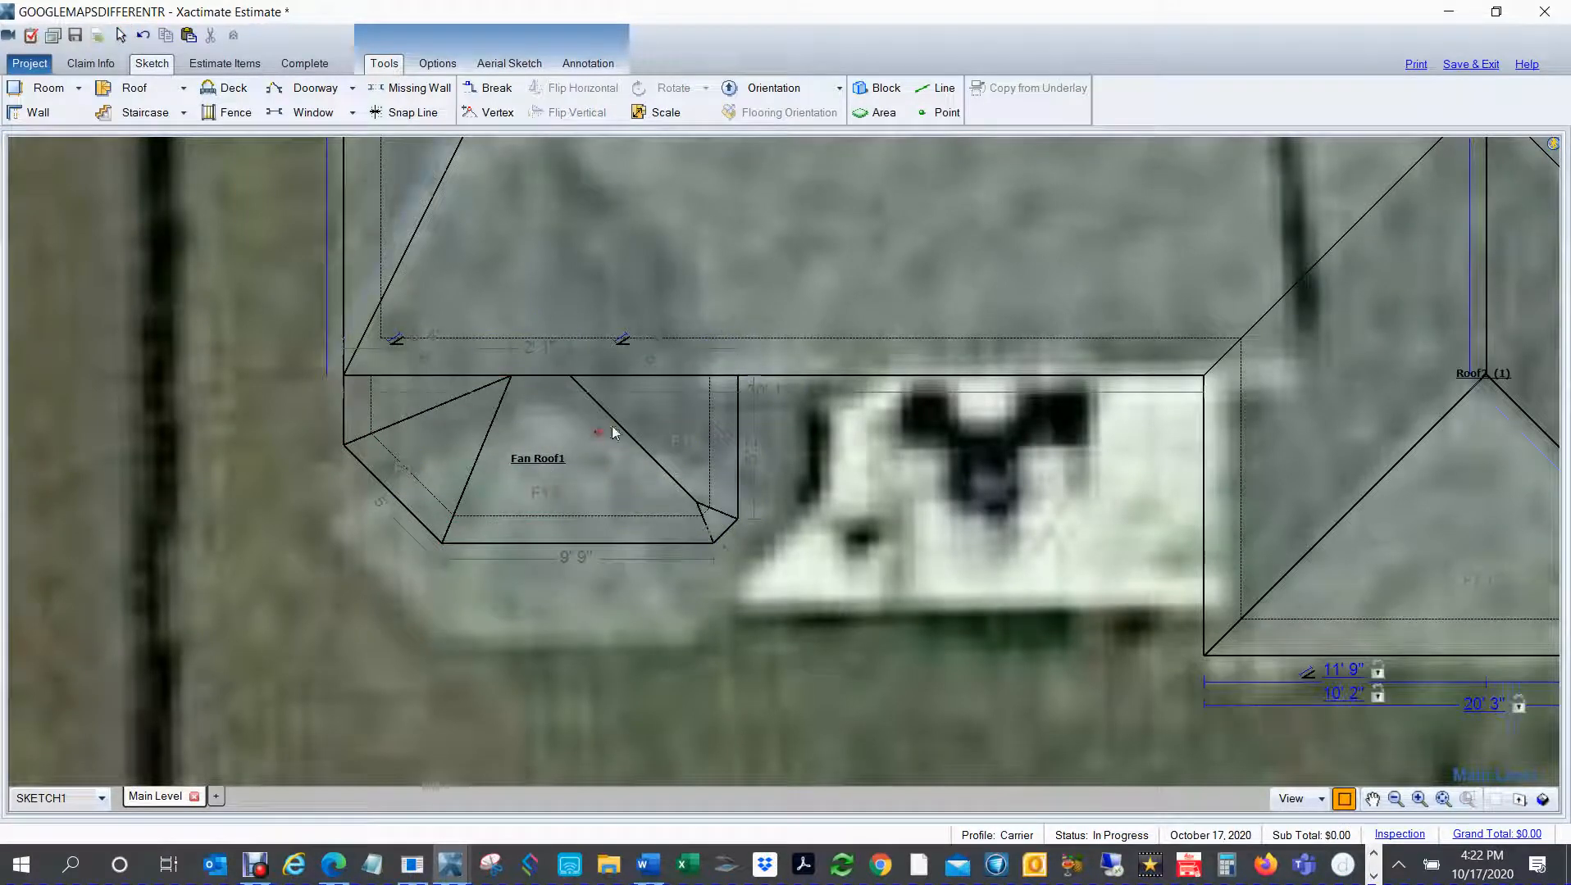
left_click_drag(738, 446, 784, 447)
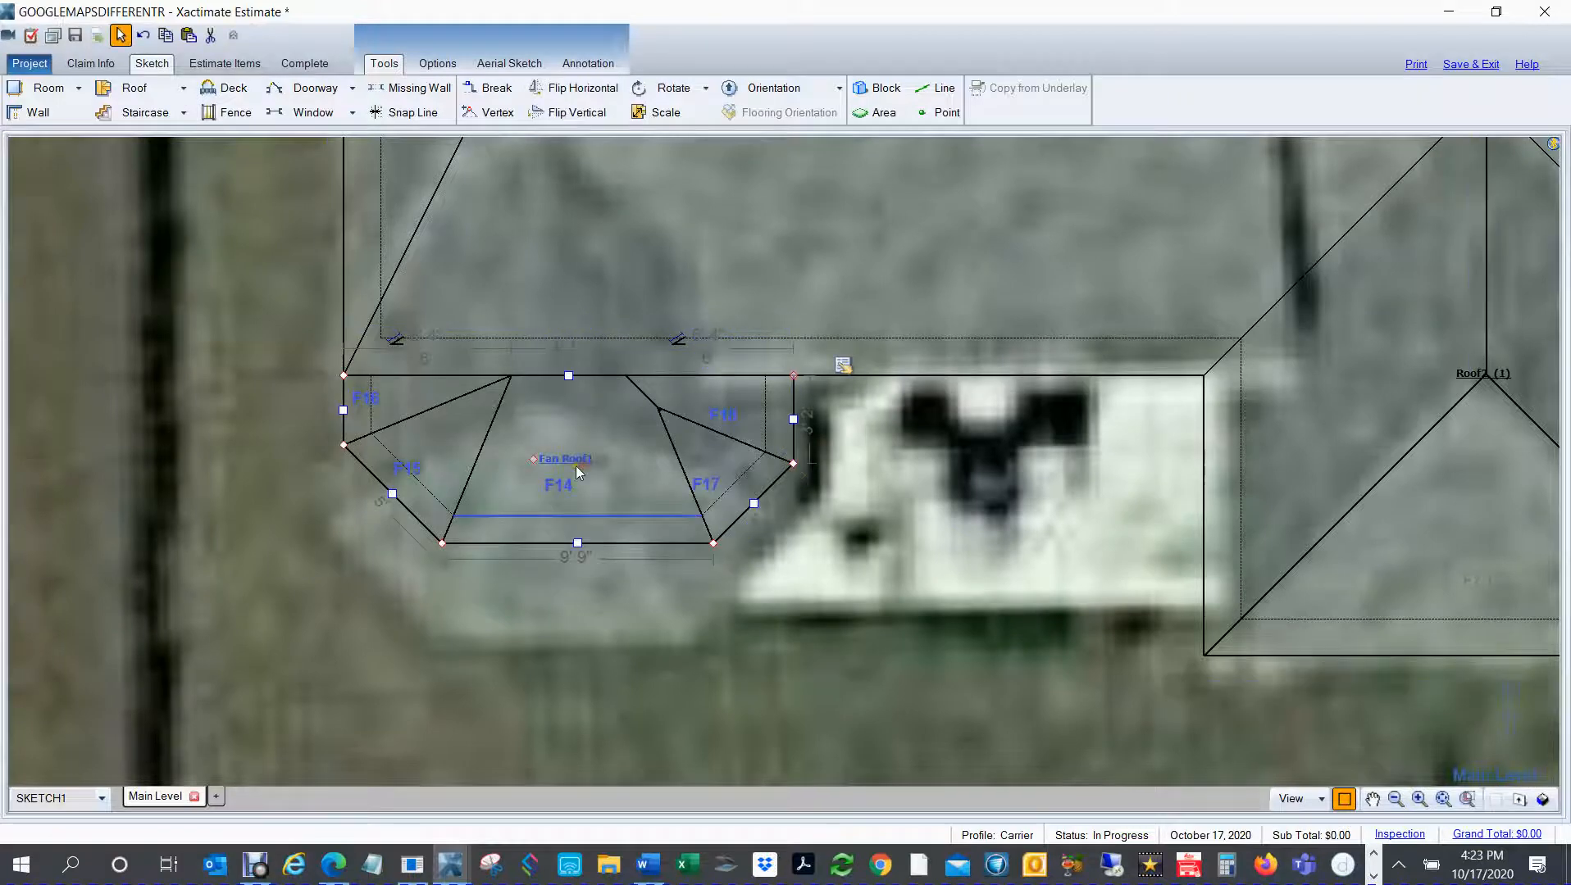
key("Delete")
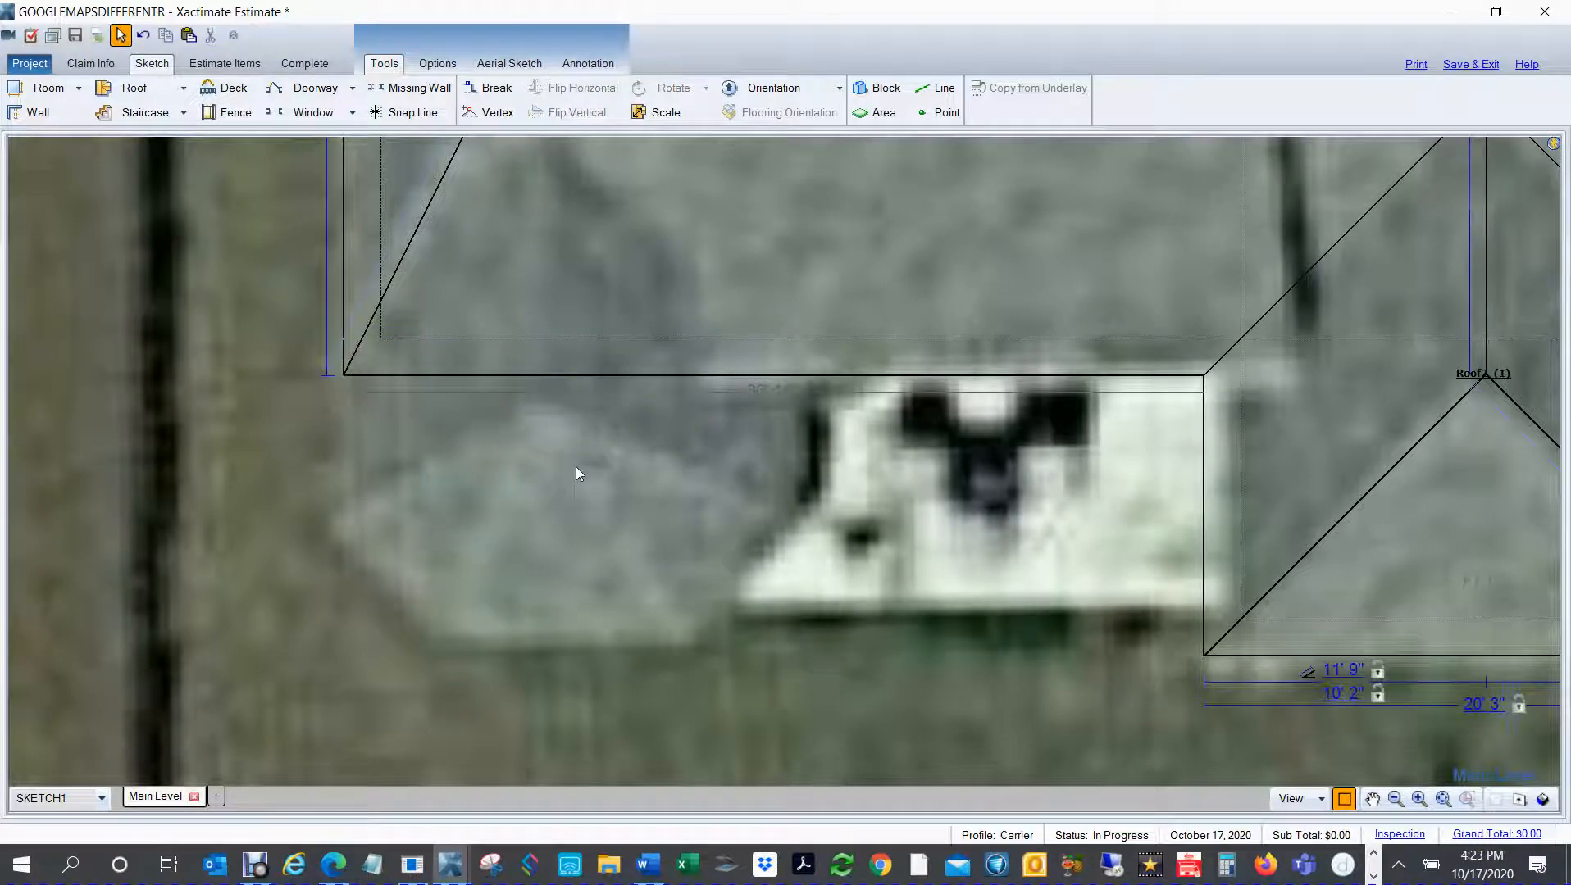
Step: Draw a line along the main roof's south eave, from the southwest corner across the width of the bay roof on the underlay
scroll(575, 474, "down", 1)
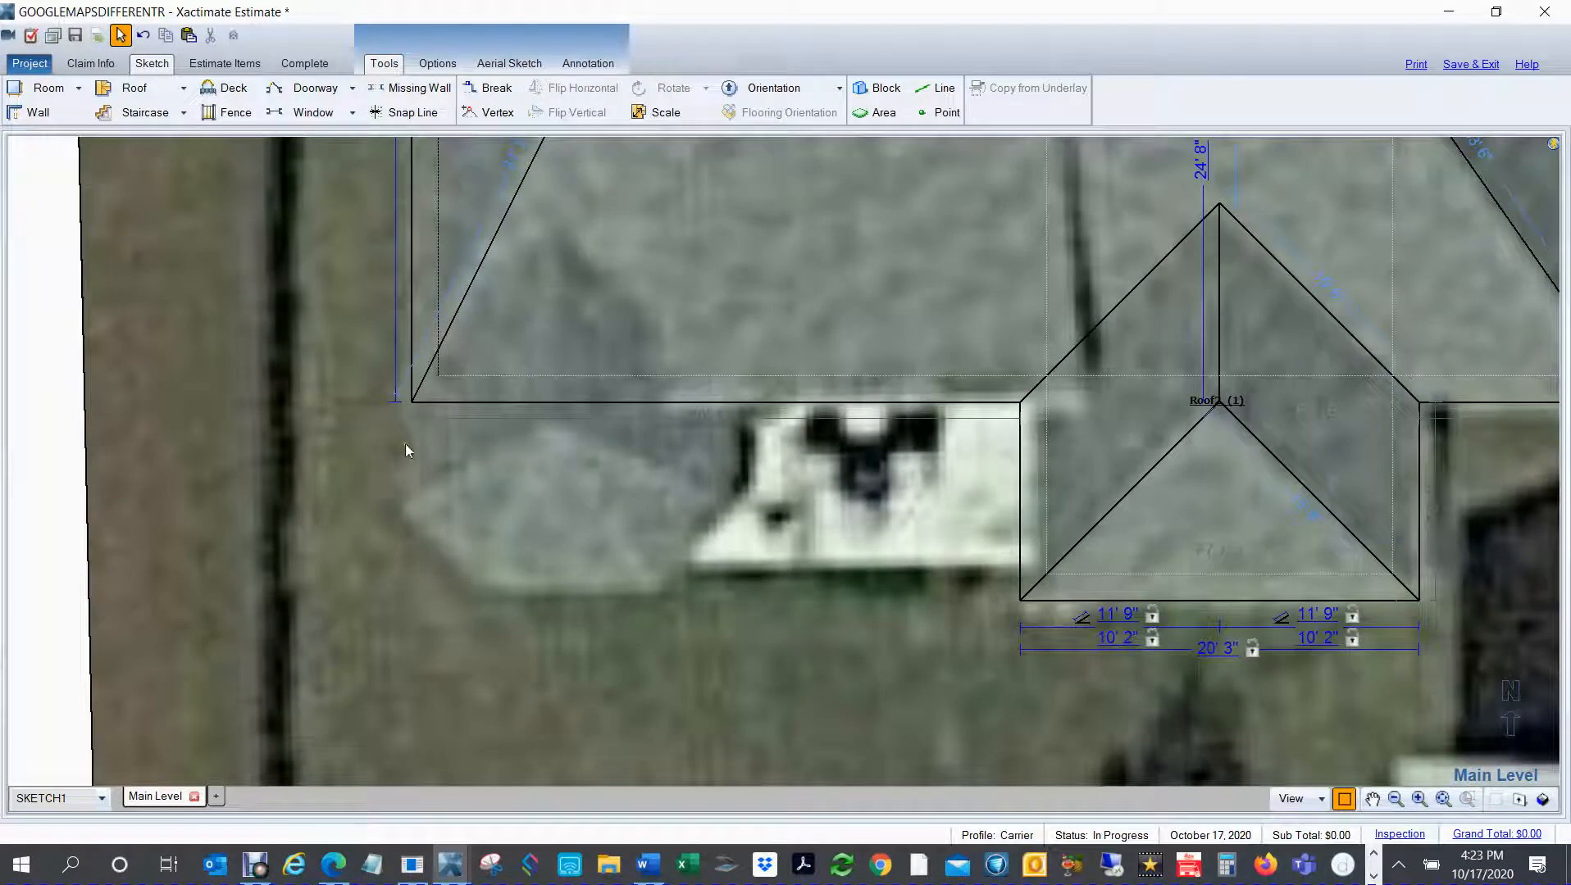
left_click(927, 93)
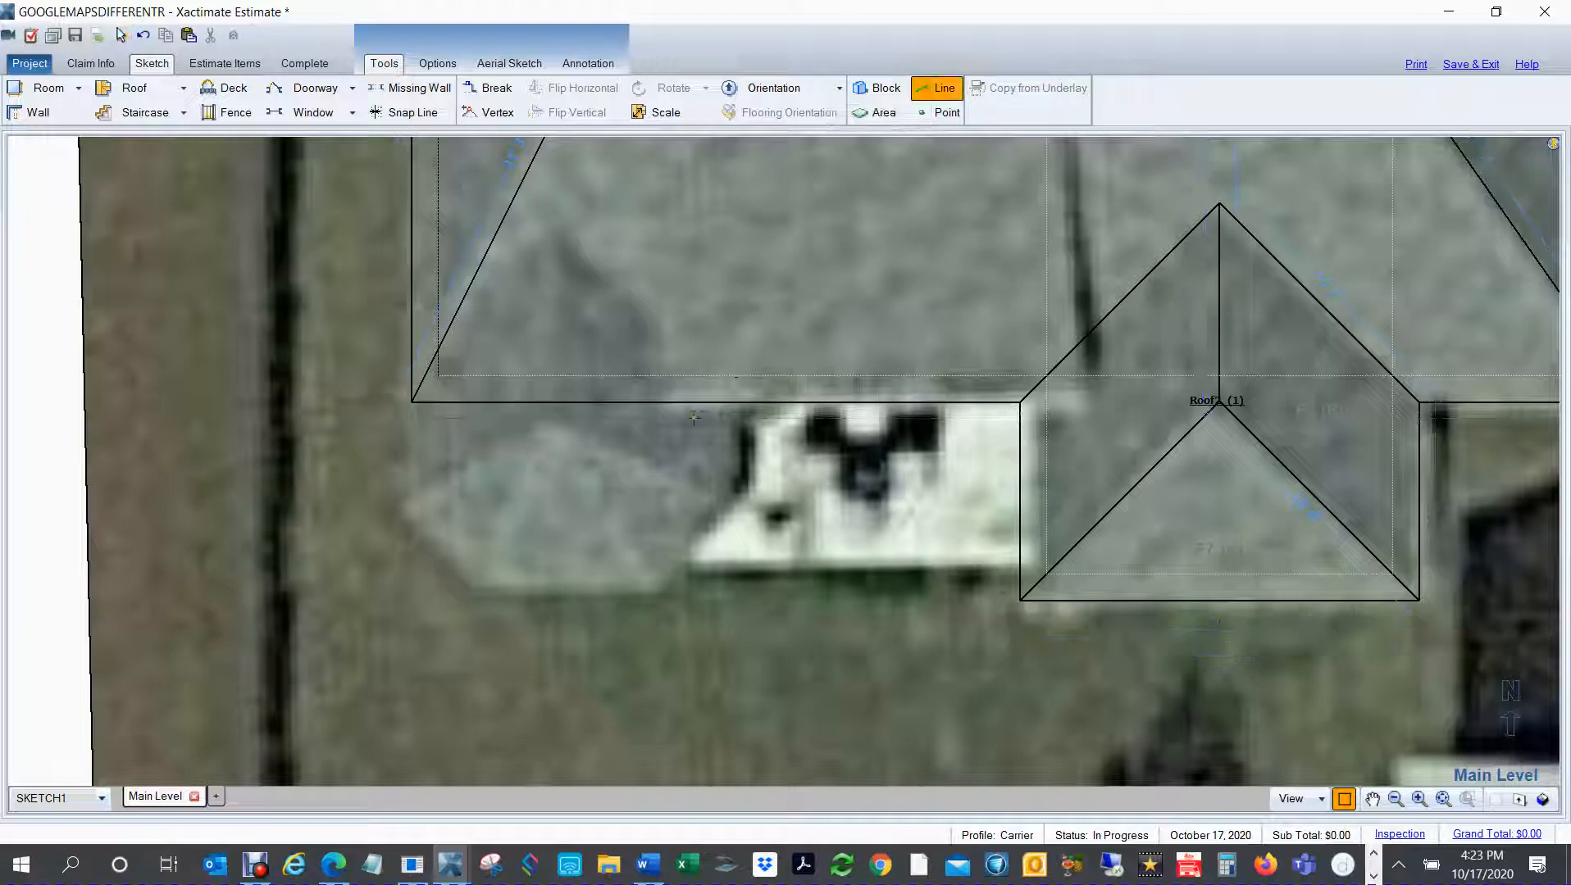
left_click(411, 406)
left_click(751, 420)
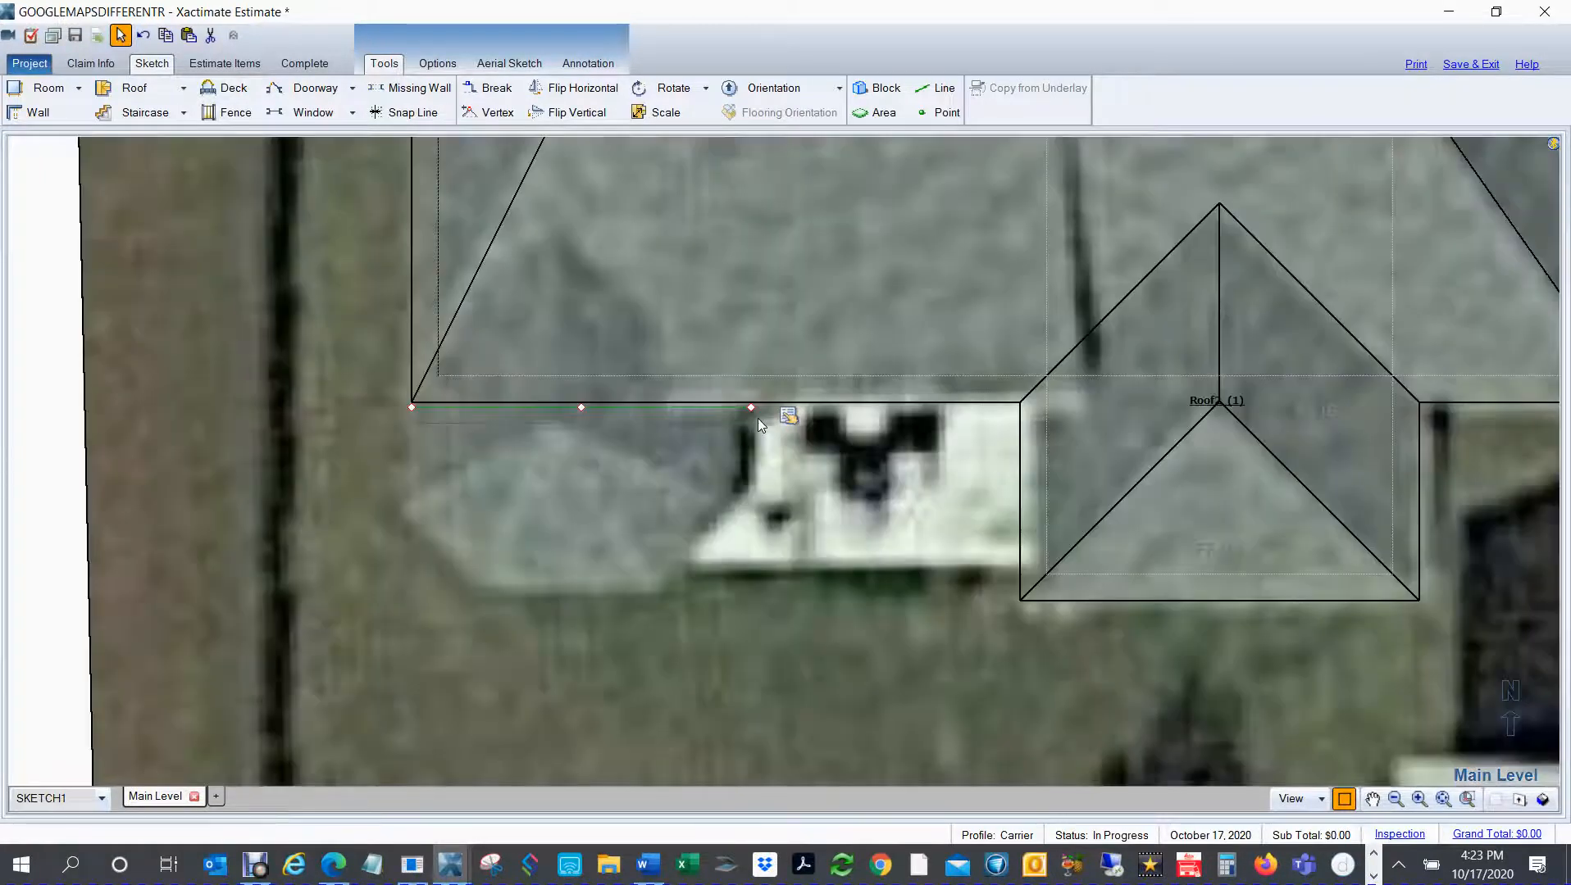
key("Escape")
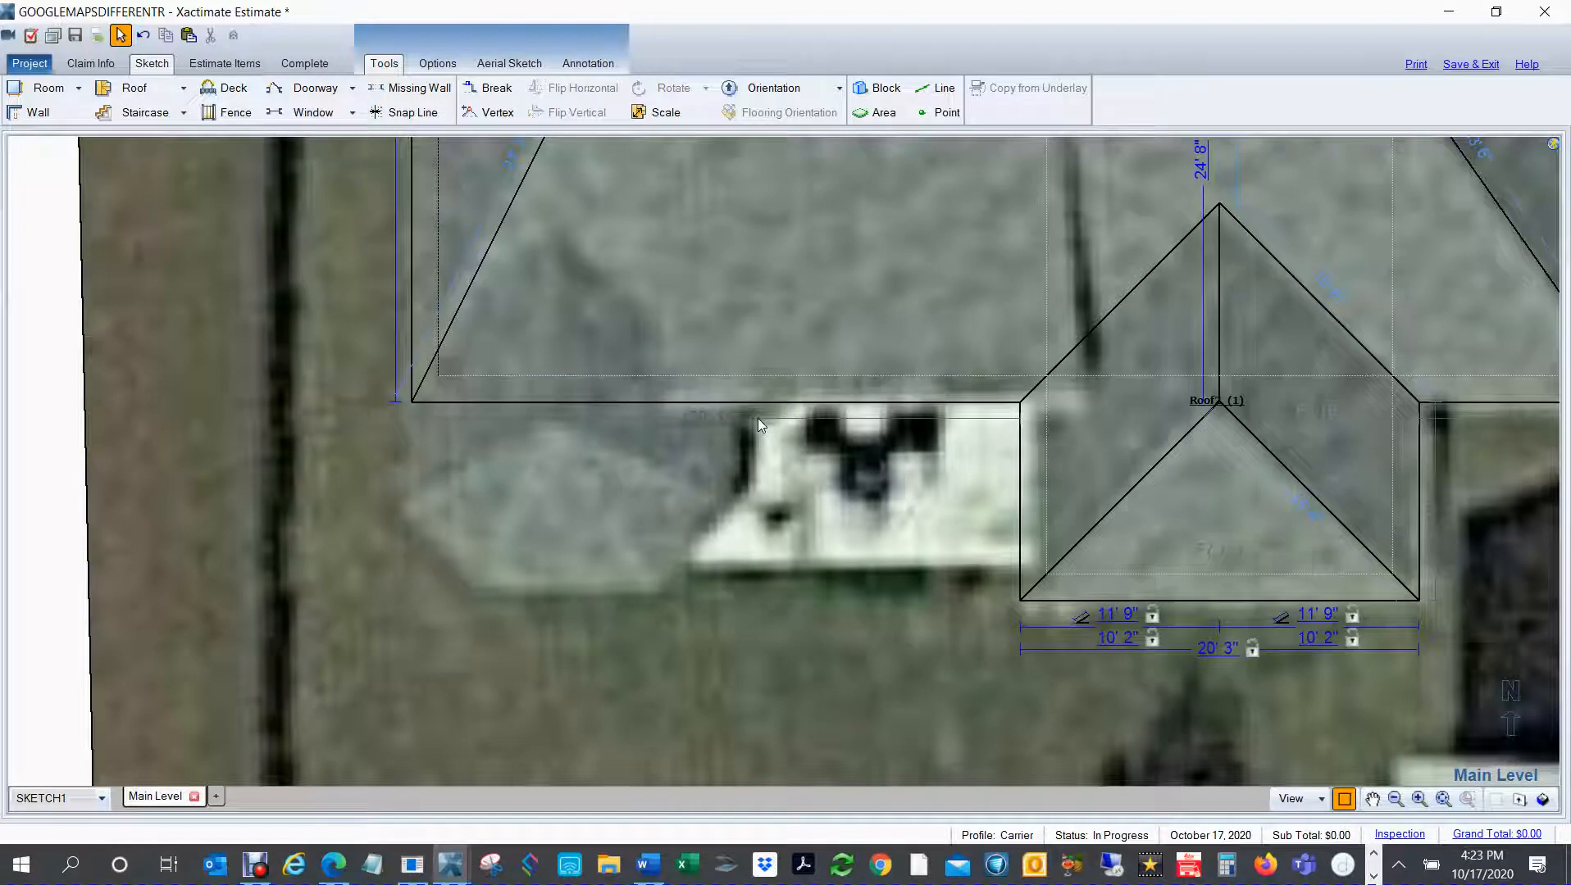
Step: Add a second level to the sketch above the main level with its default properties
scroll(730, 444, "down", 5)
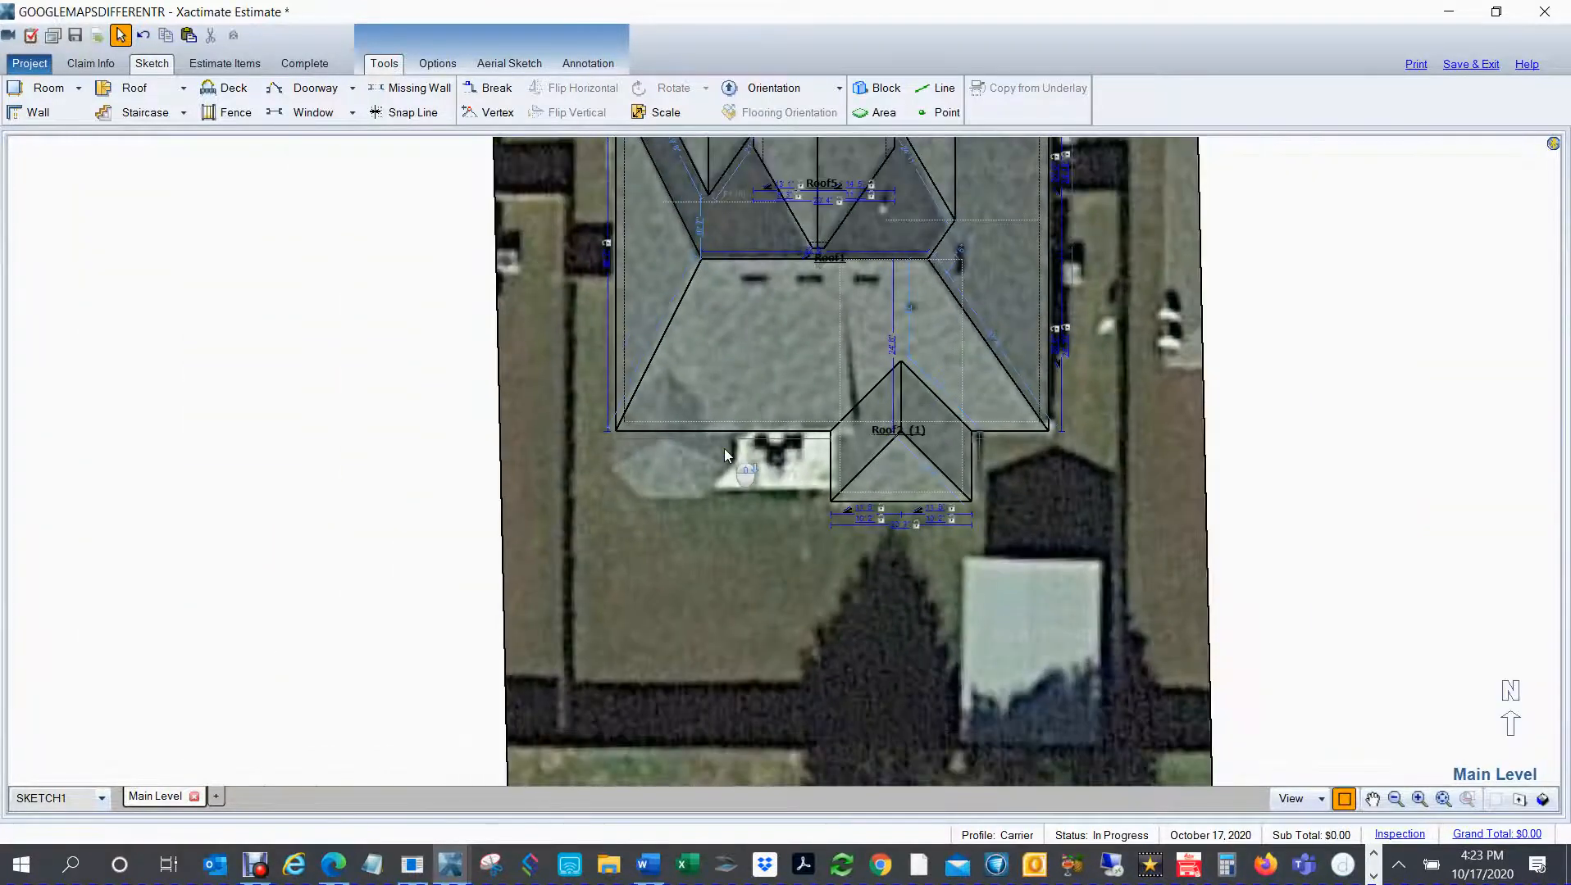
scroll(724, 450, "down", 2)
left_click_drag(666, 504, 512, 565)
left_click(1083, 467)
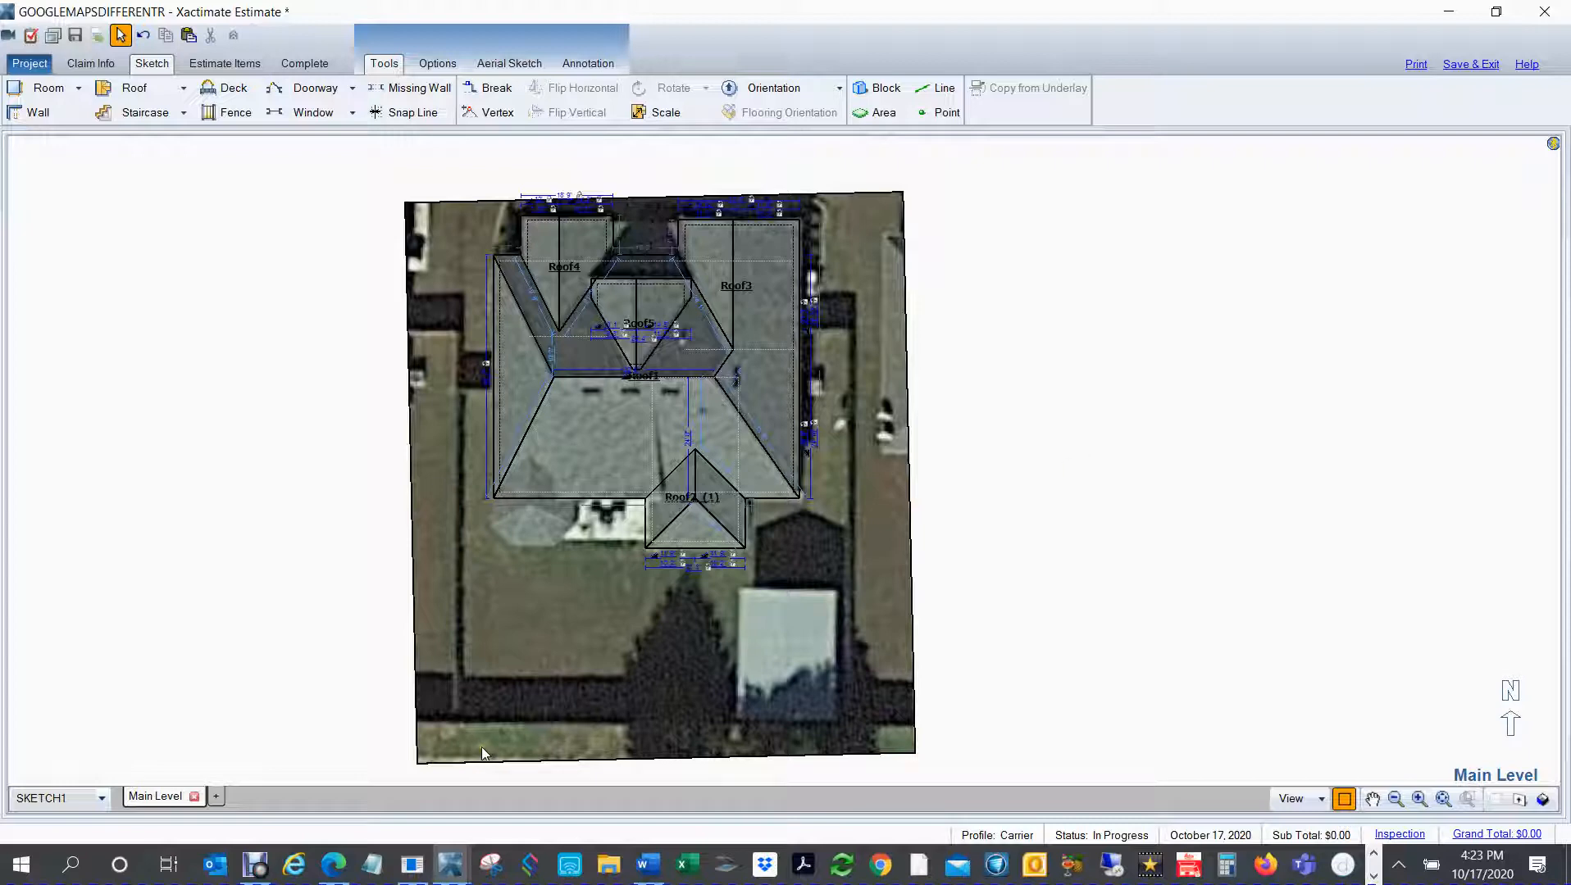
left_click(214, 797)
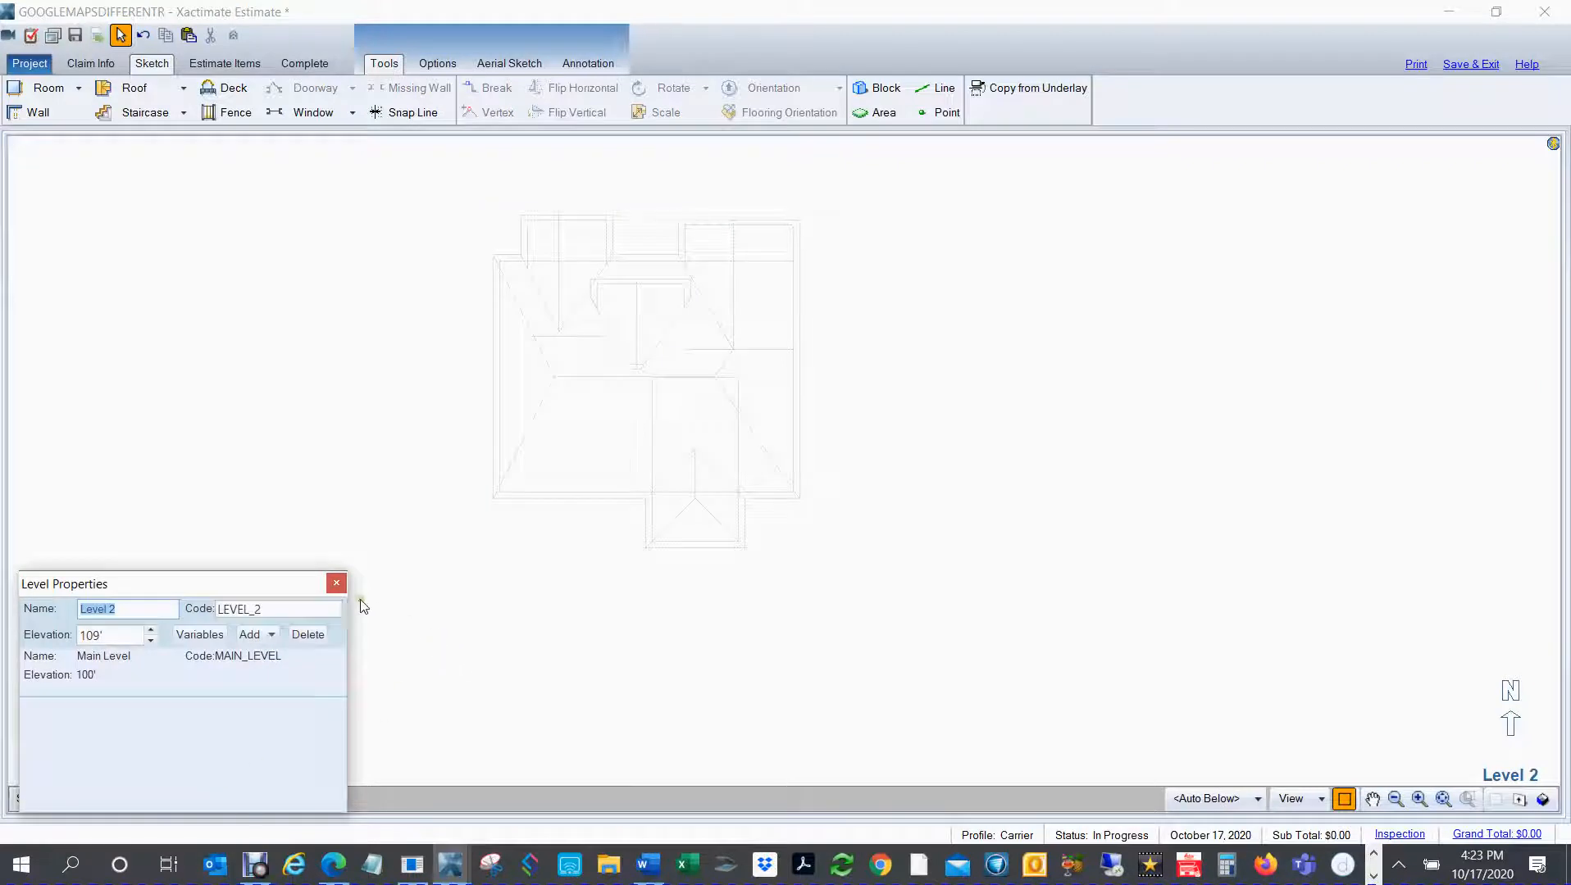
left_click(337, 584)
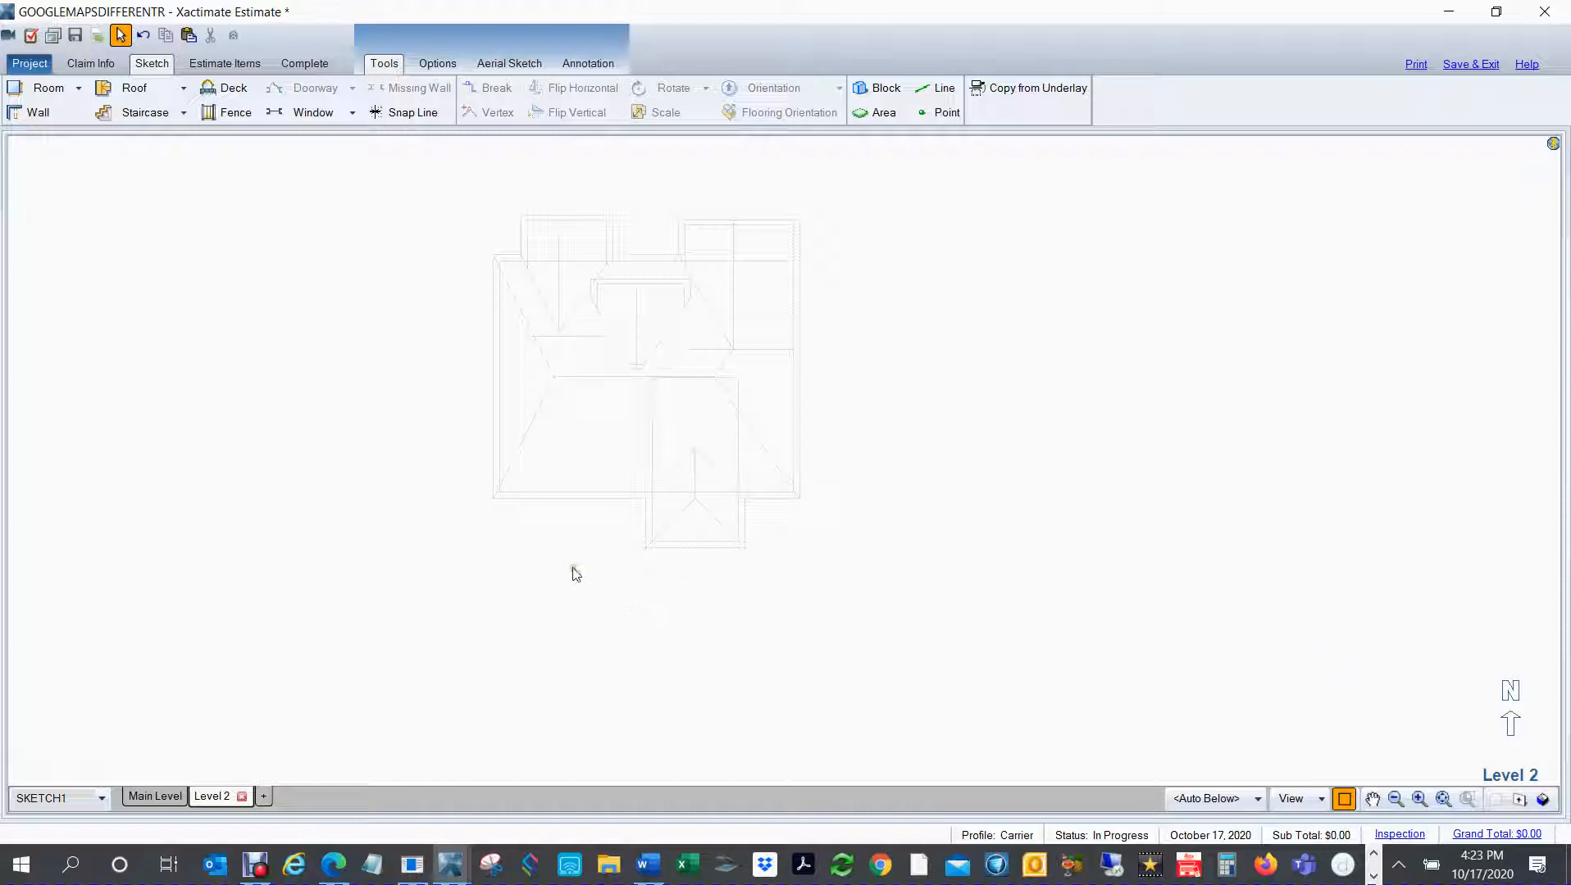
Step: Try placing a fan roof south of the house outline on Level 2, and delete it
left_click(186, 90)
mouse_move(141, 361)
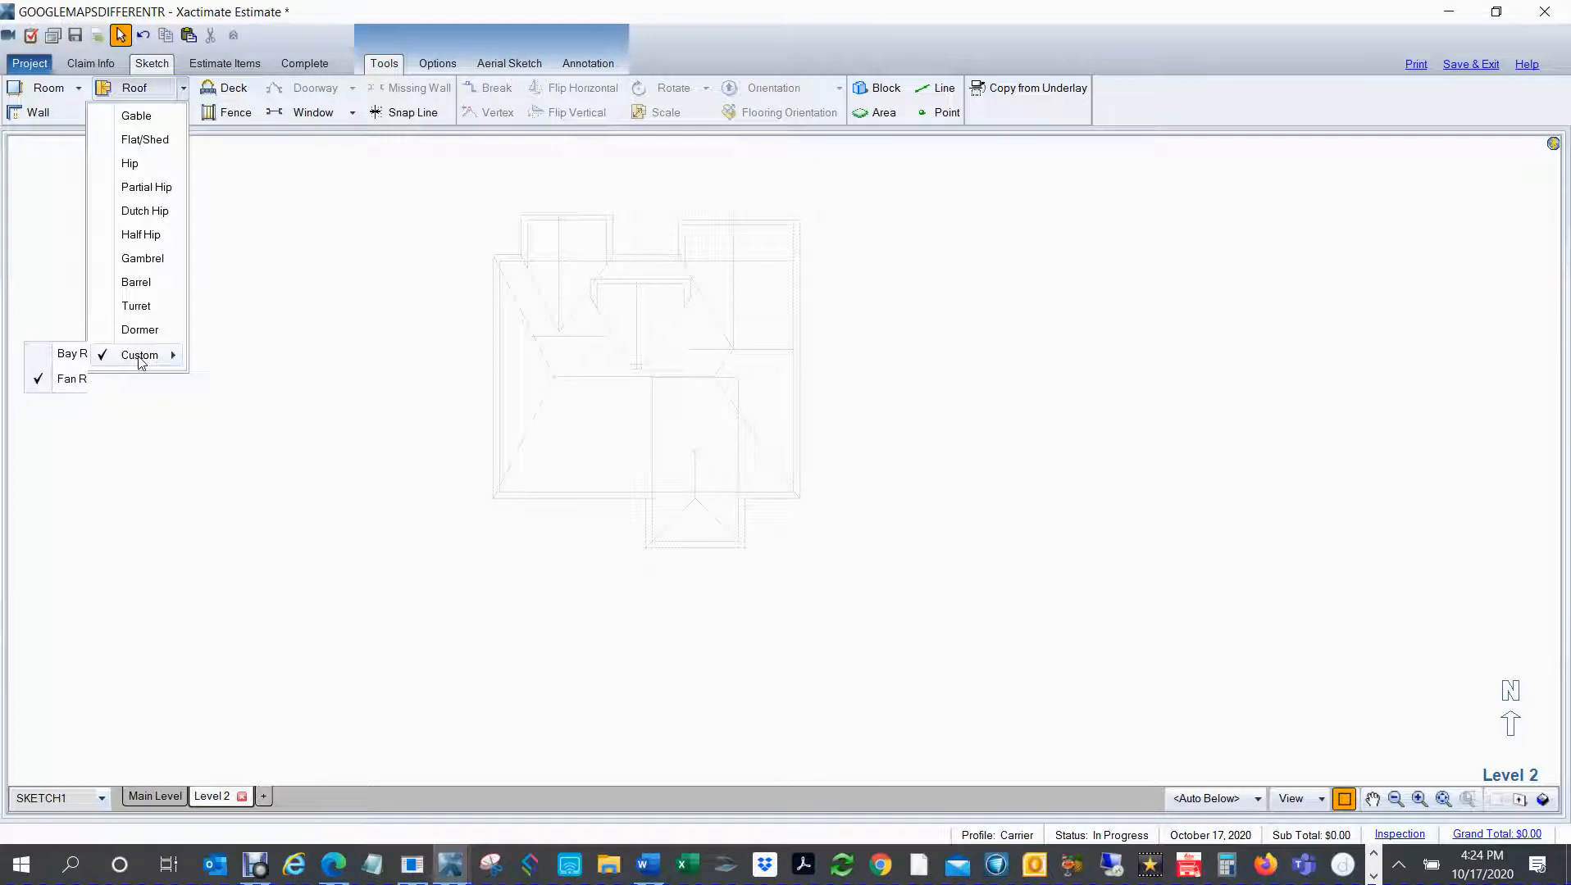
left_click(58, 382)
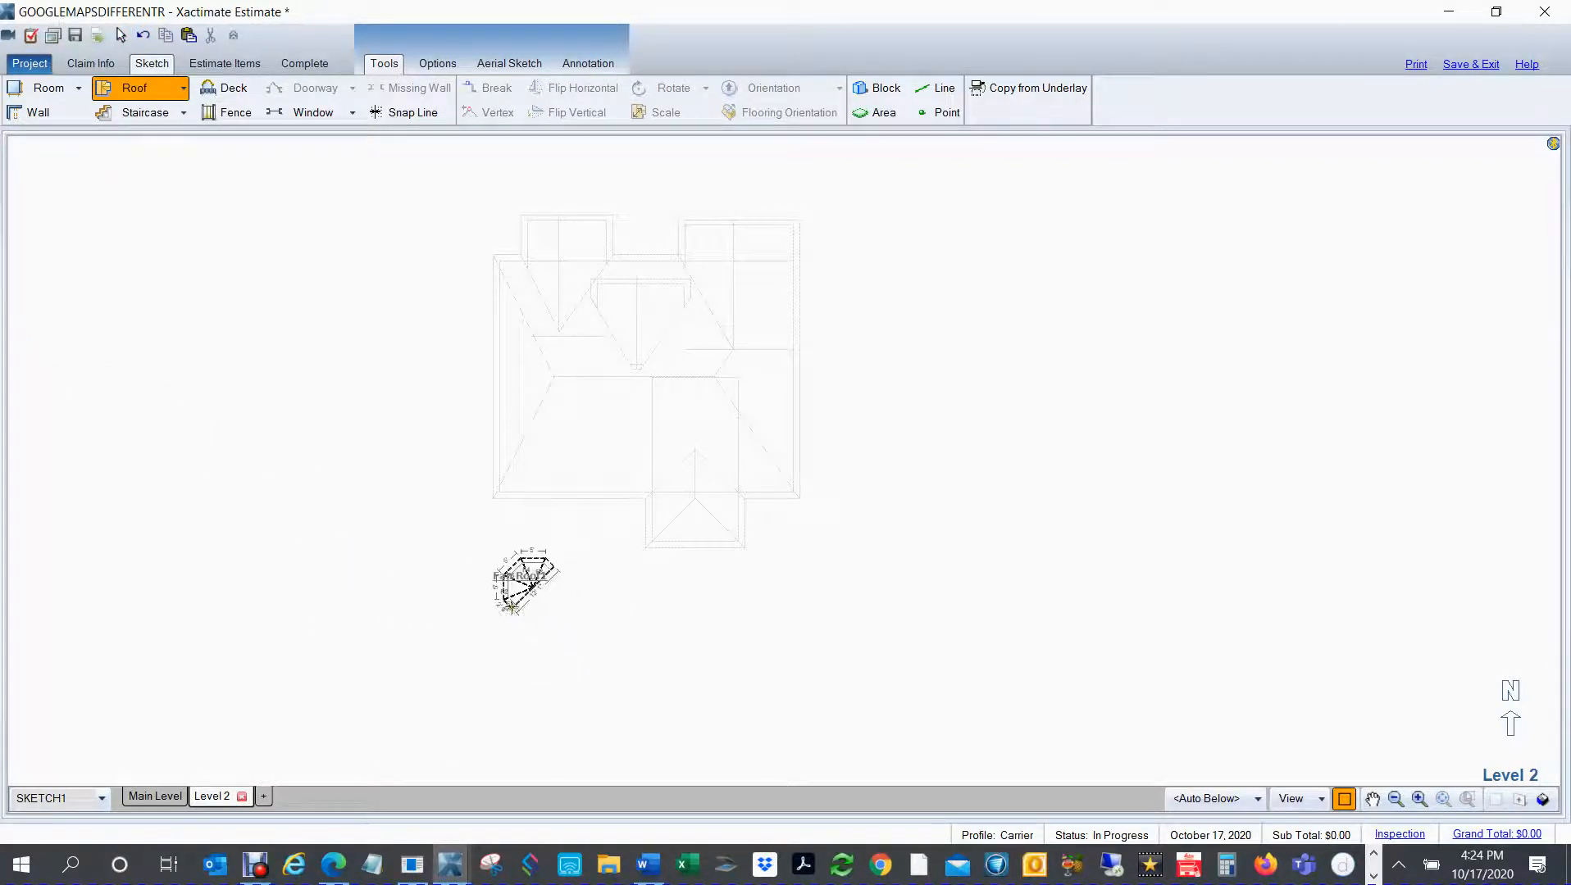
left_click(515, 584)
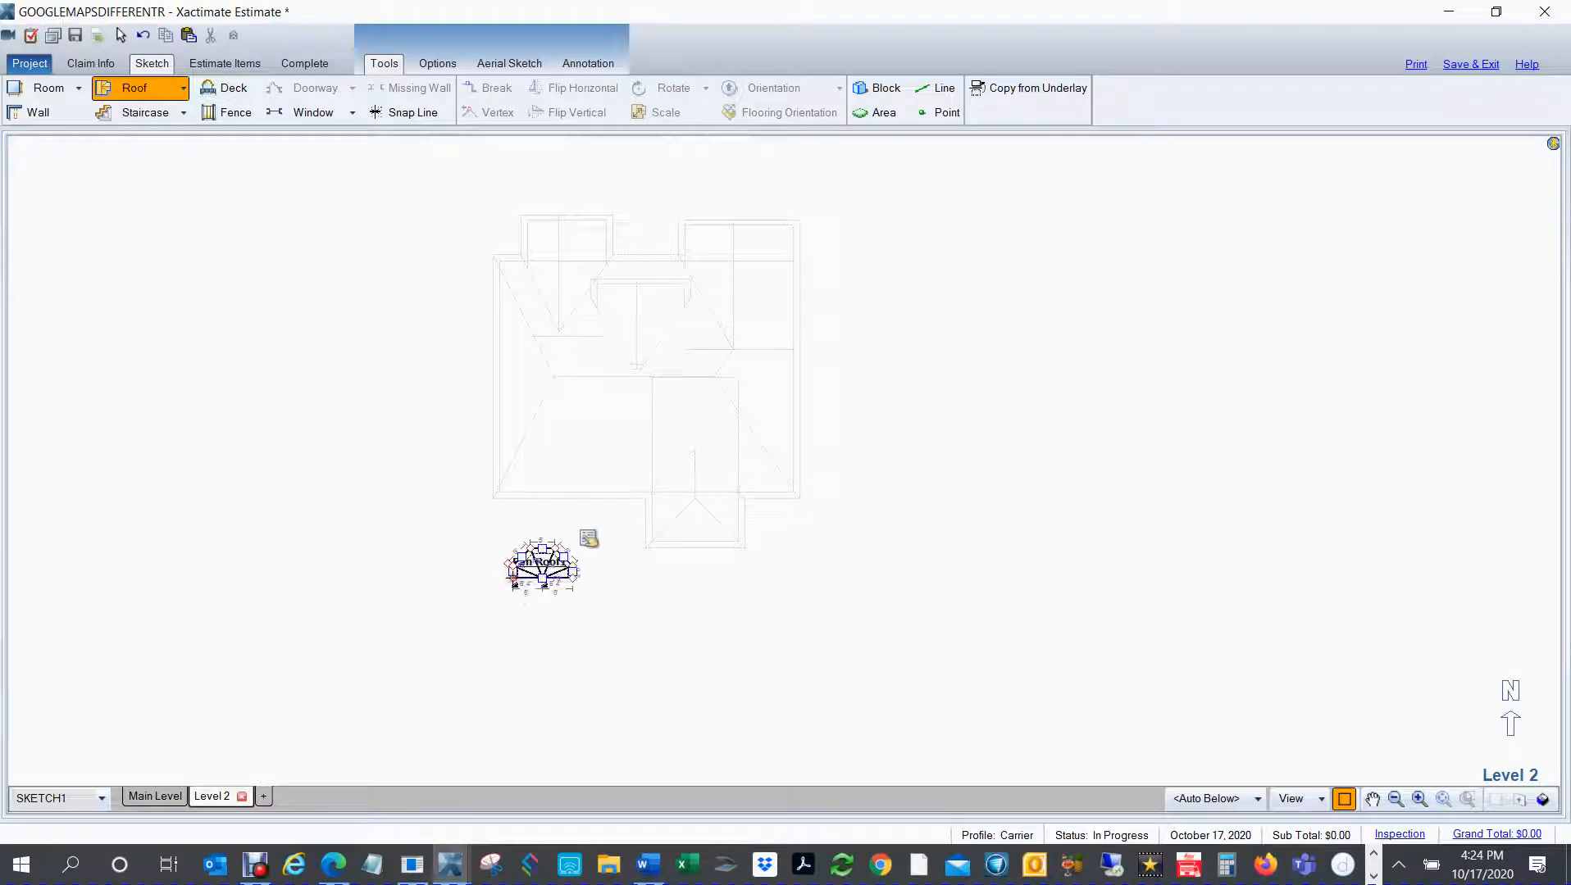
key("Escape")
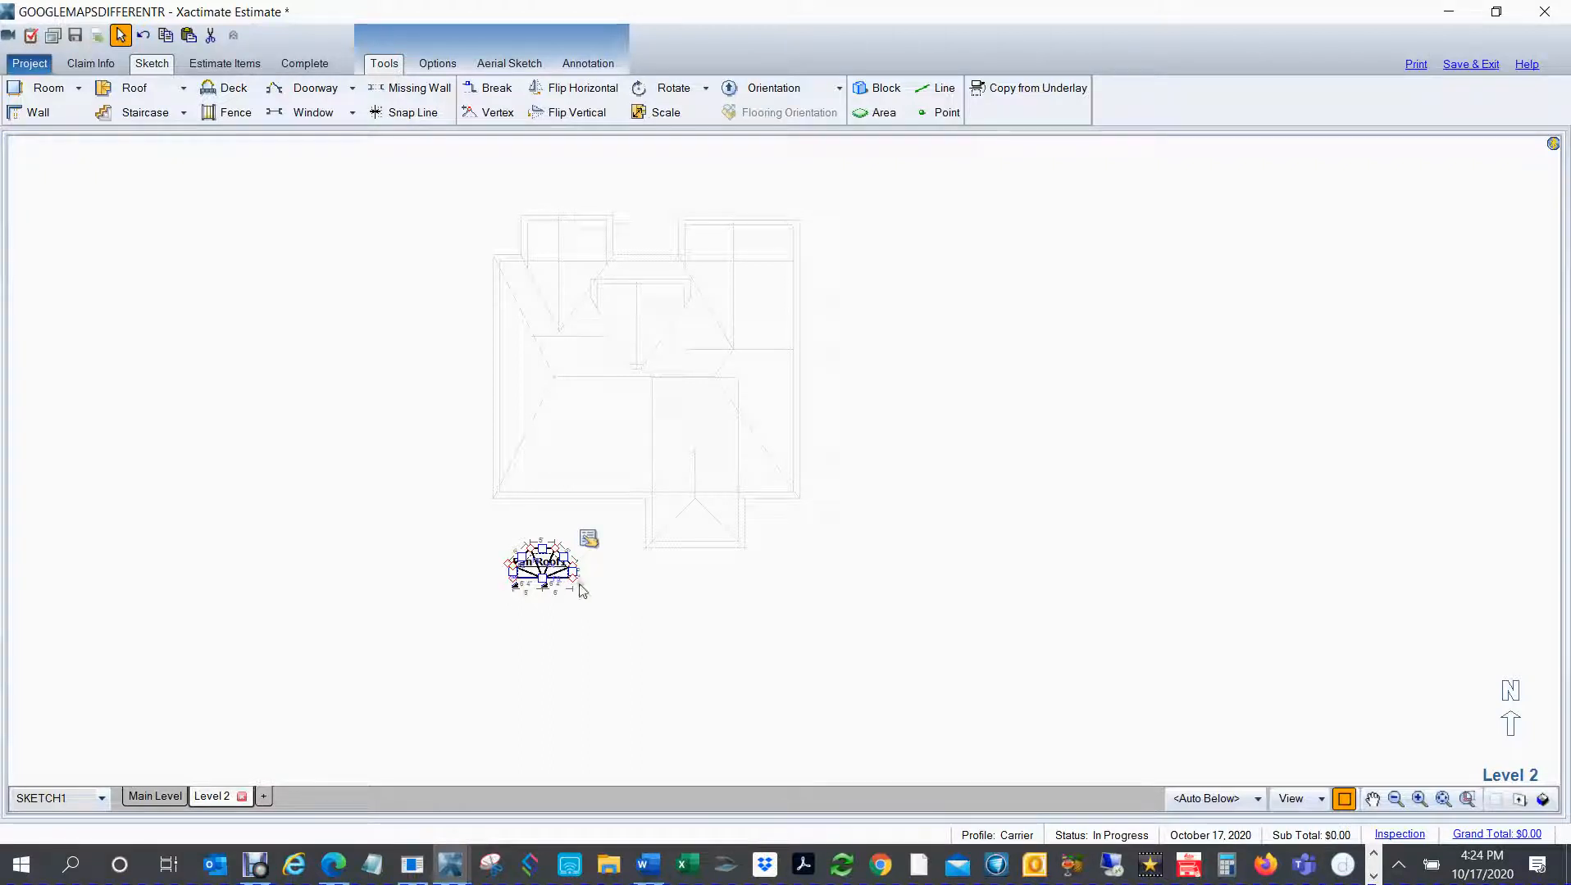
left_click(479, 535)
left_click_drag(444, 473, 722, 723)
key("Delete")
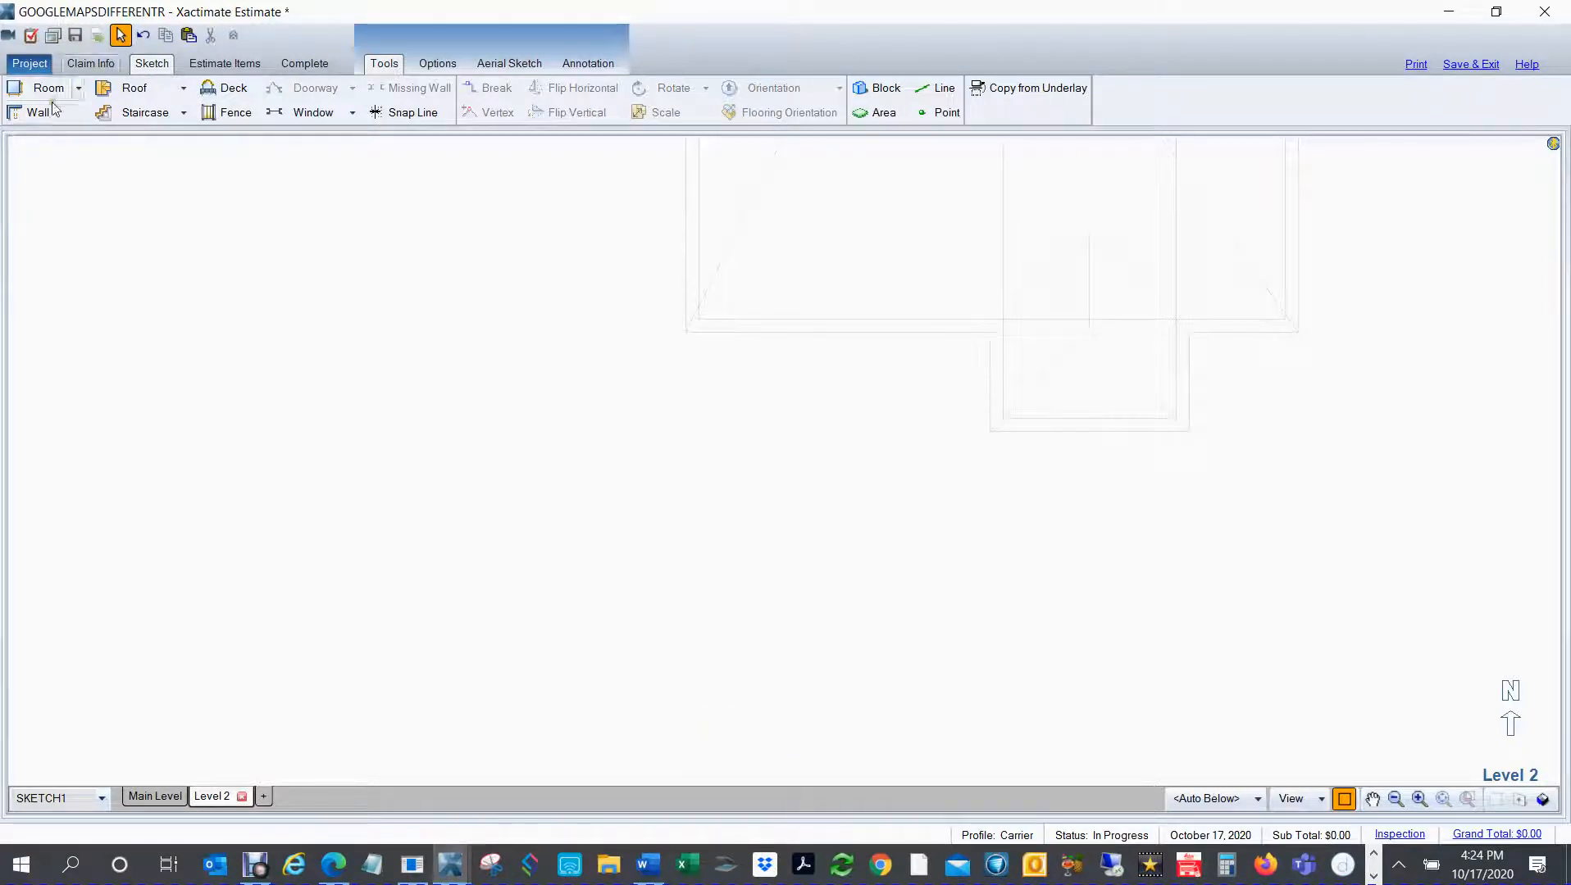
Step: Place a custom fan roof about 12' 1" wide on Level 2, just south of the house outline's southwest corner
left_click(80, 89)
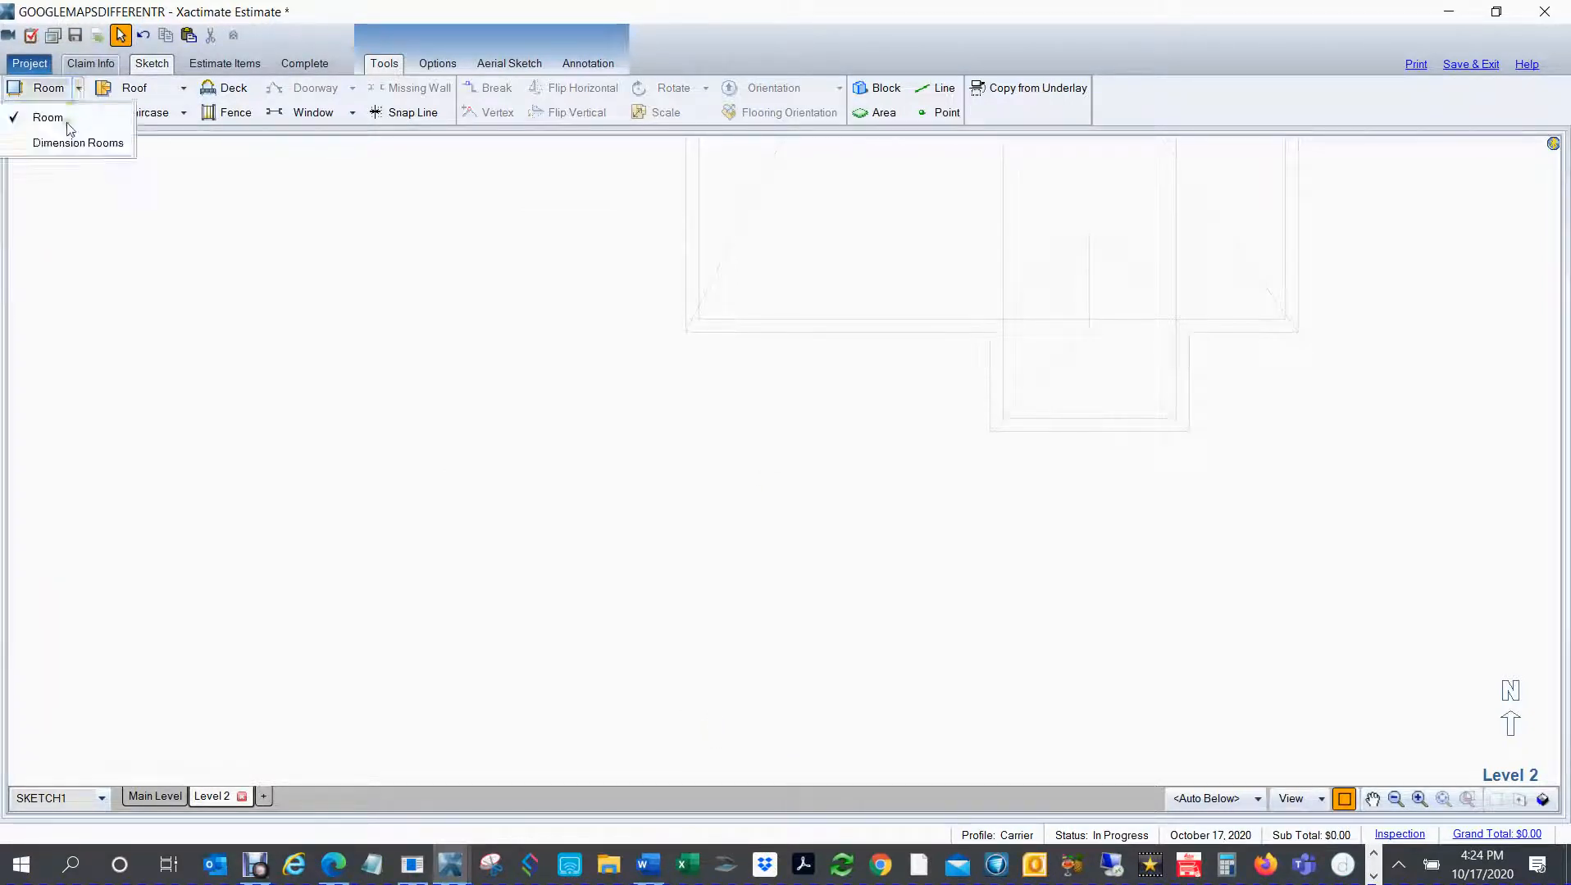
left_click(183, 88)
left_click(184, 89)
left_click(184, 90)
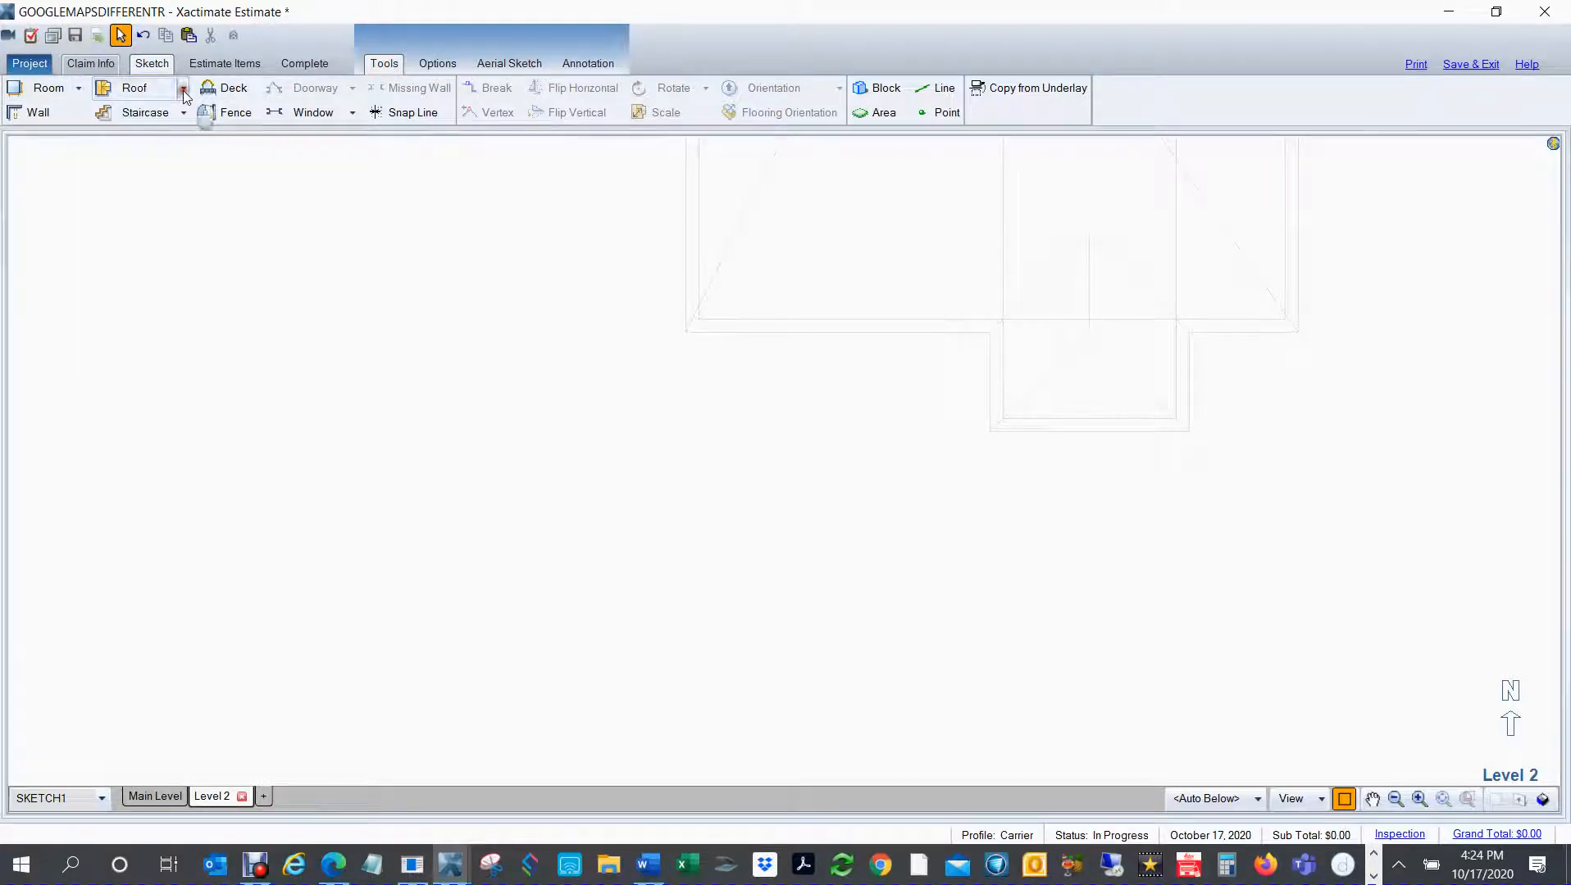
left_click(184, 91)
mouse_move(139, 355)
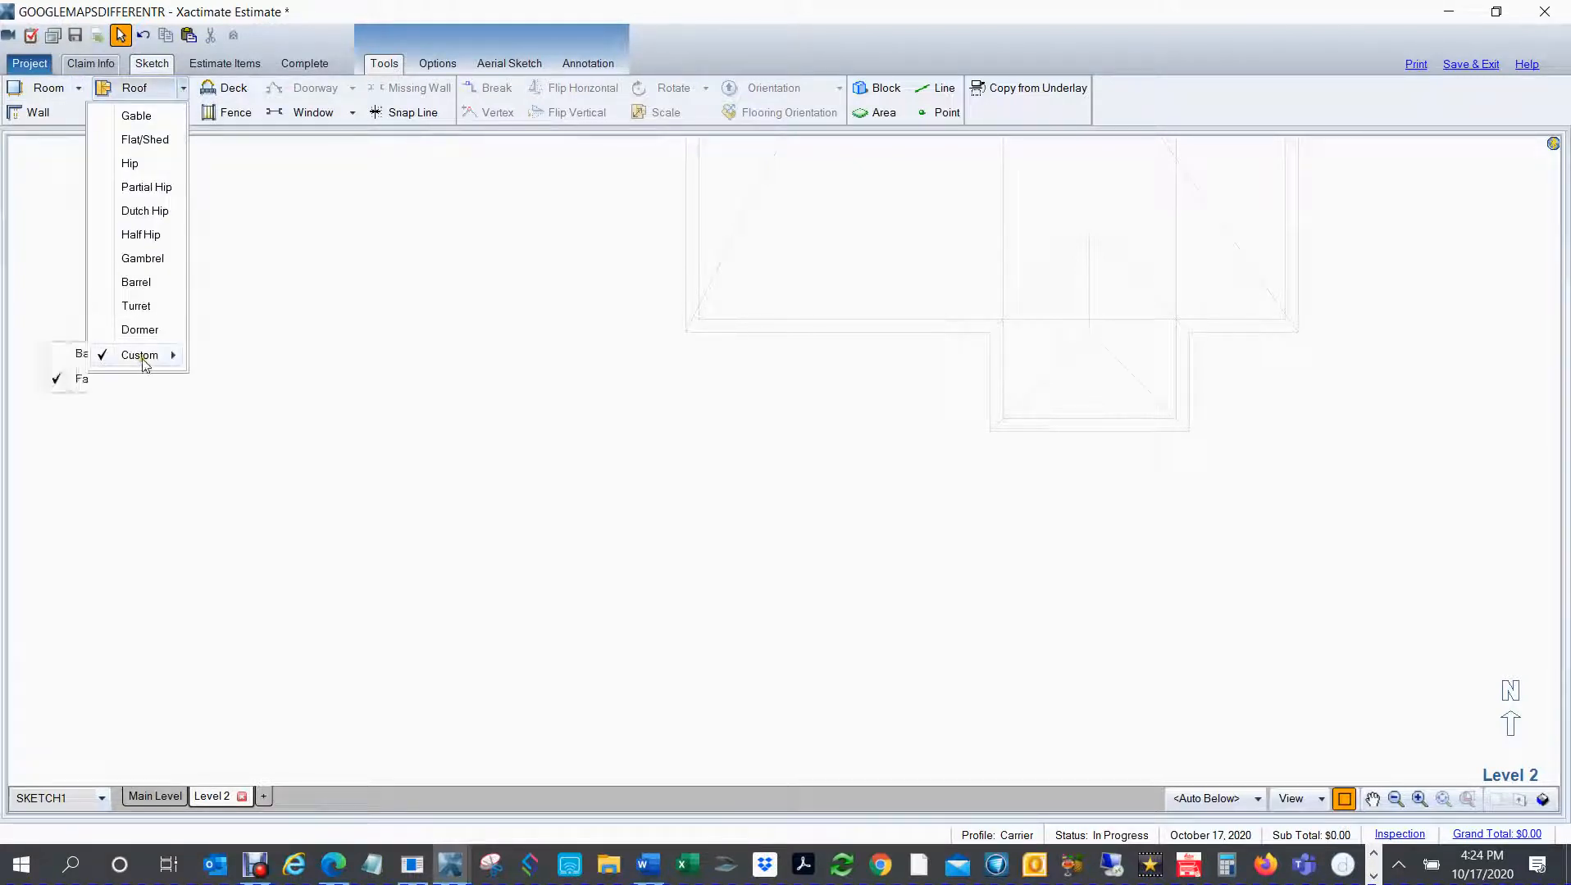
left_click(59, 382)
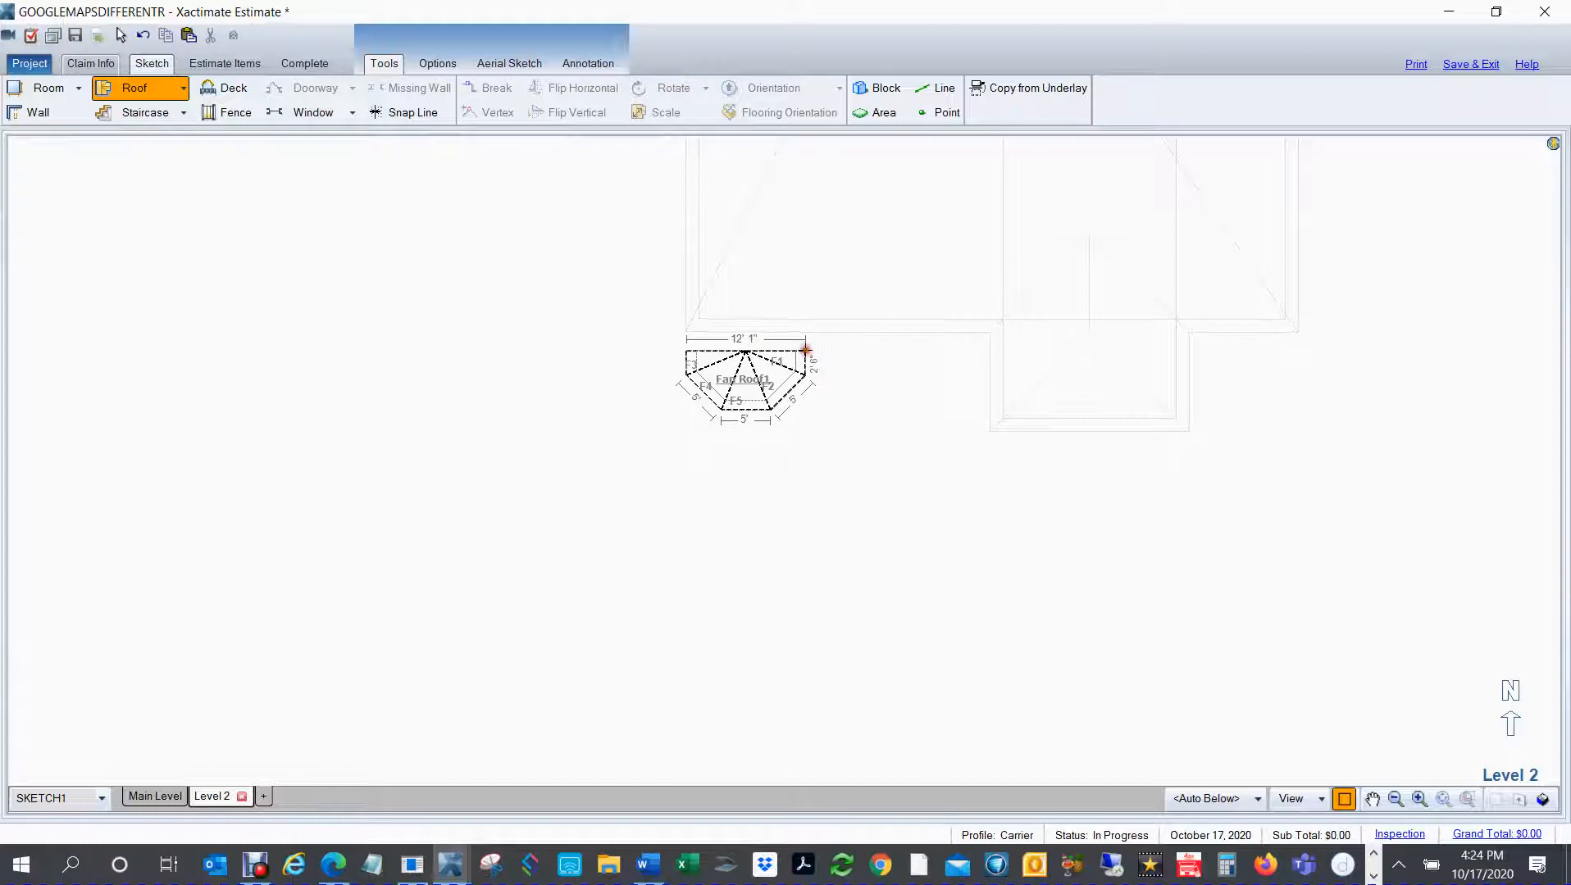
left_click(805, 351)
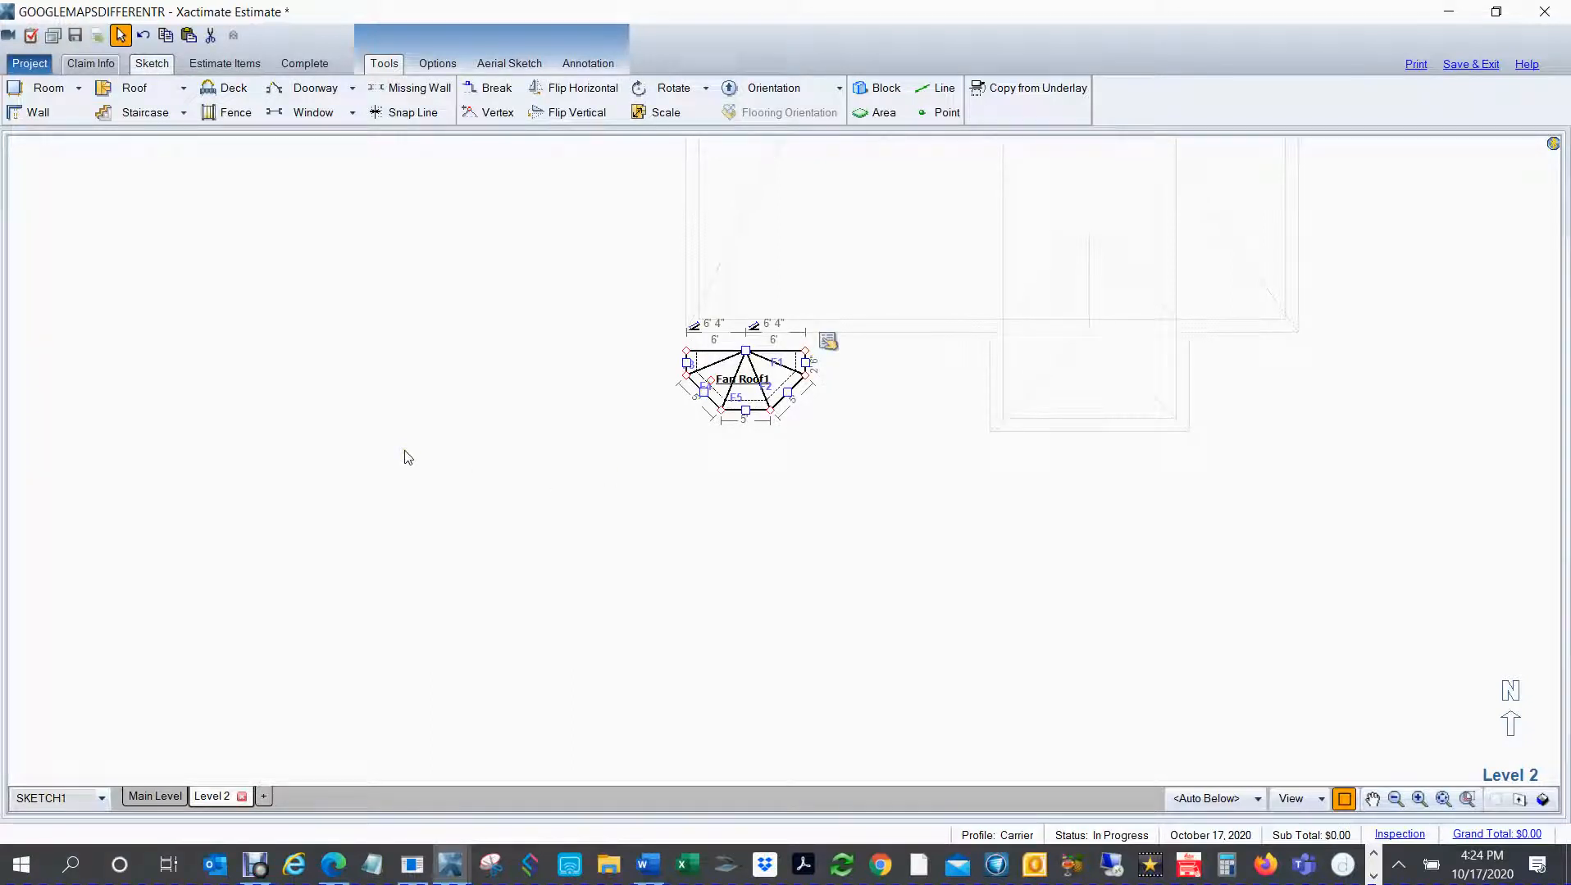
left_click(405, 452)
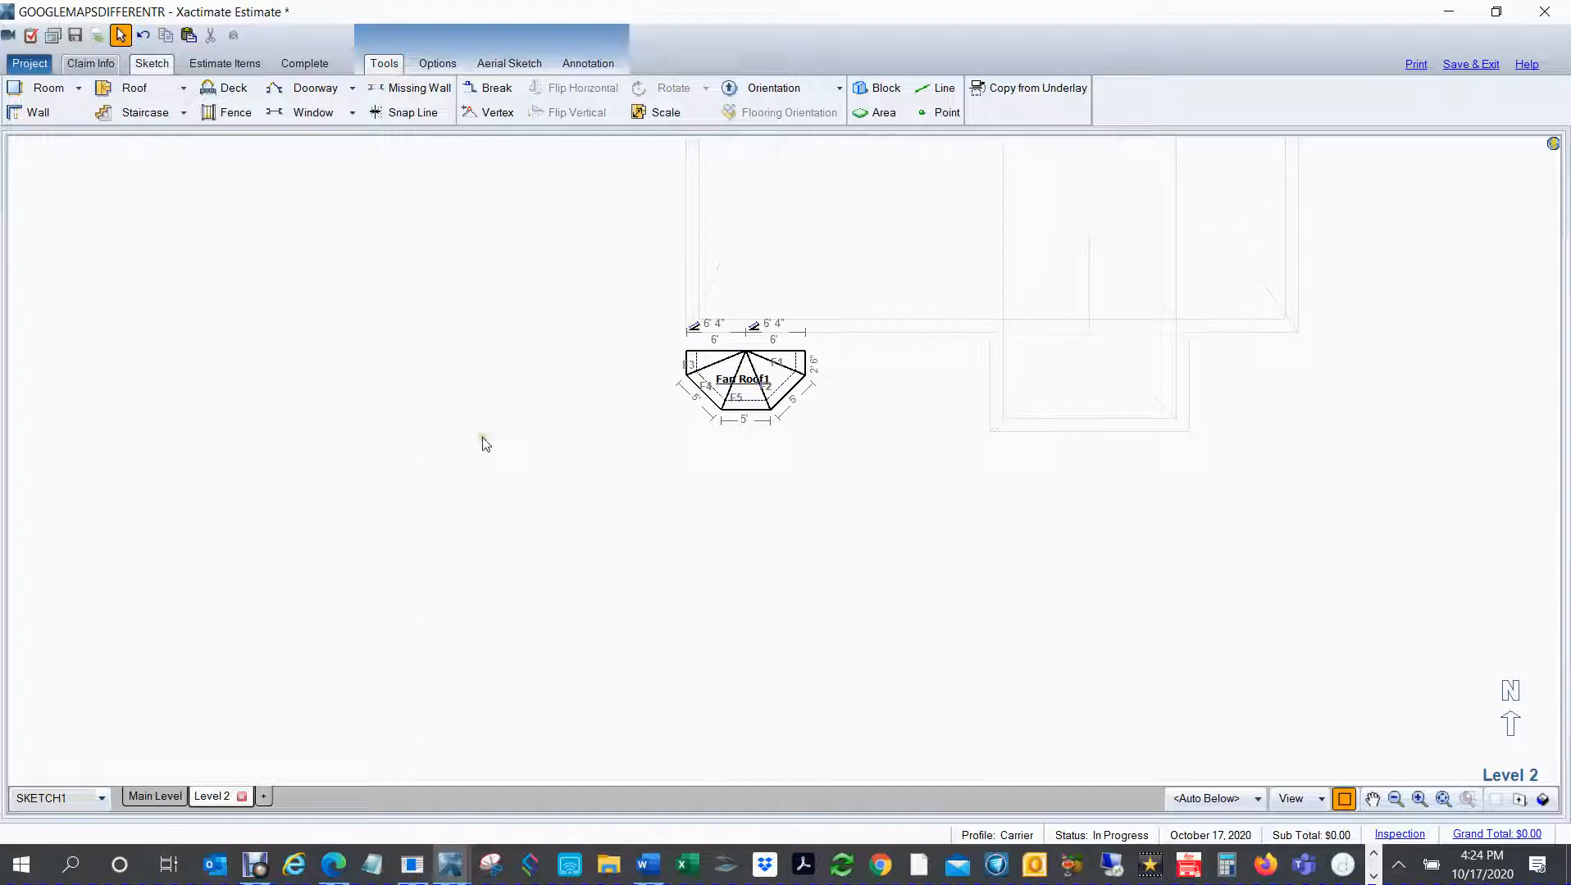
Step: Try scaling the fan roof on Level 2 by setting the length across its north edge to about 7' 3", and undo the scaling
left_click_drag(543, 289, 1073, 491)
scroll(901, 465, "up", 3)
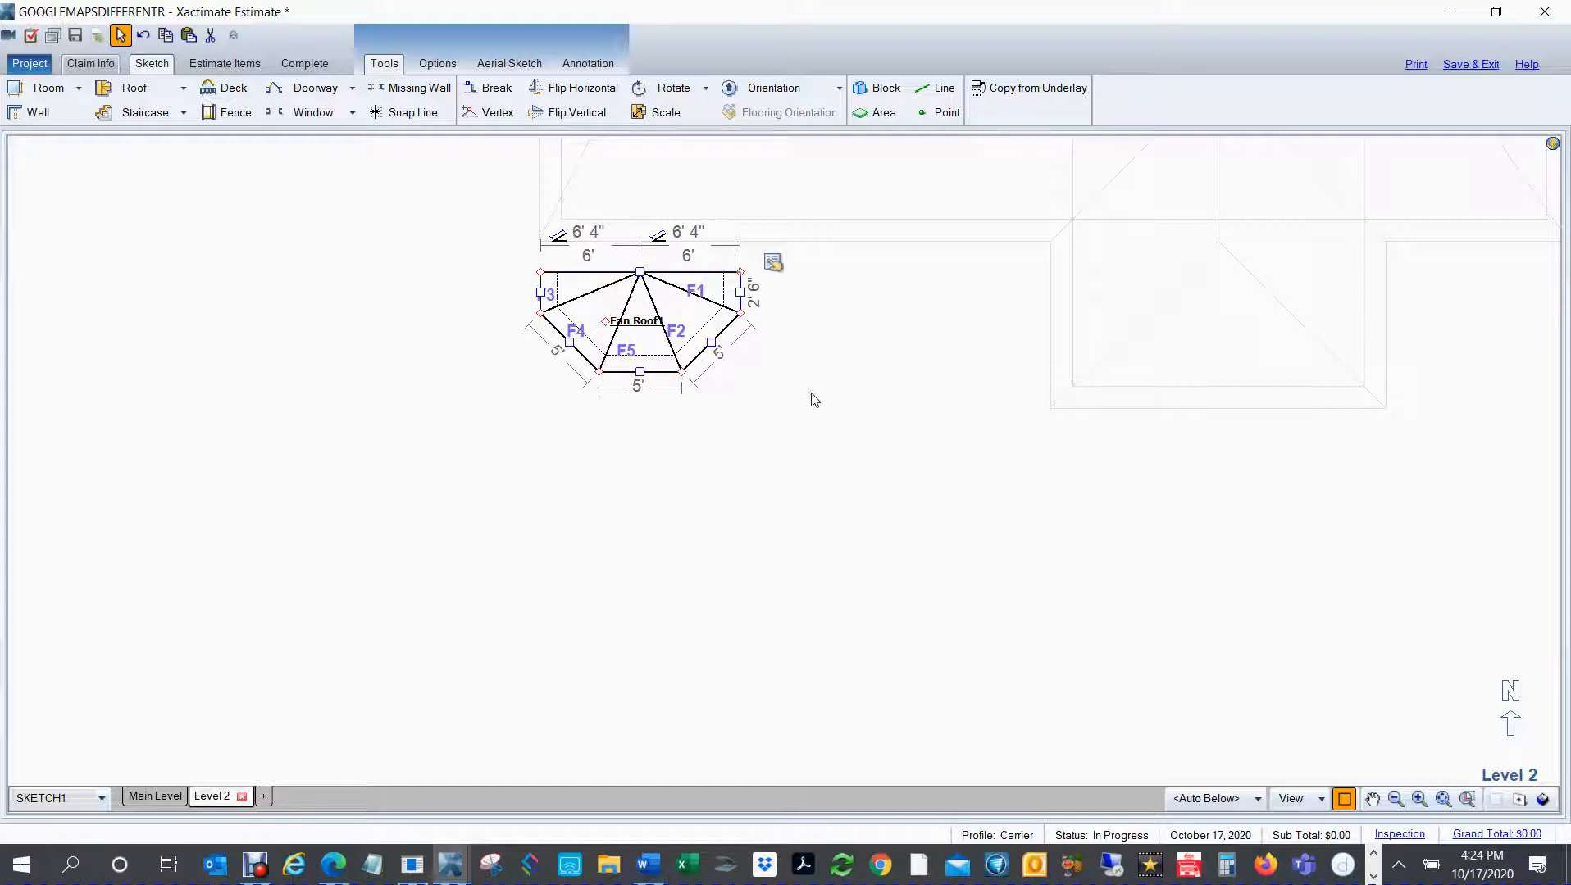
left_click(833, 420)
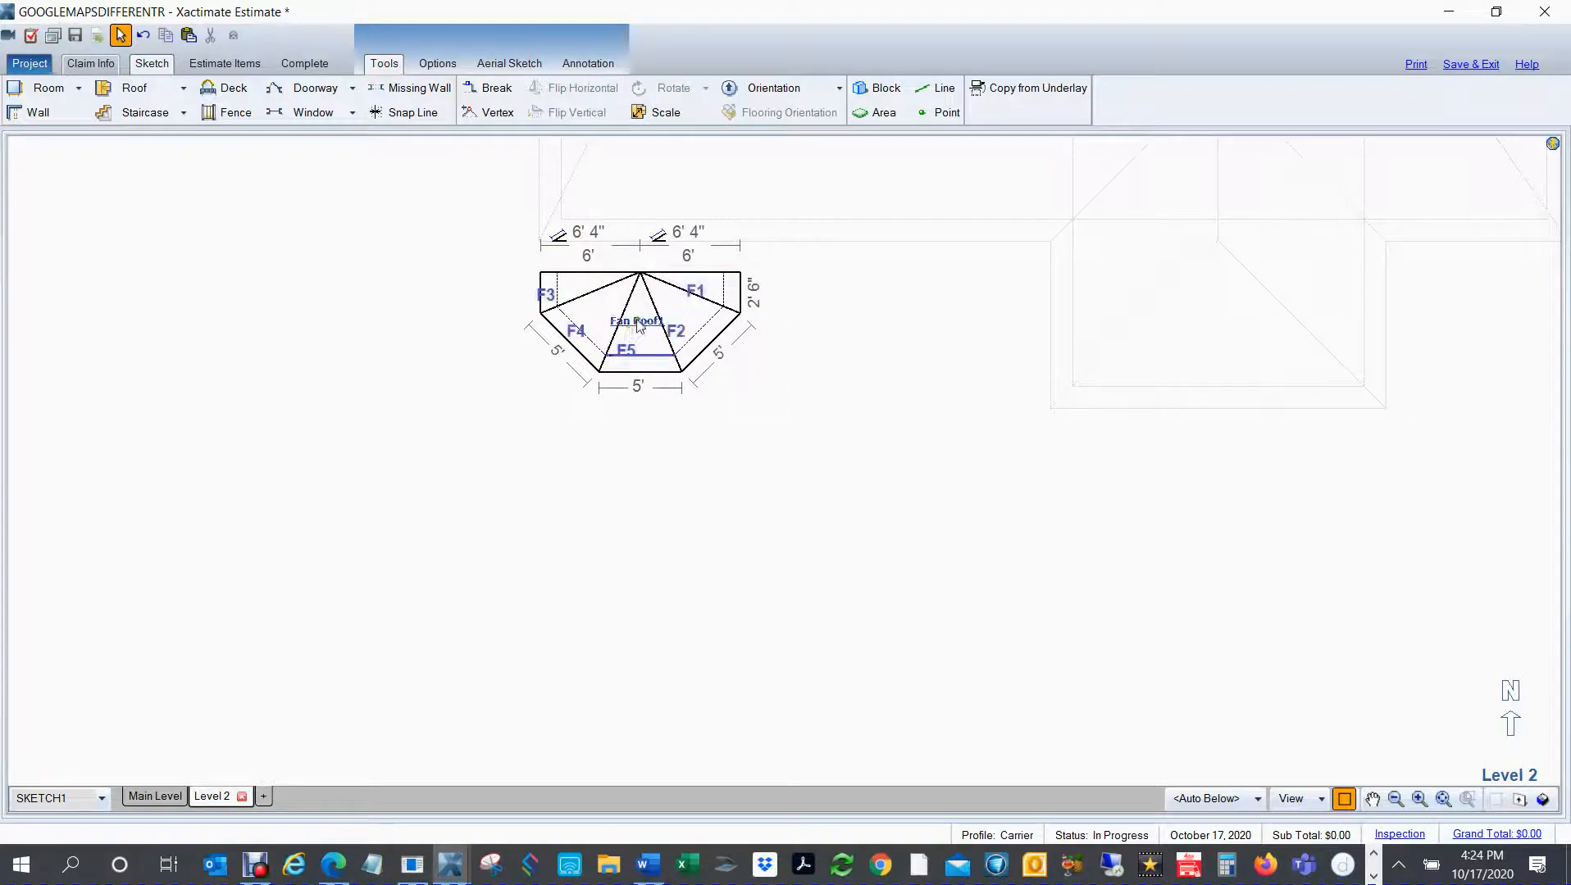
left_click(639, 323)
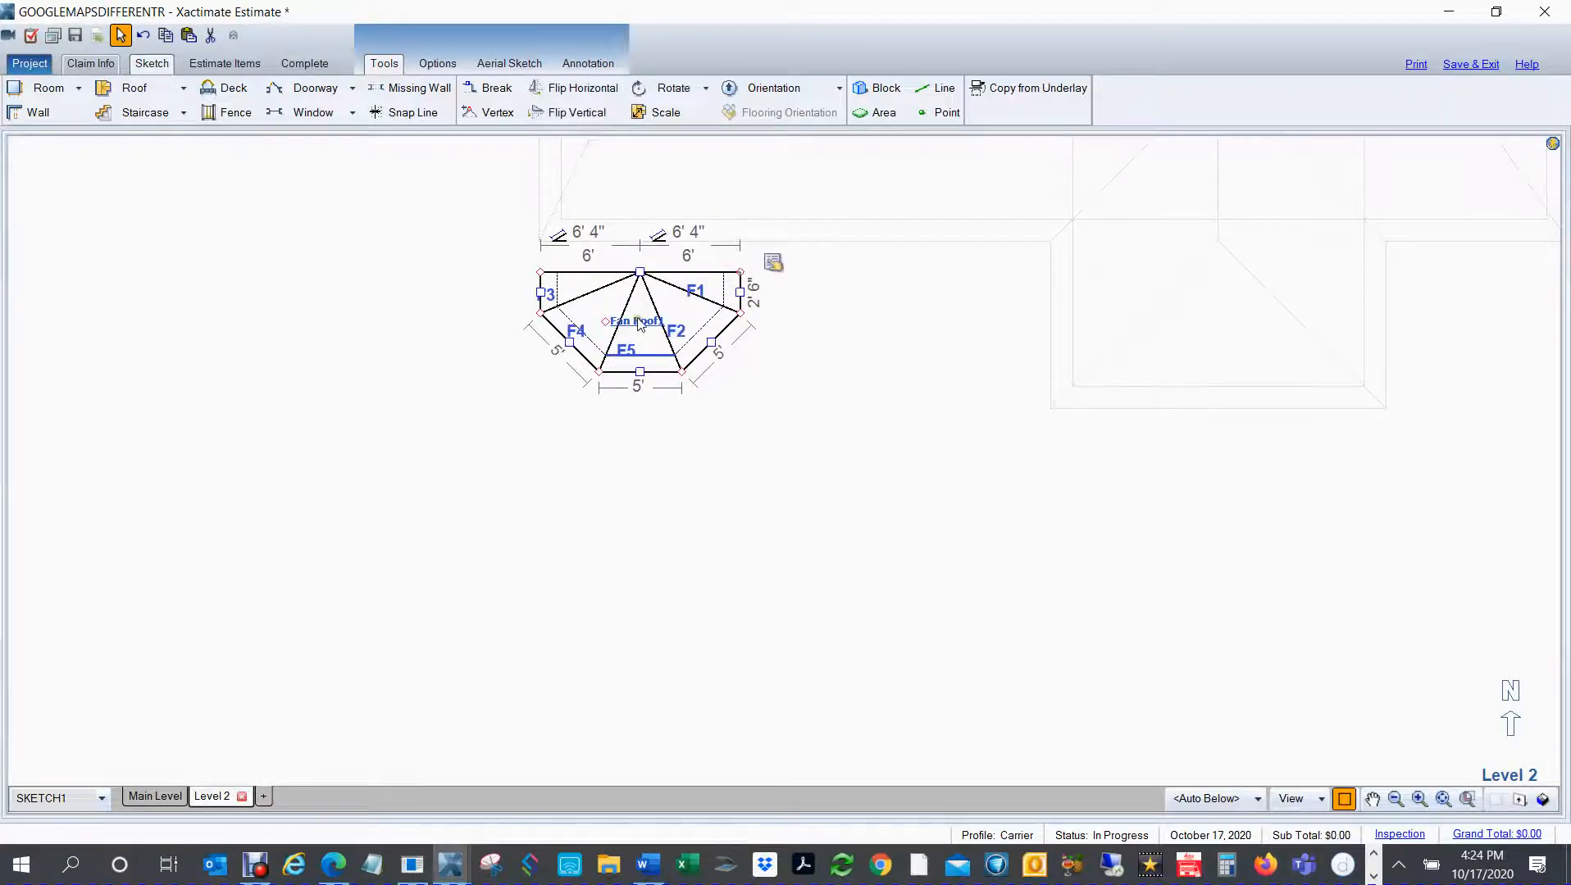
left_click(660, 117)
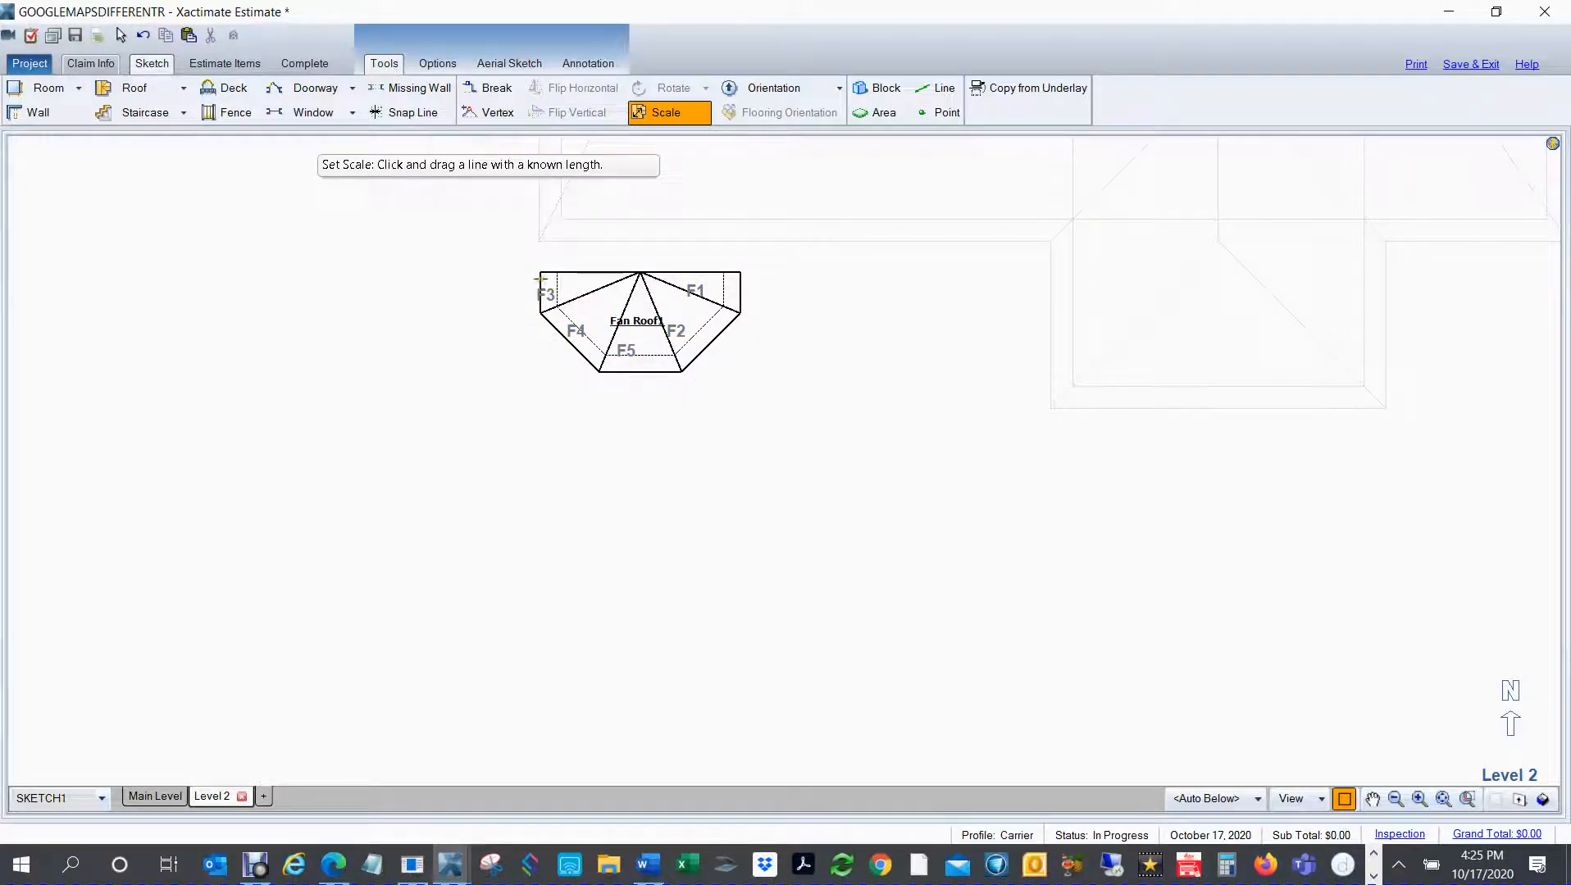
left_click_drag(542, 279, 742, 279)
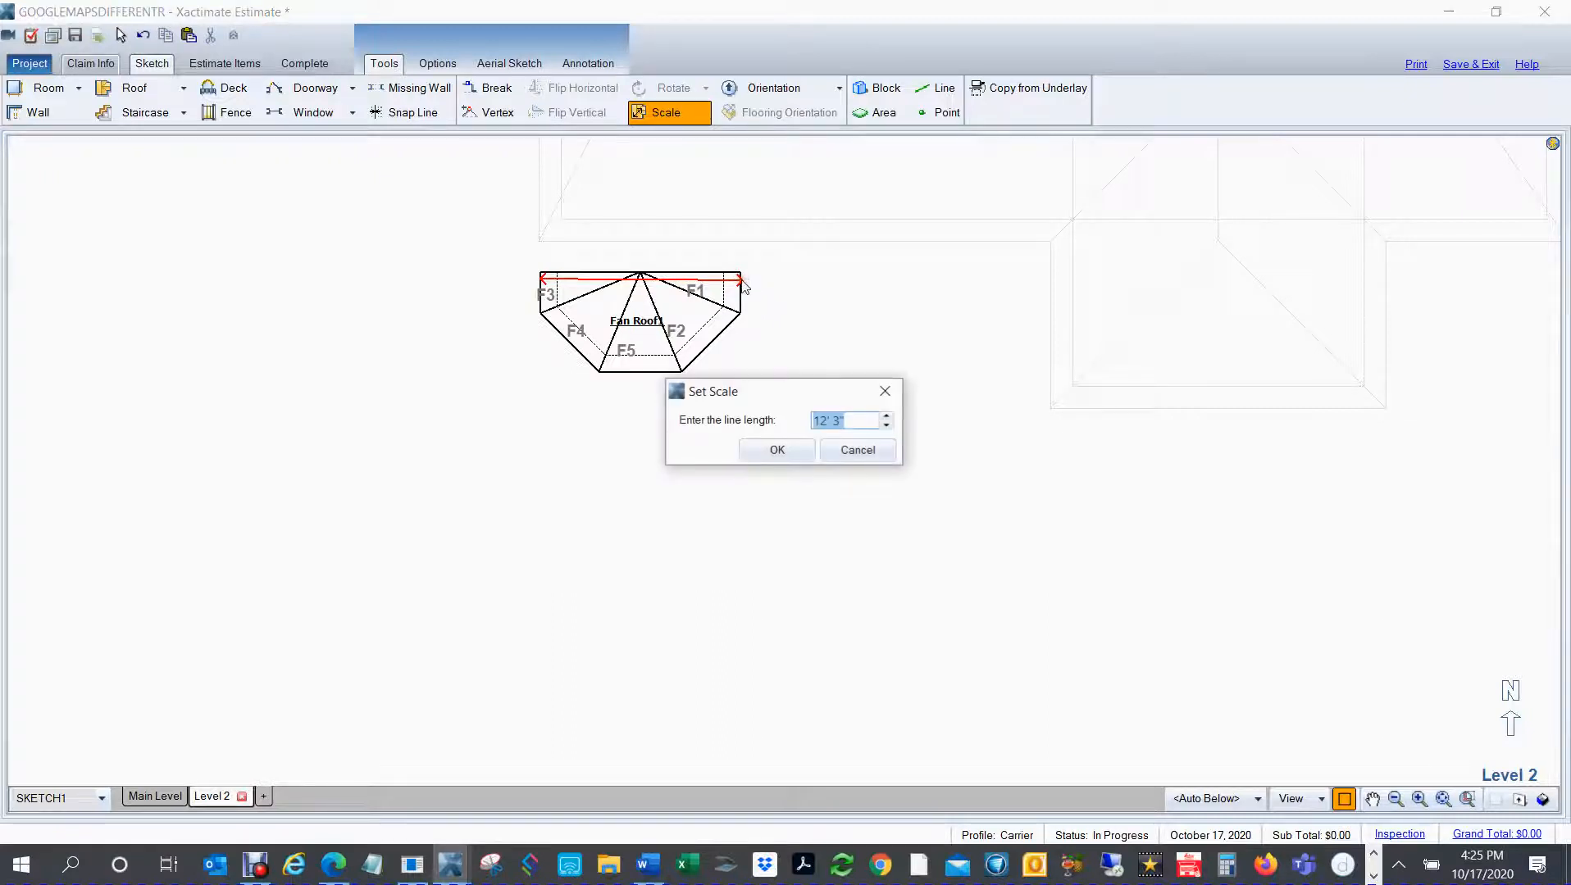
type("7")
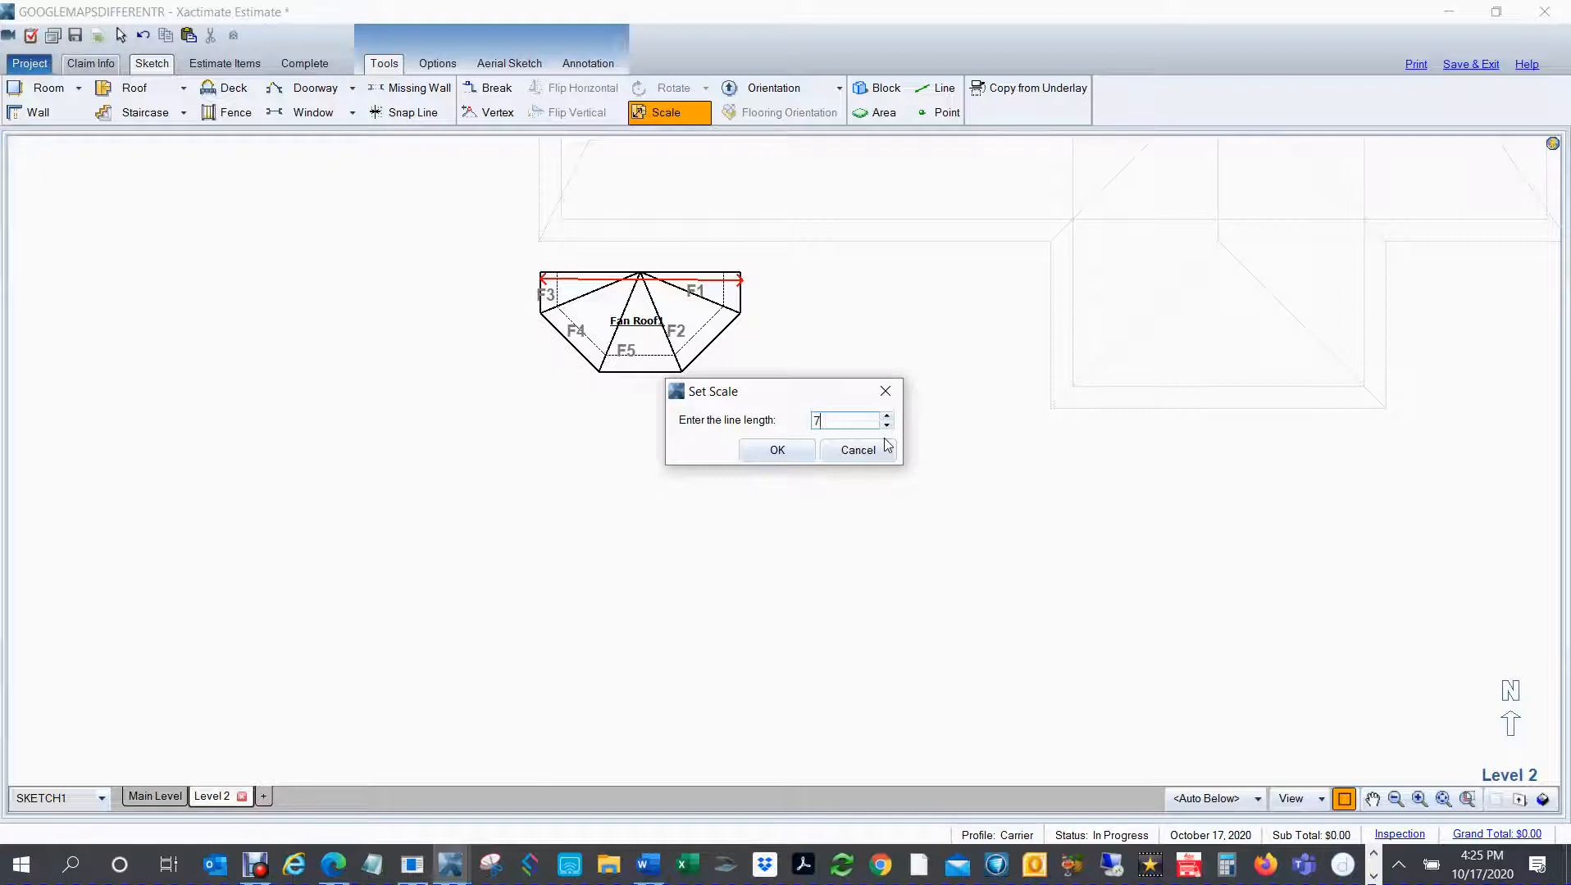
type(".3")
key("Return")
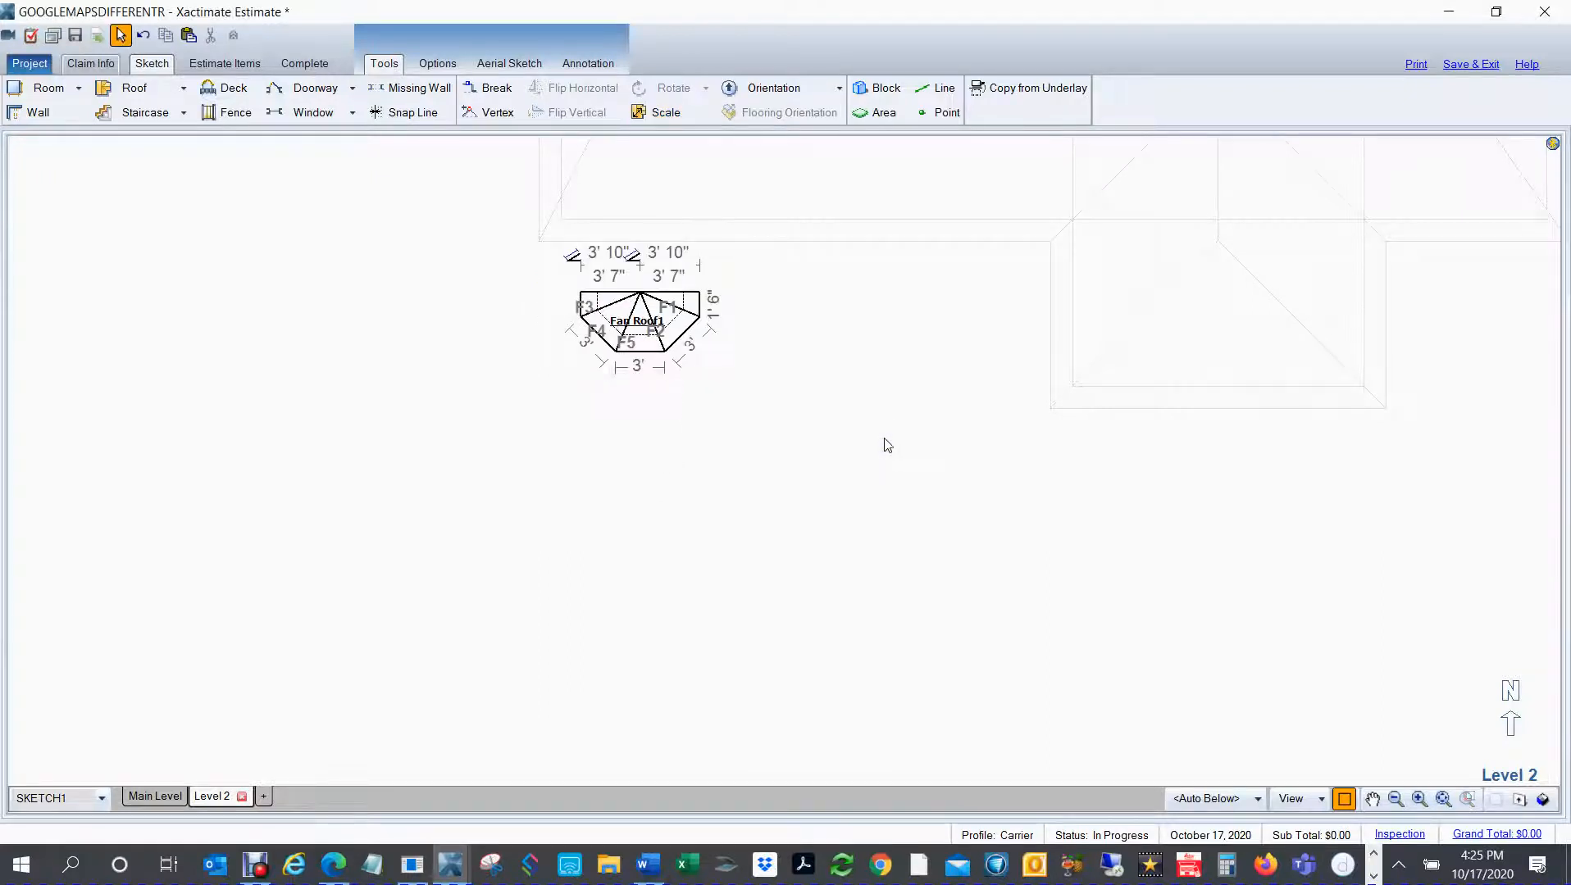
key("ctrl+z")
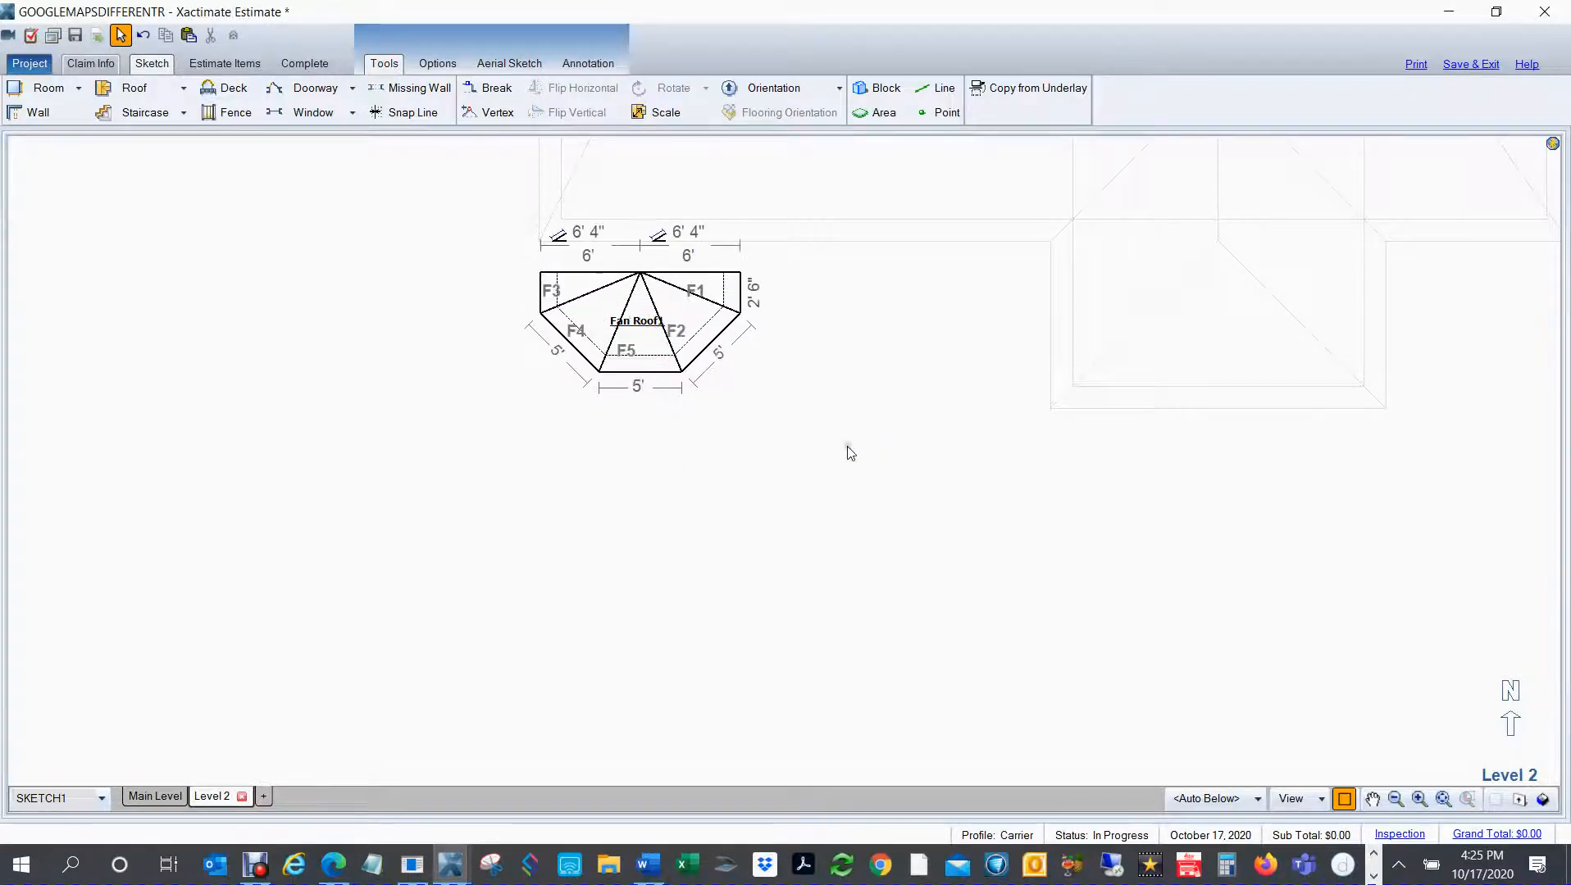
Step: Try scaling the whole fan roof again from a reference line across its north edge, entering a length of 7
left_click_drag(504, 215, 861, 434)
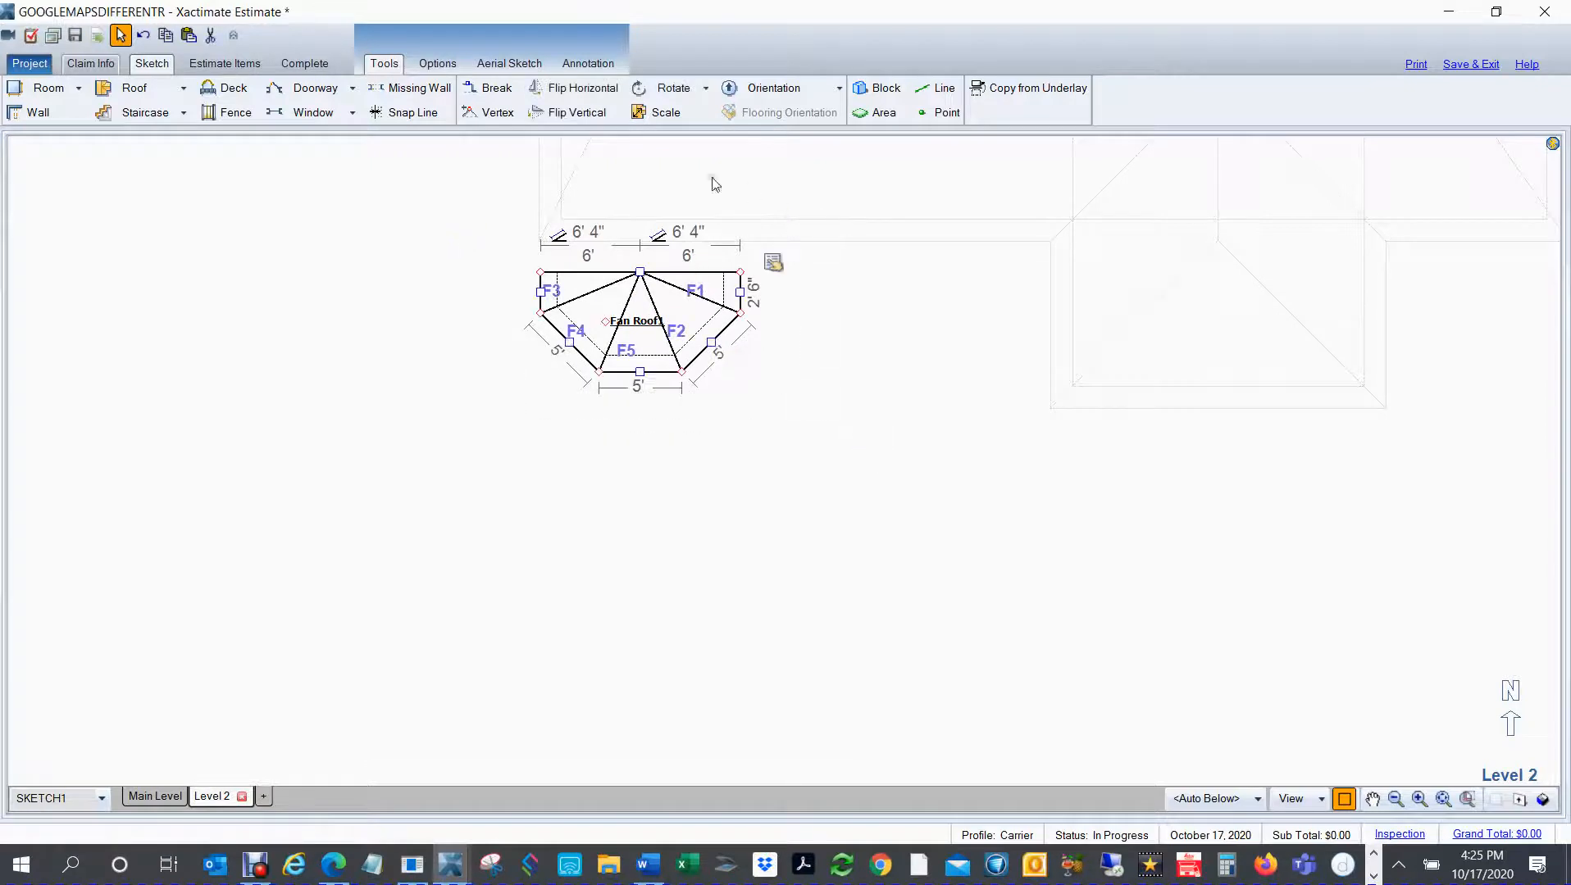
left_click(661, 112)
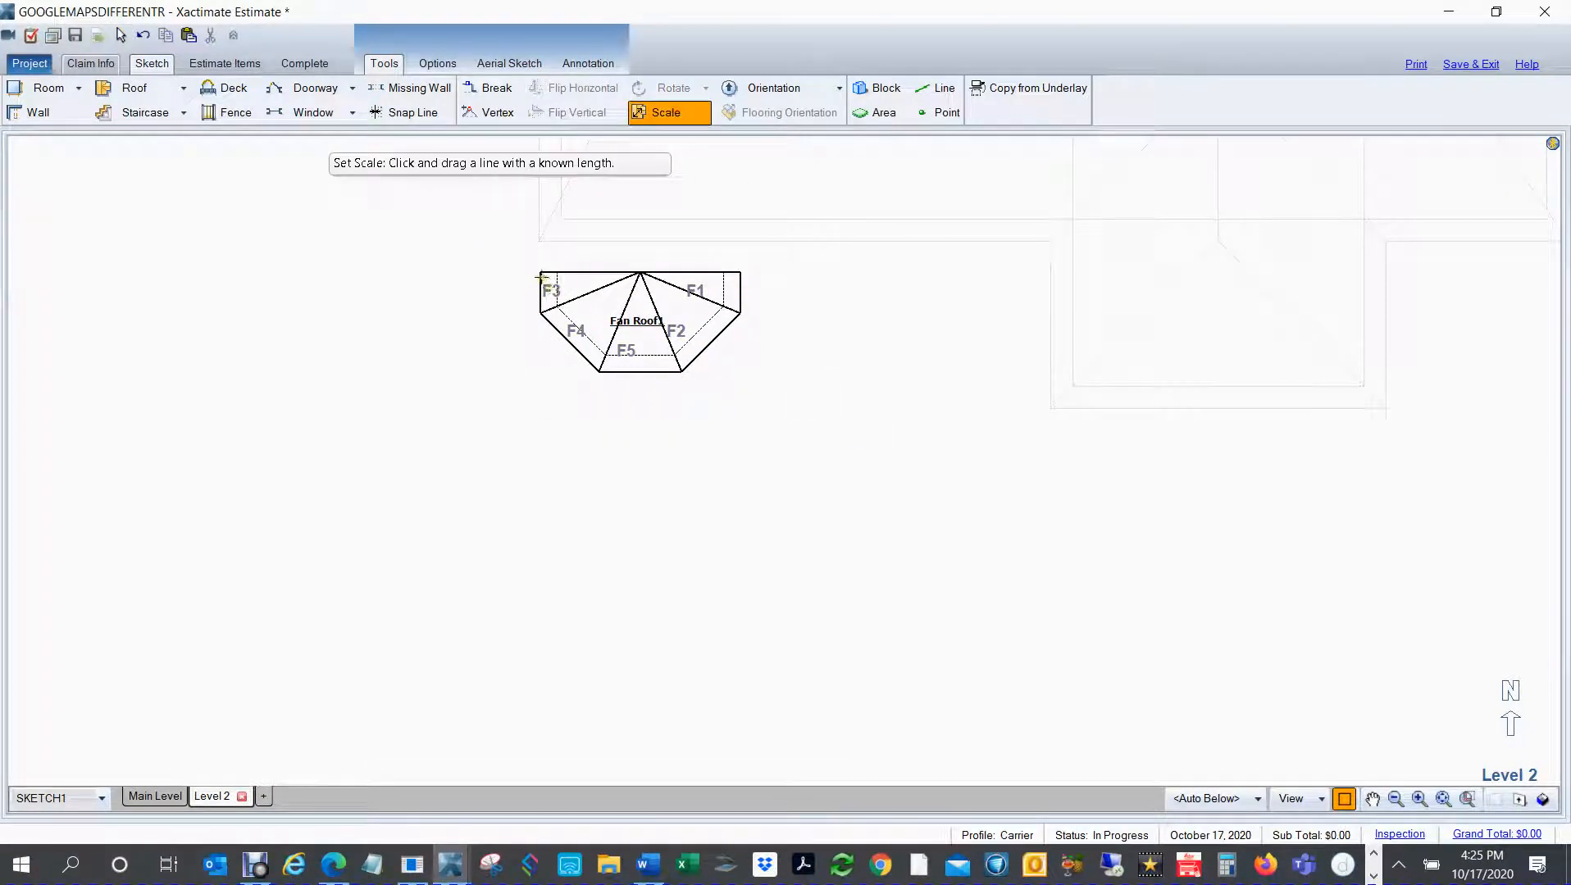
left_click_drag(540, 279, 742, 279)
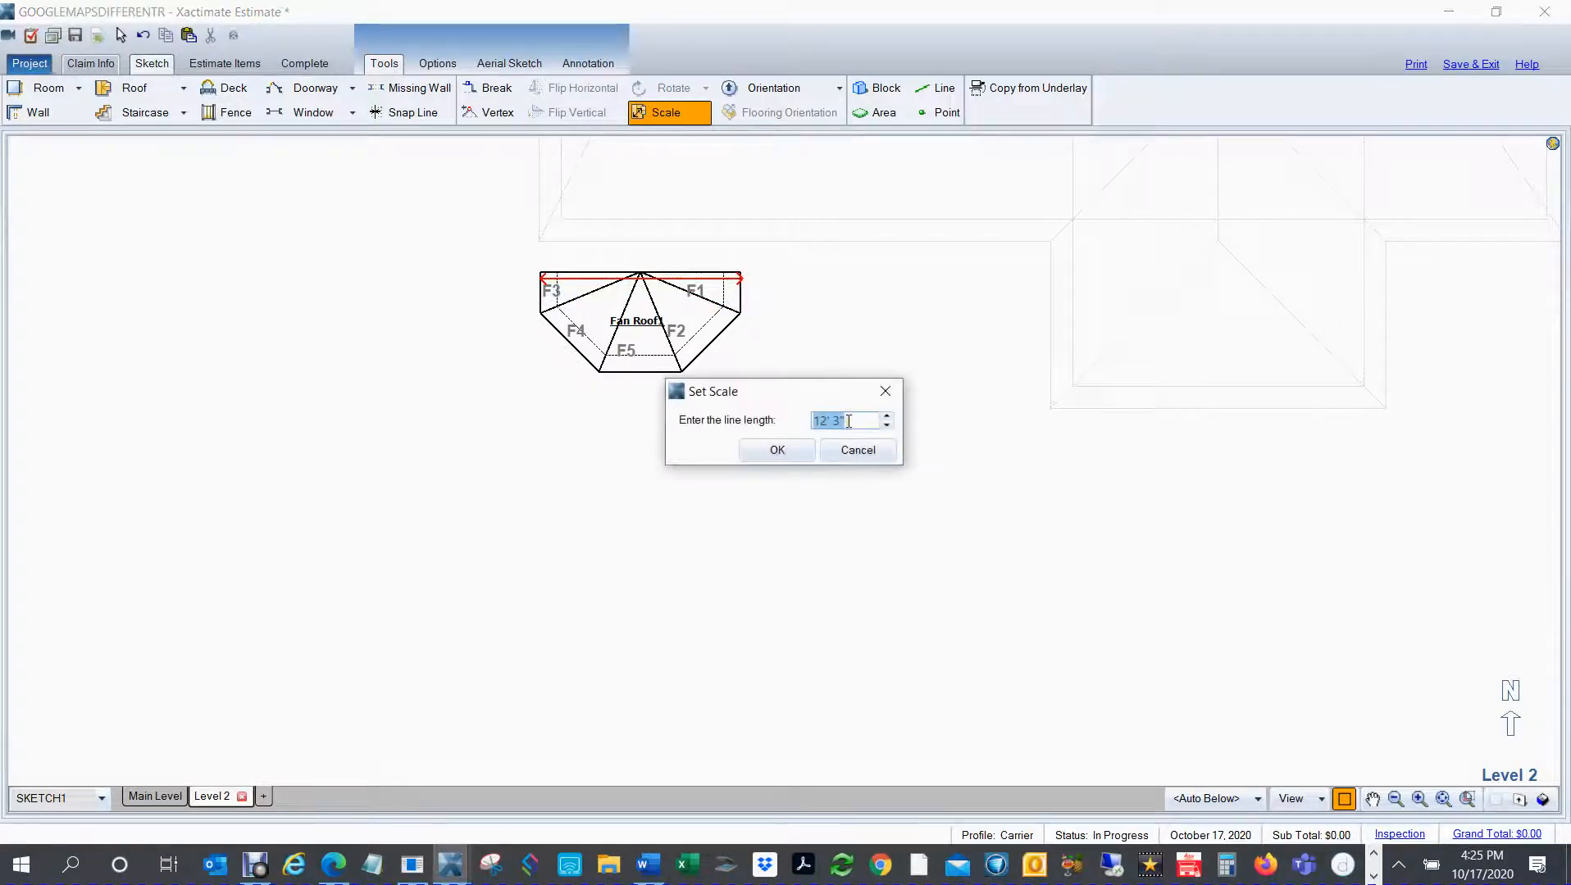
type("7,3")
key("Return")
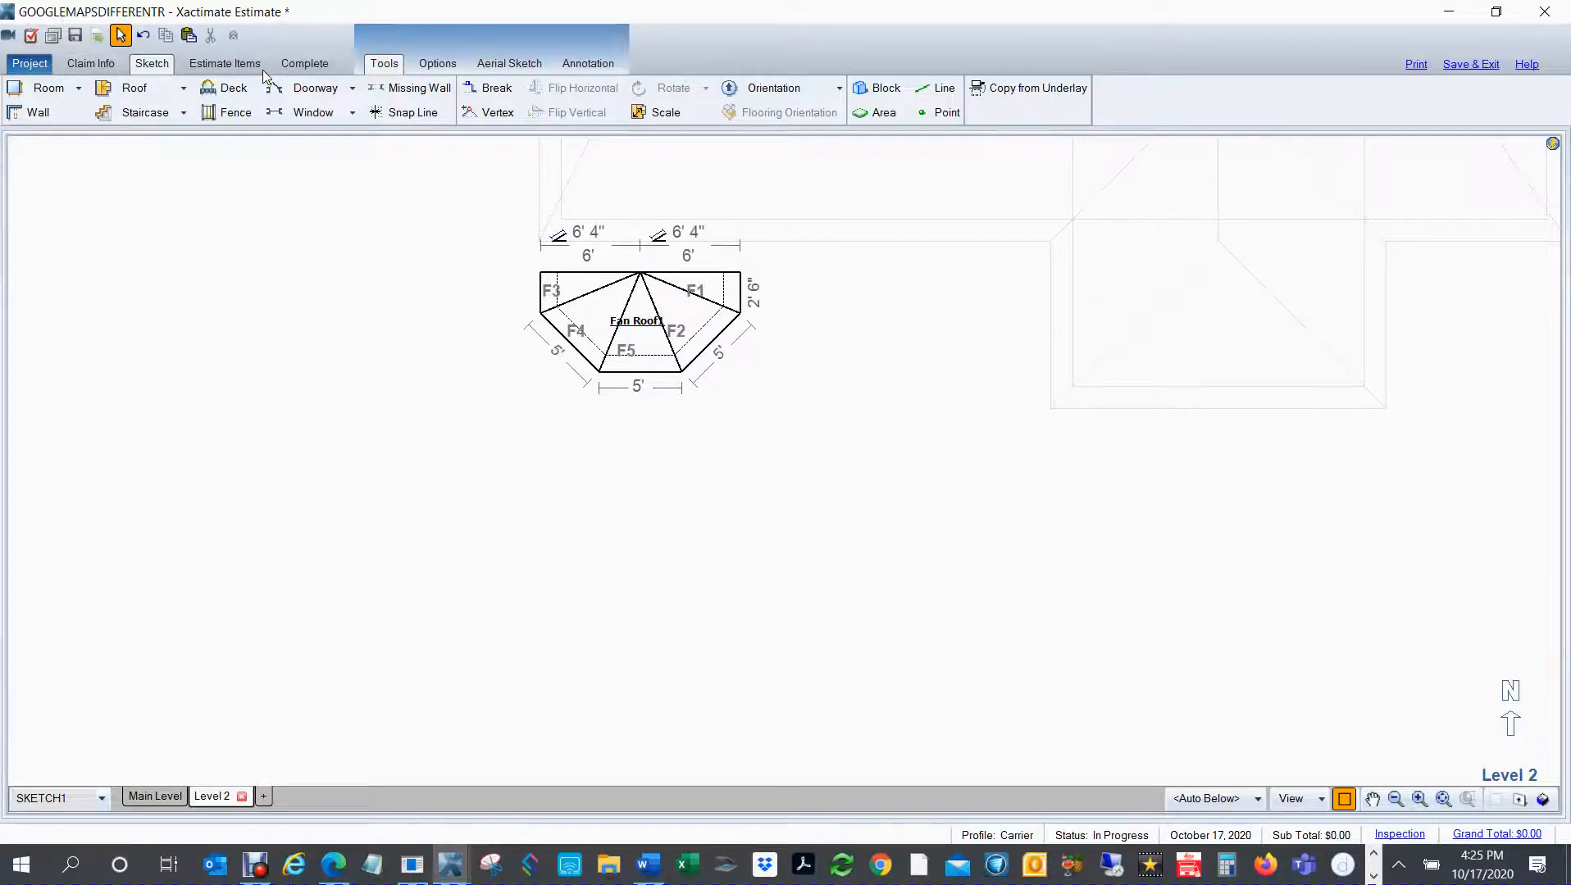
Step: Measure the bay roof's width on the Main Level underlay along the main roof's south eave, without keeping the line
left_click(151, 799)
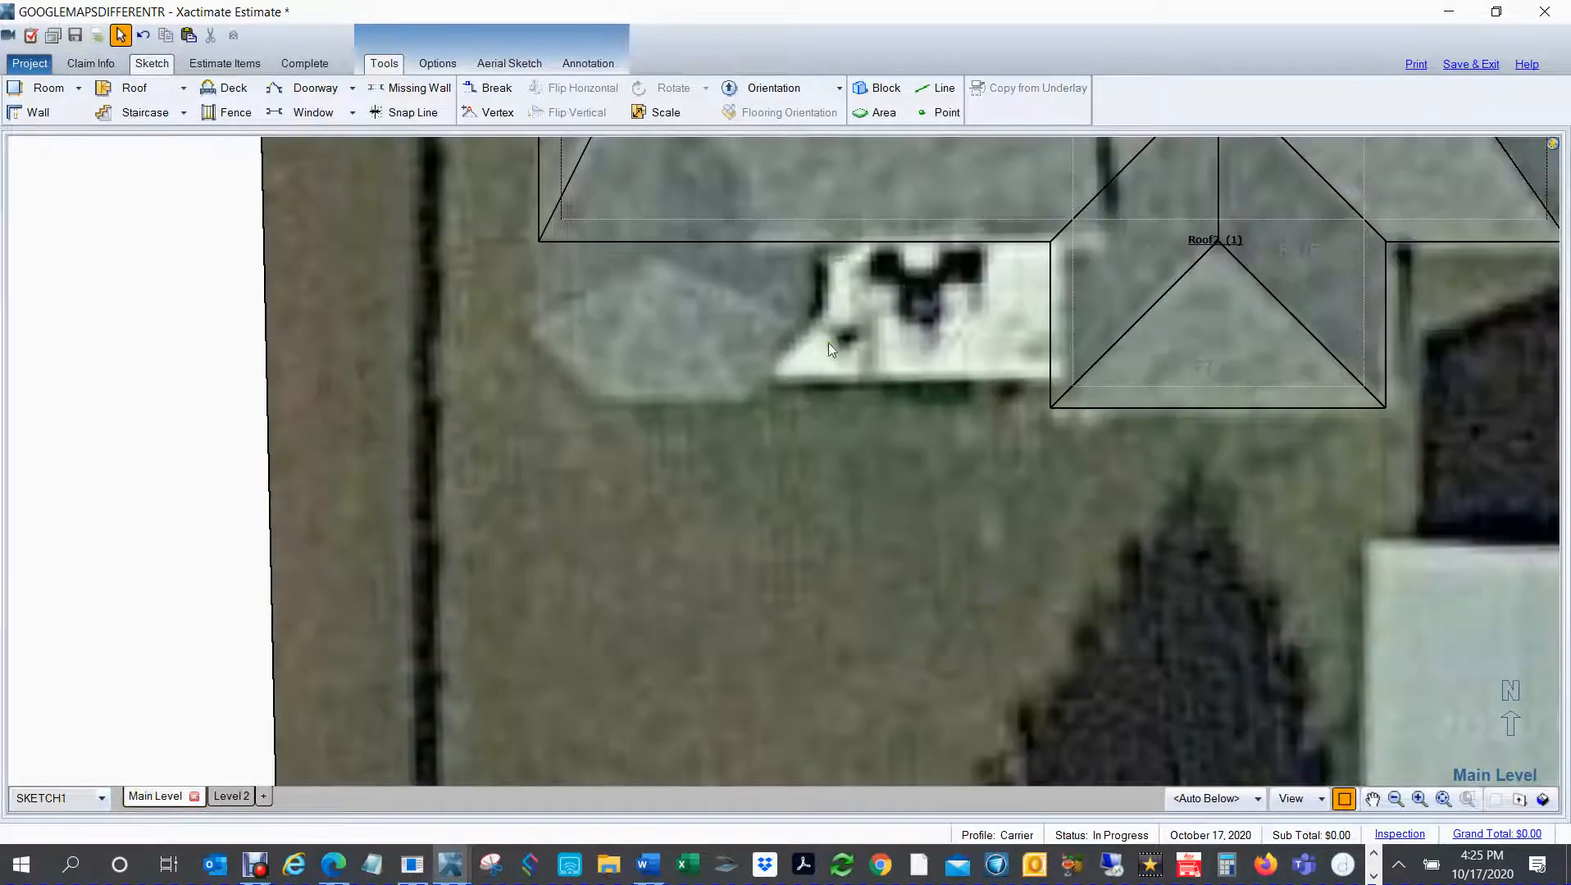
left_click(937, 88)
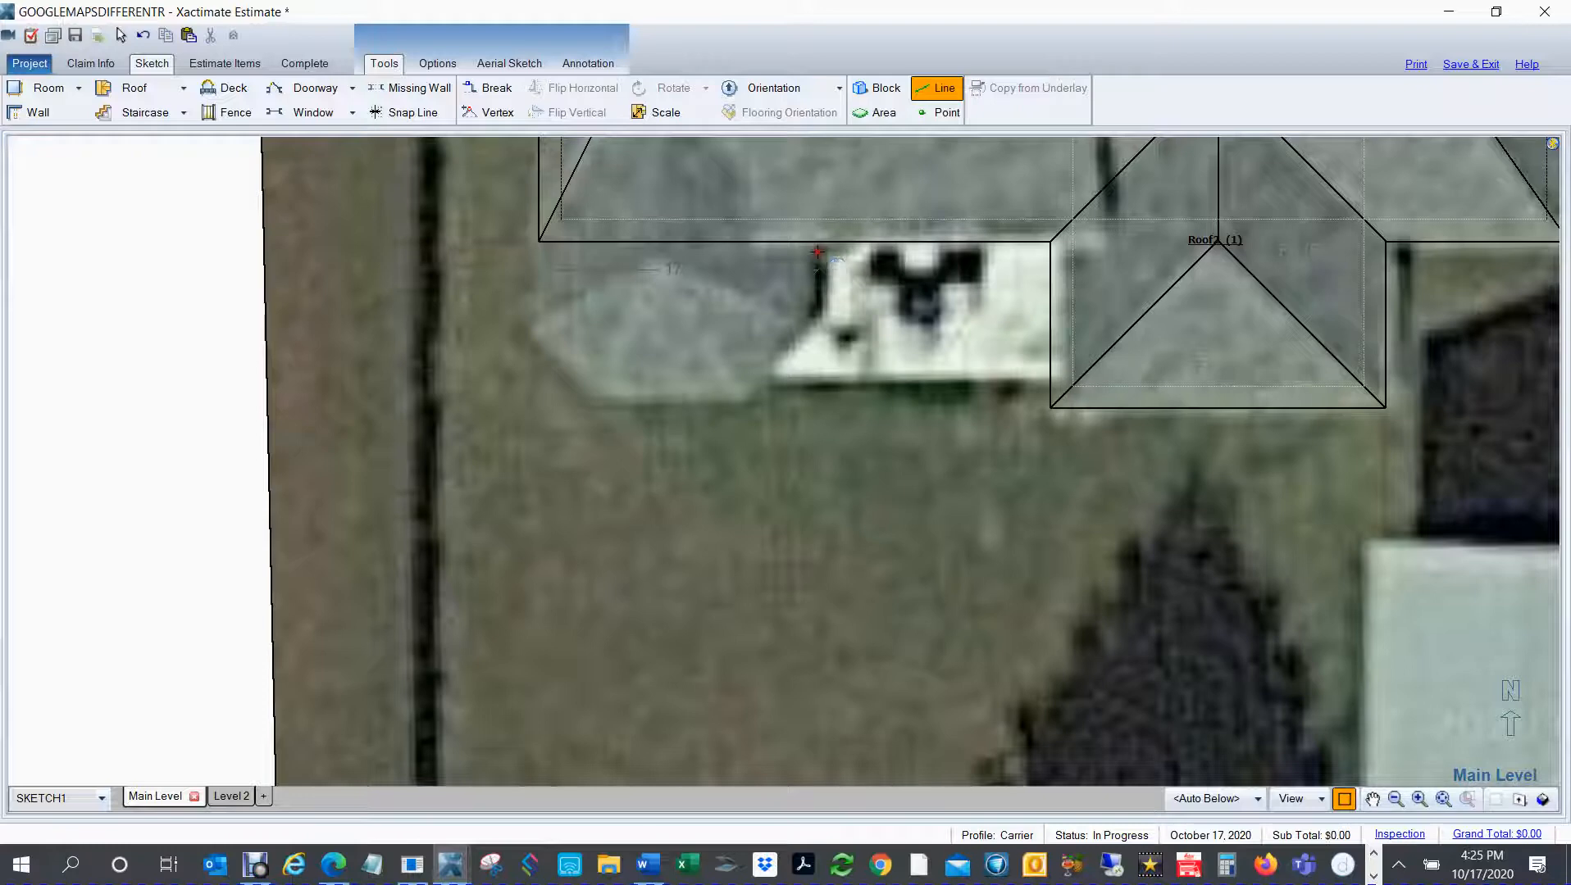
key("Escape")
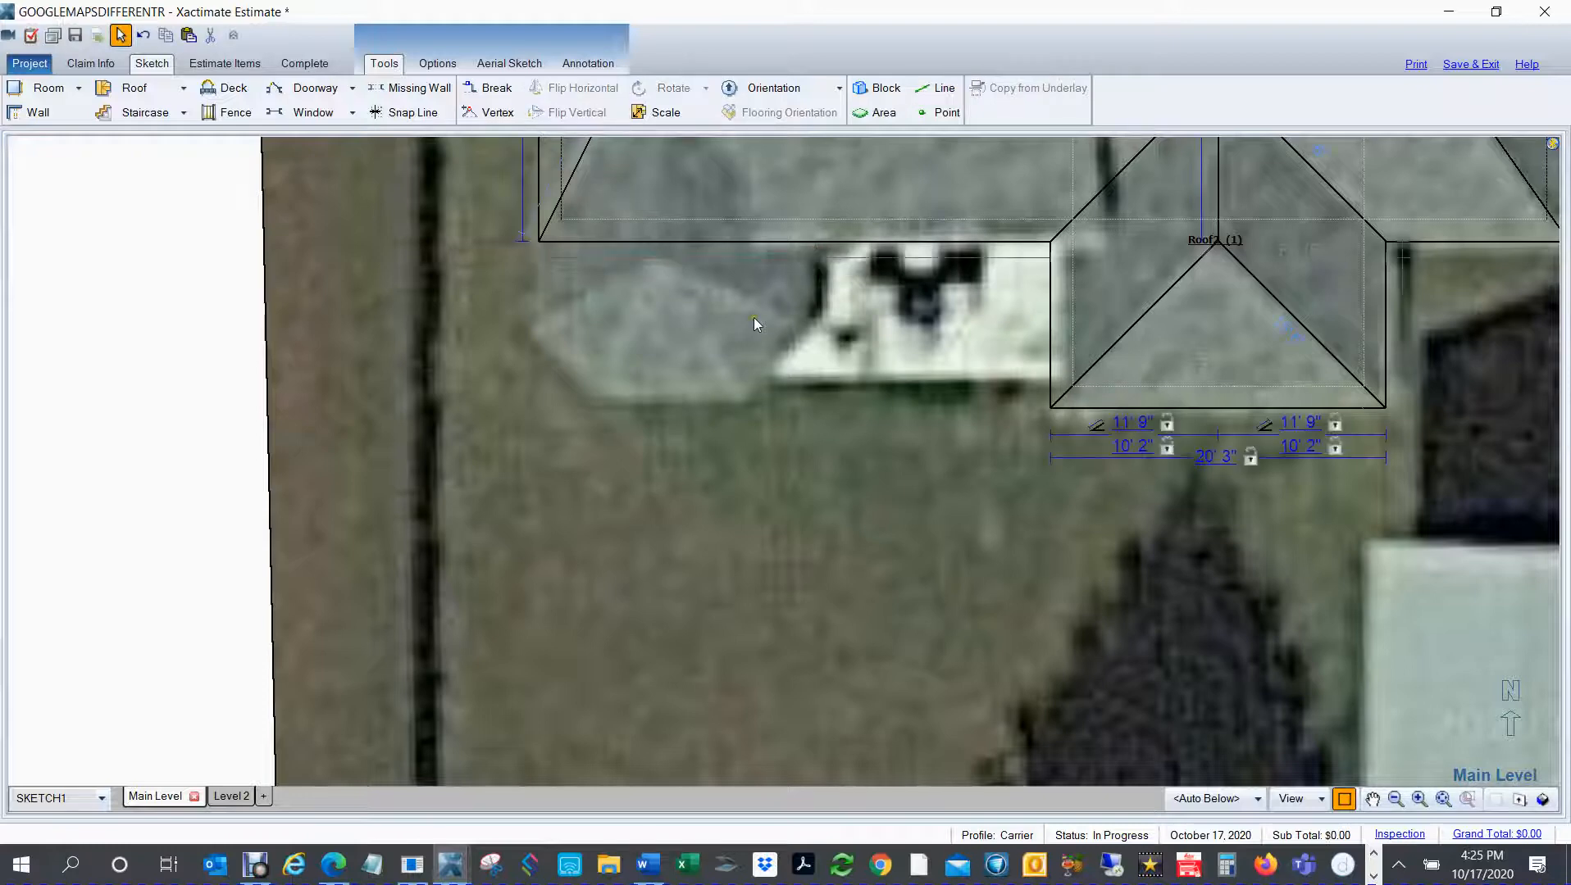
Step: Scale the fan roof on Level 2 so the reference line across its north edge is 17' 3" long
left_click(231, 797)
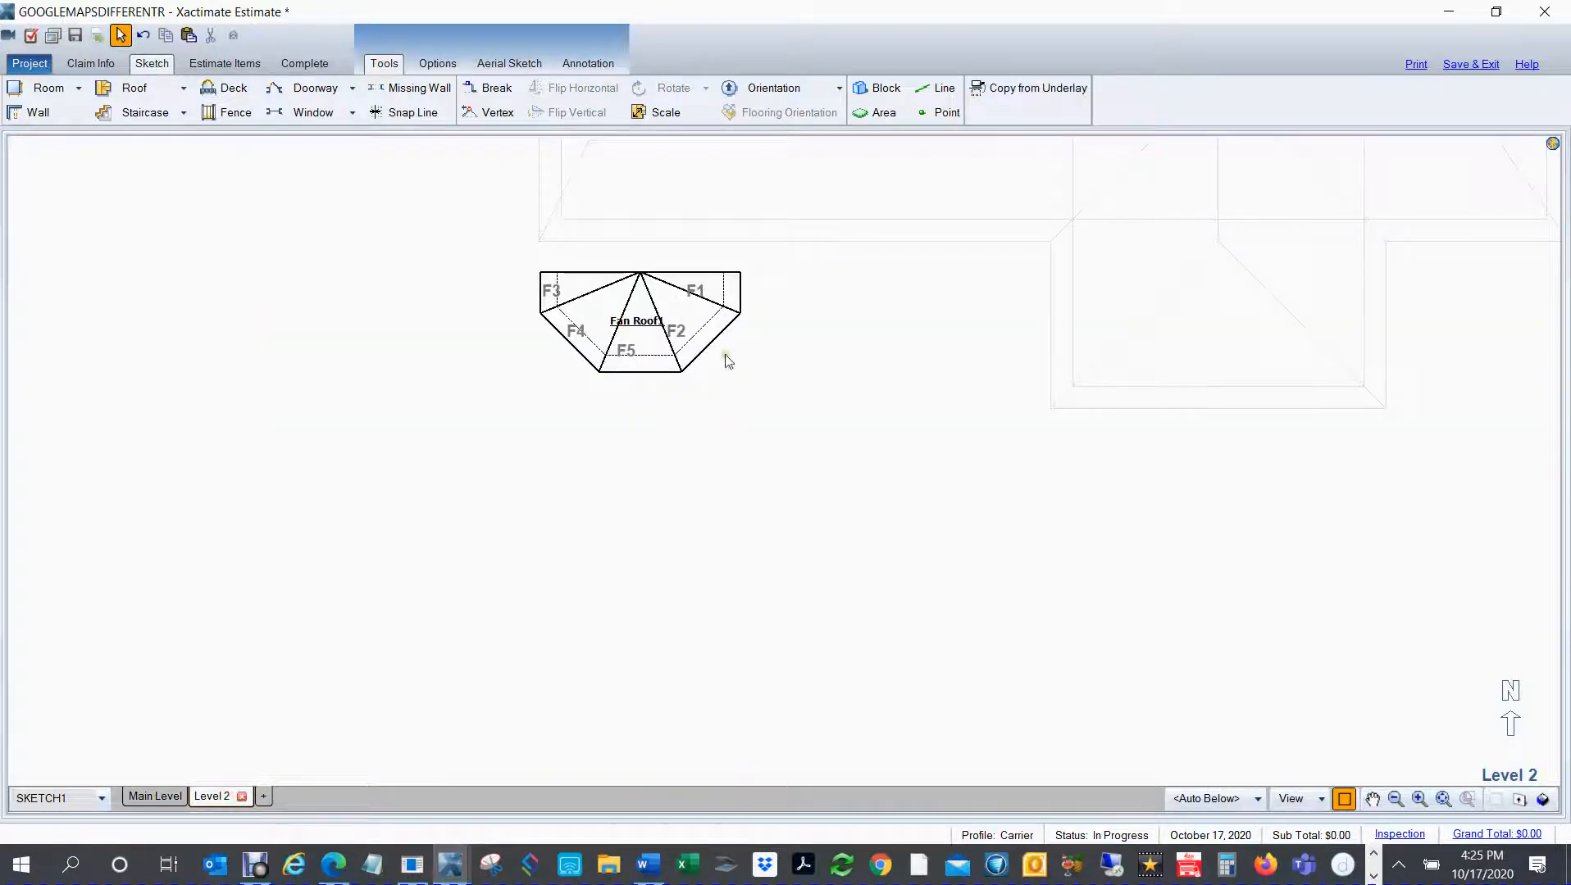
left_click(616, 326)
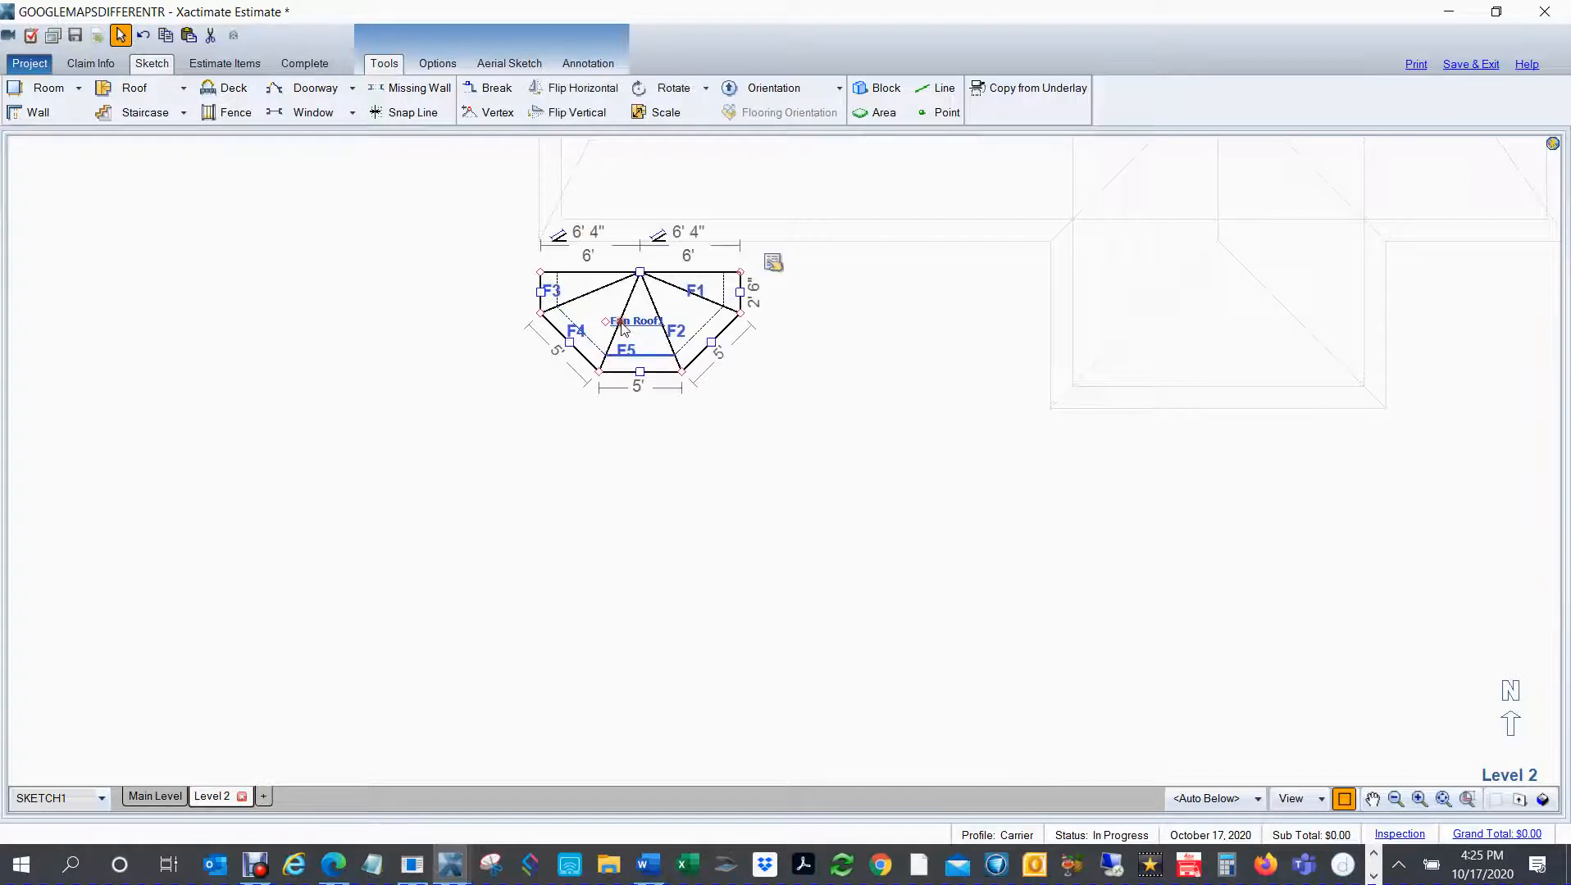
left_click(665, 112)
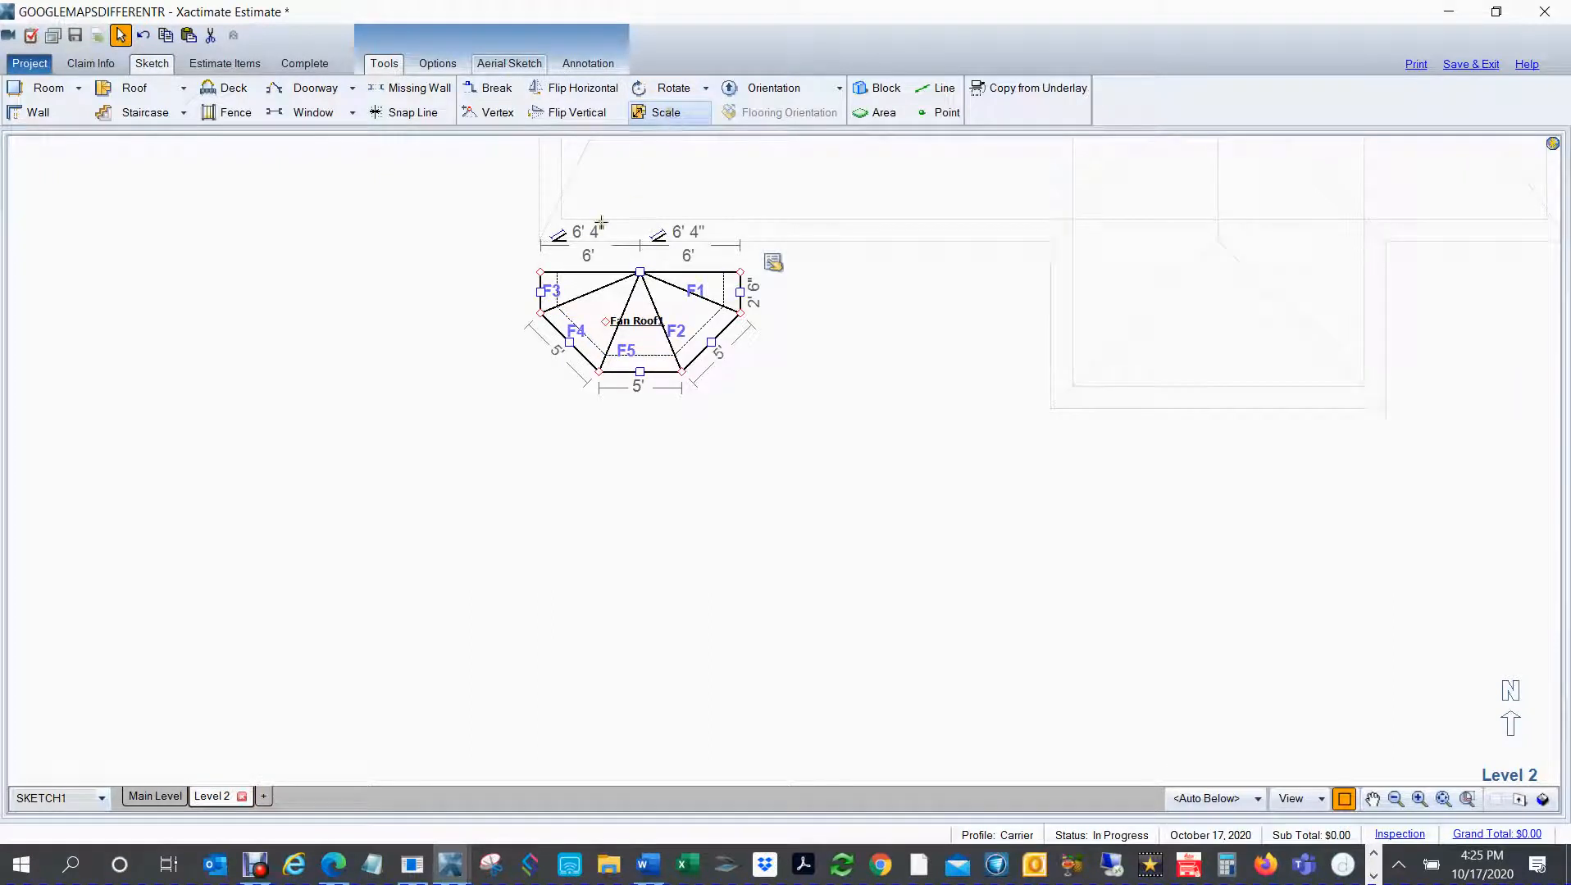
left_click_drag(541, 281, 742, 281)
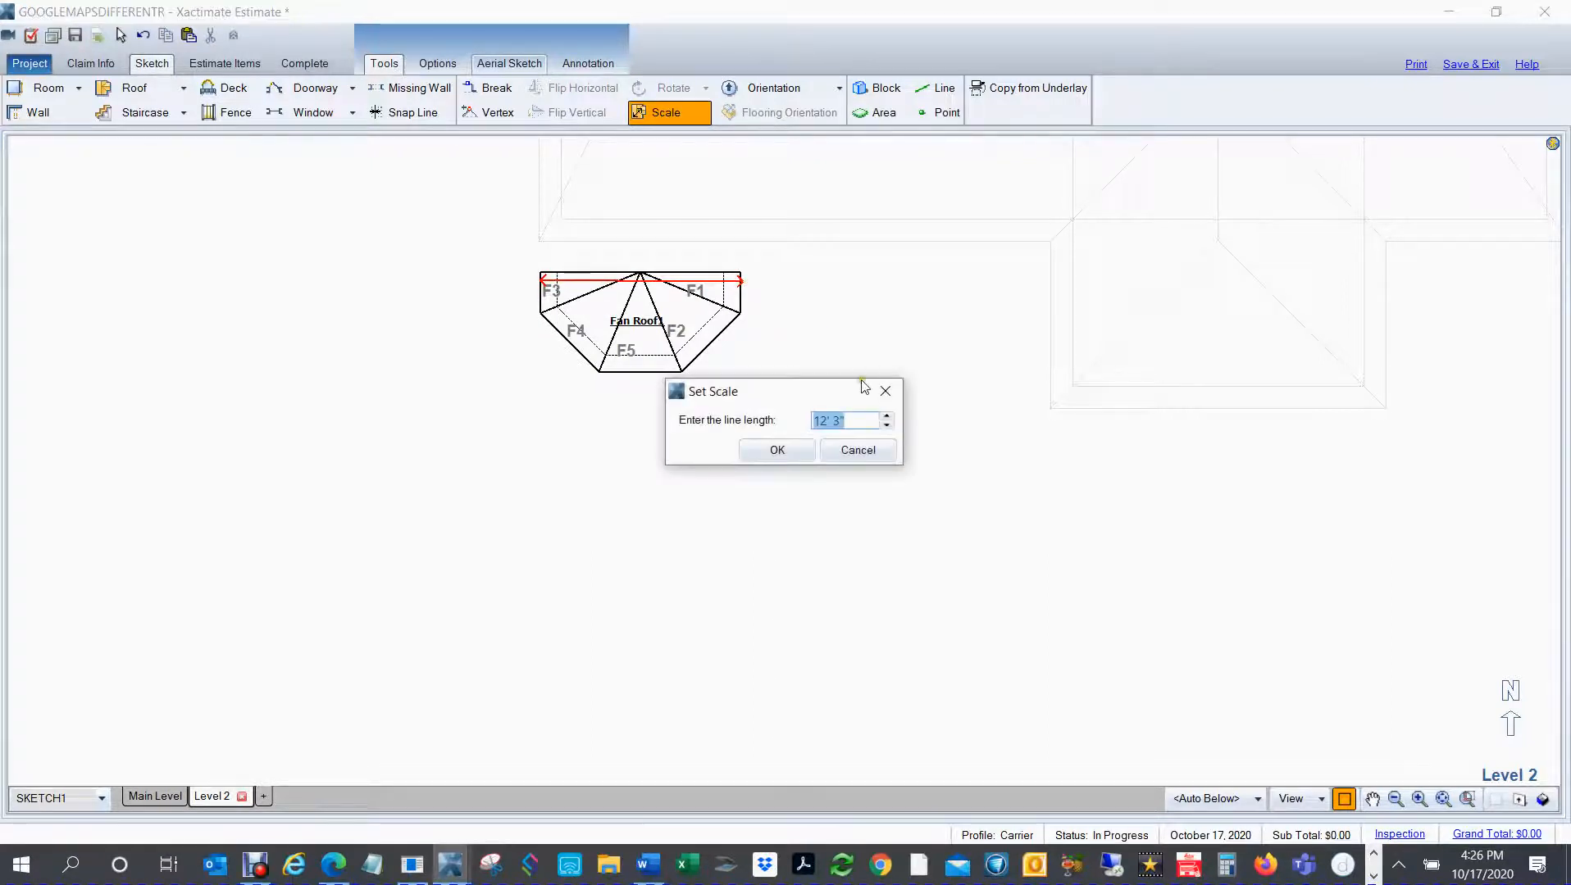
type("17,3")
left_click(776, 450)
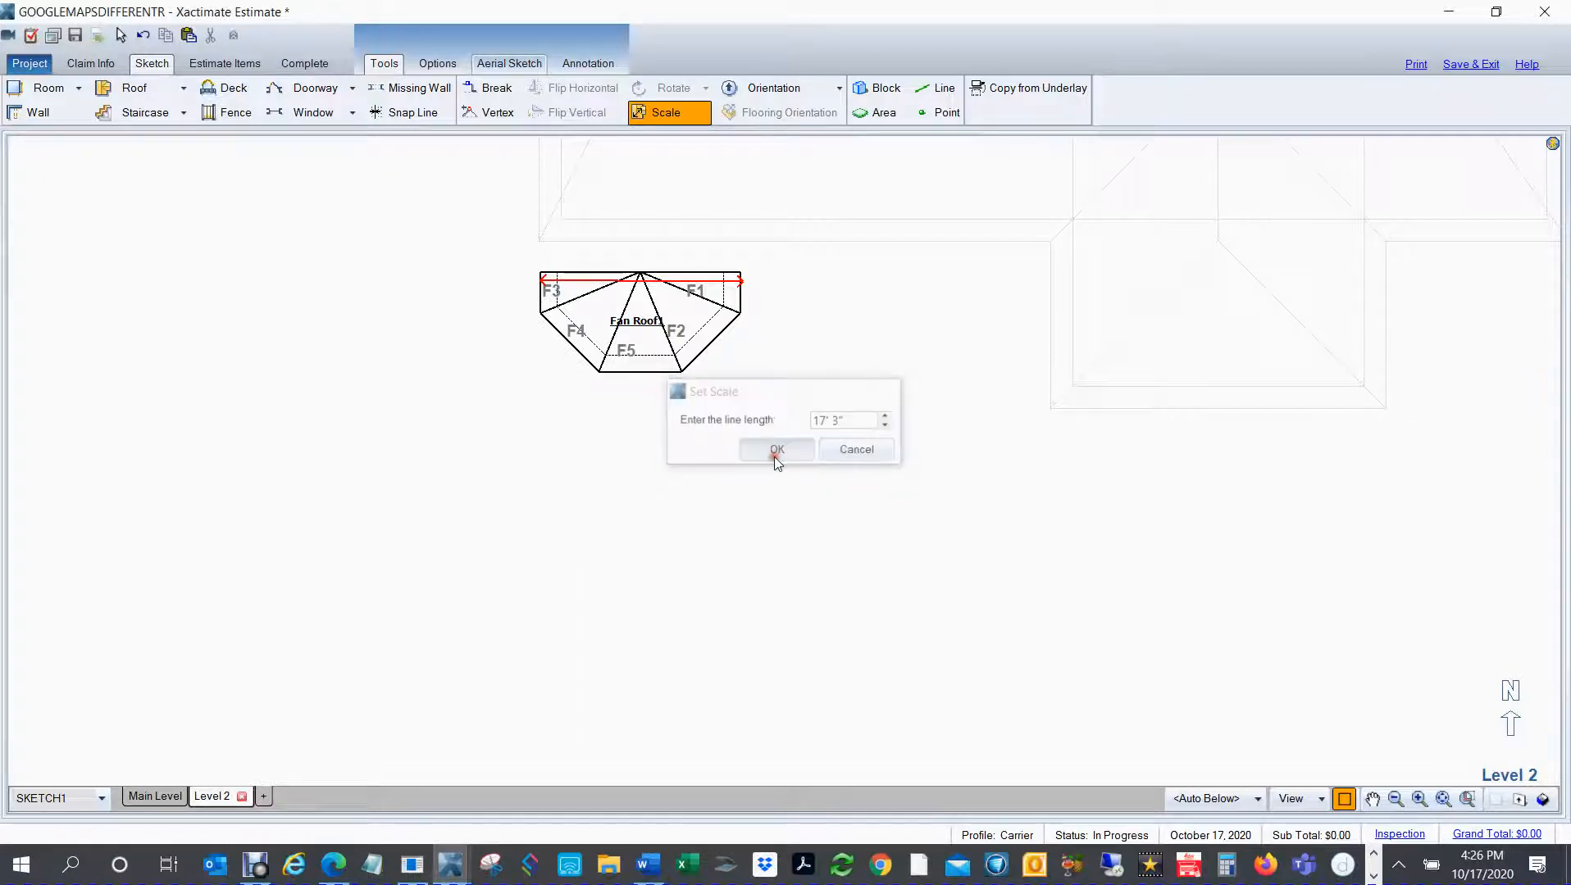
Step: Move the fan roof from Level 2 to the Main Level, placing it over the bay at the main roof's southwest corner
left_click_drag(463, 205, 915, 495)
key("ctrl+x")
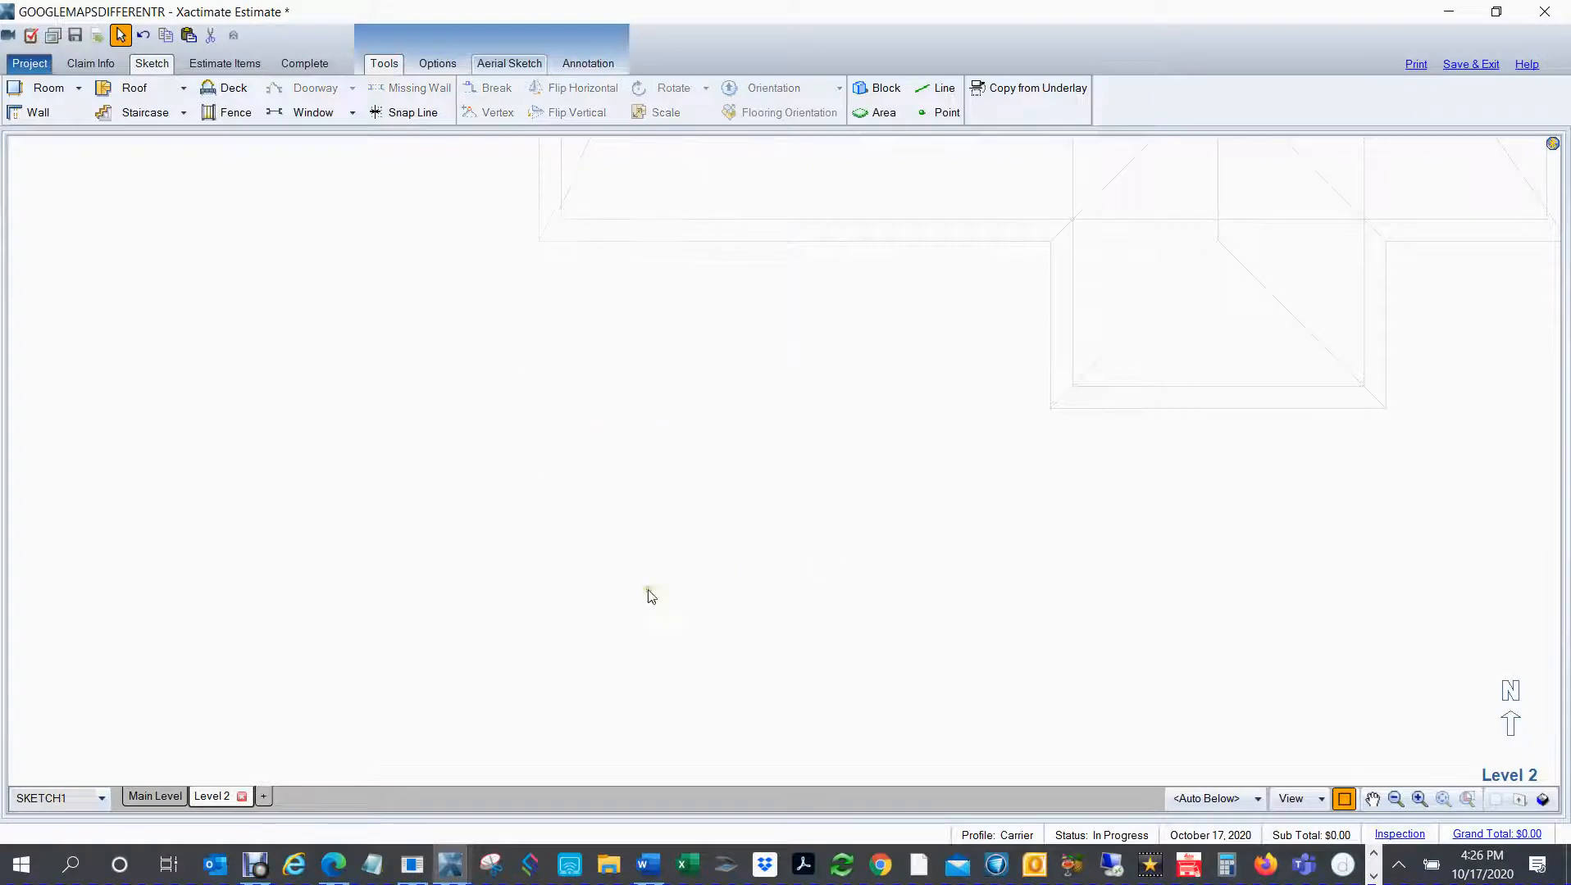
left_click(147, 799)
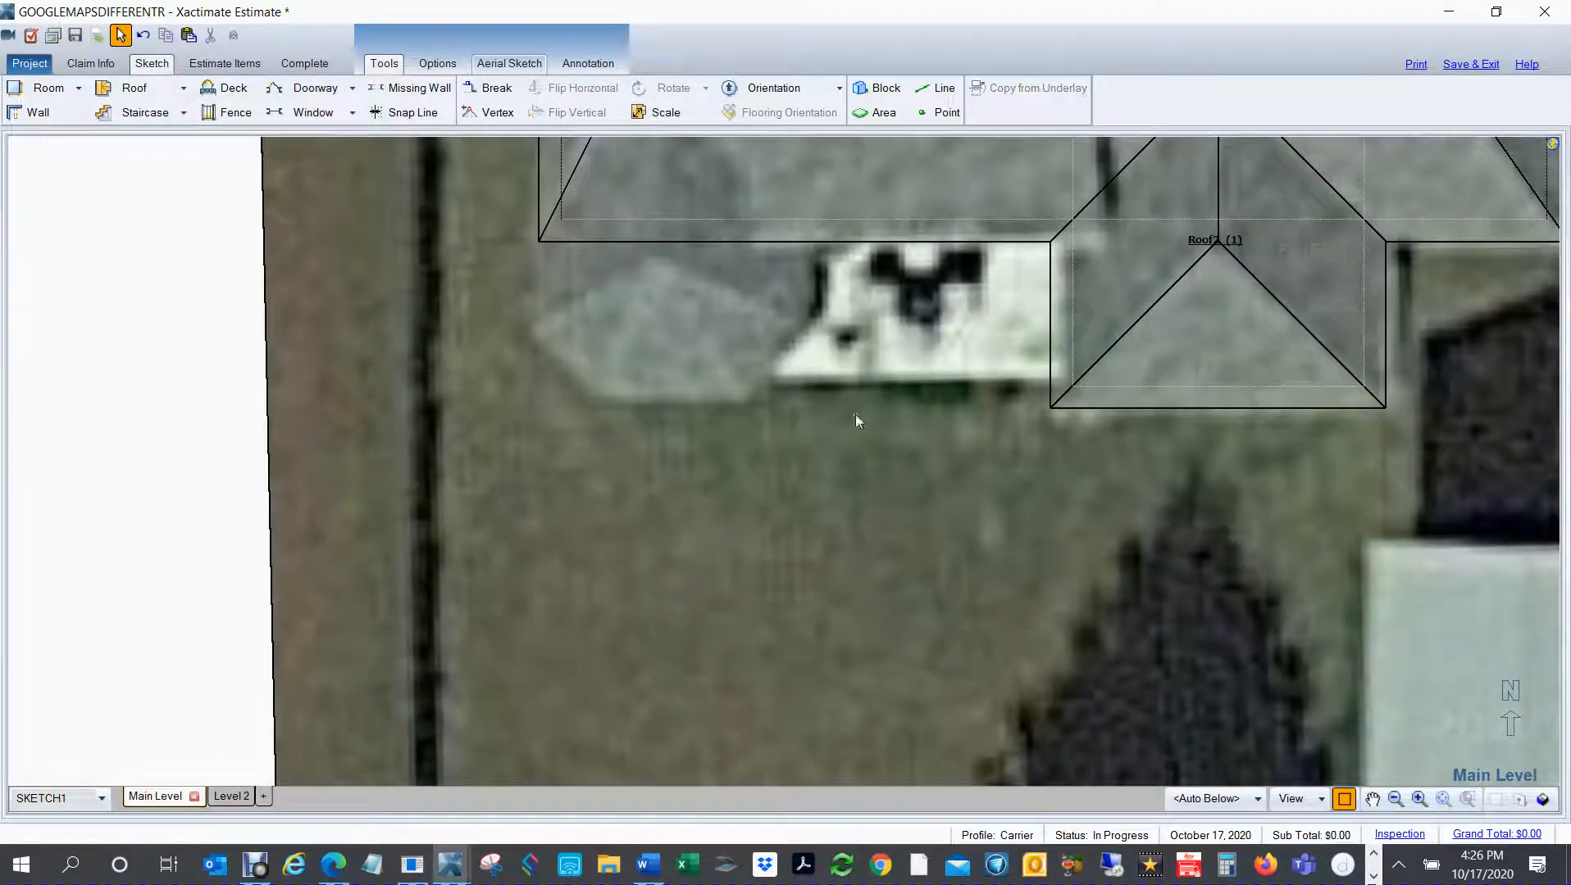
left_click_drag(773, 464, 898, 534)
key("ctrl+v")
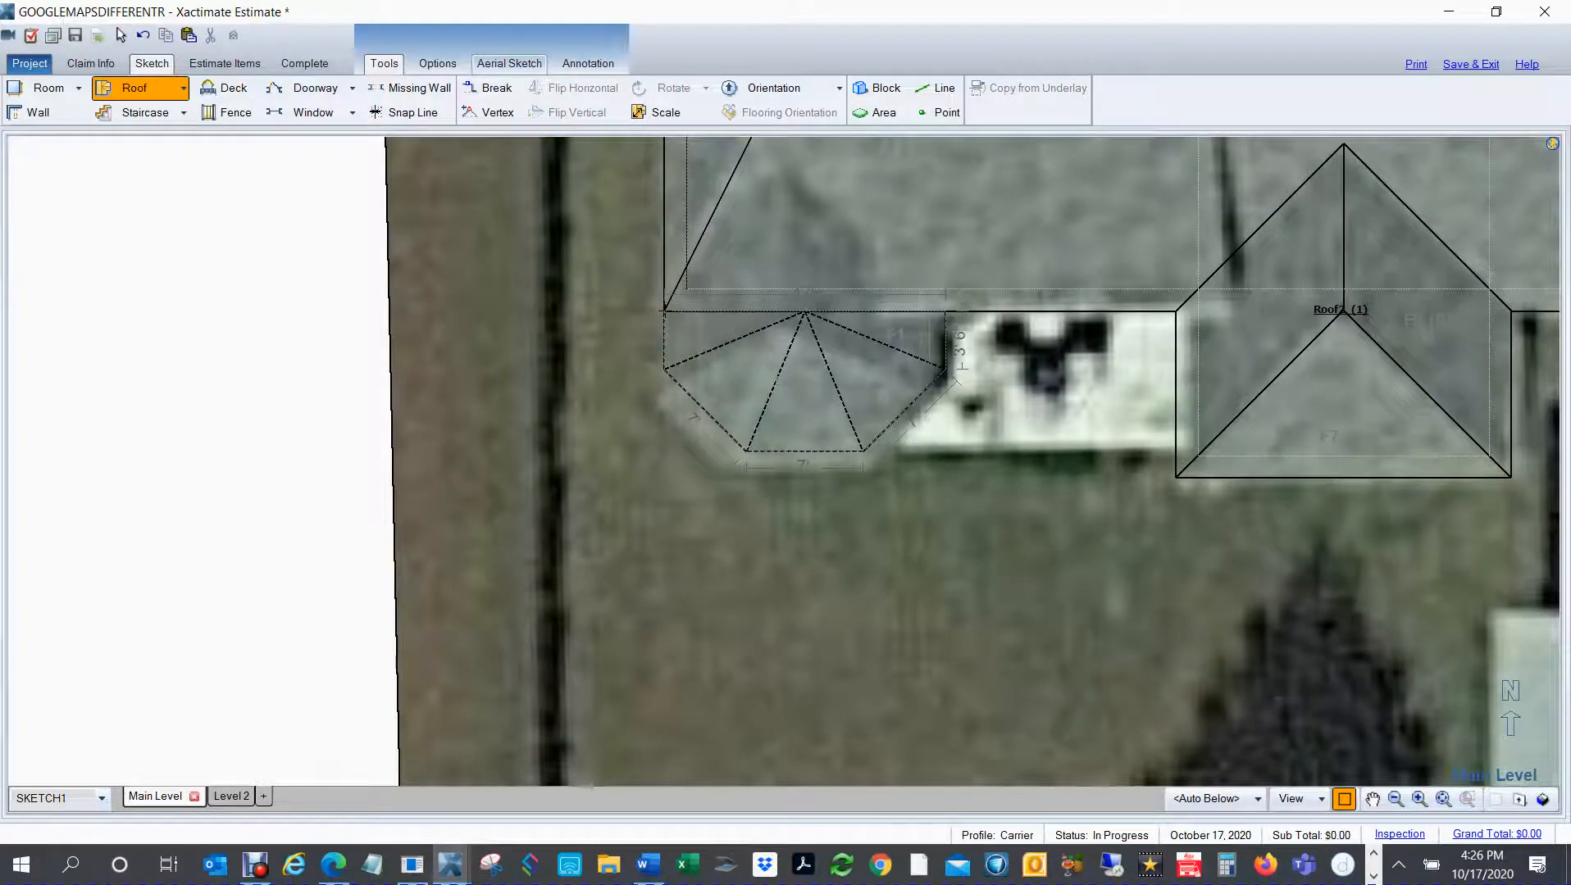
left_click(747, 342)
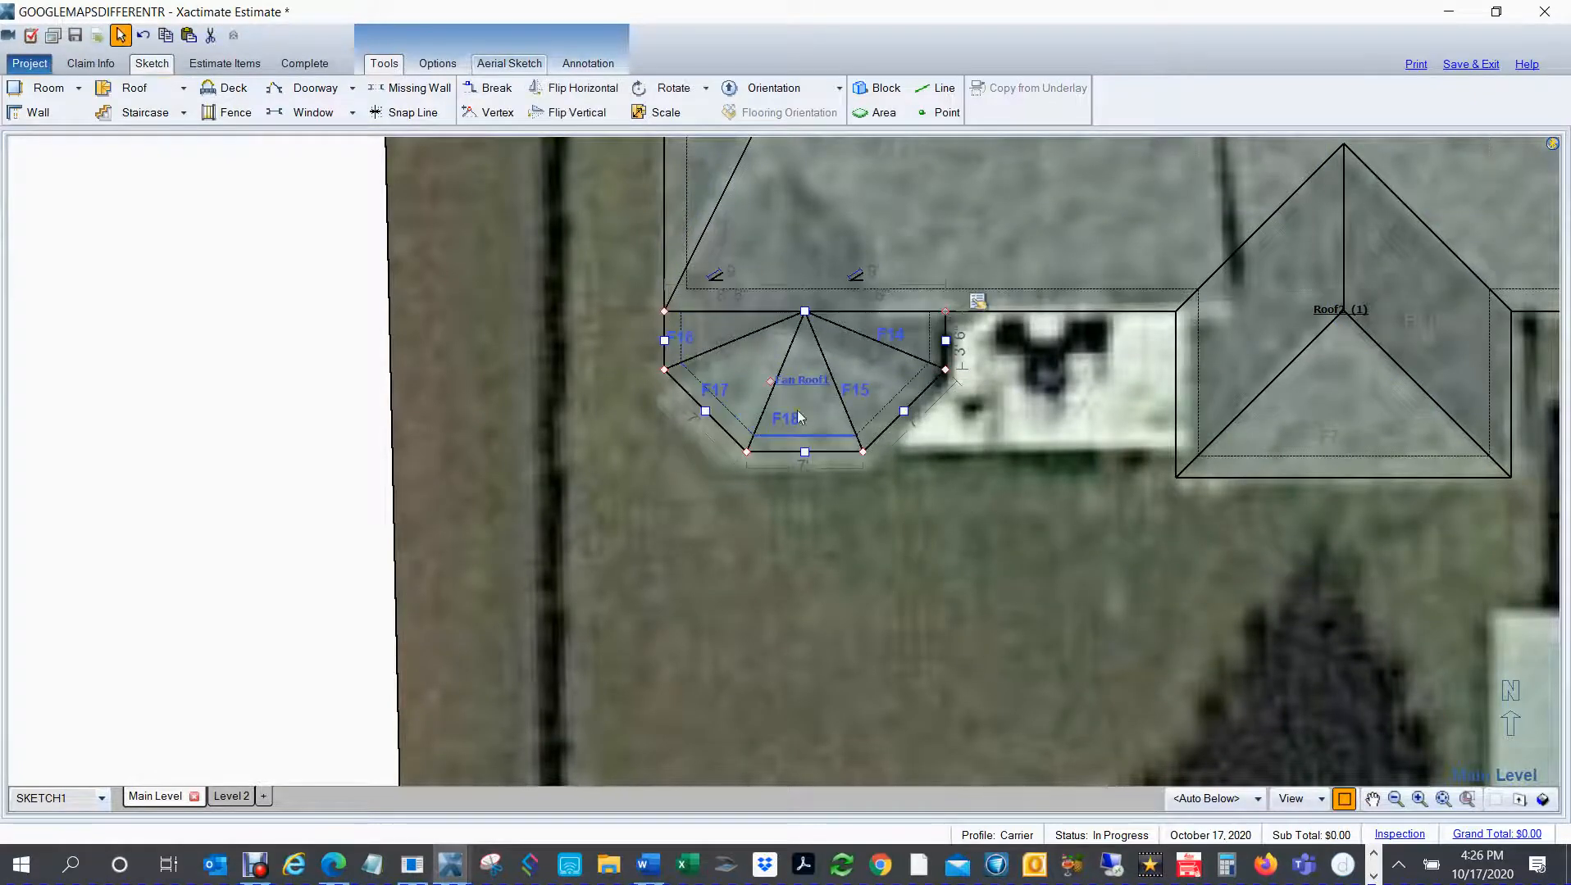
Step: Stretch the fan roof's north edge into the main roof until its side edges are about 16' 7" long
scroll(819, 437, "down", 1)
left_click_drag(845, 540, 825, 630)
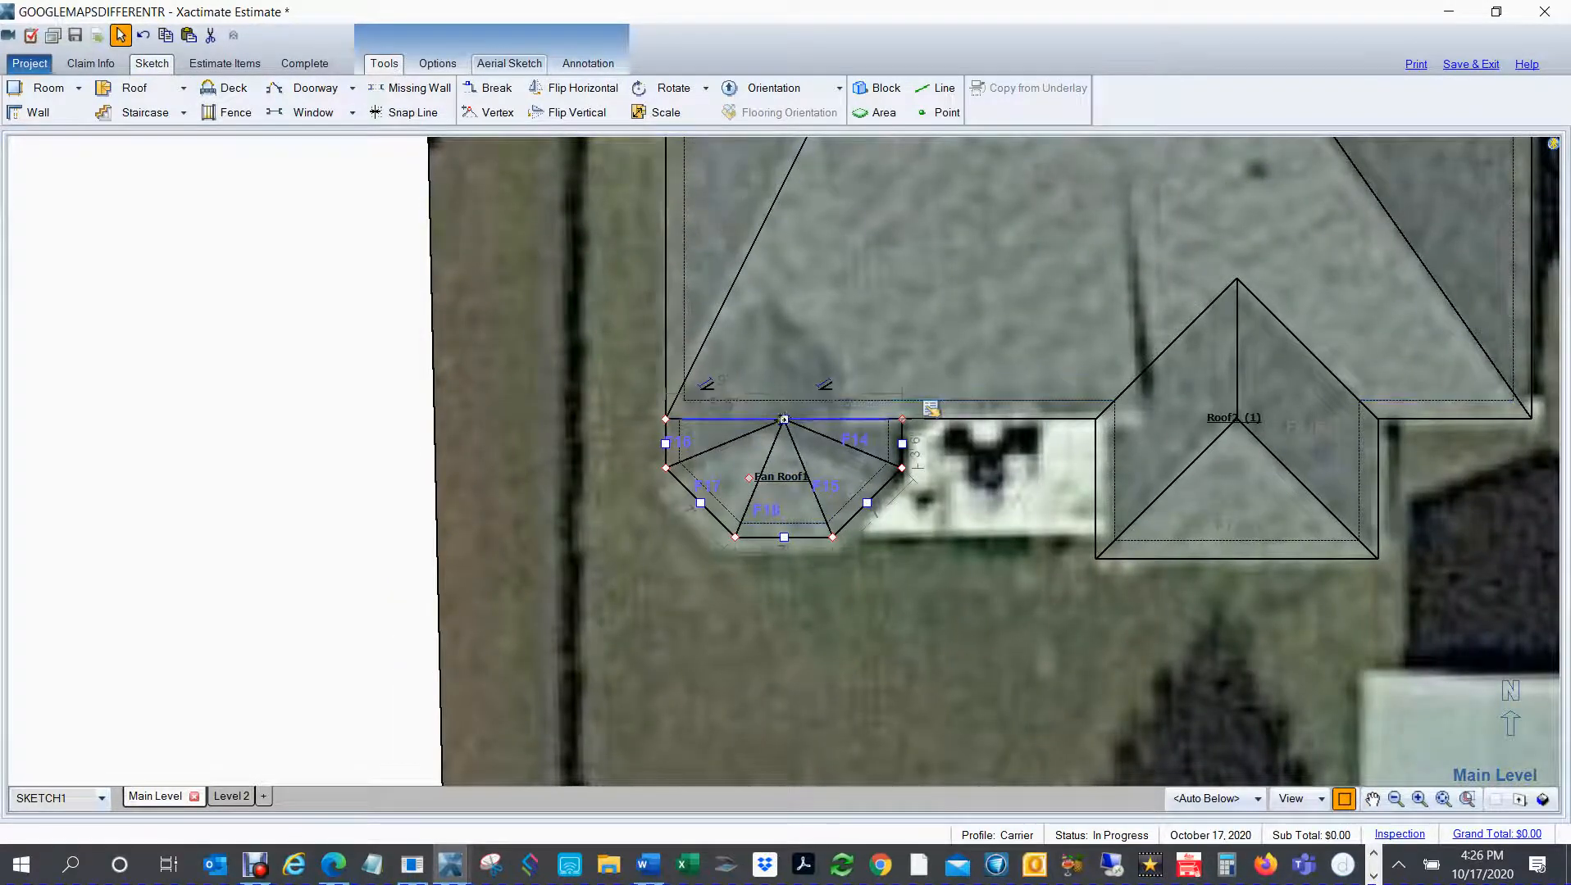
left_click_drag(784, 419, 790, 237)
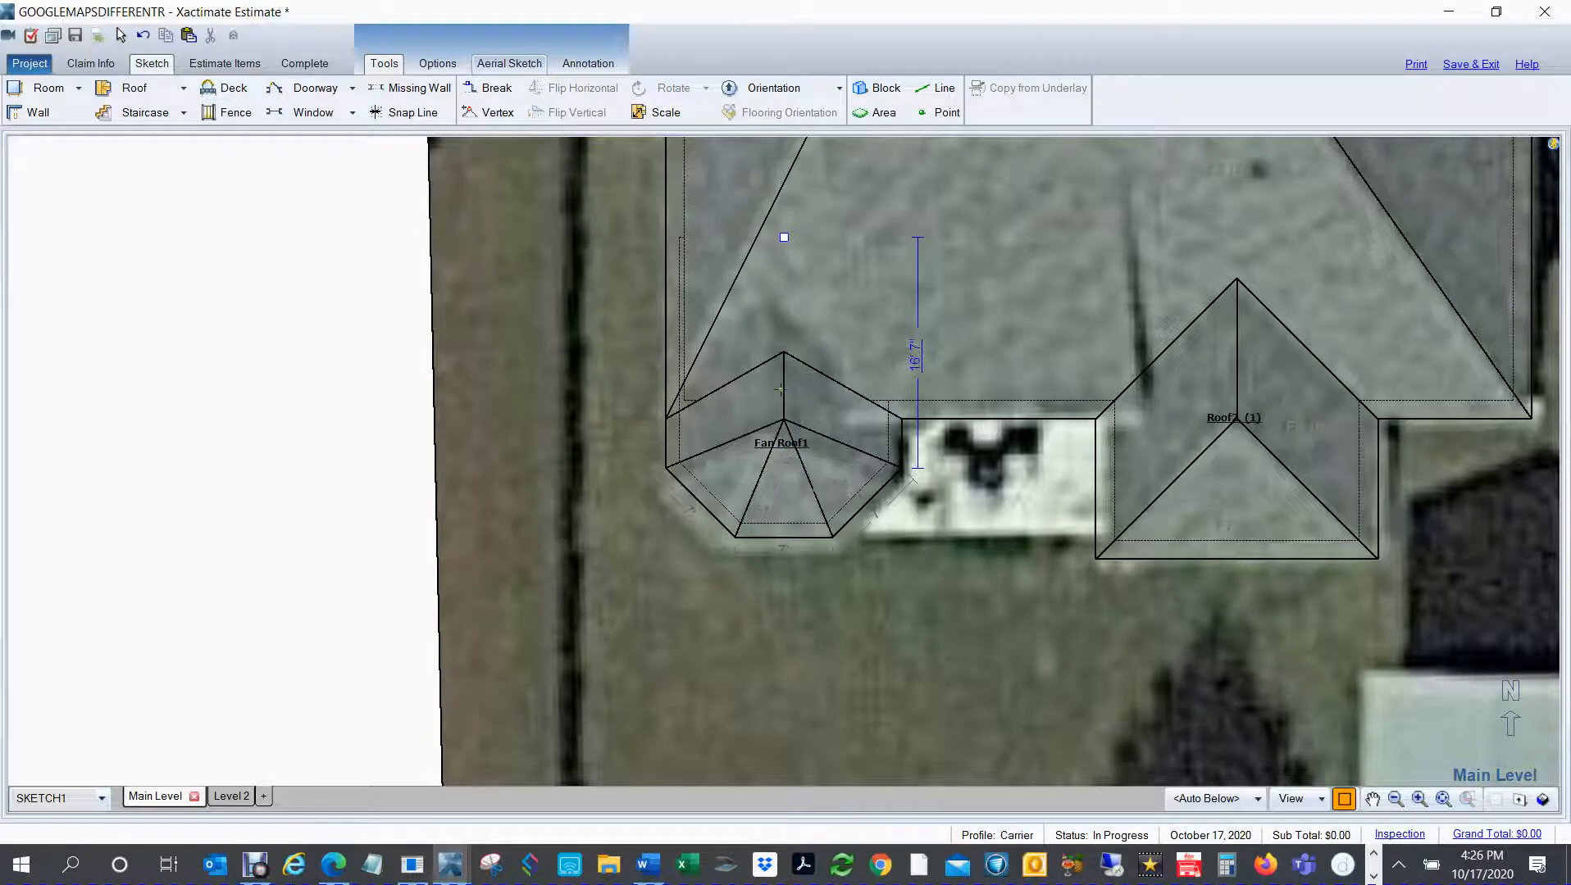
key("Escape")
left_click(781, 487)
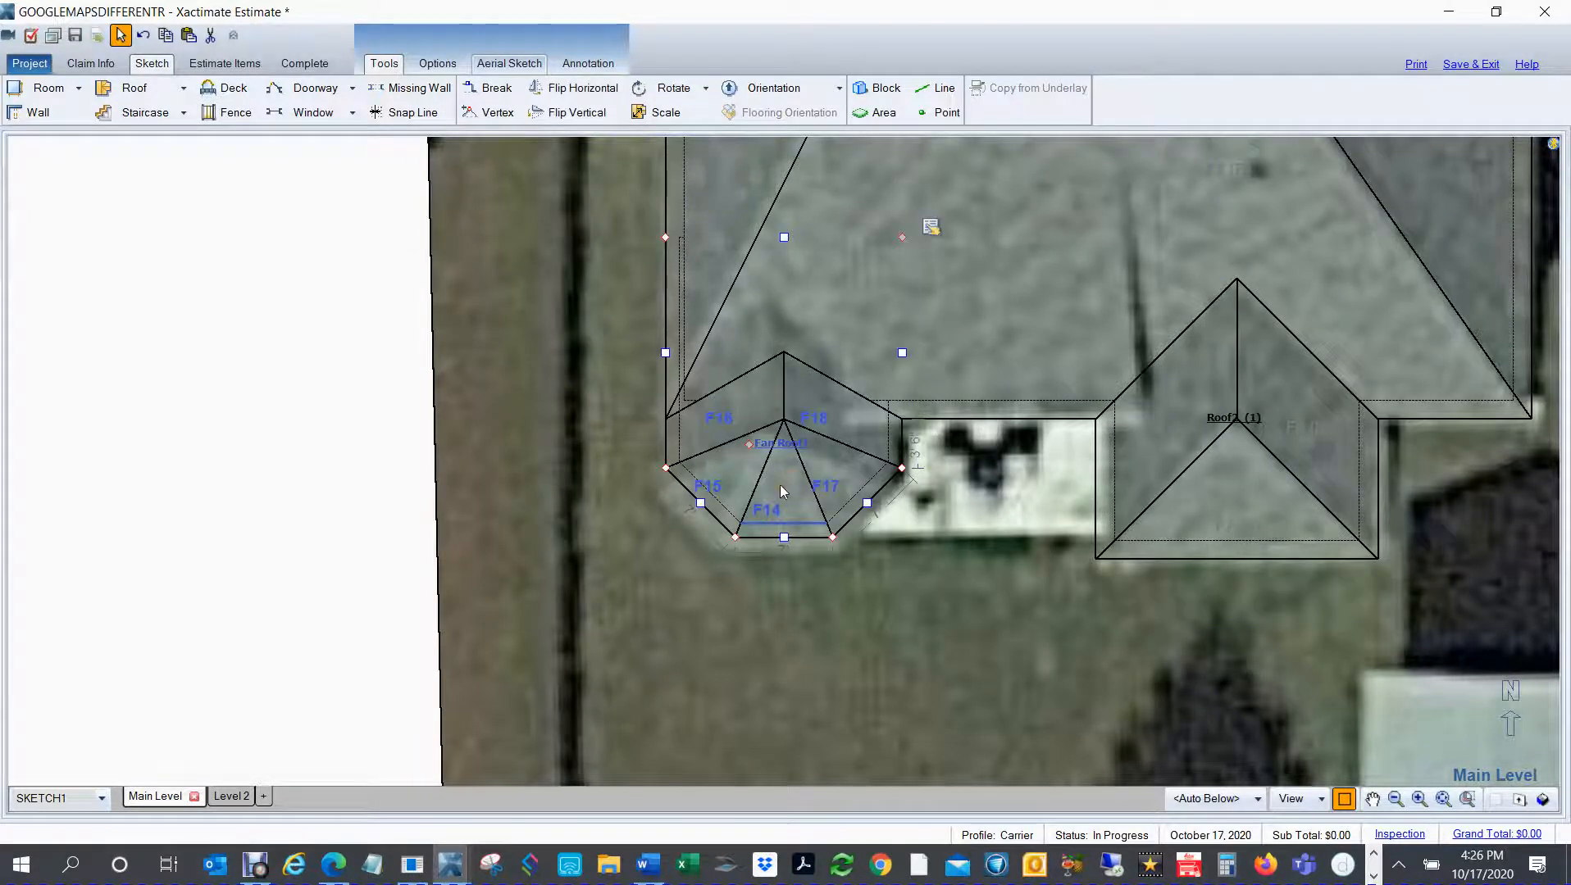
Step: Set the fan roof's slope to 8" of rise per 12 in its roof properties
left_click(933, 231)
left_click(937, 237)
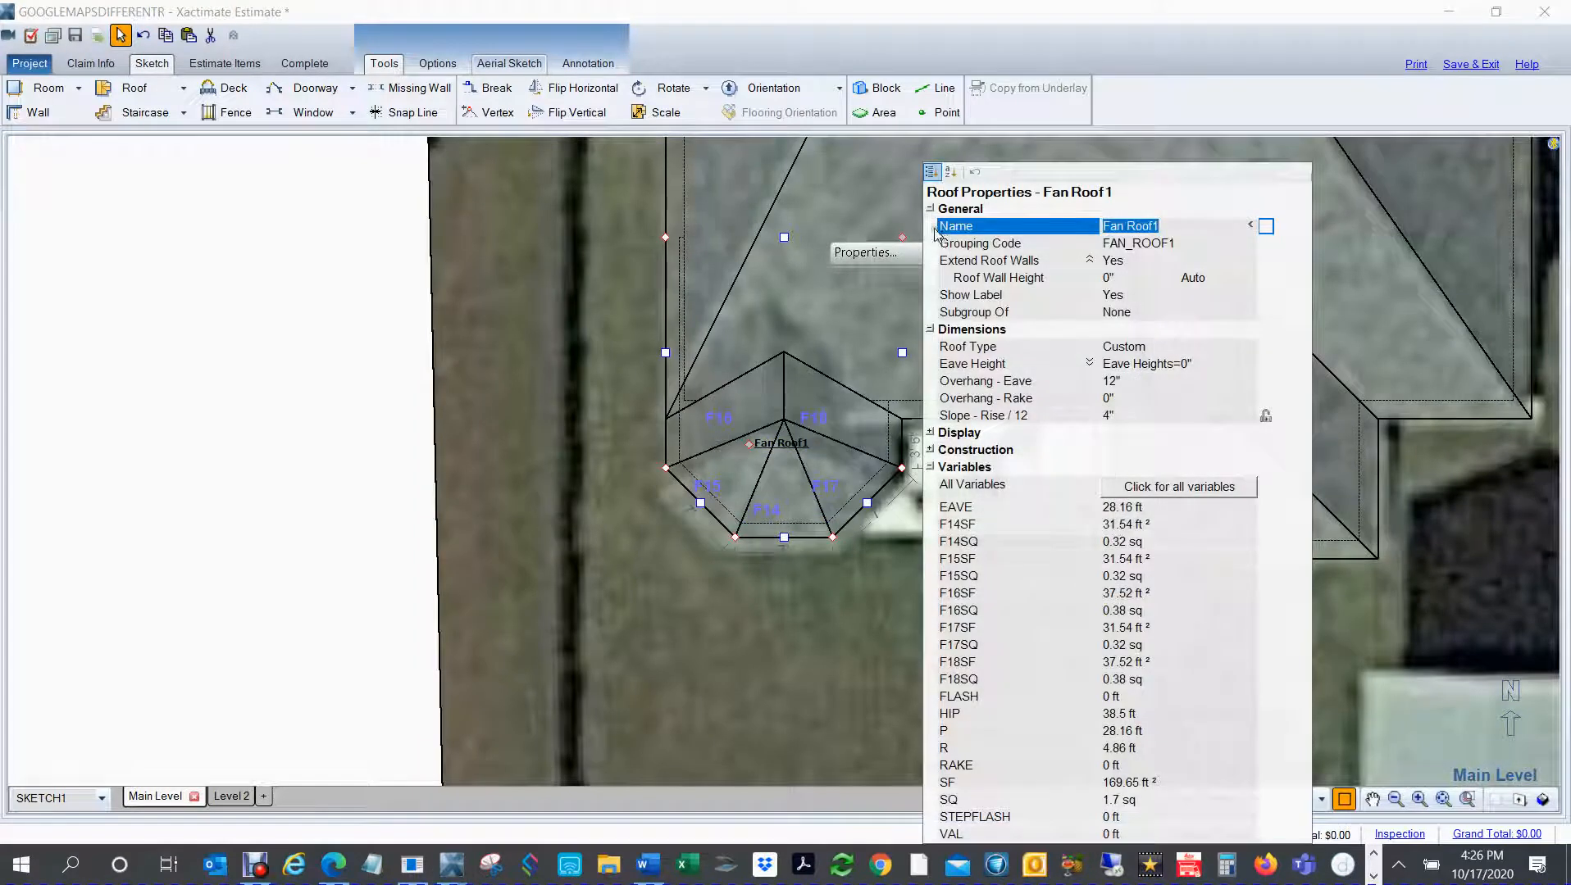
left_click(1130, 416)
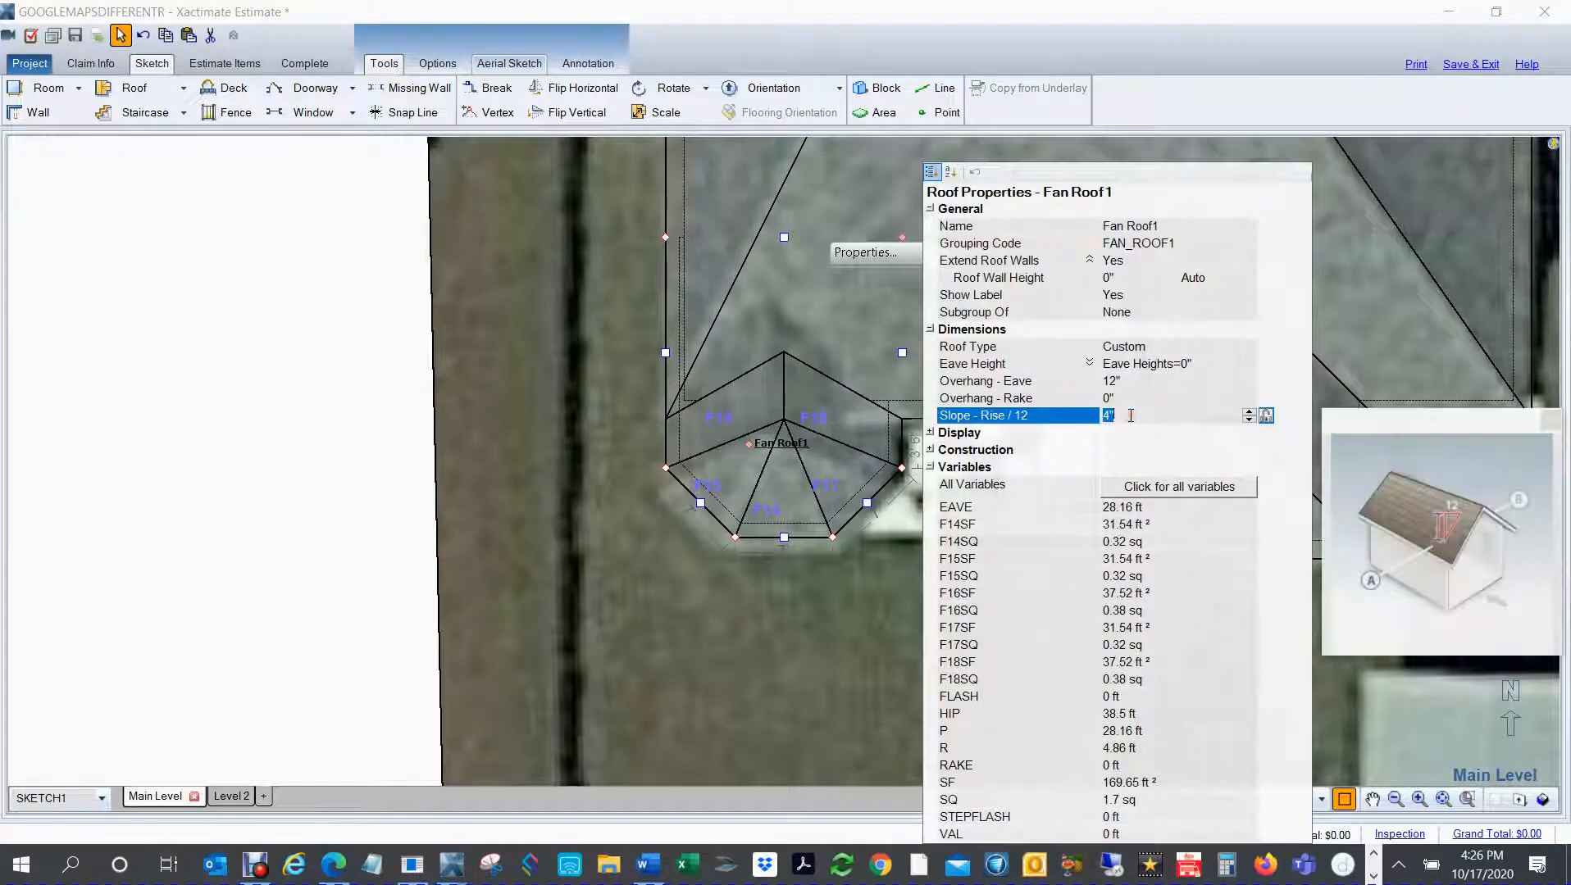
type("8")
key("Return")
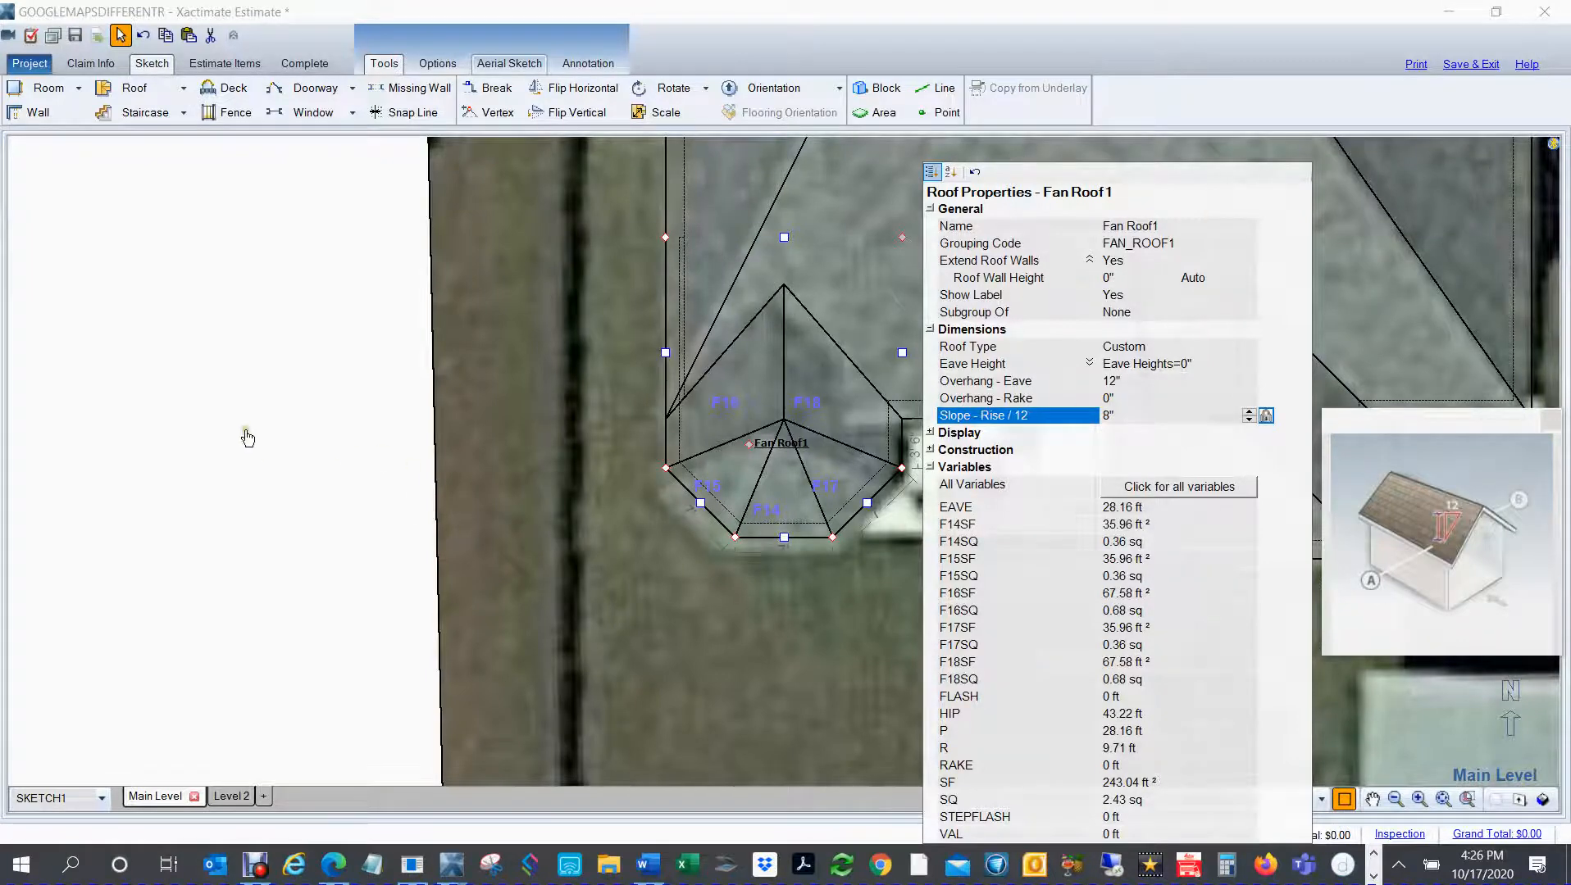
Step: Hide the satellite underlay and inspect the complete roof as a shaded 3D model from the southwest
left_click(584, 433)
scroll(585, 440, "down", 3)
left_click_drag(747, 538, 711, 643)
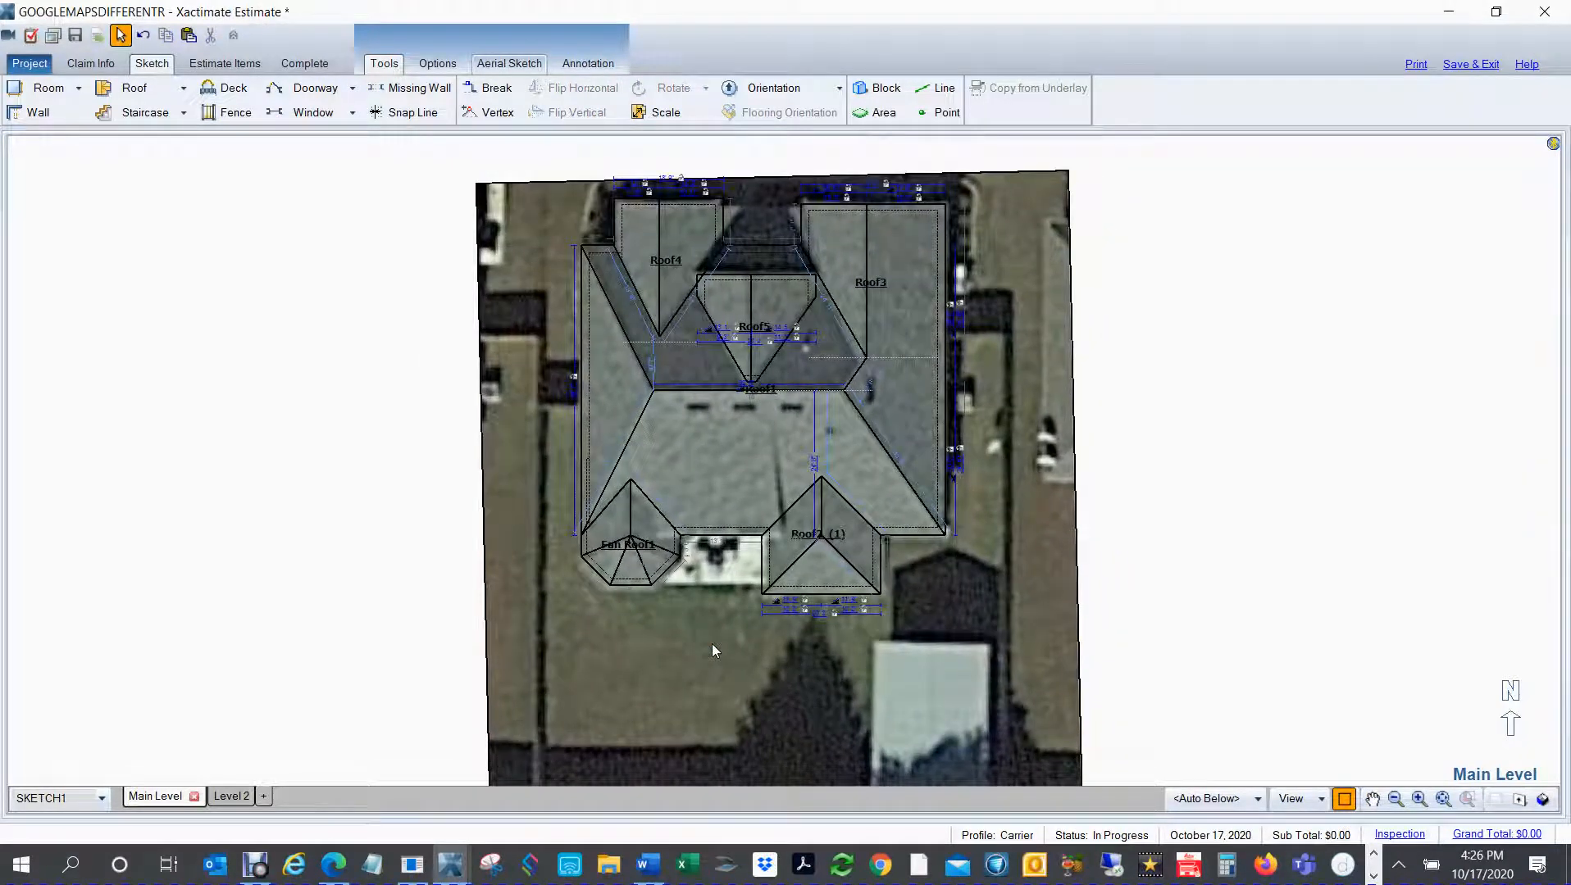
key("ctrl+u")
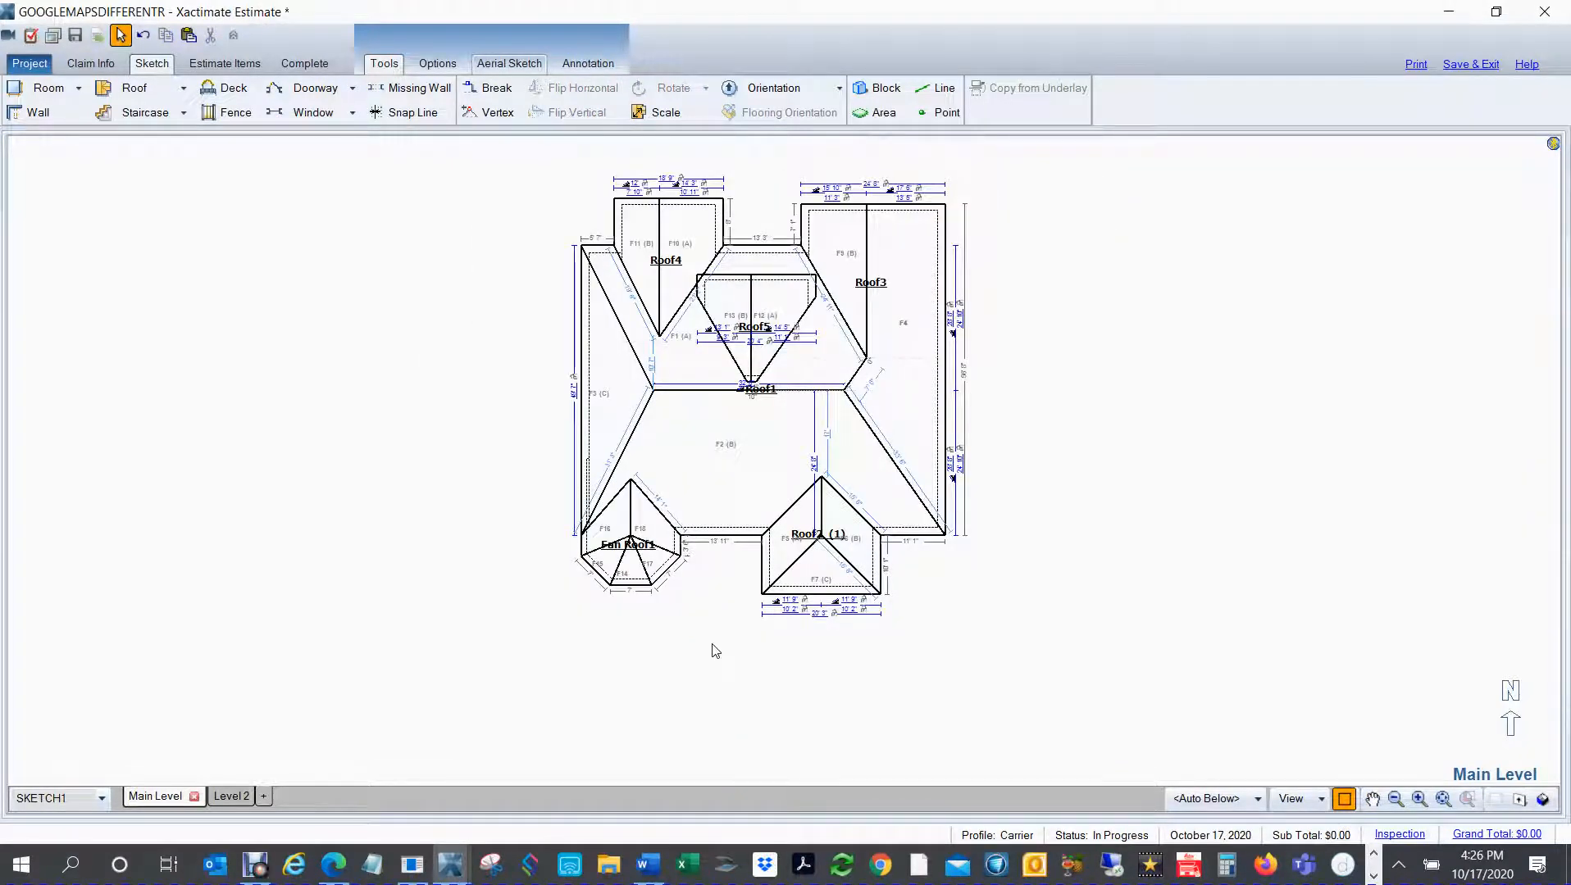
key("F8")
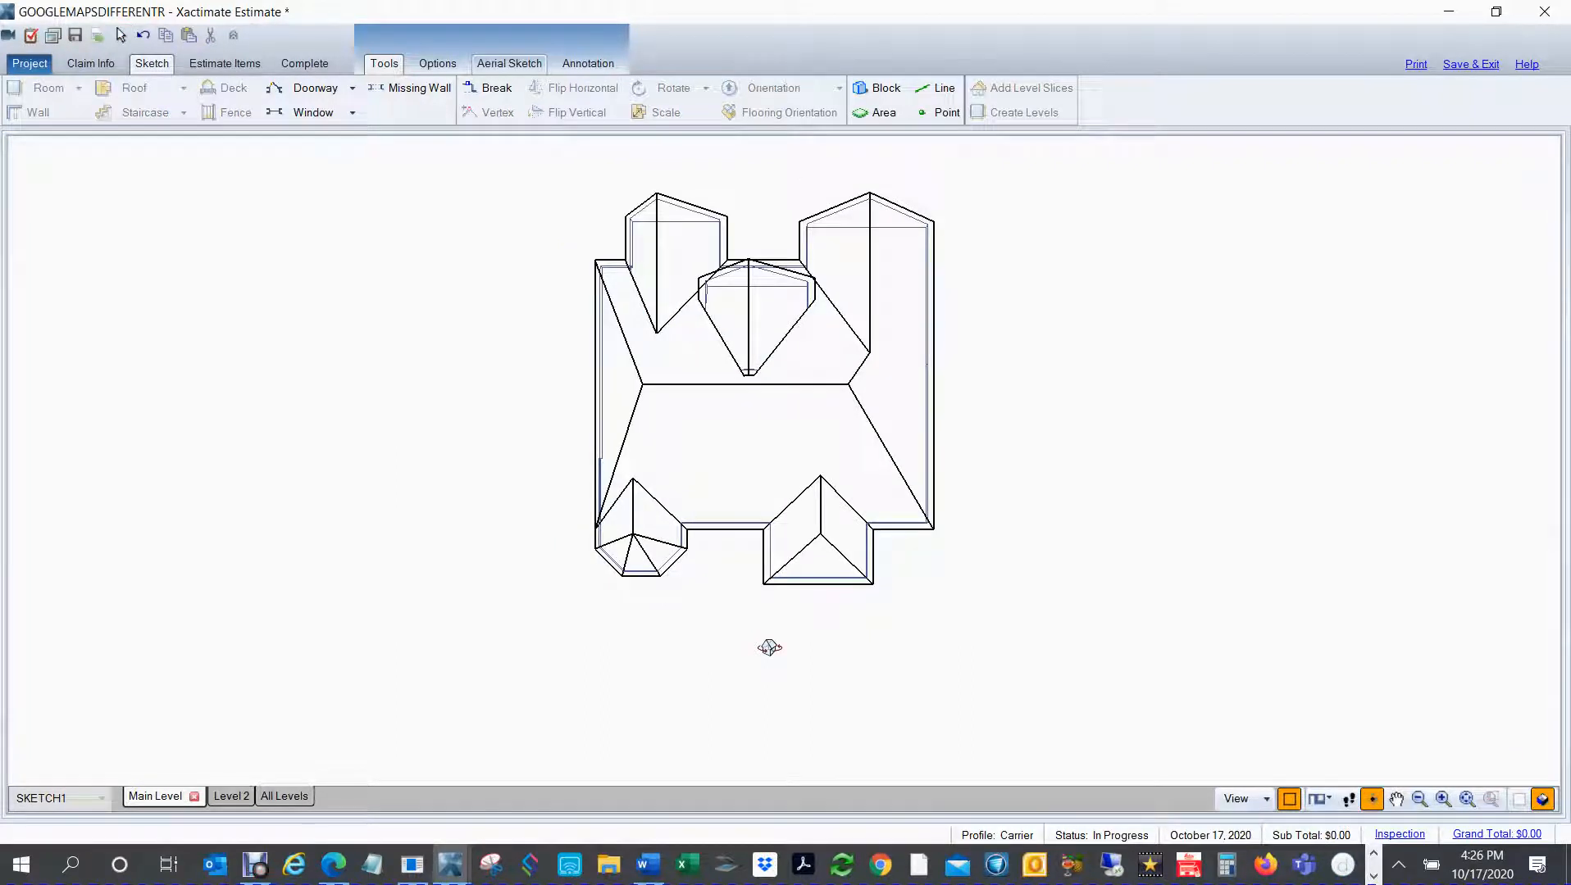
key("F9")
mouse_move(992, 554)
left_mouse_down()
mouse_move(1206, 319)
mouse_move(1227, 456)
mouse_move(1206, 469)
left_mouse_up()
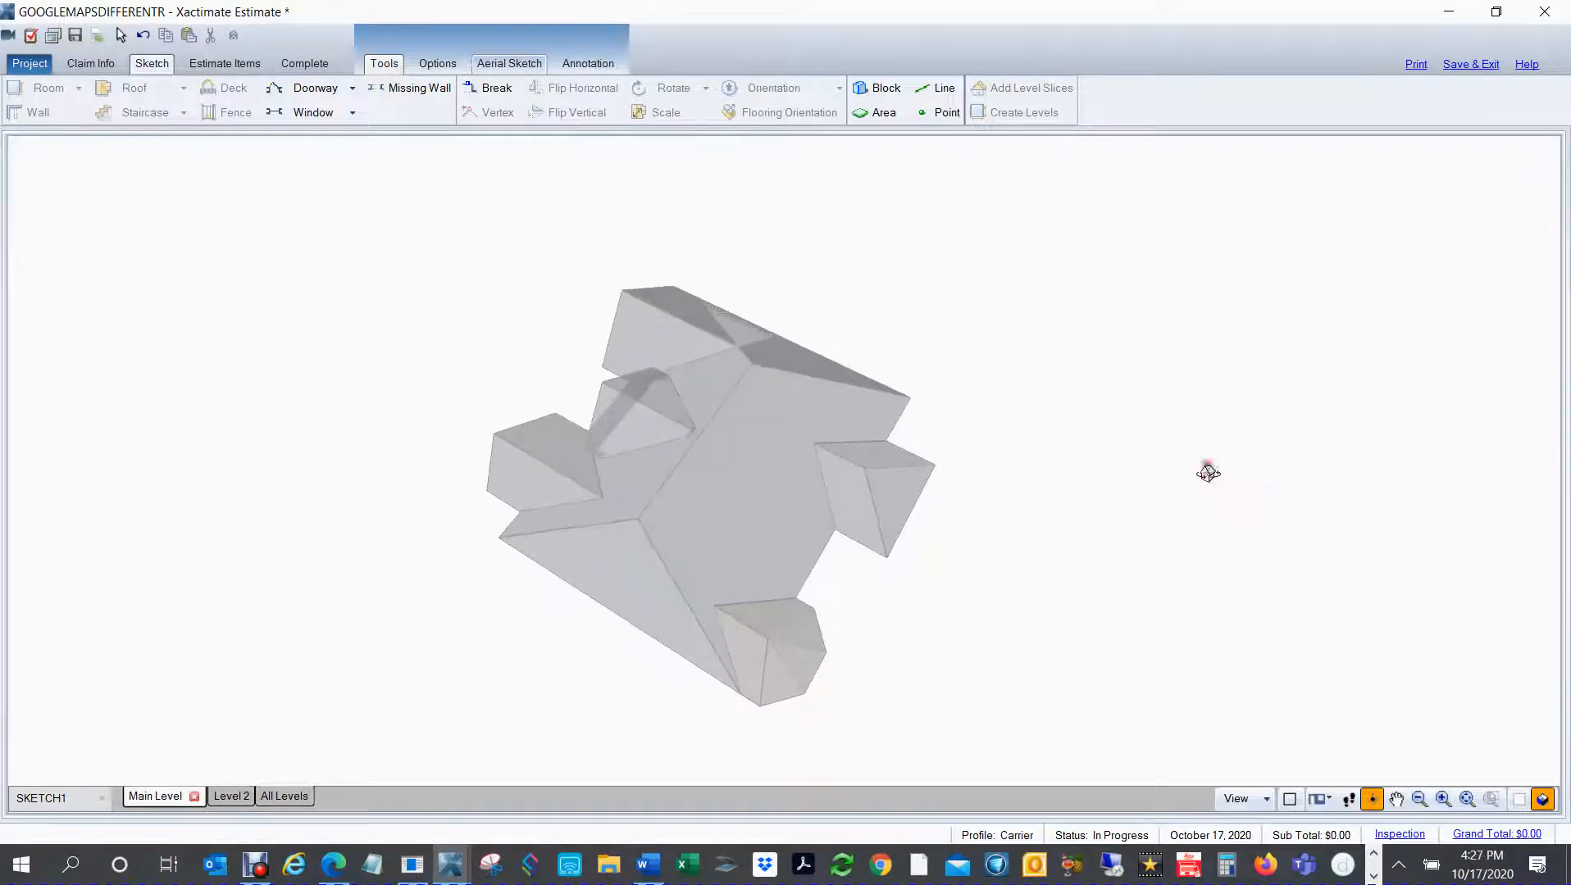
Step: Switch to Google Maps, show the house in 3D globe view and examine its rear and front roof slopes, then return to the Xactimate sketch
left_click(332, 864)
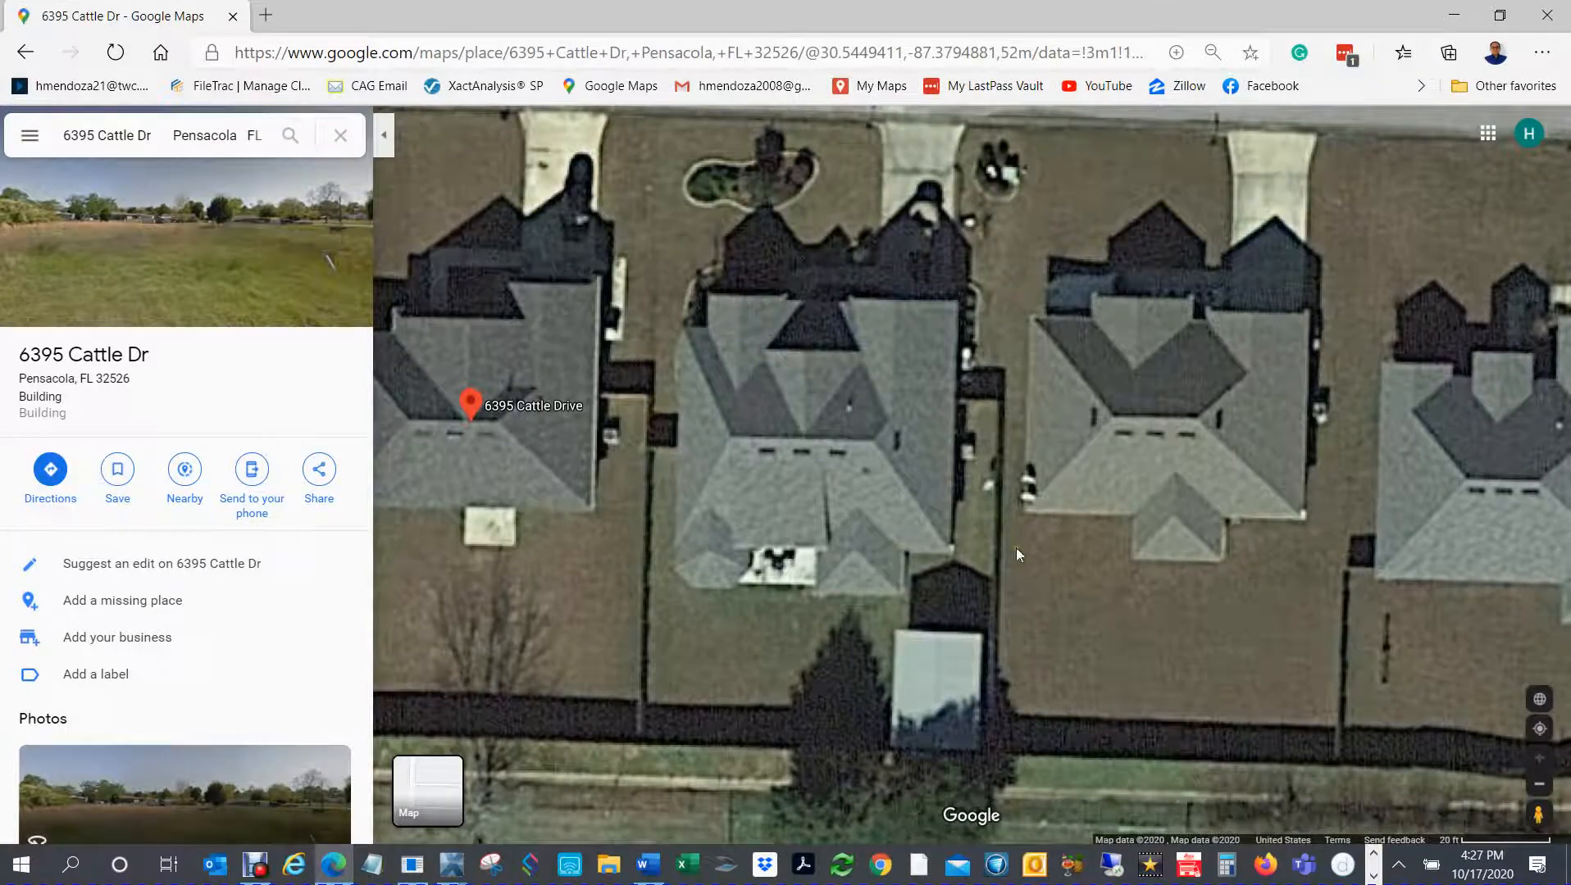
left_click_drag(1006, 635, 958, 560)
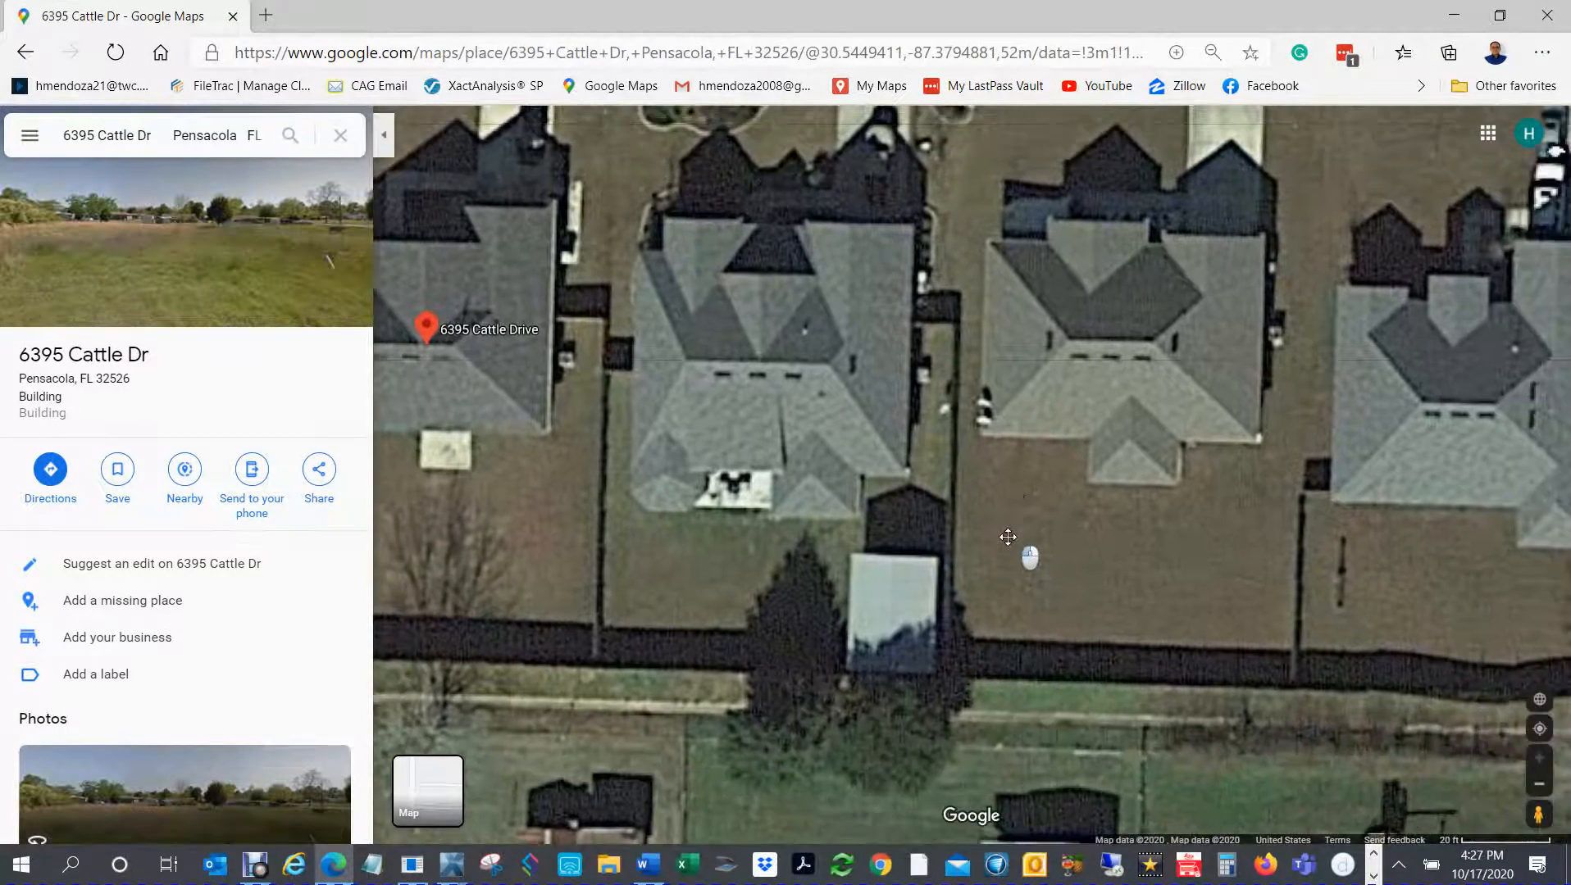
left_click(1540, 700)
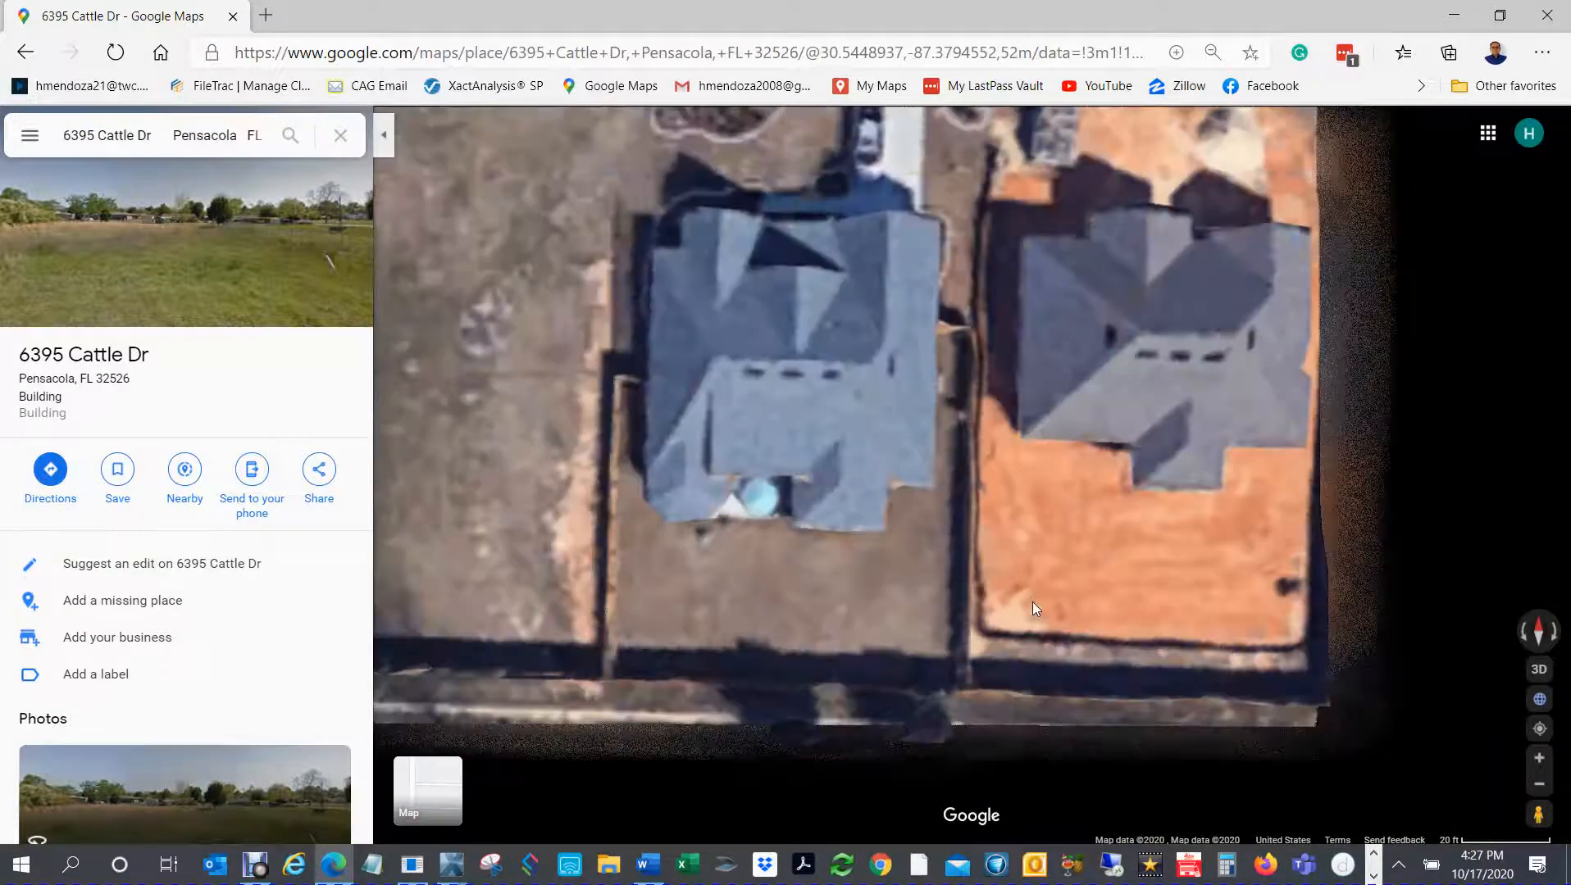
left_click_drag(925, 547, 835, 484, "ctrl")
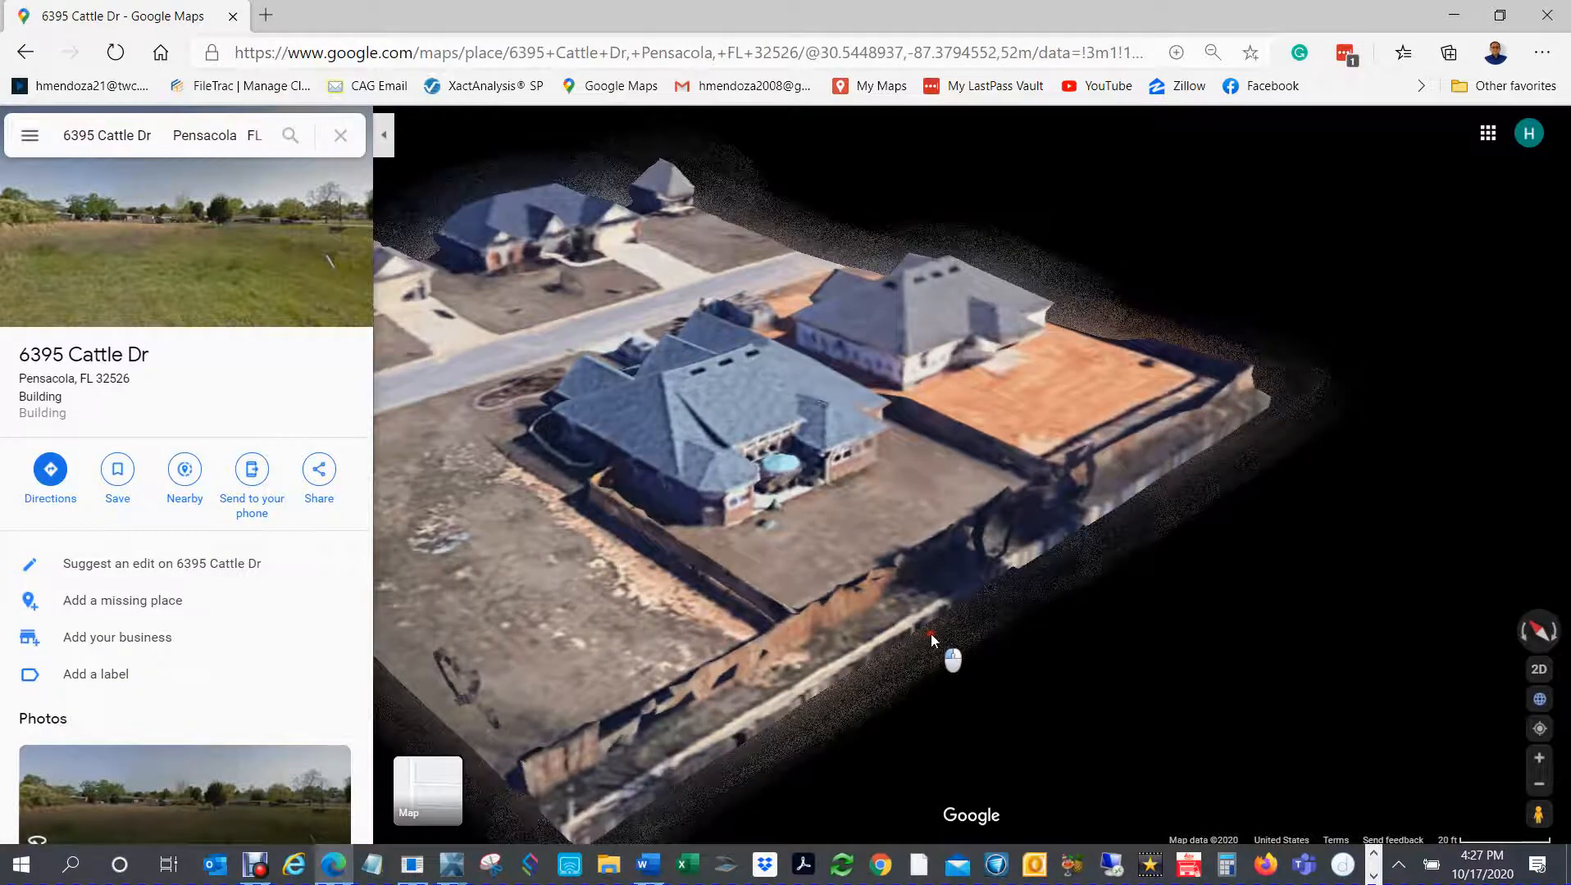
left_click_drag(931, 635, 1136, 721)
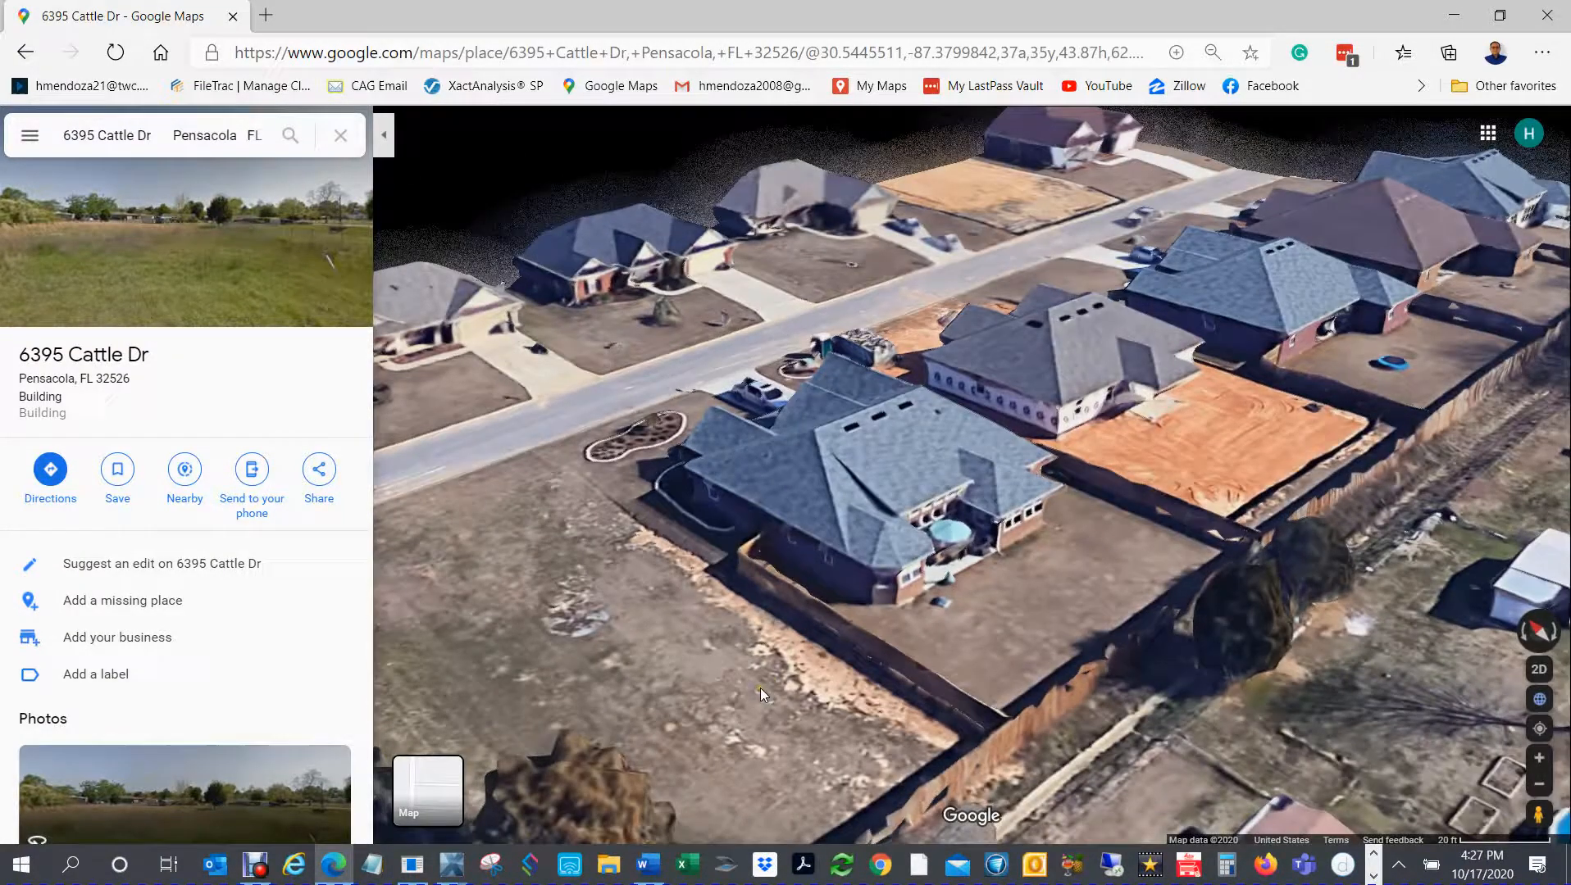
left_click_drag(746, 731, 760, 453)
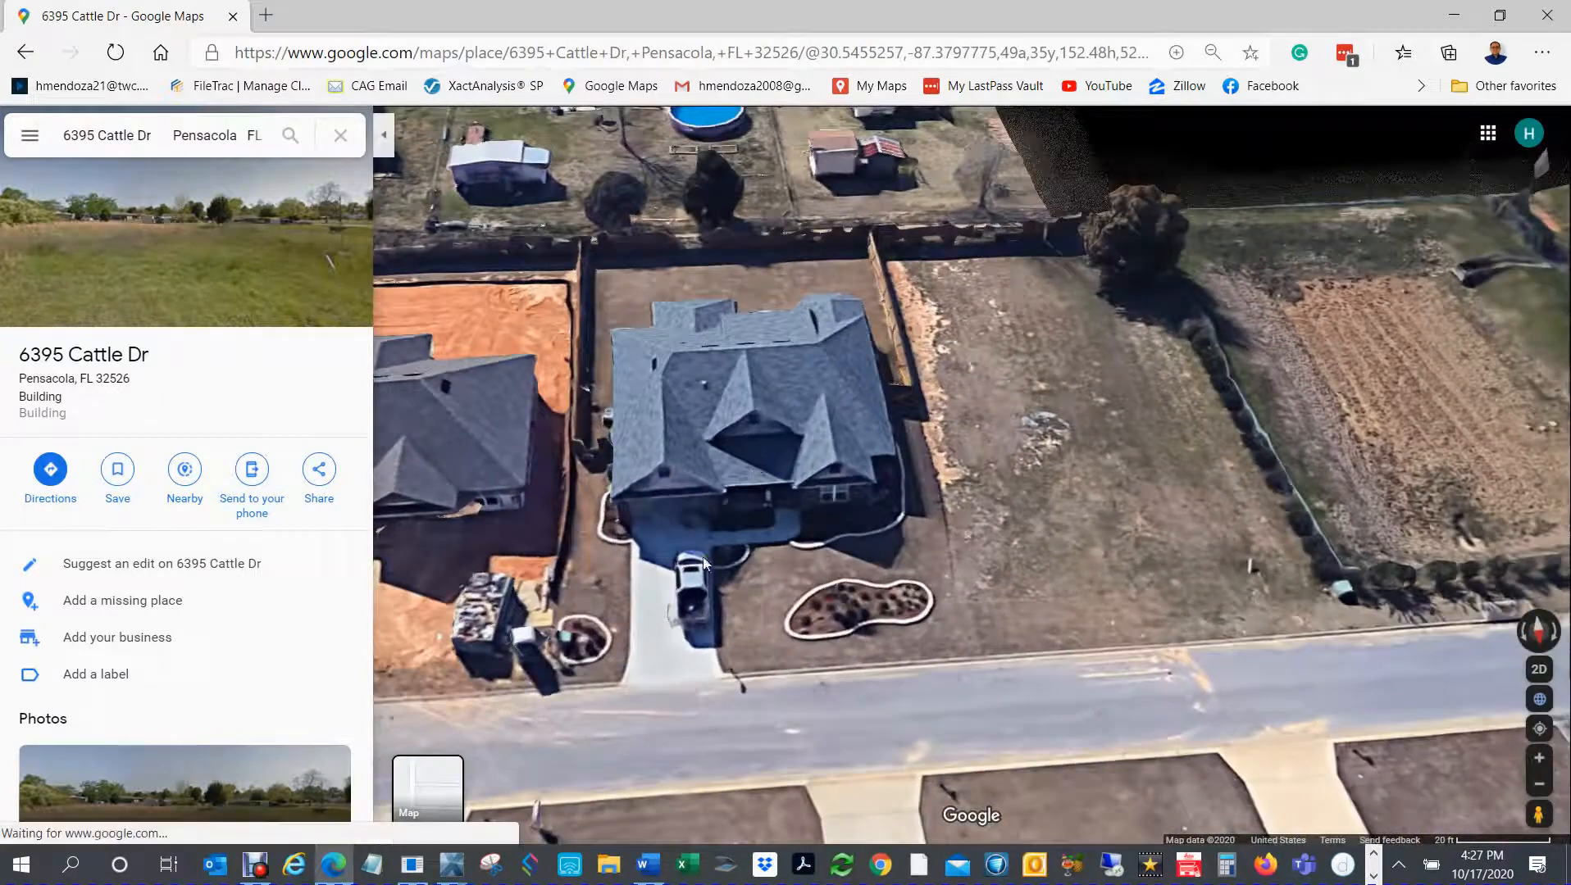
left_click_drag(628, 583, 667, 504)
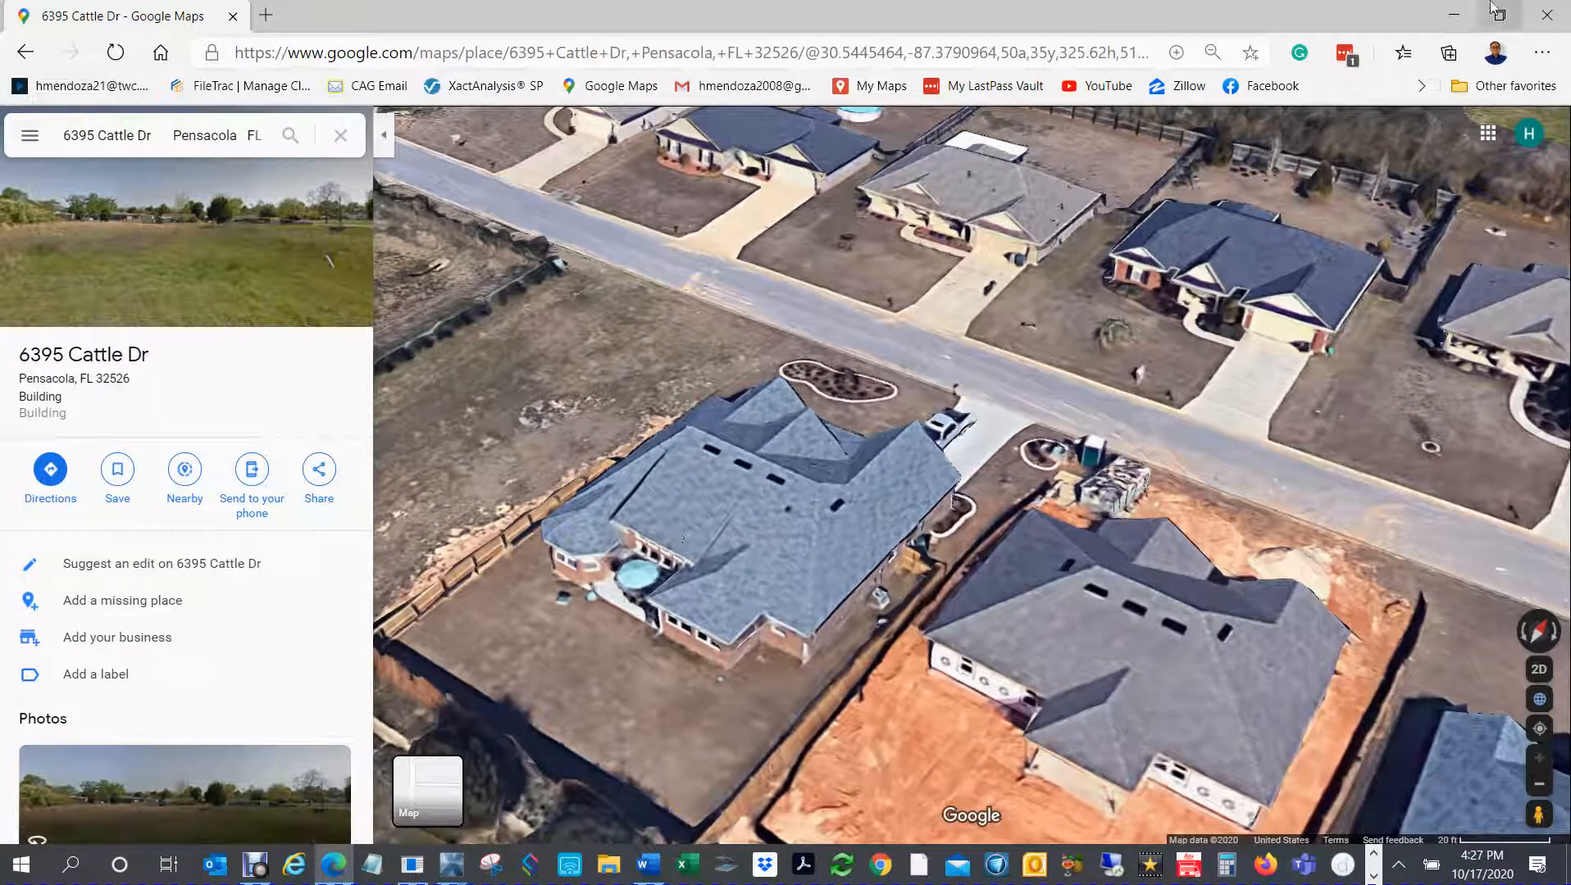
left_click(1453, 14)
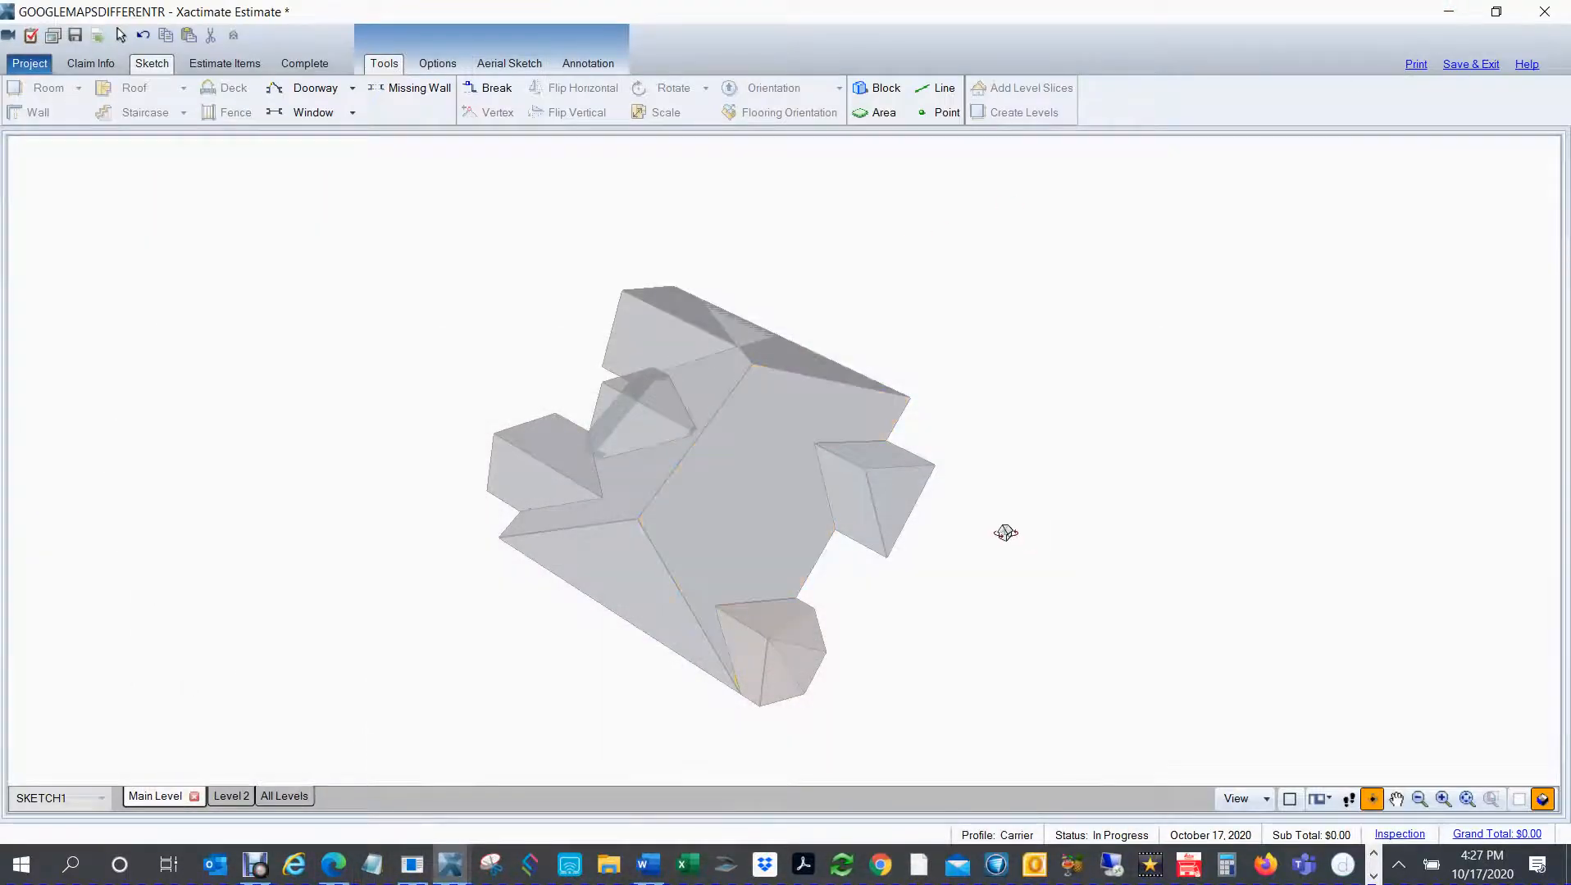
Step: Return to plan view, show the satellite underlay and make the roofs see-through around the main roof's south slope
key("F8")
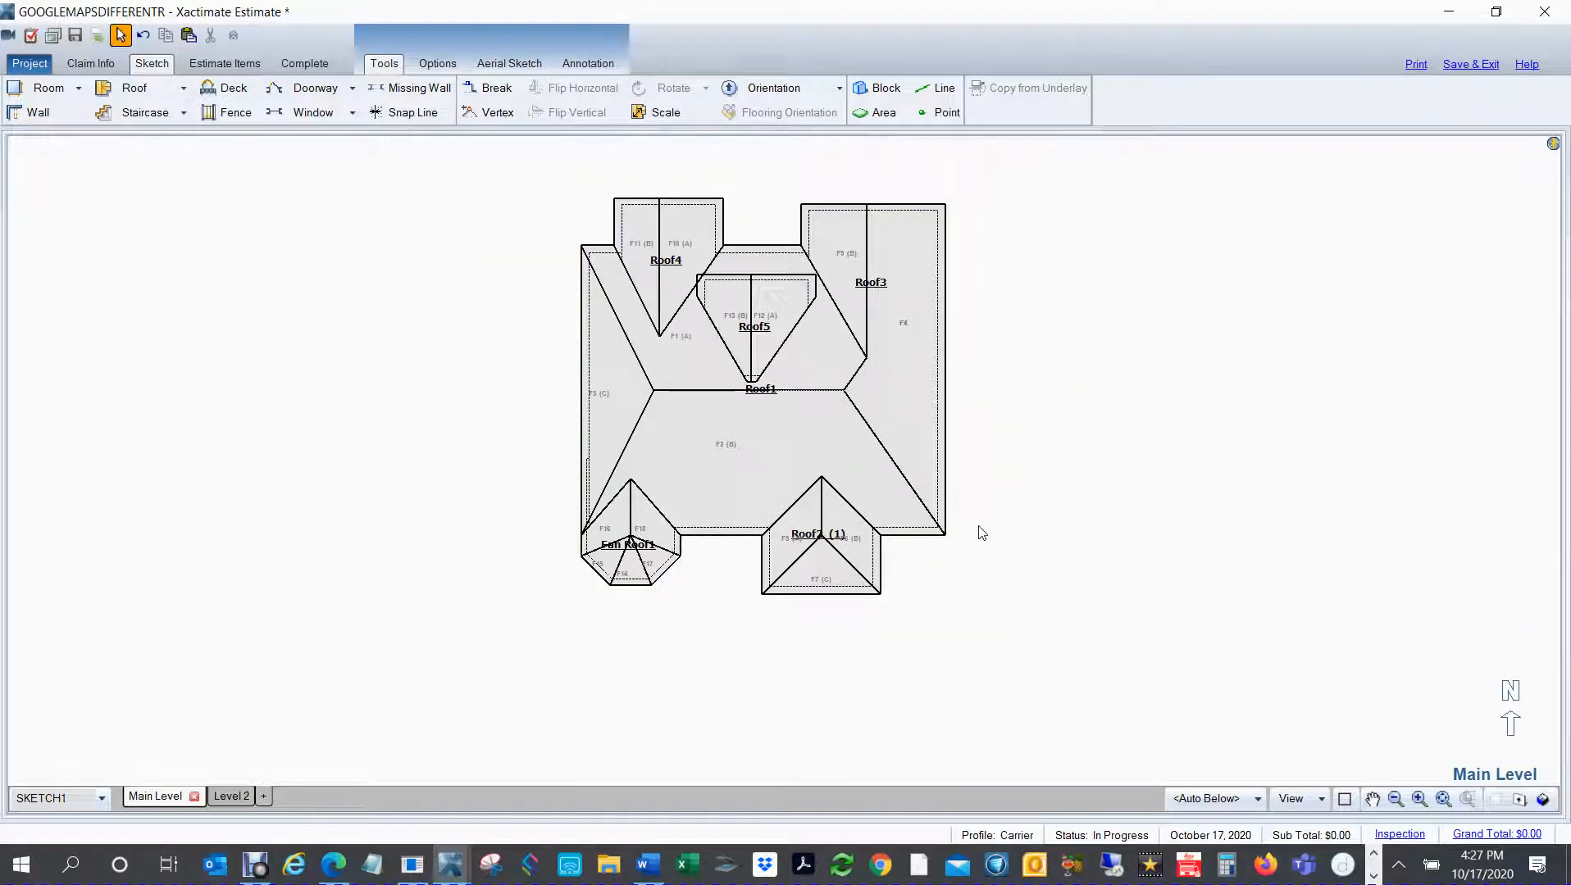
key("u")
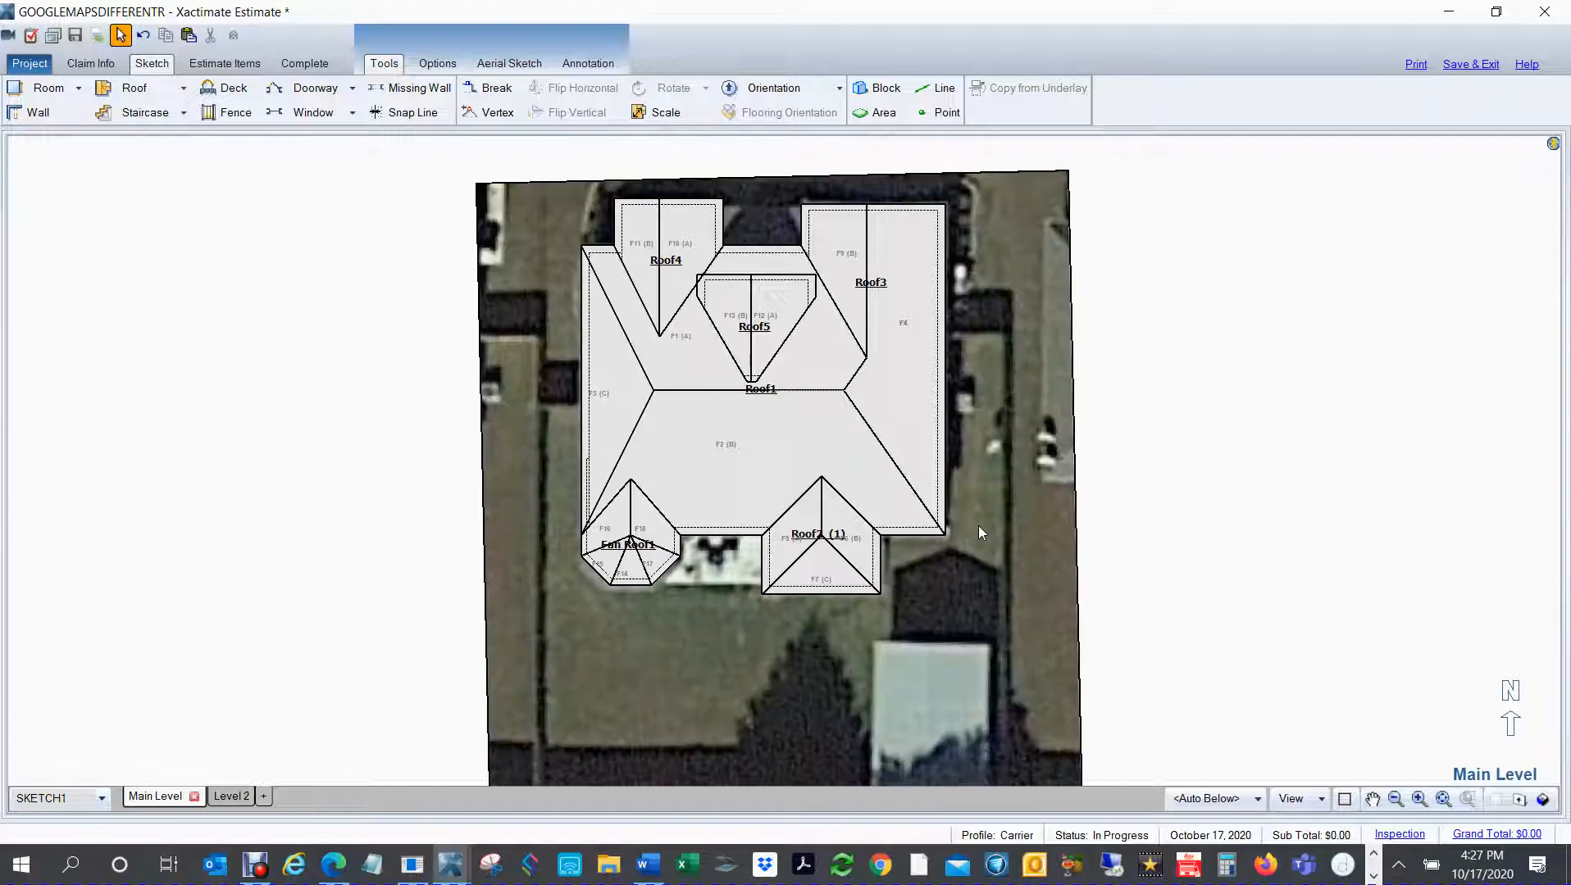
key("t")
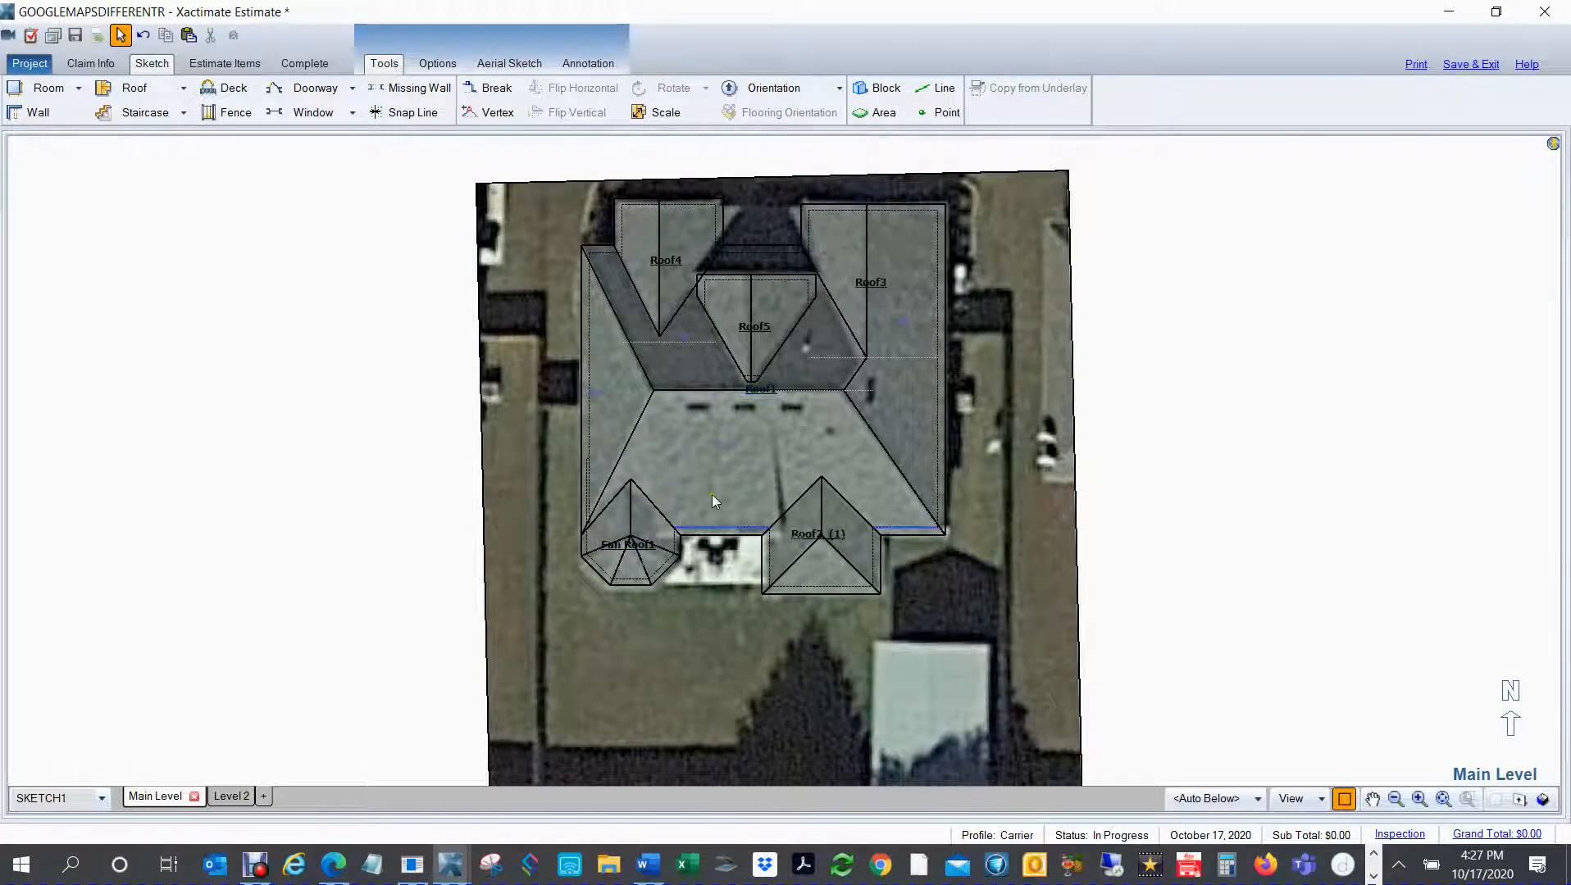
scroll(1060, 526, "up", 3)
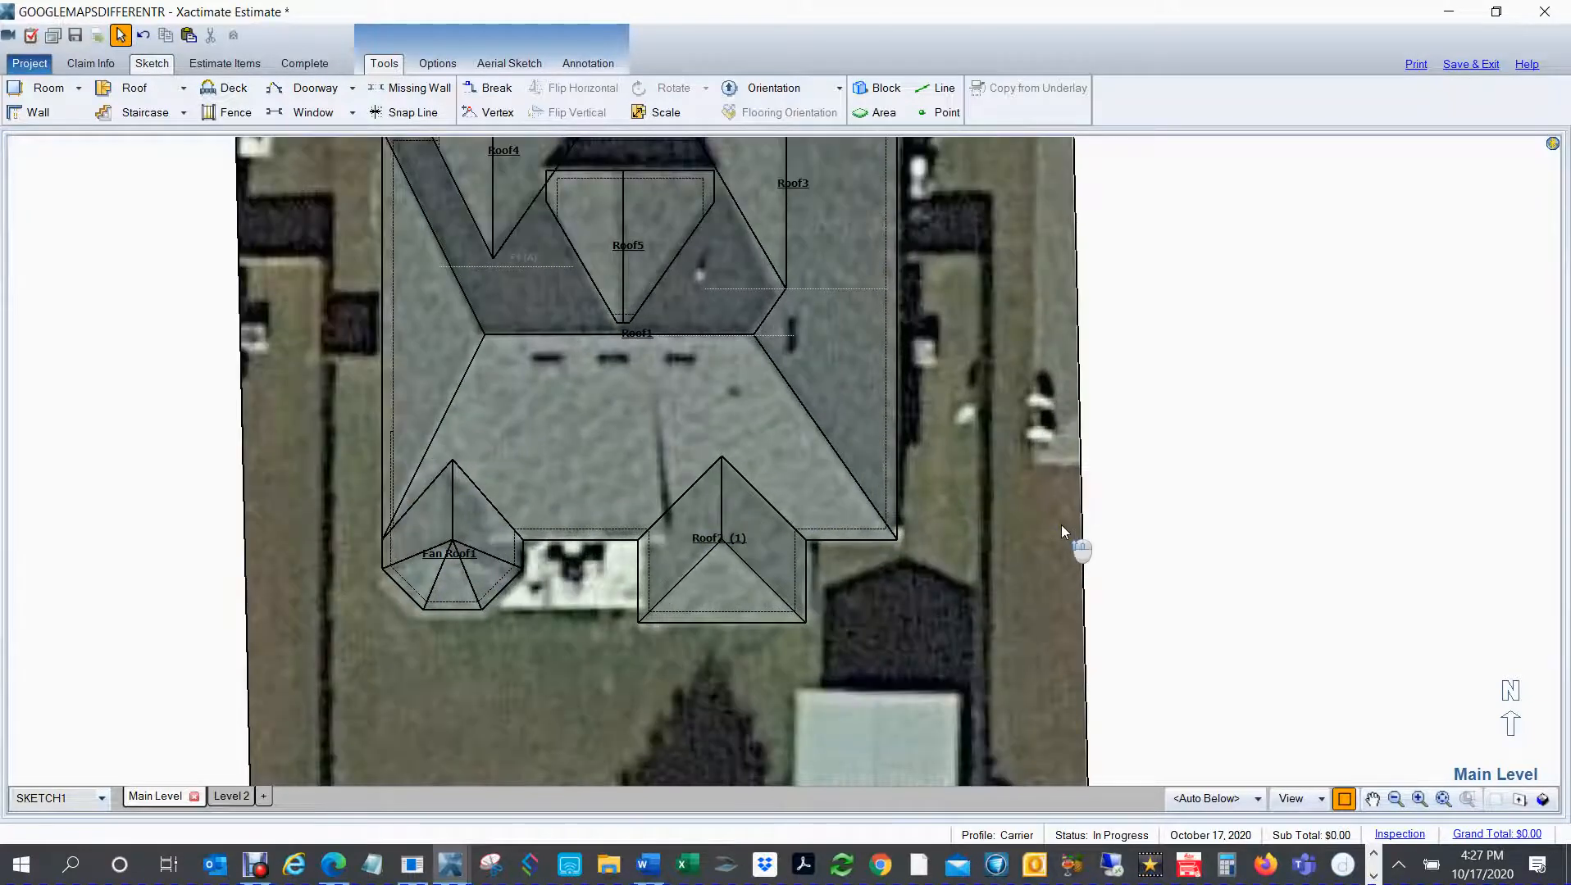
scroll(1057, 534, "up", 1)
key("space")
left_click_drag(1054, 532, 1103, 547)
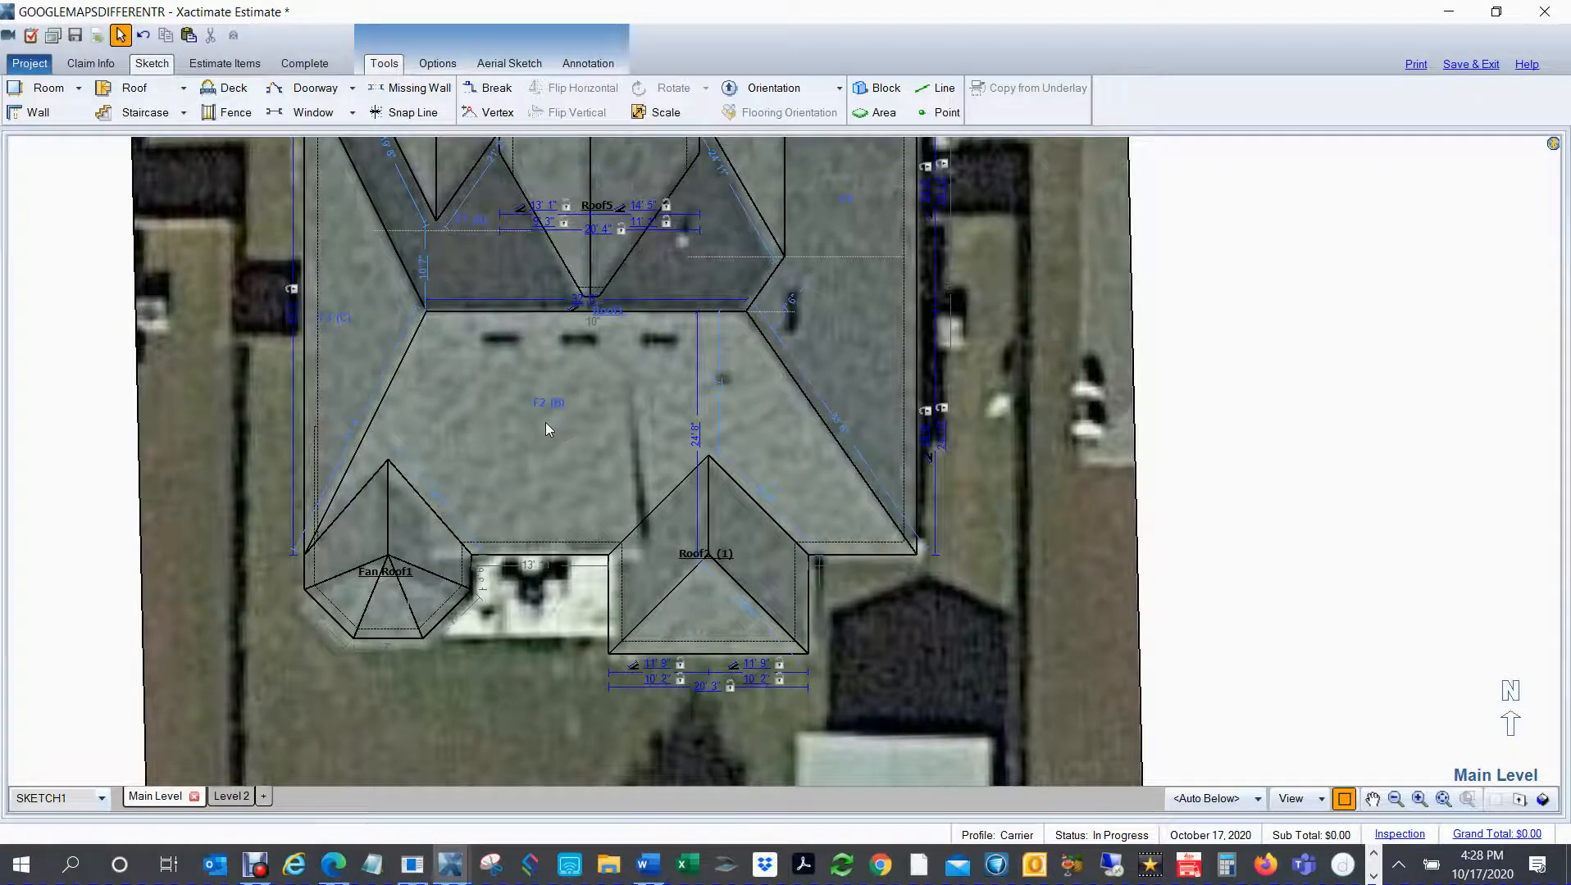
Step: Check the slope values in the main hip roof's properties
left_click(546, 425)
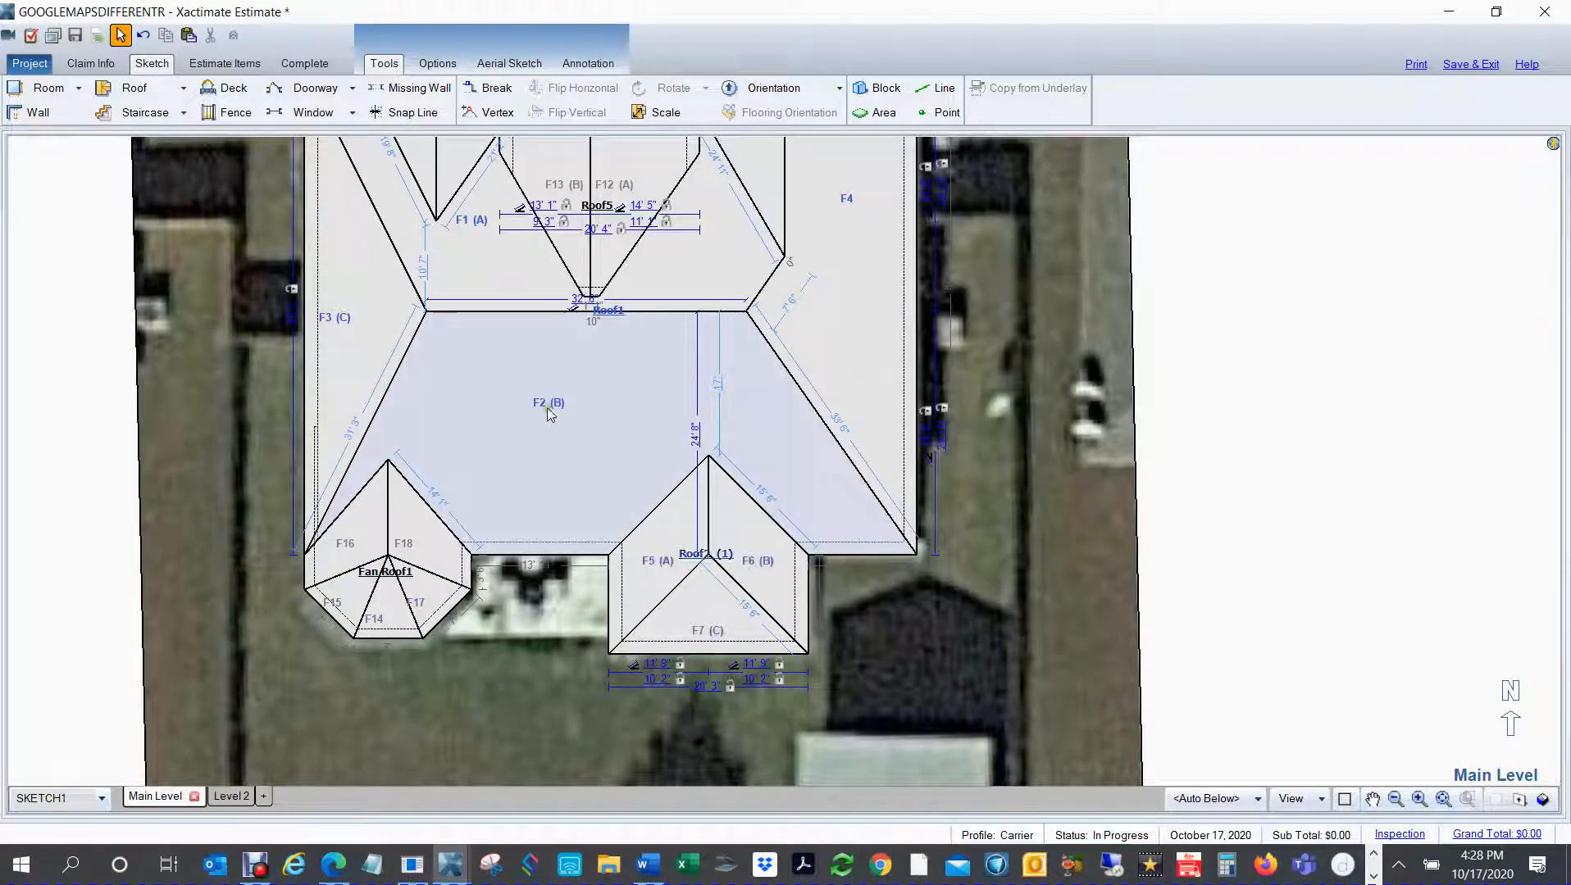
left_click(543, 417)
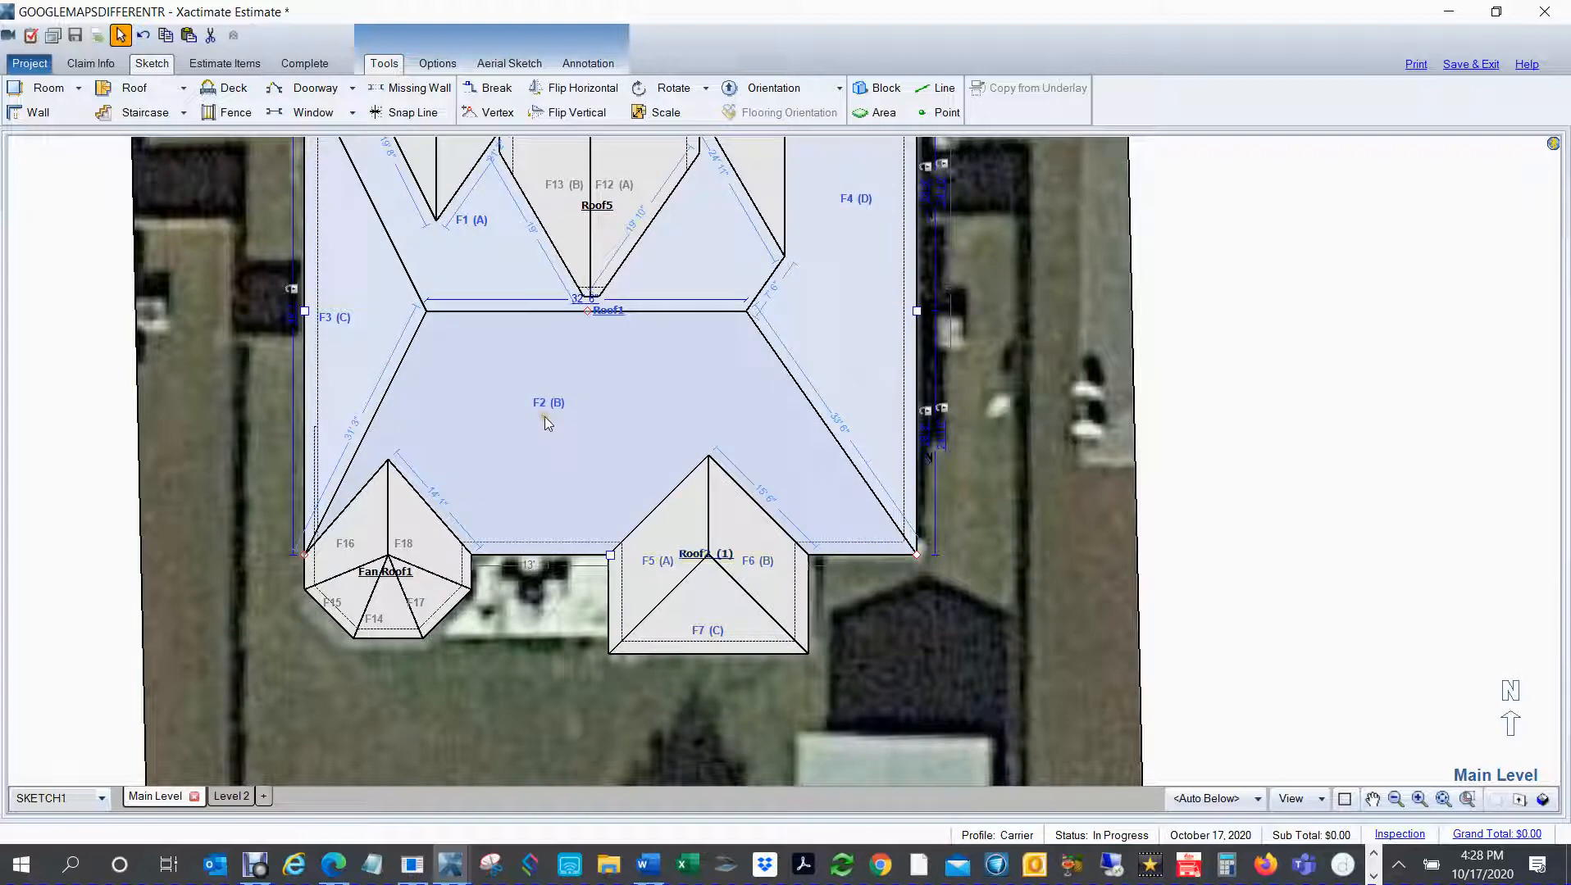
double_click(546, 417)
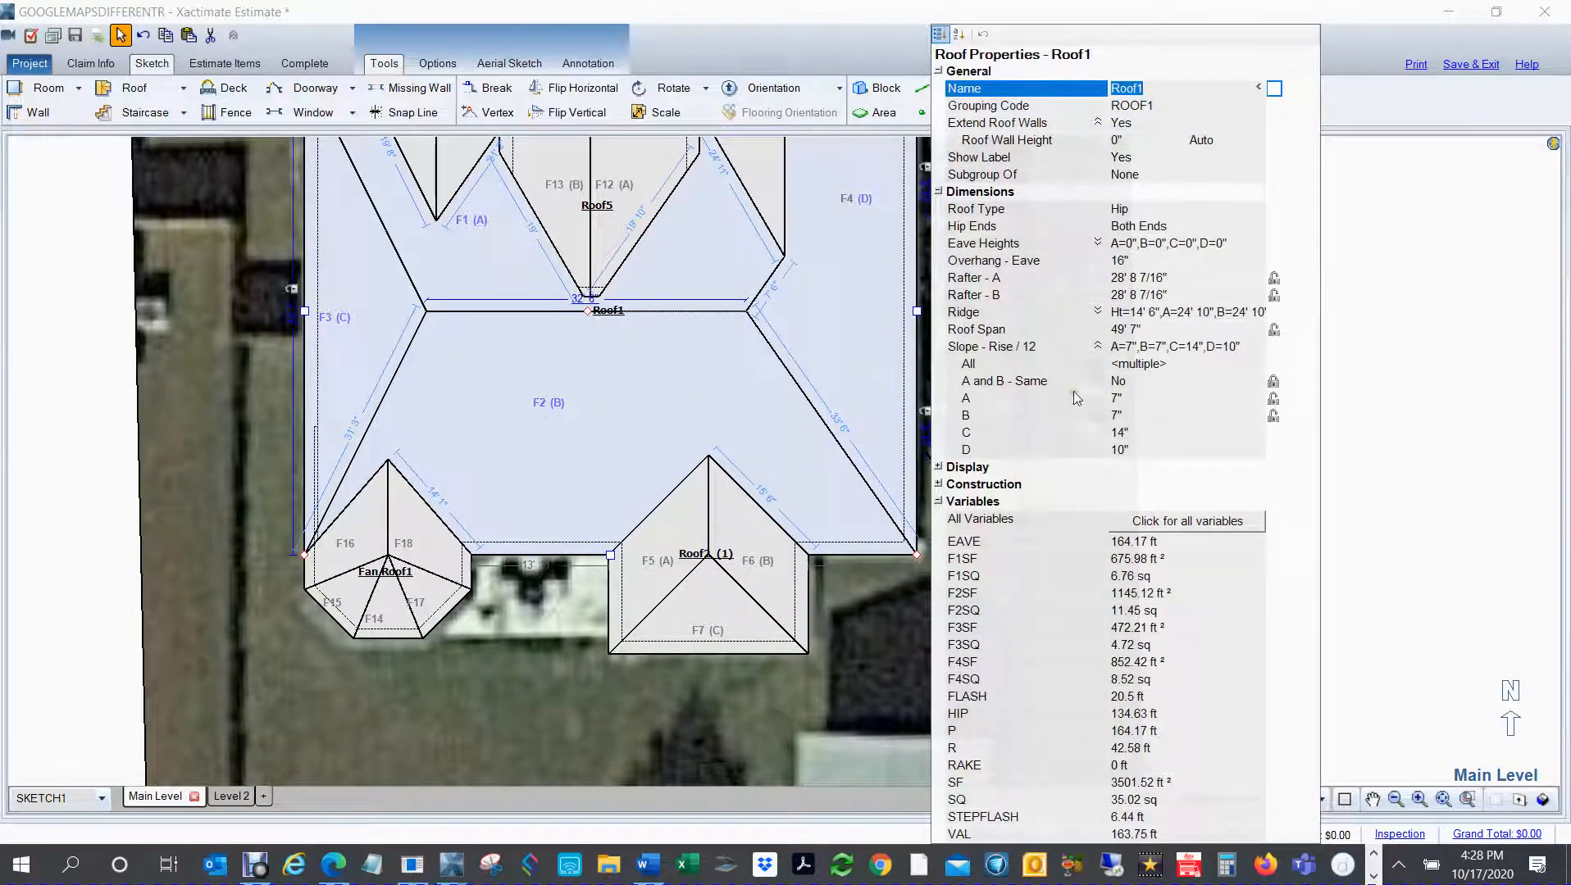
left_click(597, 438)
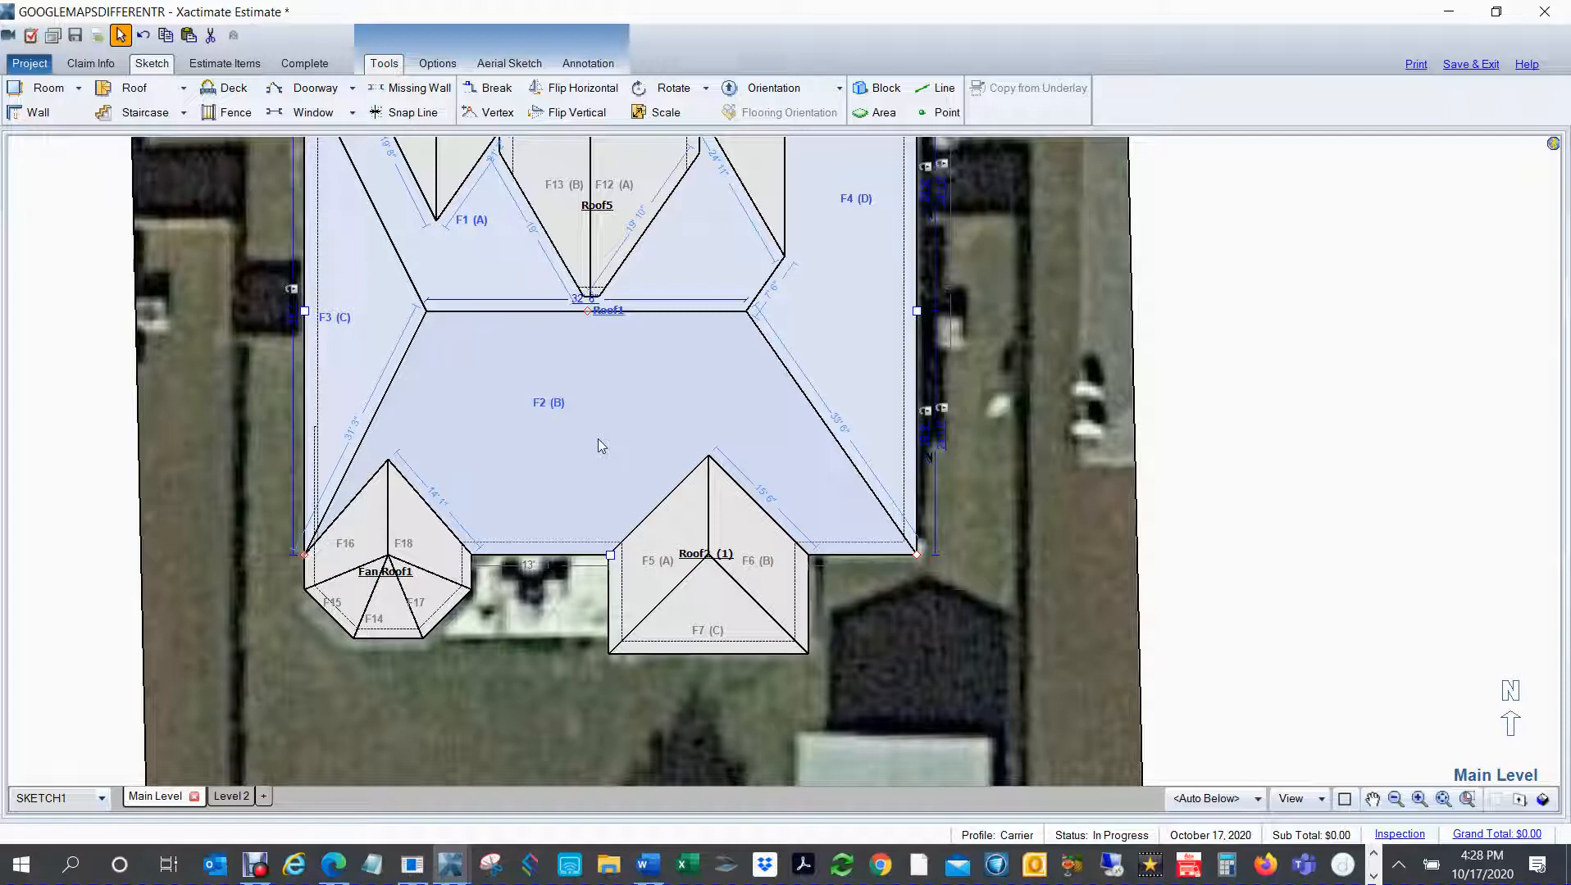
Step: Place a 12' by 12' flat/shed roof in the empty area east of the underlay, with the roofs see-through
key("ctrl+u")
key("ctrl+u")
key("ctrl+w")
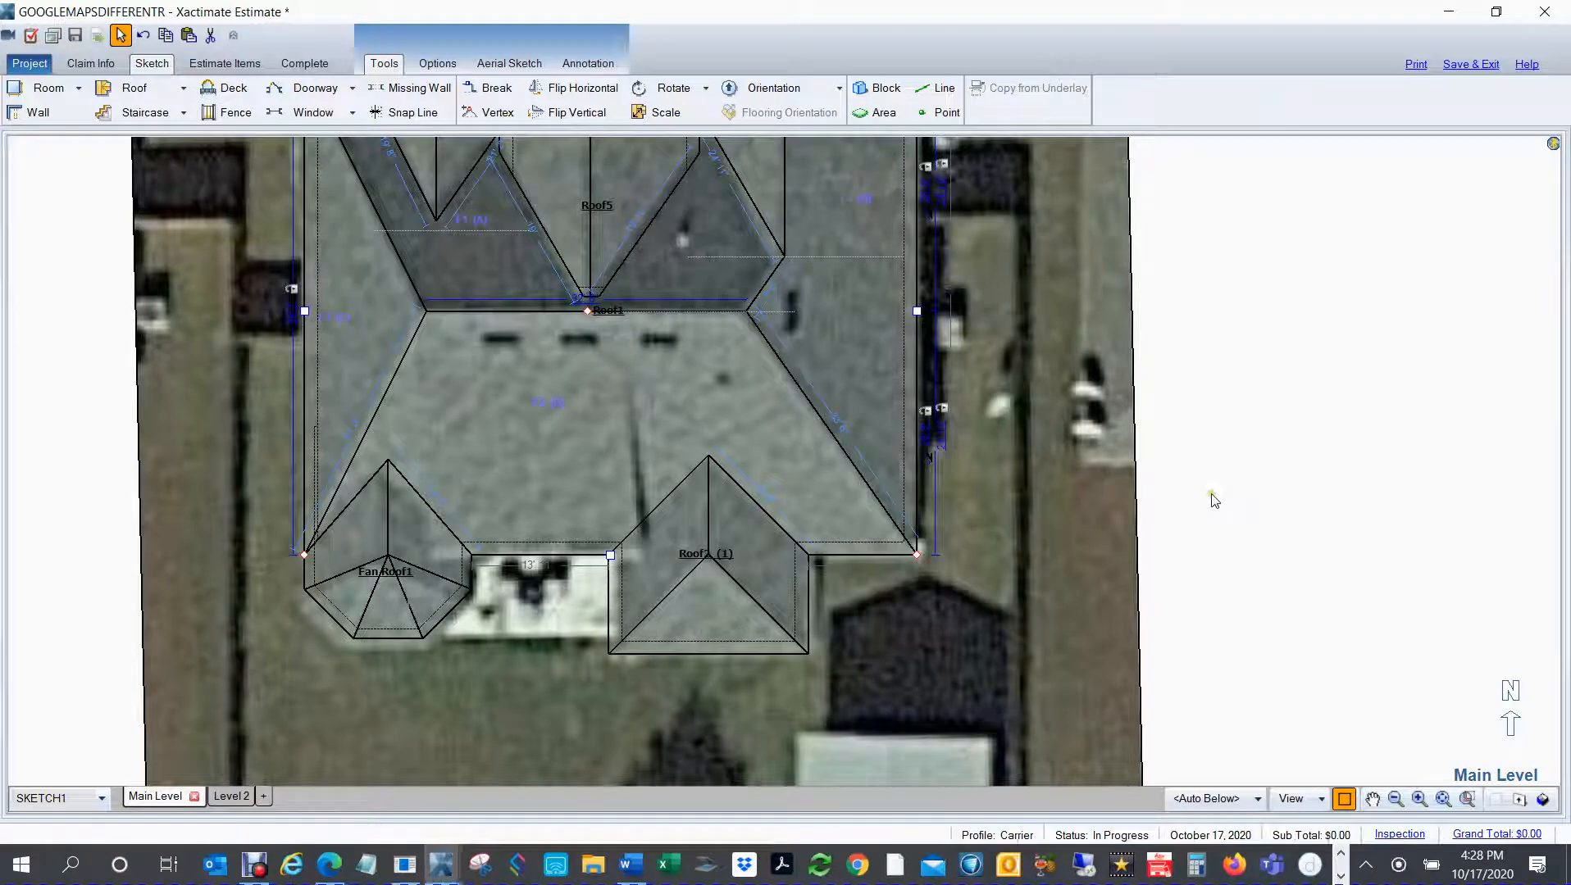
key("f")
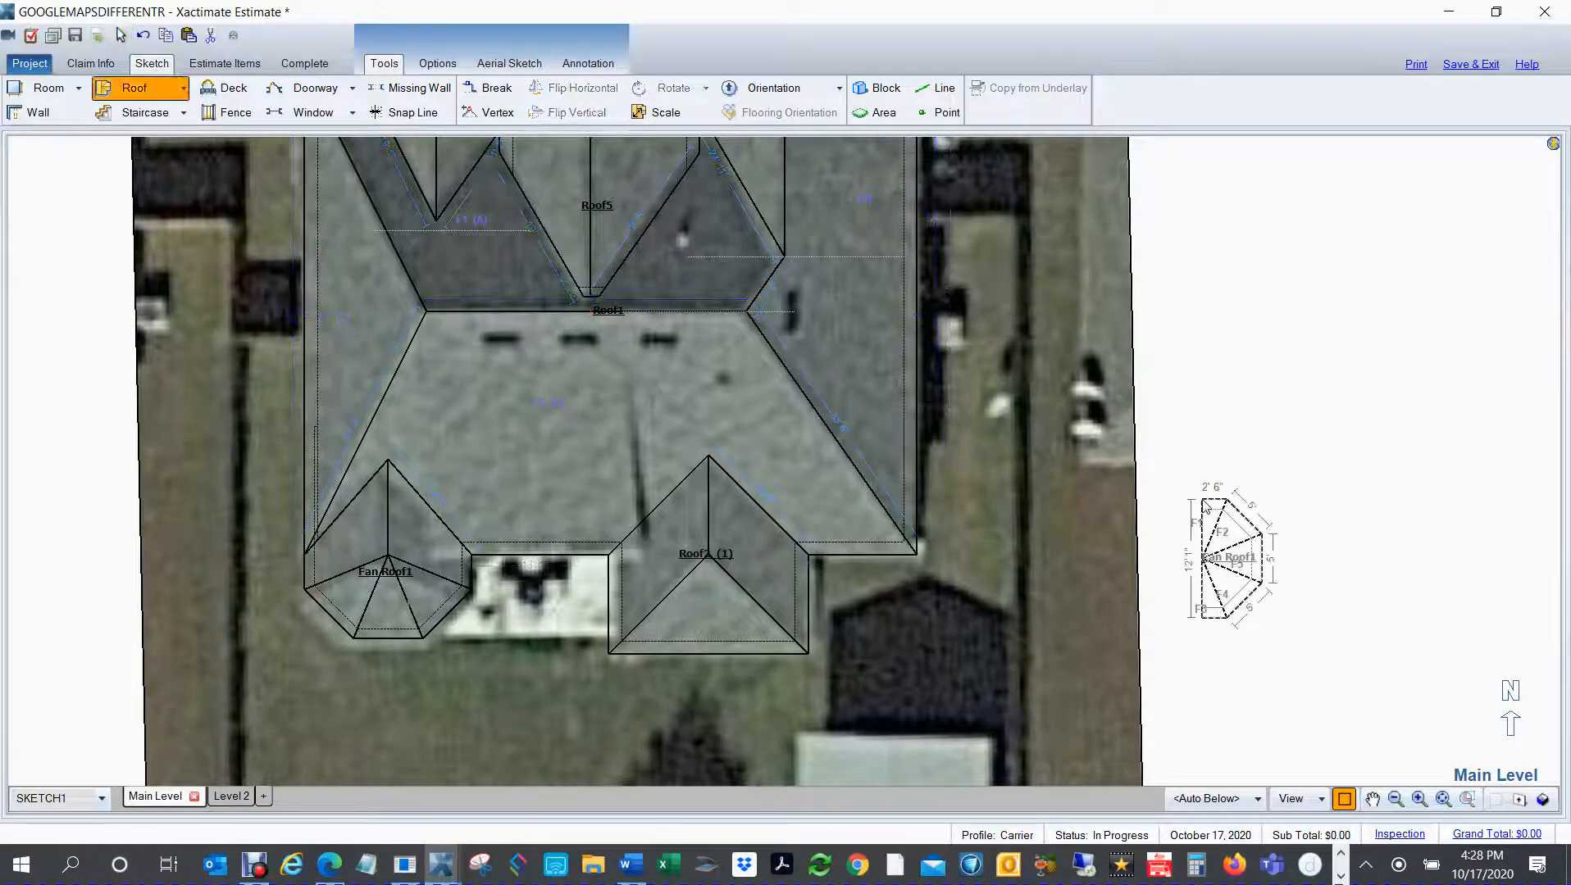
key("space")
key("space")
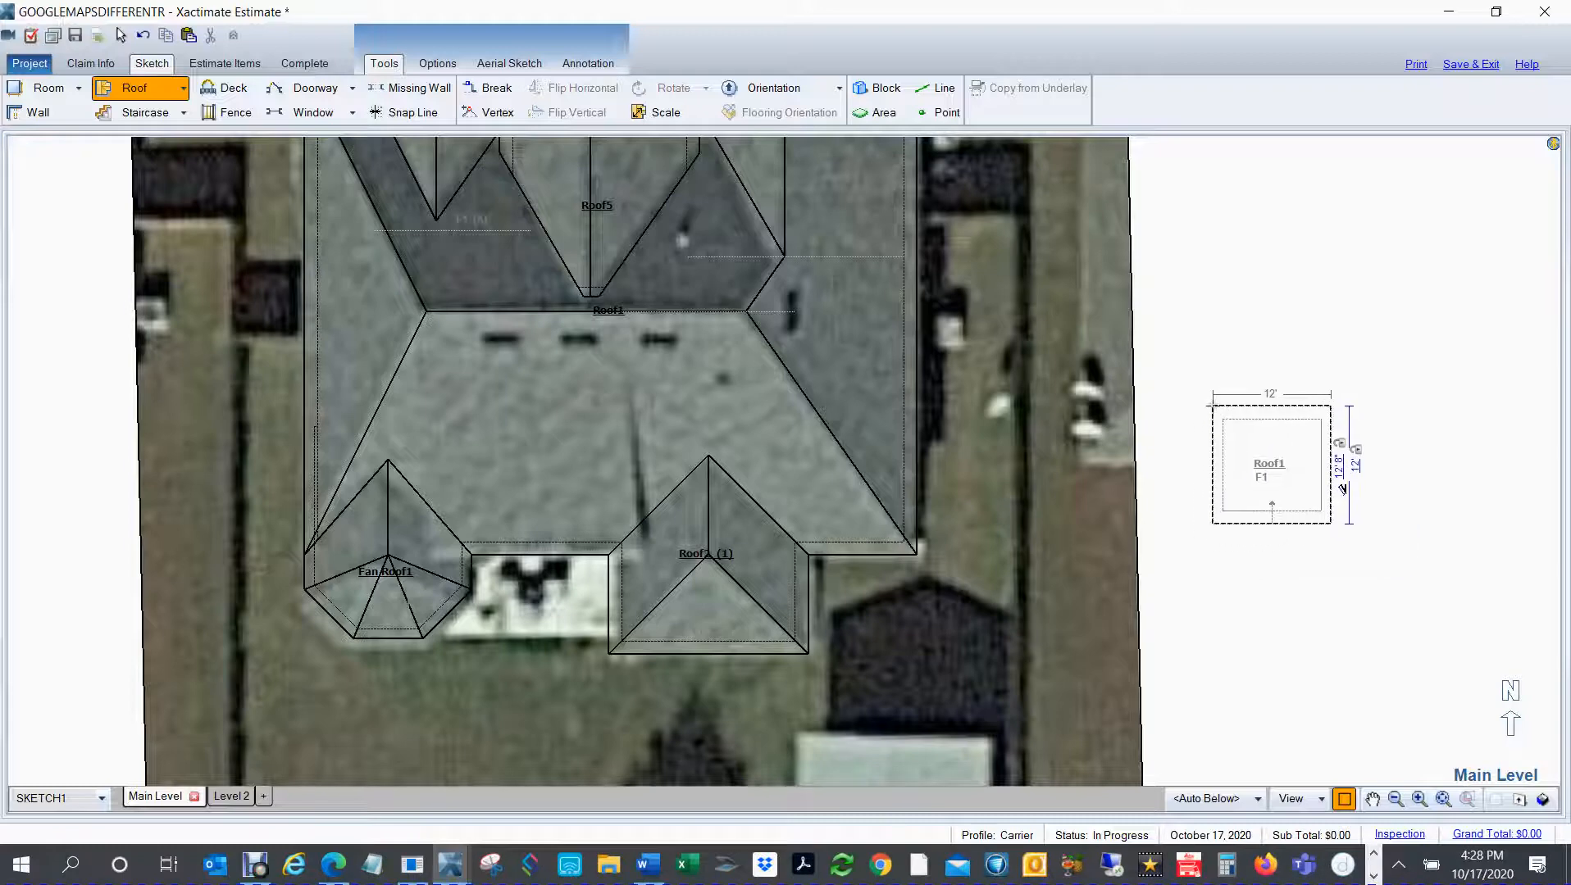
left_click(1282, 487)
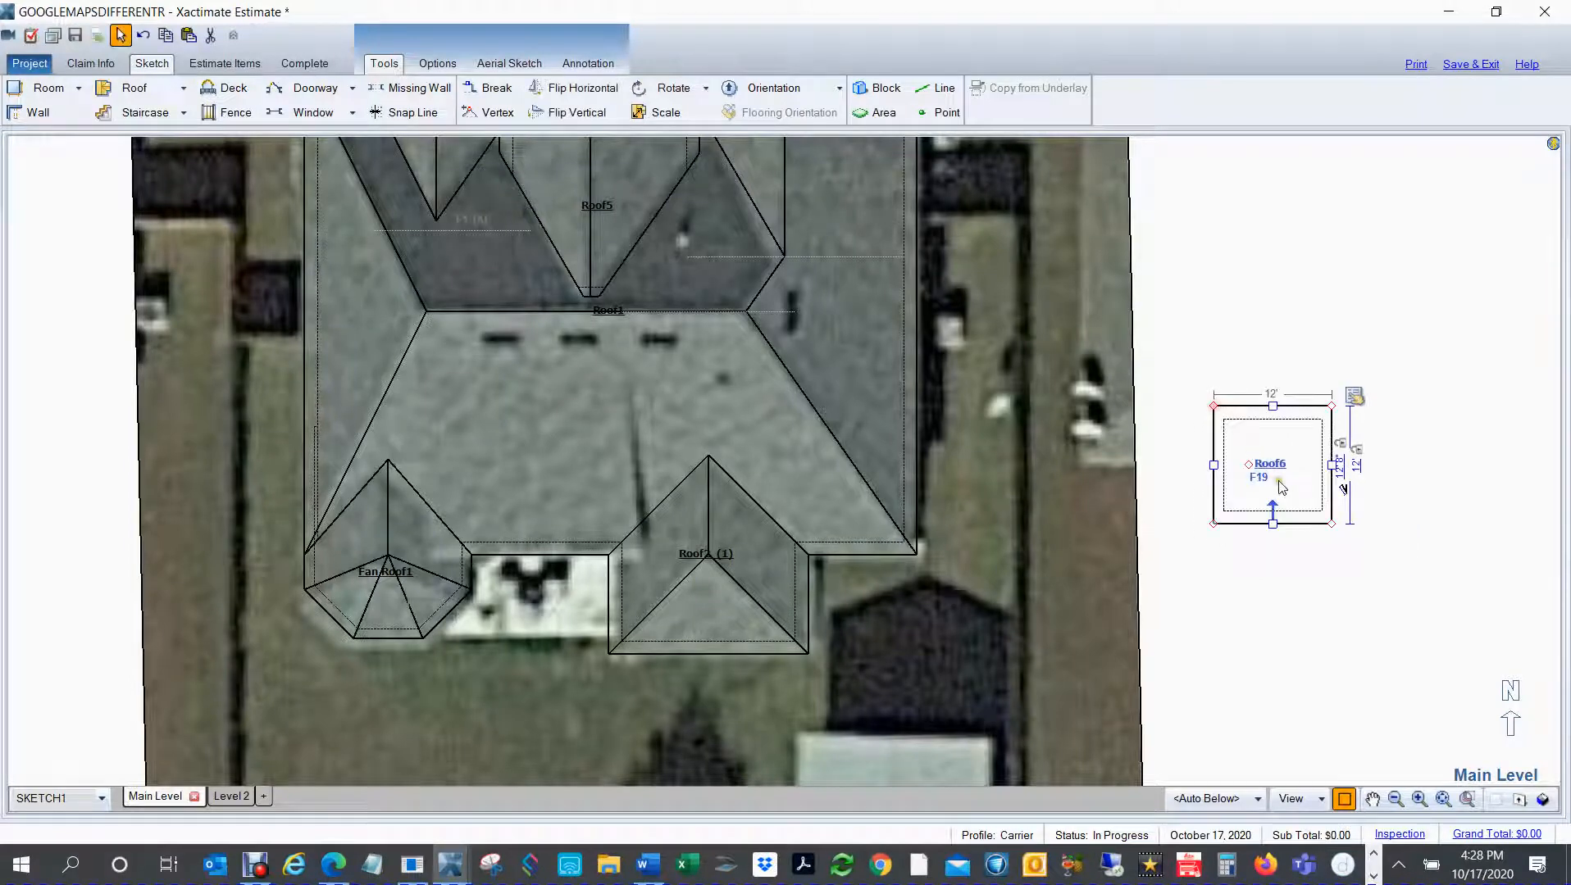
Step: Set the new shed roof's slope to 5" of rise per 12 in its roof properties
left_click(1354, 396)
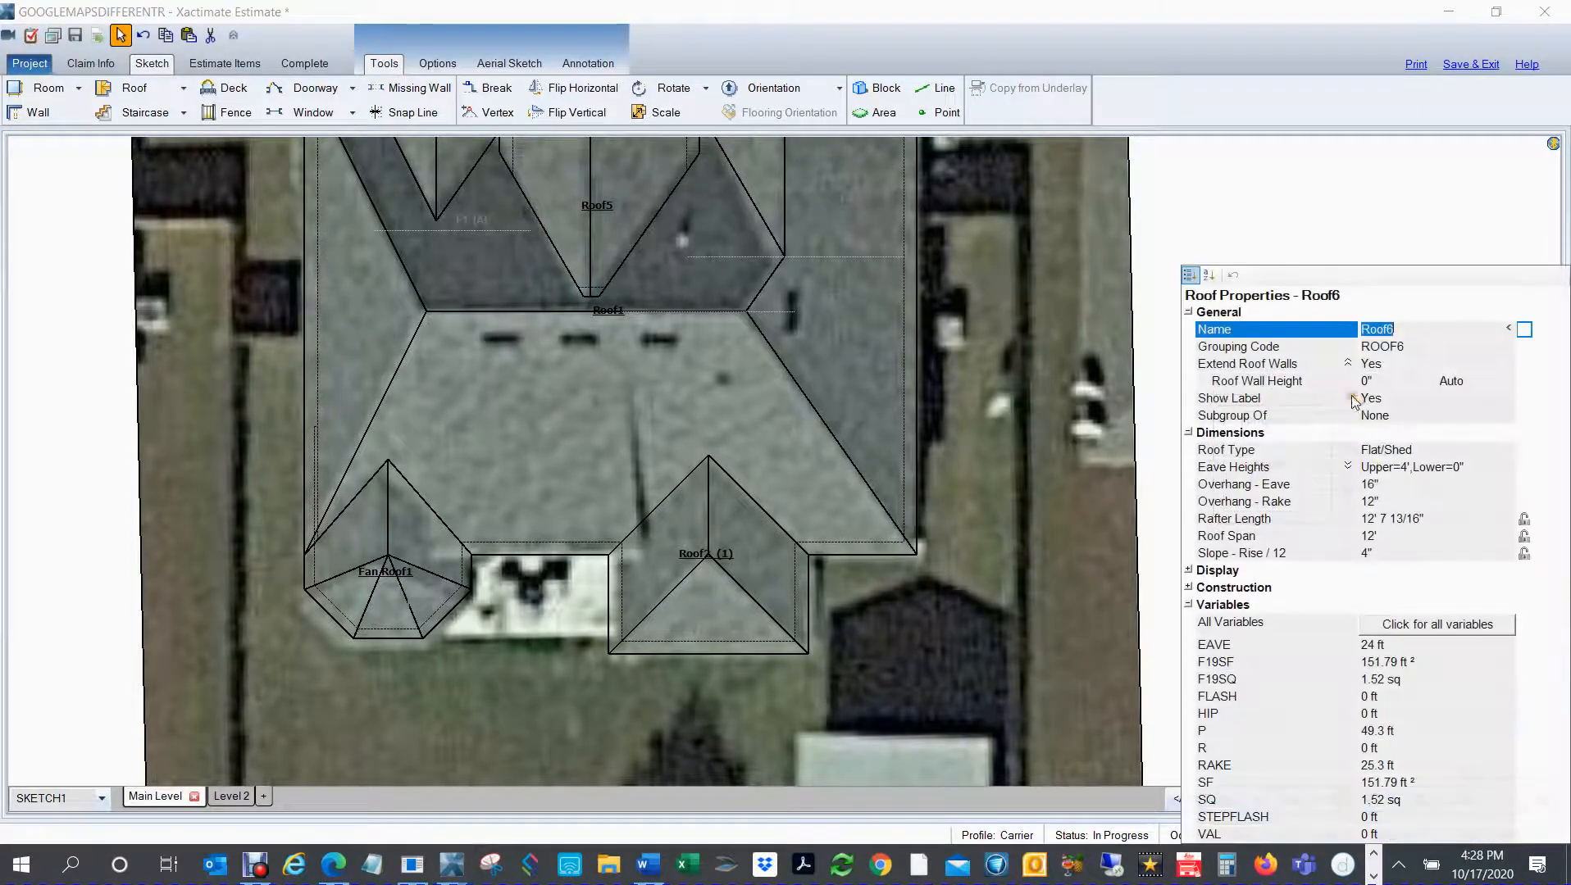
left_click(1381, 554)
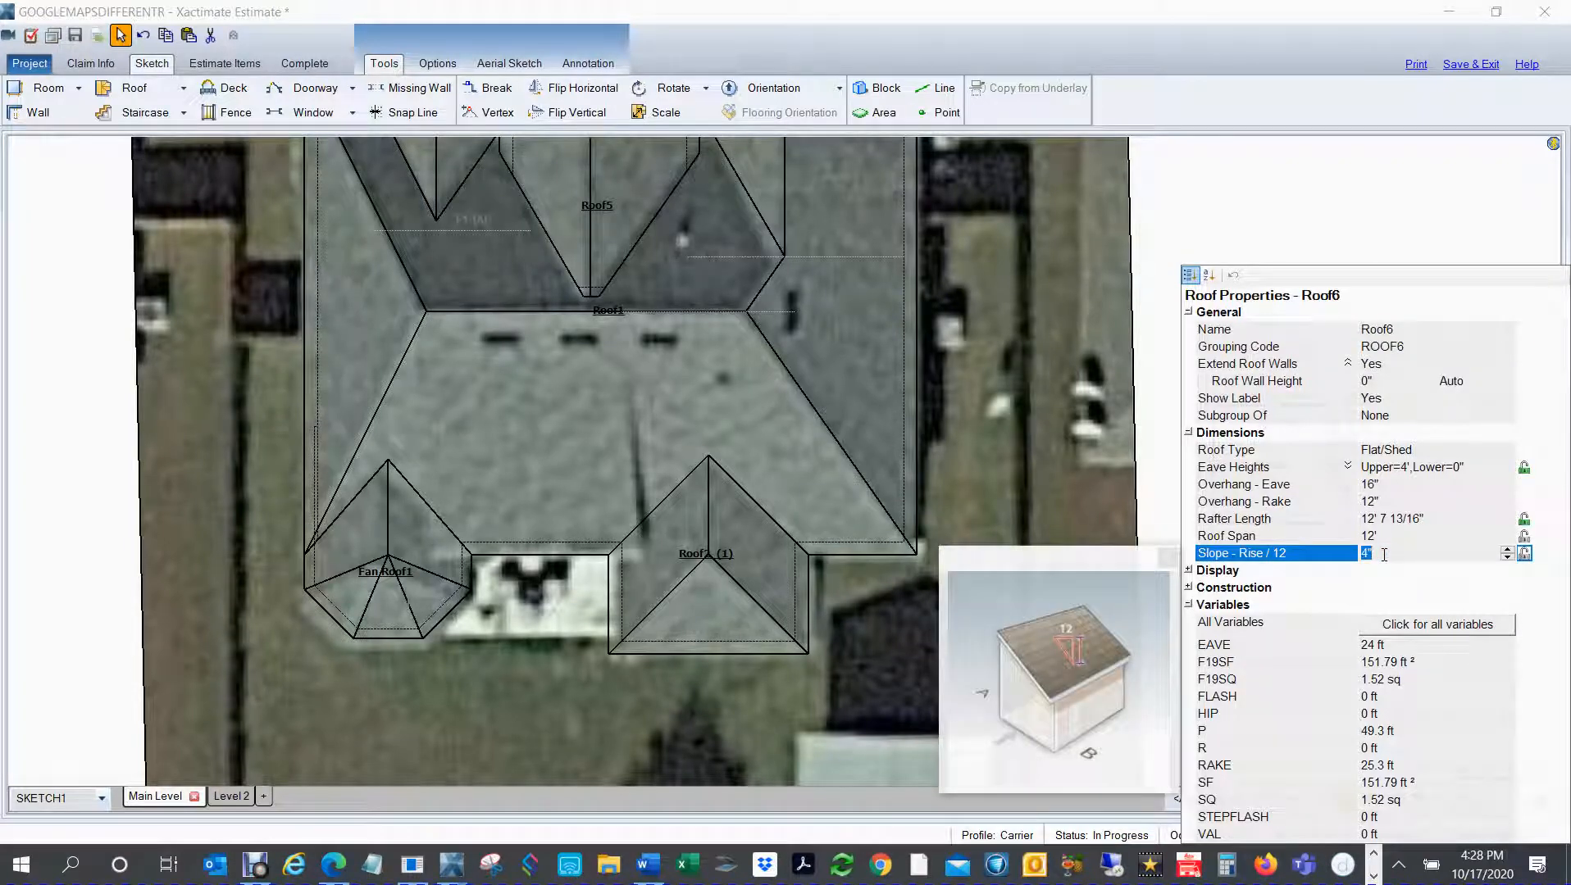
type("5")
key("Return")
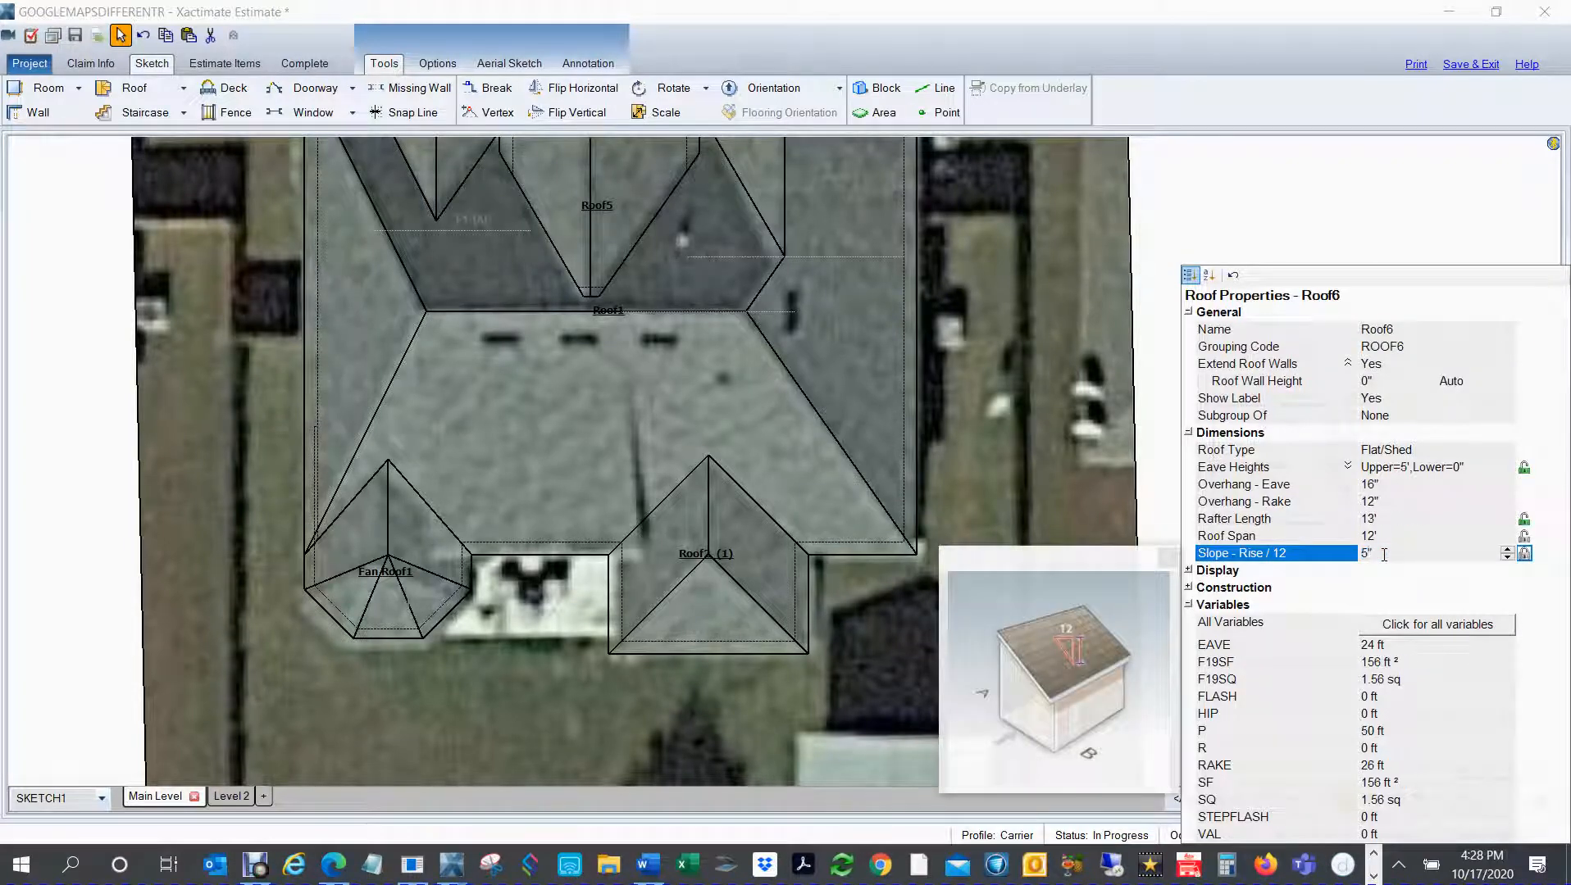
left_click(1306, 189)
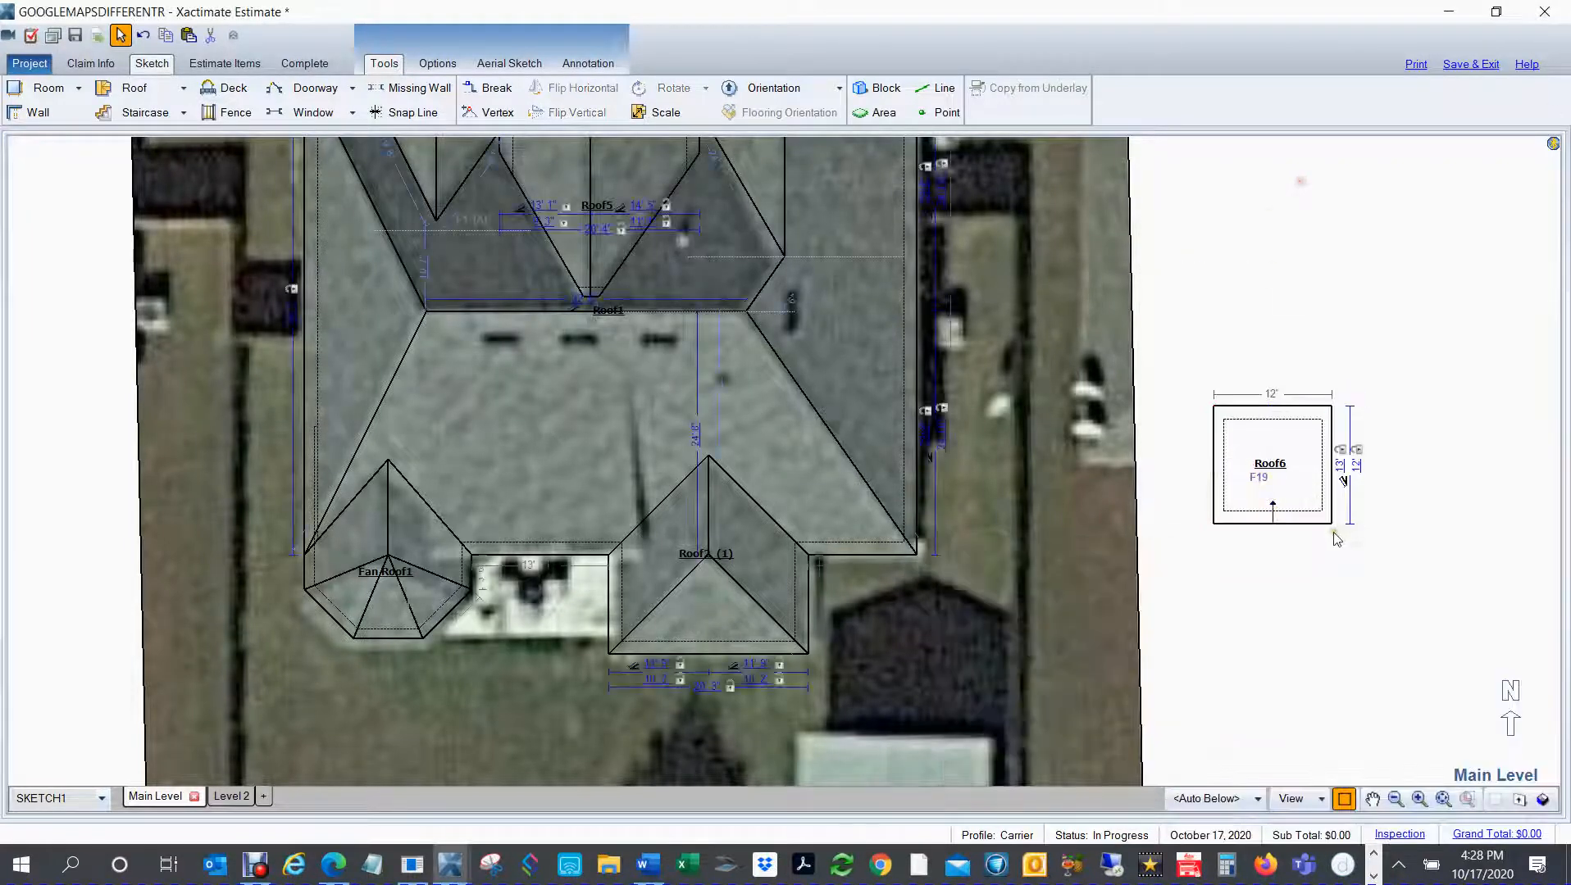
Step: Move the shed roof onto the main roof's south slope and stretch its west edge to make it 21' 6" wide
left_click(1266, 489)
left_click_drag(1246, 461, 581, 506)
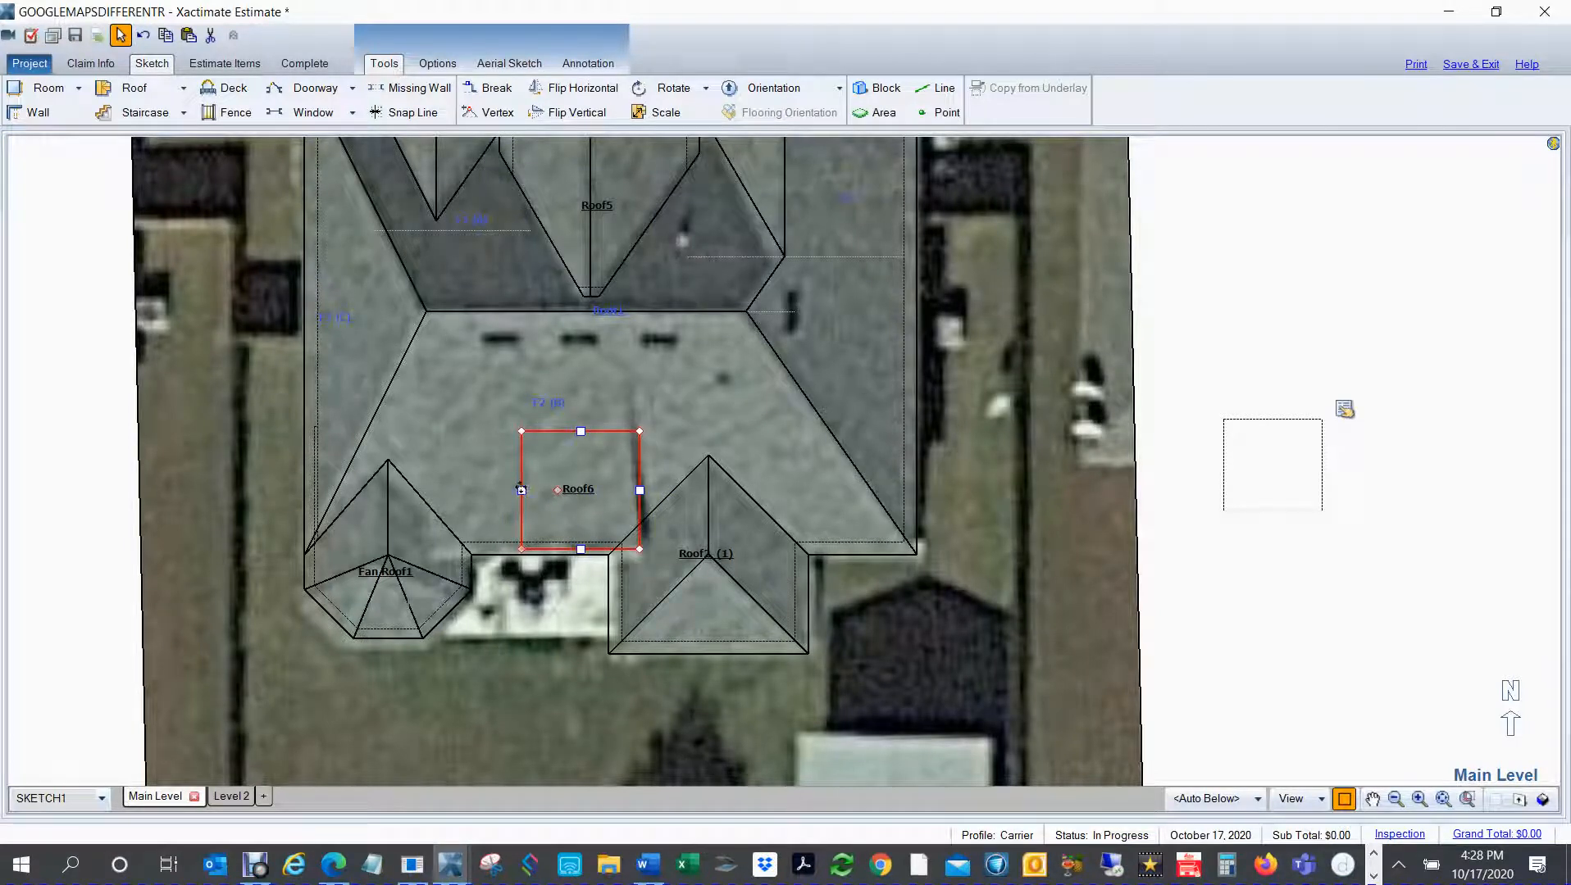
left_click_drag(521, 490, 441, 518)
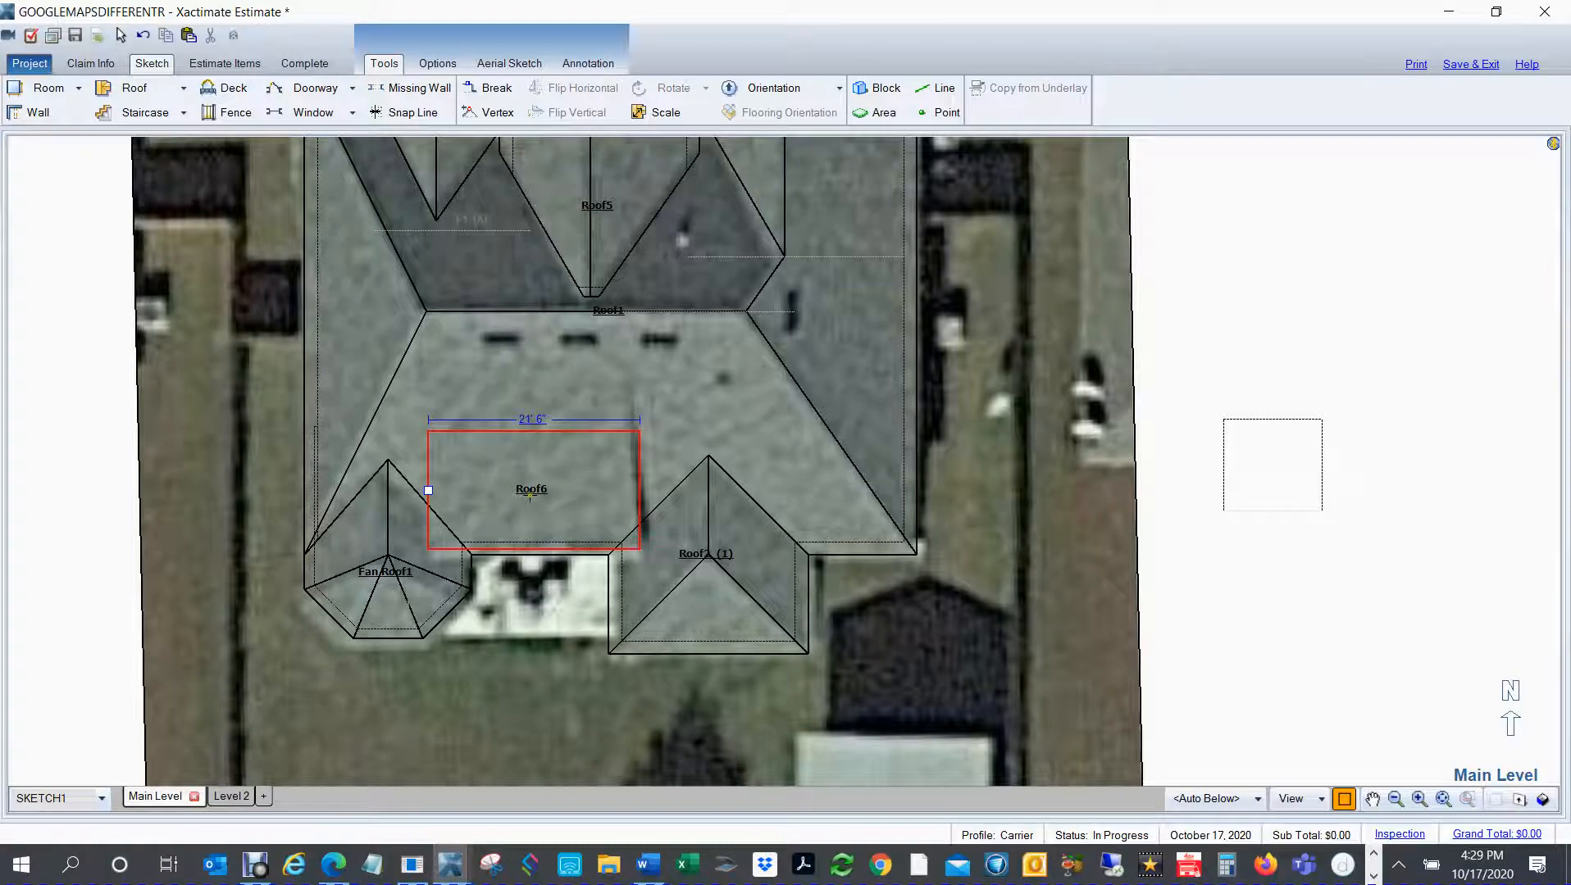
Step: Move the shed roof clear of the house to the east and raise it high above the ground in the 3D view
mouse_move(529, 495)
left_mouse_down()
mouse_move(652, 468)
mouse_move(1037, 466)
mouse_move(1259, 490)
left_mouse_up()
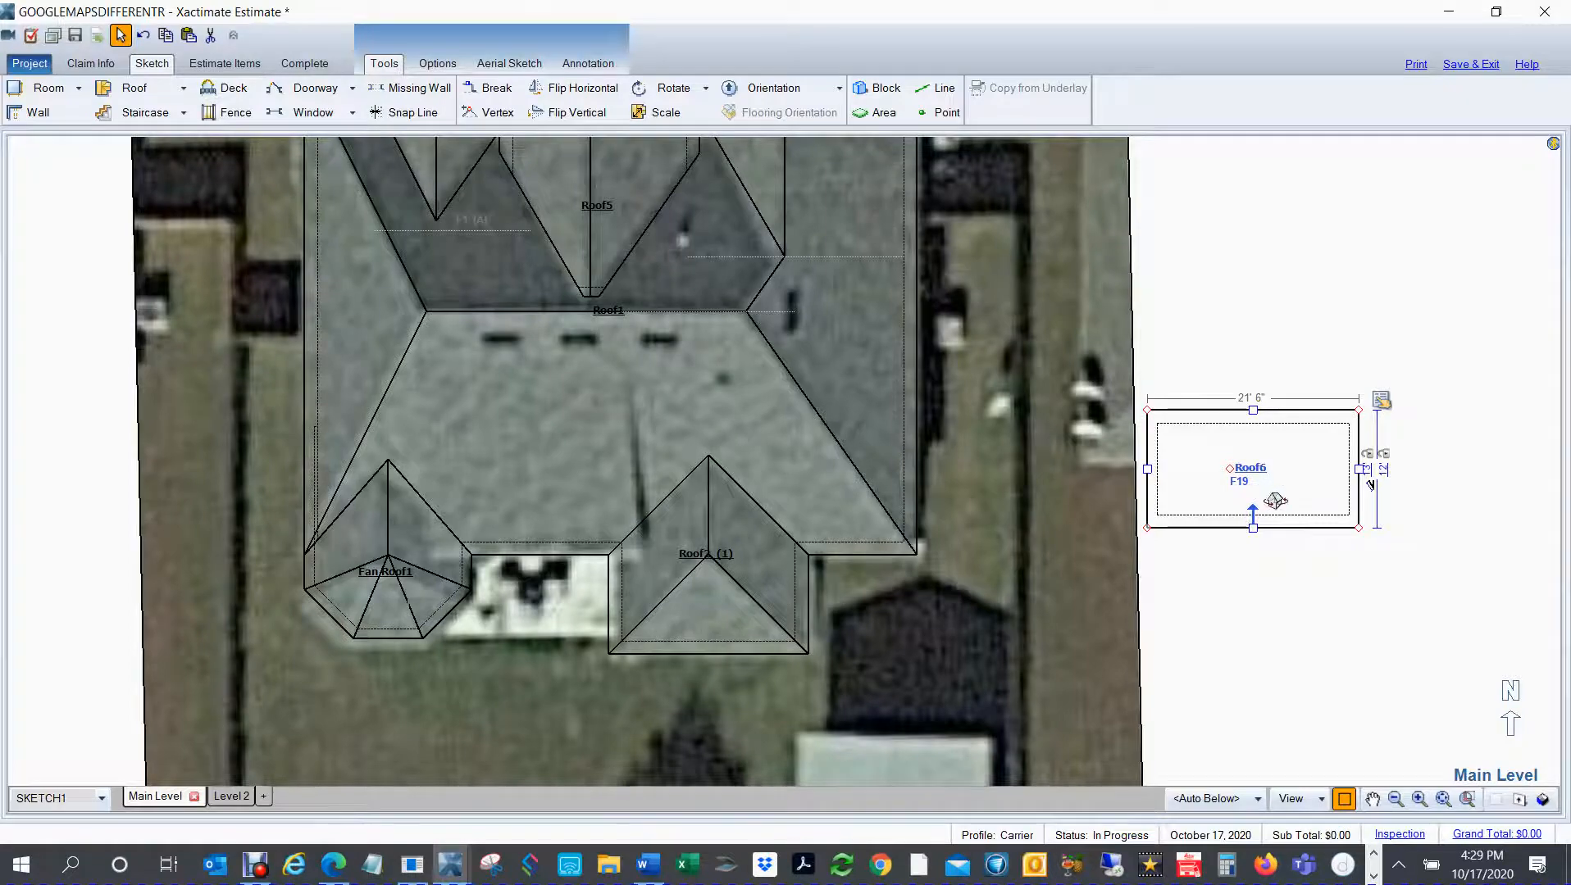
key("F10")
left_click_drag(1279, 567, 1280, 280)
left_click(1239, 511)
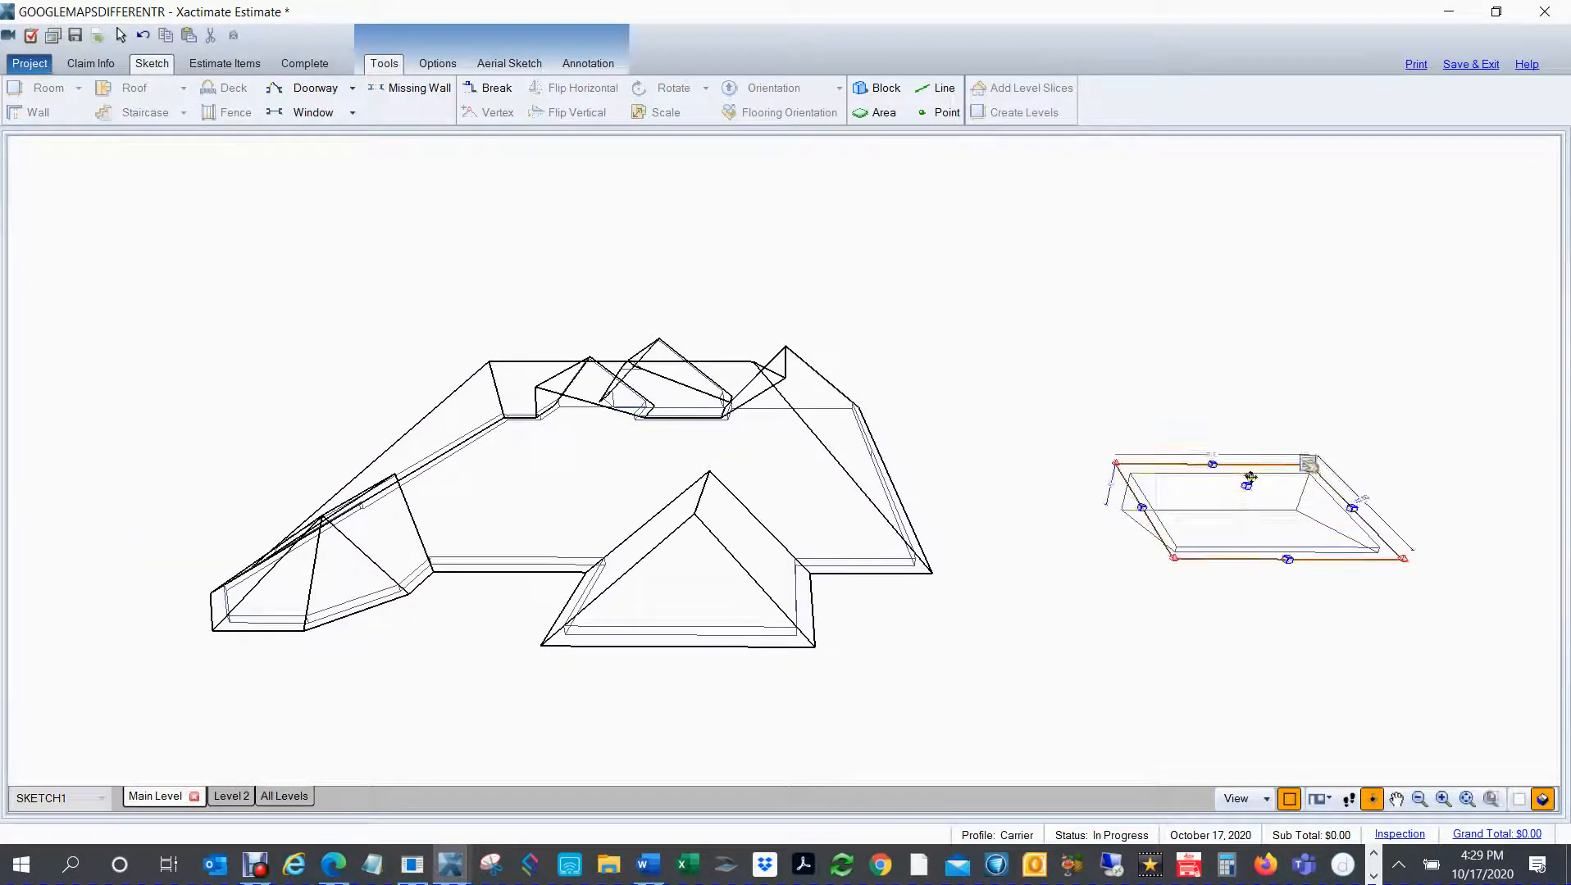
left_click_drag(1249, 467, 1237, 302)
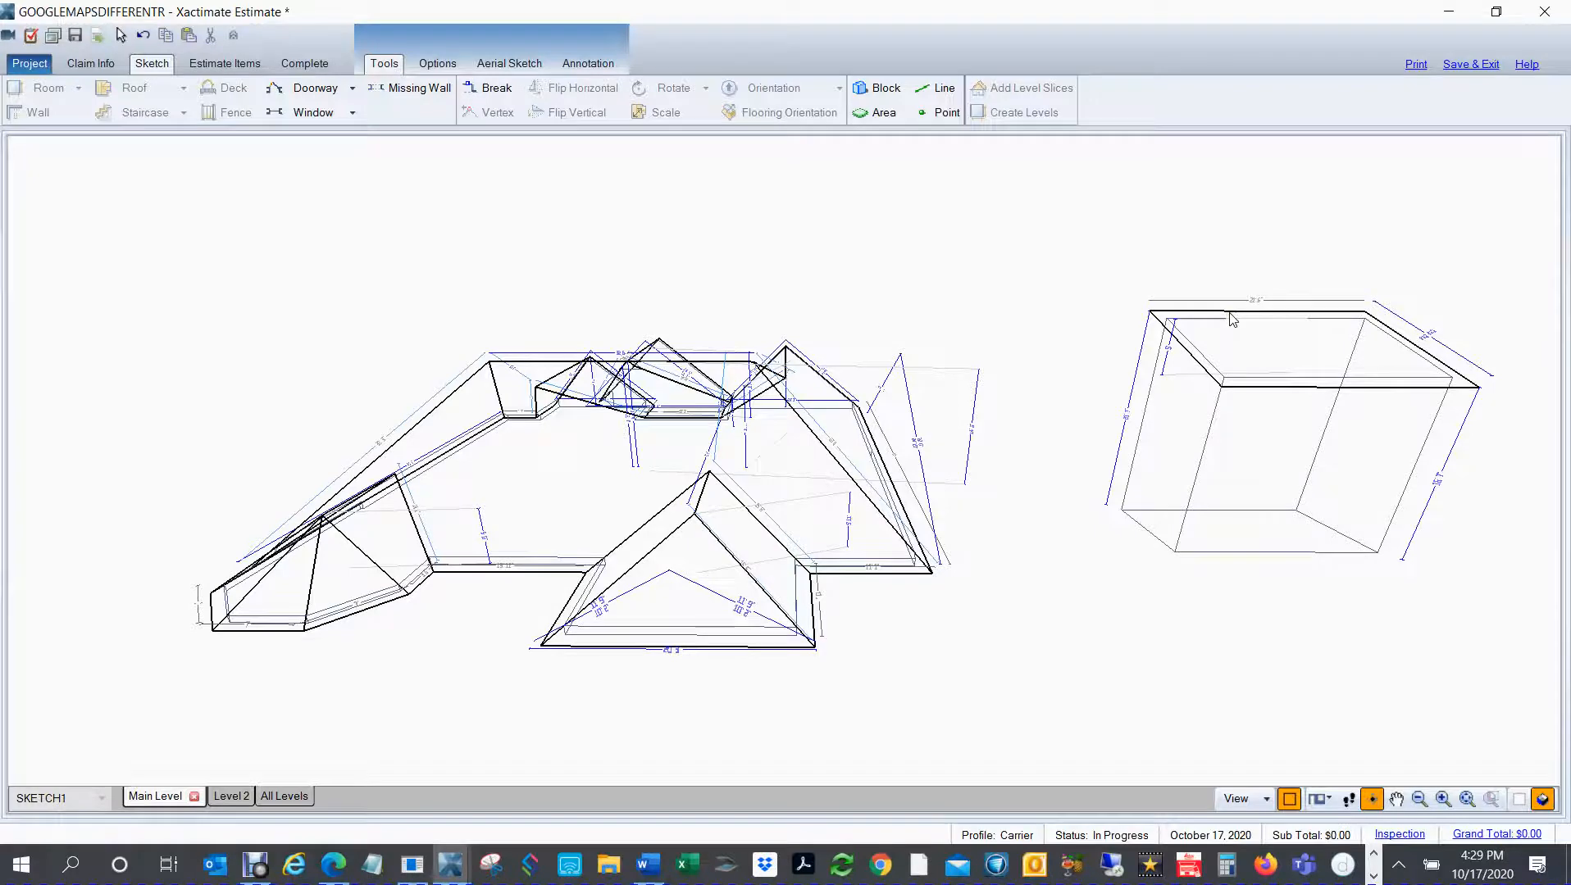
Step: Return to plan view and move the raised shed roof back onto the main roof's south slope, between the fan roof and the rear hip roof
key("F8")
left_click(1232, 473)
left_click_drag(1230, 470, 514, 482)
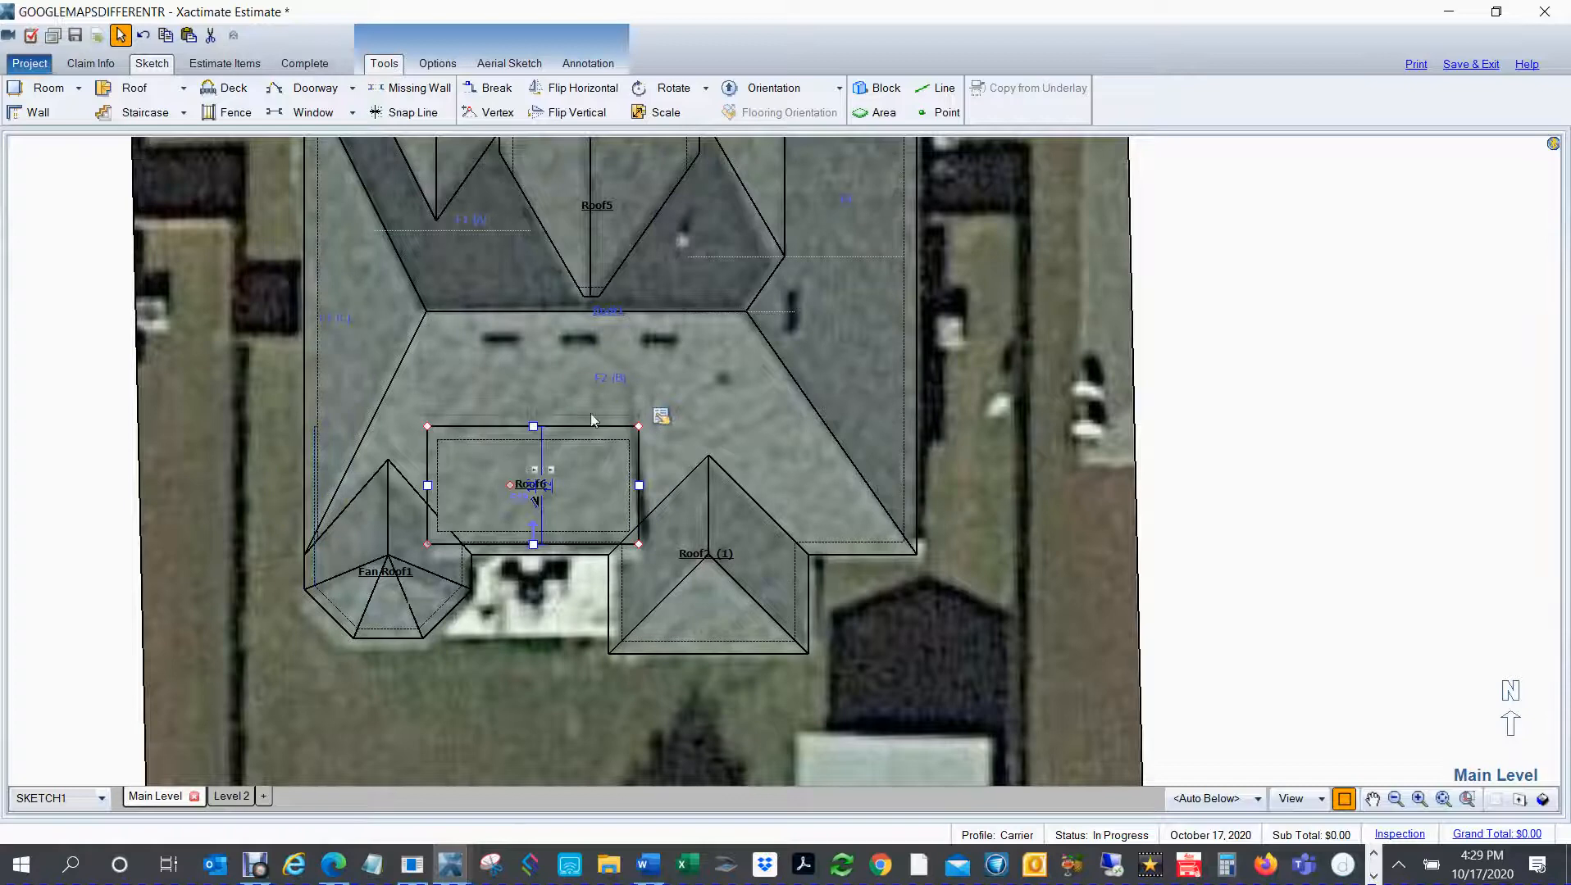
Step: Stretch the shed roof's north edge toward the main ridge and check its fit in the shaded 3D model
mouse_move(532, 426)
left_mouse_down()
mouse_move(531, 346)
mouse_move(528, 398)
left_mouse_up()
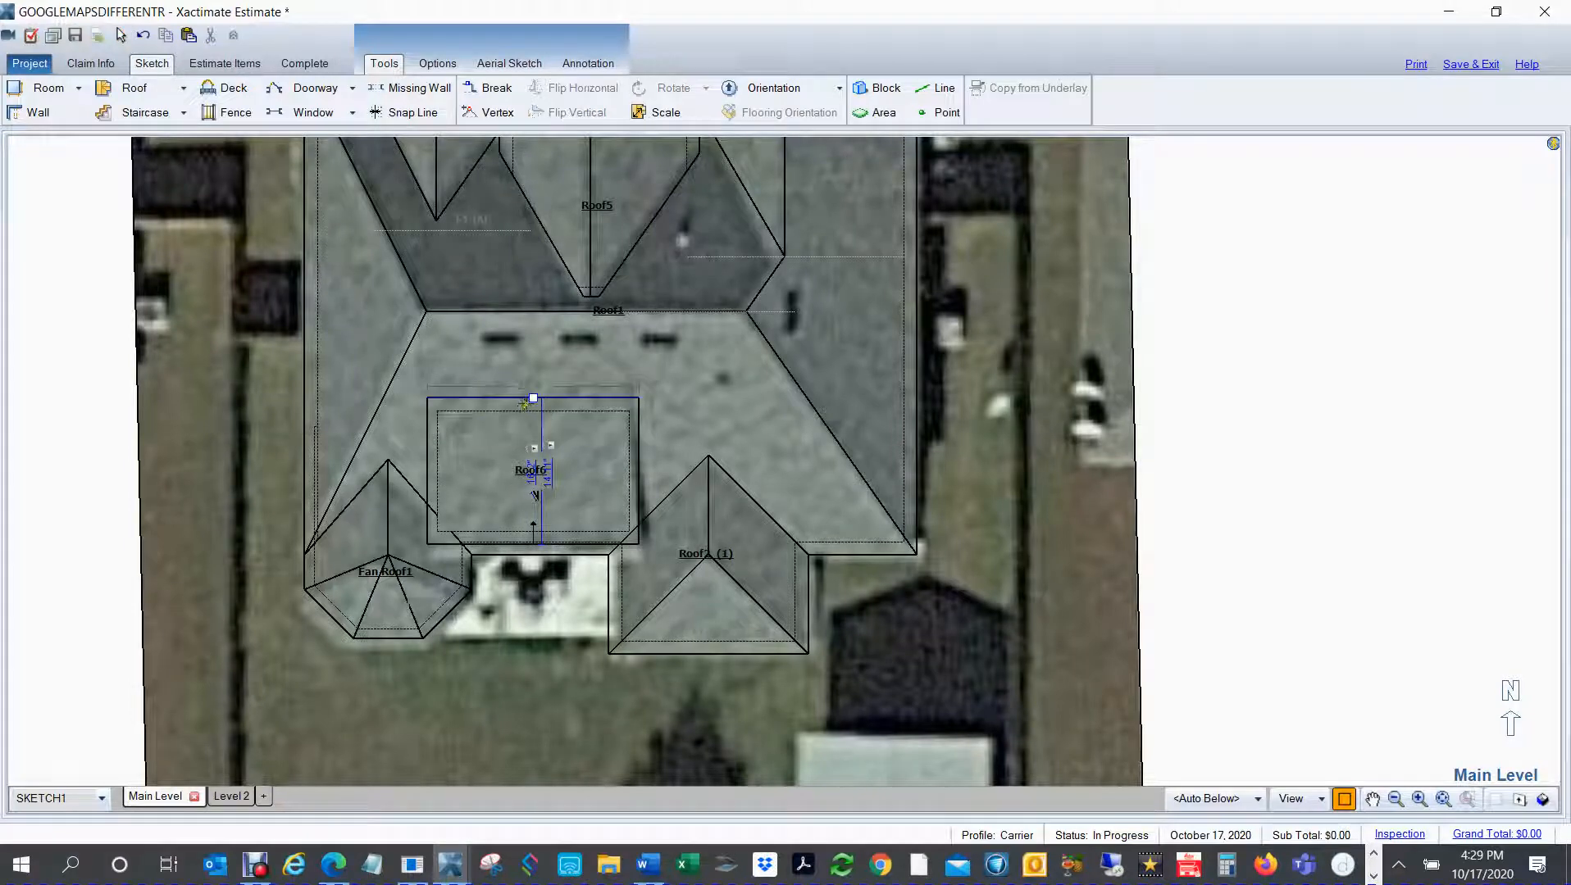
left_click_drag(533, 398, 533, 391)
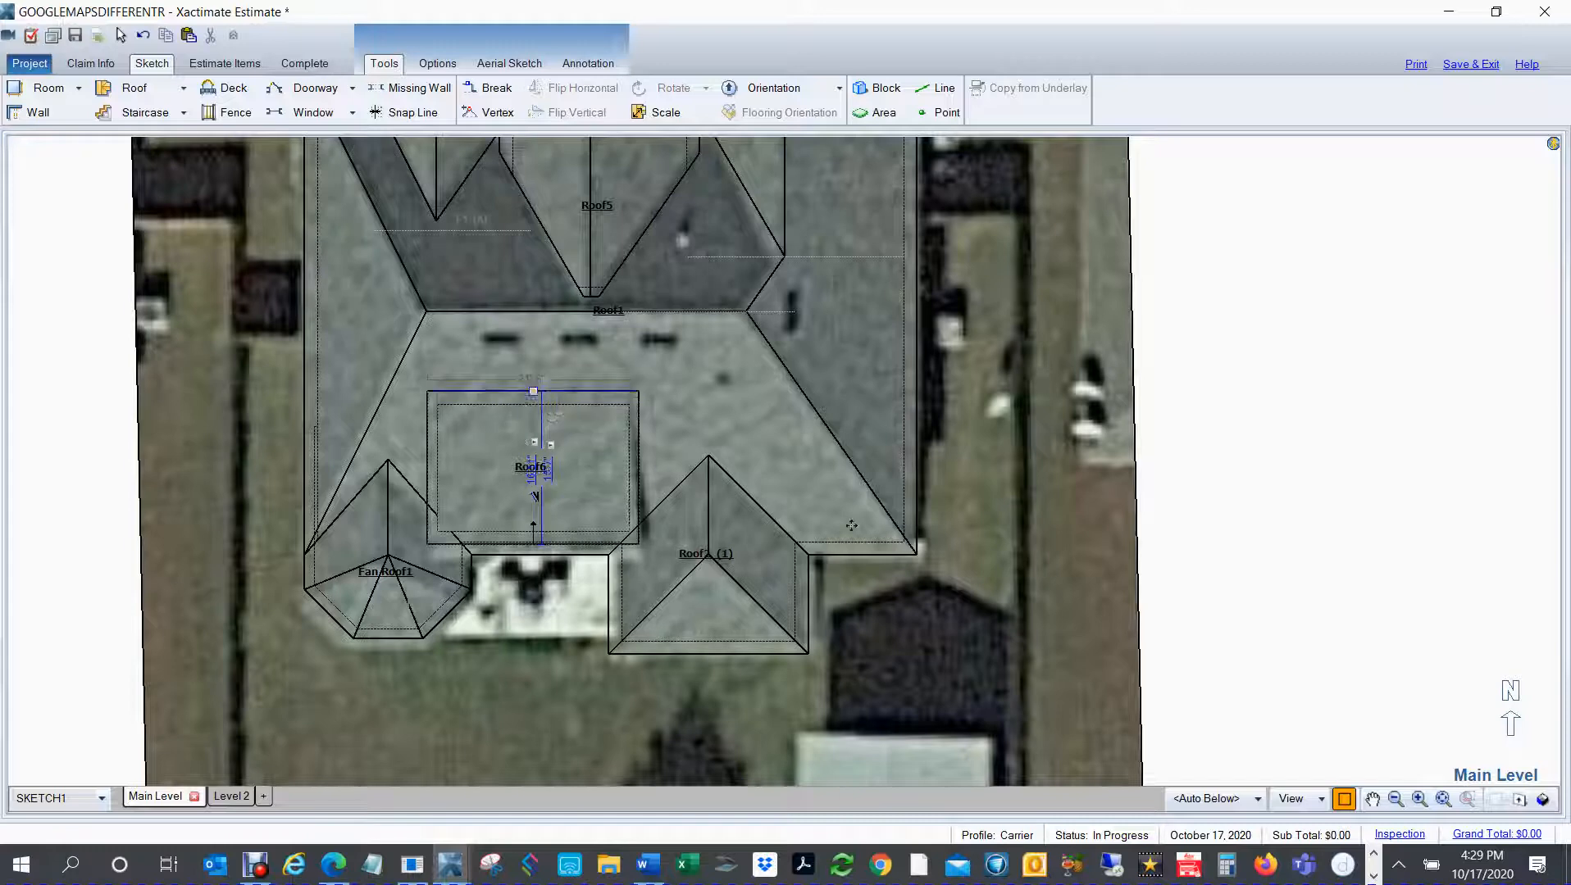
left_click(1292, 580)
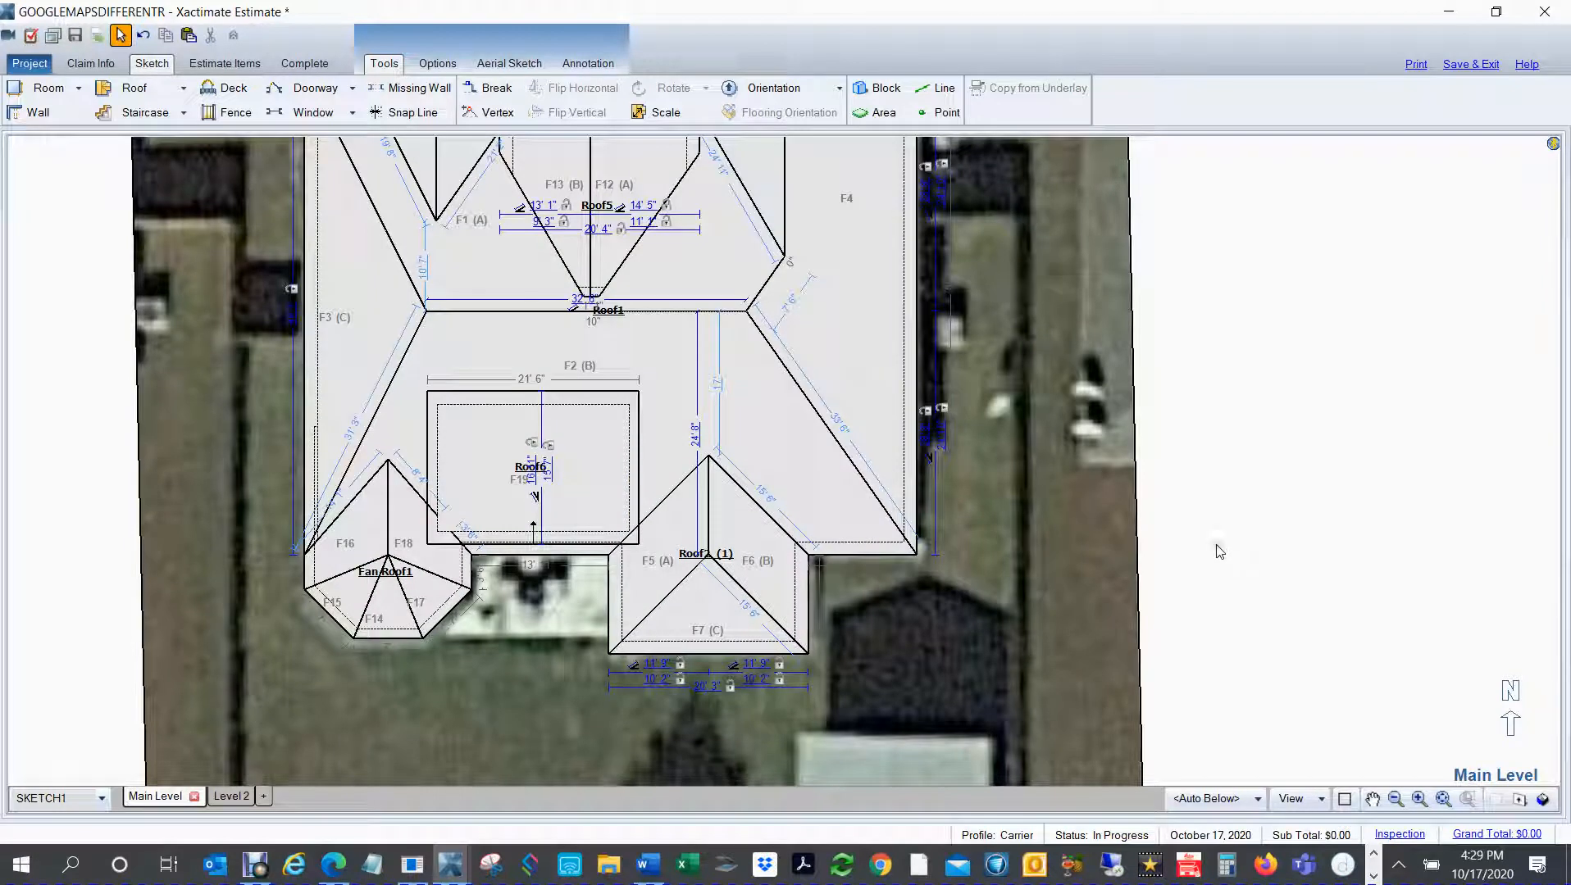
left_click(1542, 800)
mouse_move(862, 642)
left_mouse_down()
mouse_move(619, 573)
mouse_move(540, 420)
left_mouse_up()
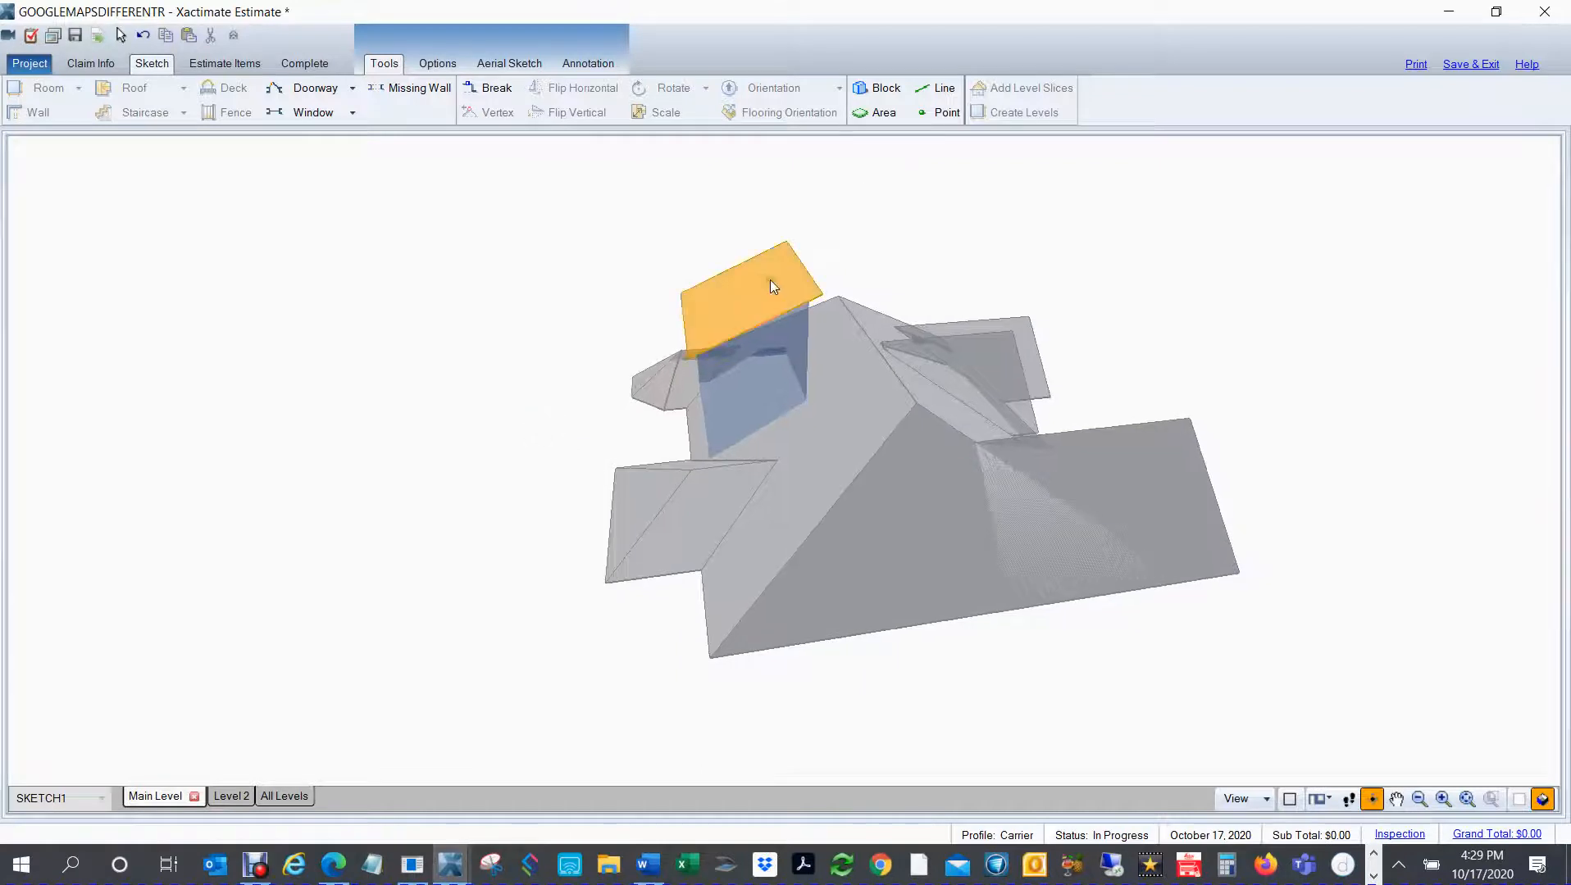
Step: Adjust the shed roof's height in the 3D model, lowering it toward the main roof's south slope, and return to the full plan view
scroll(723, 367, "up", 2)
left_click(738, 275)
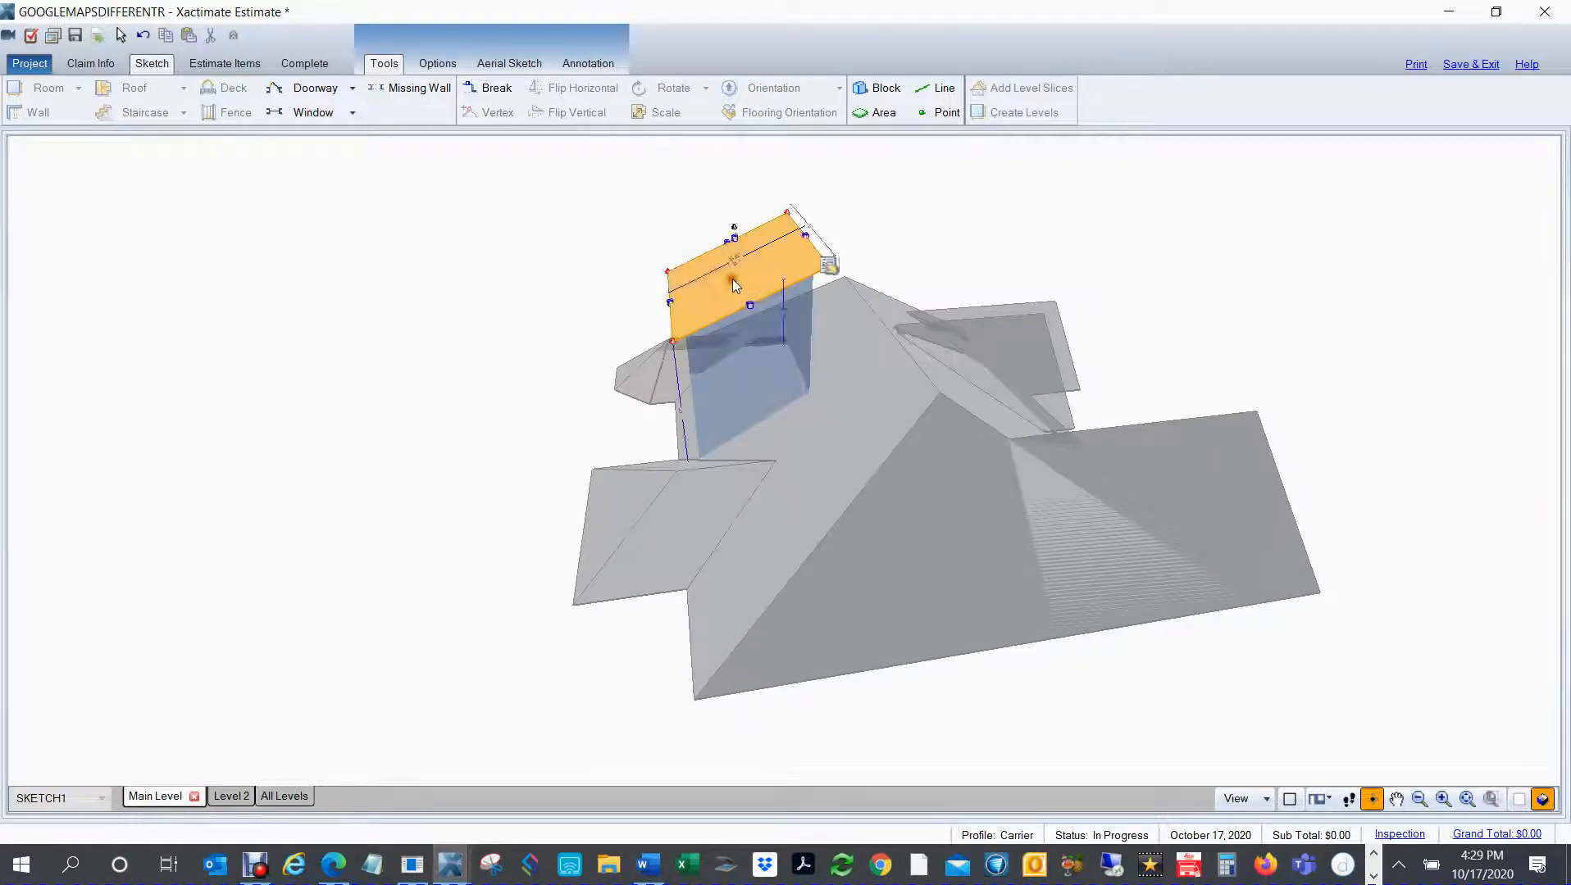
left_click_drag(734, 246, 762, 143)
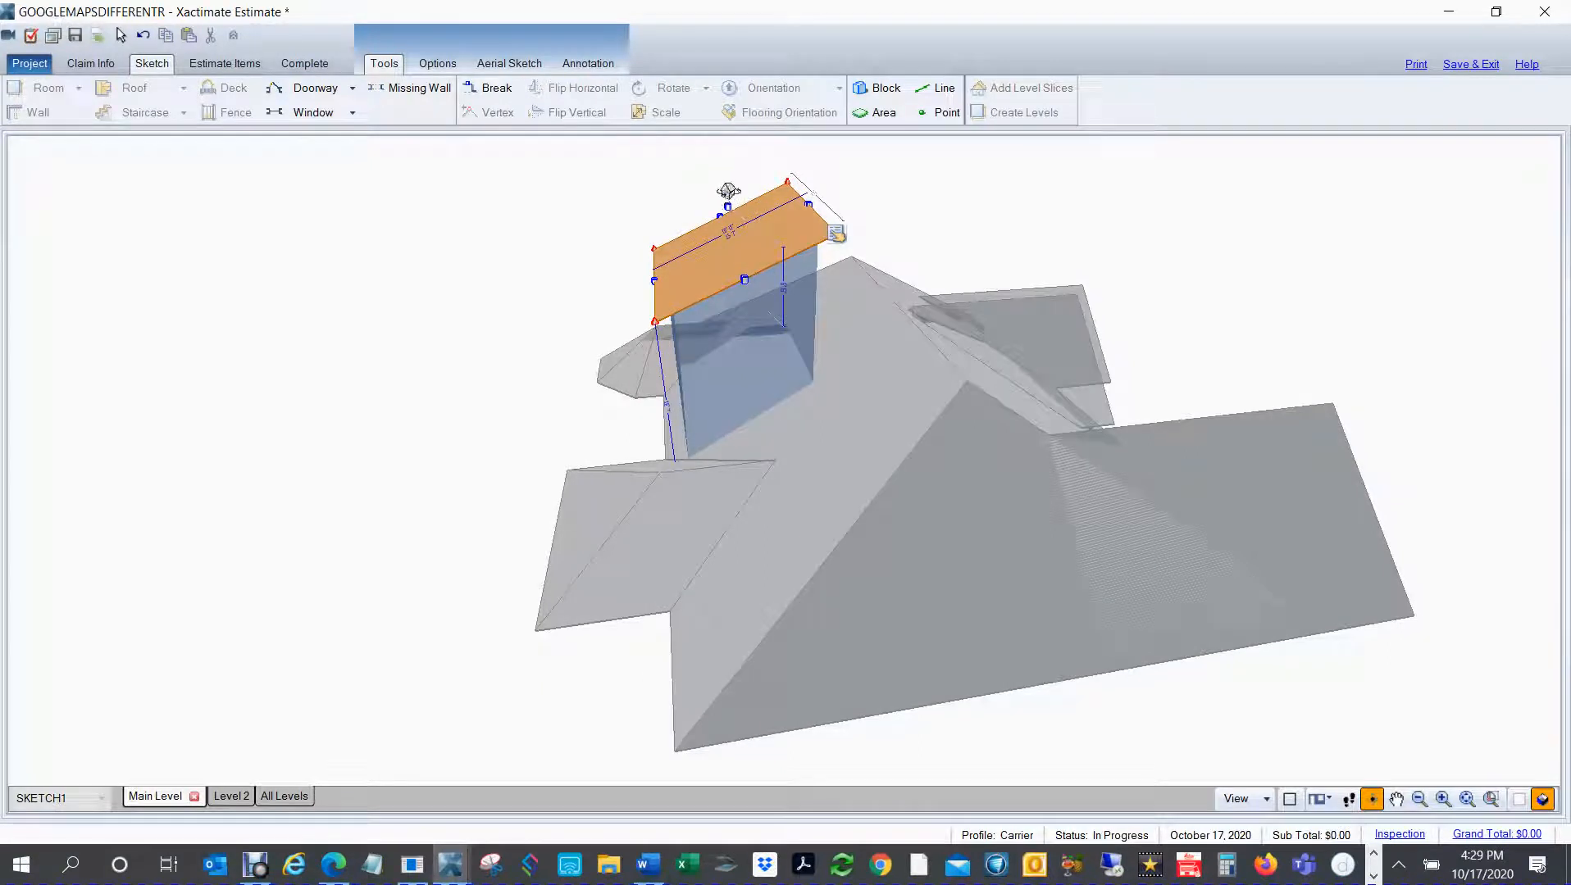
mouse_move(726, 193)
left_mouse_down()
mouse_move(738, 201)
mouse_move(714, 184)
mouse_move(724, 218)
left_mouse_up()
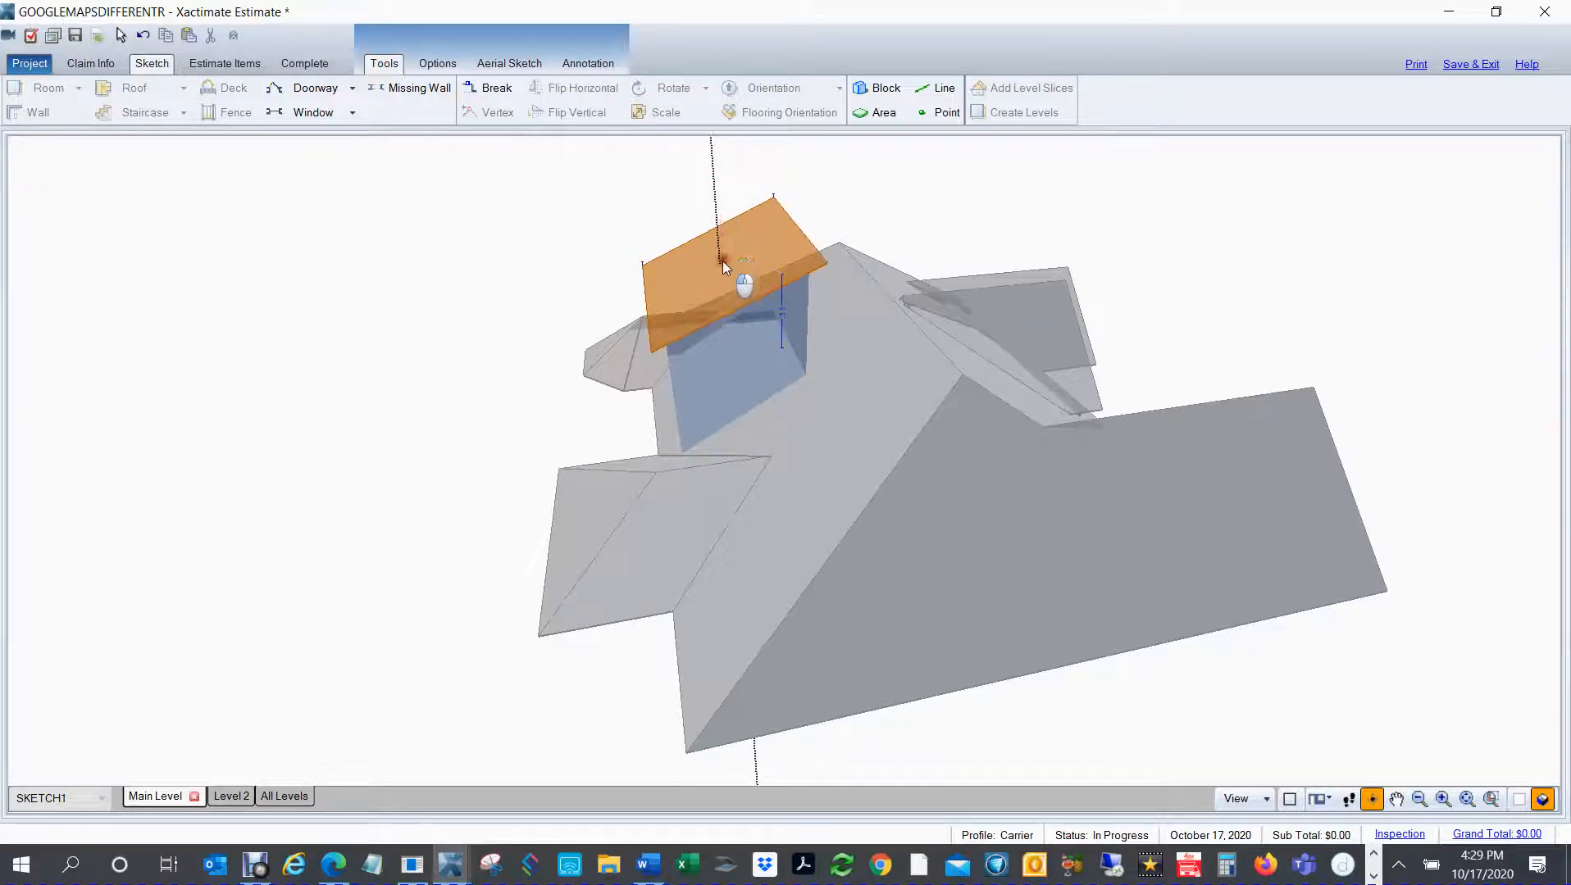
left_click_drag(721, 289, 716, 314)
left_click_drag(396, 333, 410, 326)
left_click_drag(919, 526, 1006, 519)
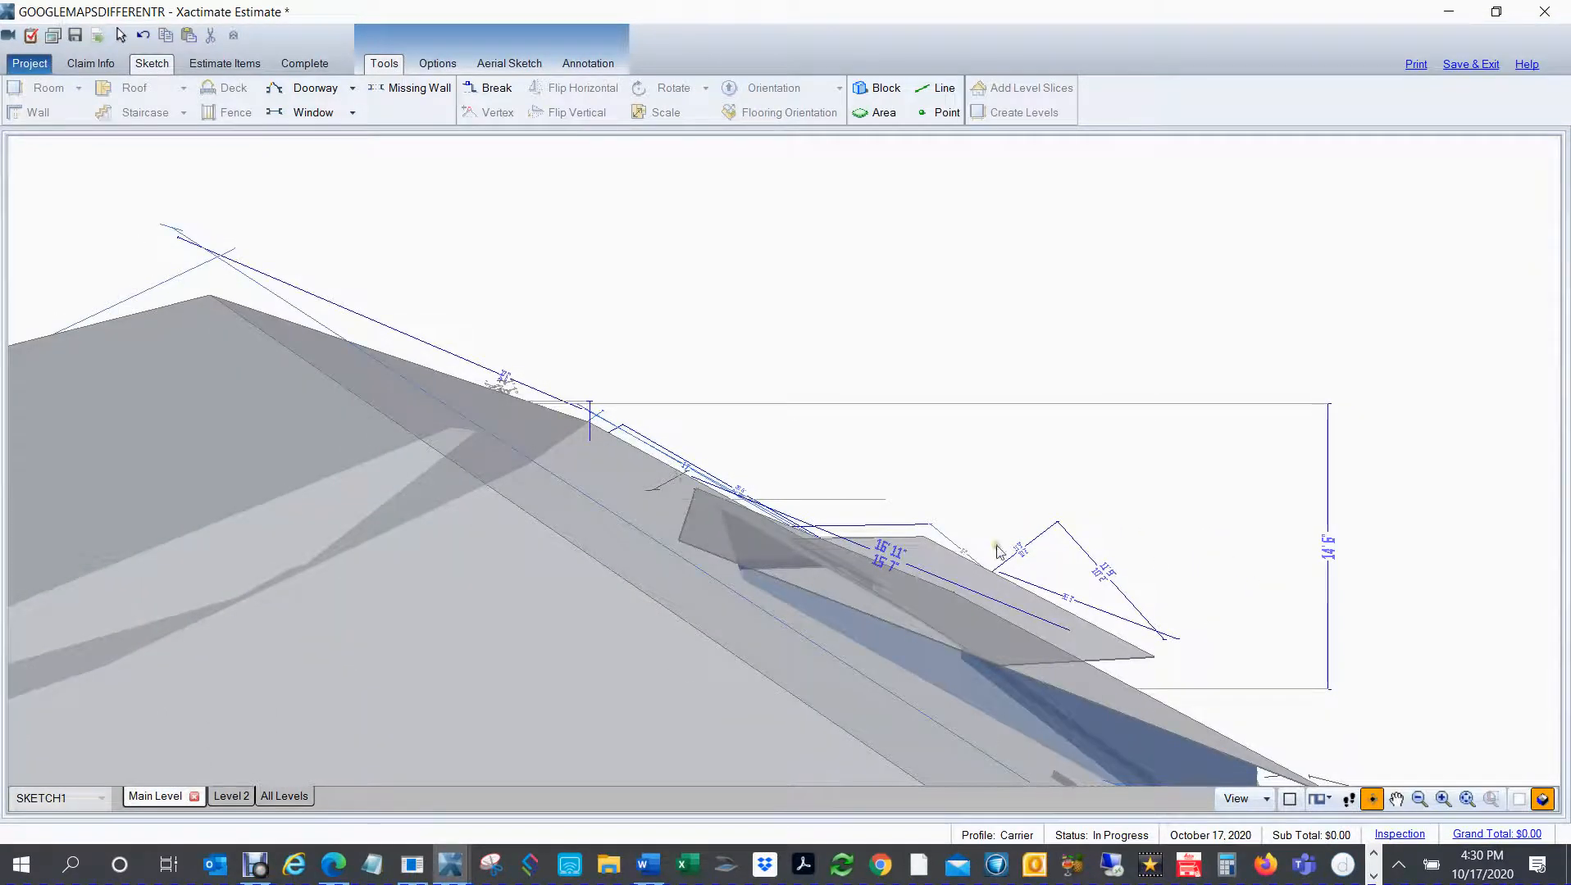
key("F8")
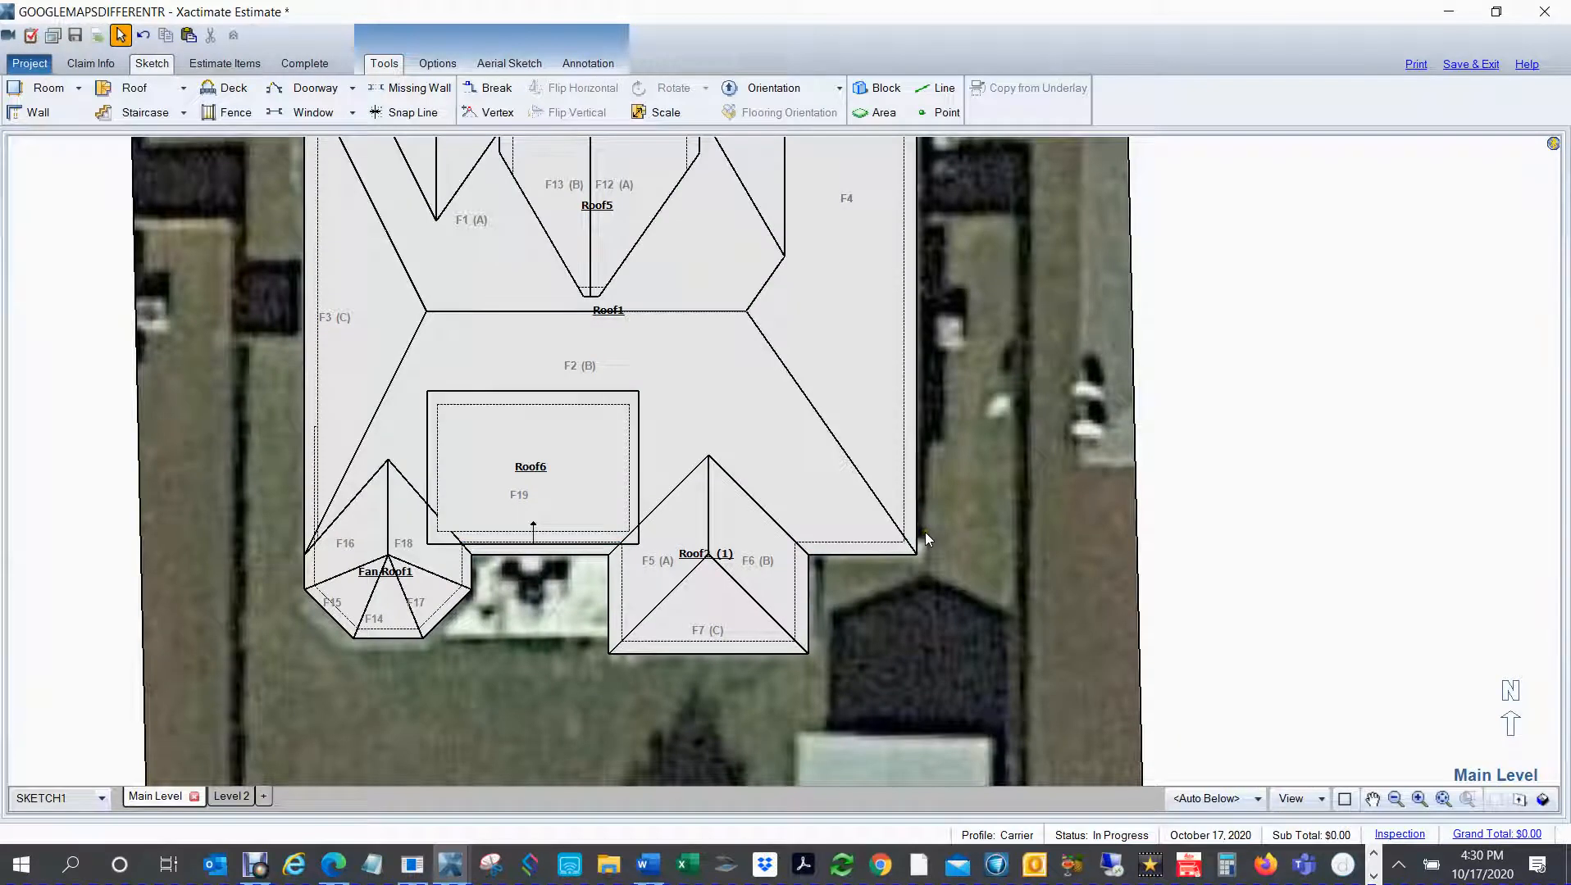
key("Home")
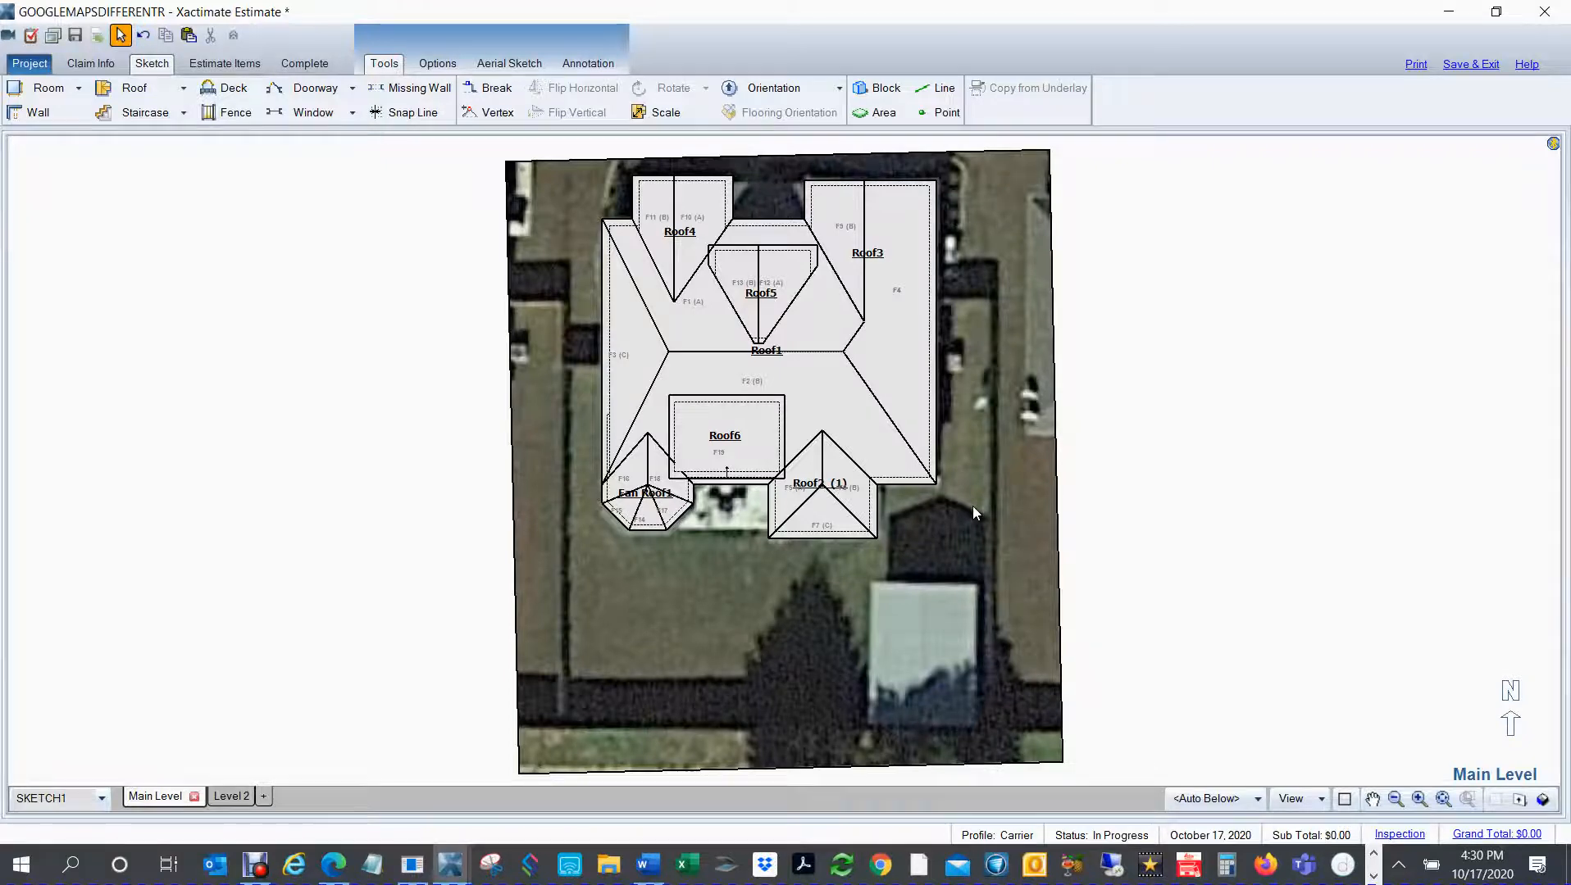
Step: Switch to Google Maps and examine the actual house roof in the 3D satellite view from the rear, side and front
key("alt+Tab")
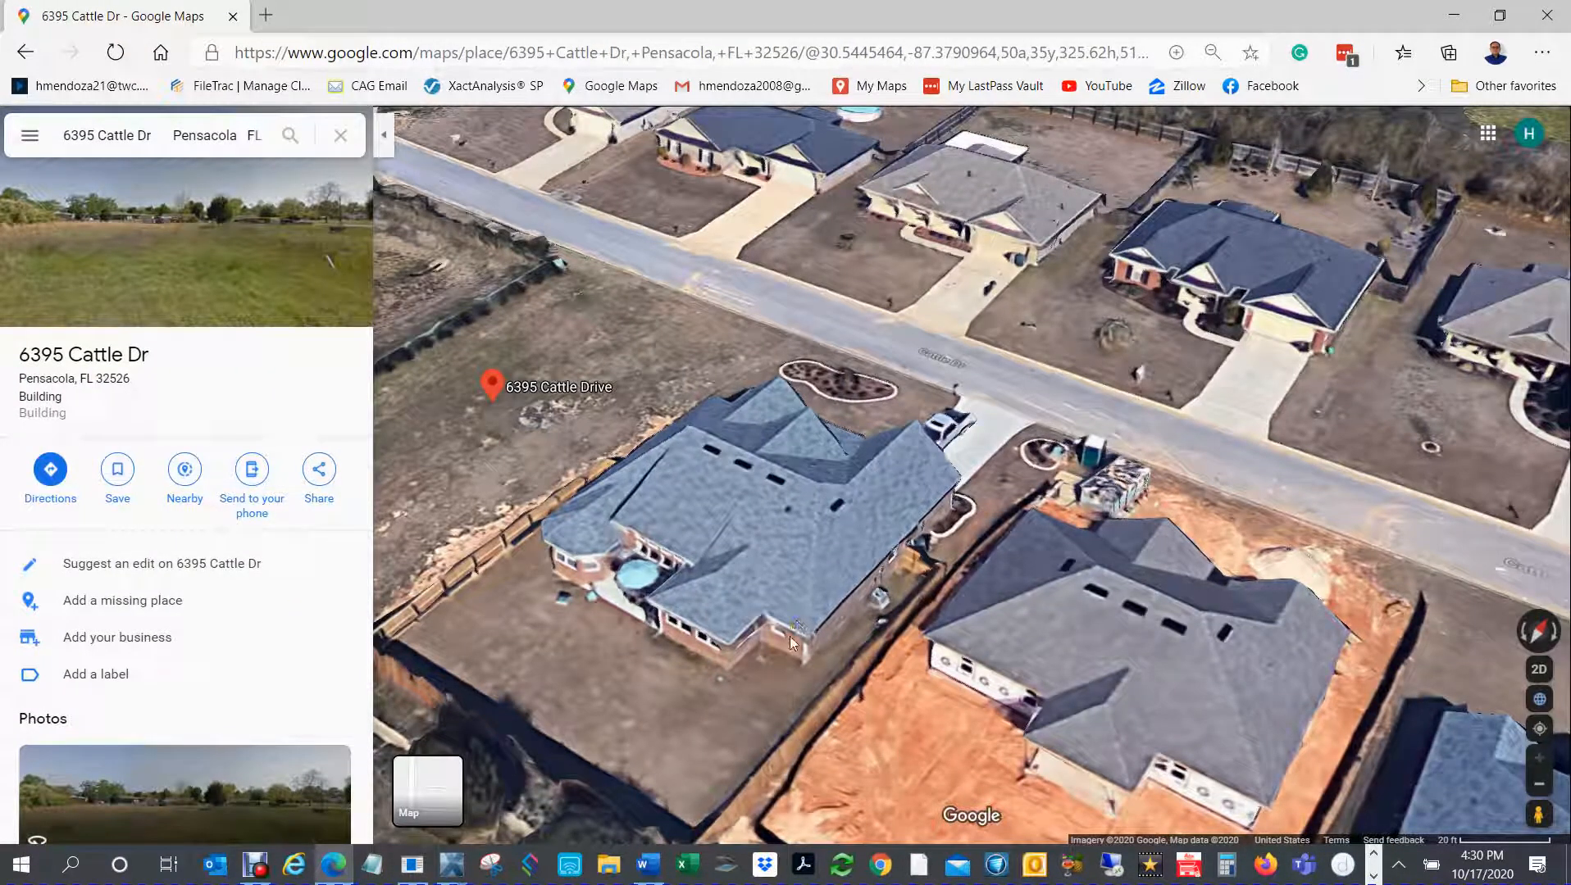
left_click_drag(794, 636, 646, 523)
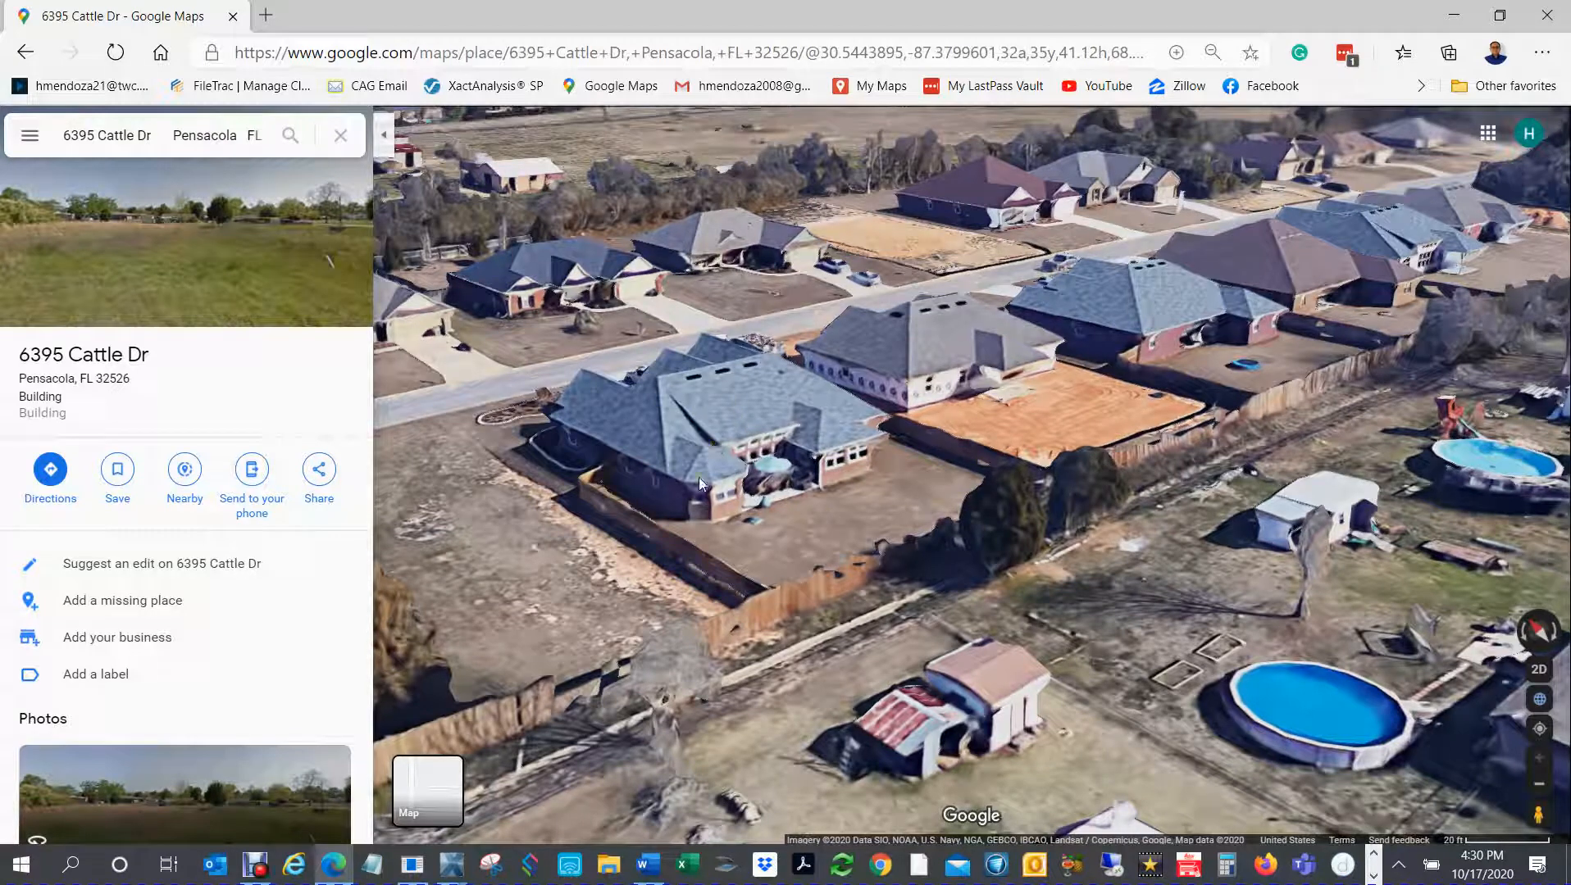
left_click_drag(667, 473, 1089, 492)
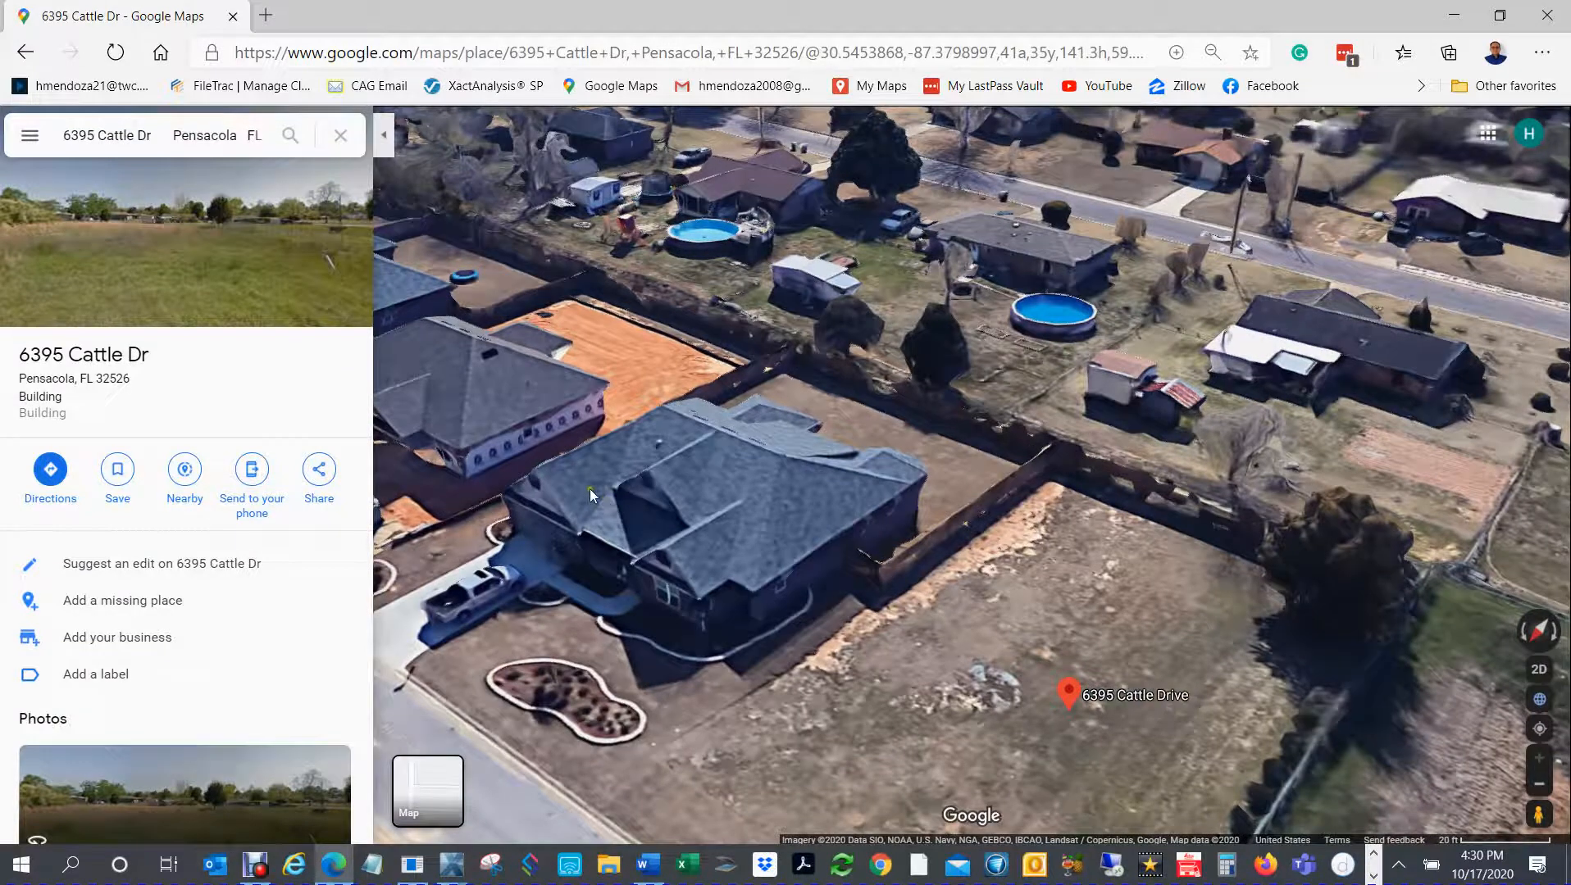
mouse_move(778, 593)
left_mouse_down()
mouse_move(880, 588)
mouse_move(860, 637)
left_mouse_up()
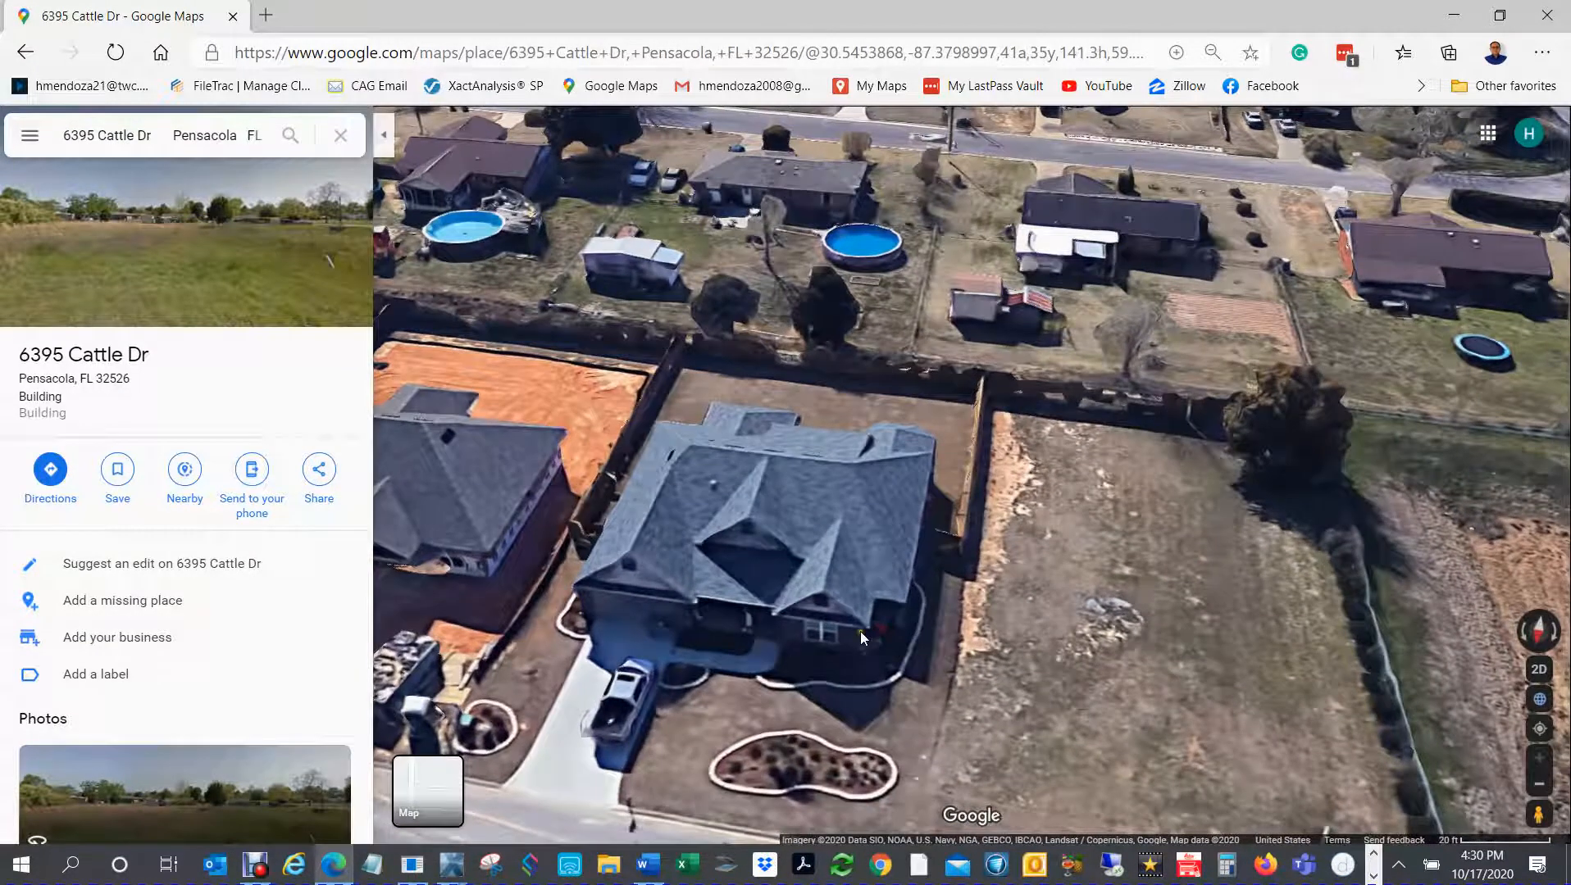
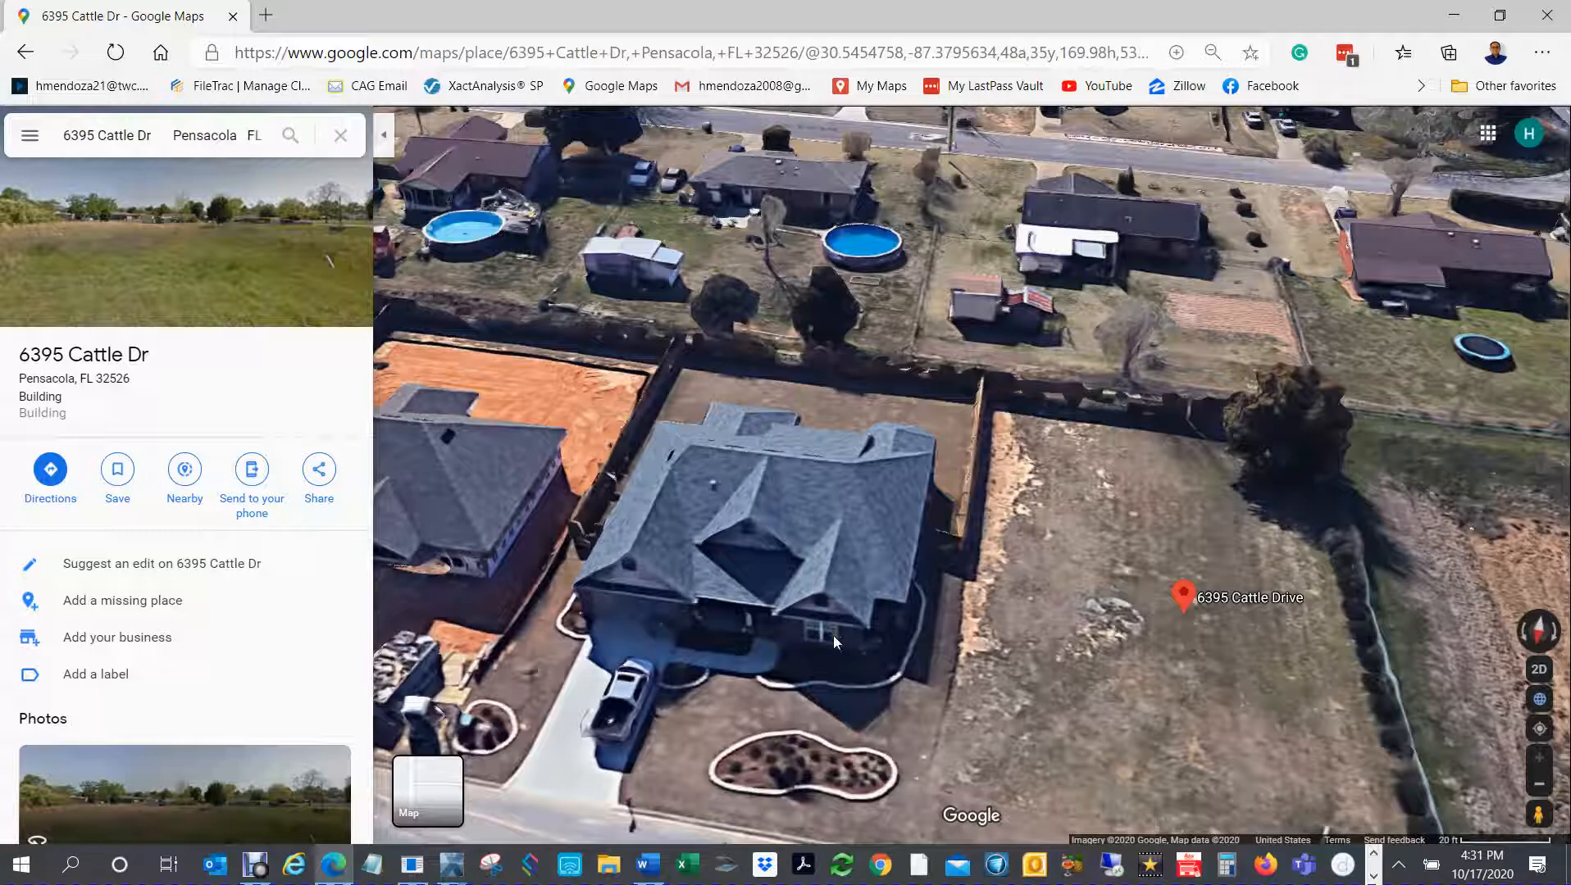
Step: Switch from Google Maps back to the Xactimate roof sketch in plan view
type("1")
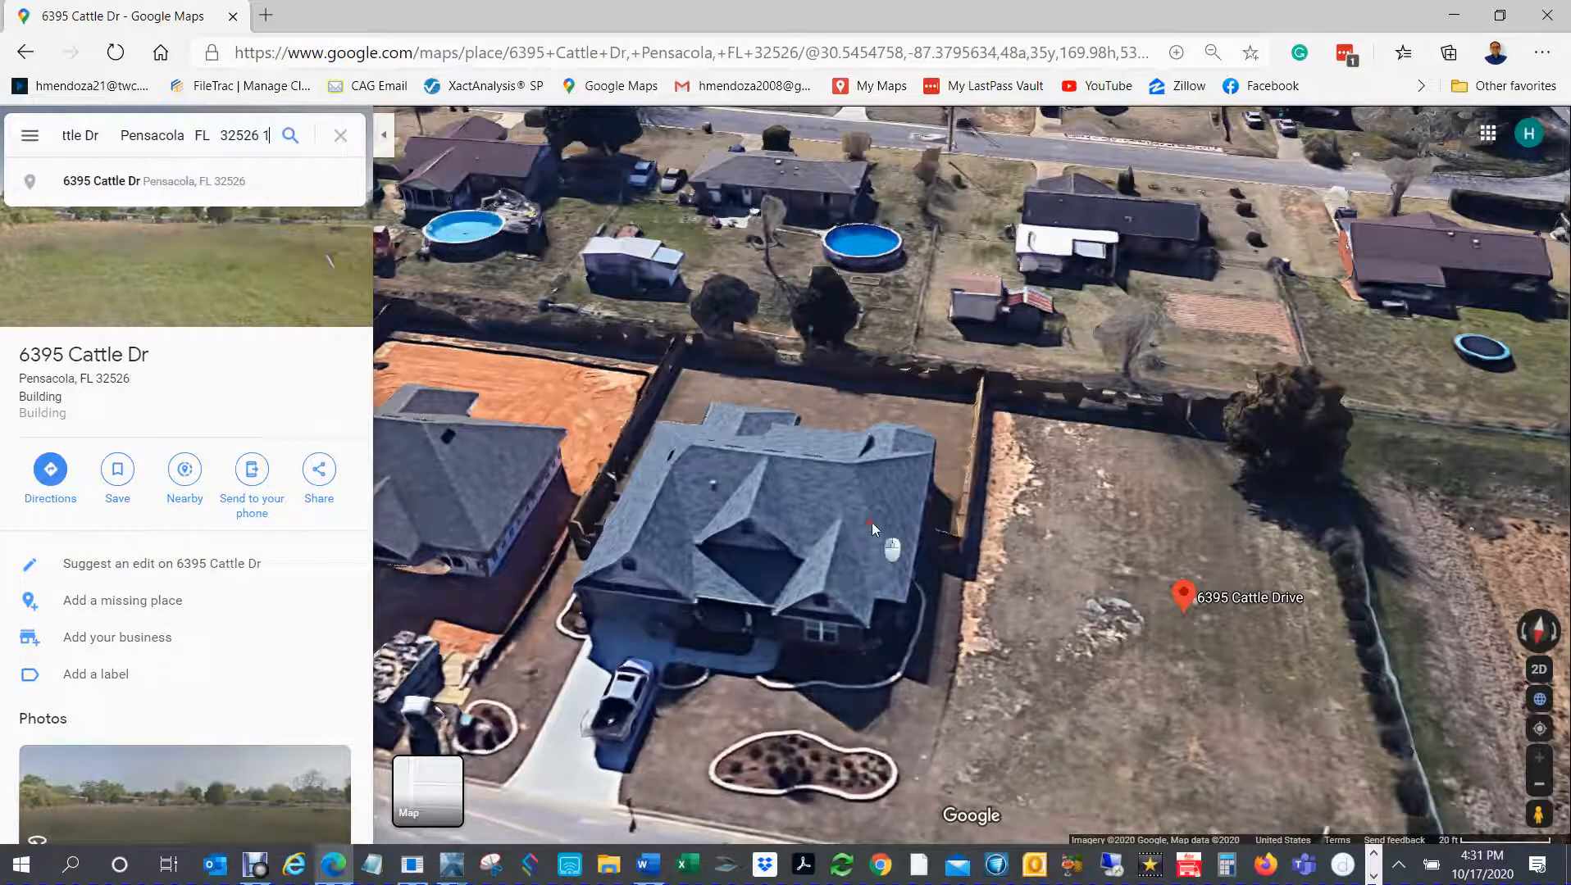
left_click(871, 523)
mouse_move(453, 875)
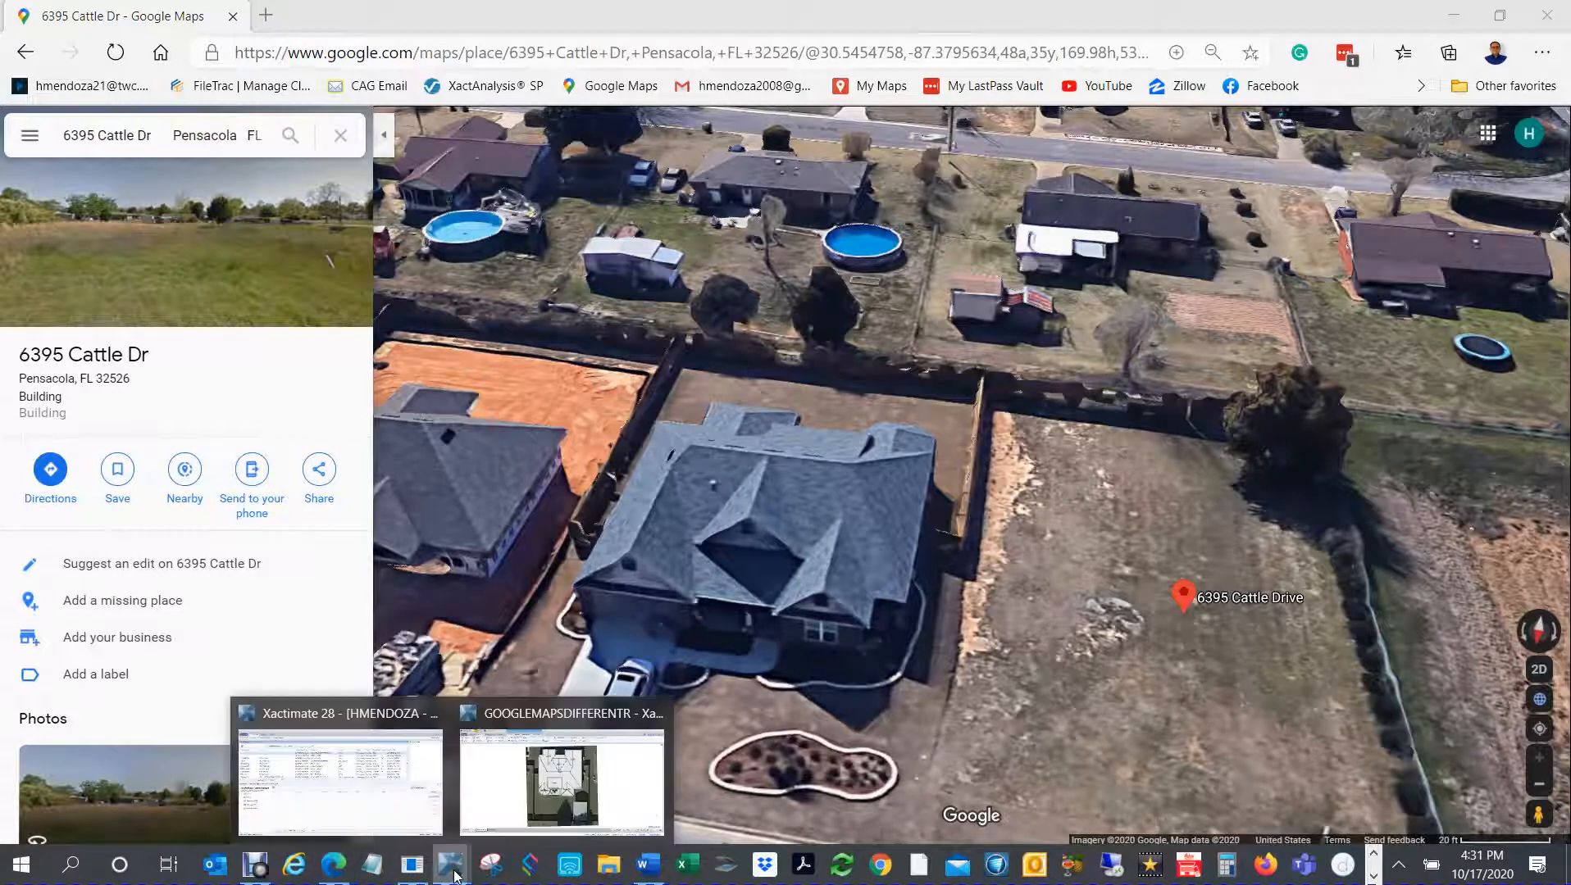
left_click(494, 796)
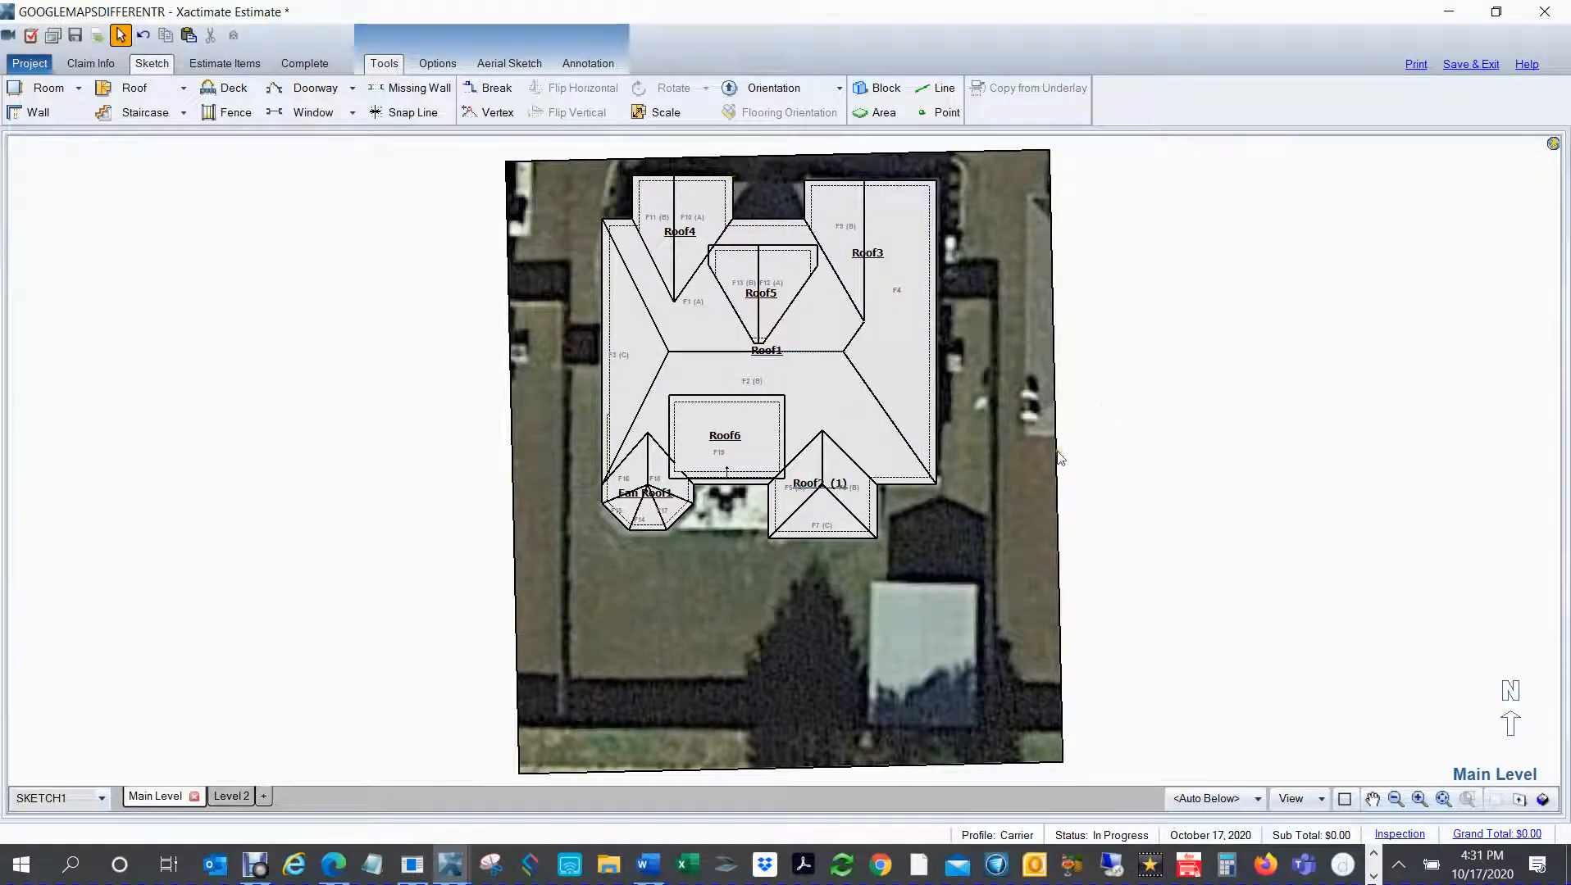
left_click_drag(983, 498, 991, 626)
key("Escape")
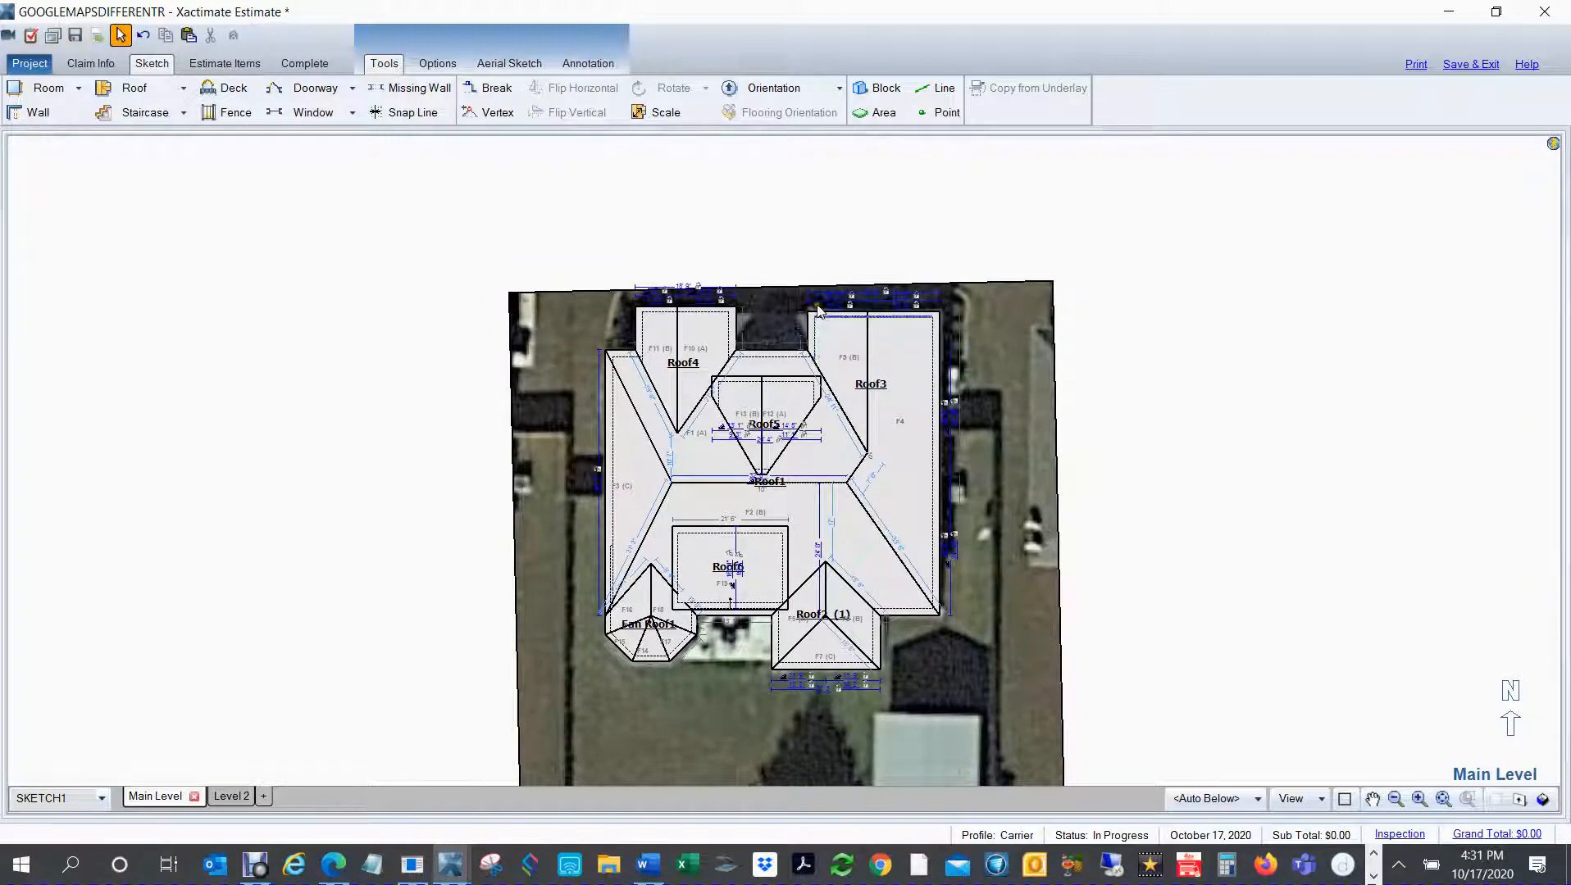
Step: Place a half-hip roof with hips at both ends, 12' wide with a 5' span, in the empty area east of the underlay
left_click(1190, 380)
key("ctrl+v")
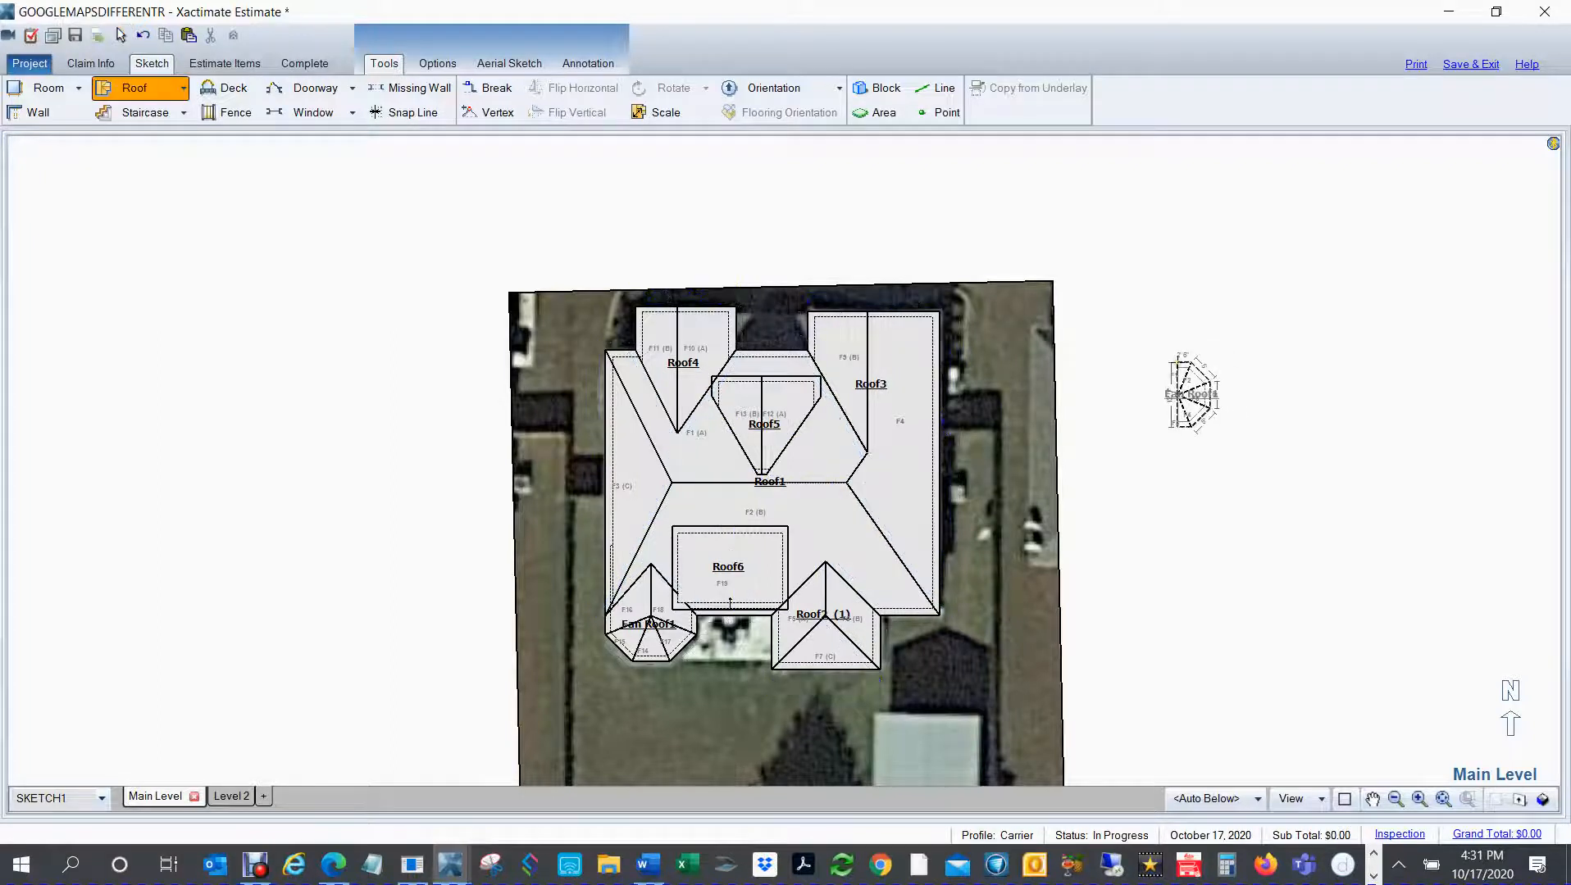
right_click(1177, 362)
right_click(1177, 362)
right_click(1177, 363)
right_click(1177, 362)
right_click(1178, 363)
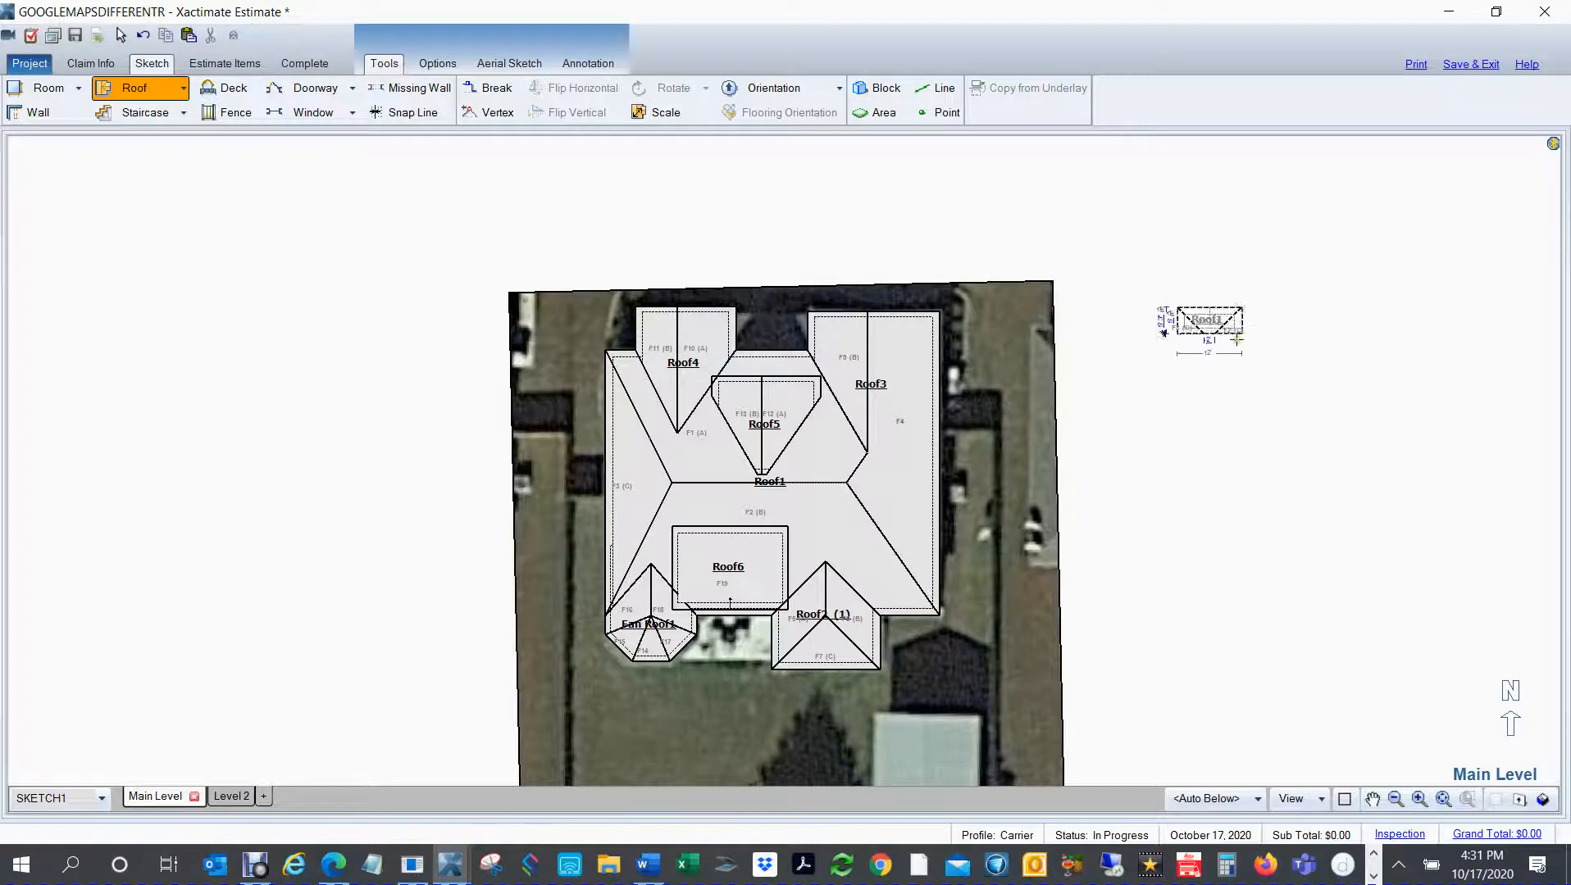
left_click(1241, 332)
scroll(1246, 332, "up", 3)
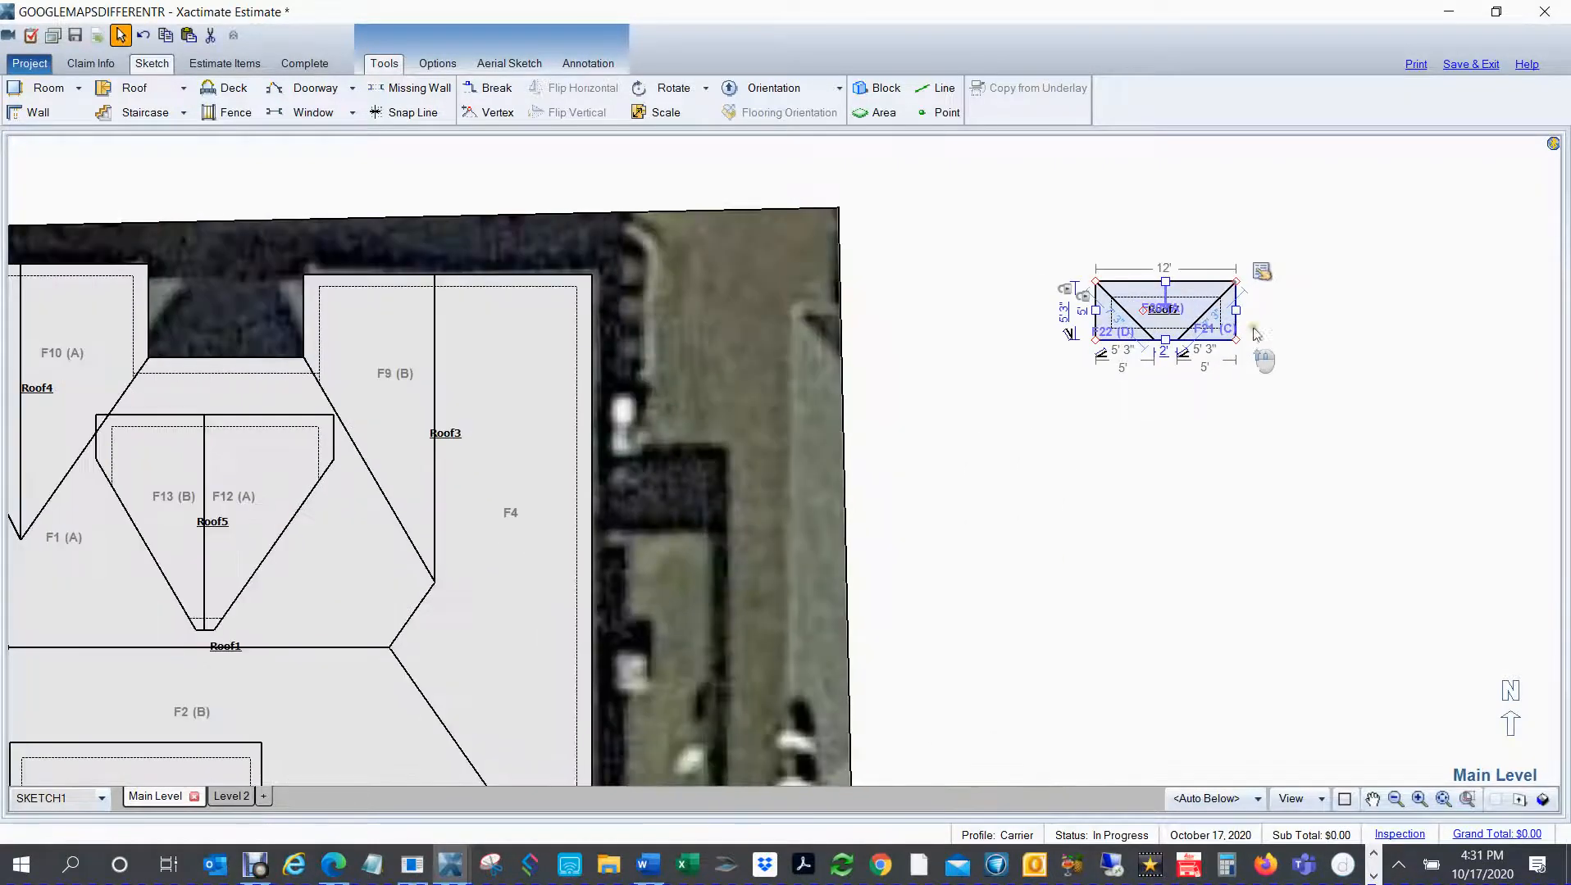
Step: Set all slopes of the new half-hip roof to 5" rise per 12
left_click(1262, 273)
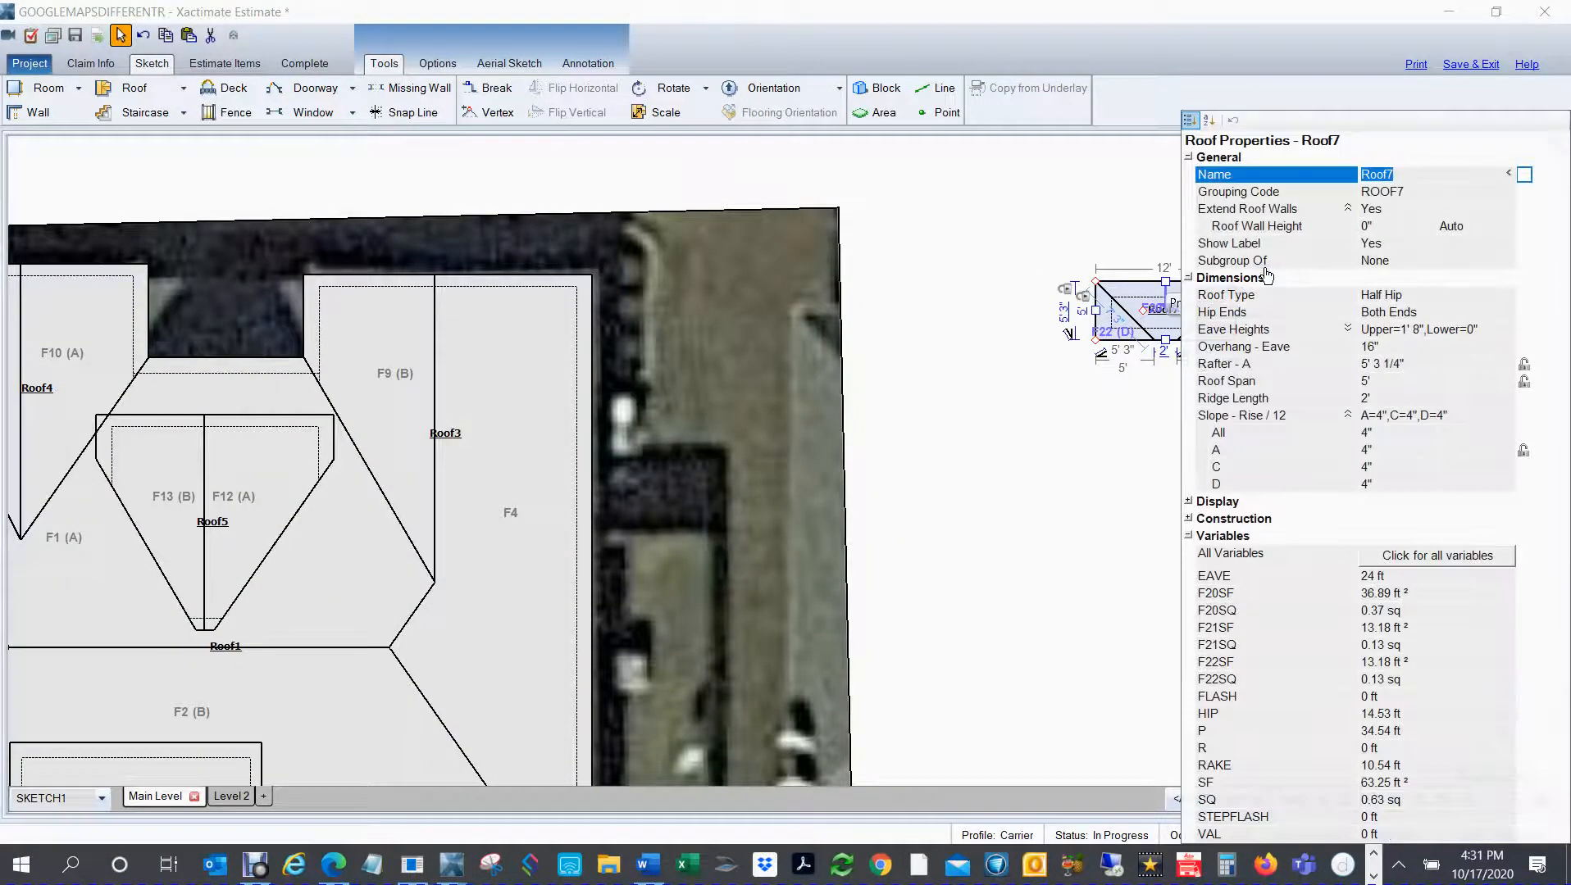
left_click(1377, 434)
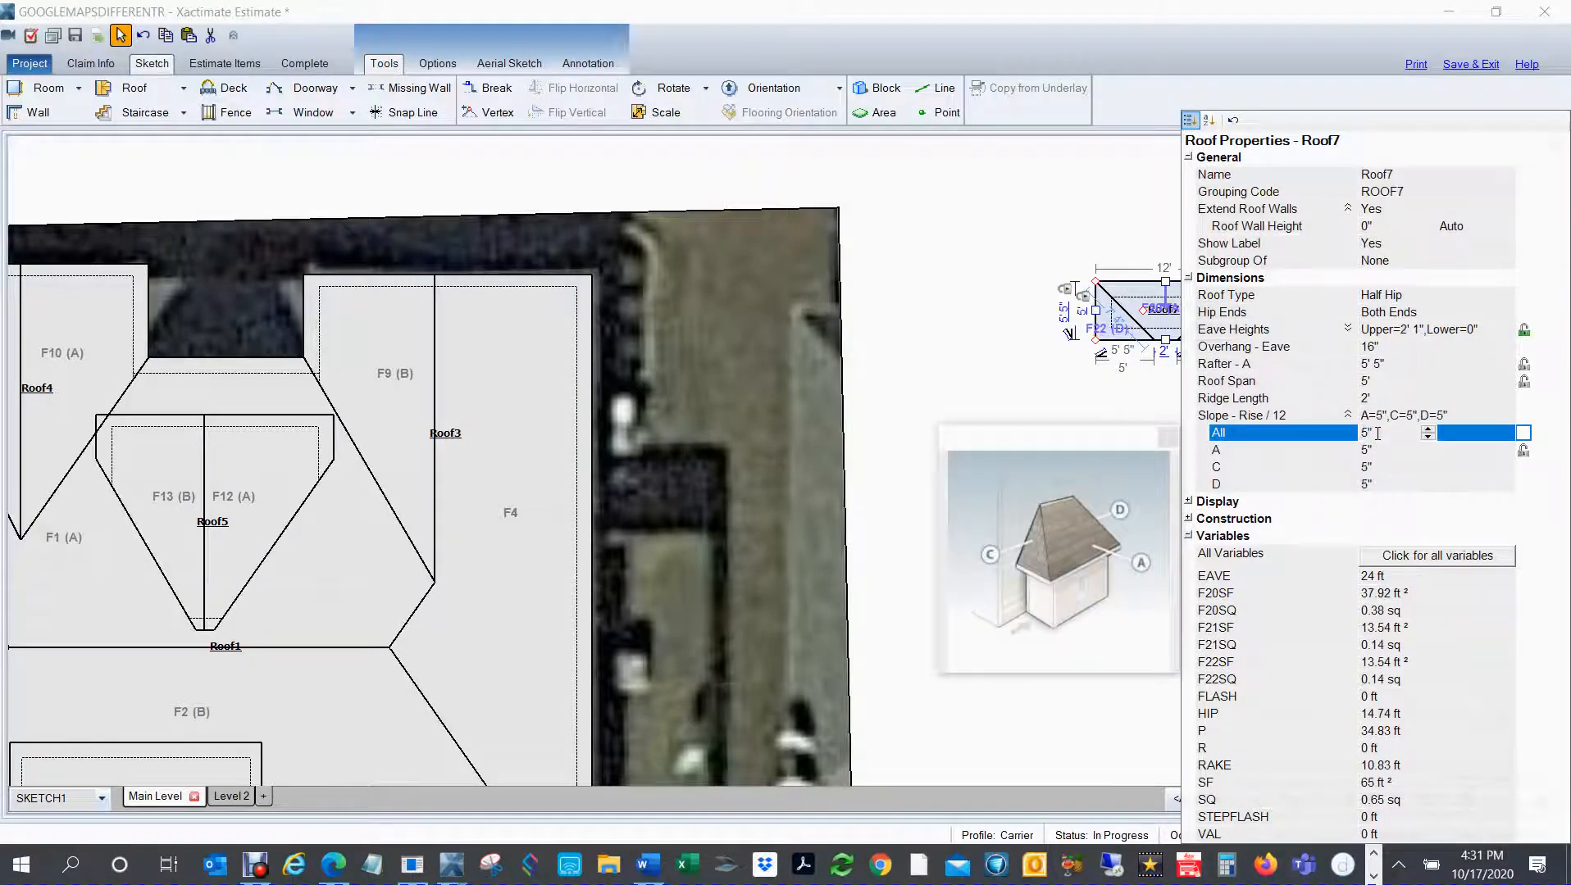
left_click(978, 320)
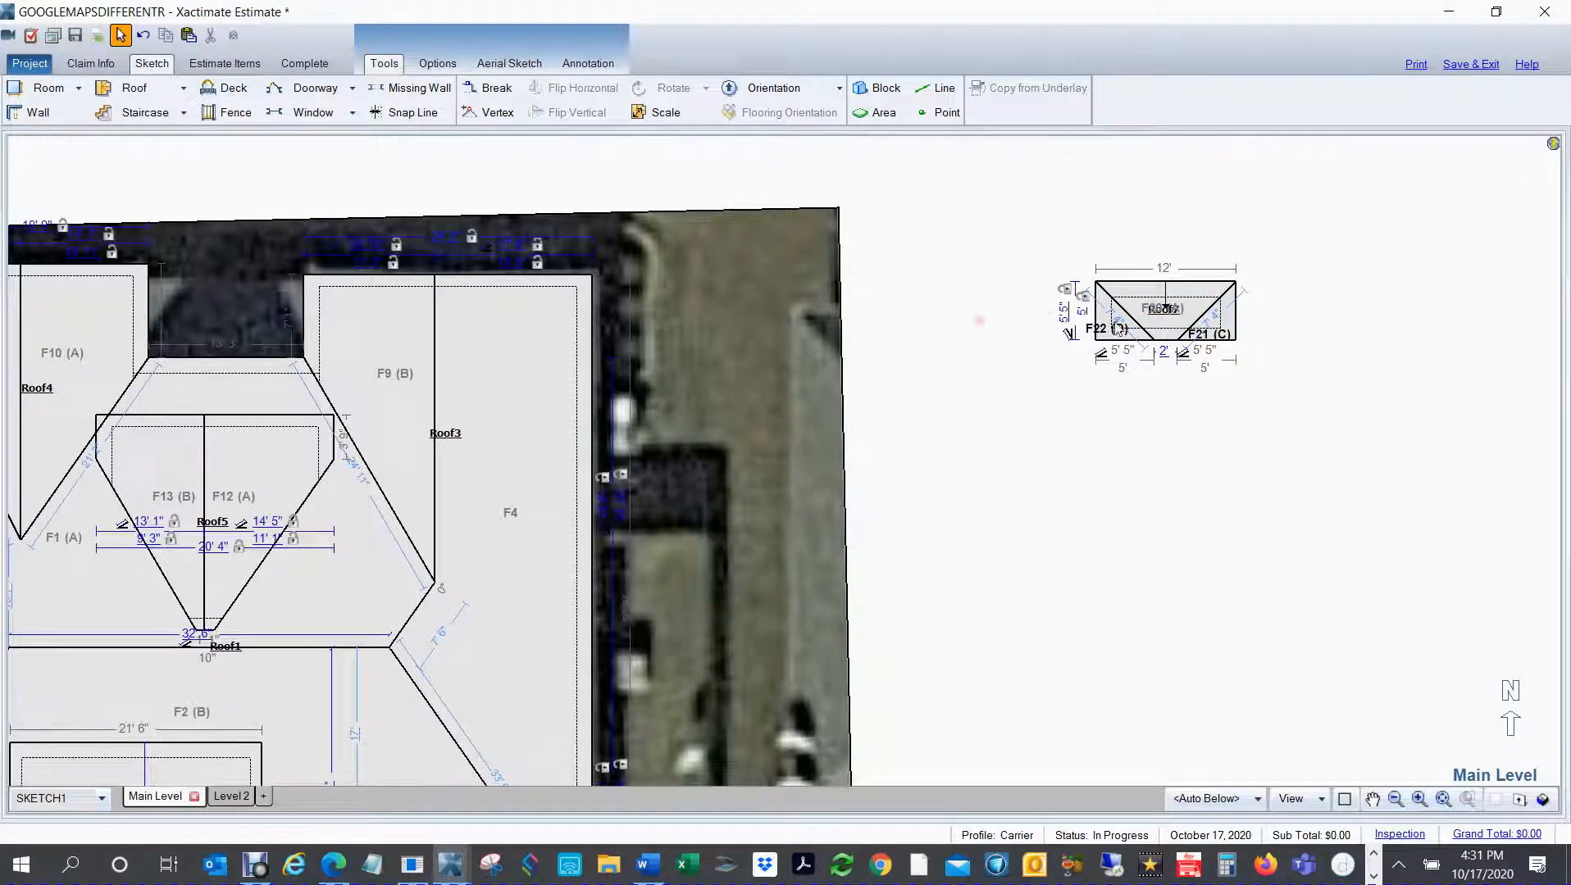
Step: Move the half-hip roof onto the north edge of the northeast gable roof (Roof3) and stretch it across the gable's full width
left_click(1168, 326)
left_click_drag(1135, 327, 353, 305)
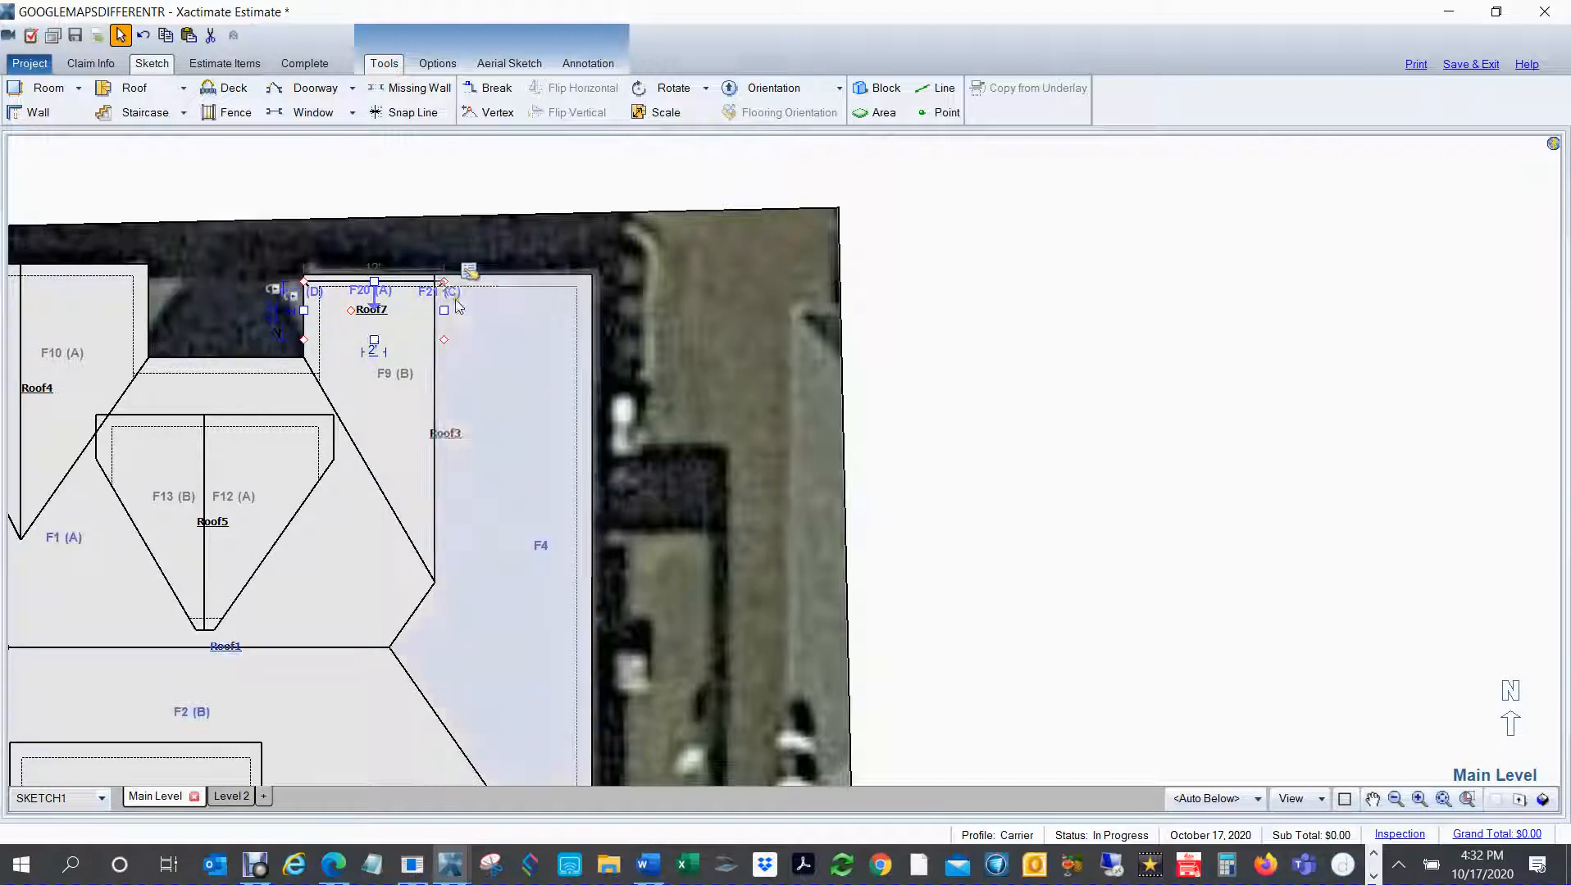
left_click_drag(351, 310, 590, 302)
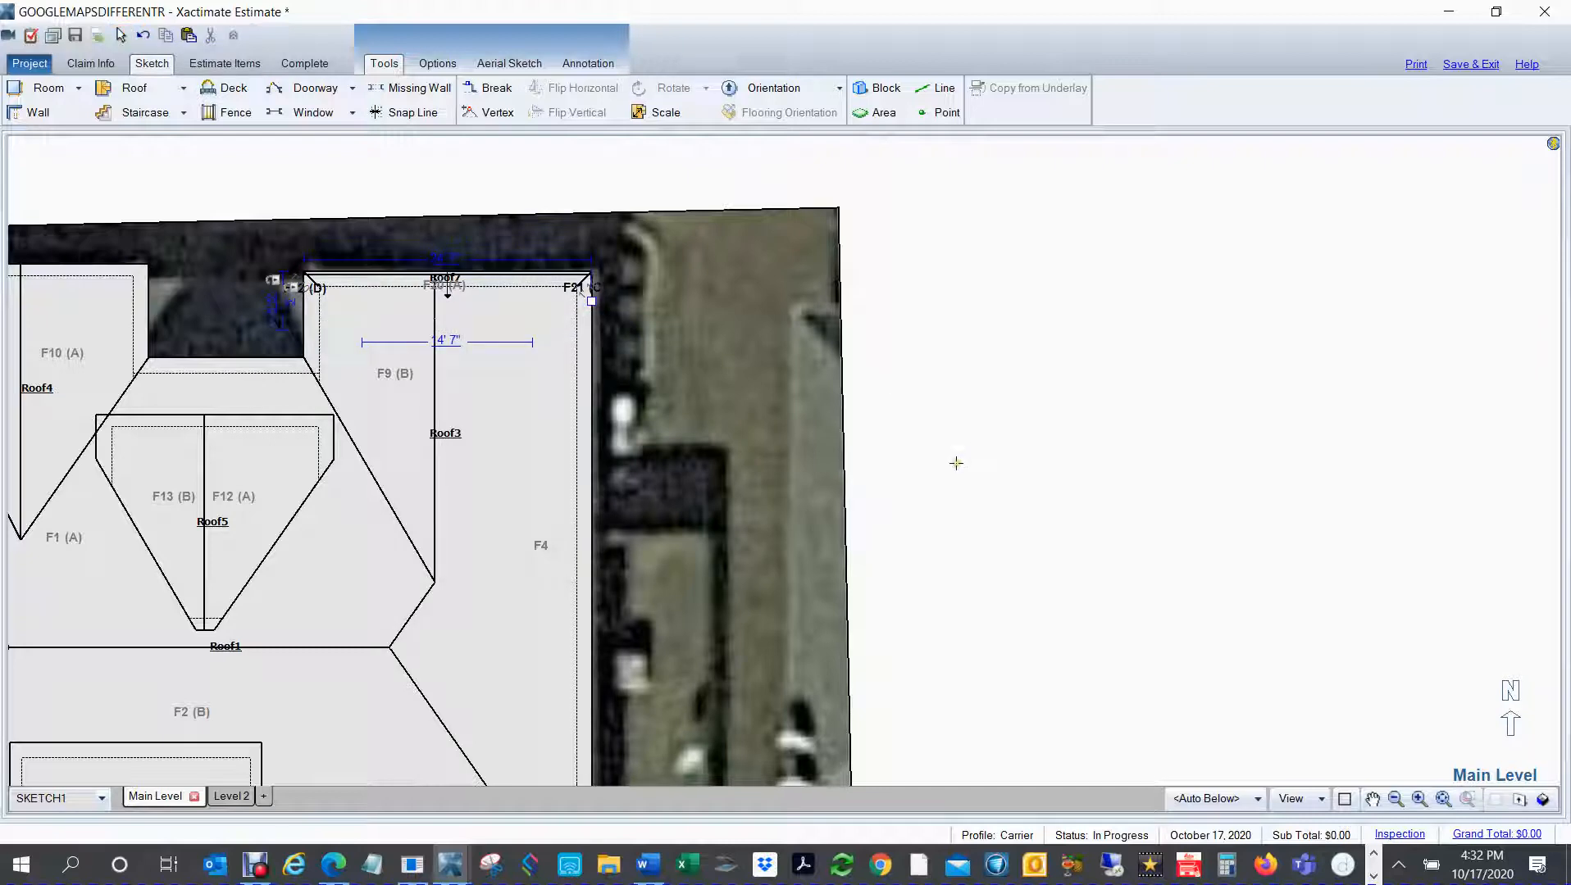
right_click(969, 441)
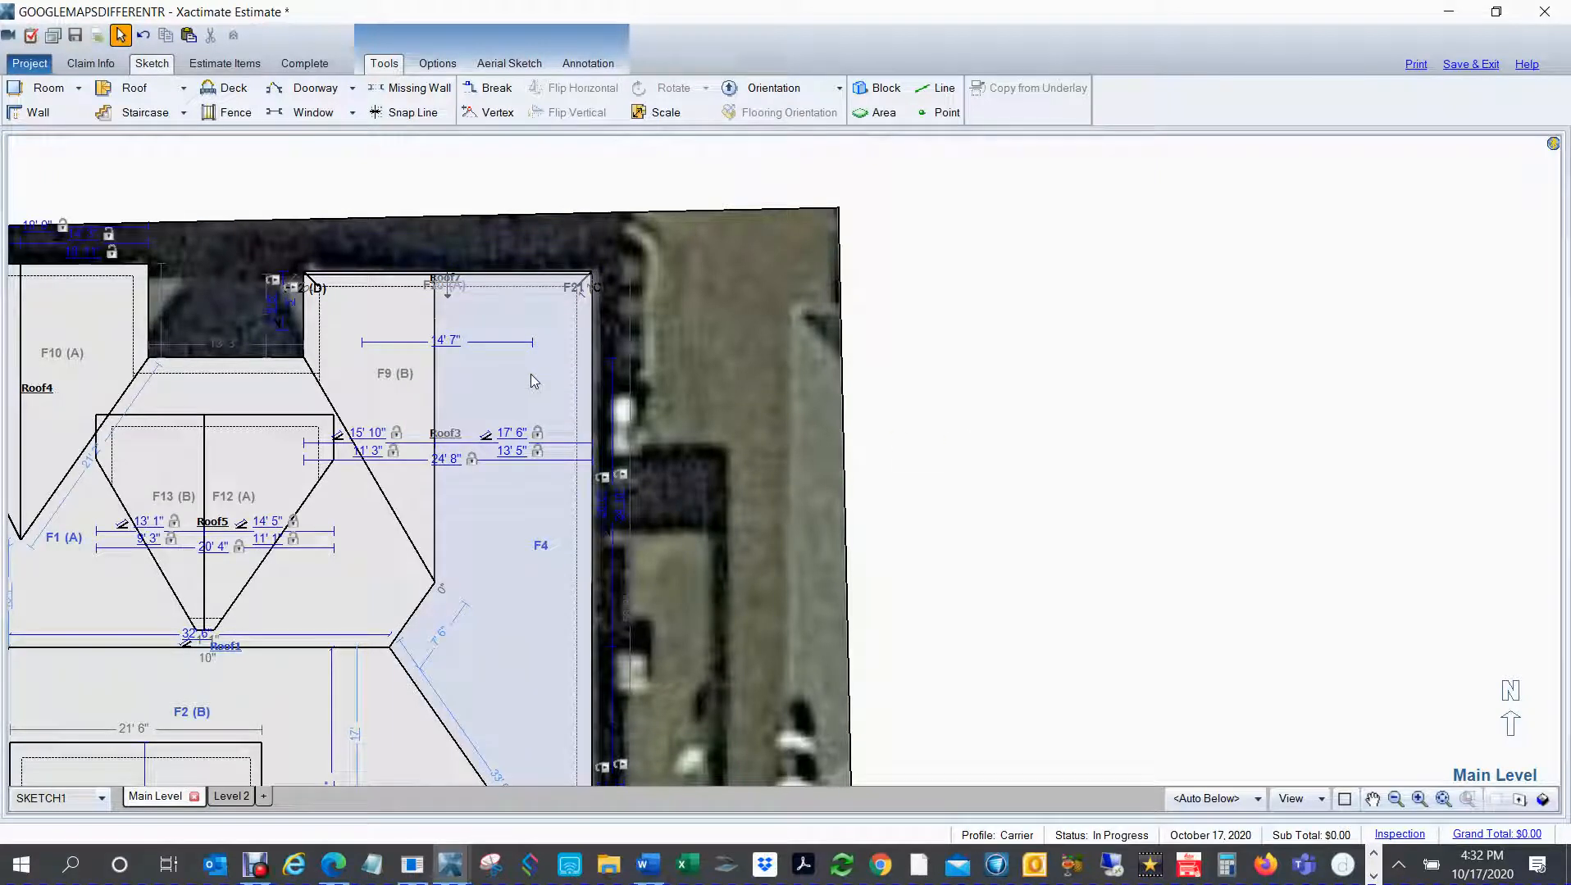
Step: Examine the half-hip roof's fit on the northeast gable end in the 3D model, and return to plan view
key("F8")
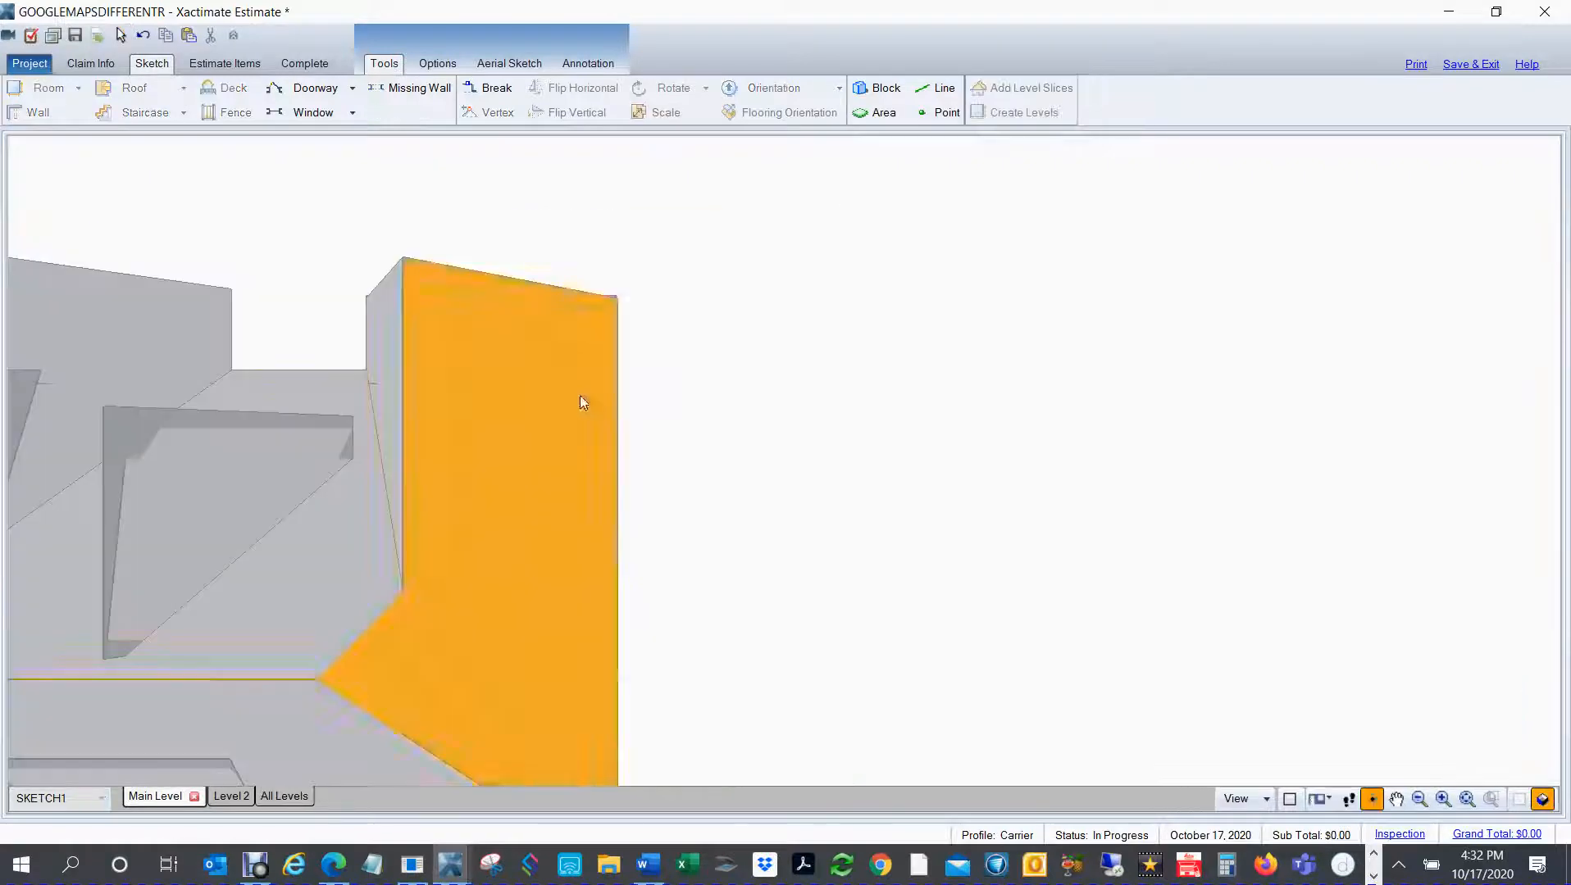
mouse_move(726, 464)
left_mouse_down()
mouse_move(460, 558)
mouse_move(205, 302)
mouse_move(354, 265)
mouse_move(1137, 483)
mouse_move(1014, 466)
left_mouse_up()
left_click_drag(804, 448, 341, 409)
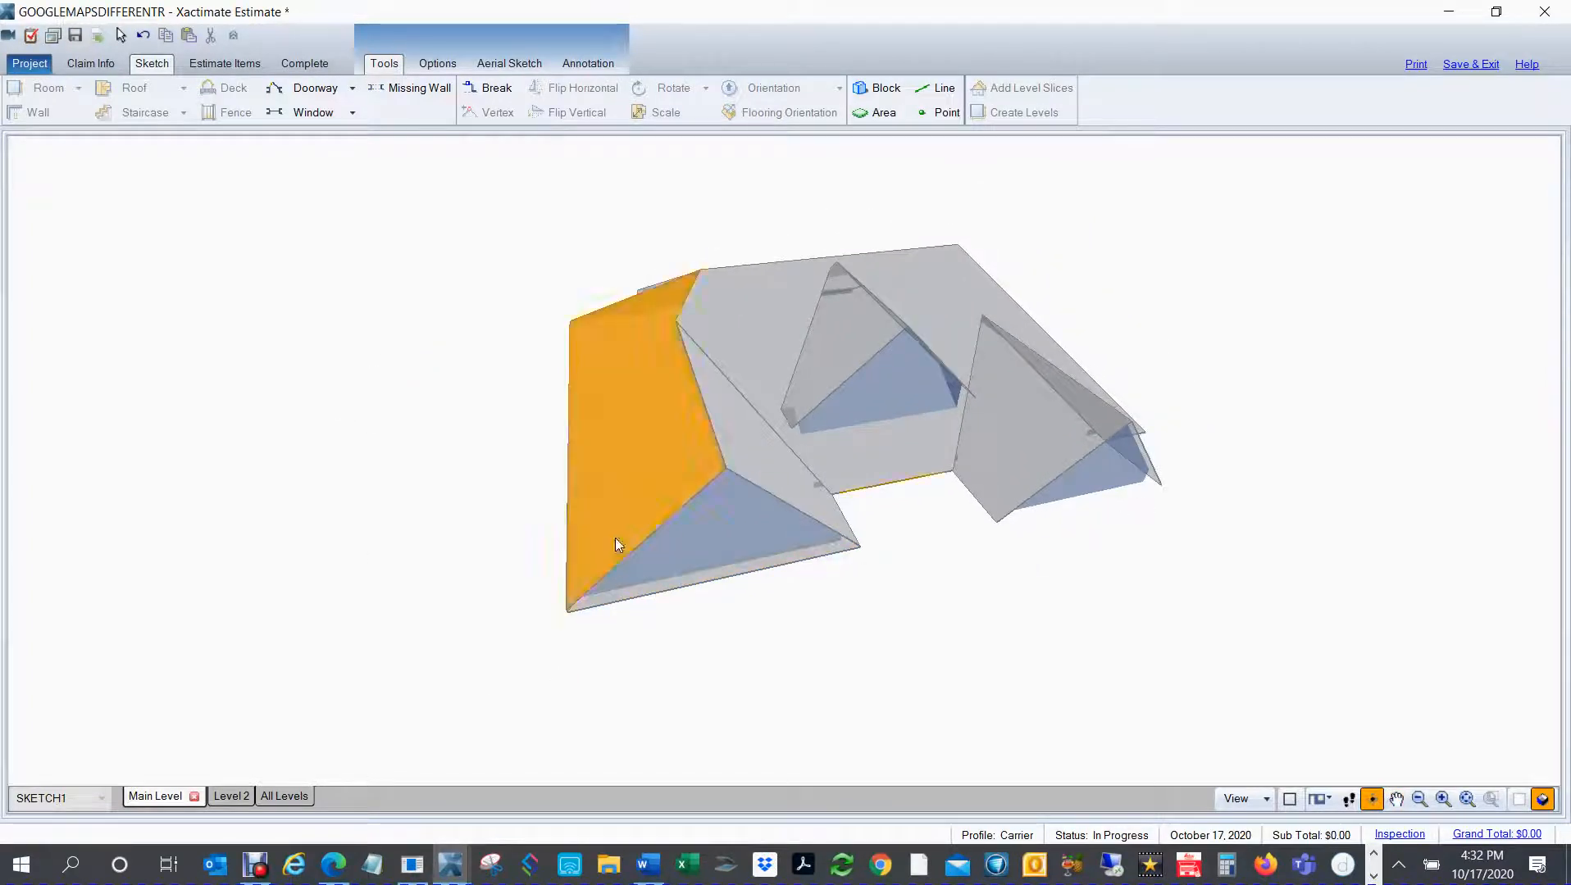
scroll(820, 636, "up", 3)
scroll(738, 636, "up", 5)
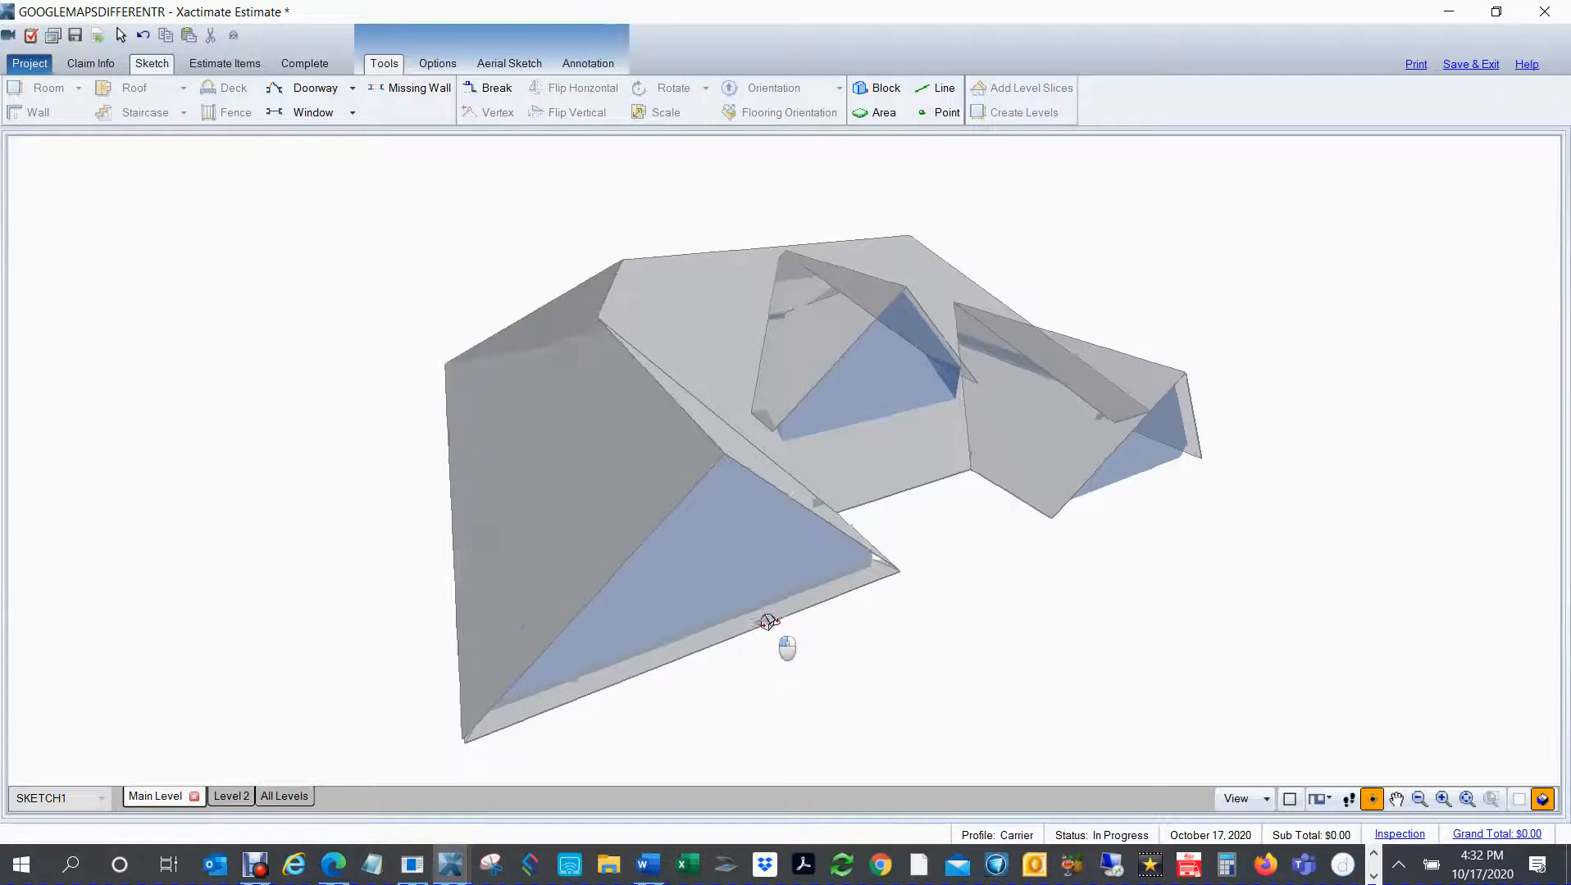
left_click_drag(886, 633, 836, 647)
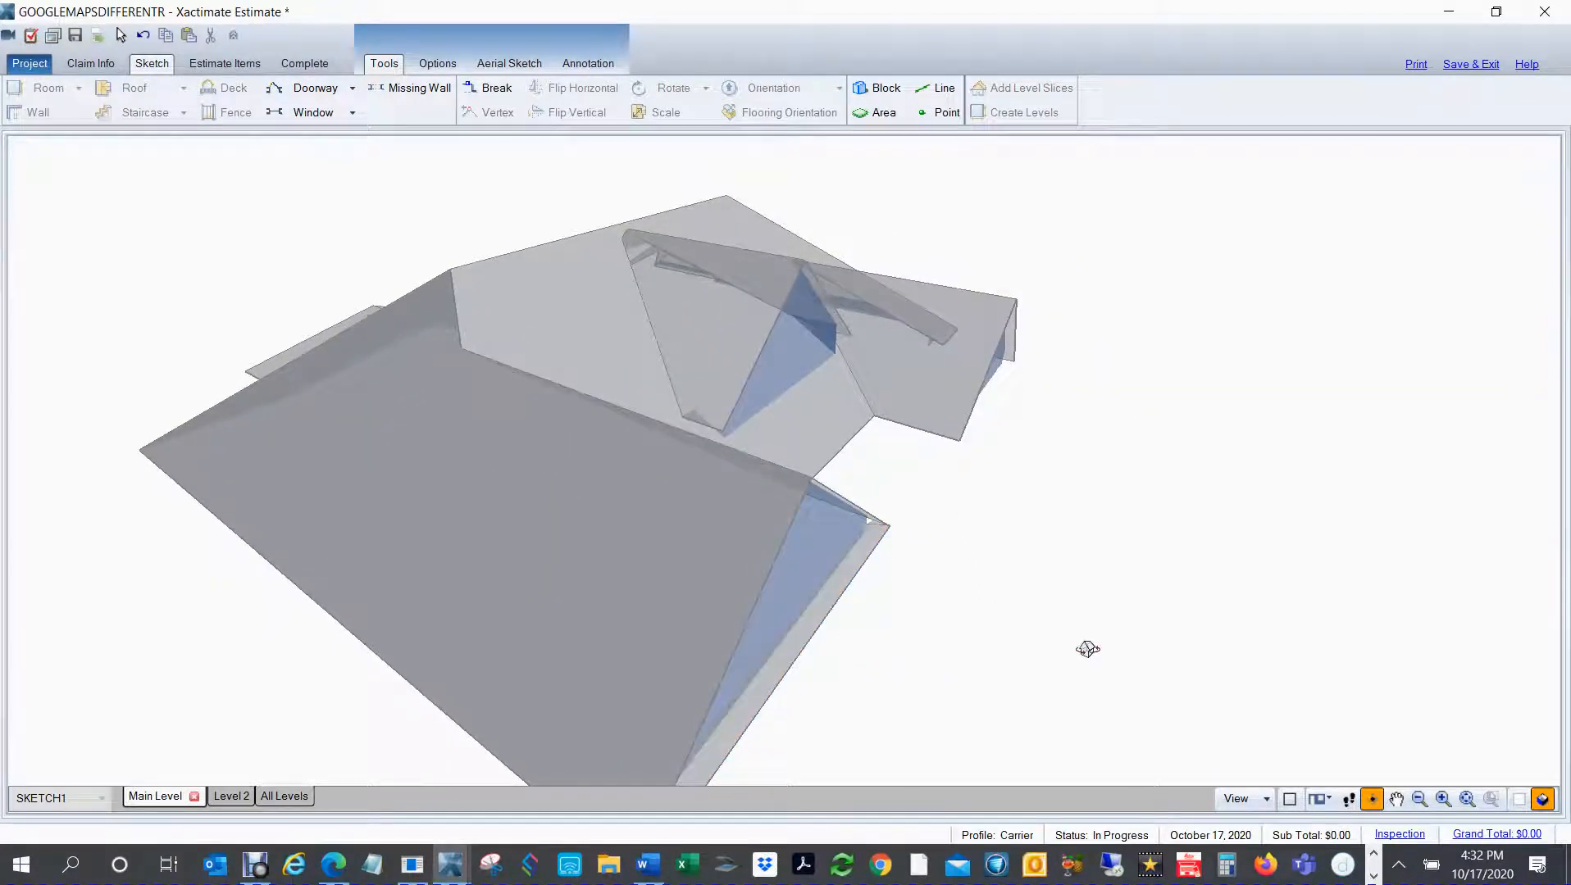
key("Escape")
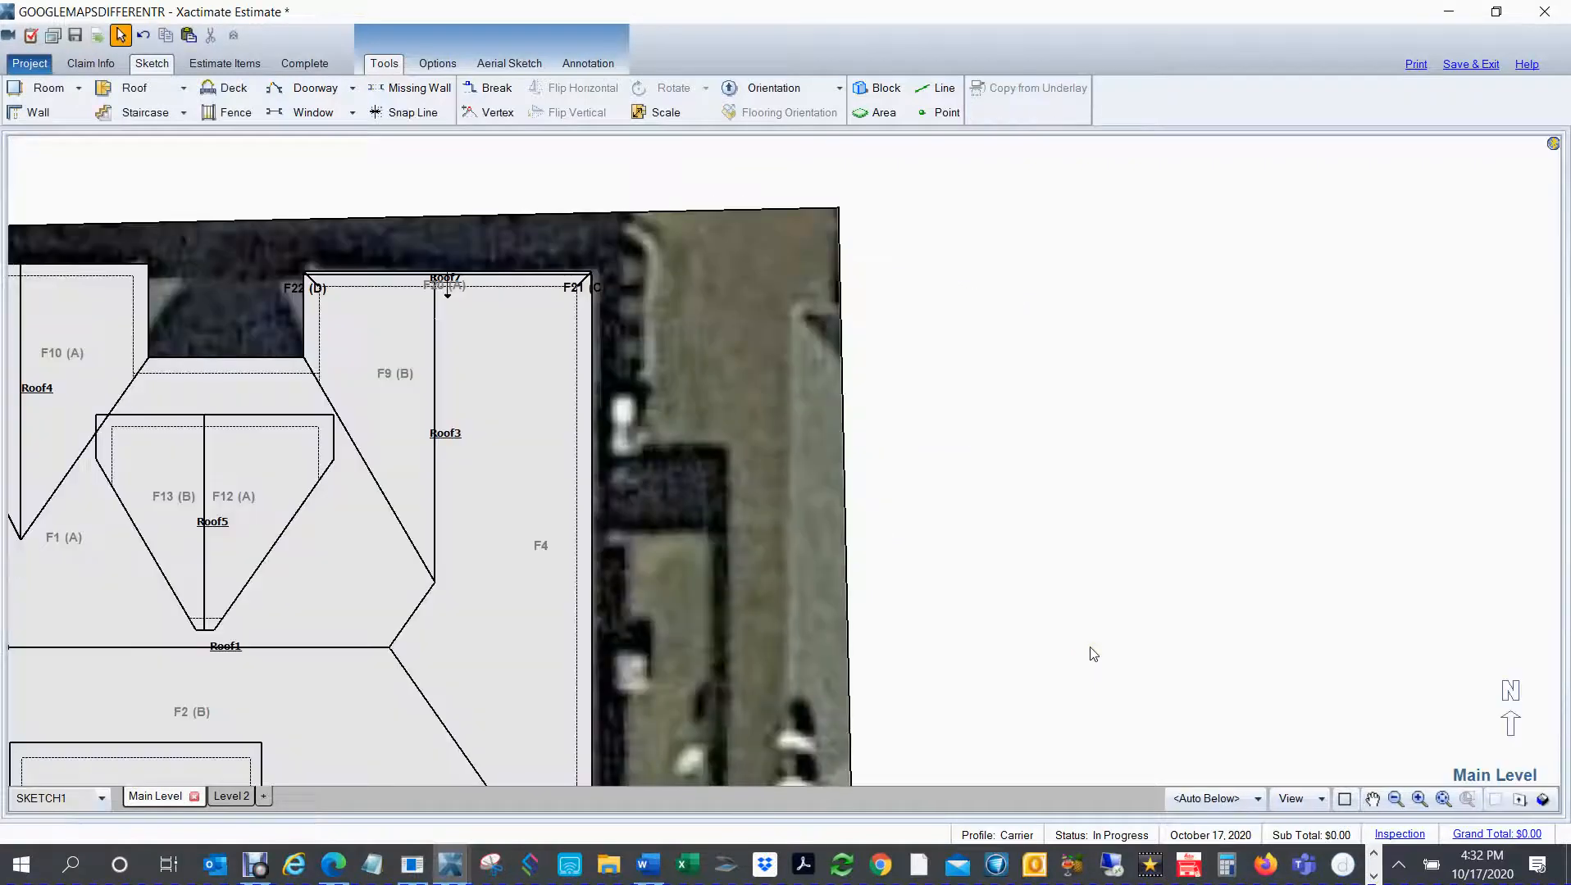
mouse_move(706, 467)
left_mouse_down()
mouse_move(1115, 402)
mouse_move(1515, 491)
left_mouse_up()
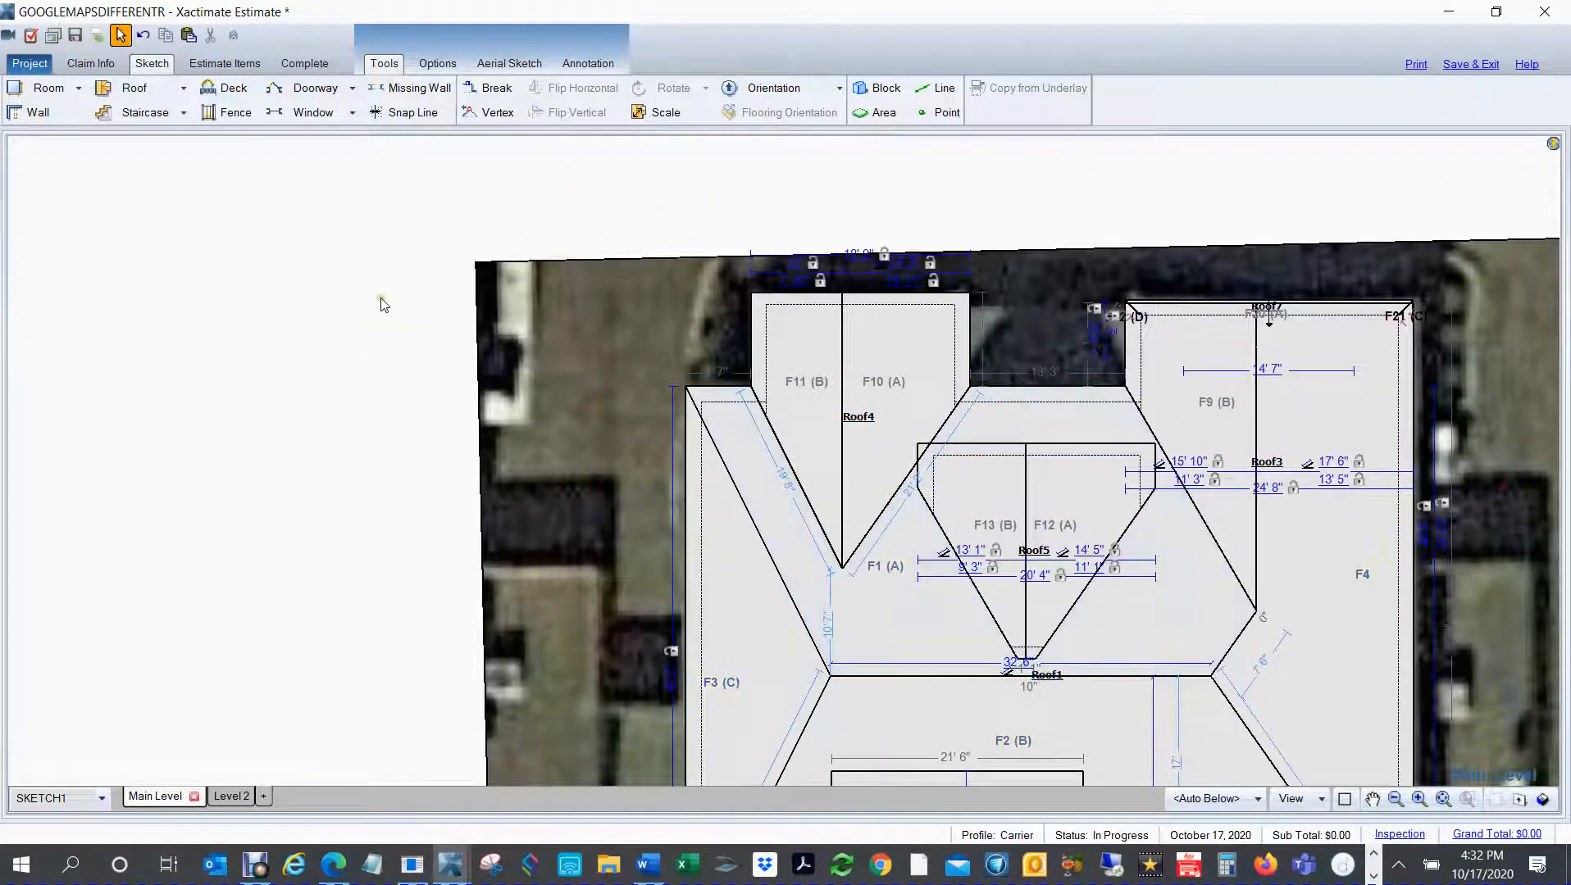
key("f")
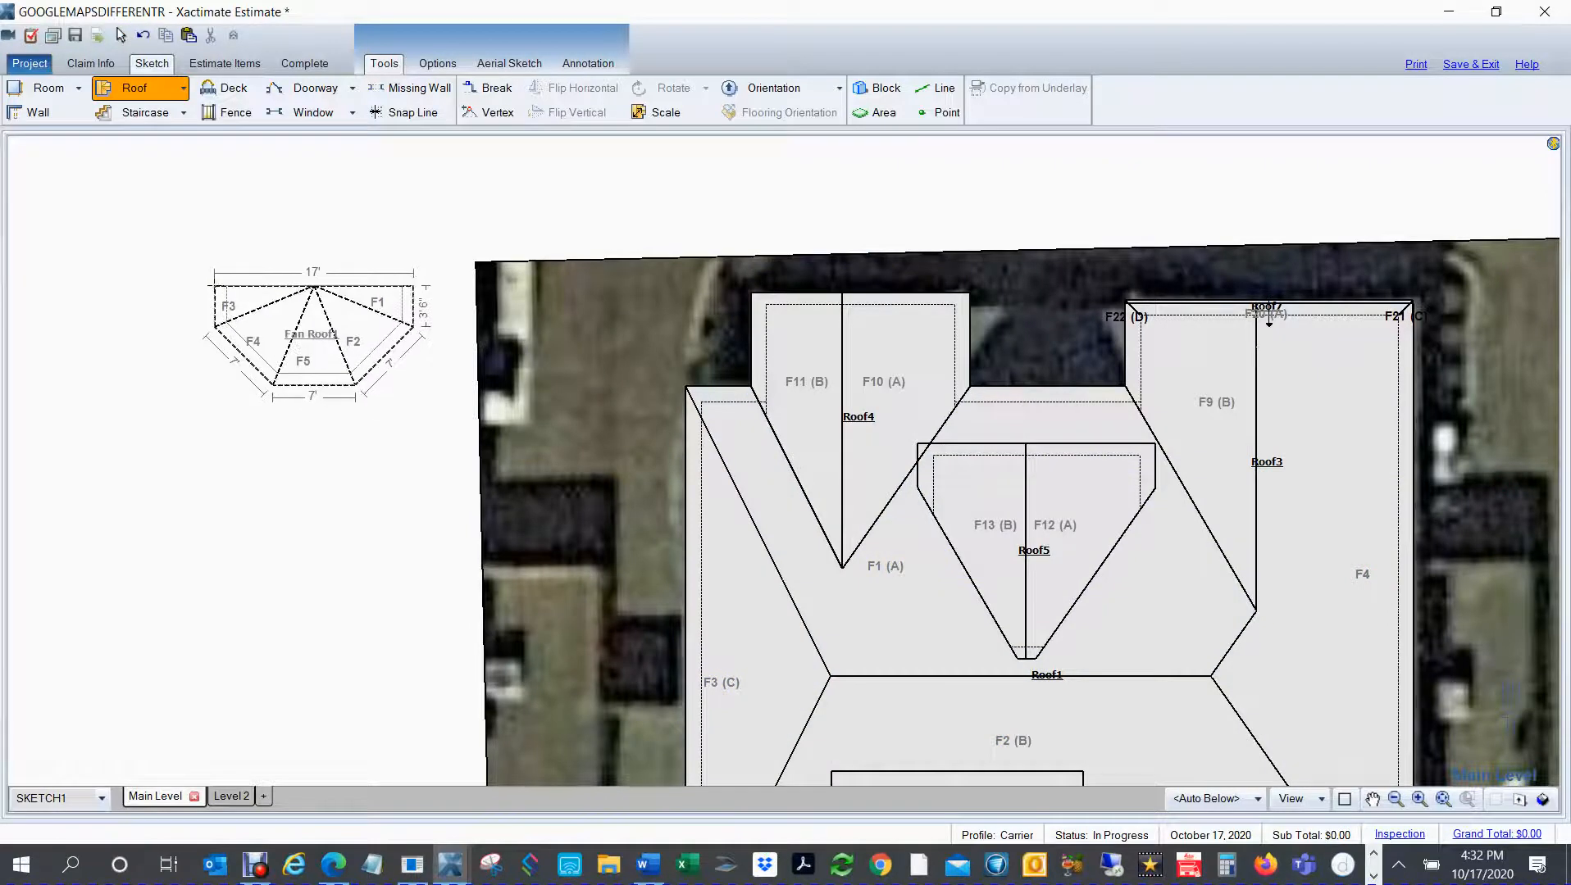
left_click(214, 286)
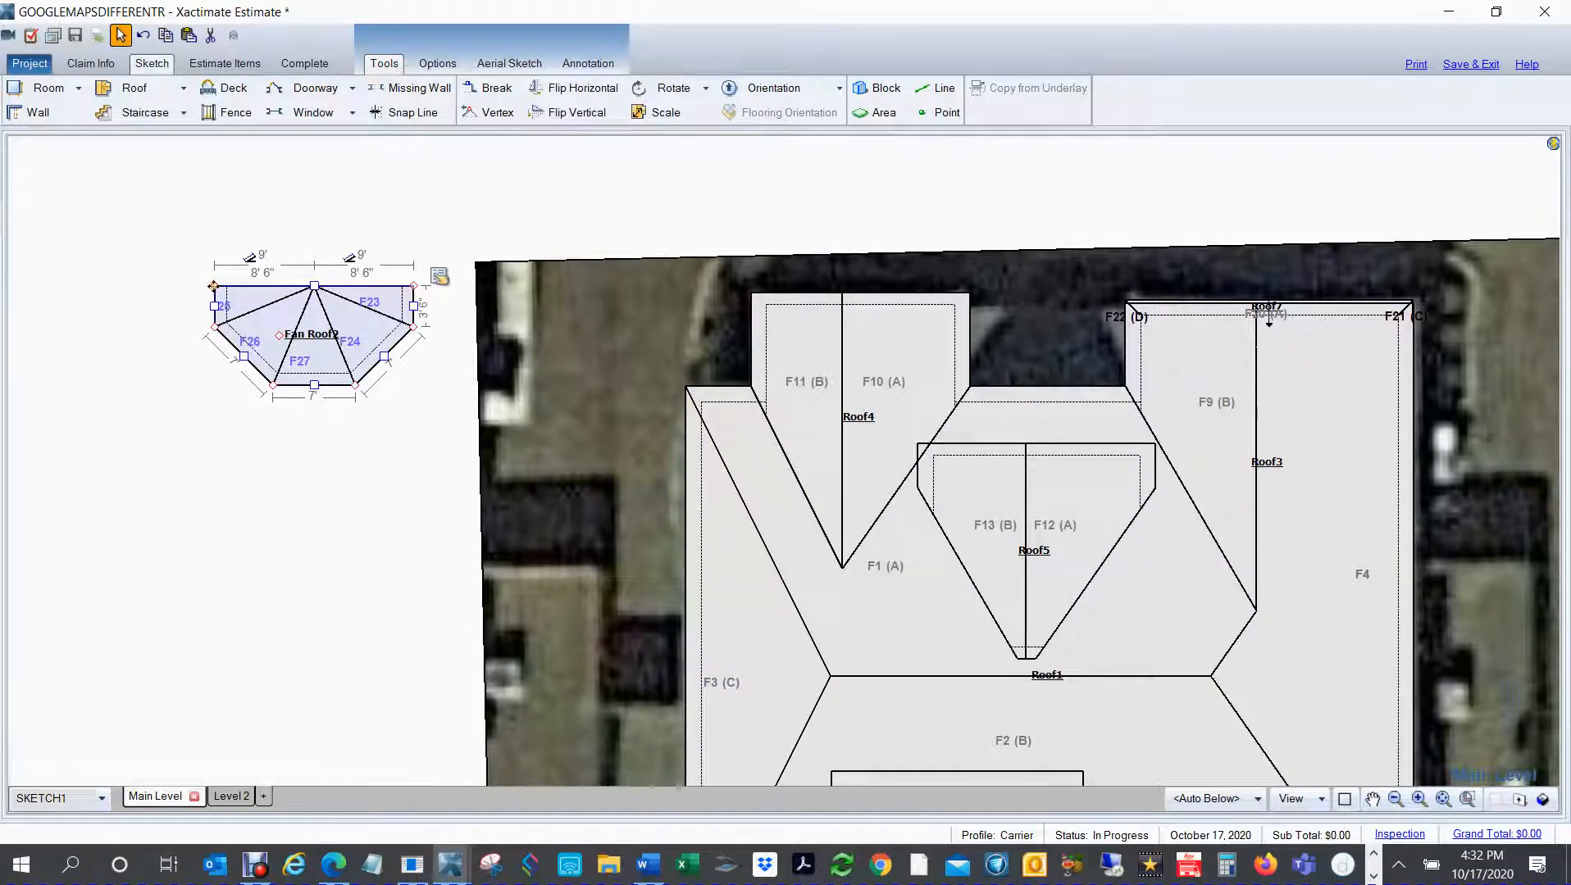
key("Delete")
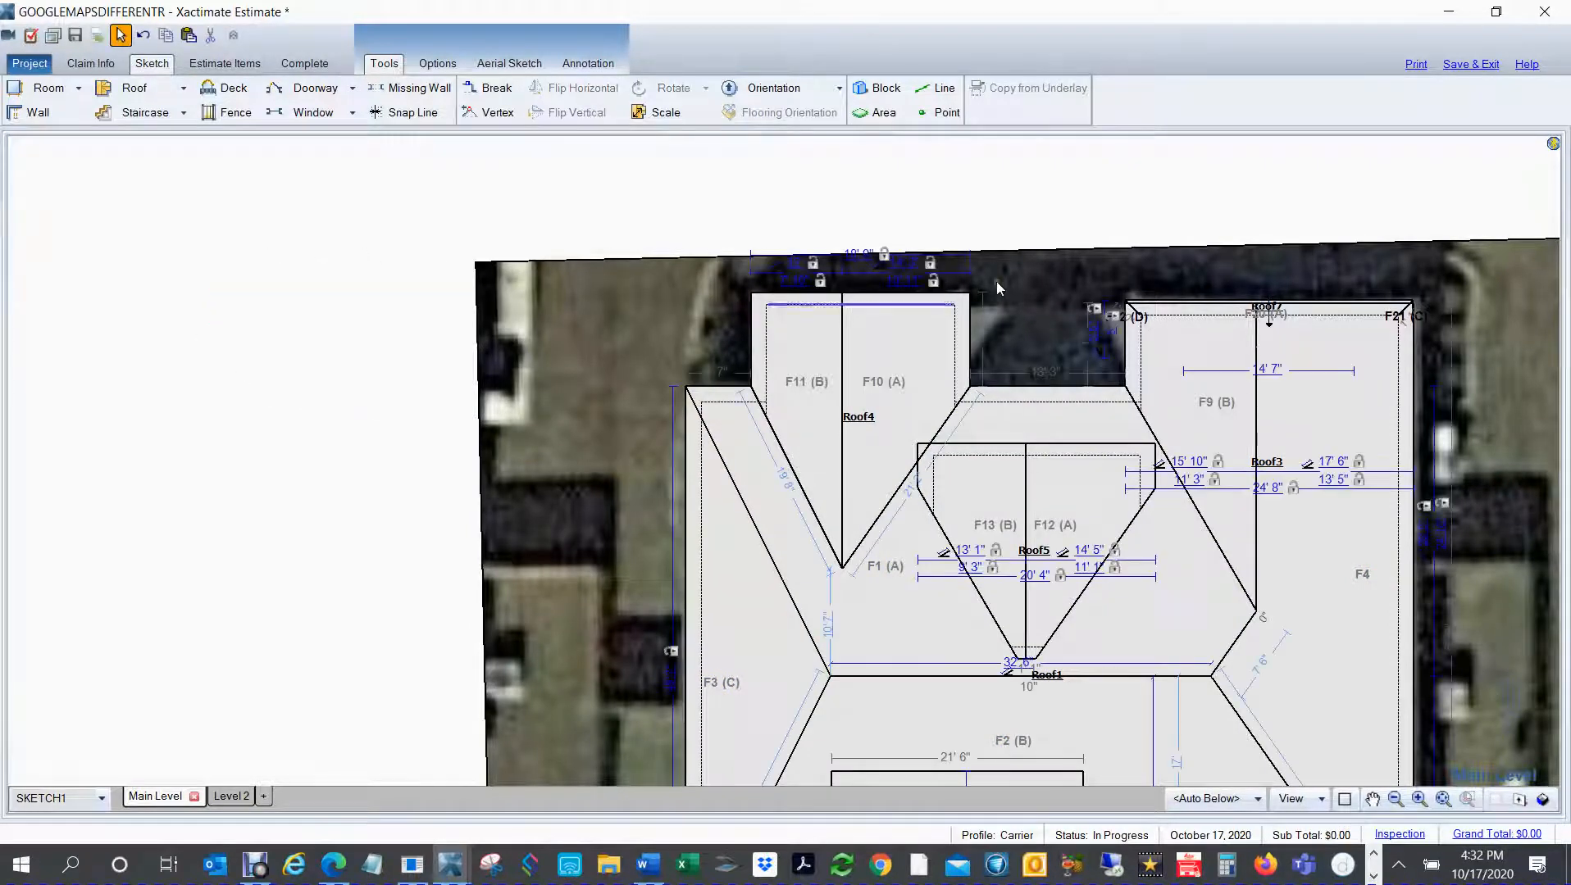
left_click(1227, 331)
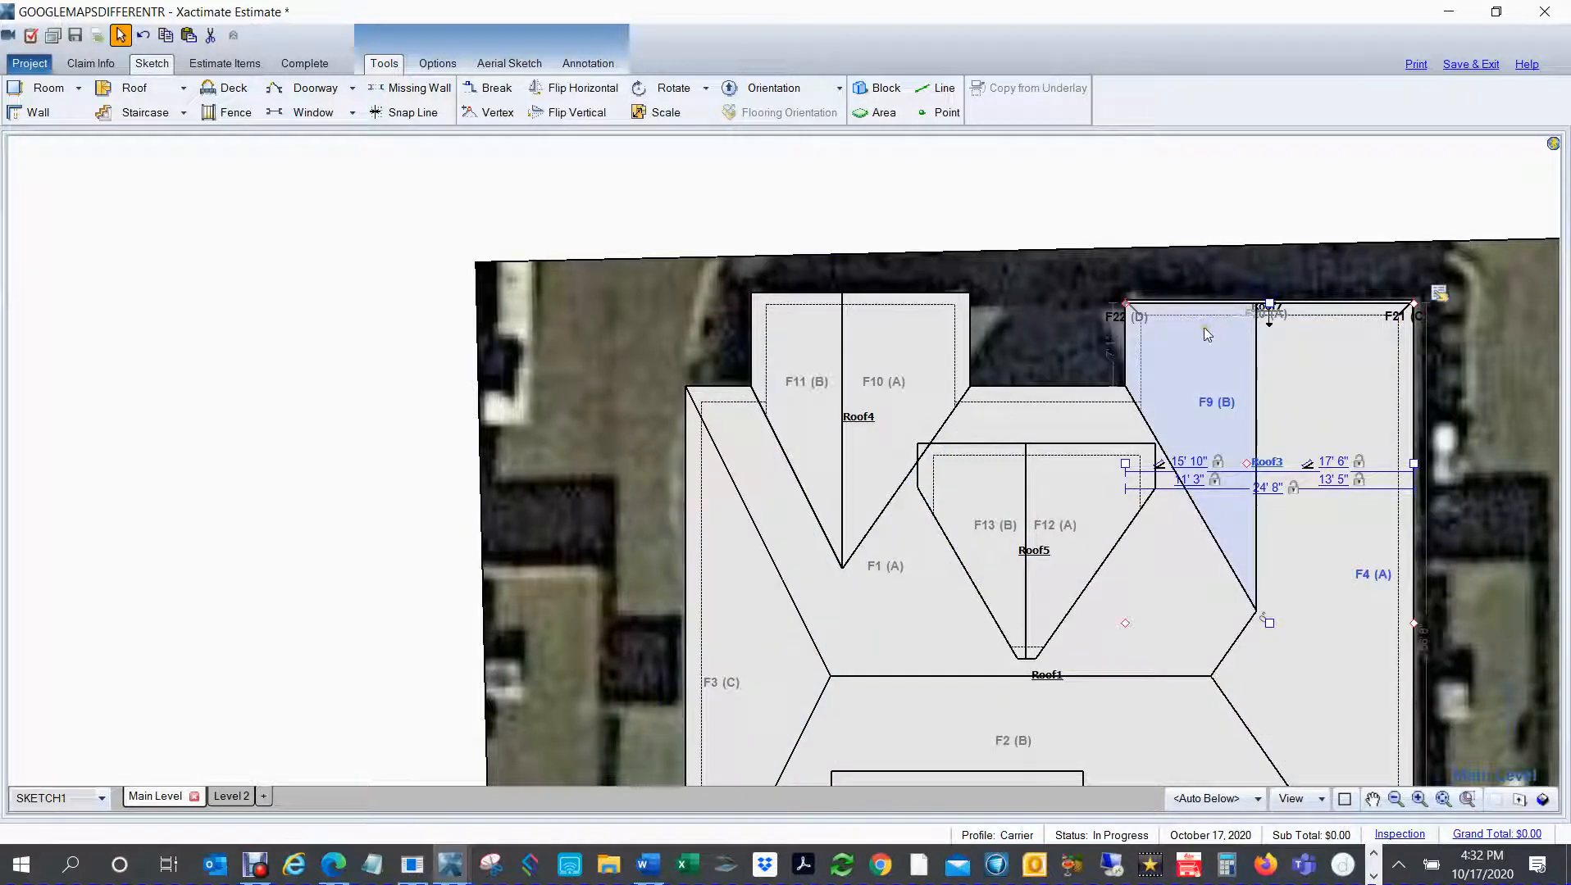
left_click(1208, 328)
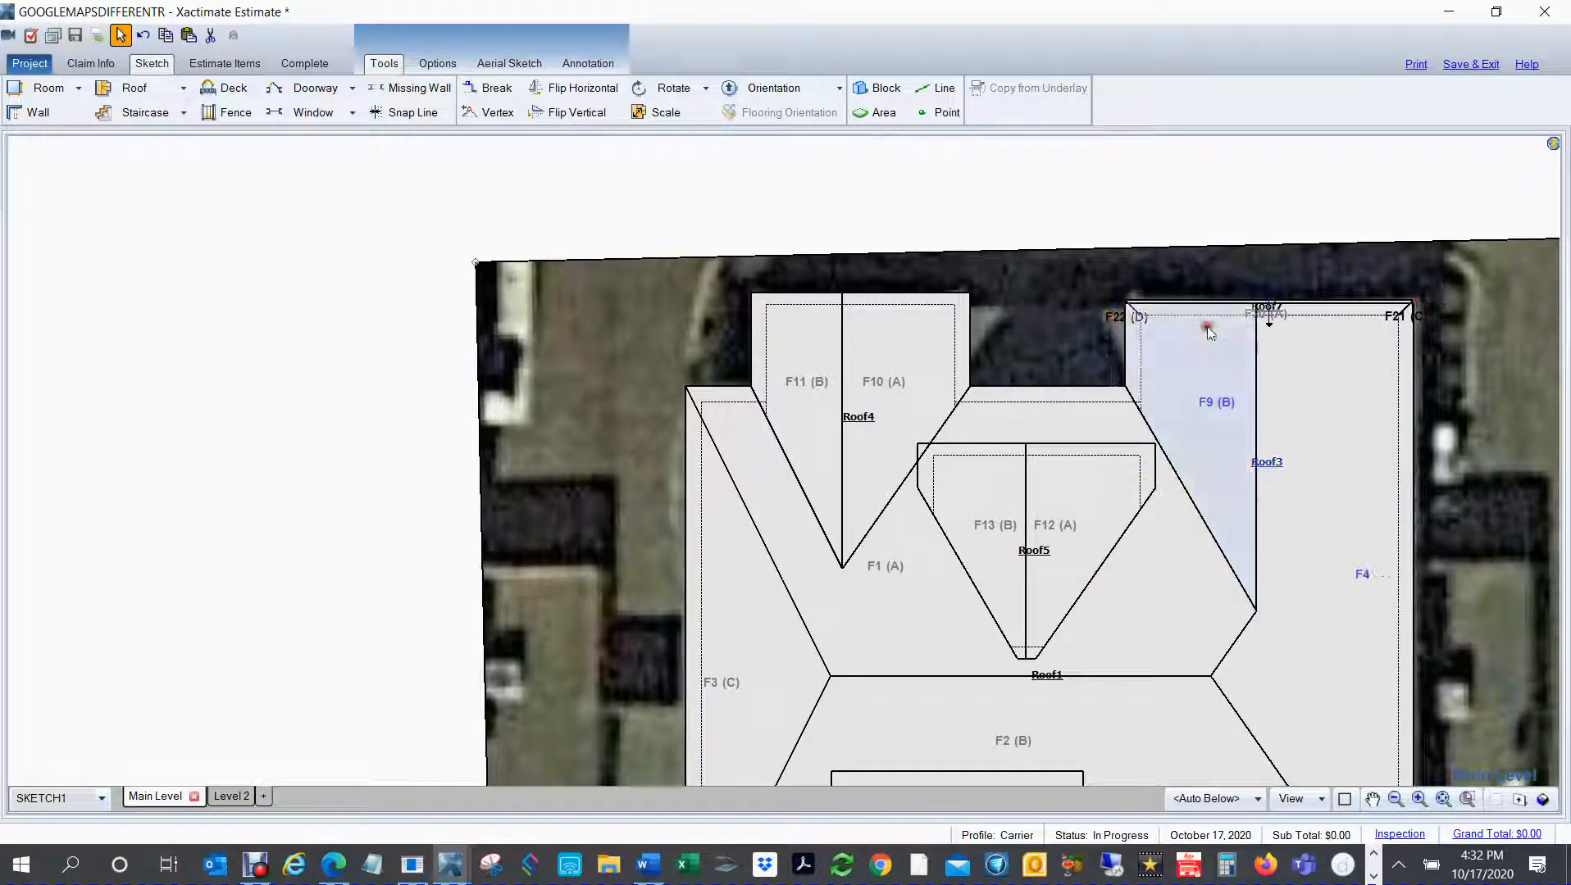
left_click(1266, 323)
left_click(1247, 315)
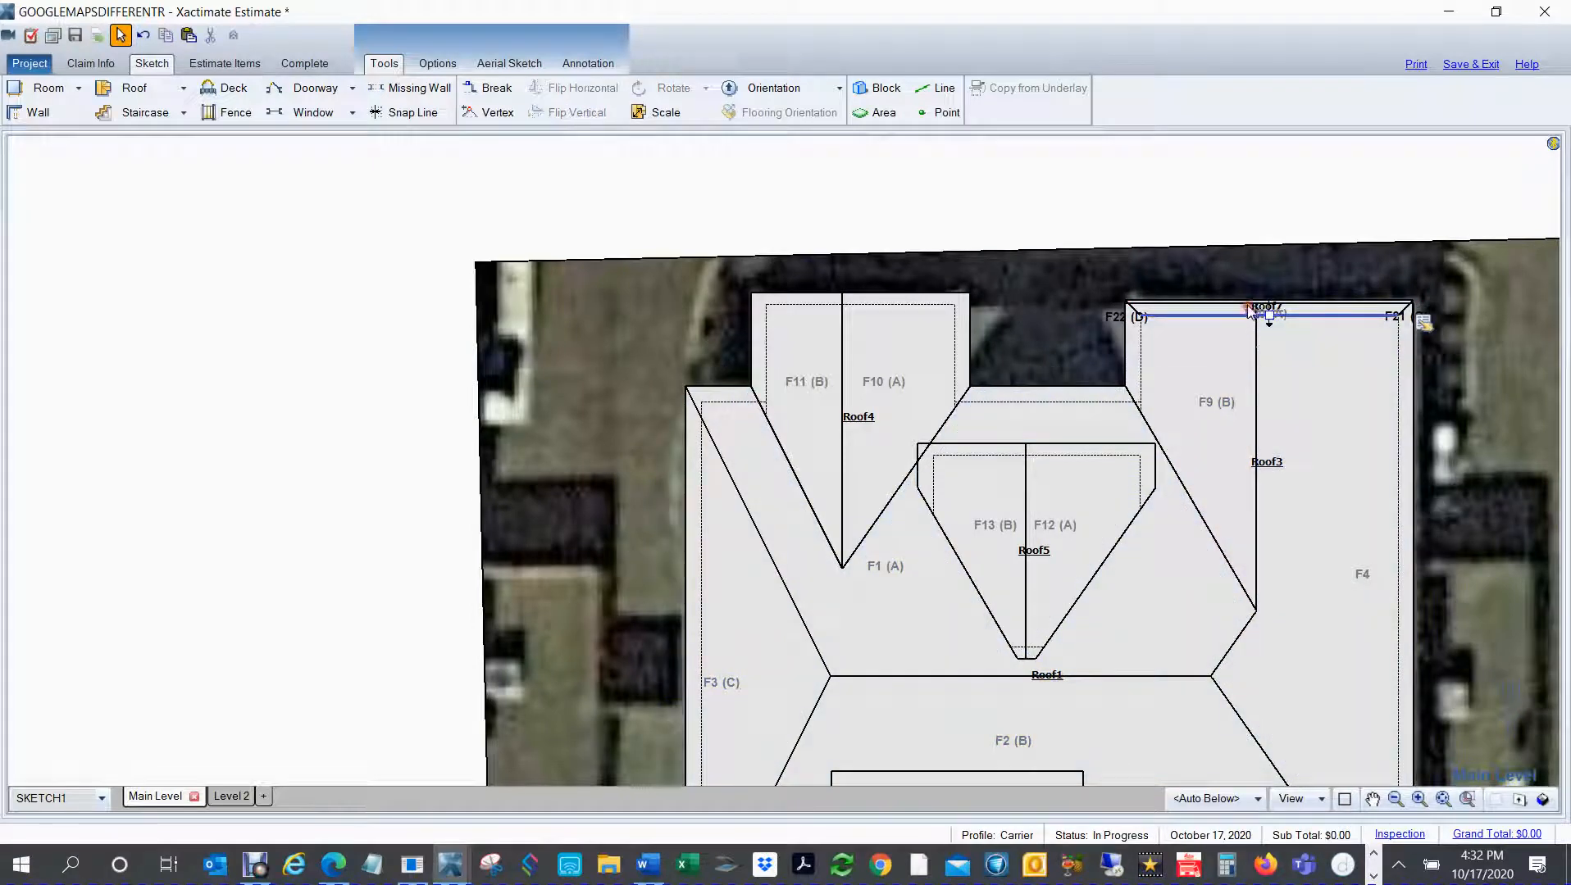
left_click(330, 323)
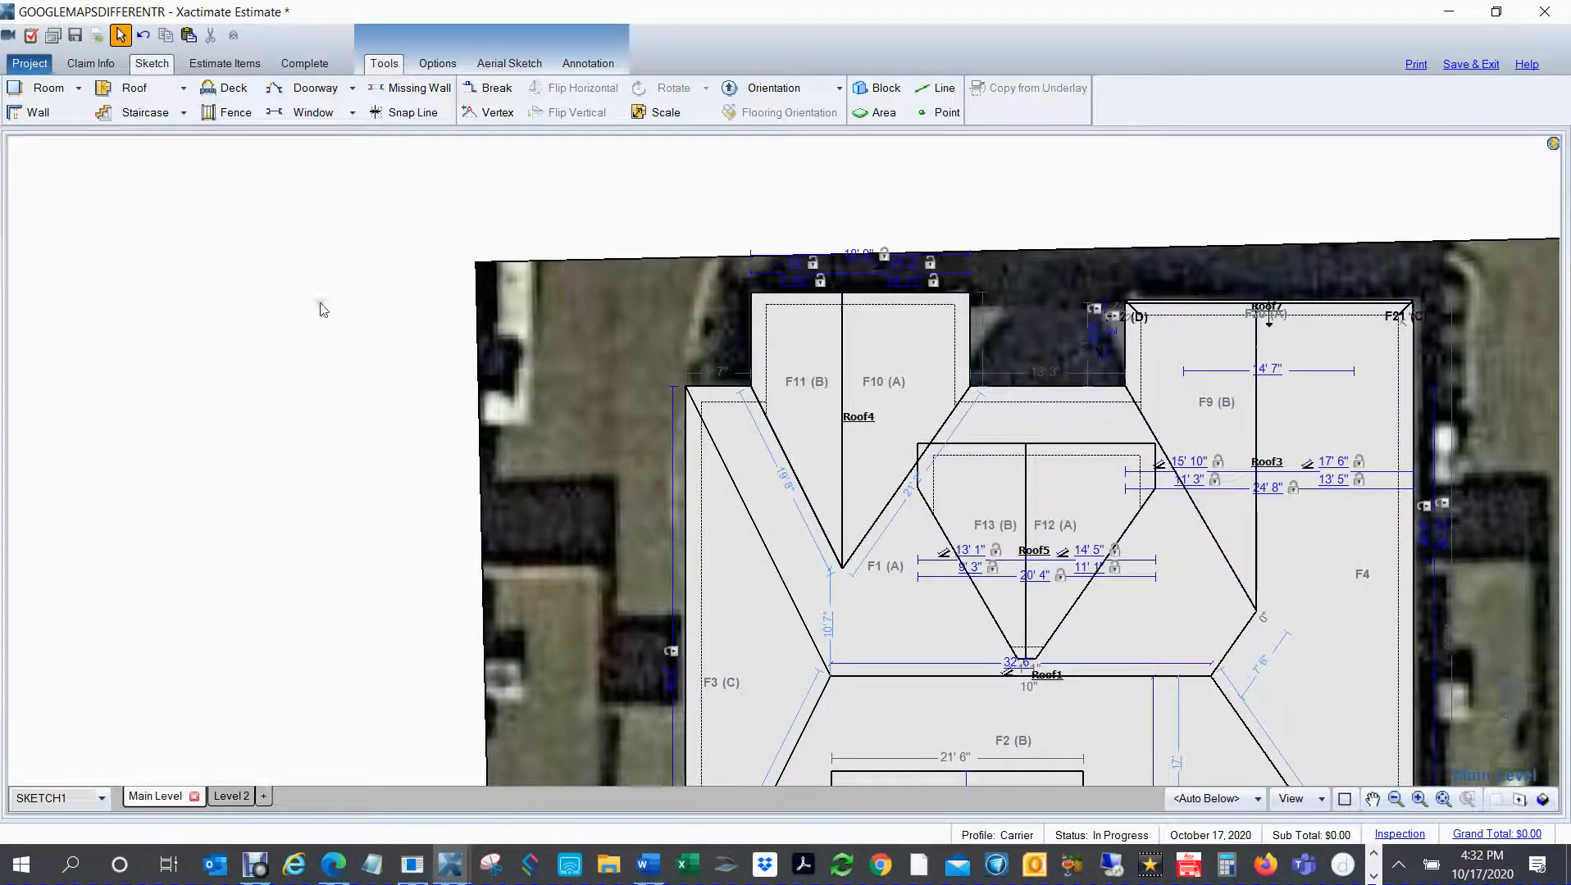
Step: Place a second half-hip roof with hips at both ends in the empty area west of the underlay and widen it to 17' 1"
left_click(213, 331)
key("f")
key("f")
key("f")
key("f")
key("f")
key("f")
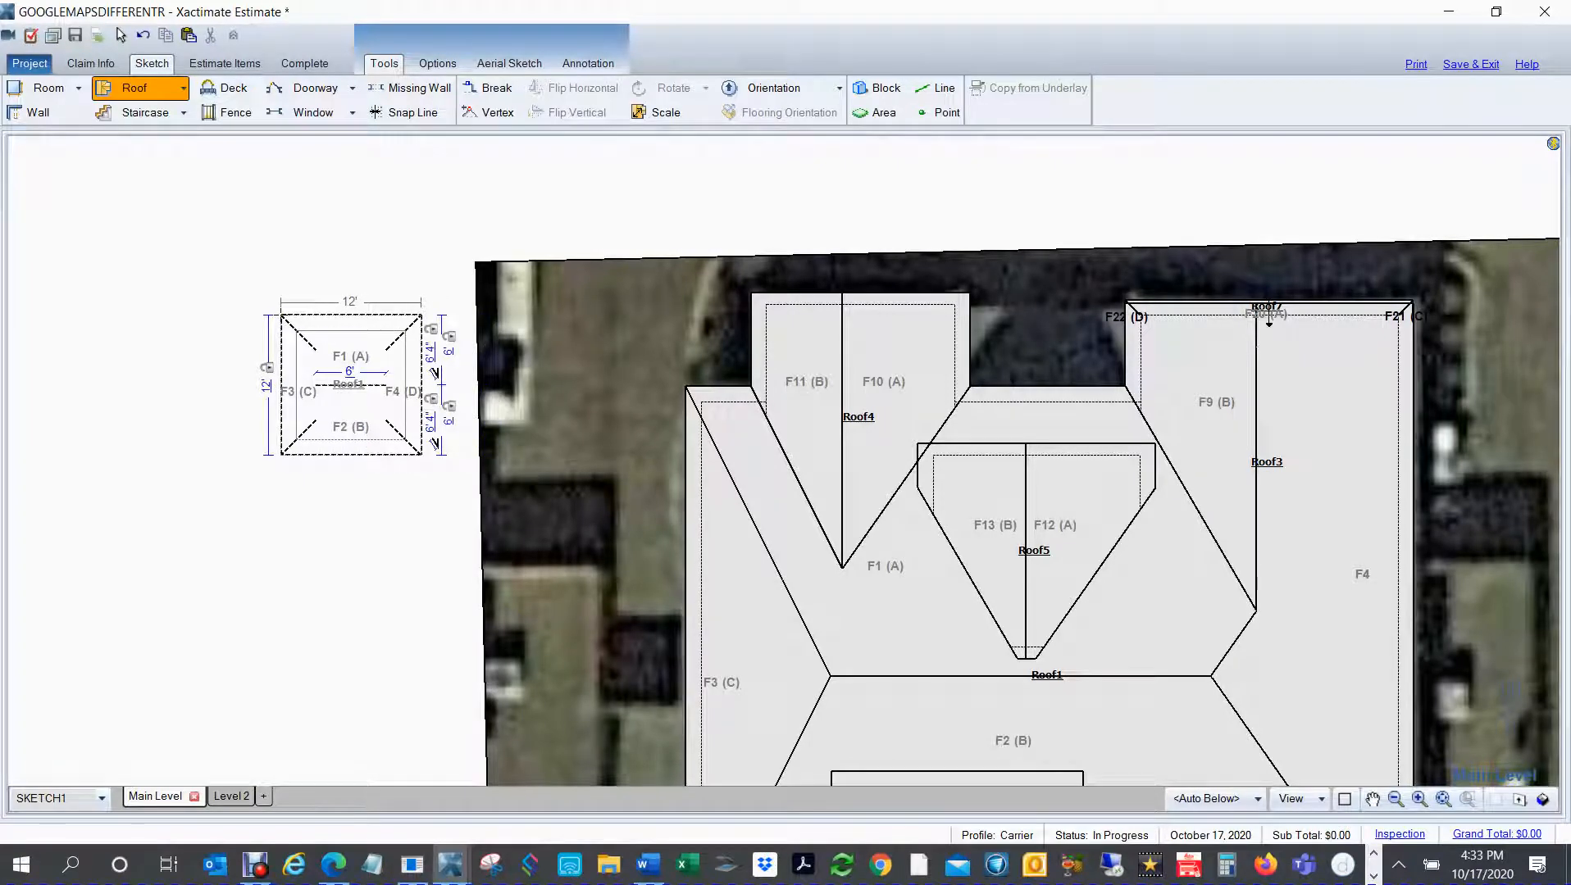
key("f")
key("d")
key("d")
key("d")
key("d")
key("d")
key("d")
key("d")
key("d")
left_click(380, 332)
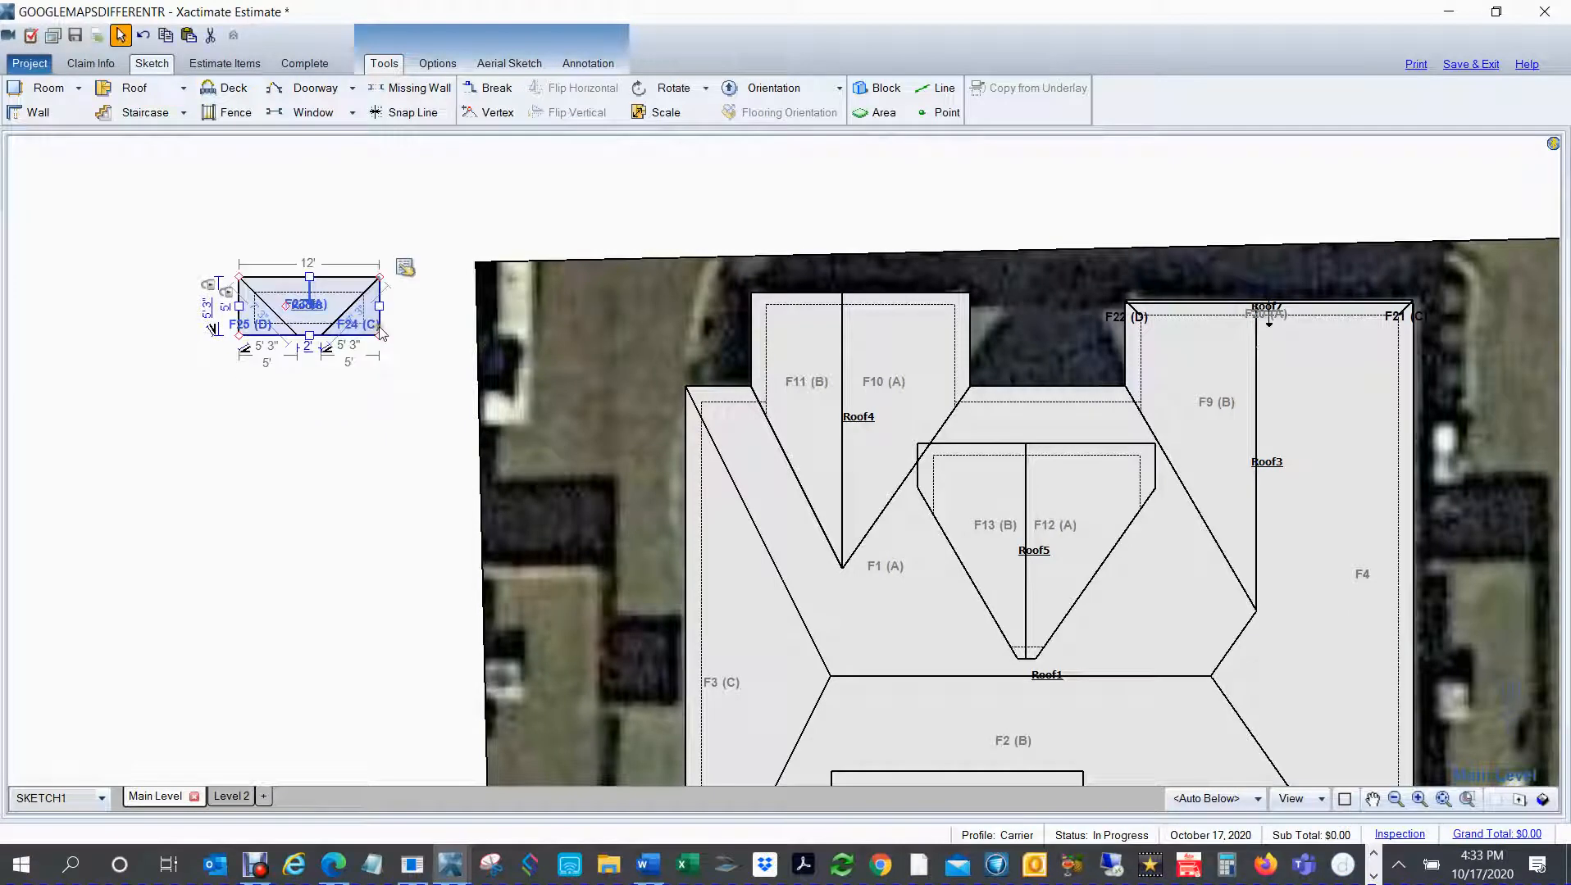
left_click_drag(379, 305, 439, 307)
left_click(351, 308)
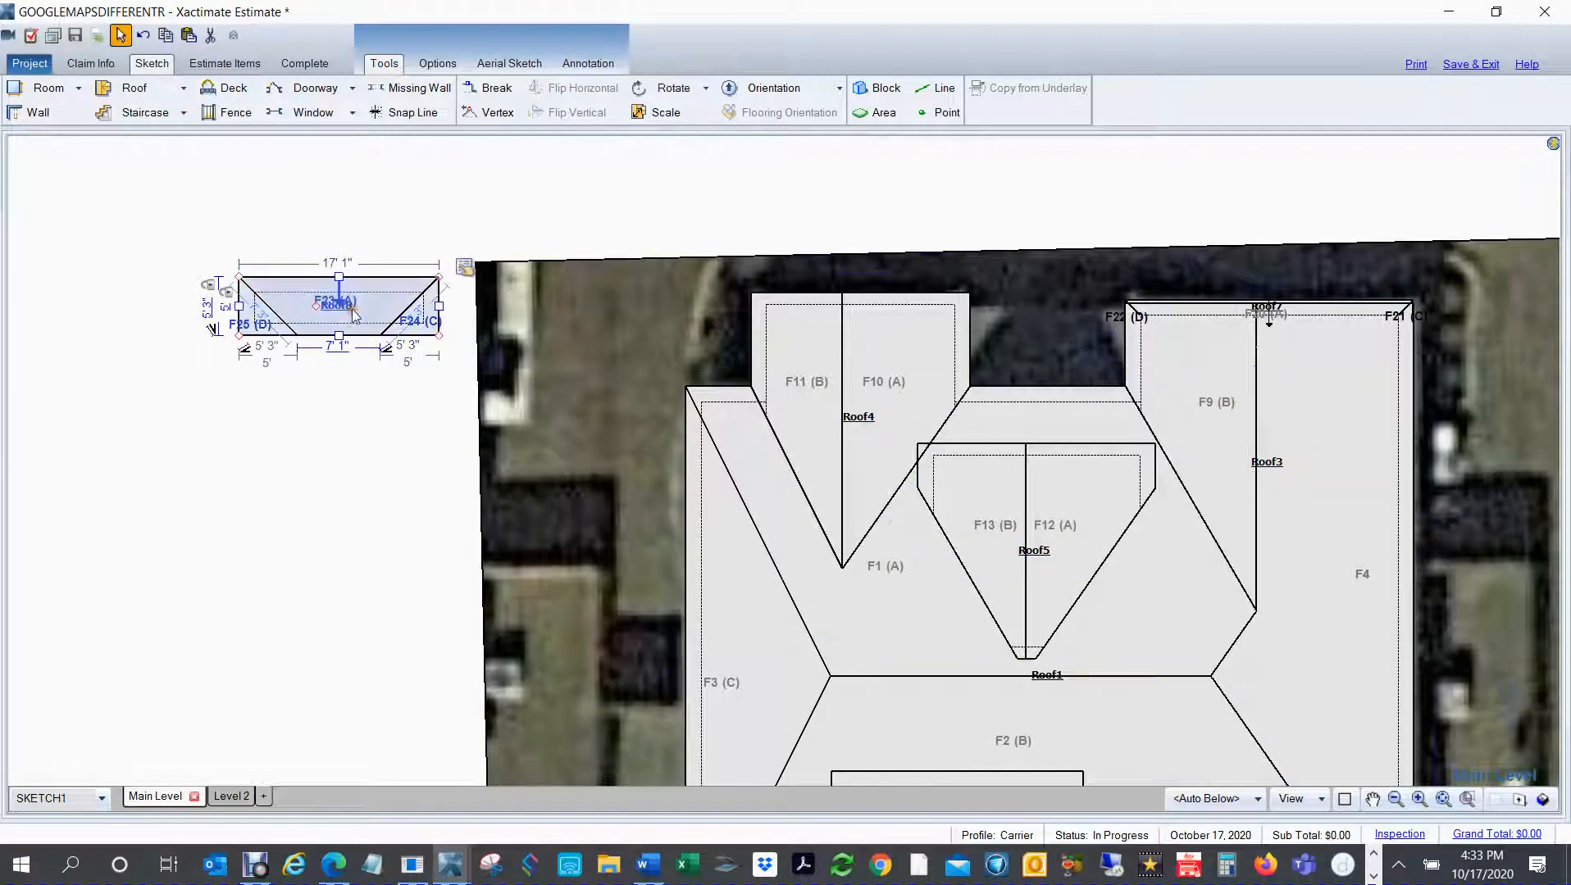
Step: Set all slopes of the second half-hip roof to 5" rise per 12
left_click(465, 268)
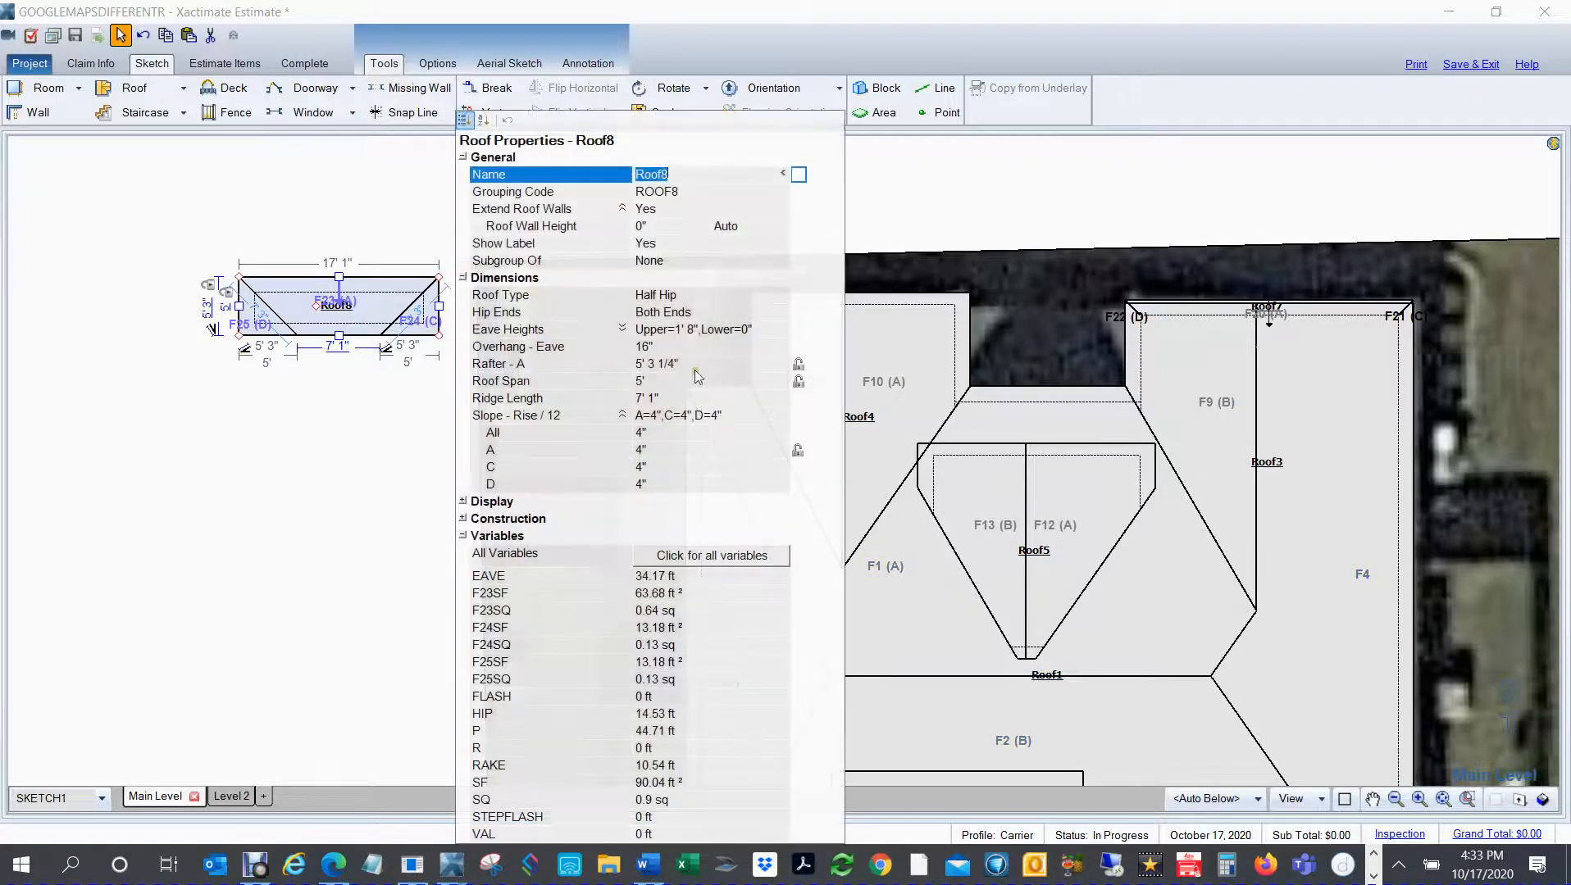
left_click(653, 432)
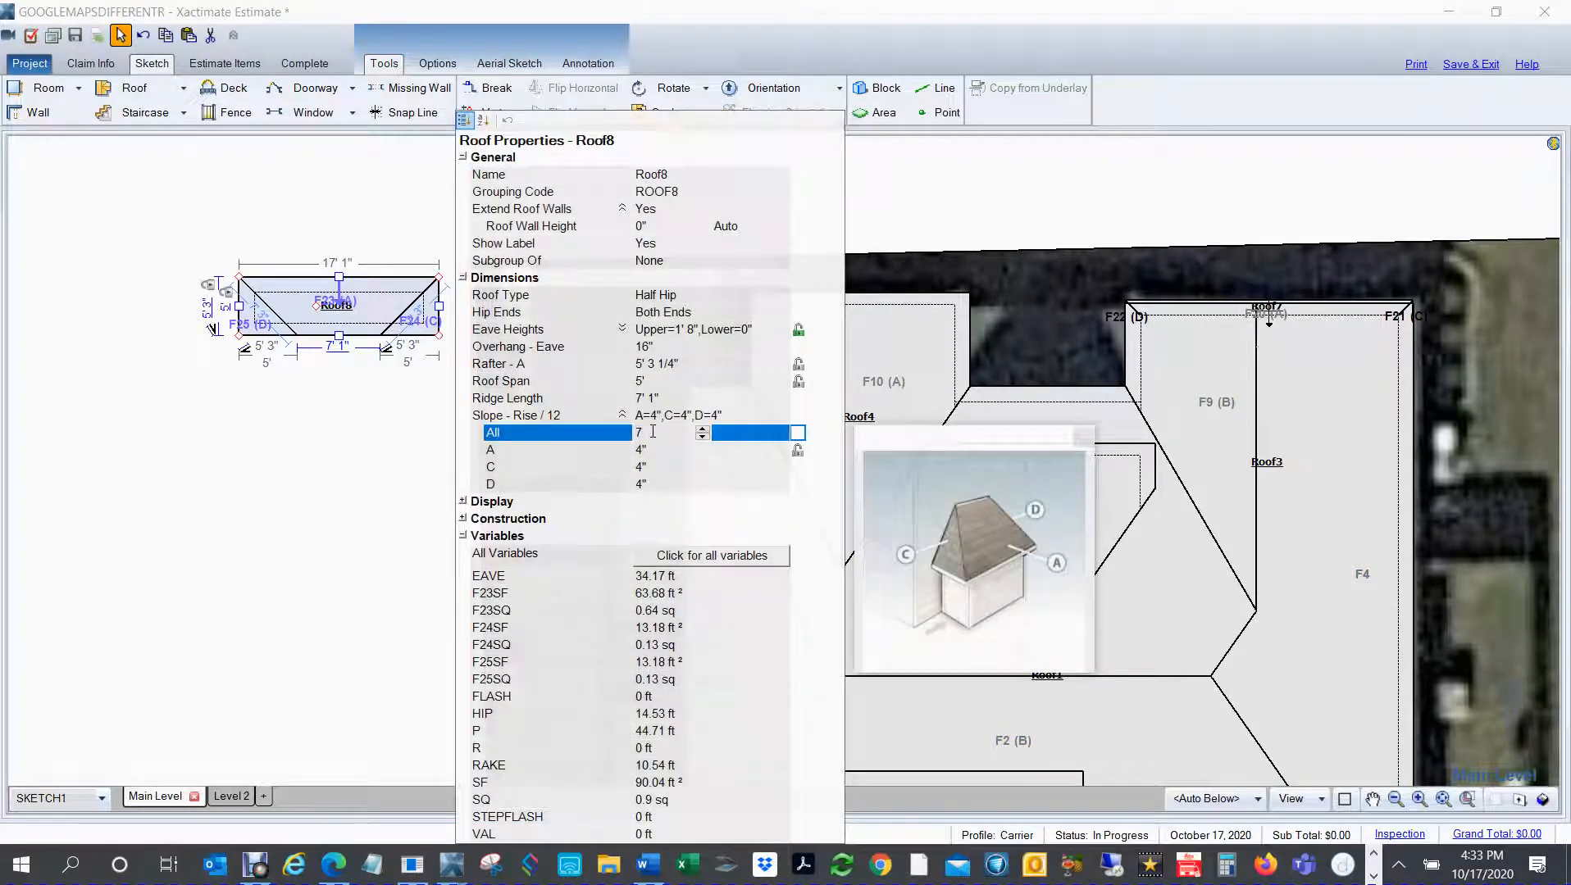
type("5")
key("Return")
left_click(222, 189)
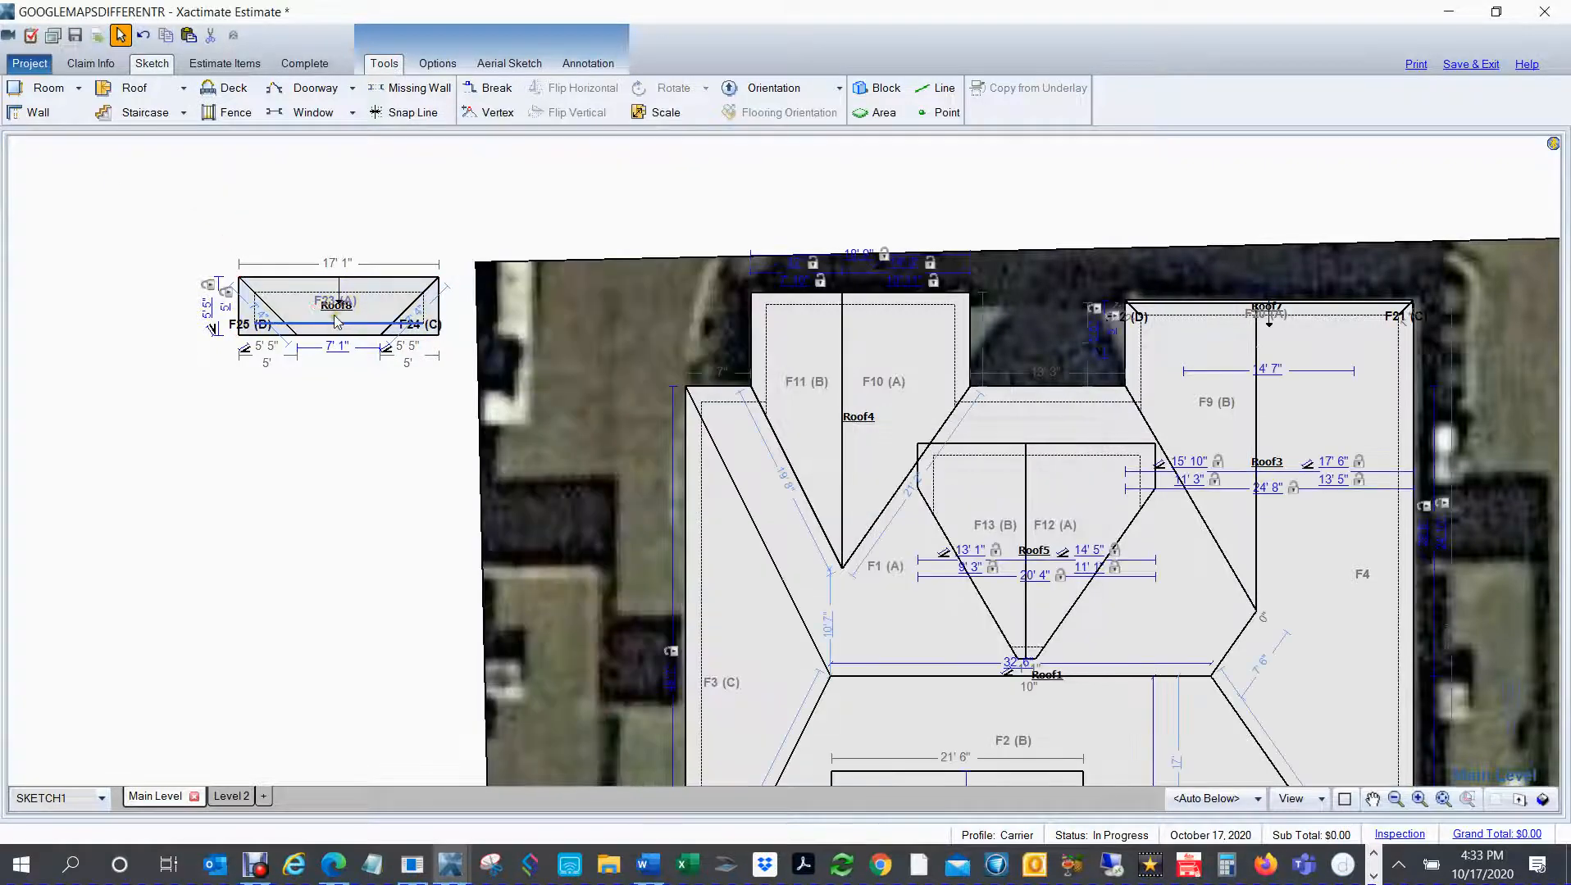
Step: Fit the second half-hip roof across the full width of the northwest gable's (Roof4) north edge and view the result in 3D
left_click(334, 315)
left_click(323, 309)
left_click_drag(327, 312, 832, 323)
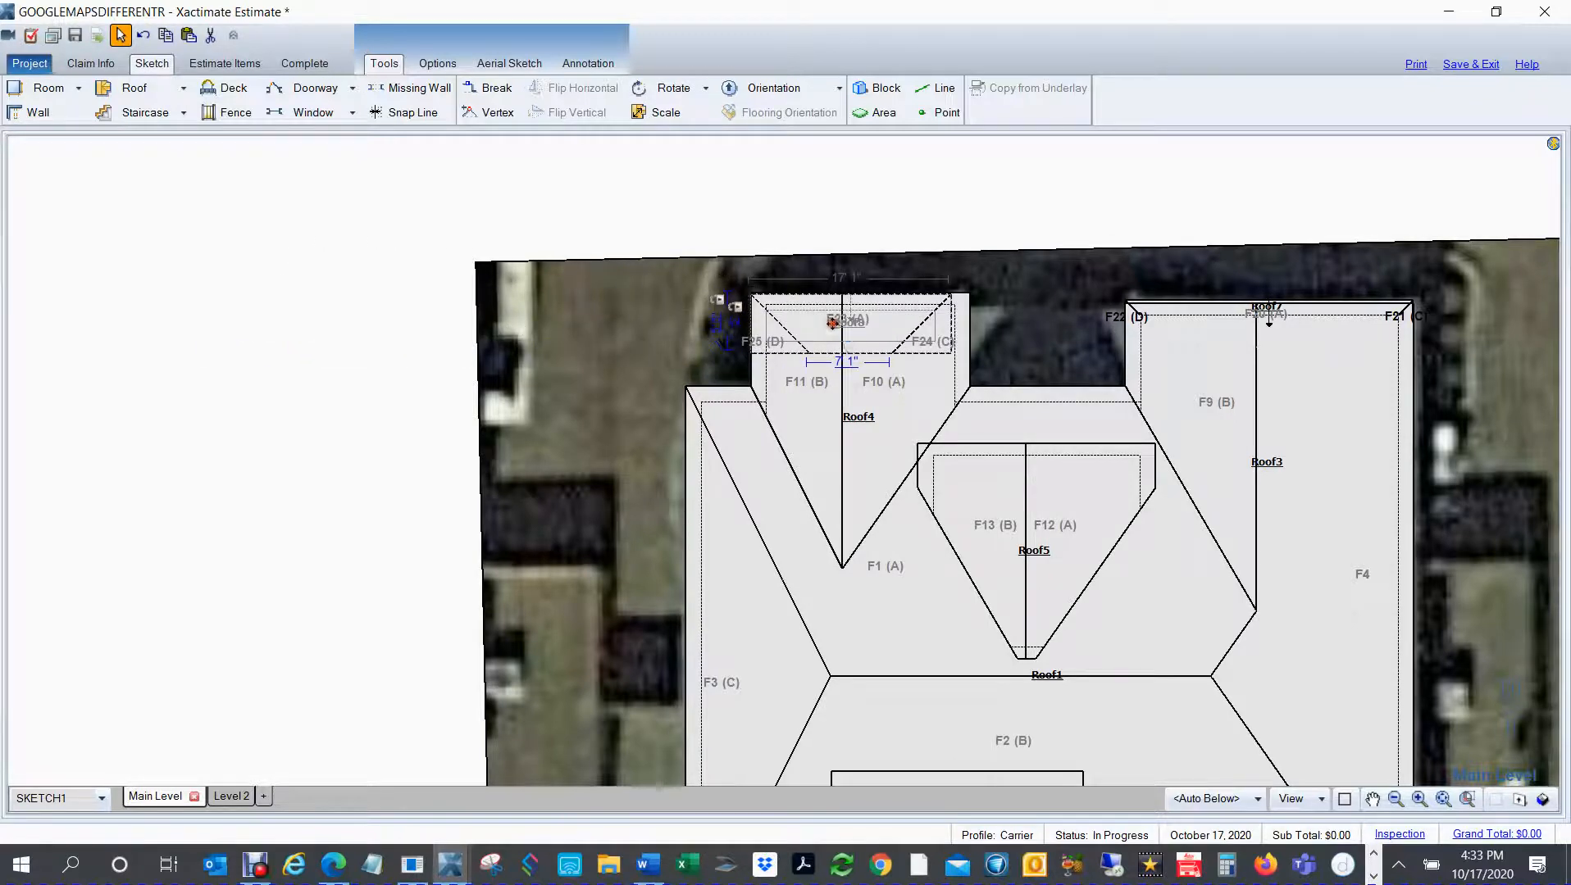
left_click_drag(950, 321, 969, 319)
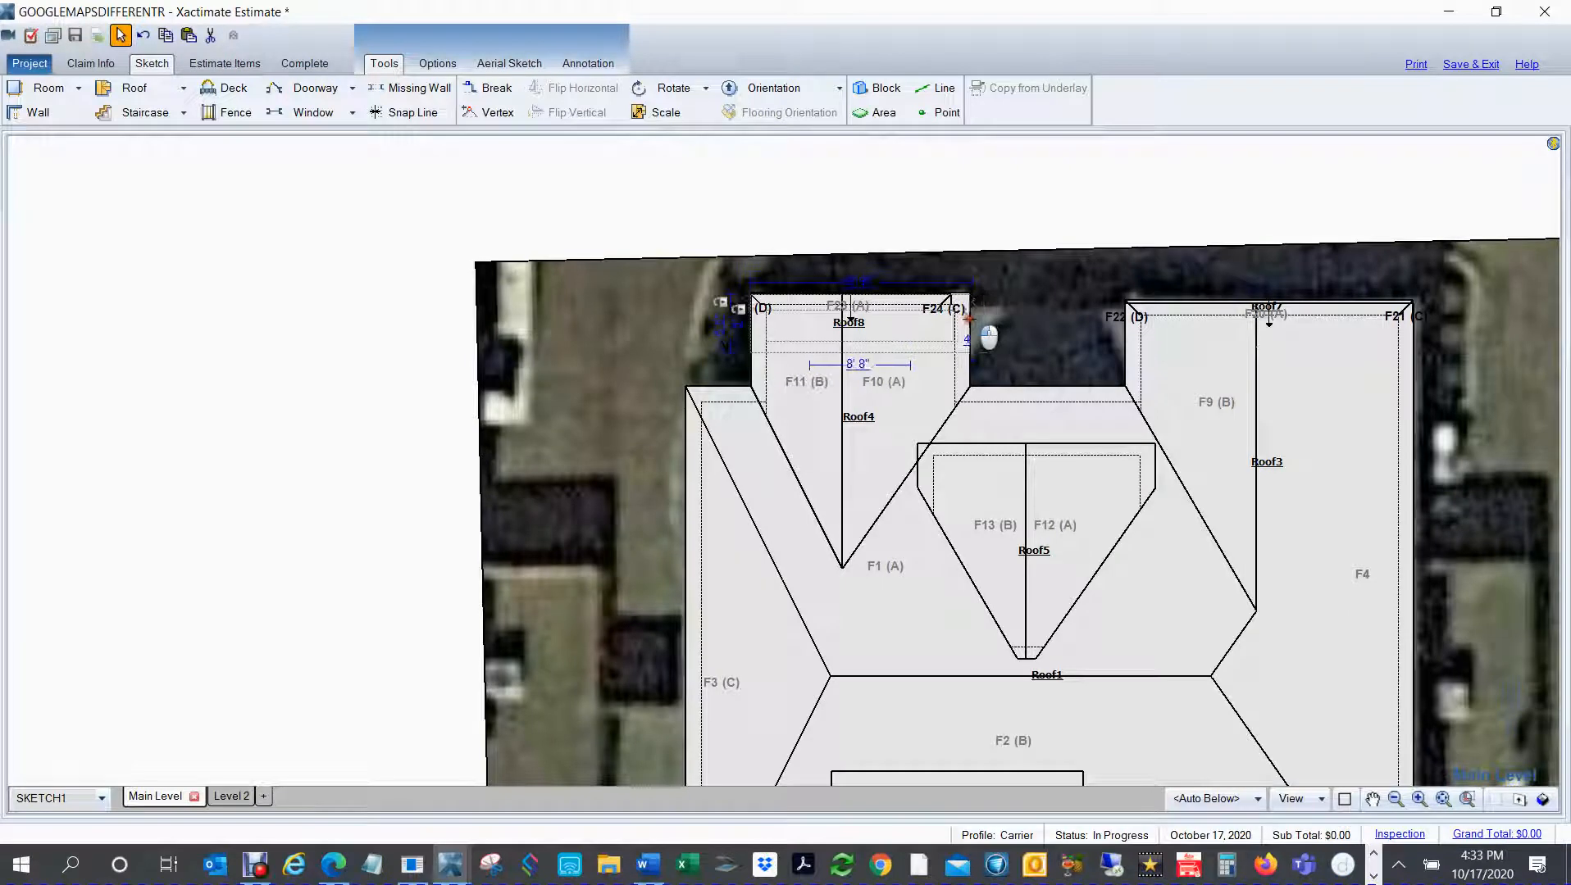
left_click(604, 178)
key("F8")
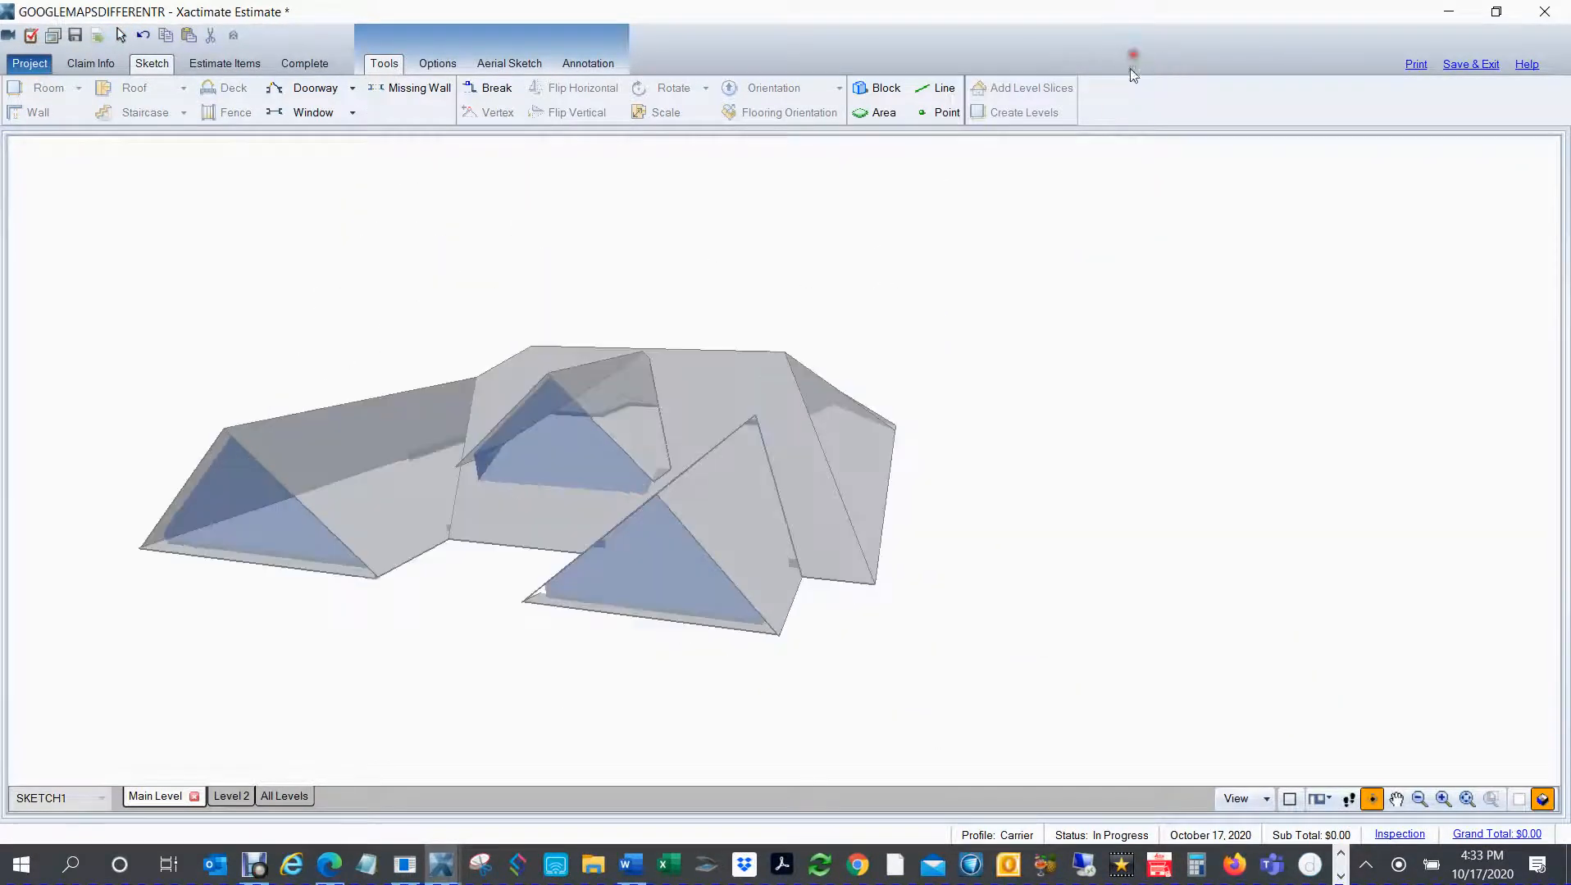
Step: Return to plan view and place a 12' by 12' flat/shed roof in the empty area west of the underlay
key("F8")
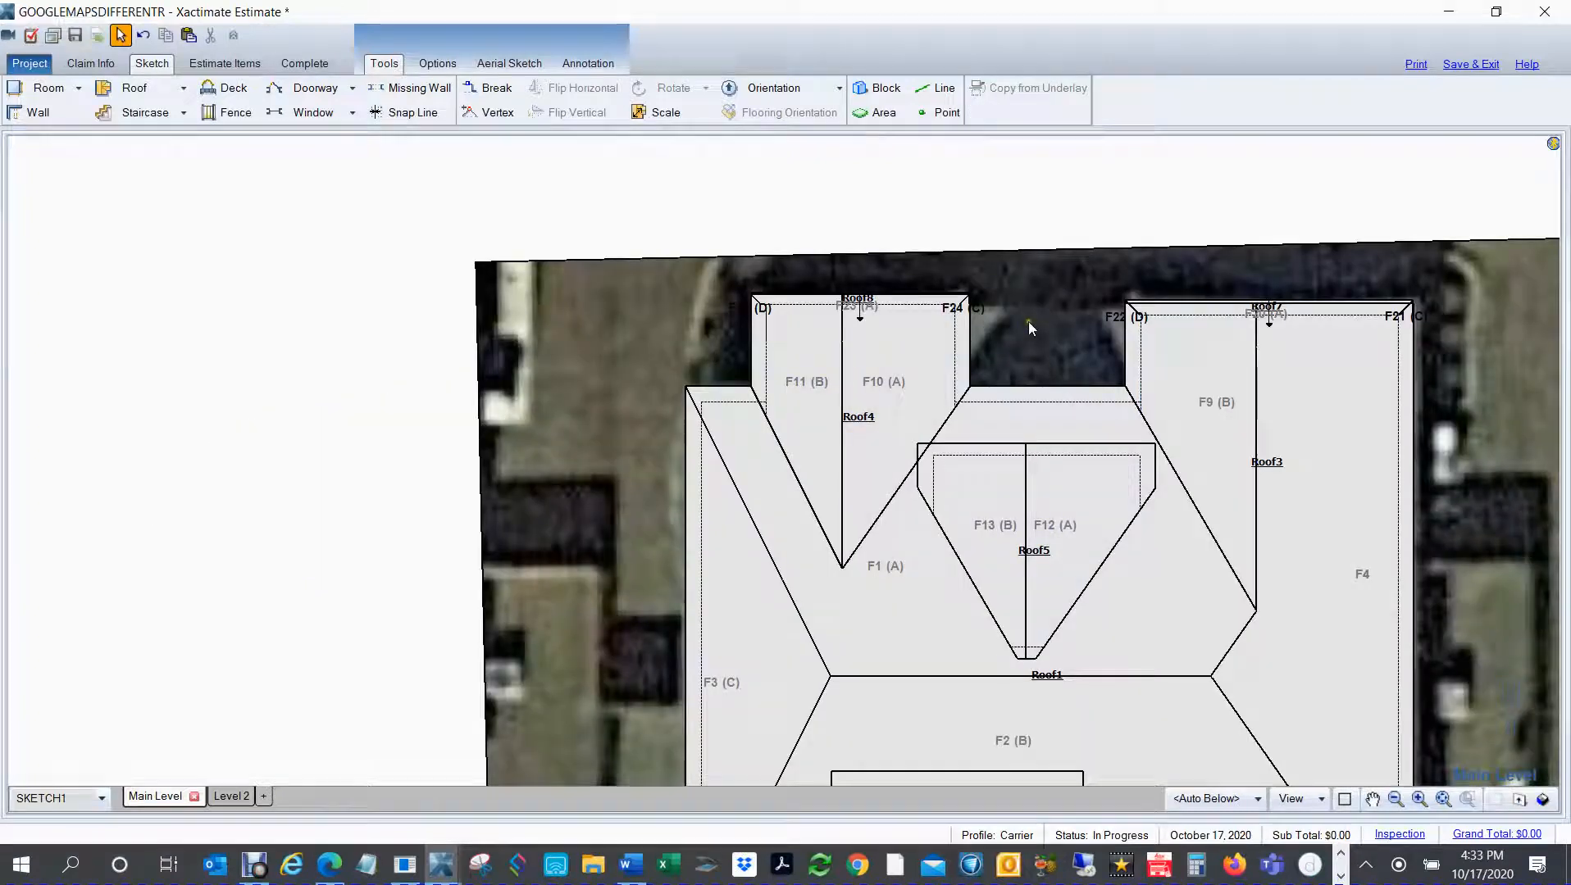
key("space")
left_click_drag(327, 367, 84, 350)
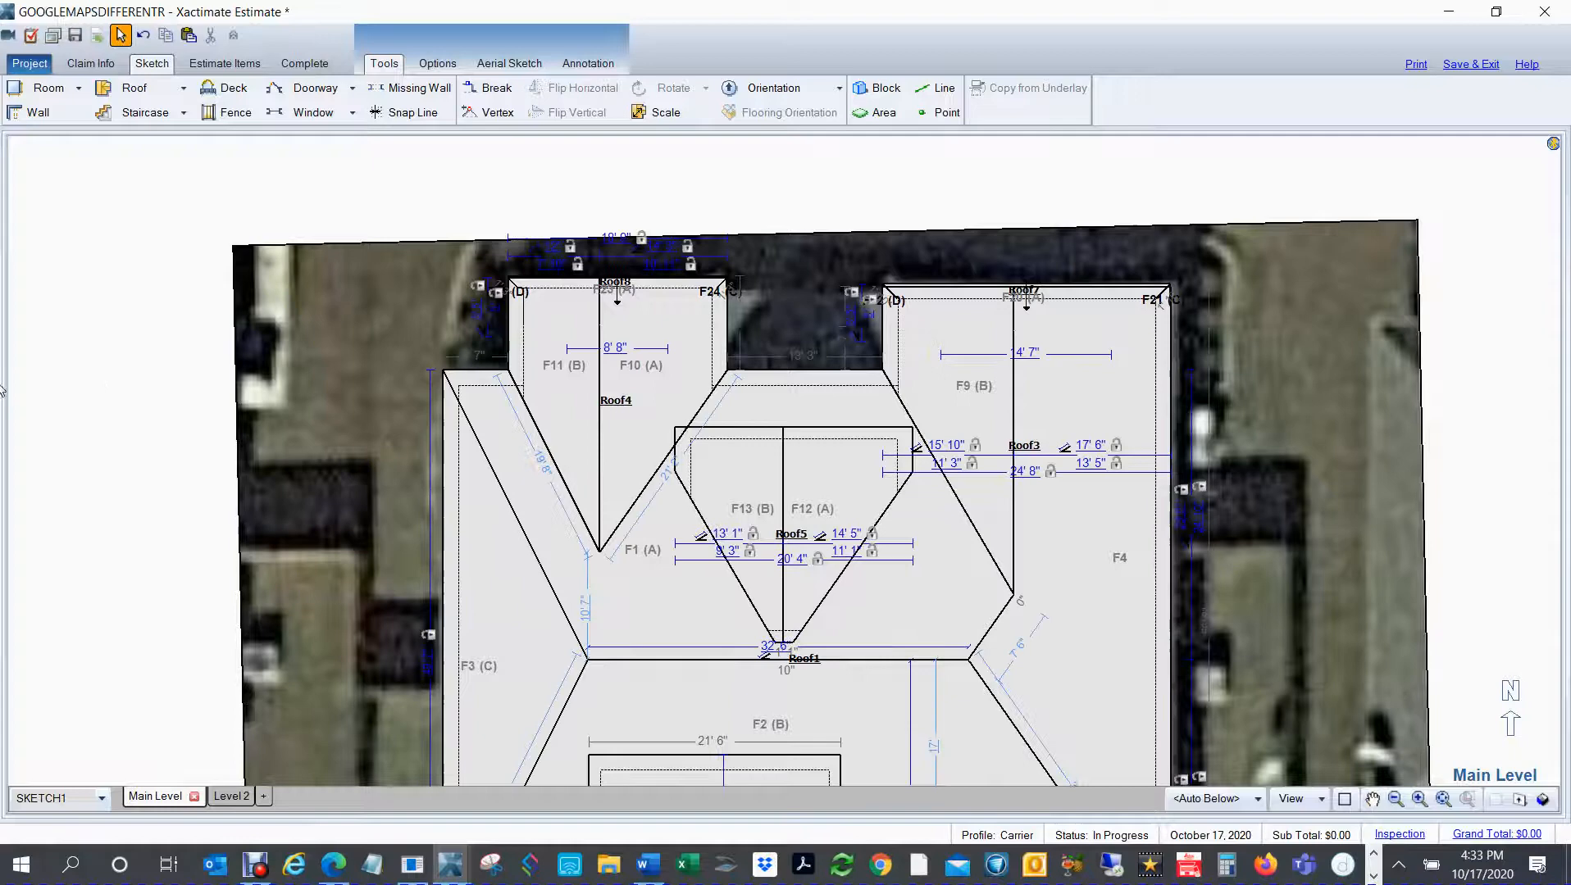
key("space")
left_click_drag(97, 395, 228, 358)
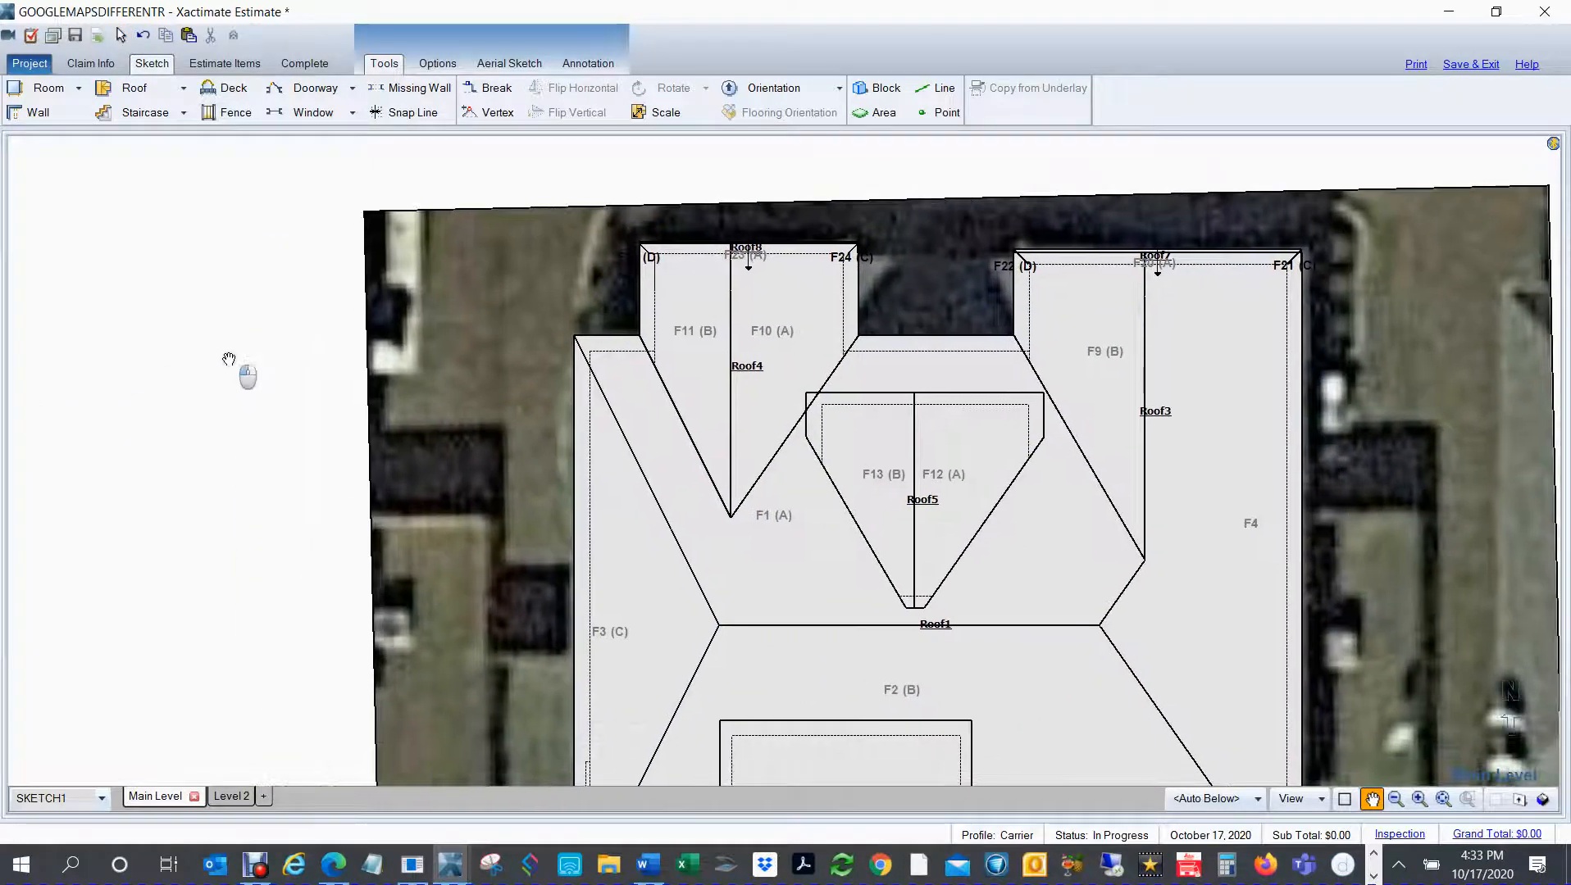
key("f")
key("f")
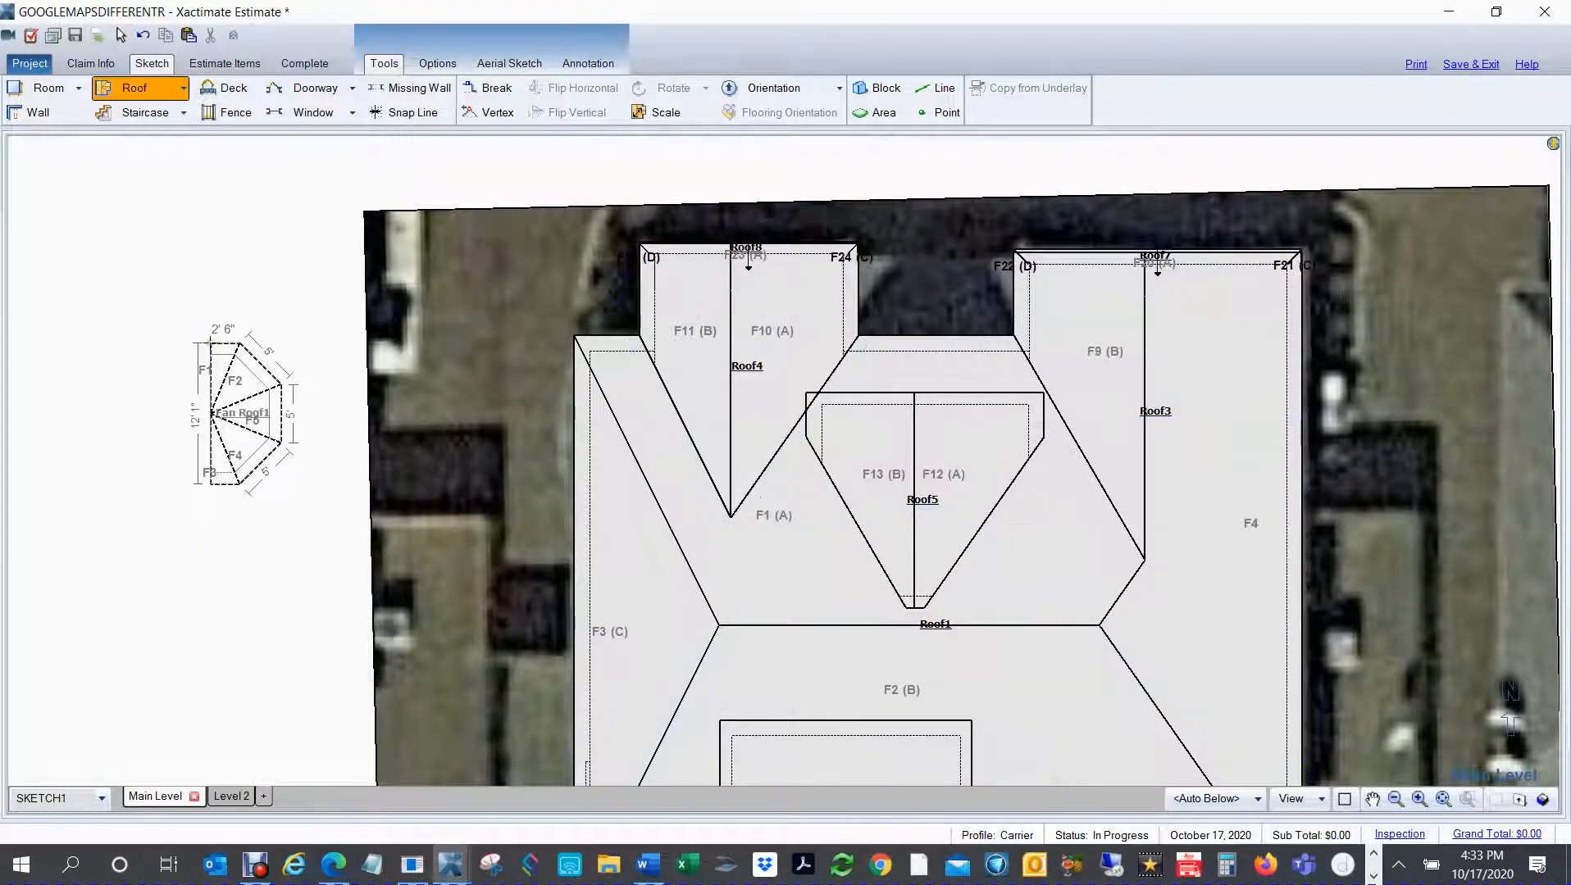
key("f")
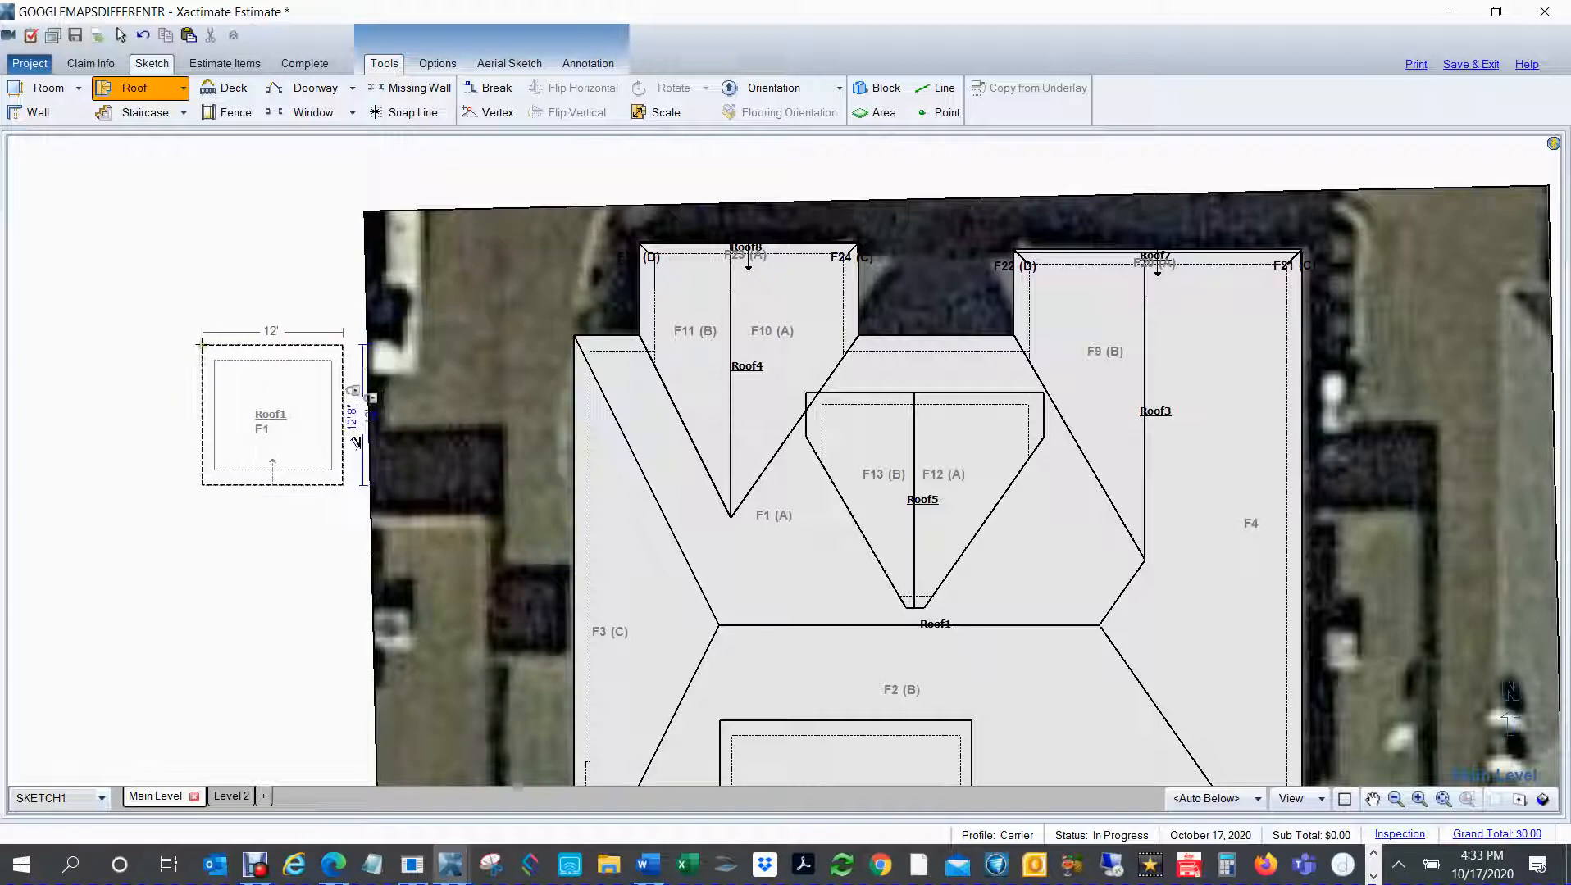
scroll(205, 297, "down", 3)
scroll(240, 290, "down", 4)
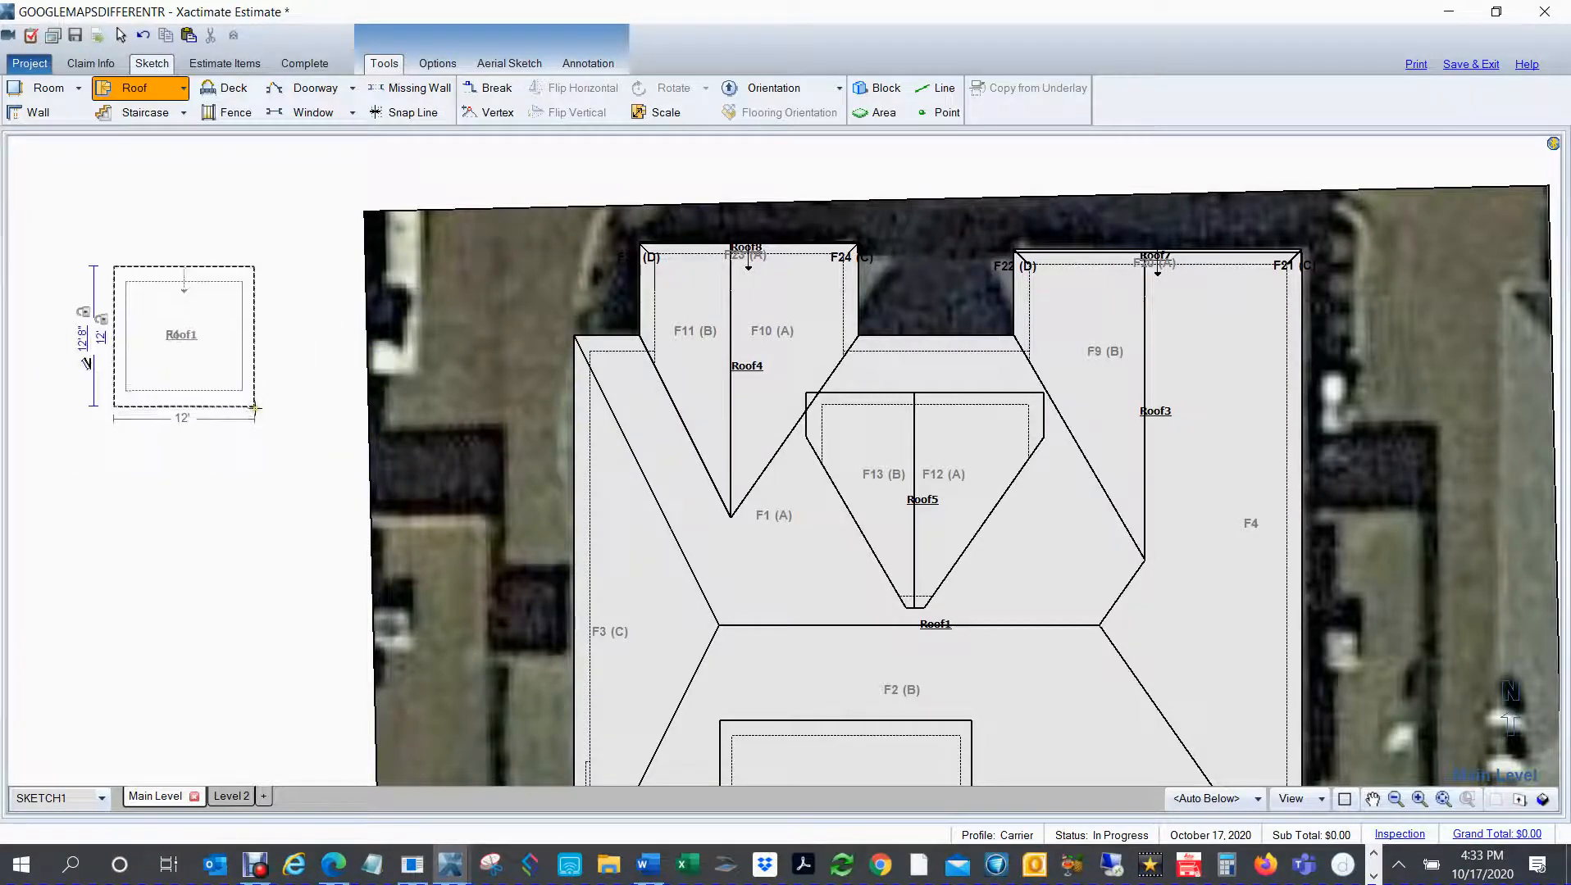
scroll(259, 407, "down", 3)
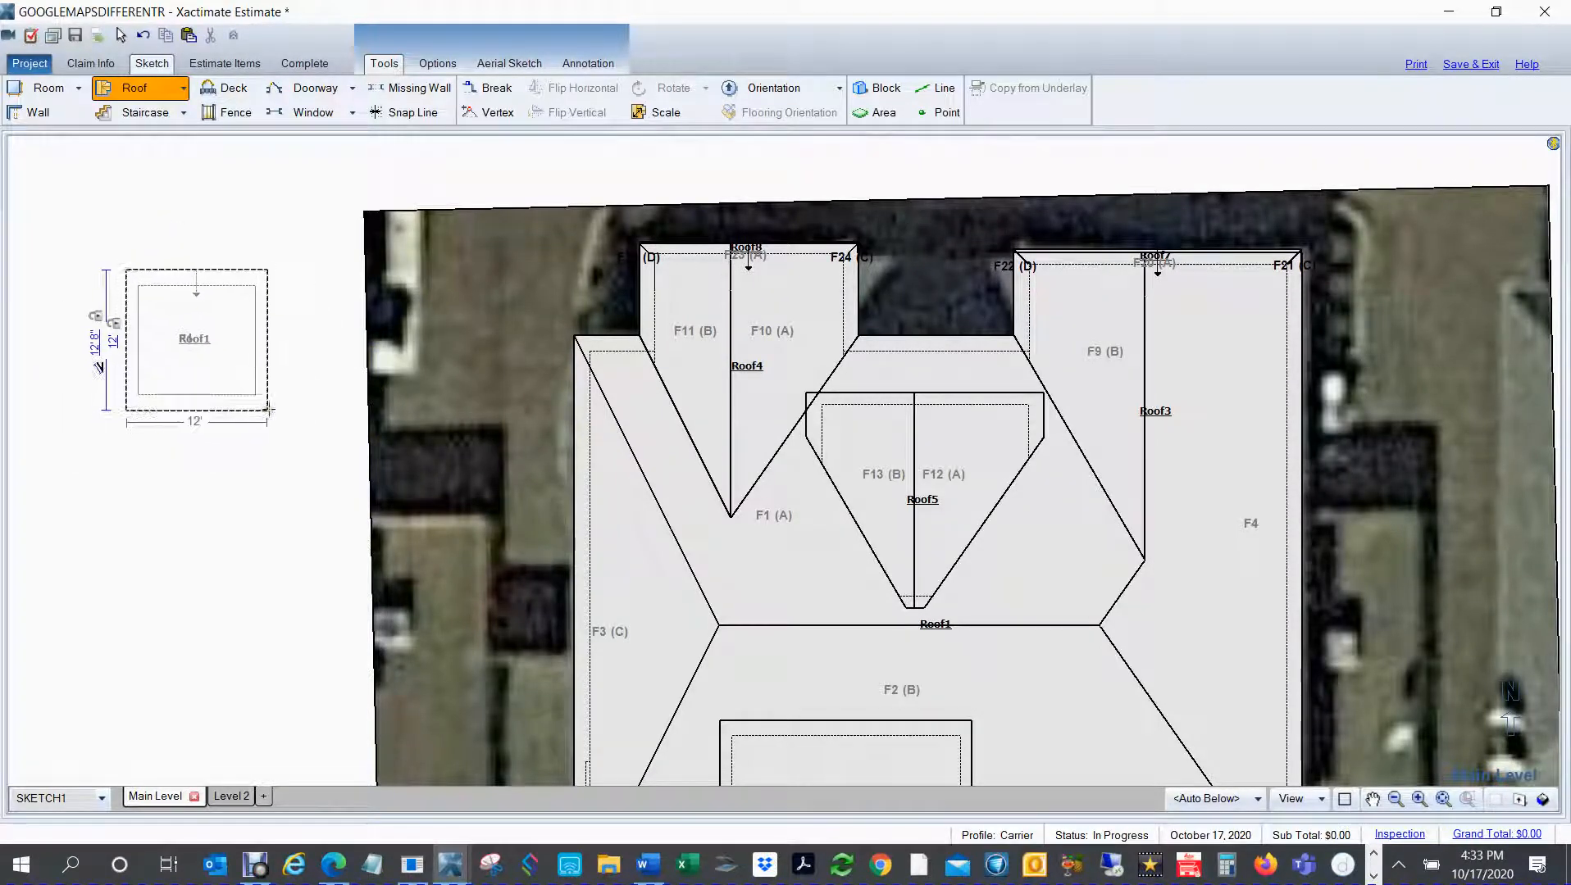
left_click(272, 427)
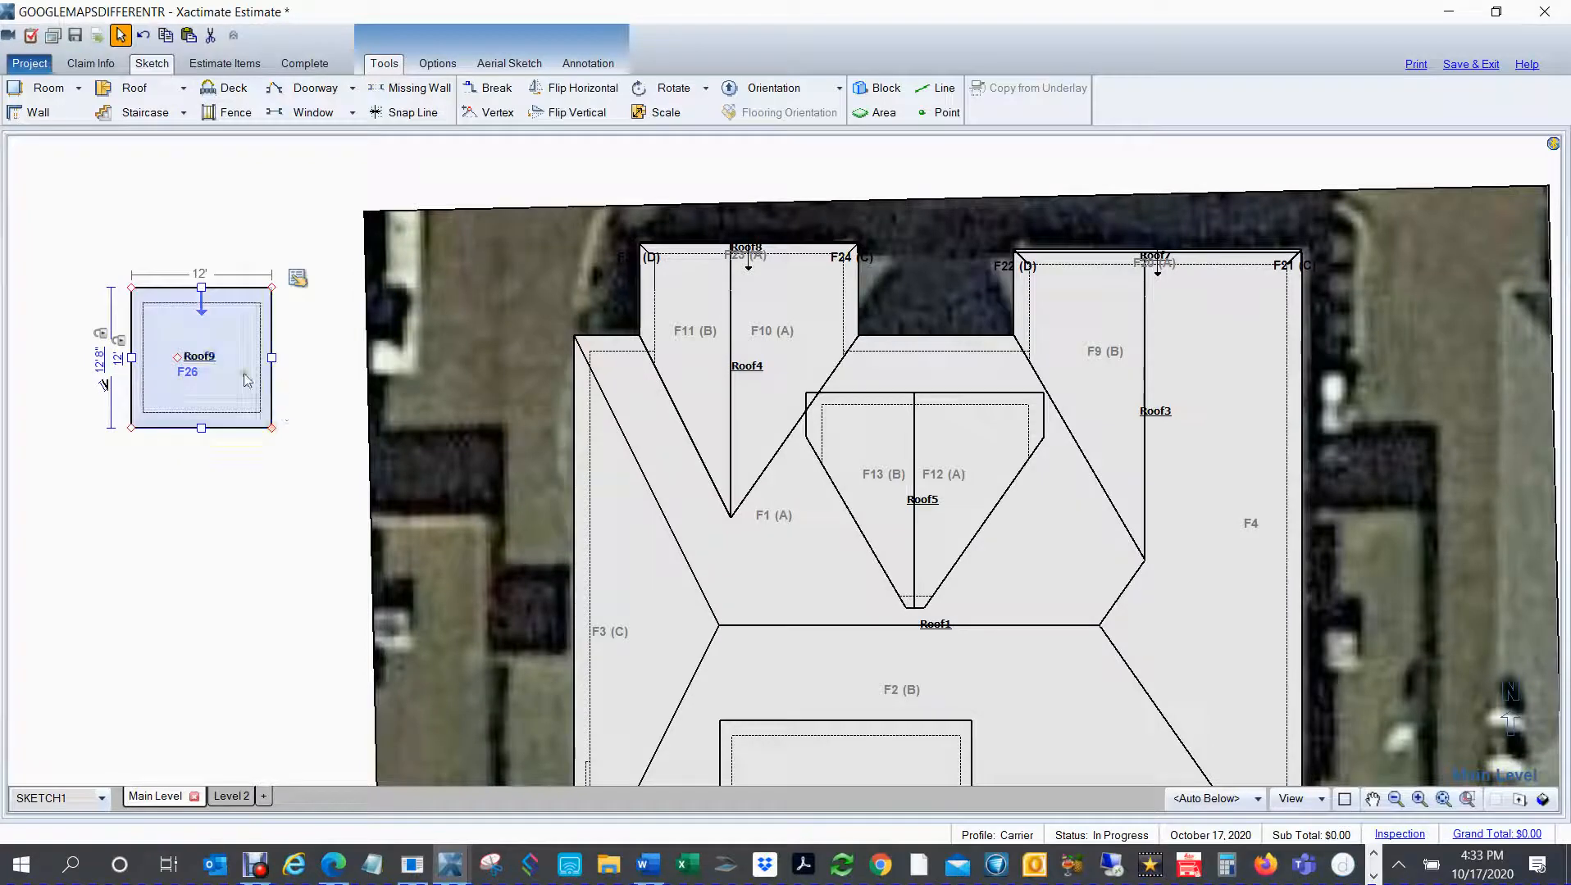
Step: Set the new flat/shed roof's slope to 0" rise per 12
left_click(298, 278)
left_click(491, 555)
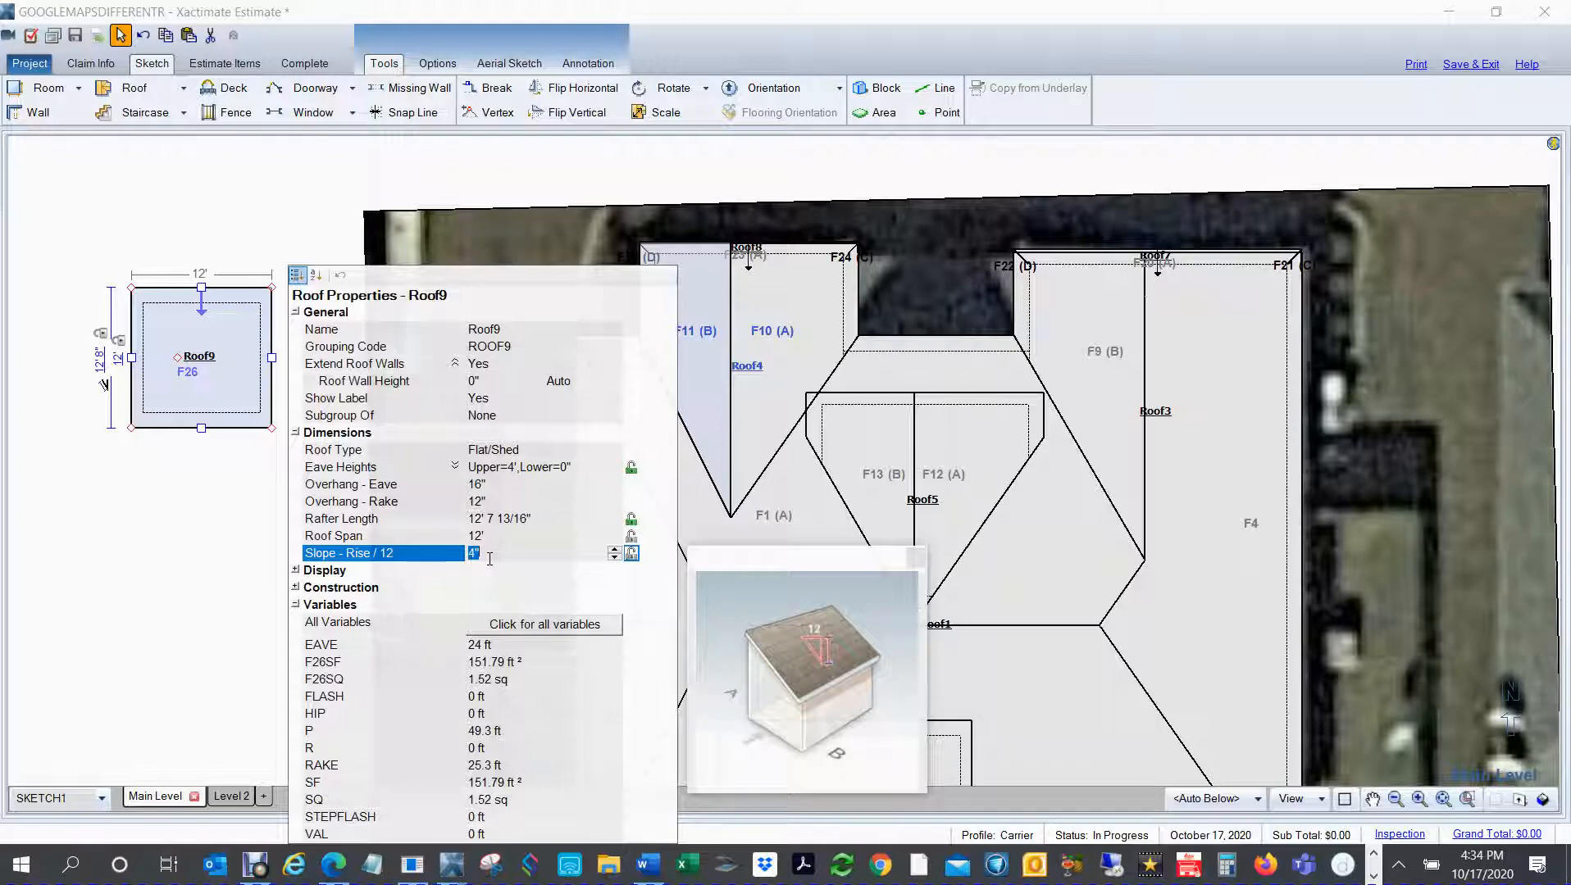
key("Return")
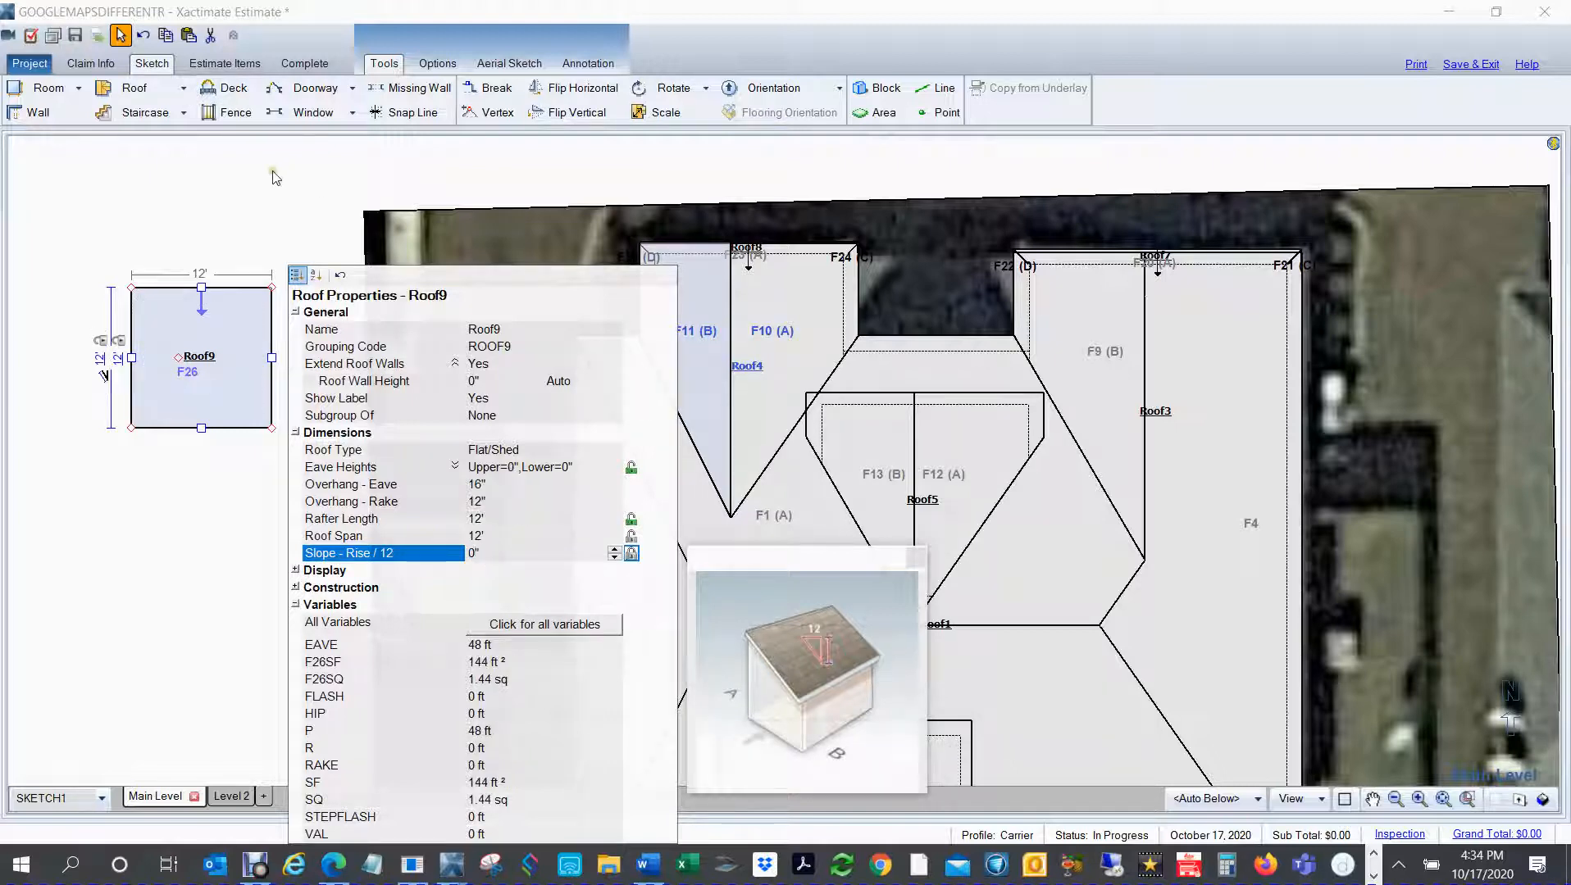
left_click(130, 255)
Step: Move the flat roof into the gap between the northwest and northeast gables and stretch it to span the full gap
left_click(194, 391)
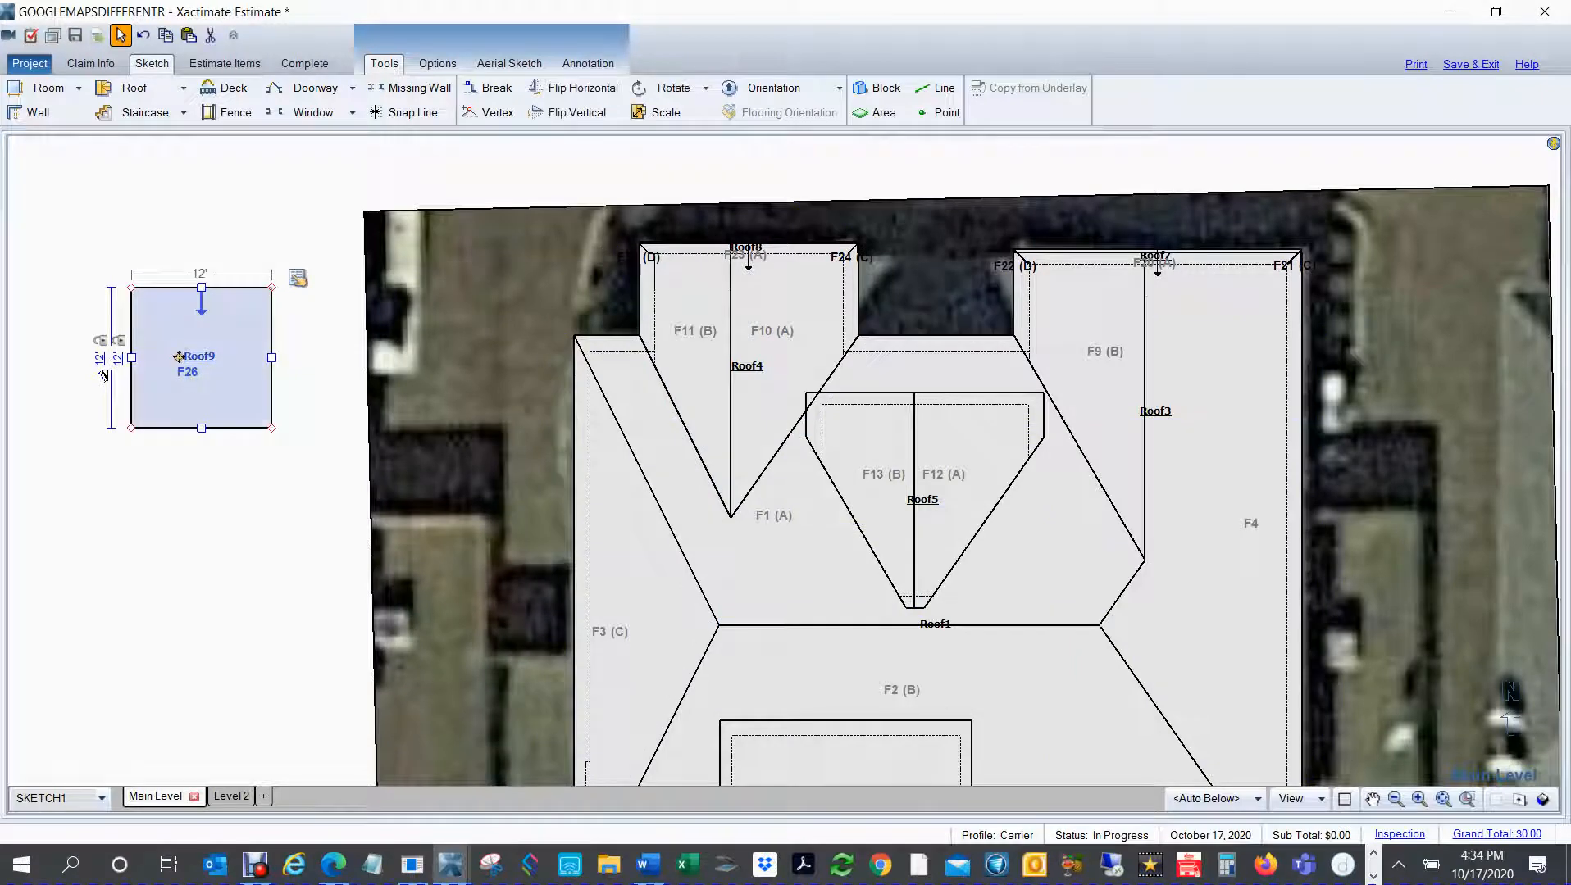
mouse_move(179, 360)
left_mouse_down()
mouse_move(644, 398)
mouse_move(1032, 329)
mouse_move(1016, 331)
left_mouse_up()
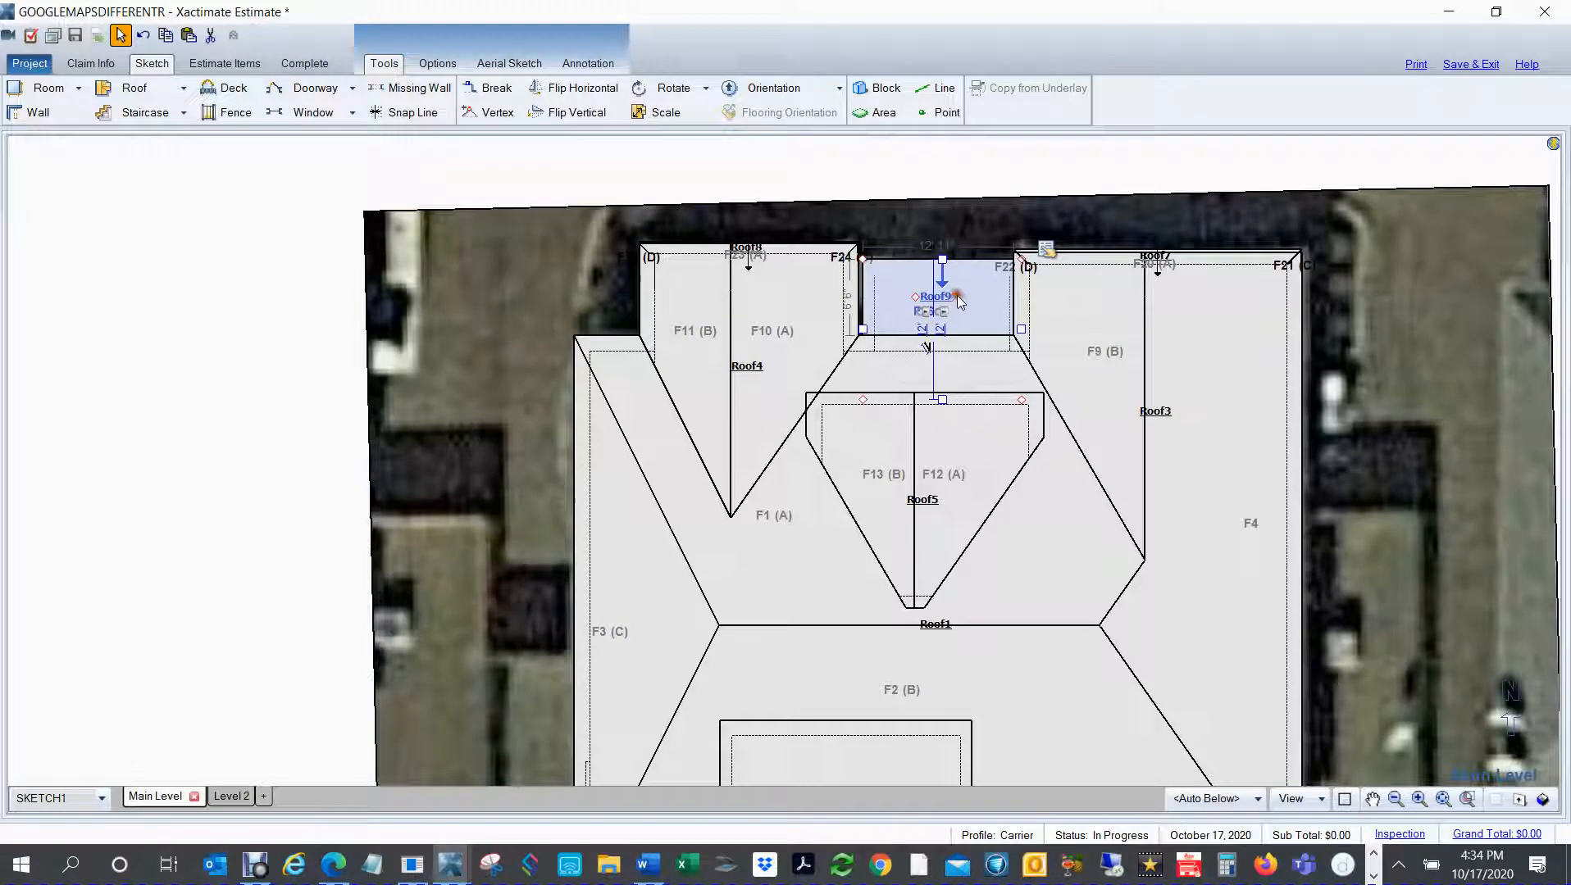
double_click(935, 298)
left_click_drag(863, 330, 831, 333)
left_click(175, 383)
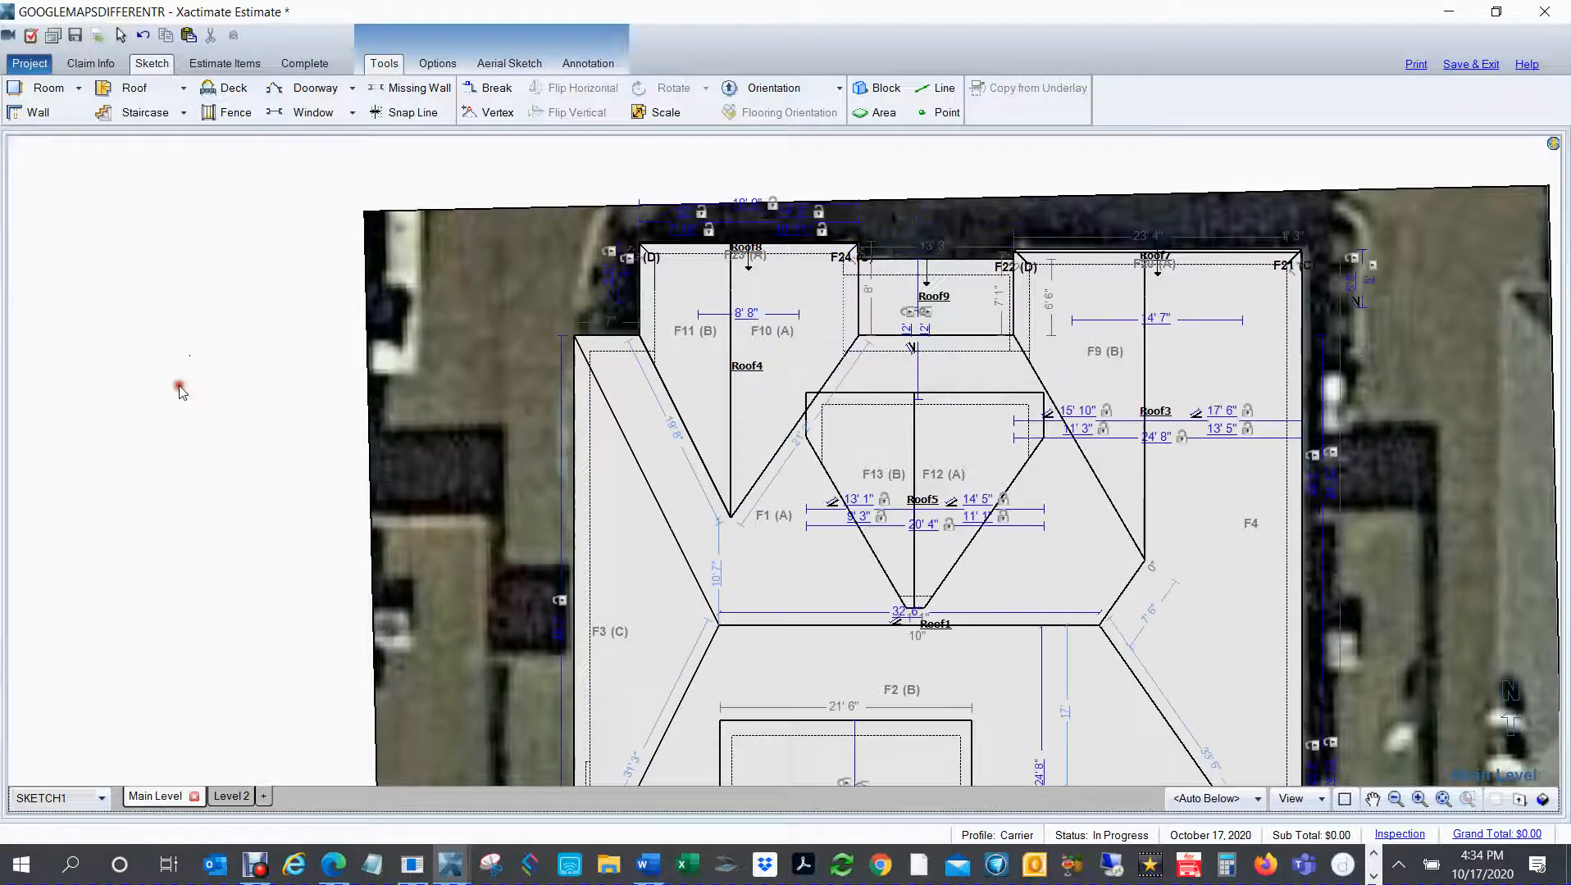
Step: Examine the flat roof and the complete roof from several sides in the 3D model, and return to plan view
scroll(174, 382, "down", 2)
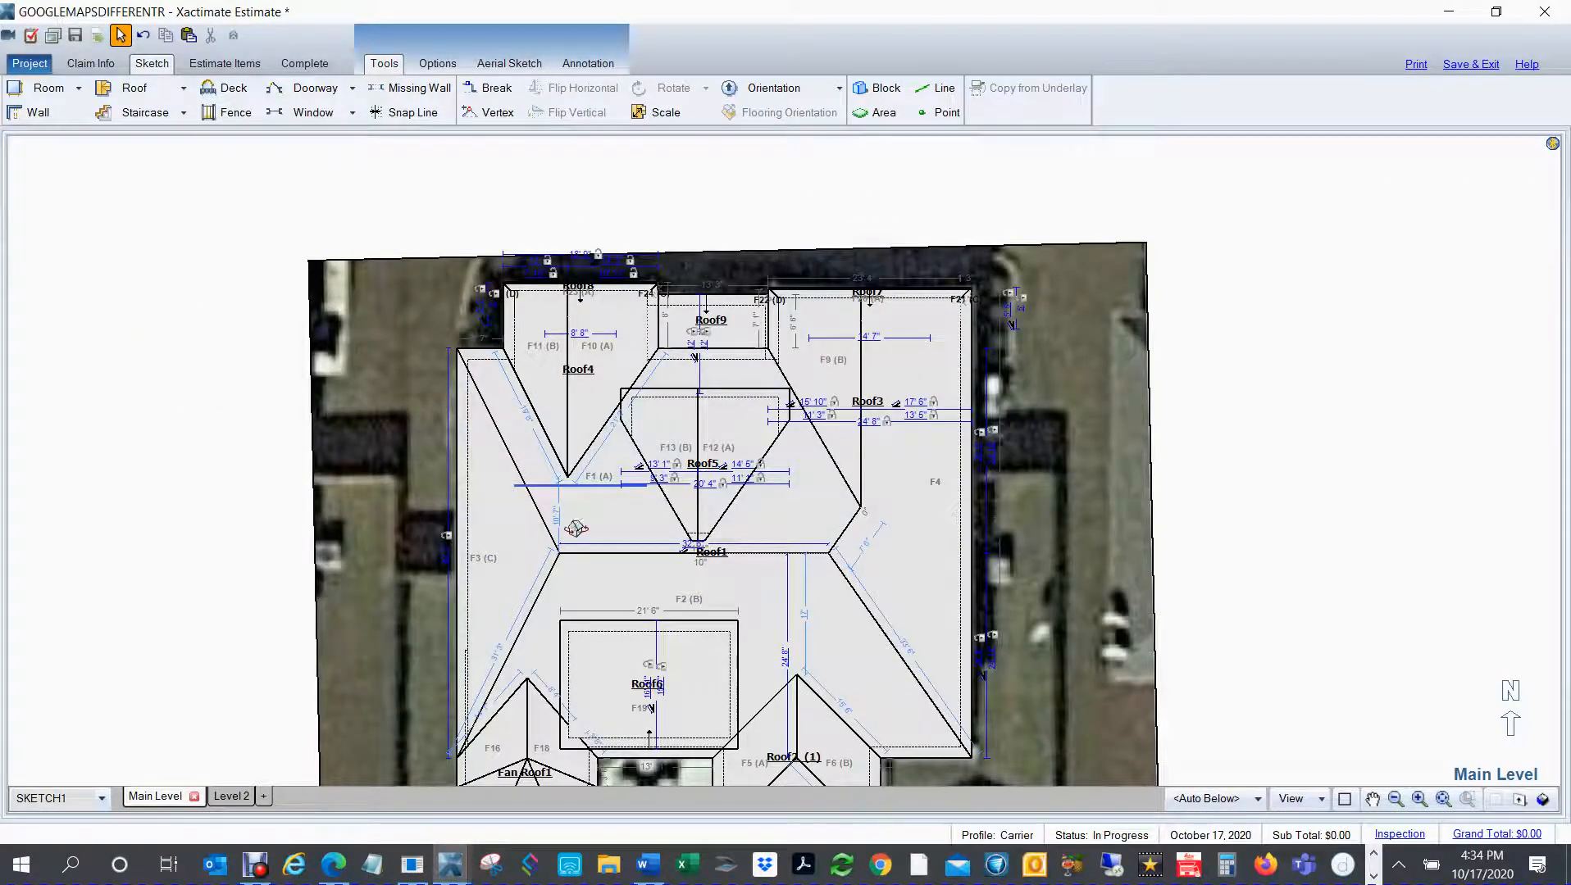
key("F8")
mouse_move(588, 525)
left_mouse_down()
mouse_move(940, 357)
mouse_move(976, 305)
left_mouse_up()
scroll(976, 305, "down", 3)
left_click_drag(879, 631, 684, 614)
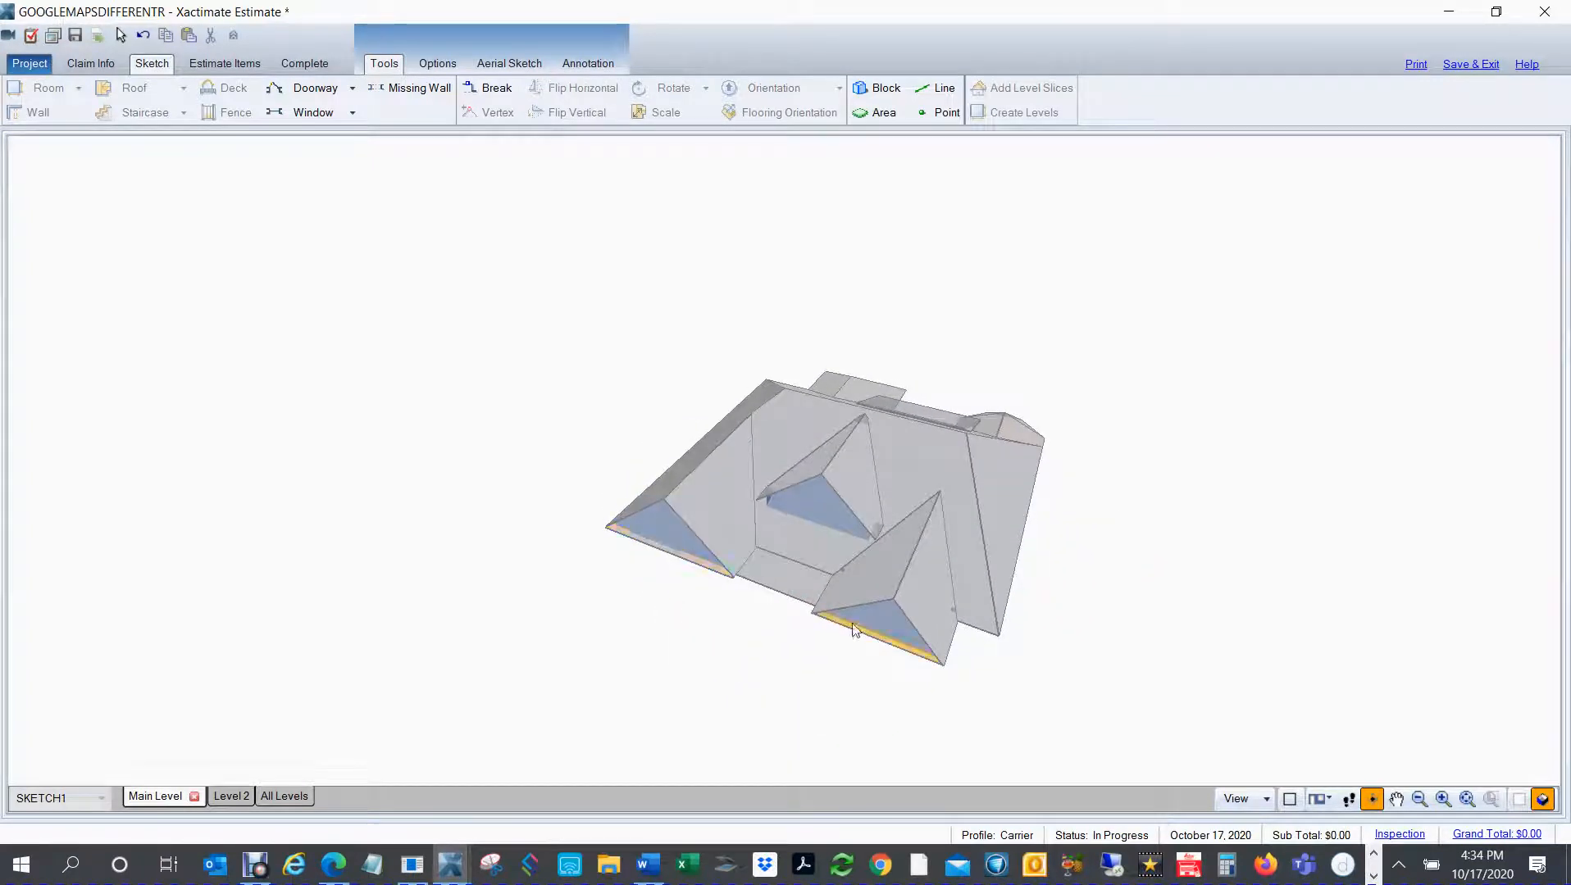
left_click_drag(789, 585, 516, 525)
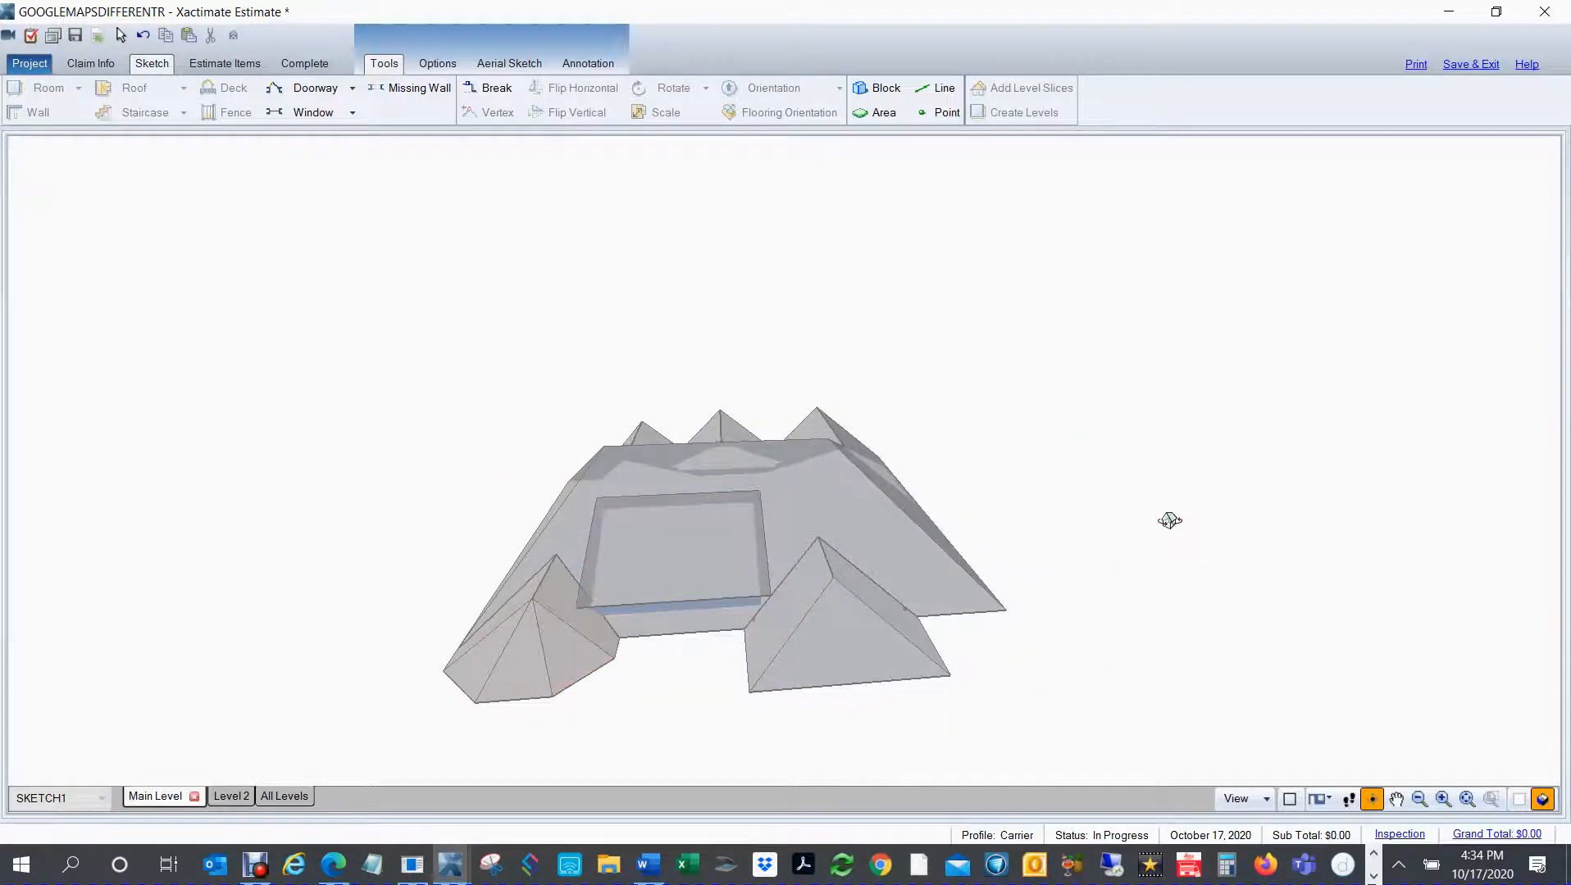
key("F9")
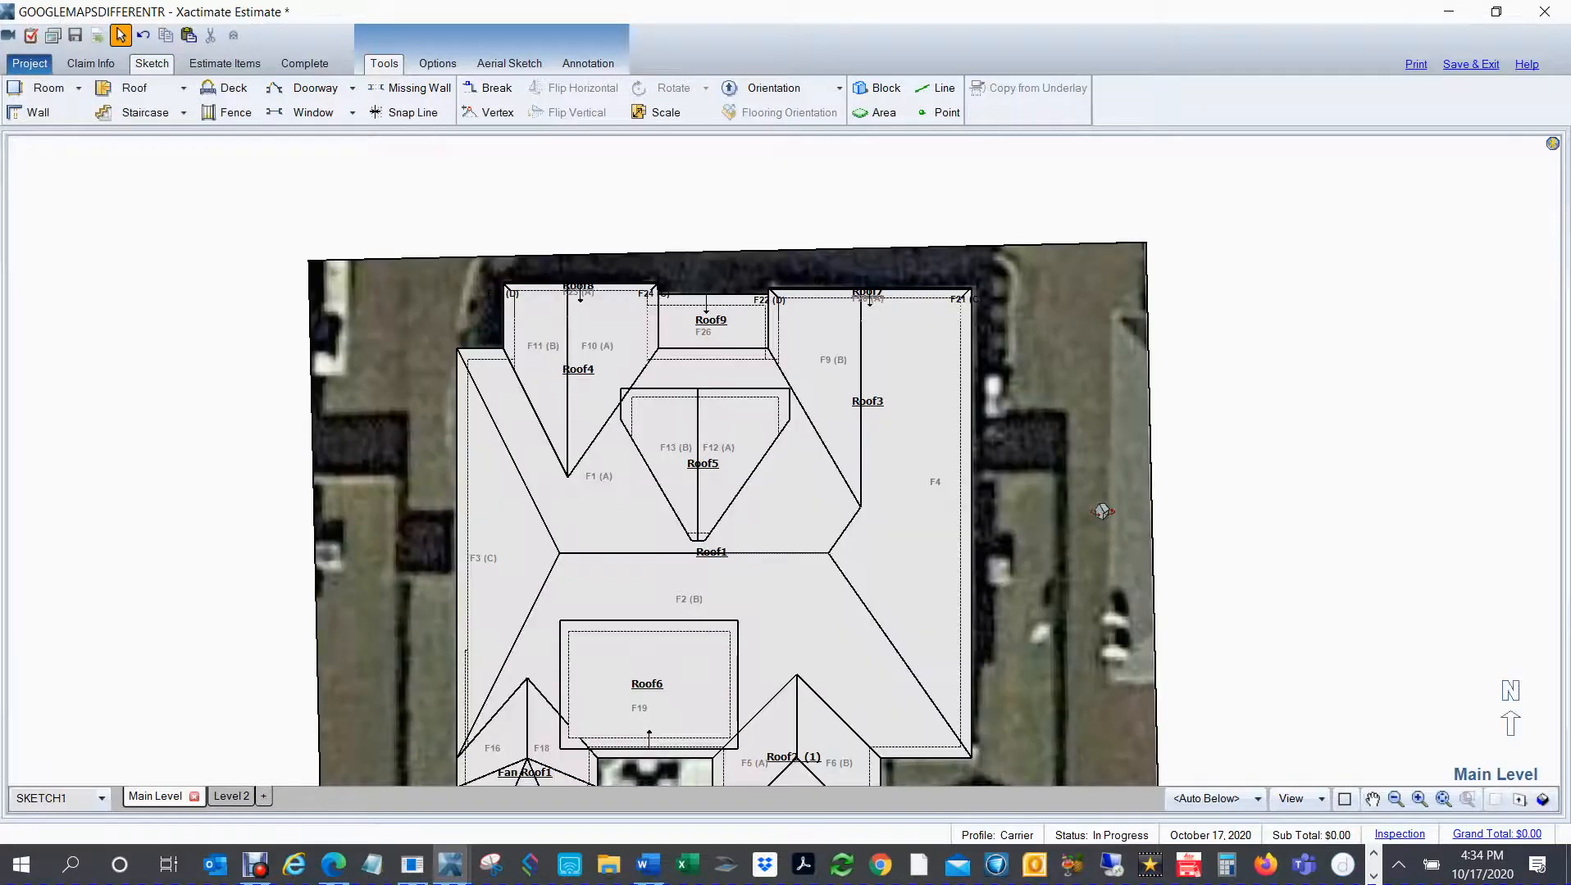
Step: Show the whole roof as a see-through wireframe over the satellite underlay
scroll(1194, 477, "down", 1)
key("space")
left_click_drag(1283, 514, 1248, 441)
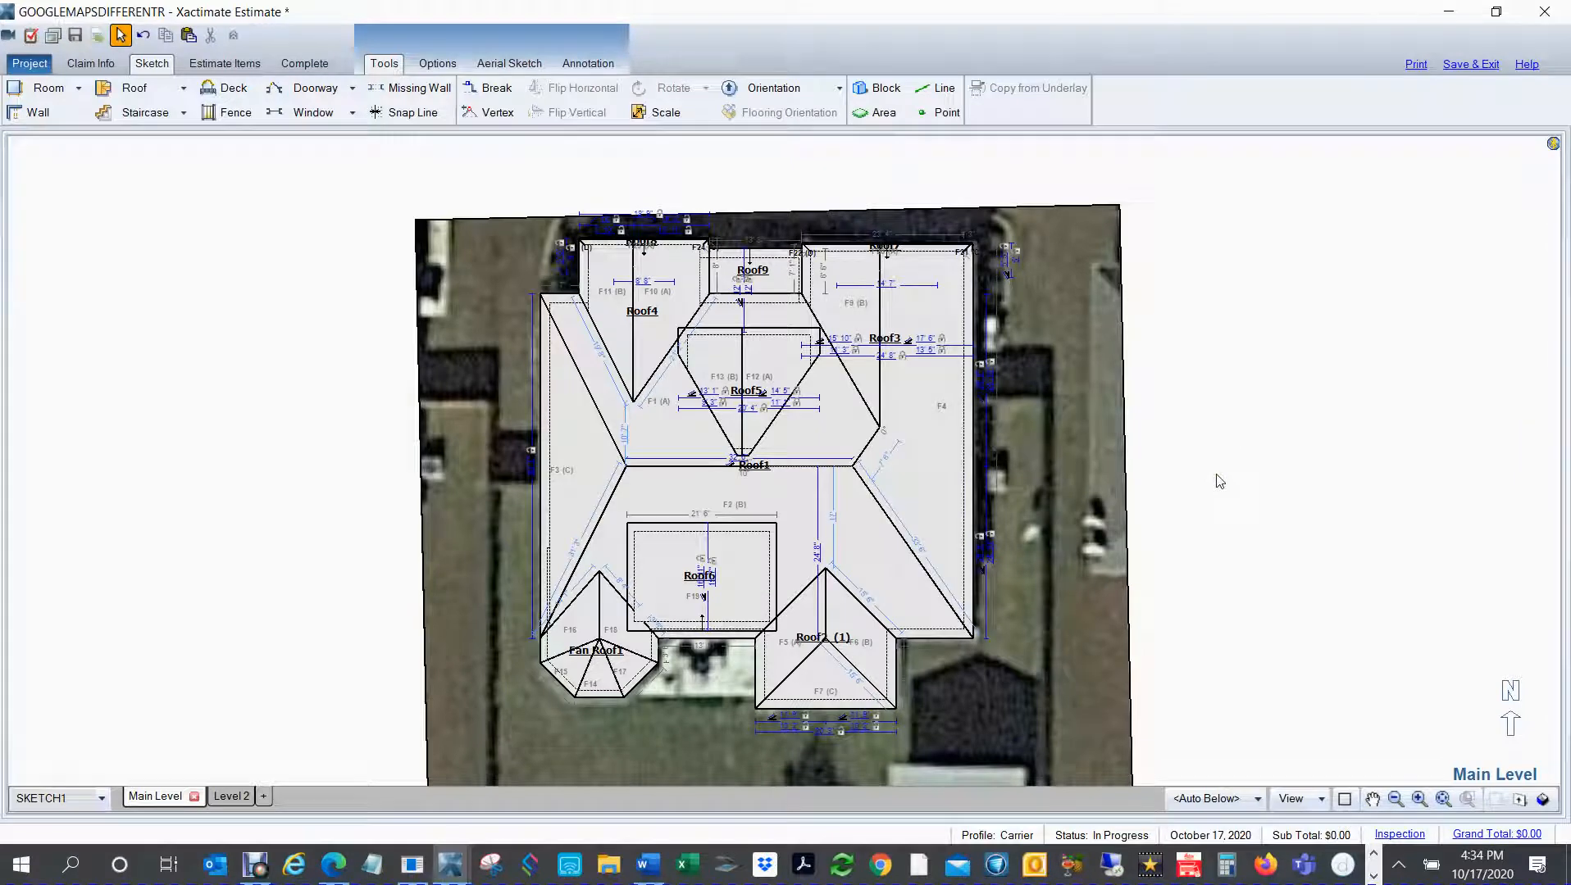
key("w")
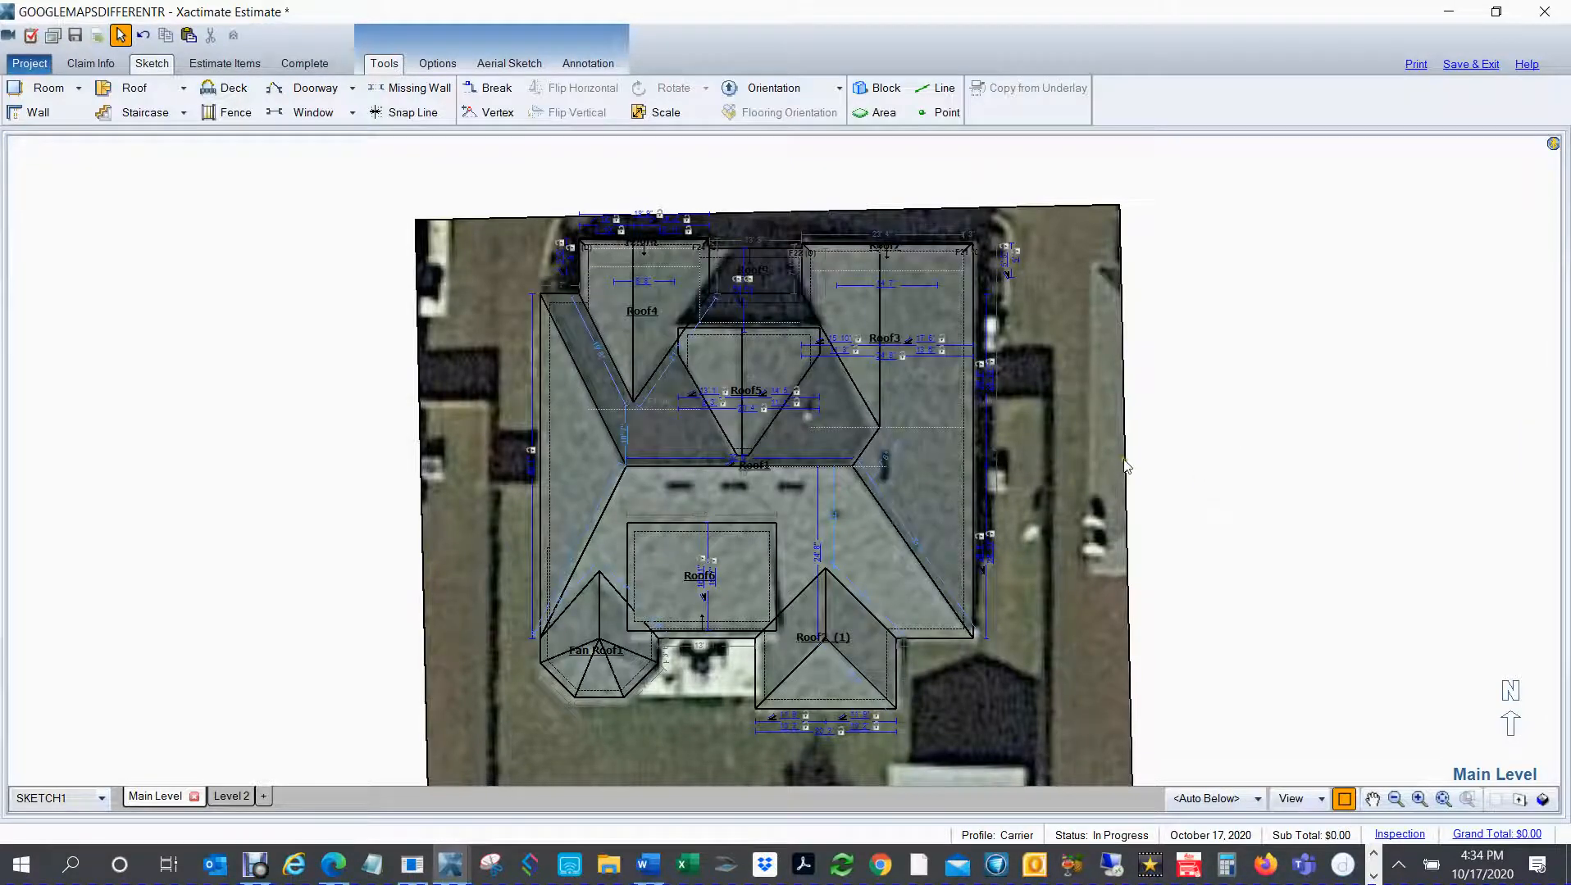
Step: Stretch the south end of the dormer gable (Roof5) to reach the main roof's ridge
scroll(1018, 583, "up", 2)
key("space")
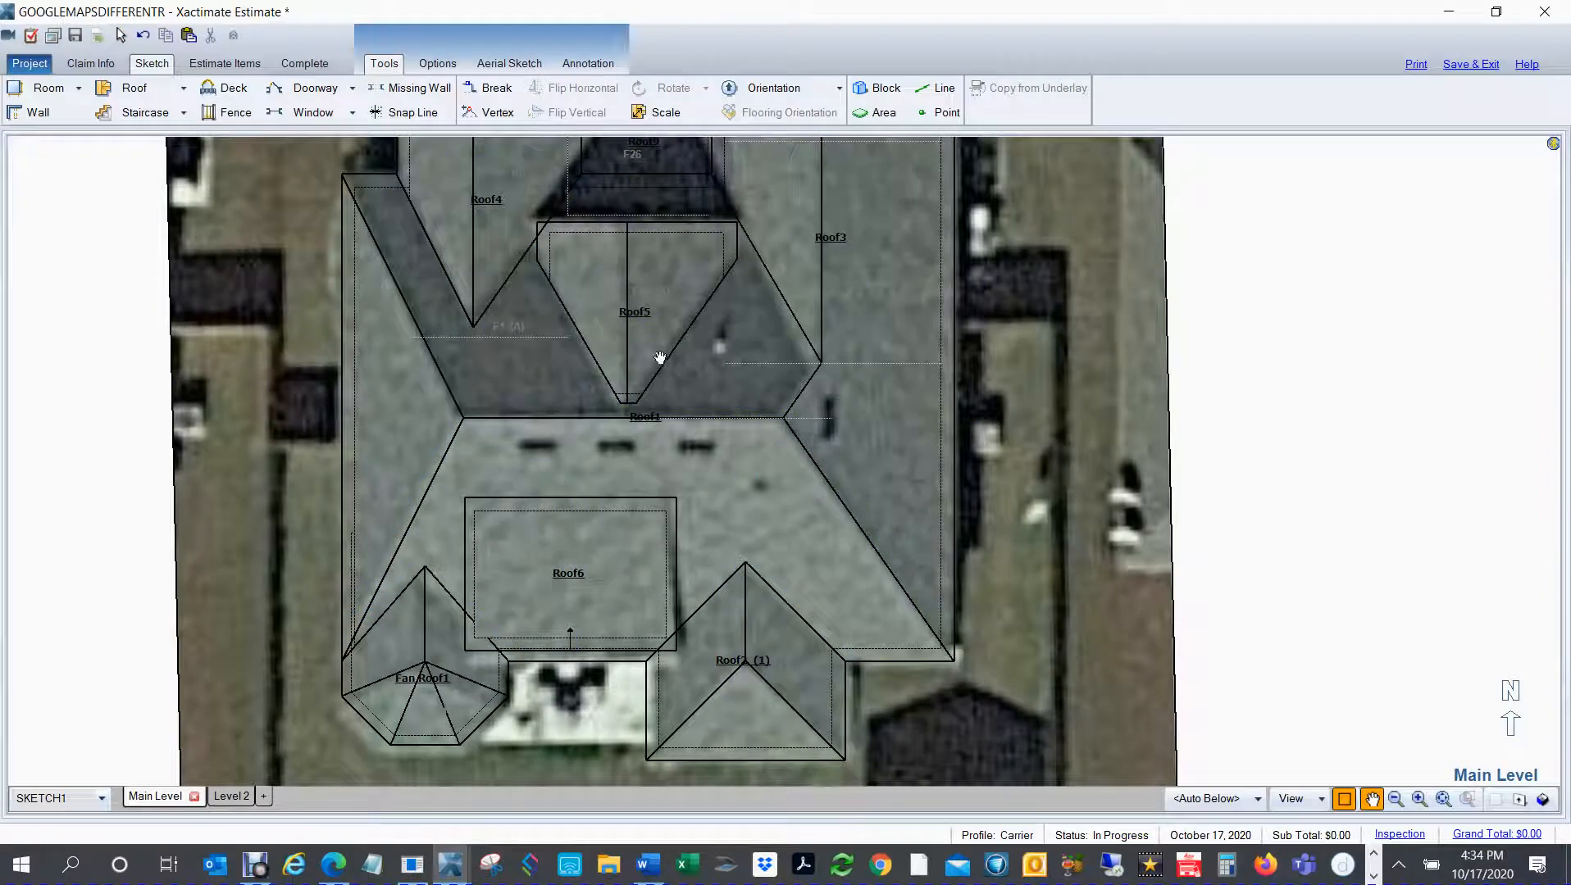
key("Escape")
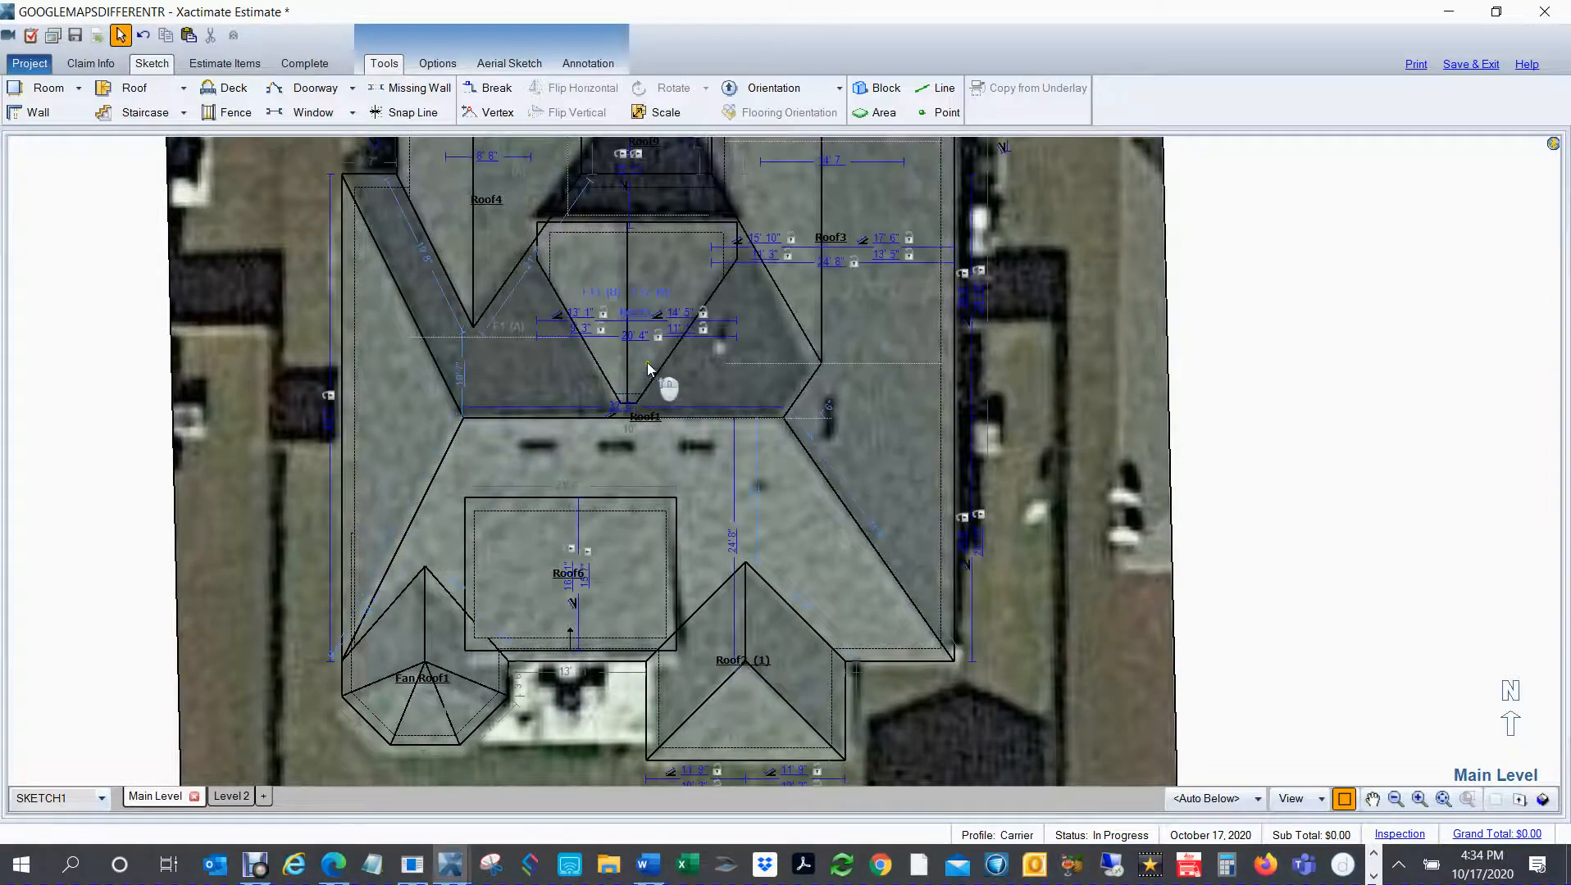
scroll(645, 360, "up", 2)
left_click(595, 240)
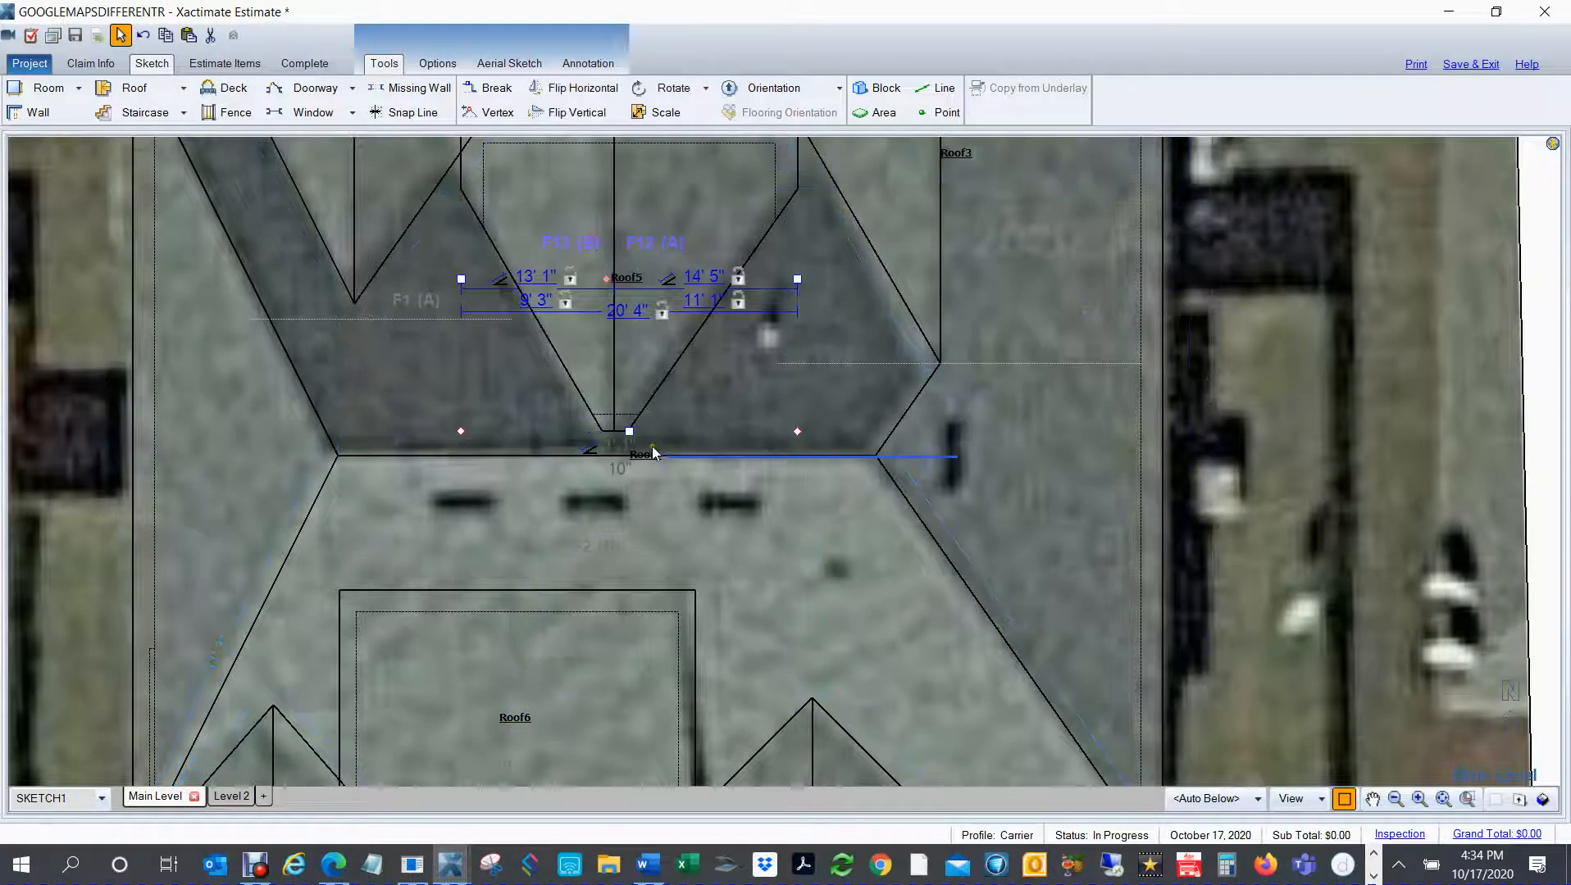
left_click_drag(629, 432, 629, 451)
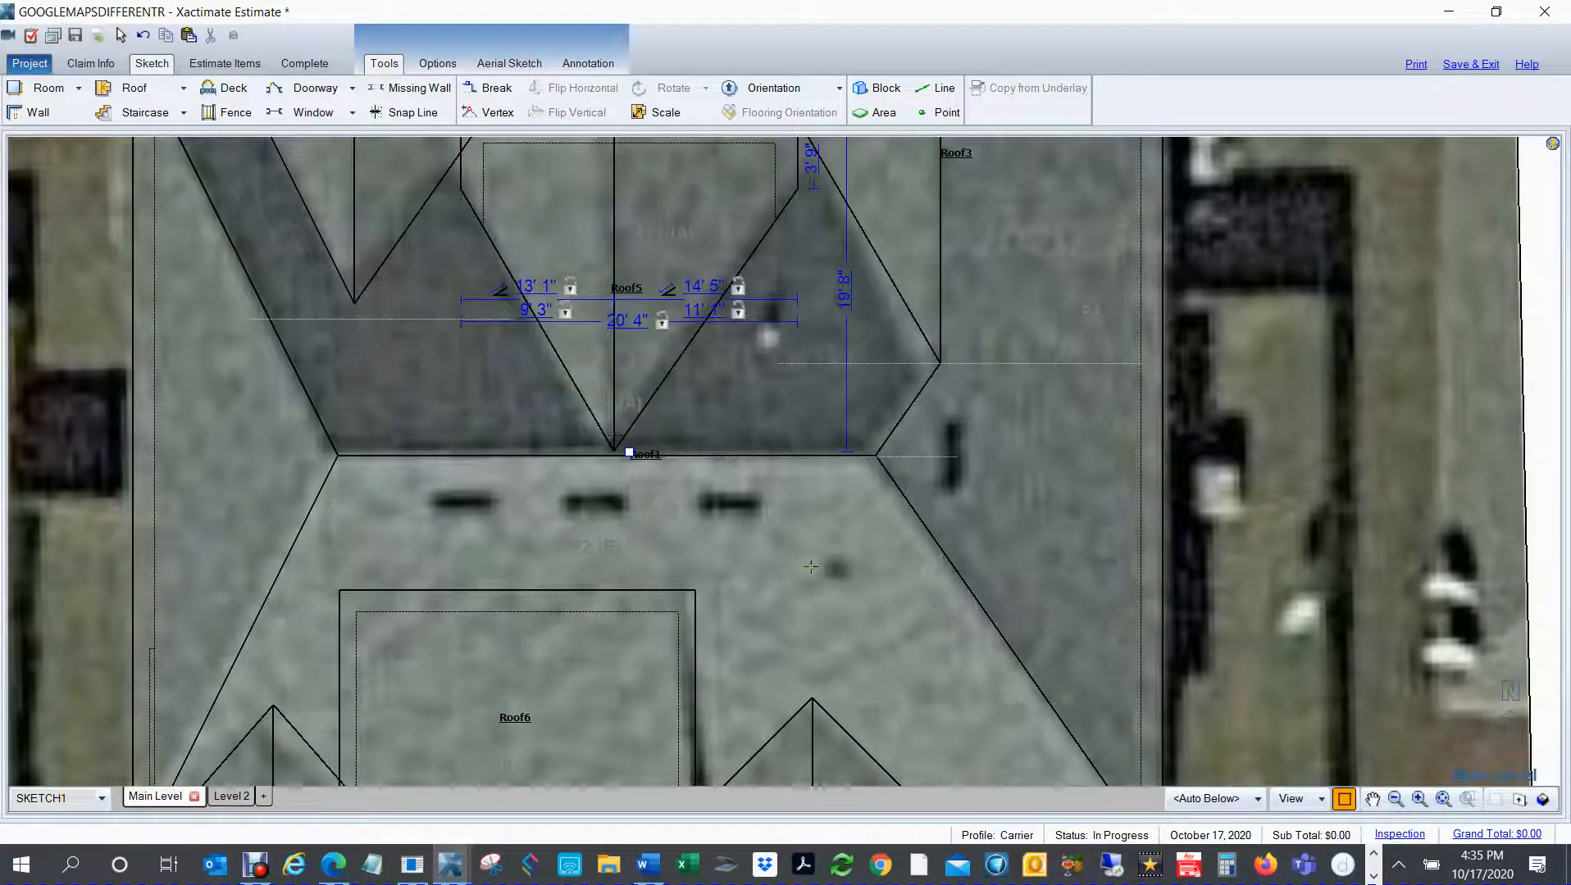
Step: Examine how the fan roof at the southwest corner fits its outline on the satellite underlay
scroll(849, 532, "down", 5)
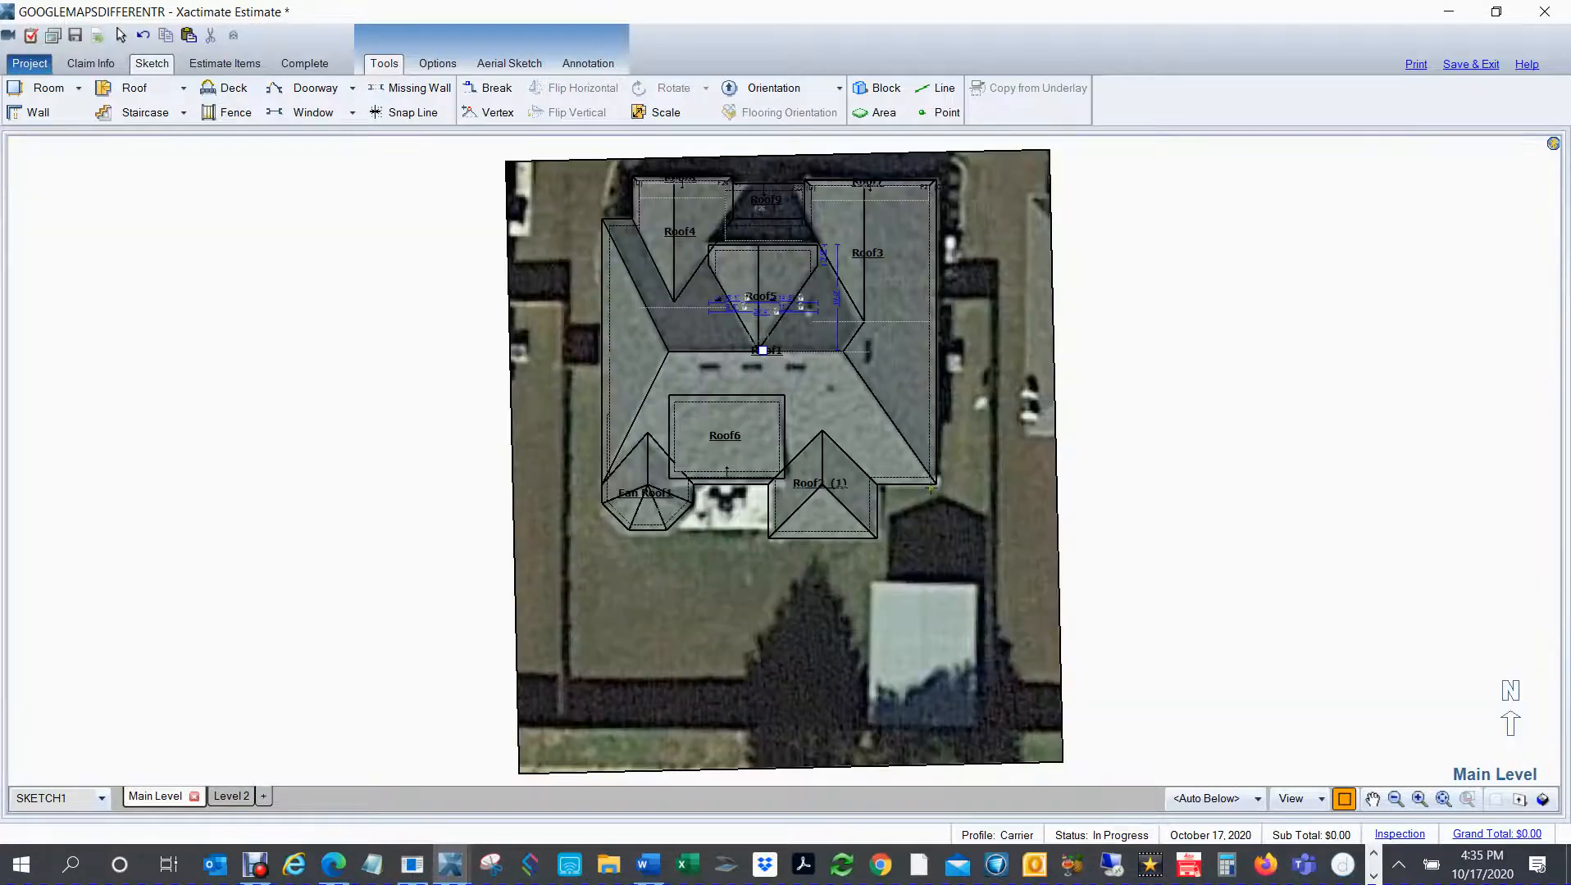
scroll(779, 525, "up", 4)
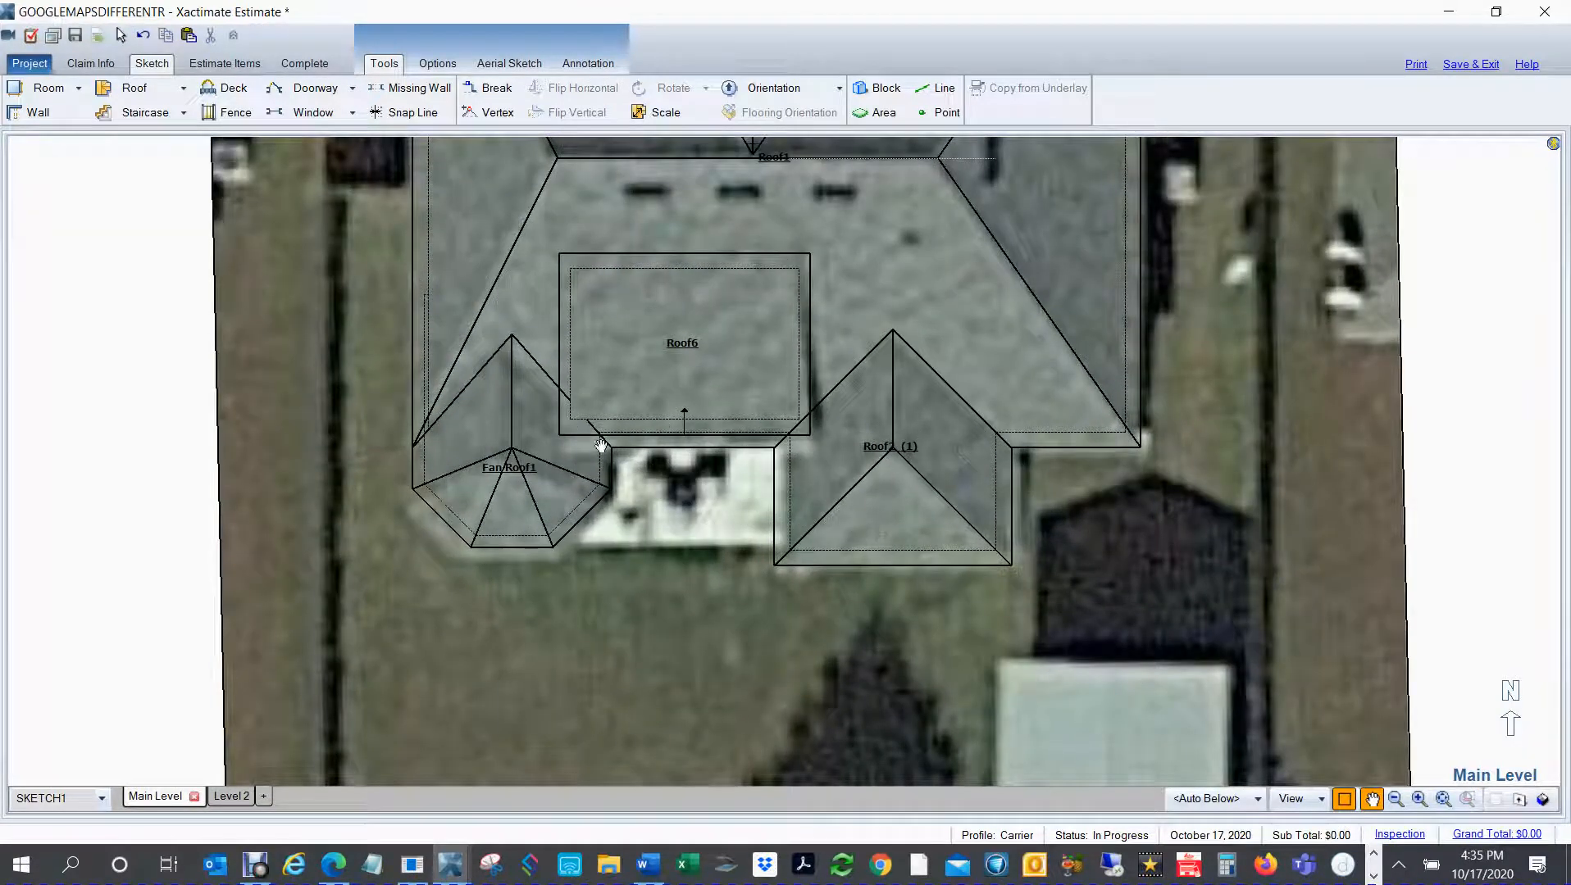
right_click(535, 496)
left_click(533, 537)
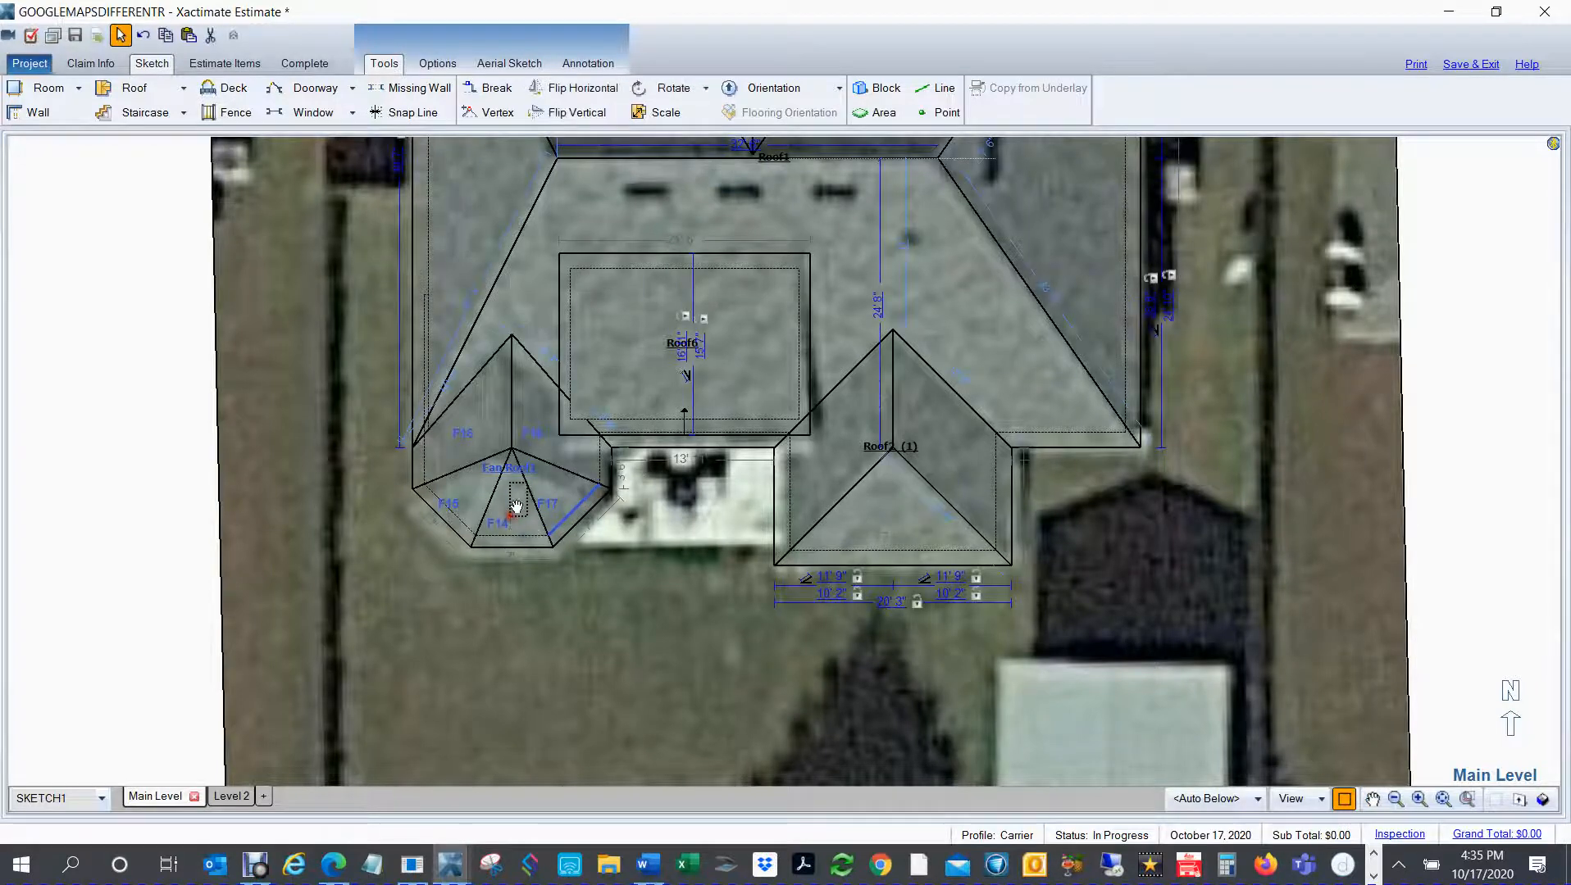
left_click(516, 506)
right_click(137, 457)
right_click(140, 457)
right_click(536, 431)
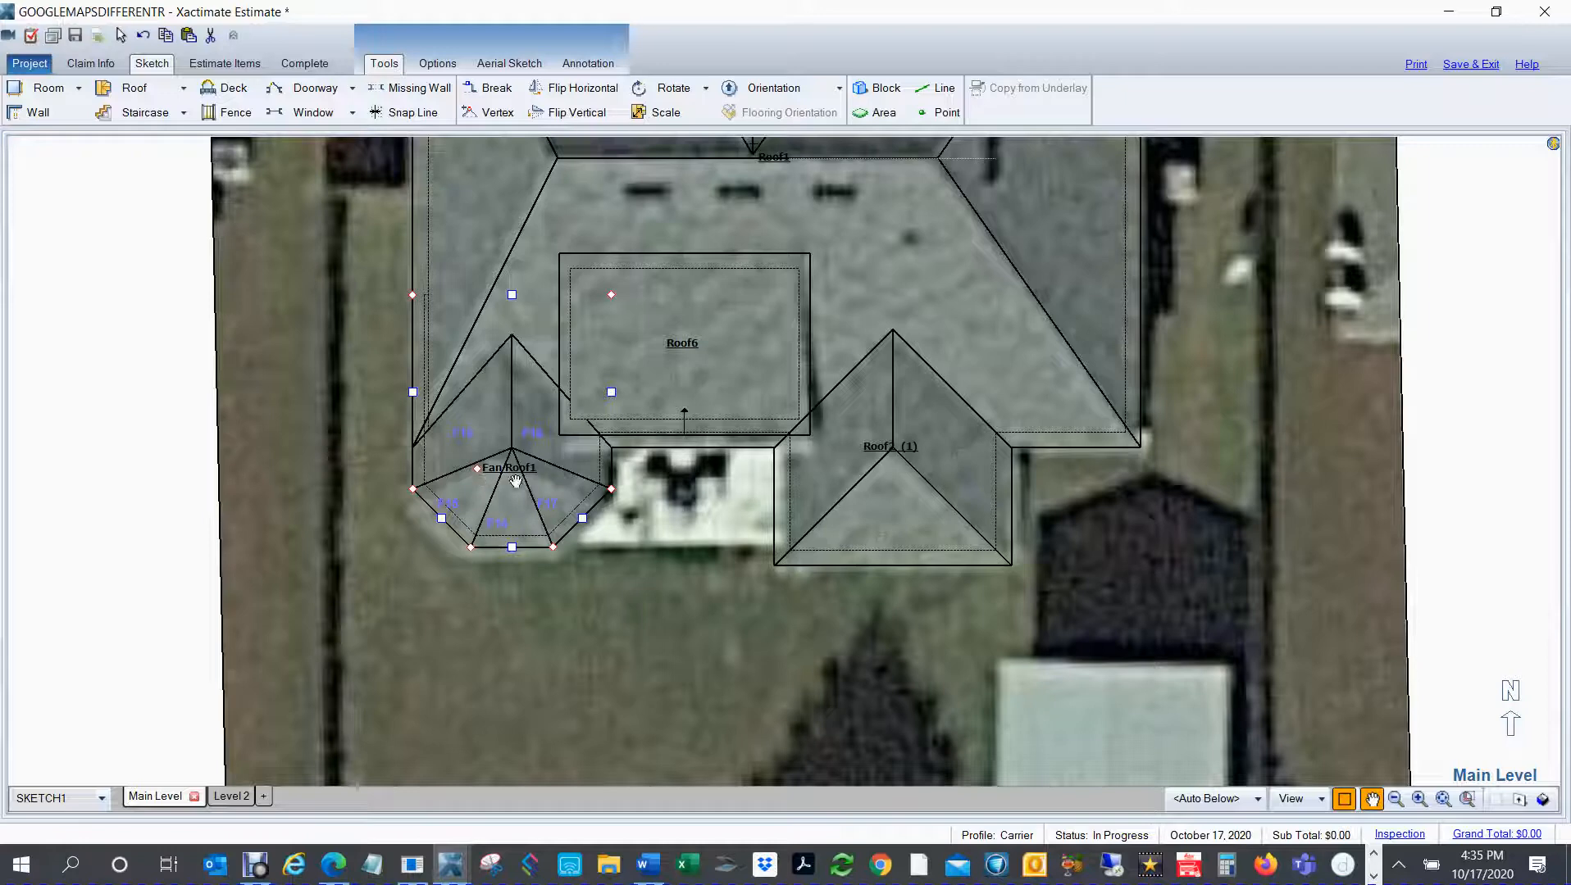
left_click_drag(496, 428, 496, 427)
right_click(496, 427)
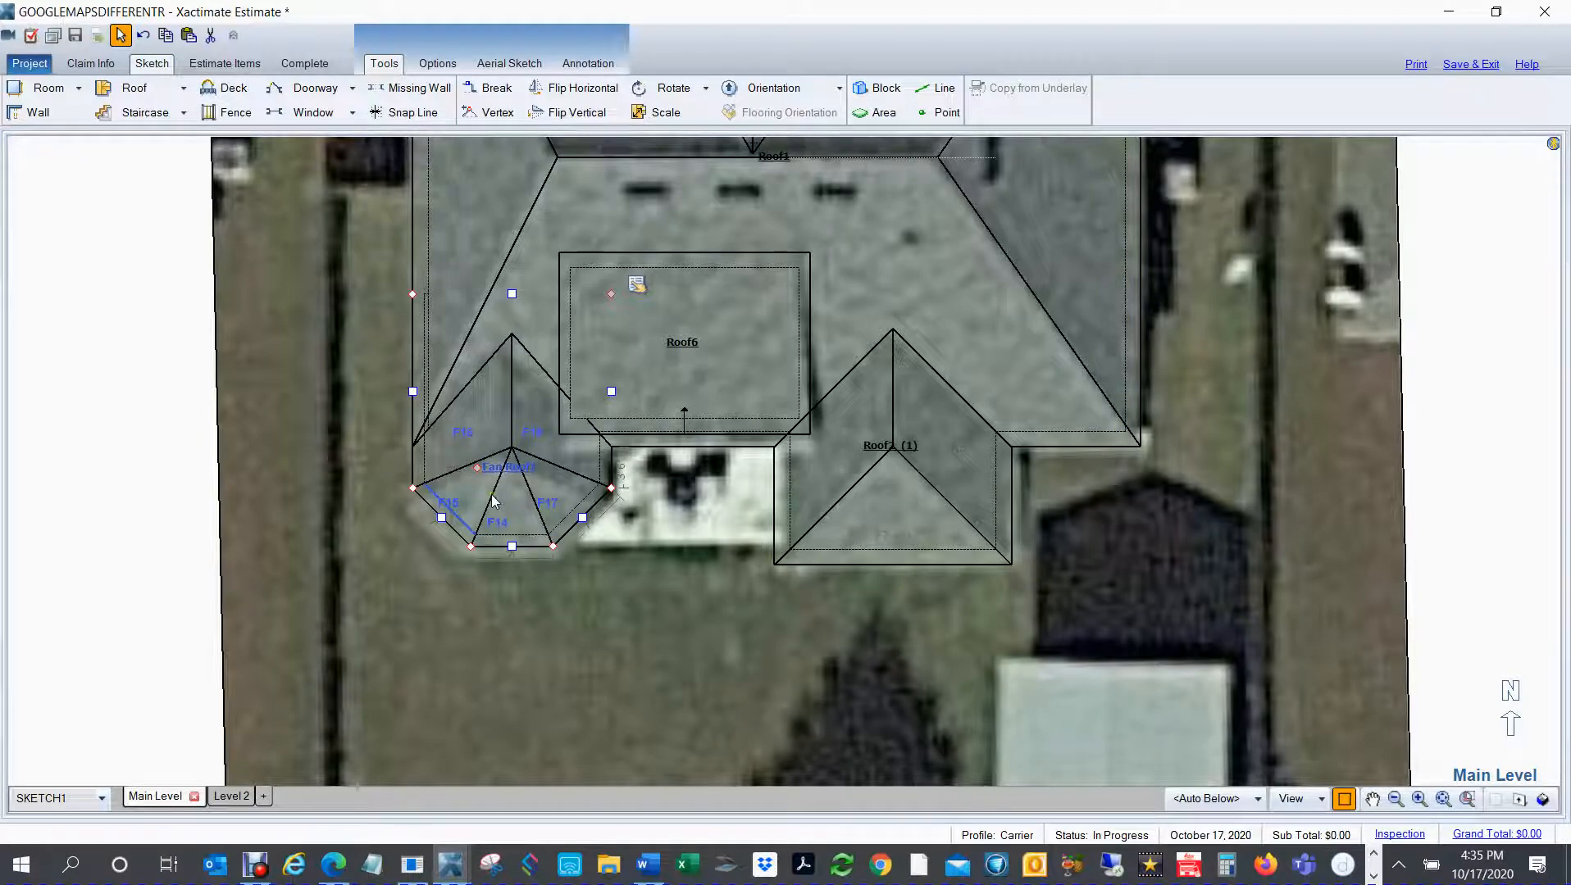
Step: Examine the full wireframe roof layout against the satellite underlay
left_click_drag(865, 339, 841, 385)
scroll(849, 377, "down", 2)
scroll(850, 377, "down", 1)
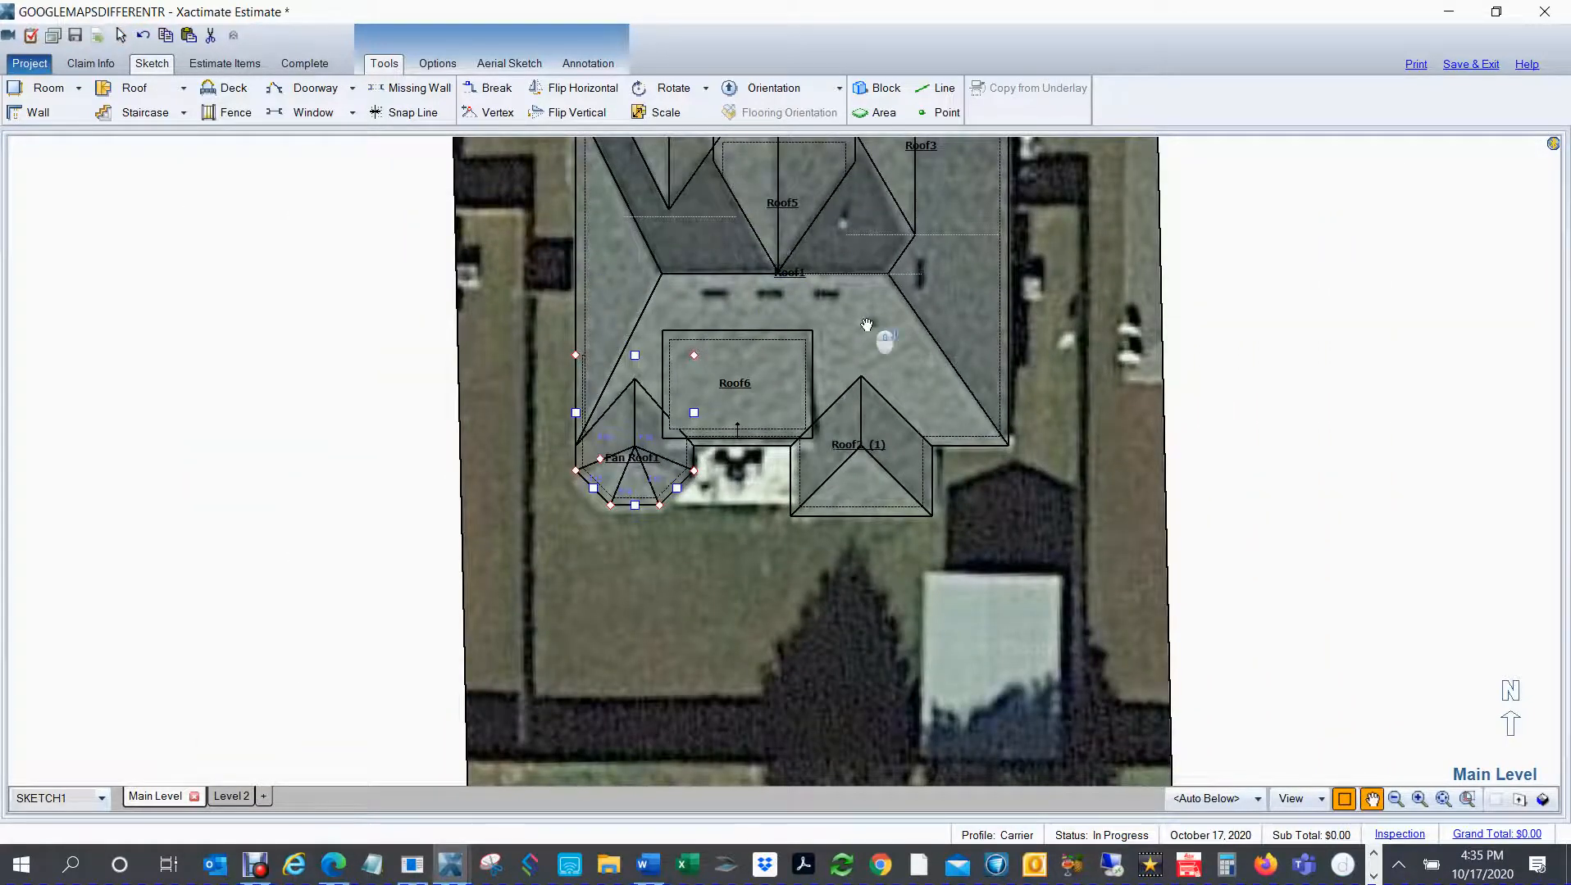
scroll(867, 324, "down", 1)
right_click(1086, 343)
left_click_drag(1087, 343, 1026, 397)
right_click(1143, 351)
left_click_drag(1171, 339, 1040, 402)
right_click(1047, 416)
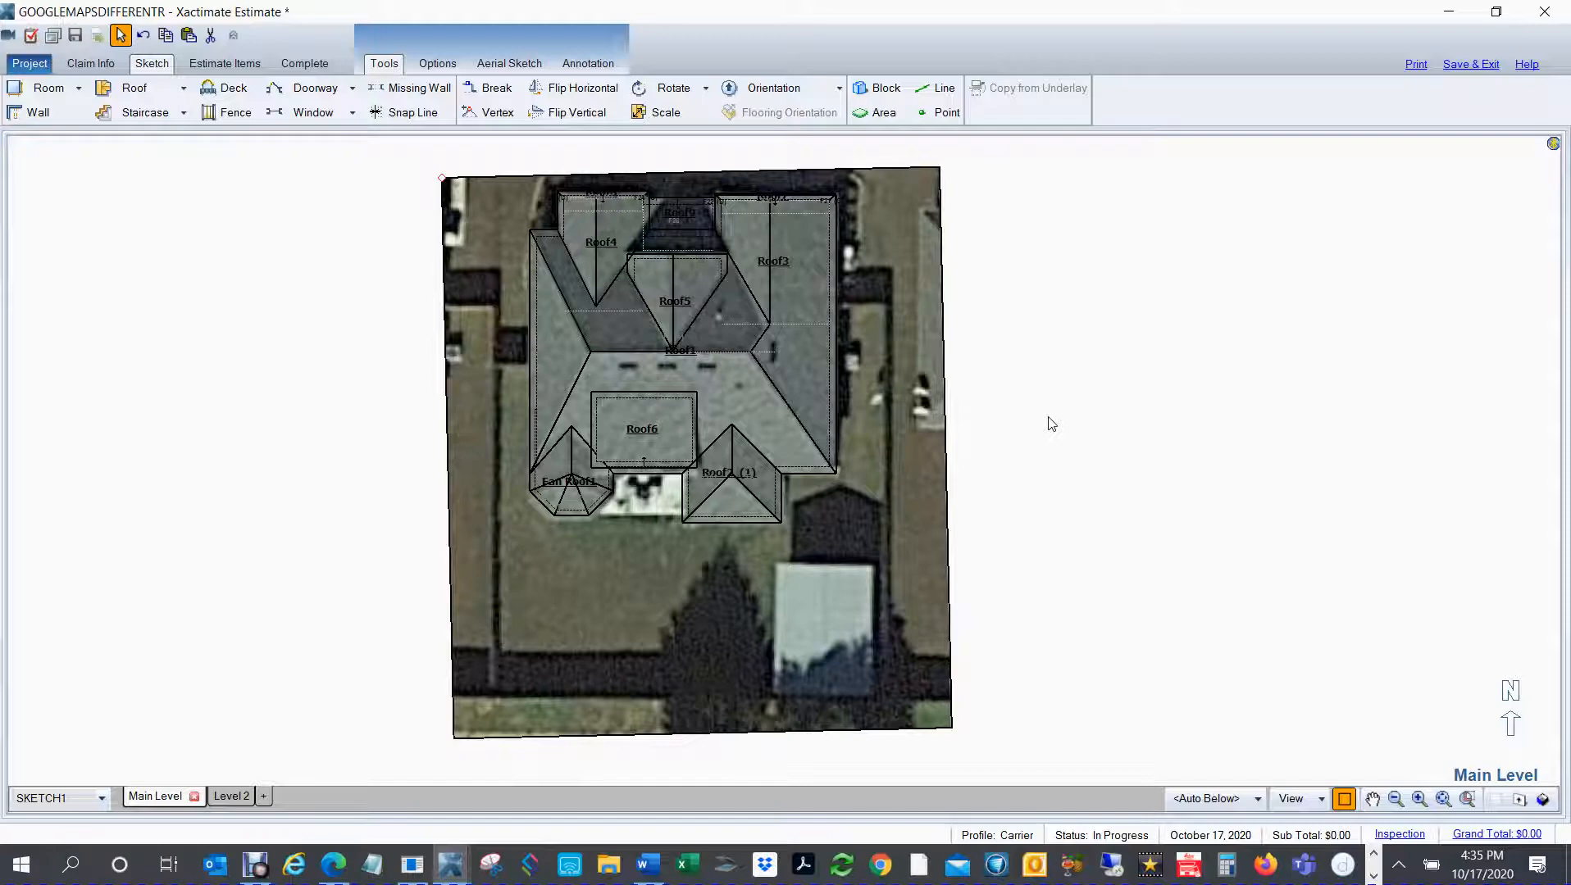
Step: Place a 12' by 12' gable roof for the shed in the empty area east of the underlay and set both slopes to 2"
right_click(1045, 595)
left_click_drag(1044, 595, 1083, 433)
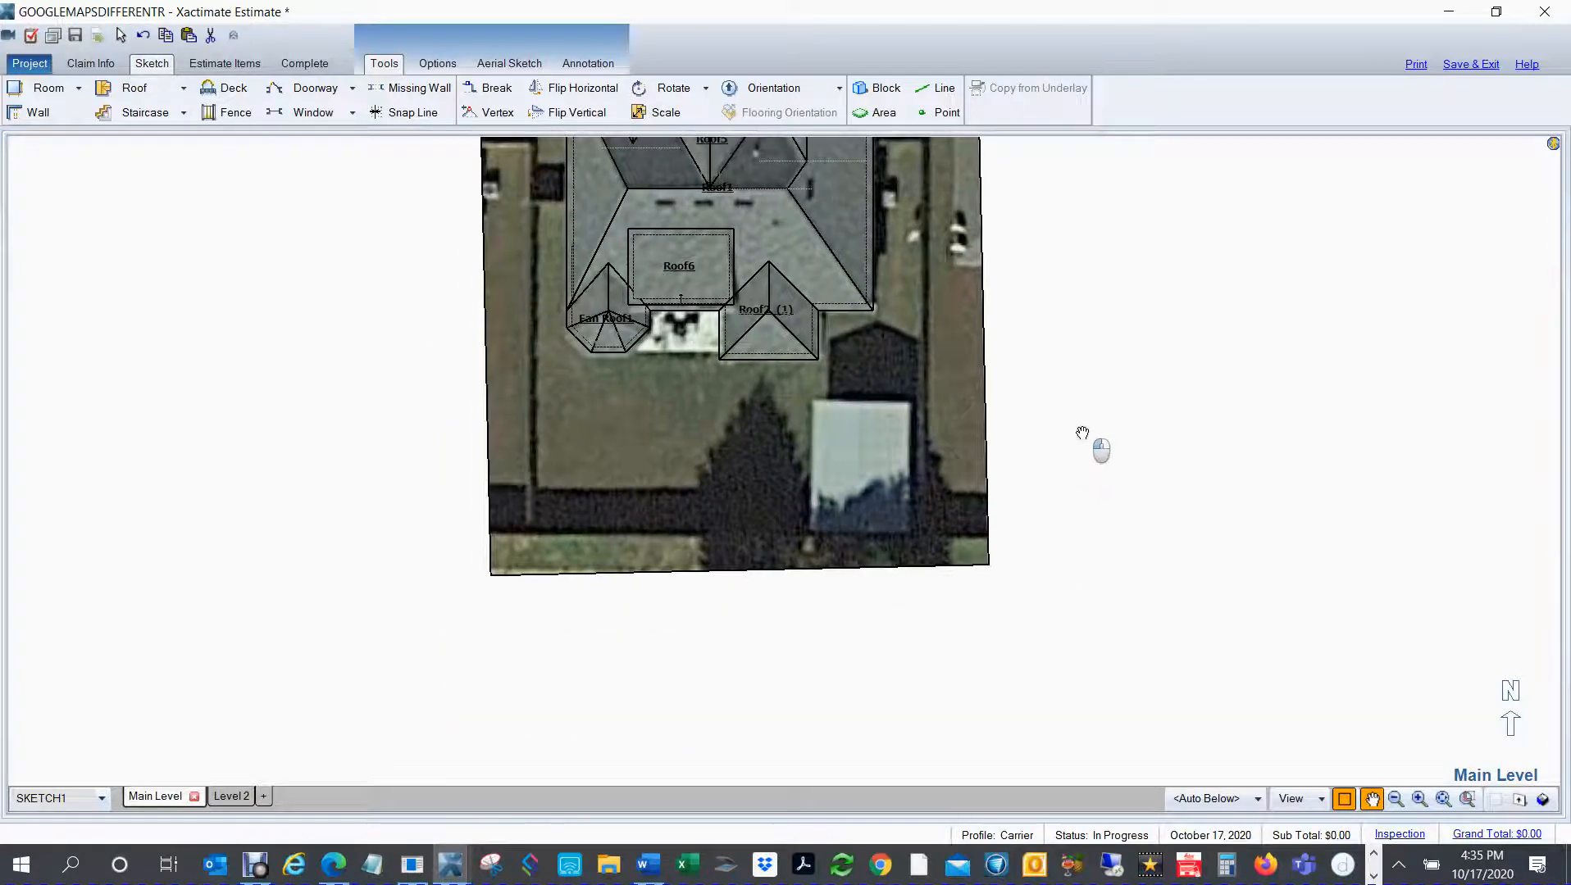
scroll(965, 508, "up", 4)
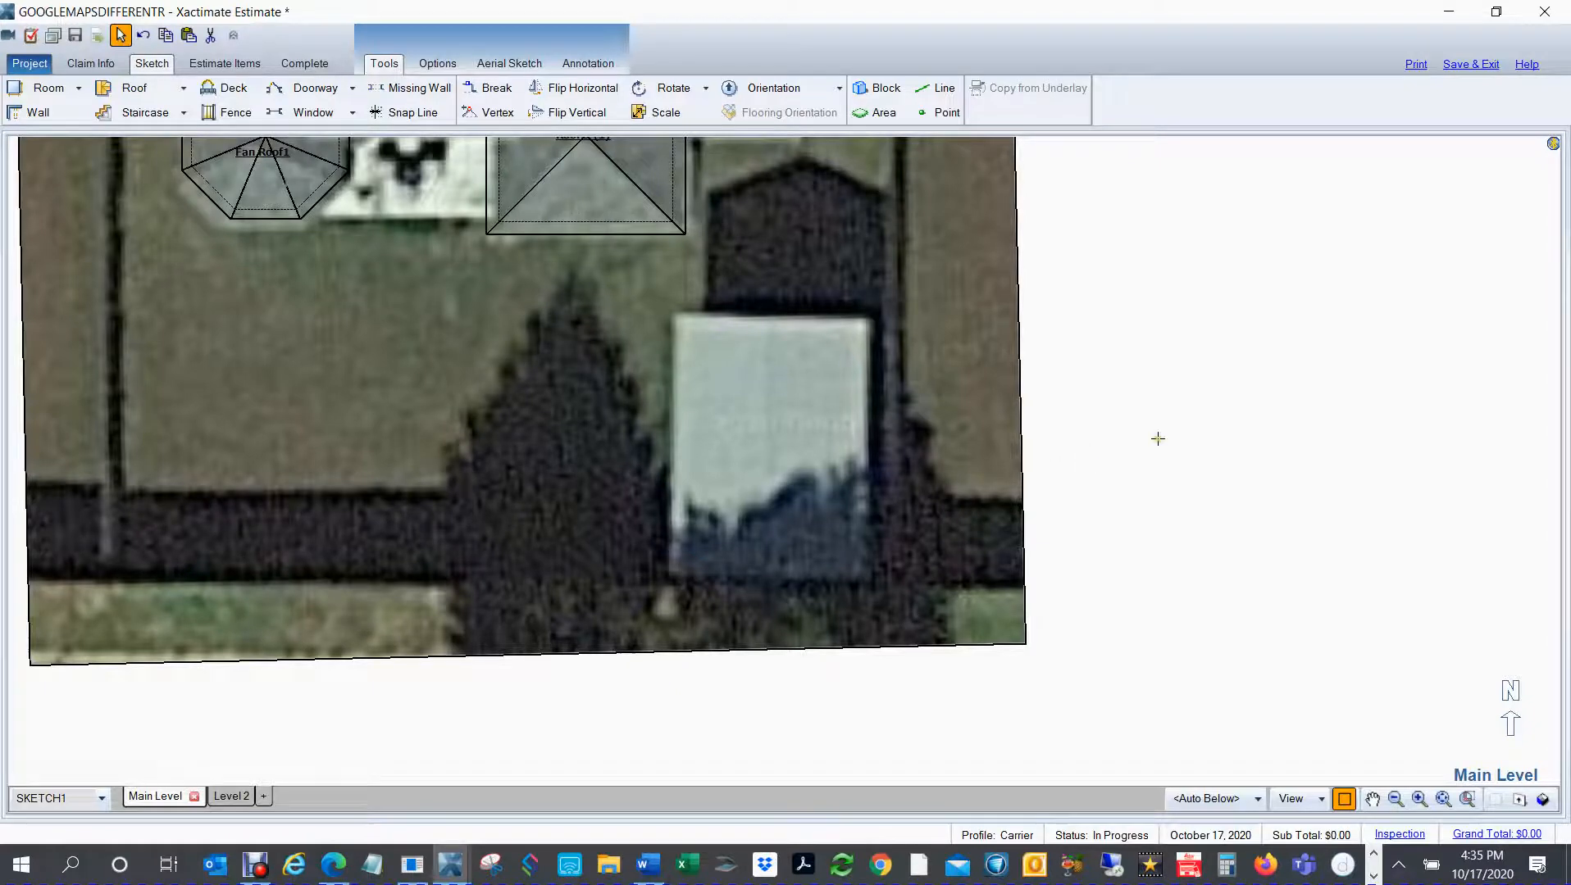
key("f")
key("f")
key("r")
key("r")
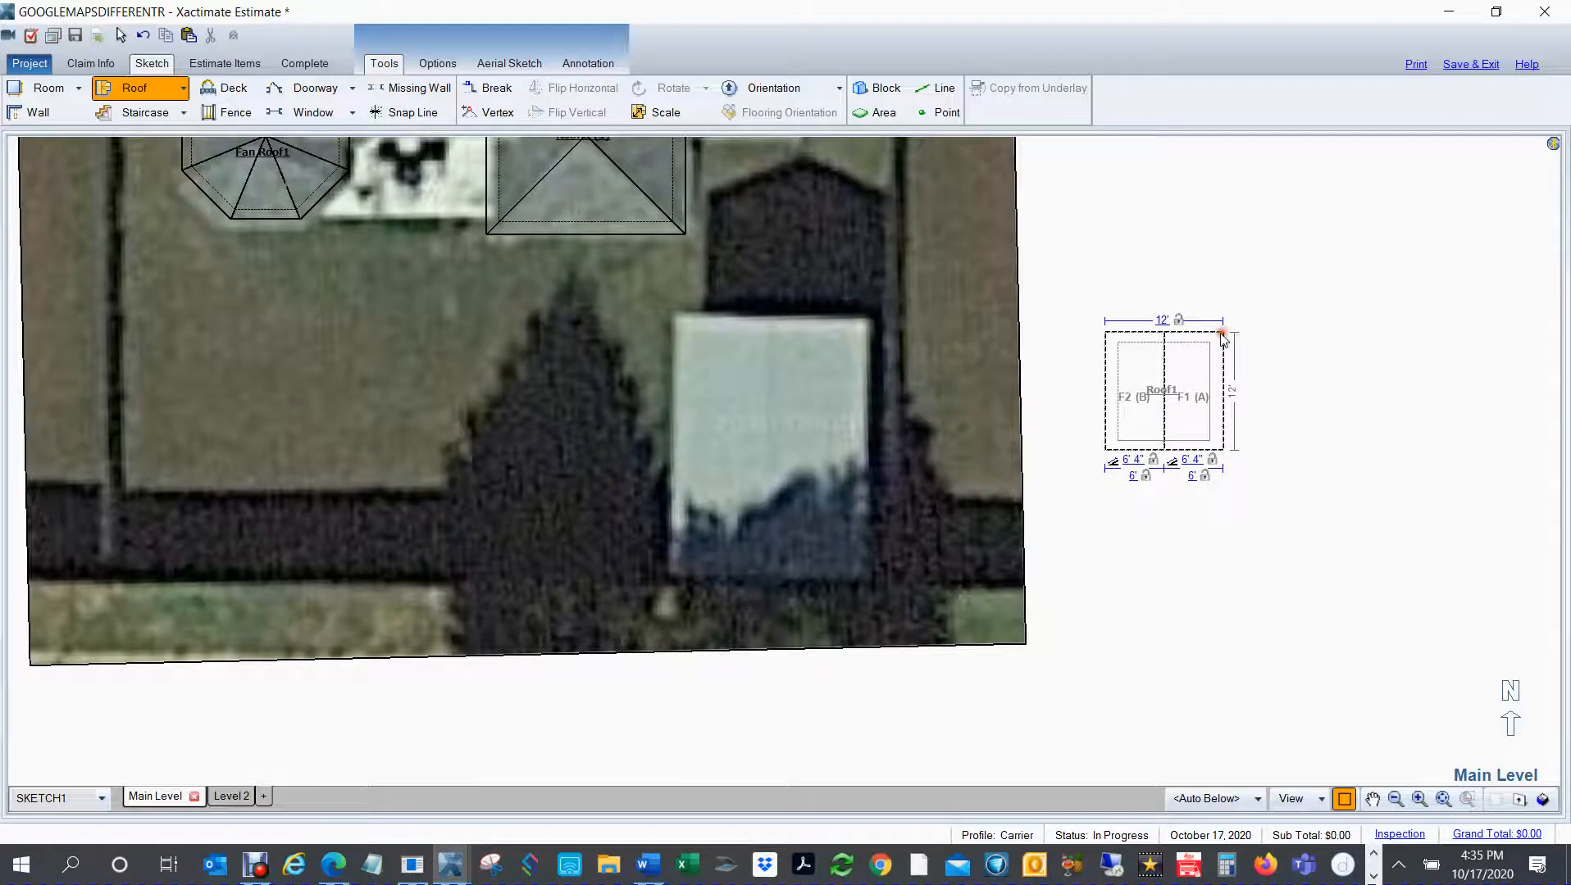
left_click(1223, 333)
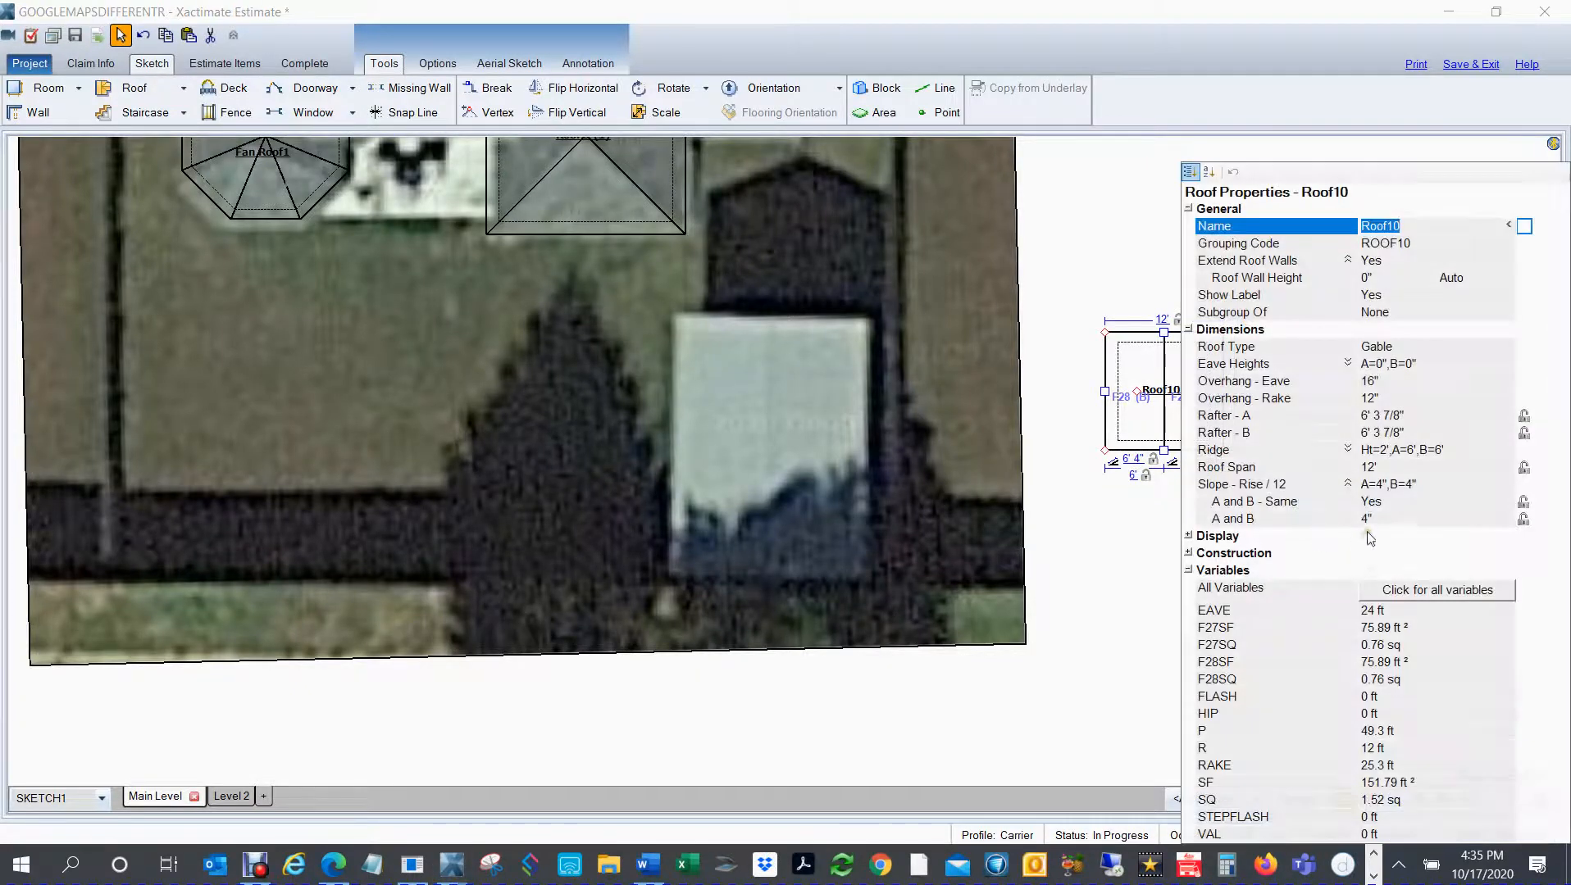
left_click(1366, 520)
type("2")
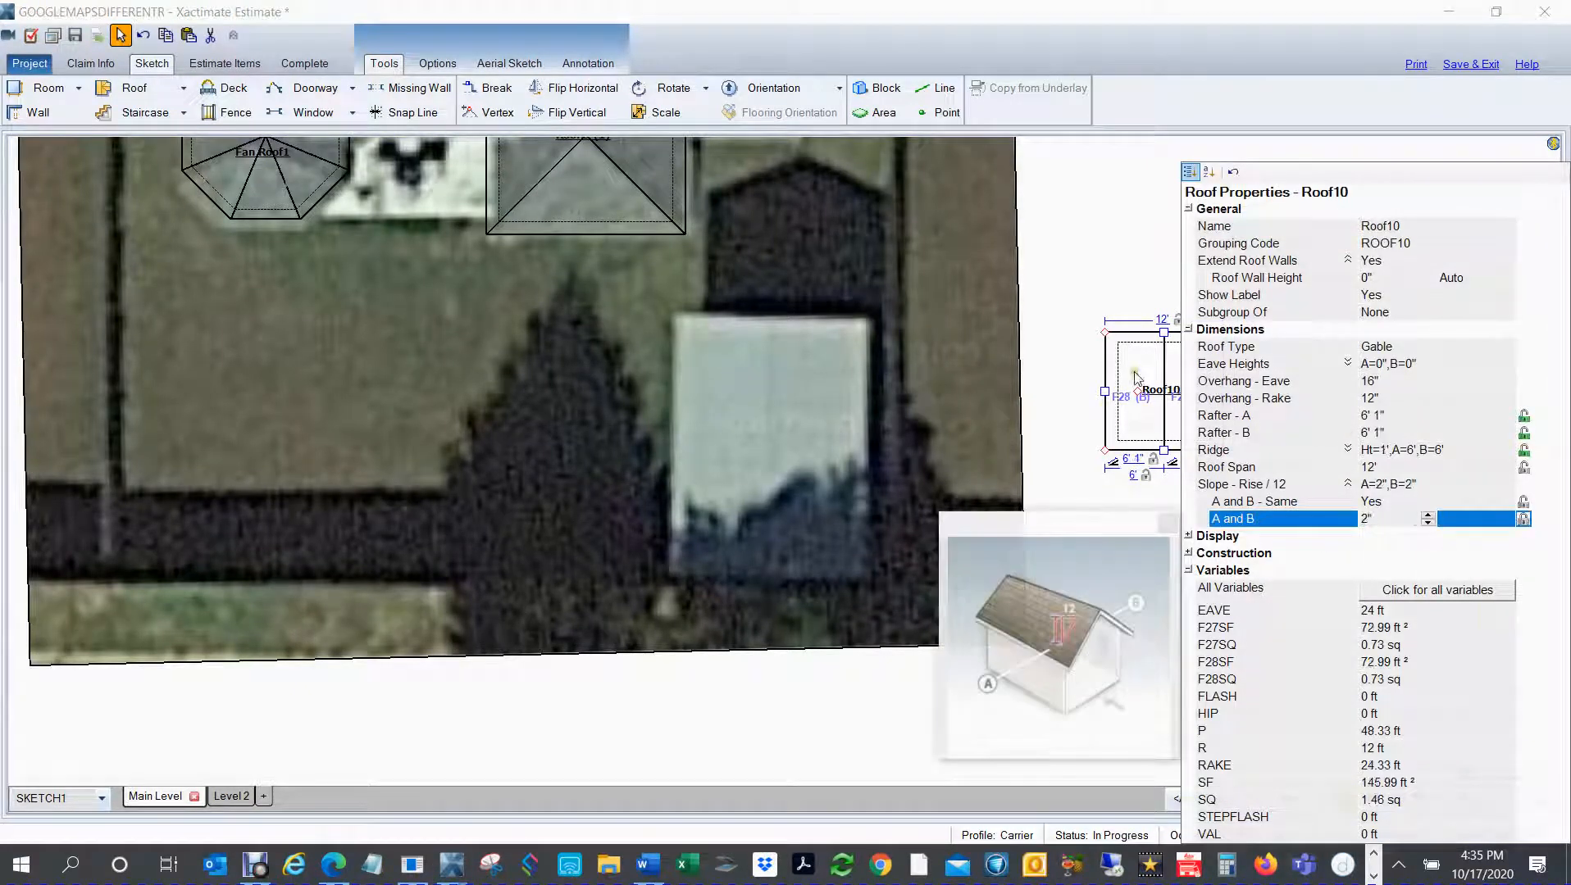
Step: Move the shed's gable roof onto the shed in the underlay and stretch it to cover the shed, about 20' wide by 24' long
left_click(1135, 391)
left_click_drag(1136, 391, 885, 407)
left_click(773, 383)
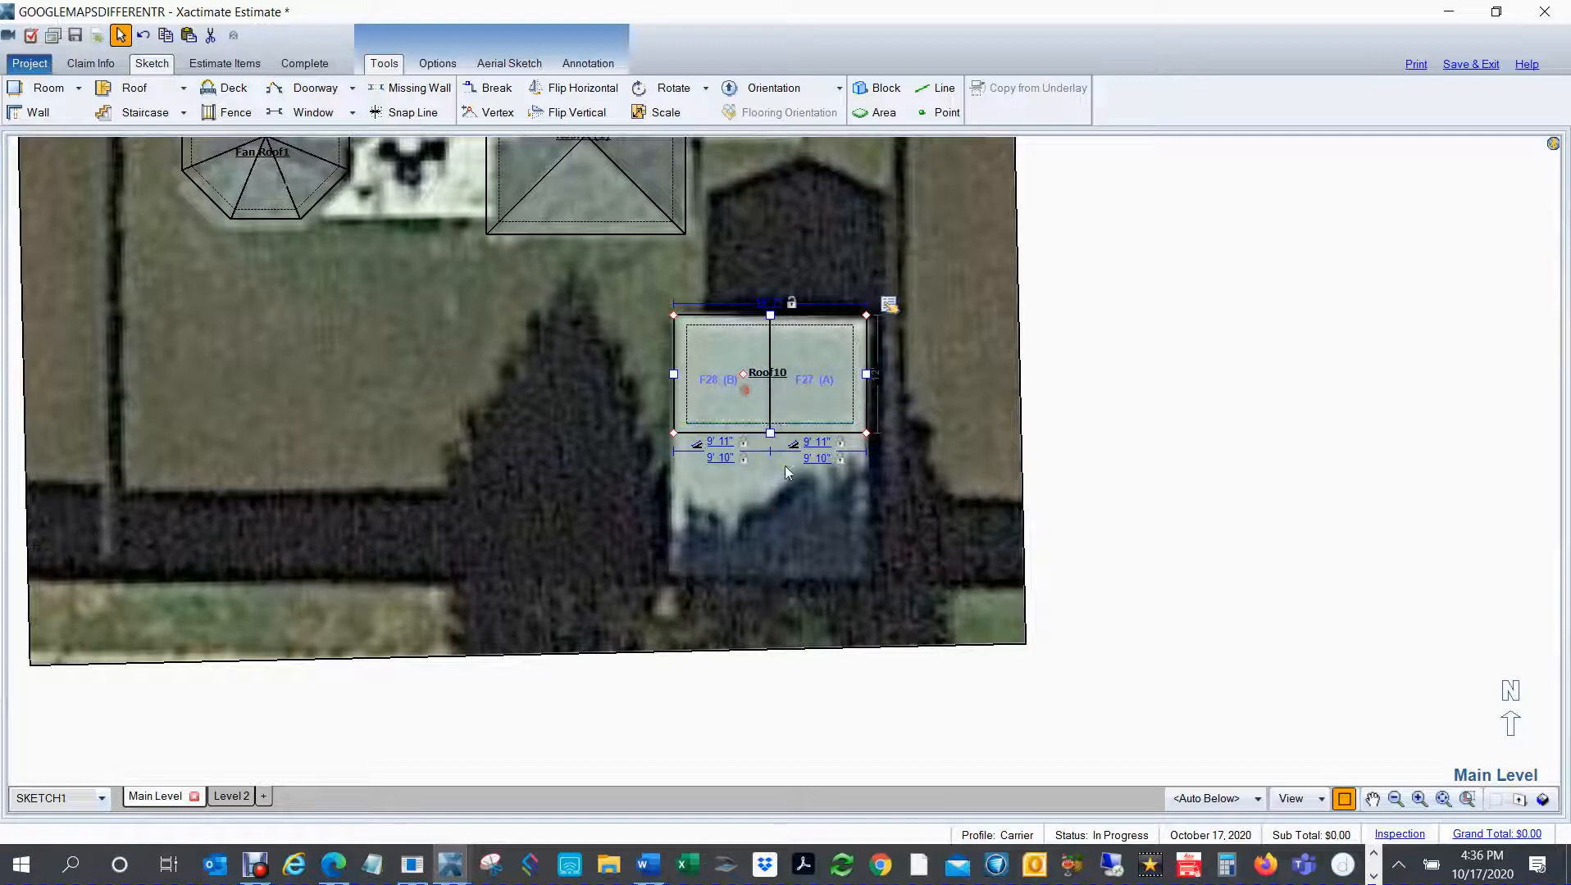
mouse_move(770, 433)
left_mouse_down()
mouse_move(779, 571)
mouse_move(756, 556)
left_mouse_up()
left_click(1203, 448)
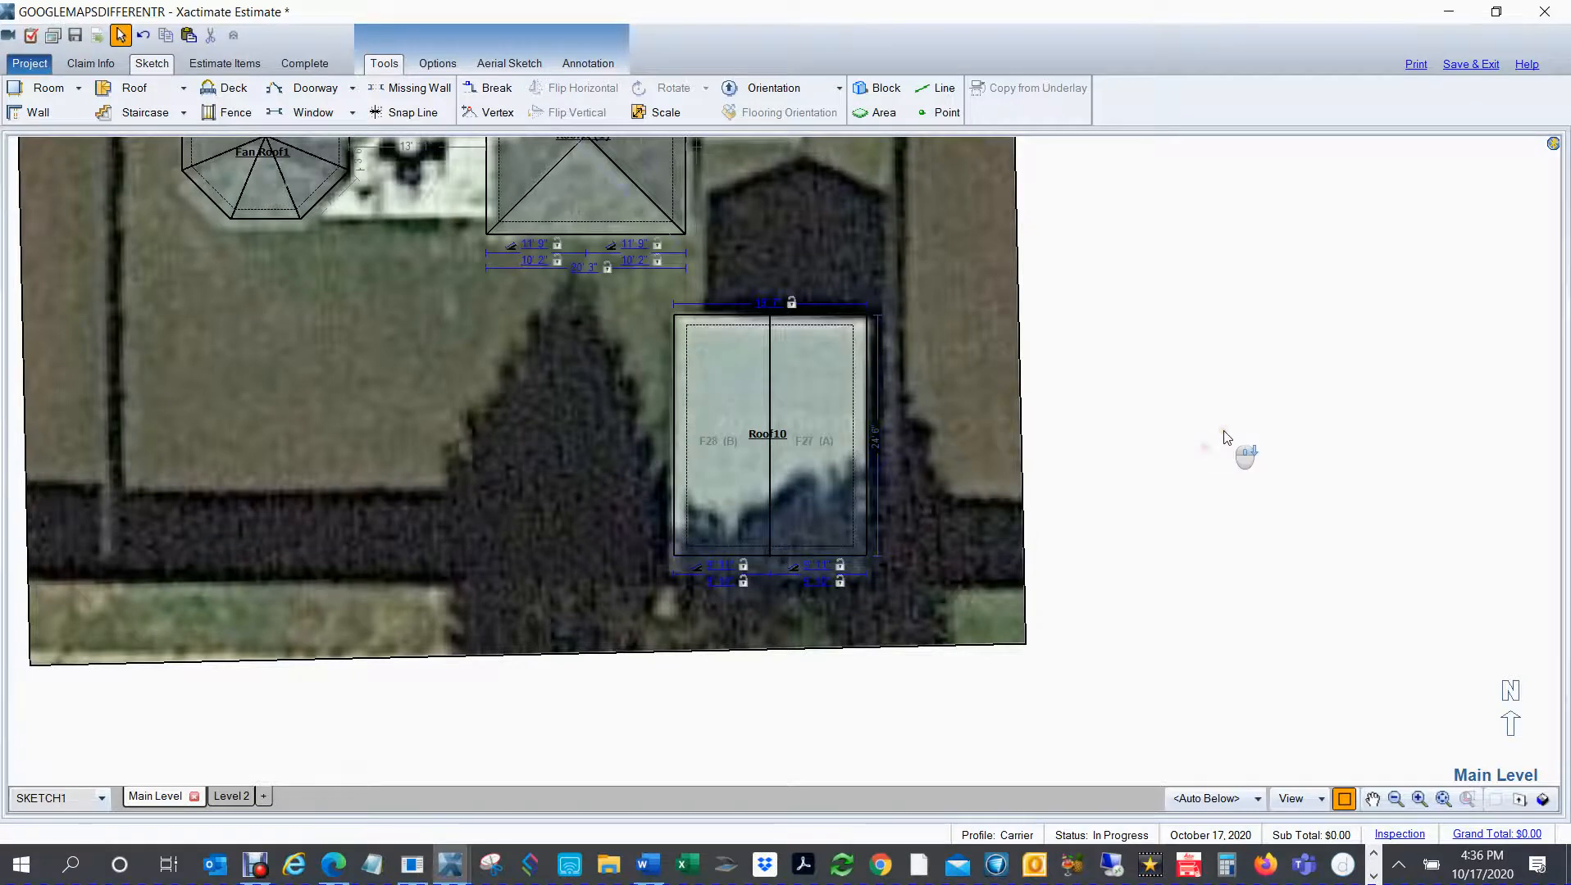
Step: Draw a fence from the house's west side around the backyard and behind the shed back to the house's east side
scroll(1224, 432, "down", 4)
left_click(1260, 397)
left_click_drag(1259, 397, 1188, 523)
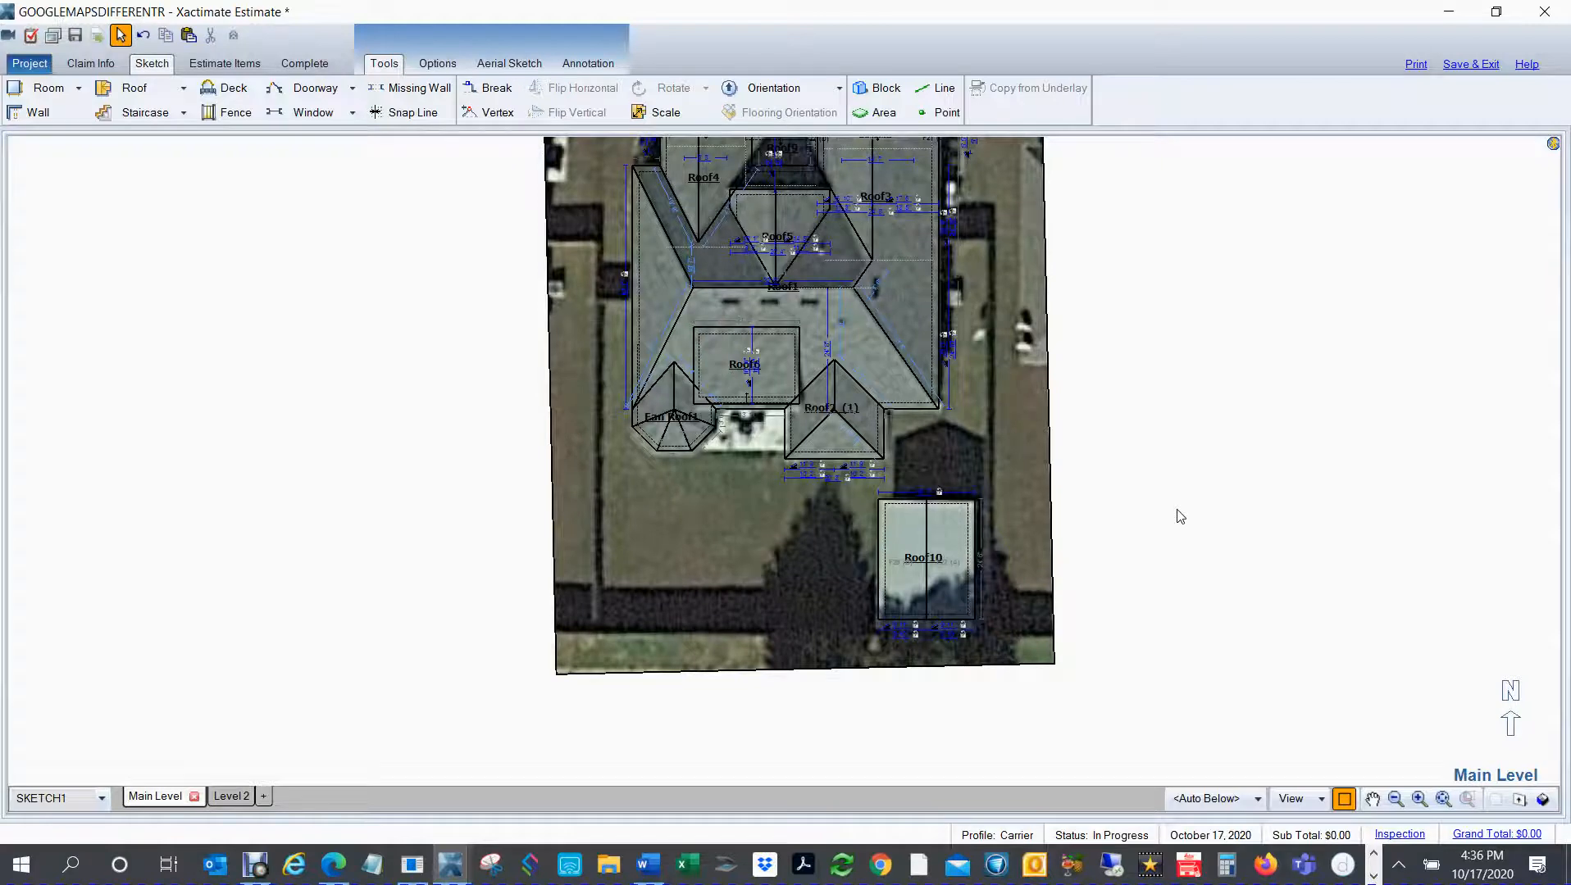
key("f")
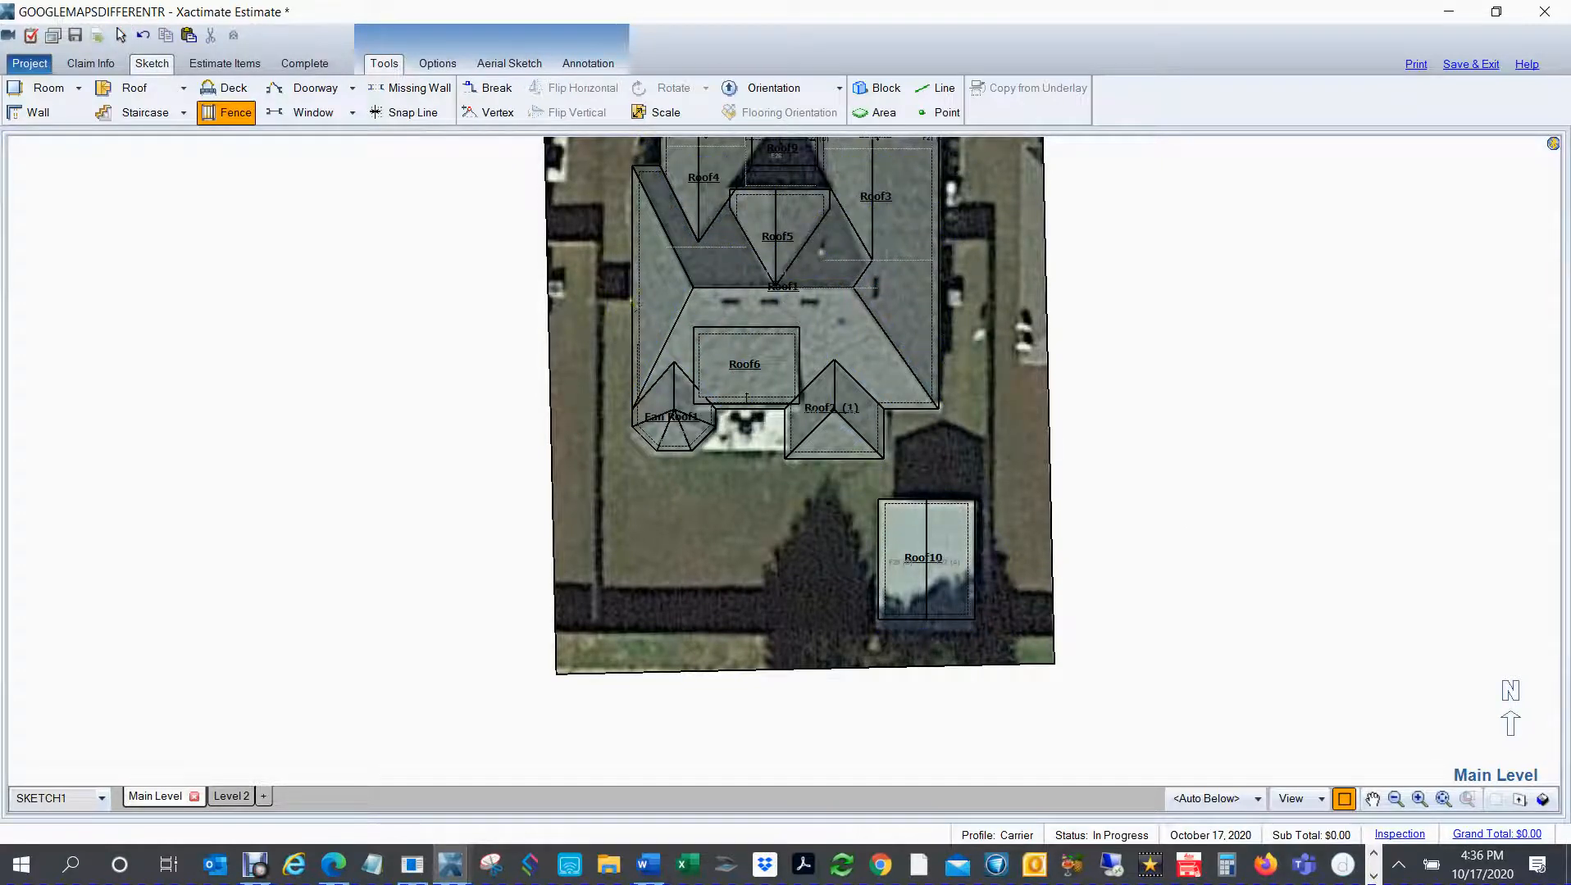
left_click(596, 303)
left_click(594, 631)
left_click(994, 632)
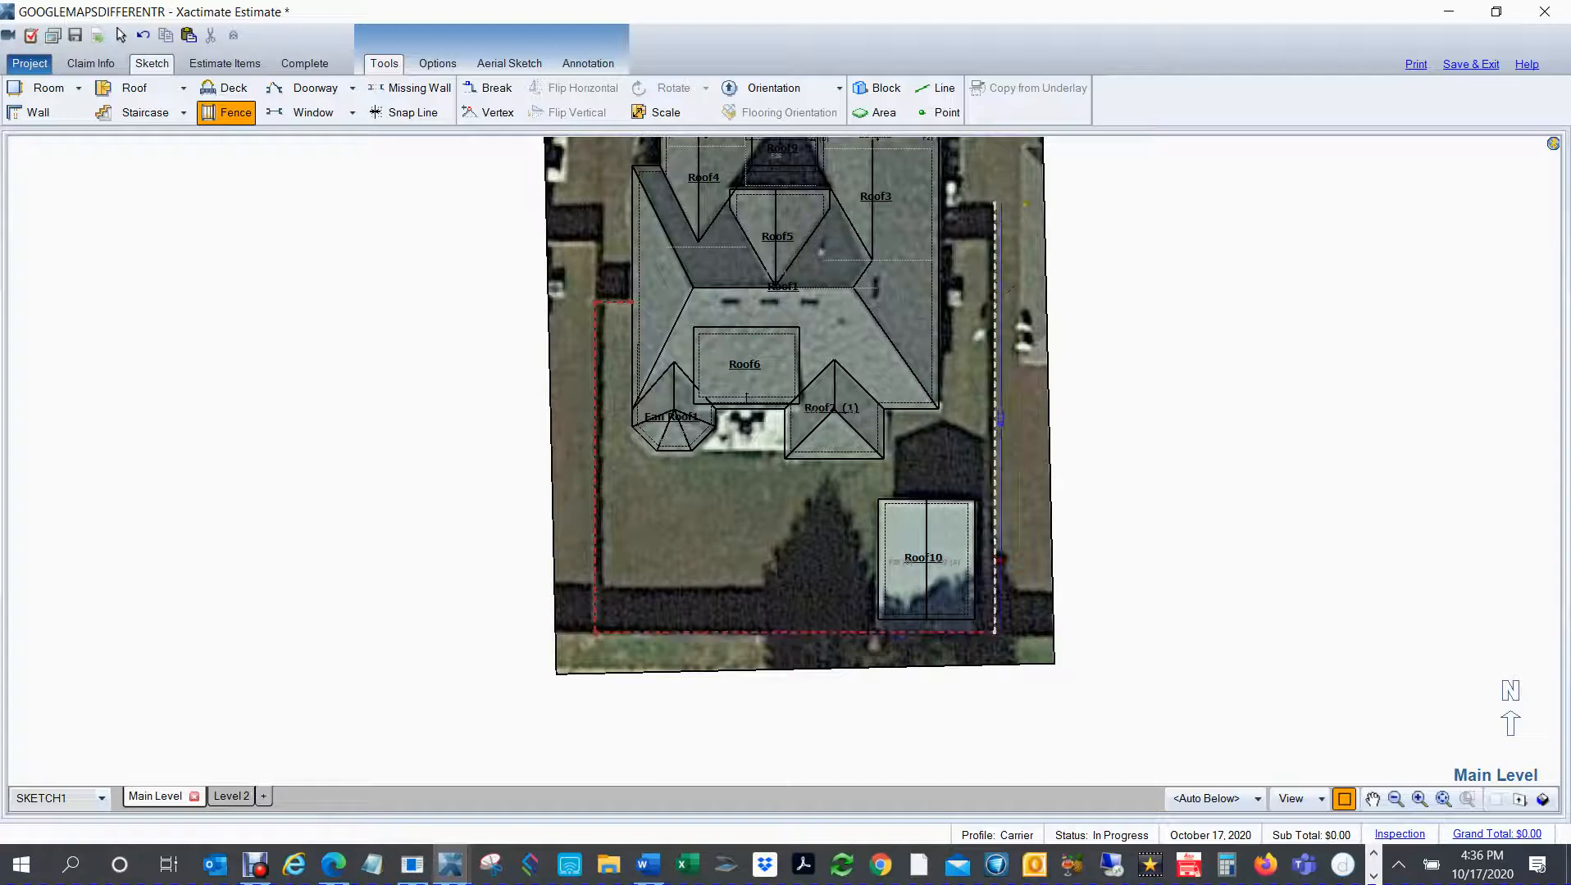
left_click(995, 244)
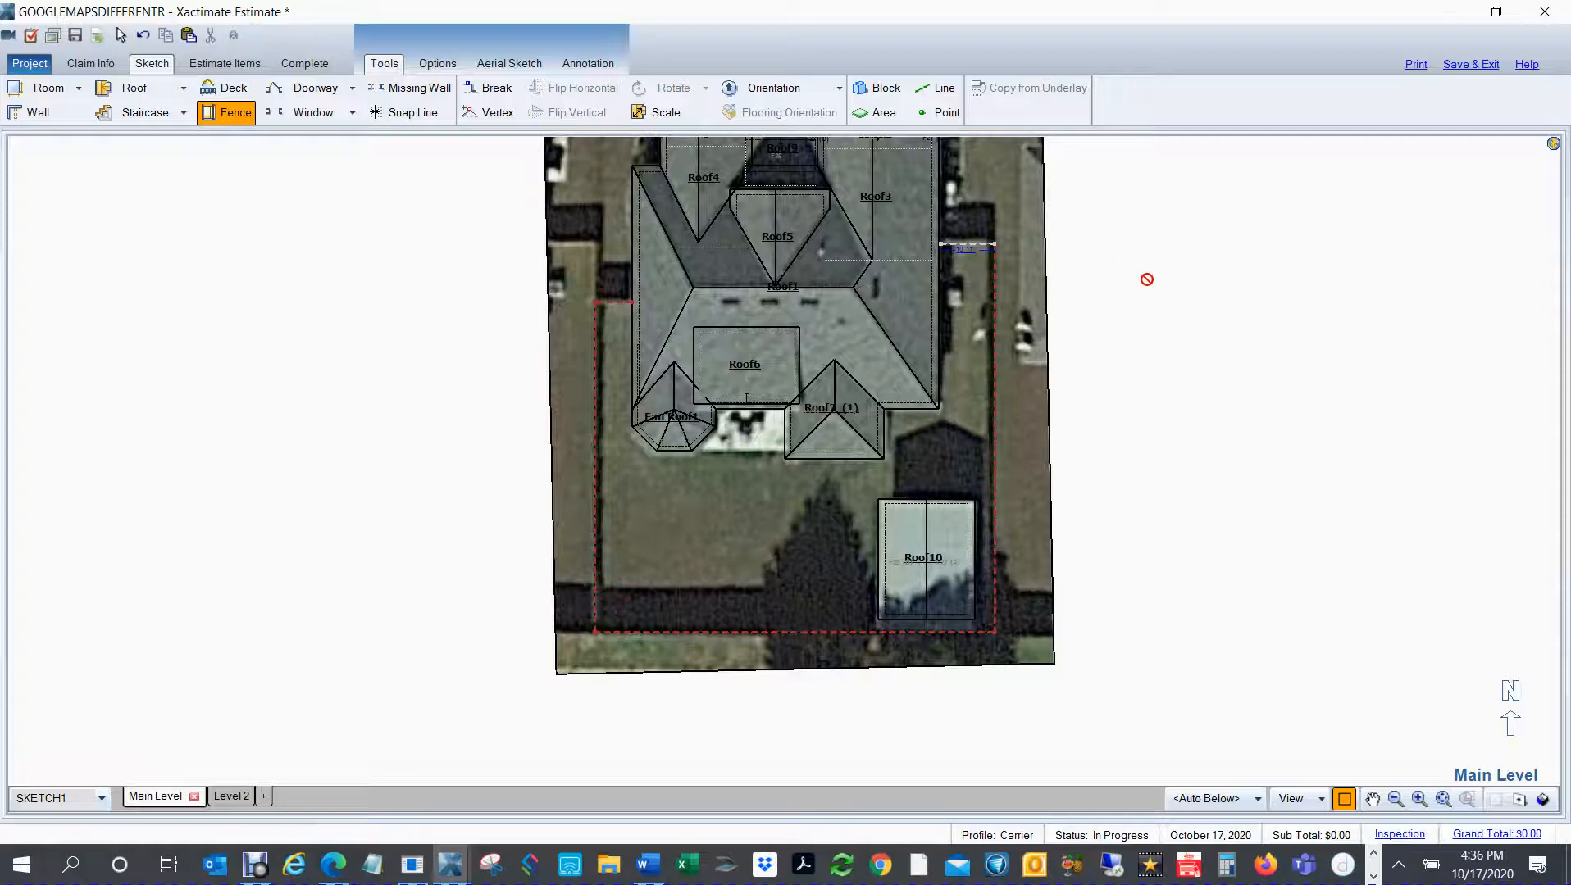
key("Escape")
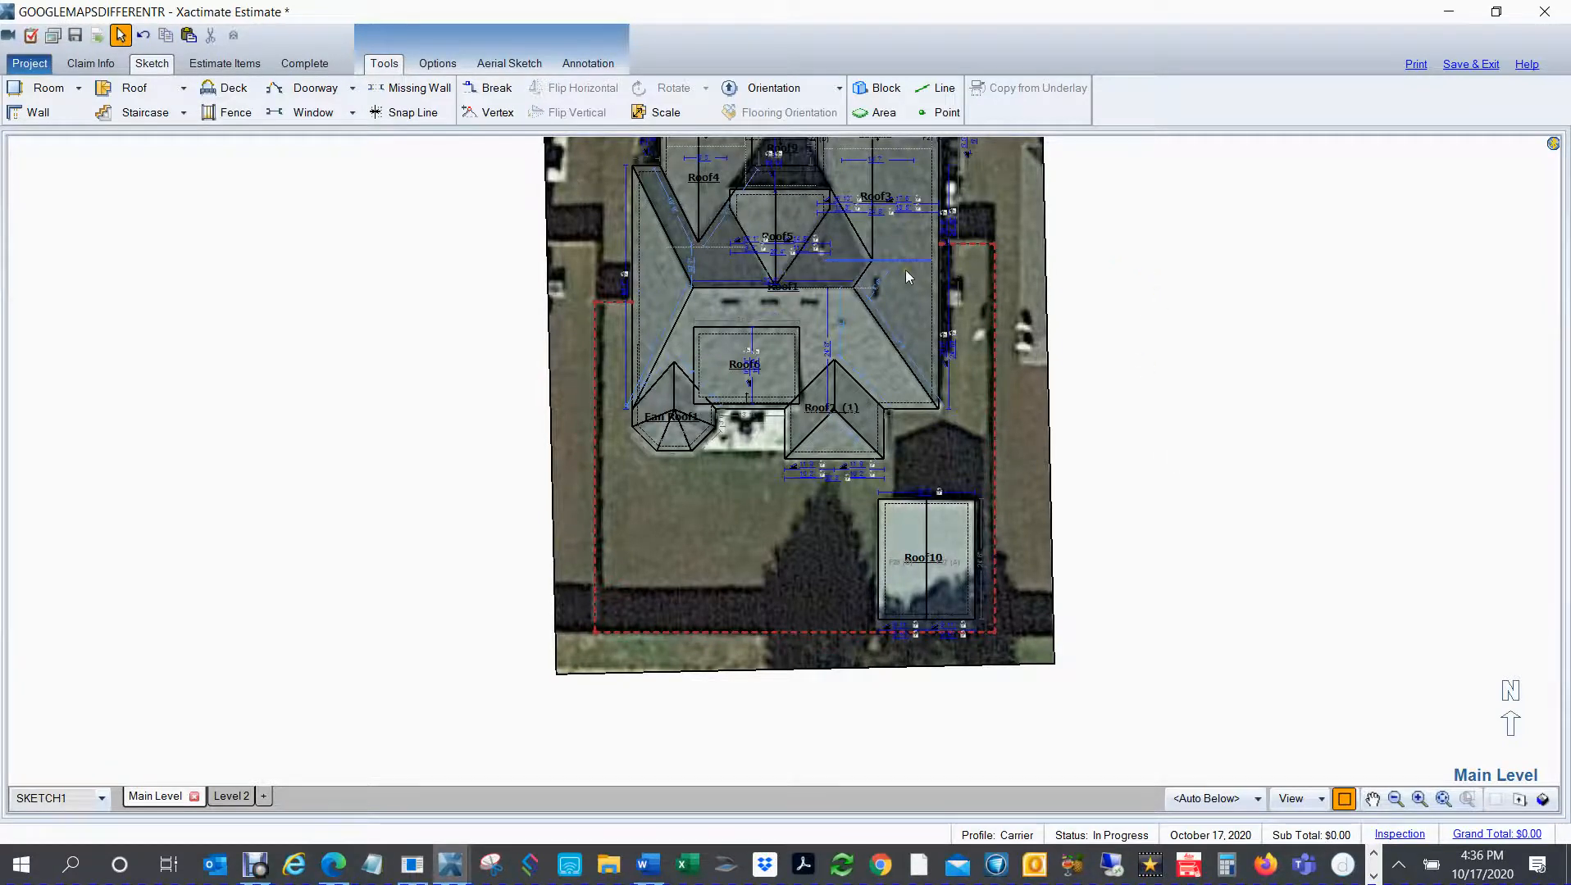
Step: Delete the satellite image underlay from the Main Level
scroll(906, 270, "up", 1)
left_click(557, 246)
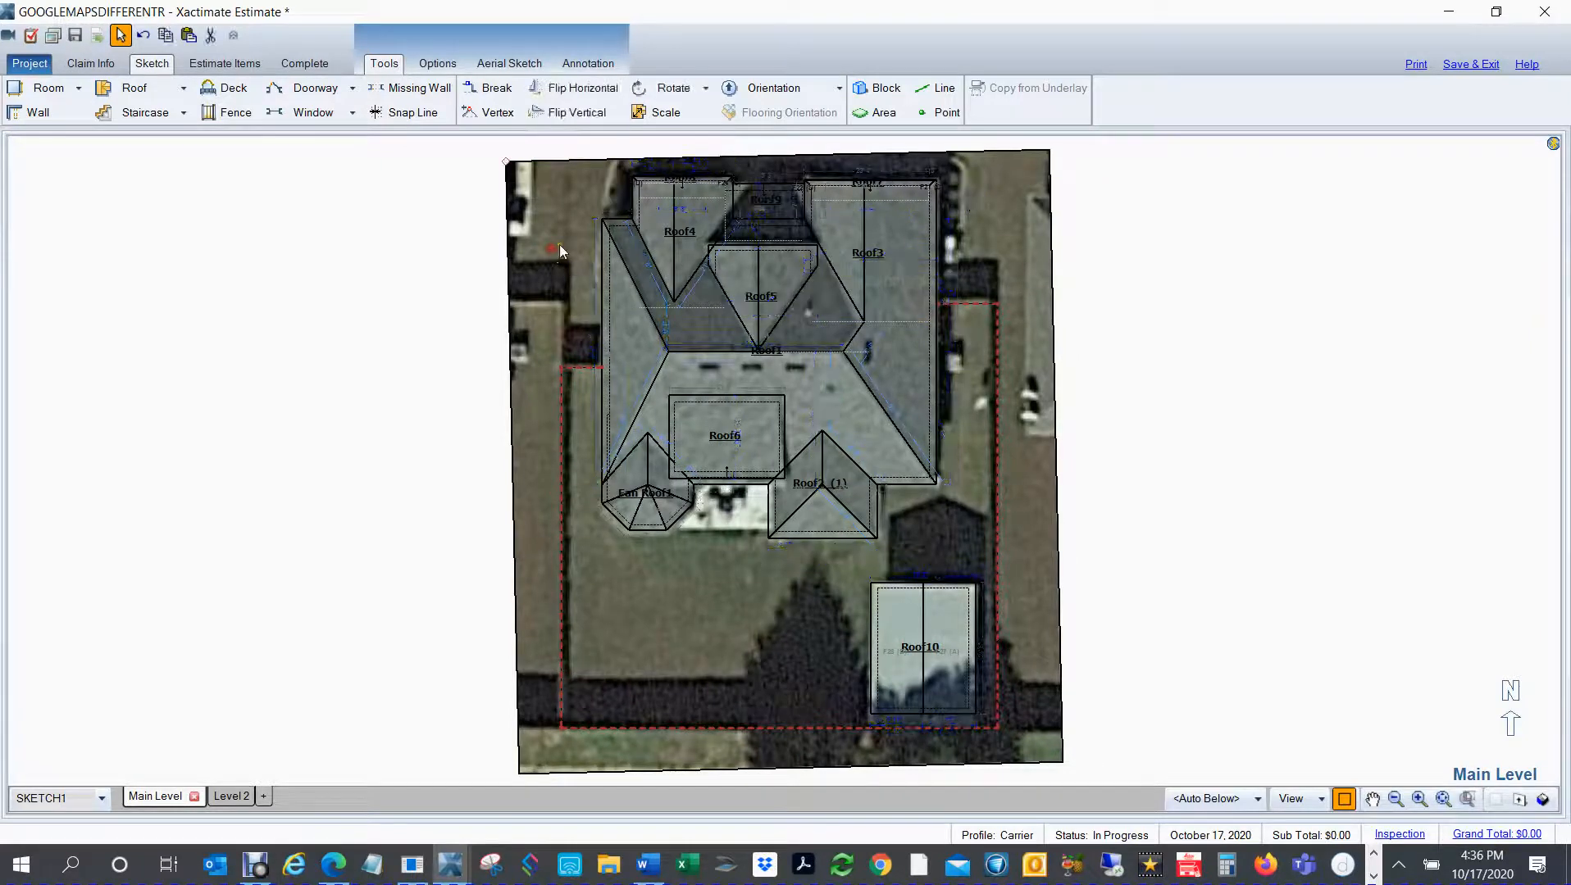
key("Delete")
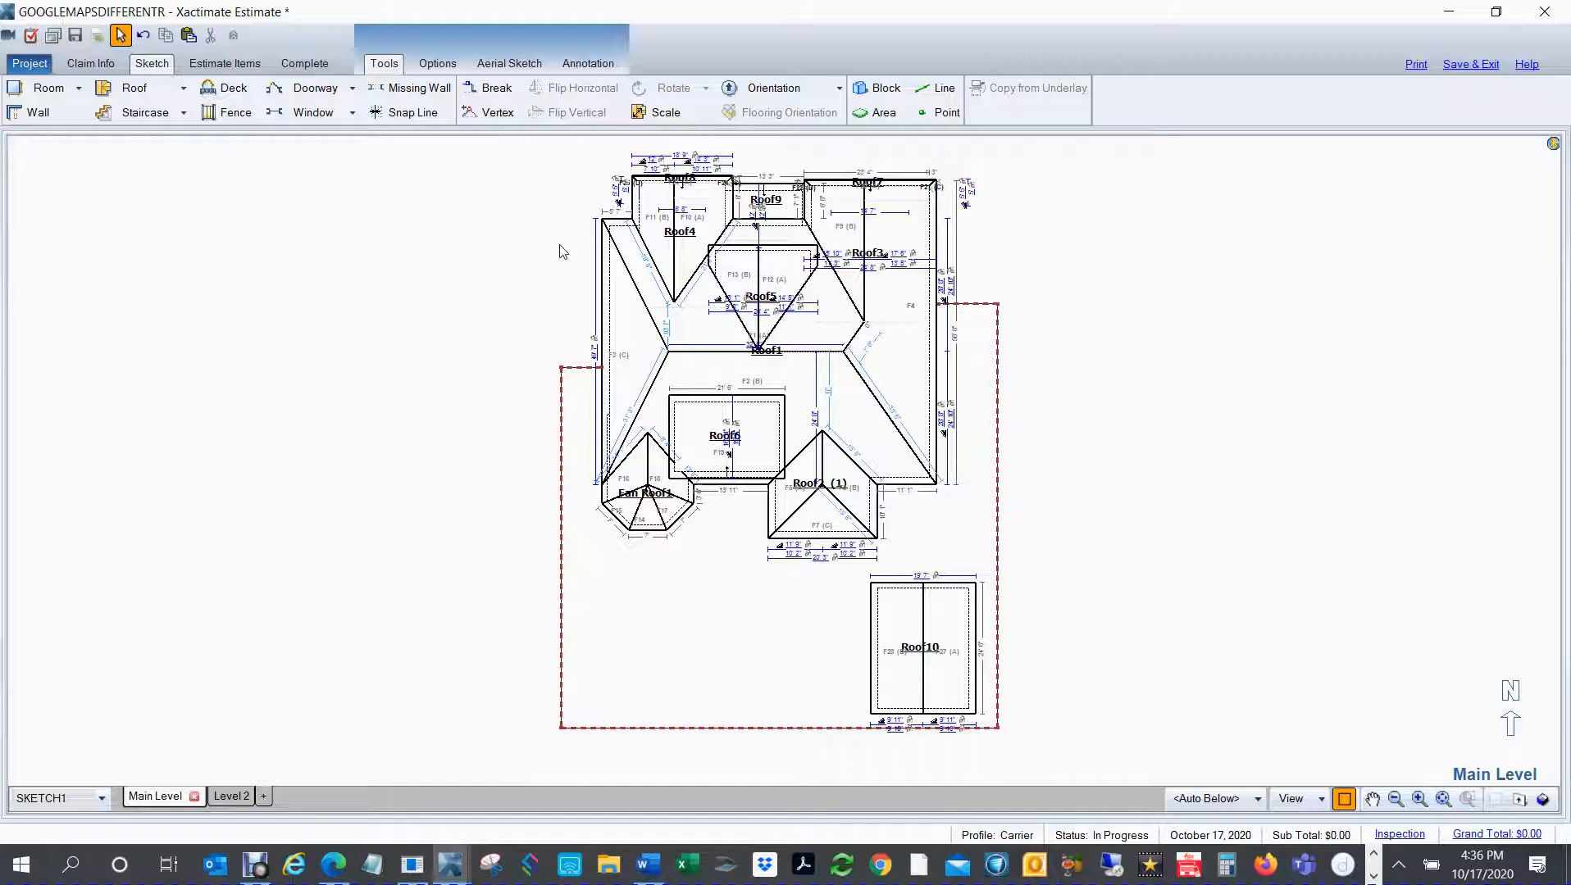
Step: Hide the dimensions and roof names in the plan, and show them again
left_click(559, 246)
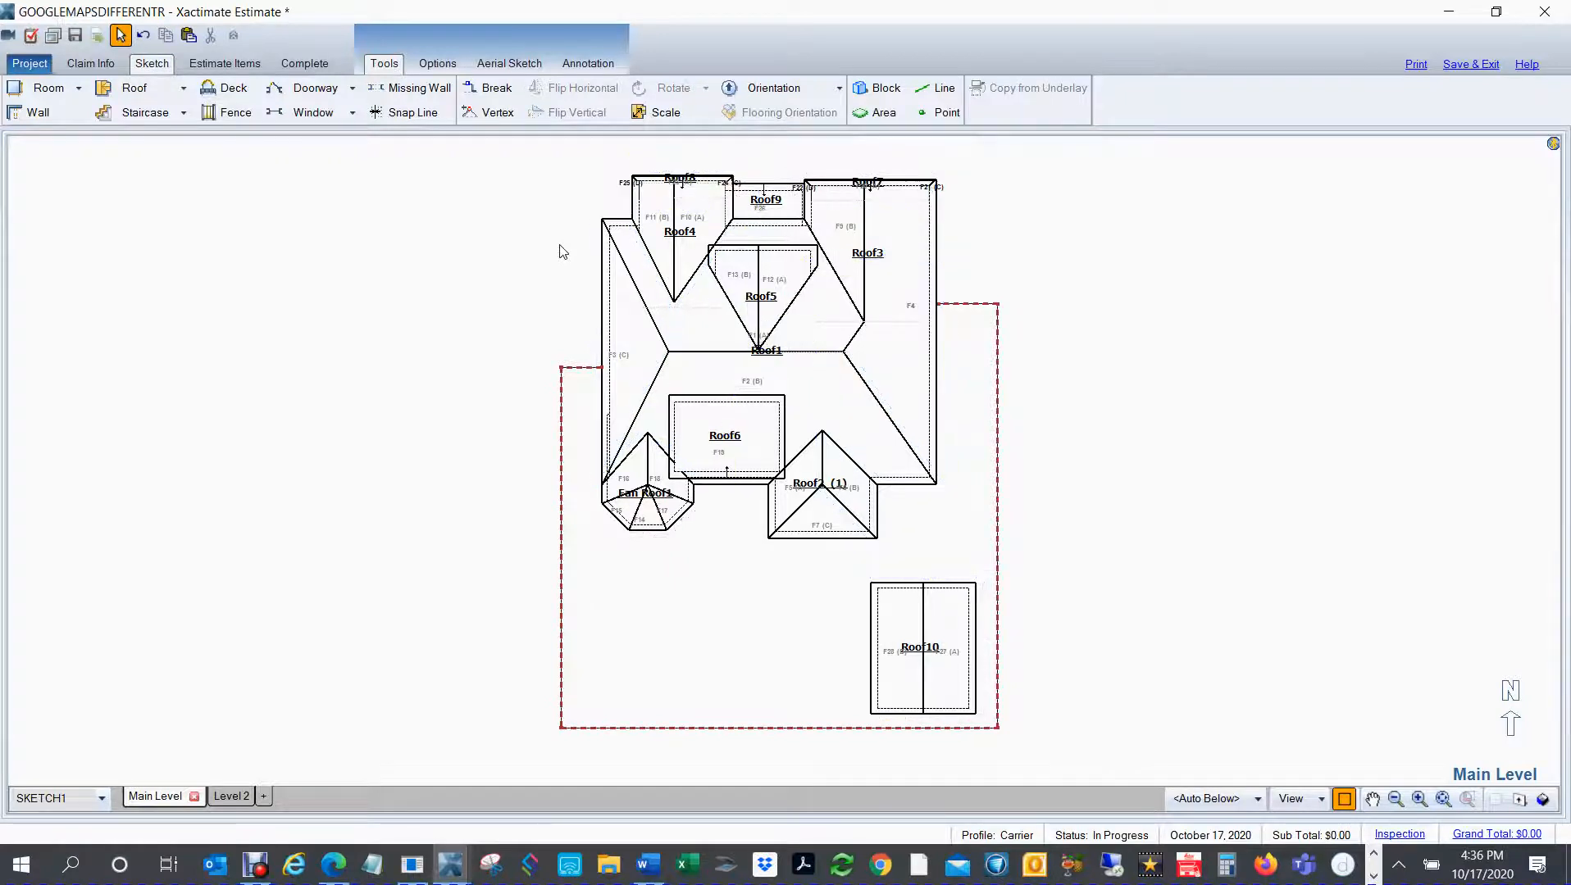
key("n")
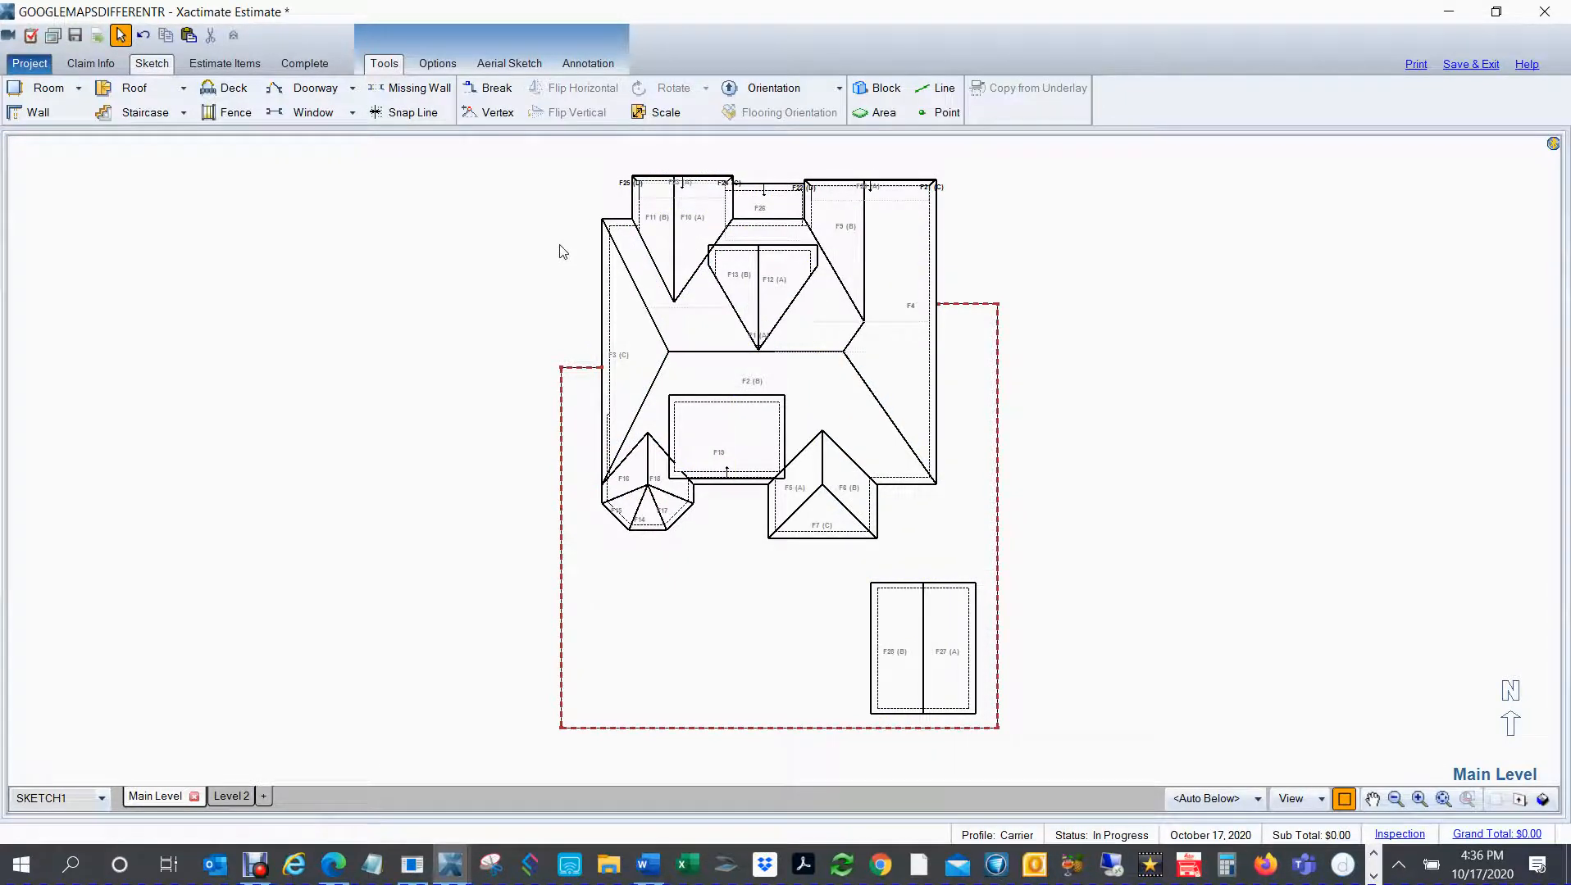
key("n")
key("d")
left_click(1181, 385)
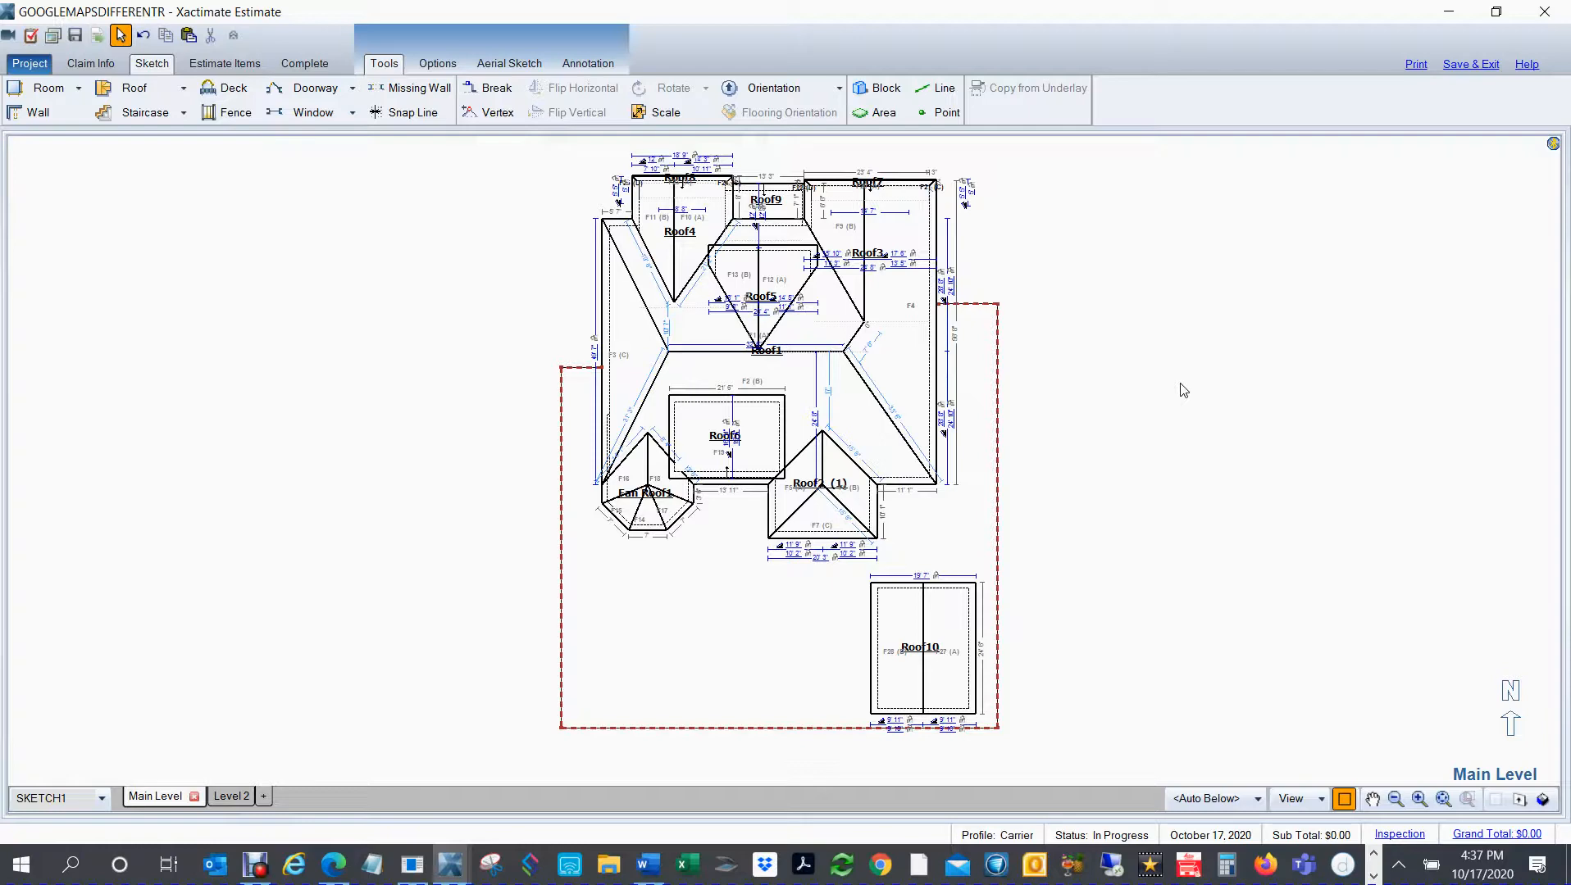
Step: View the roofs, shed and fence from another angle in 3D and return to the plan view
mouse_move(722, 550)
left_mouse_down()
mouse_move(975, 409)
mouse_move(1050, 270)
mouse_move(1098, 361)
left_mouse_up()
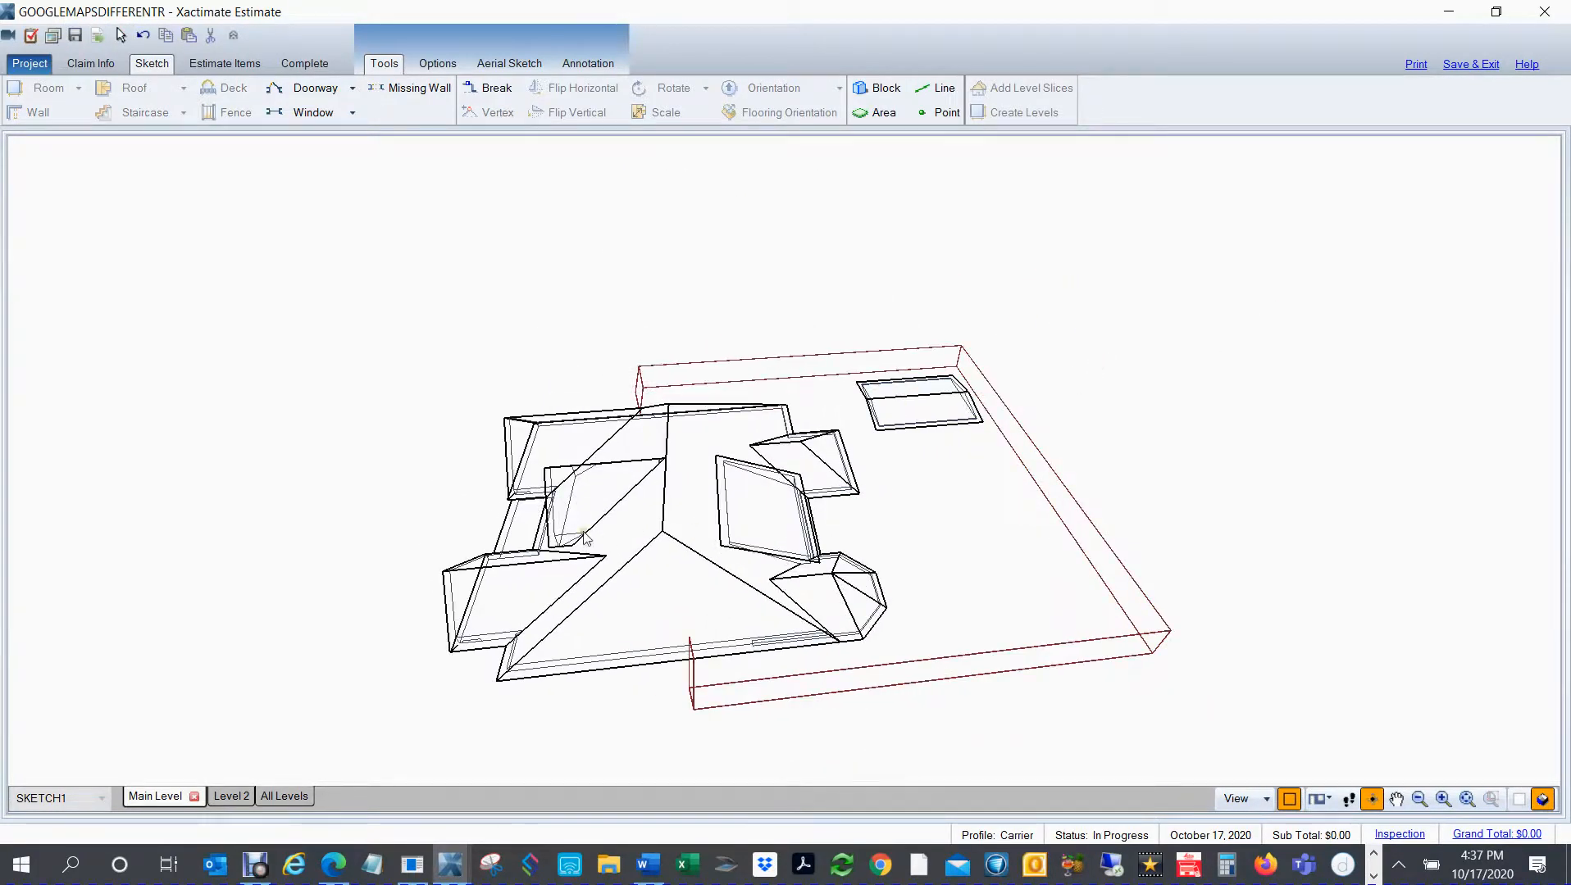
key("F8")
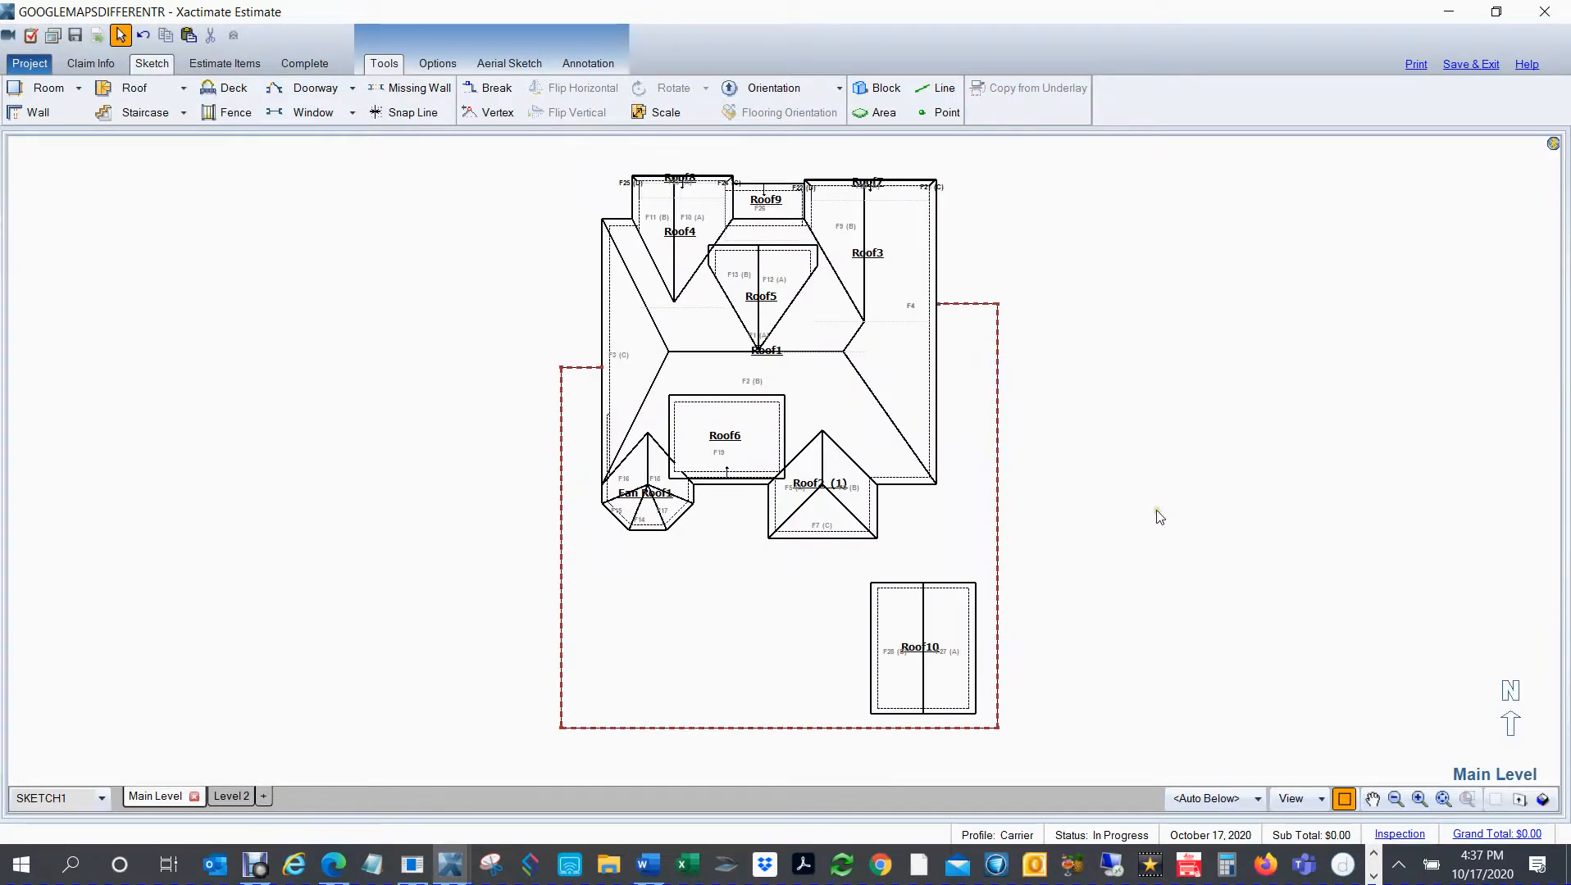
right_click(1123, 585)
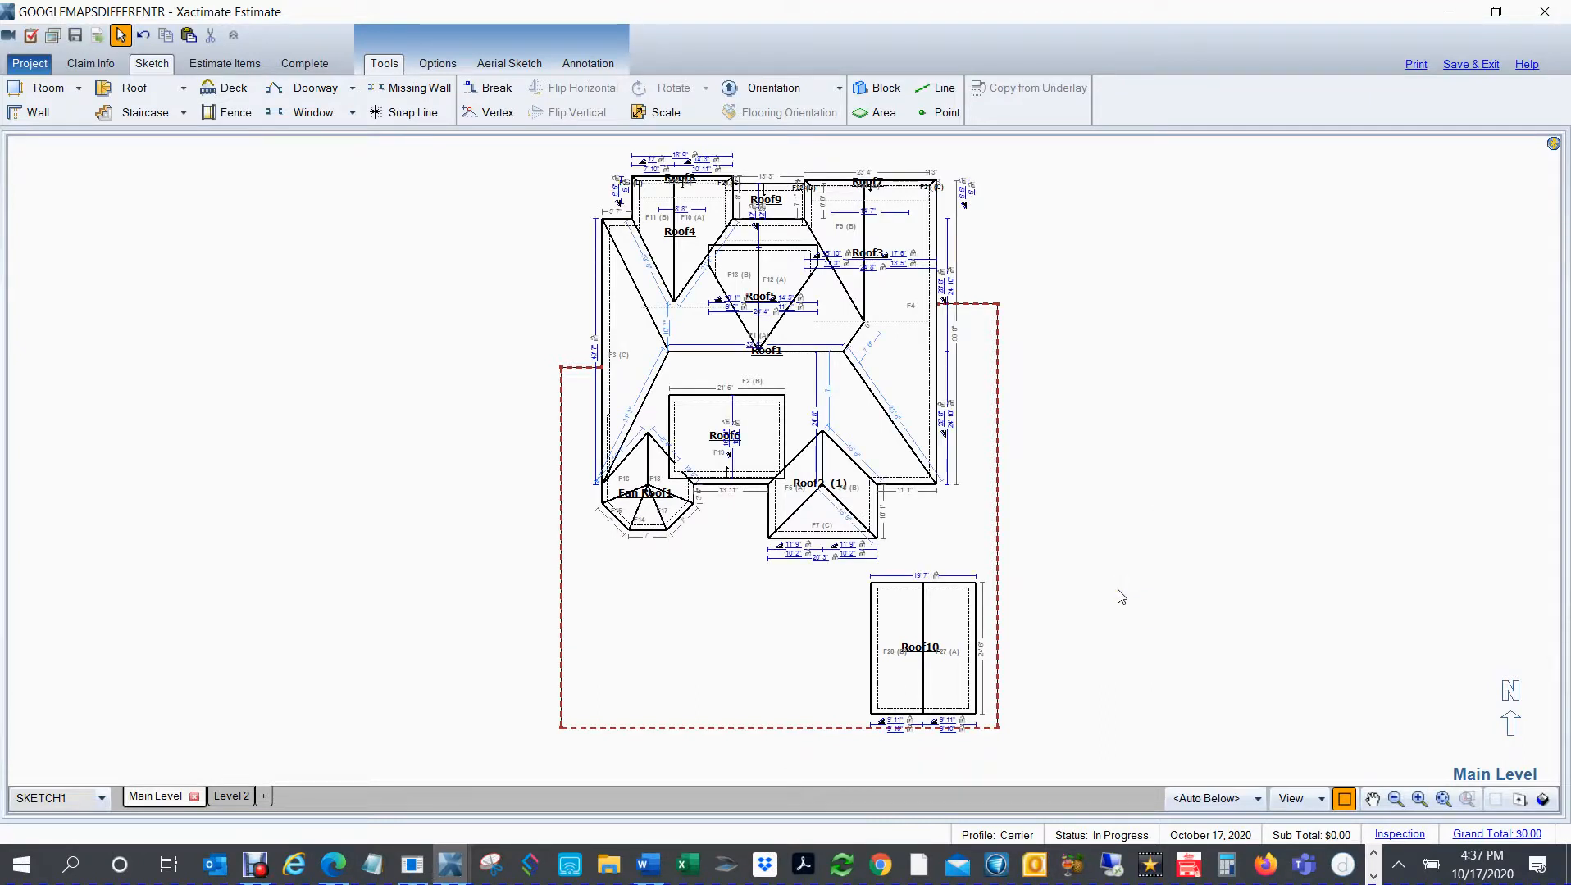
mouse_move(256, 869)
left_click(256, 869)
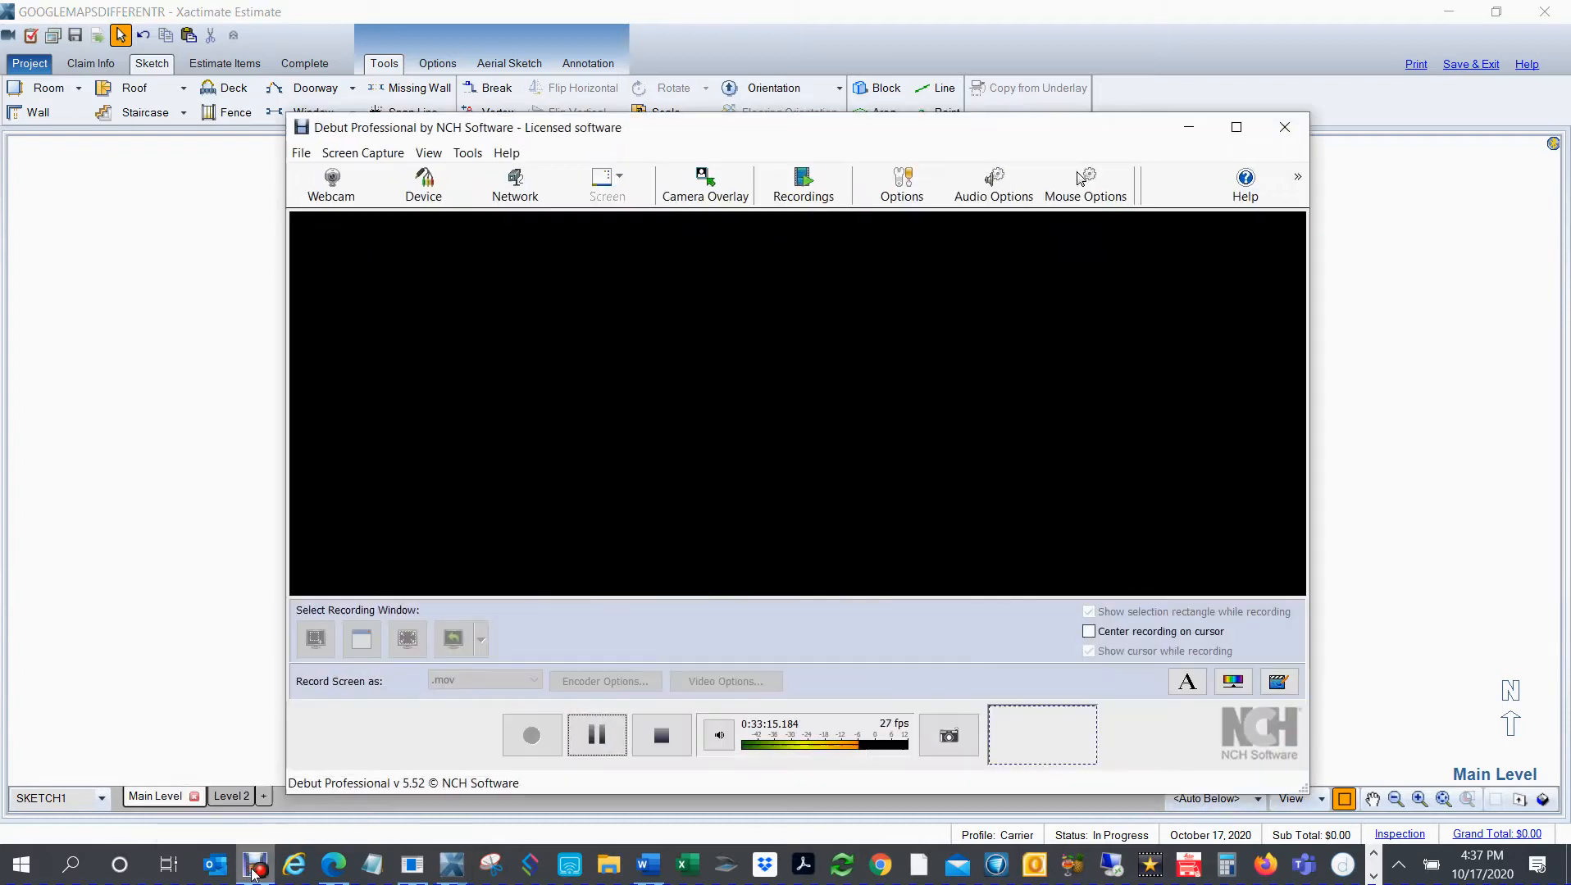